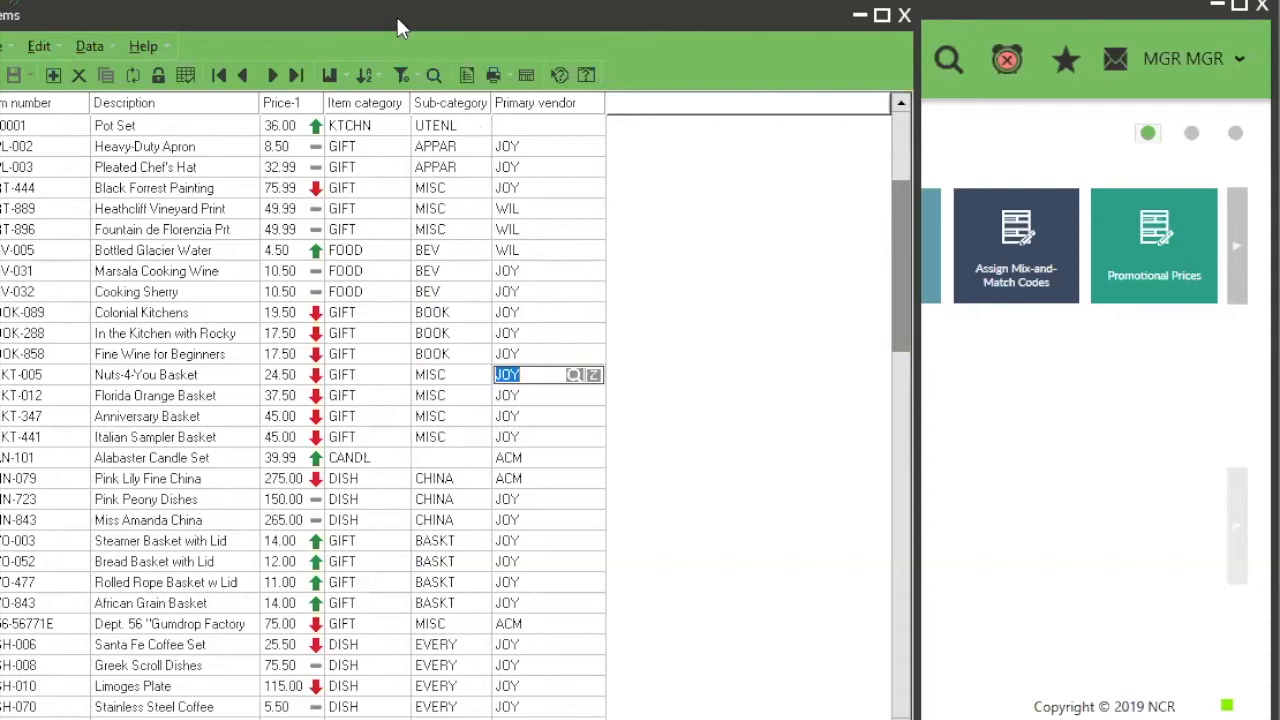
Step: Bring the full Items table into view and examine the margin details behind several Price-1 indicators
drag(263, 19, 397, 18)
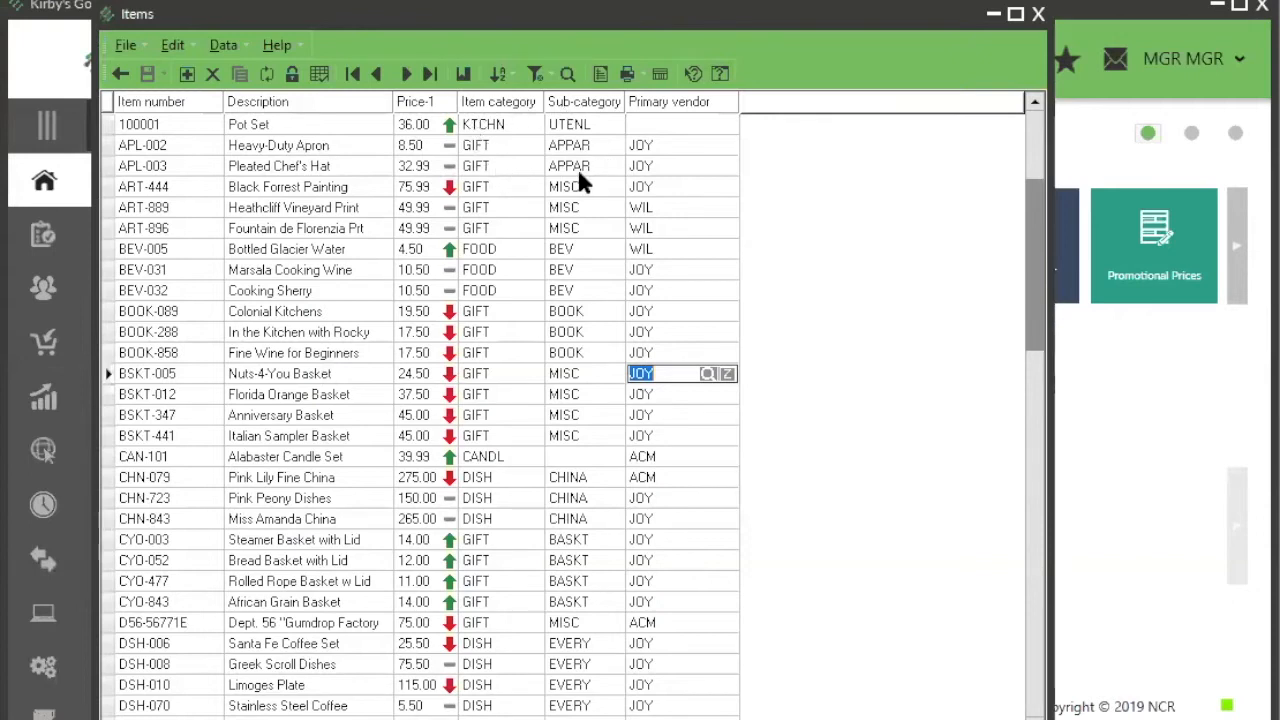
mouse_move(448, 414)
mouse_move(442, 455)
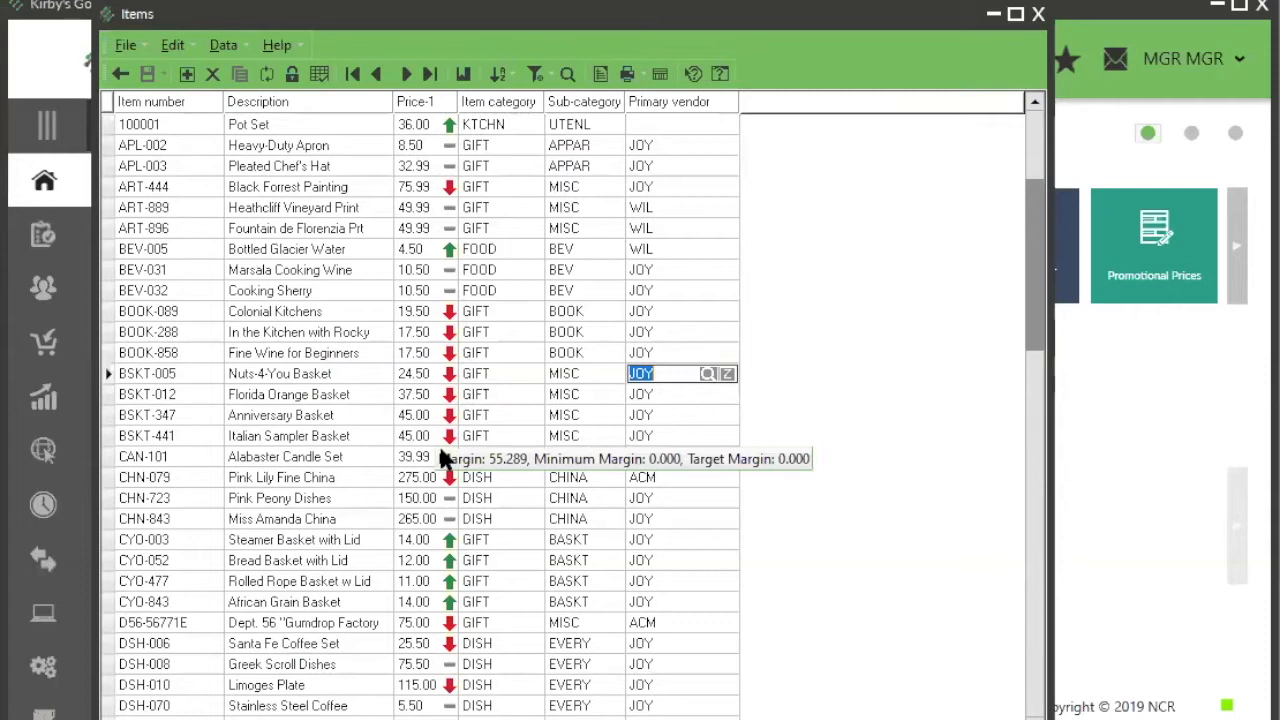
mouse_move(445, 165)
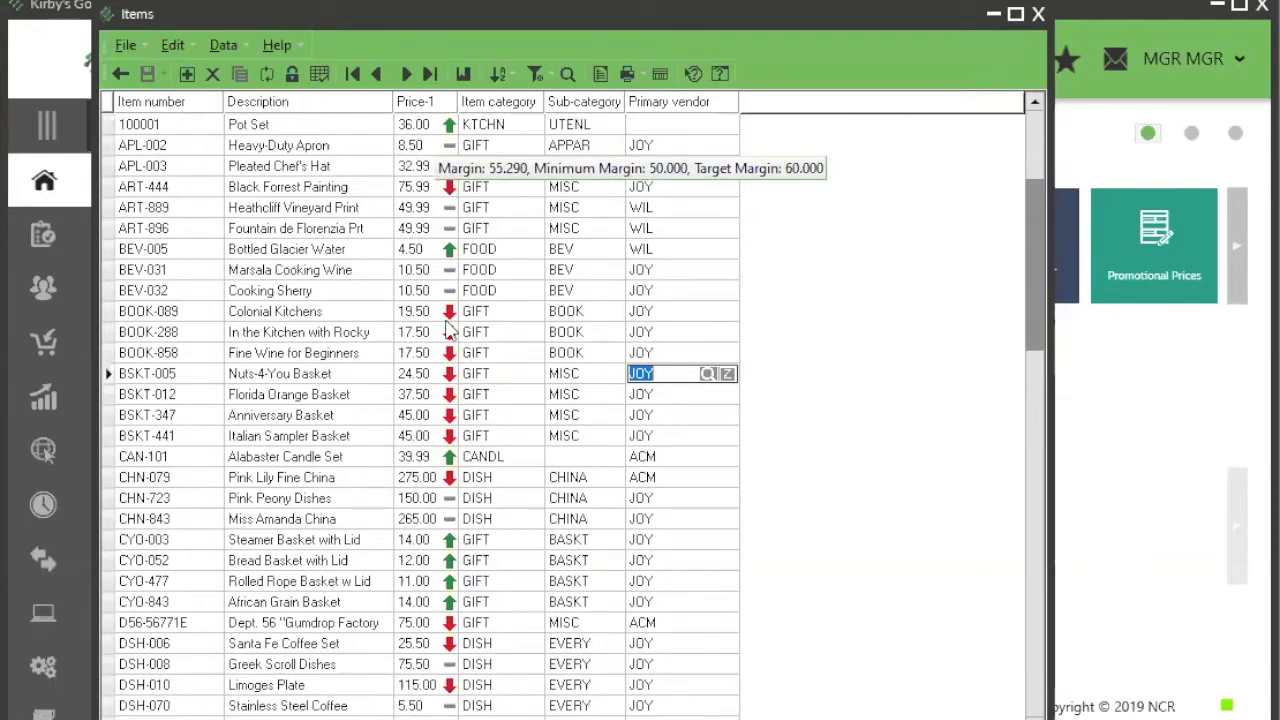
mouse_move(422, 300)
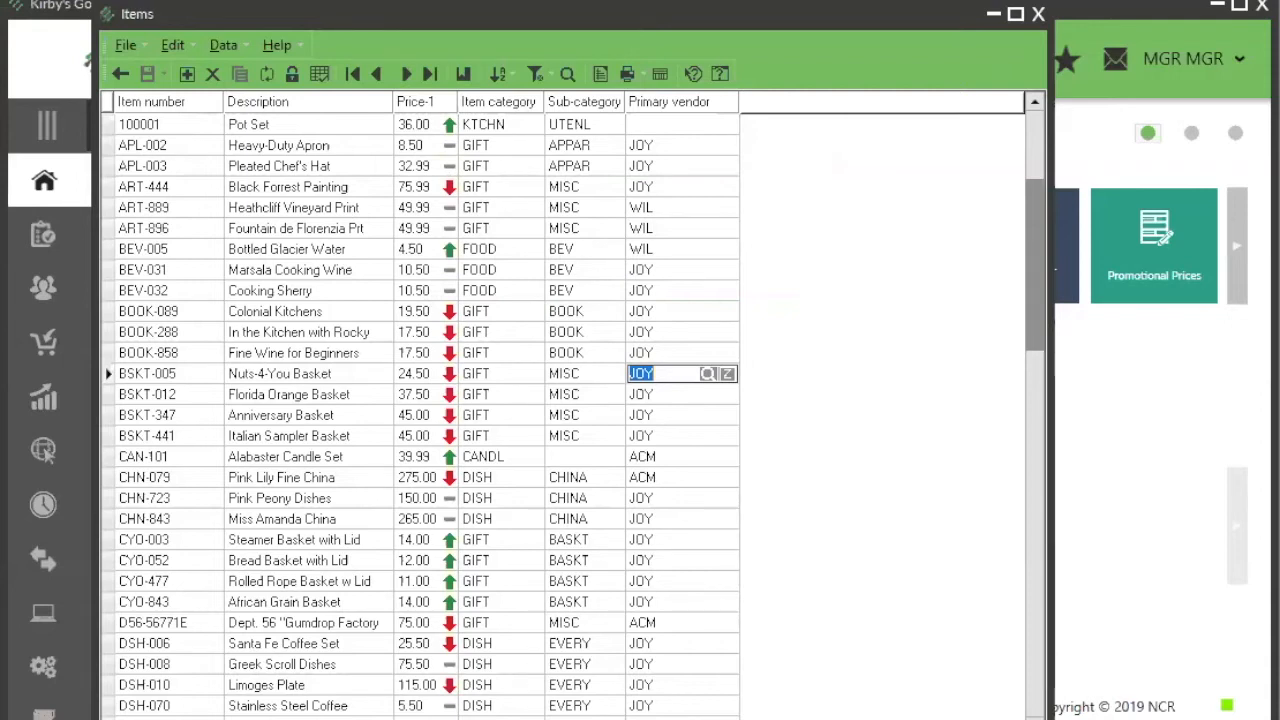
Step: Switch to the Item Categories window, review the price minimum margins and target margin of the KTCHN category, and minimize it
key(alt+Tab)
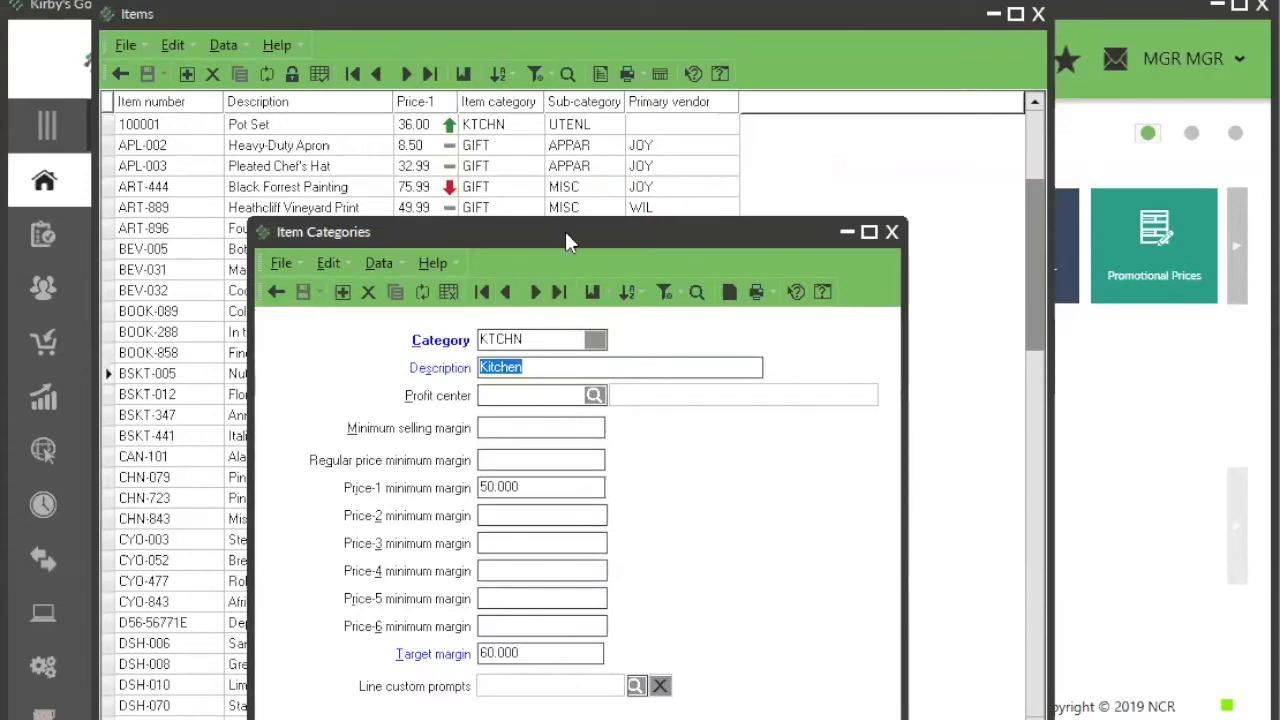
drag(566, 238, 617, 190)
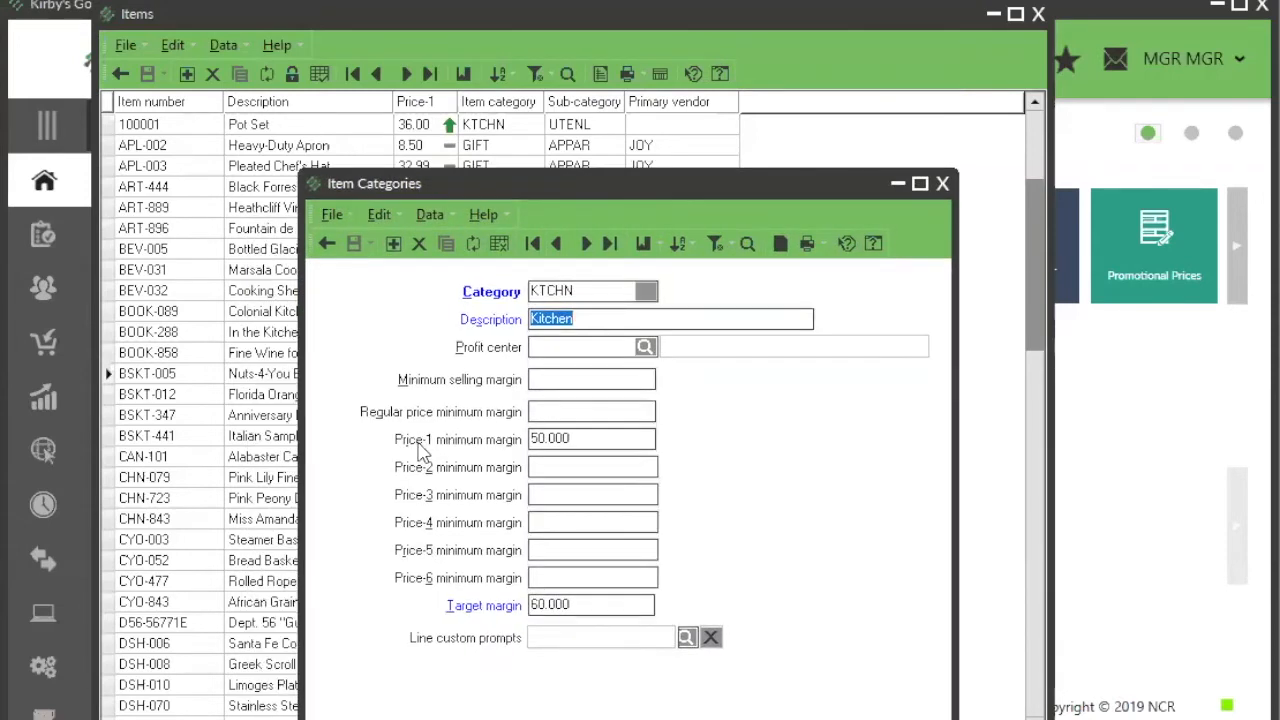
click(600, 433)
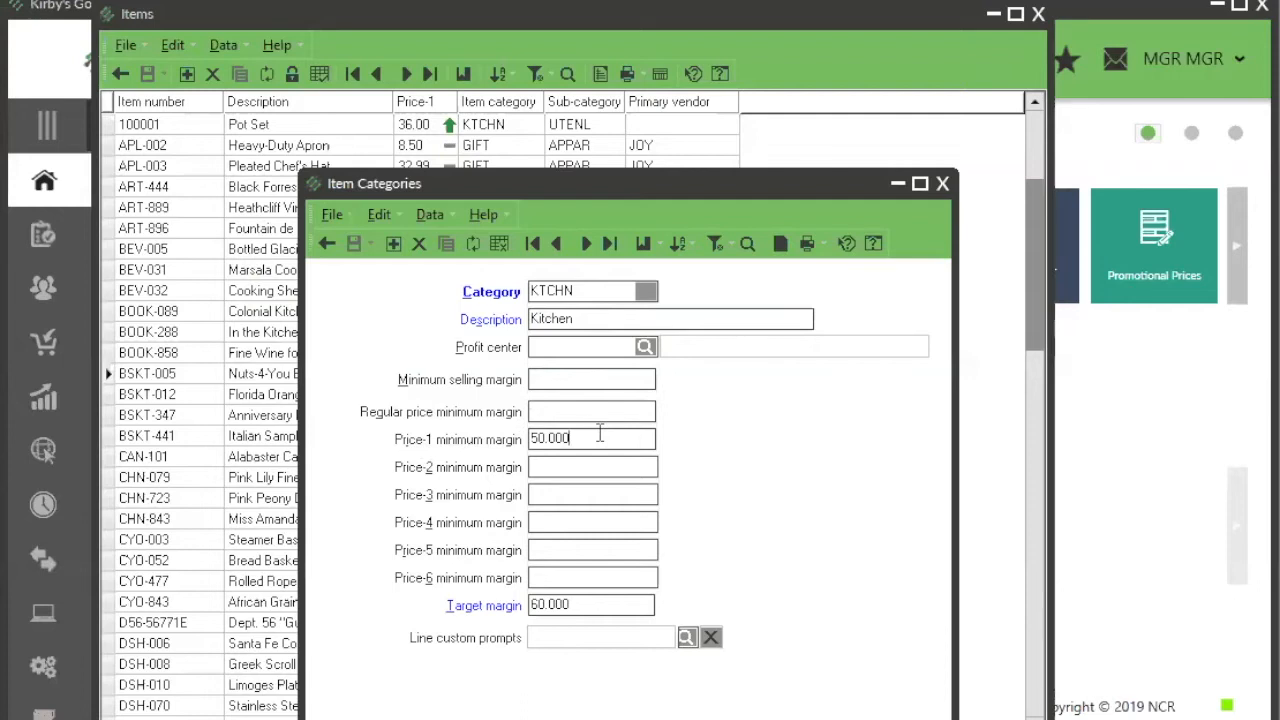
click(581, 605)
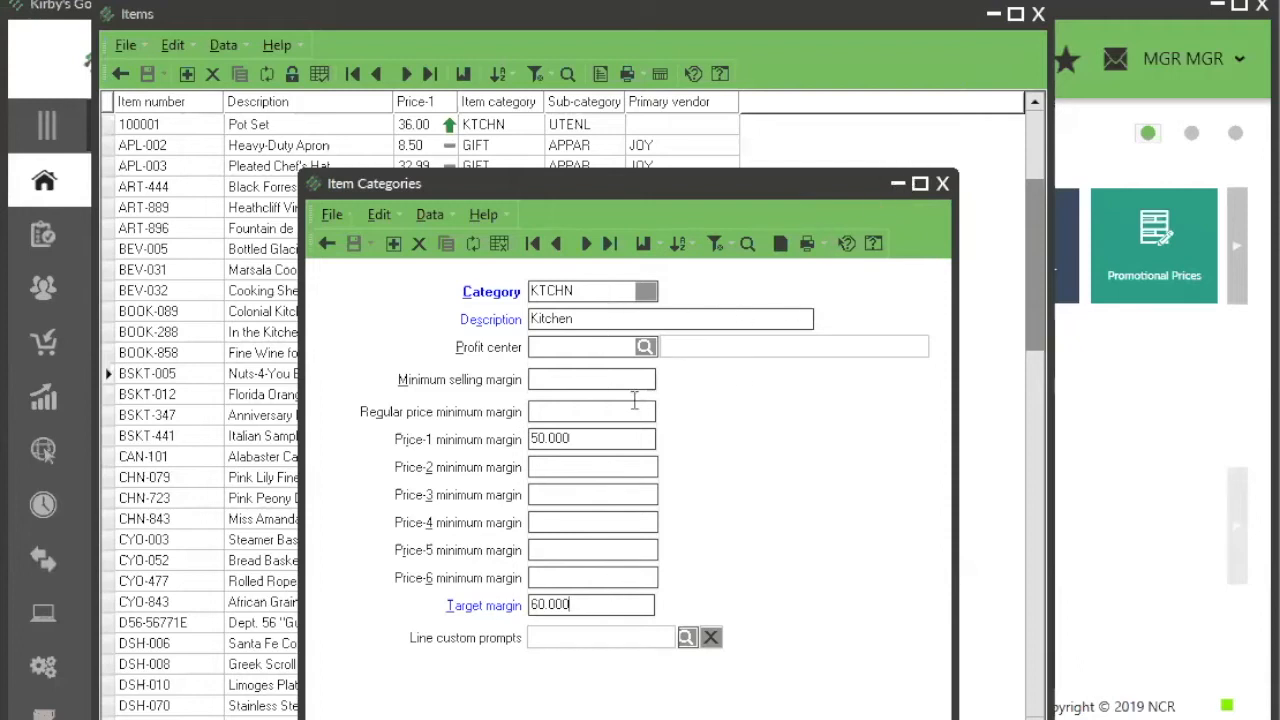
click(565, 470)
click(567, 494)
click(897, 183)
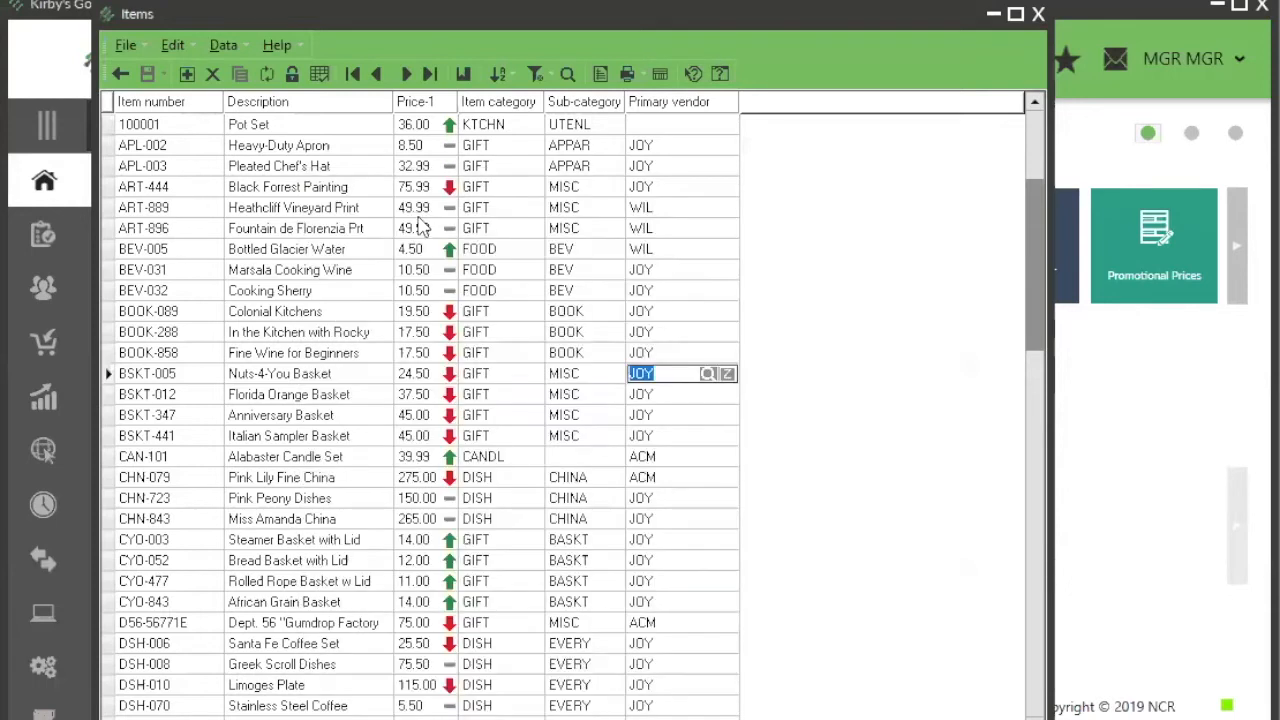
Step: Open the Set Price dialog for ART-444 Black Forrest Painting and review its minimum and target margin prices
mouse_move(420, 224)
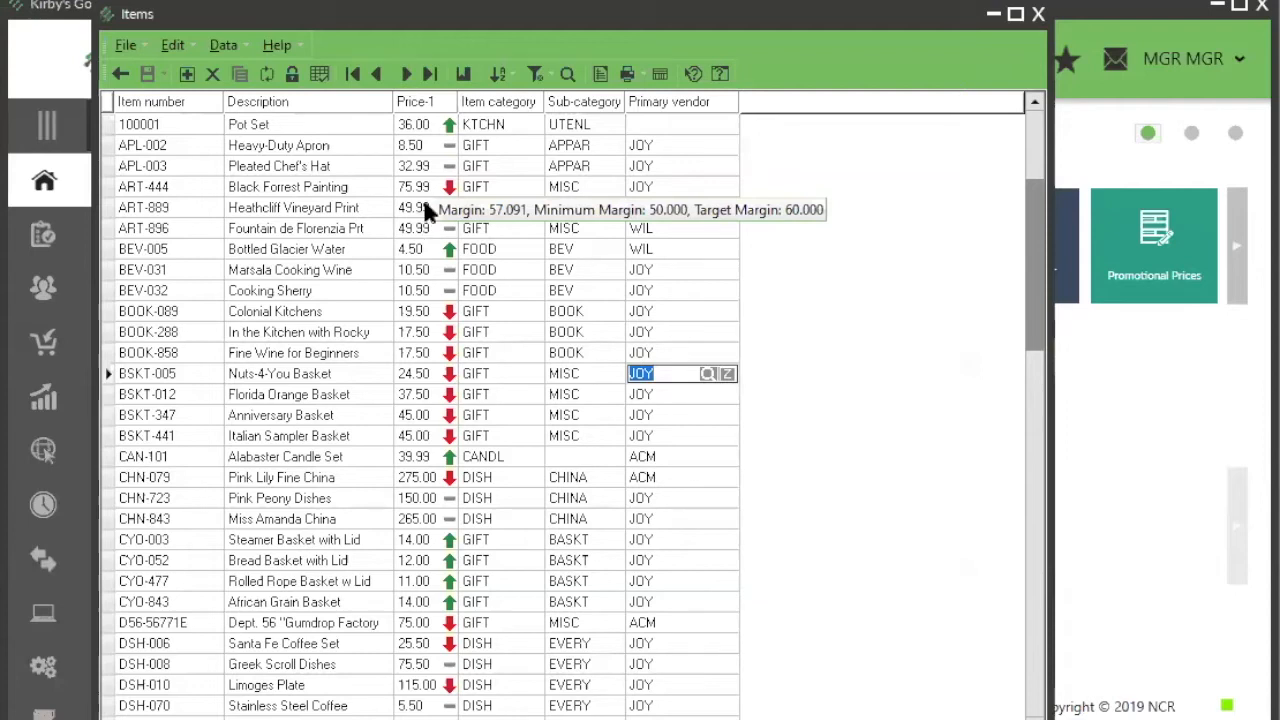
mouse_move(439, 186)
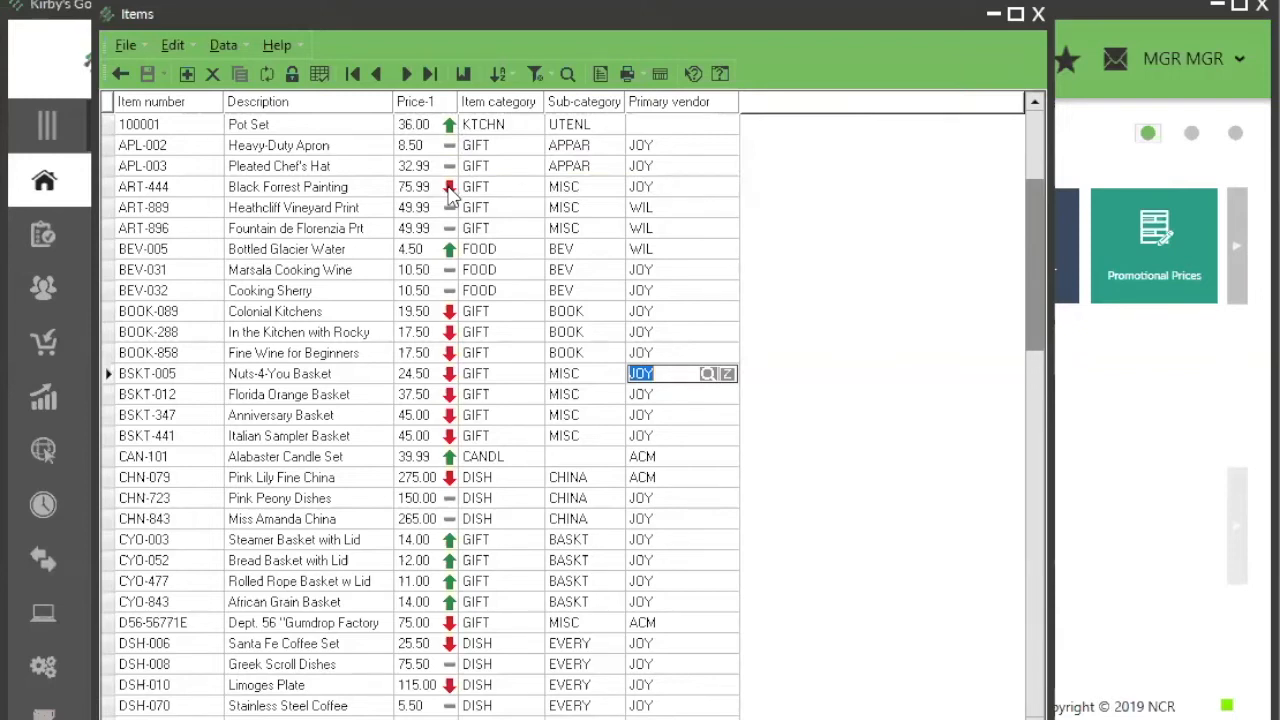
click(448, 190)
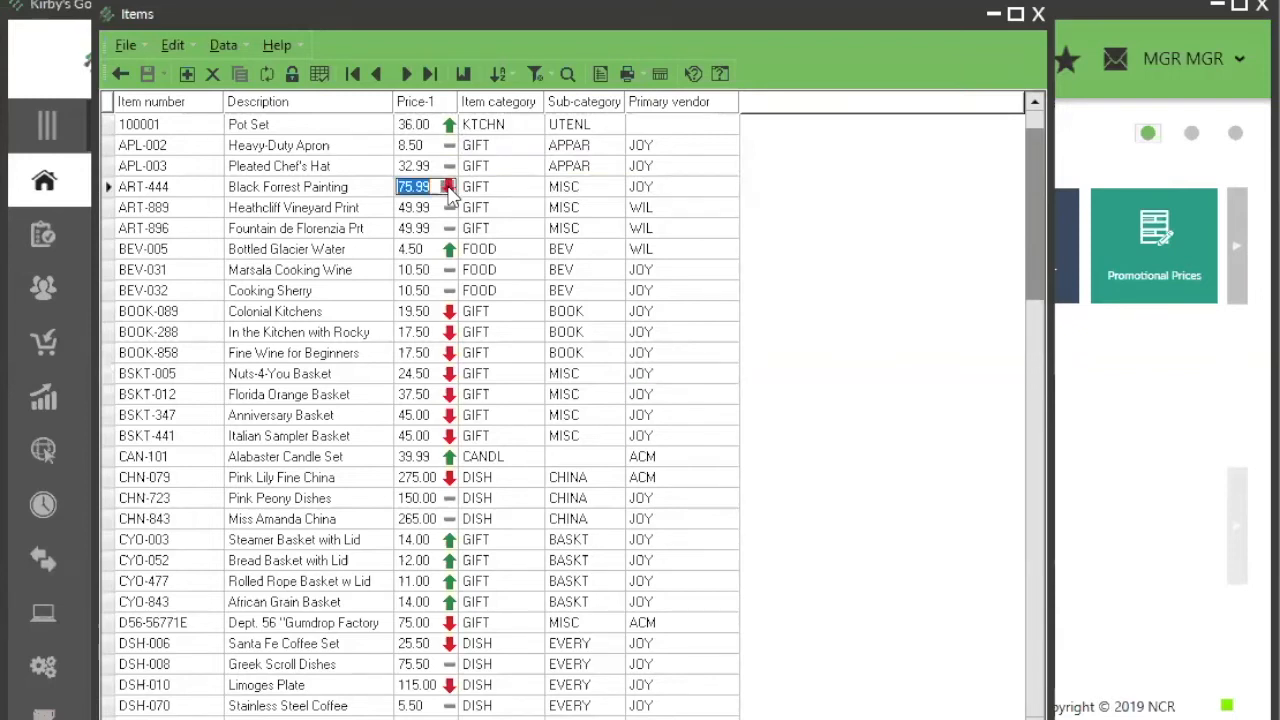
click(448, 189)
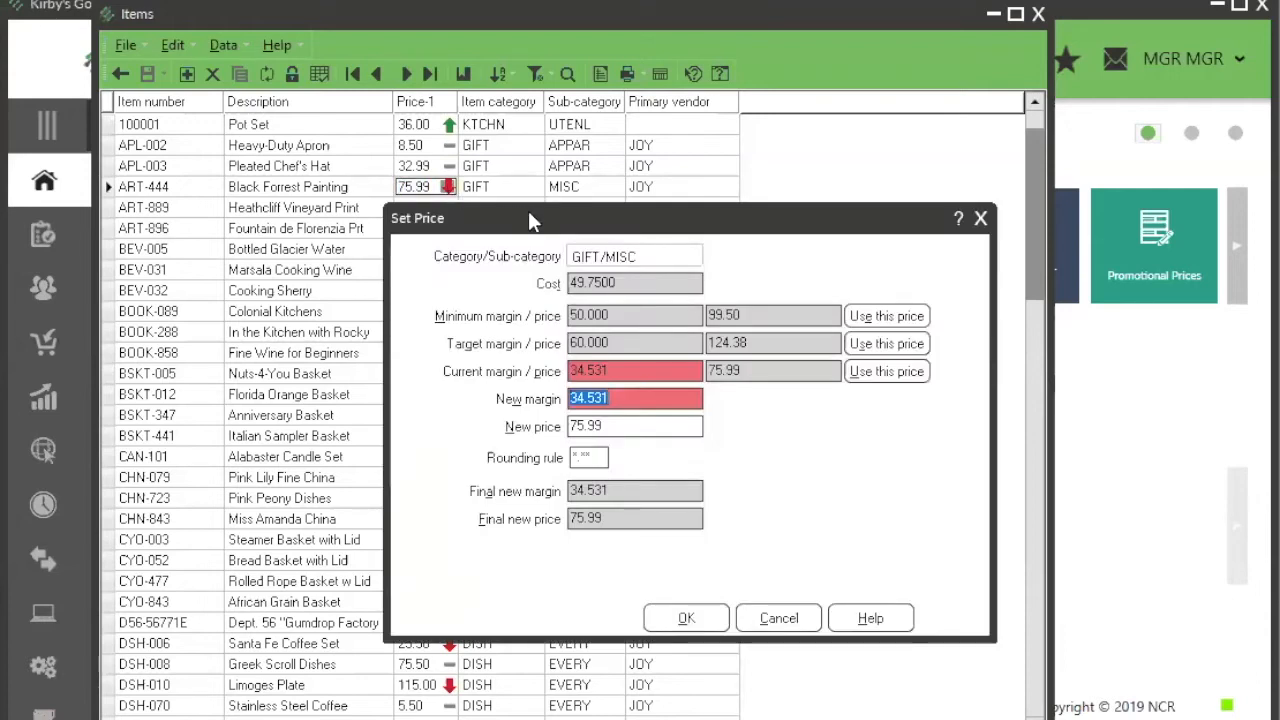
drag(528, 218, 414, 115)
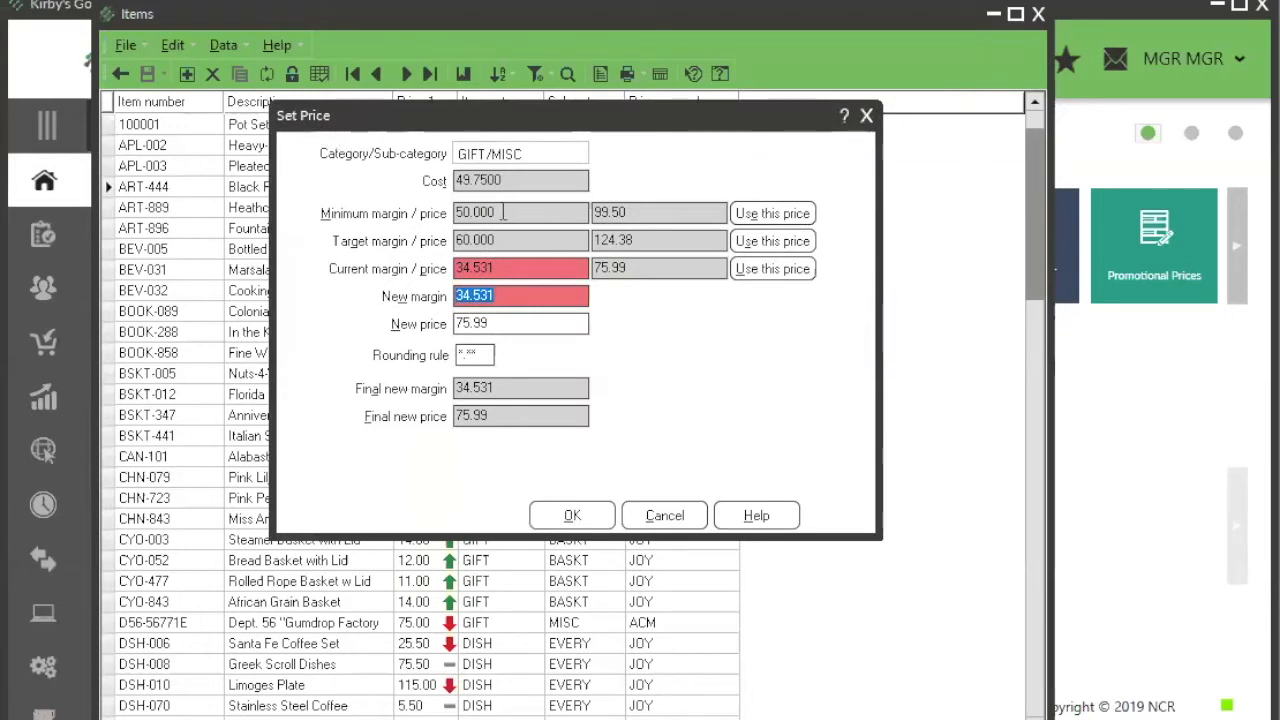
click(638, 207)
click(648, 240)
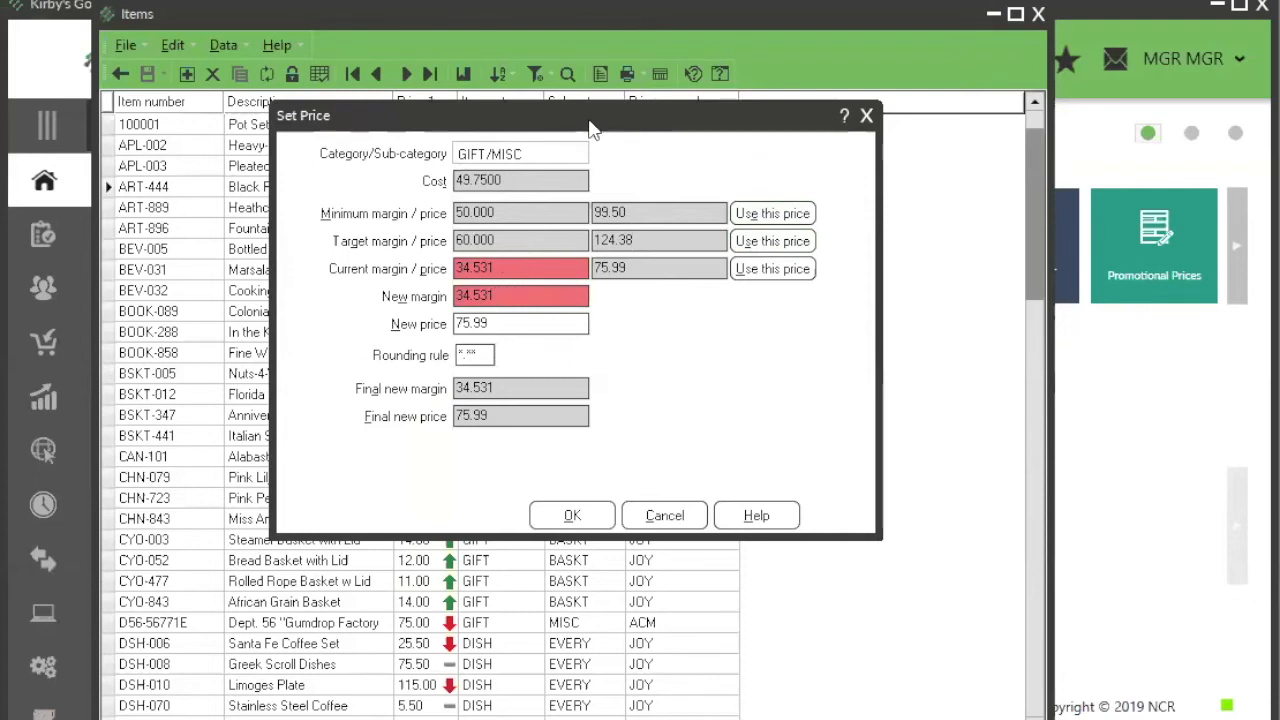
drag(590, 128, 516, 232)
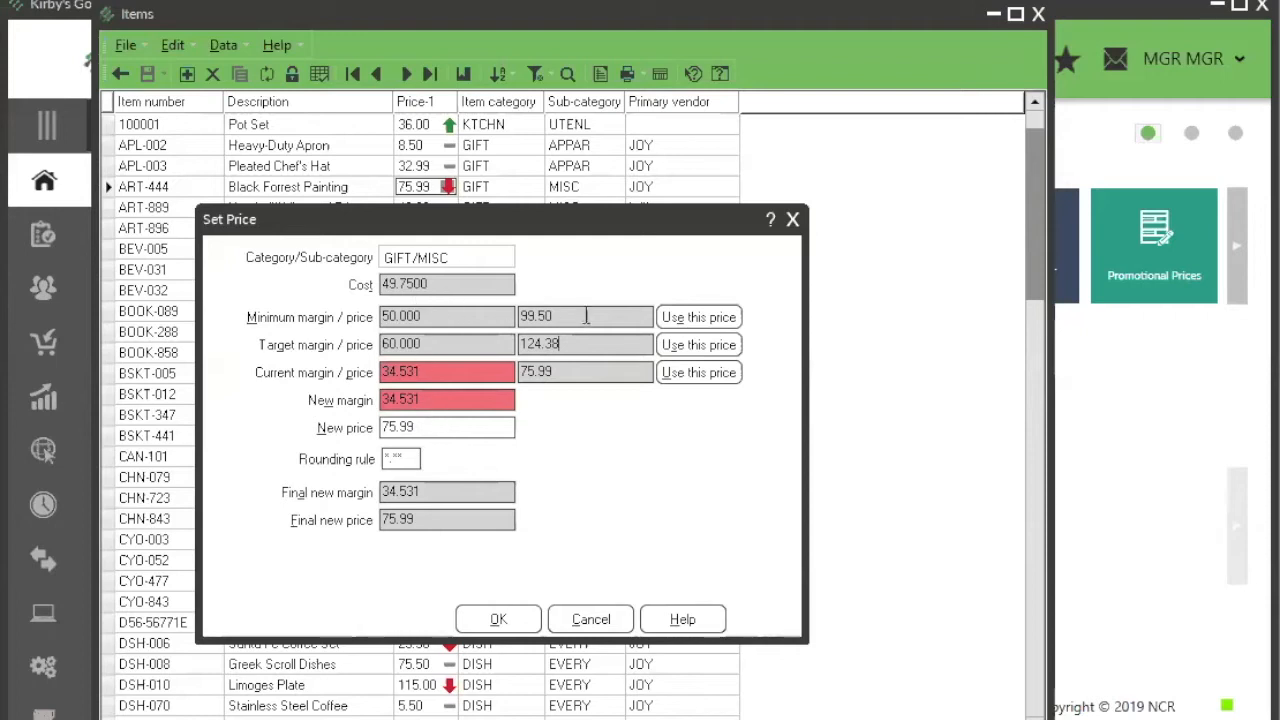
Step: Base the painting's new price on the minimum margin price and apply the rounding rule *.9*
click(692, 318)
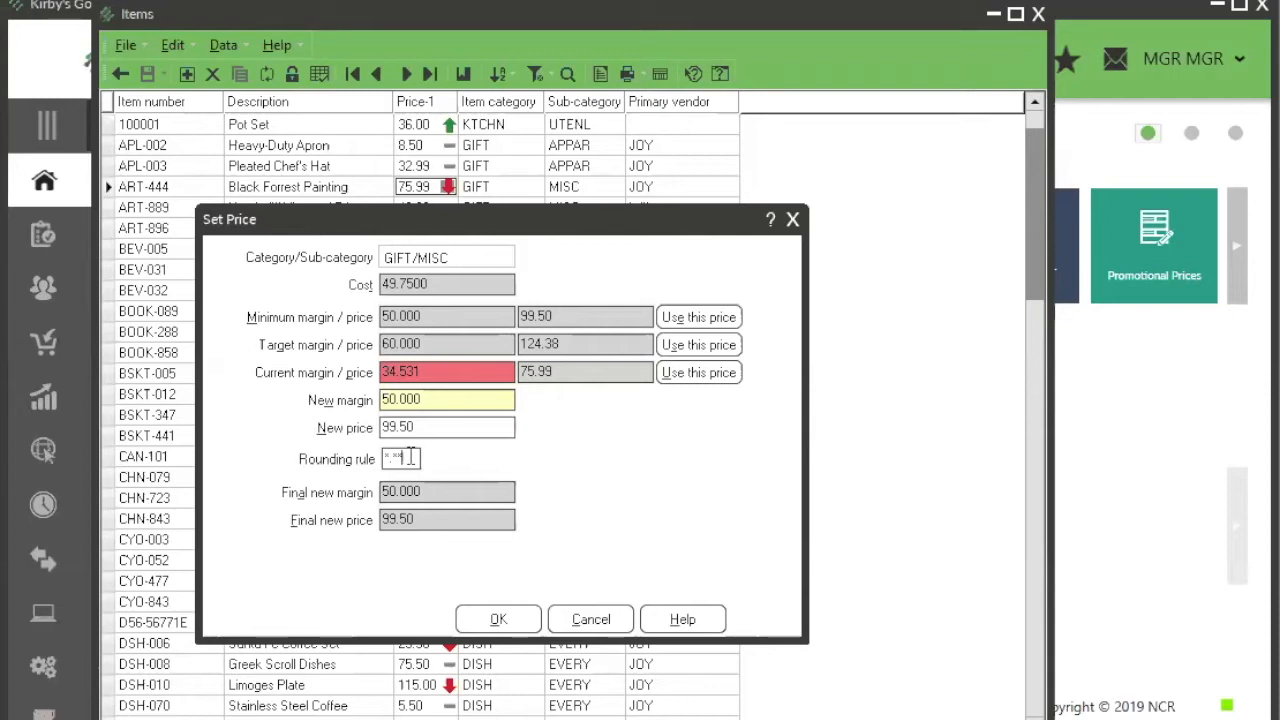
text(9)
click(438, 427)
double_click(424, 426)
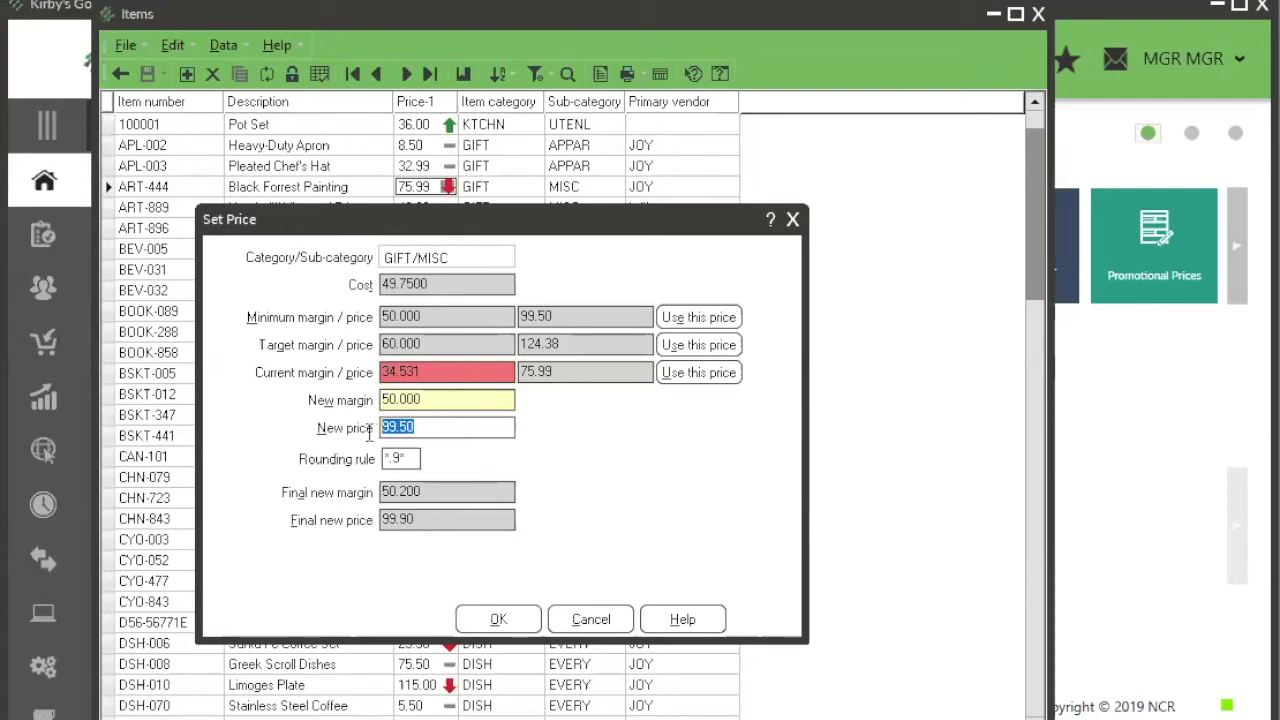
click(428, 518)
drag(428, 518, 372, 518)
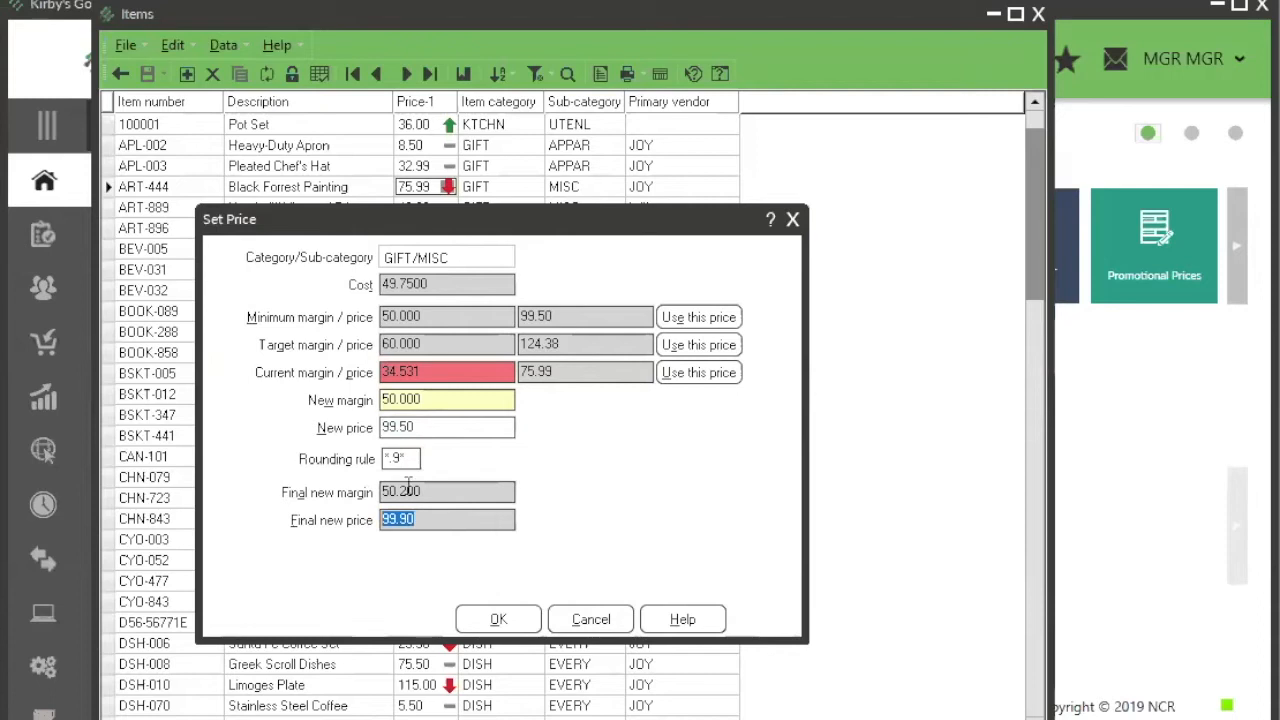
Step: Change the rounding rule to *.99 and accept the final new price of 99.99
click(412, 459)
text(9)
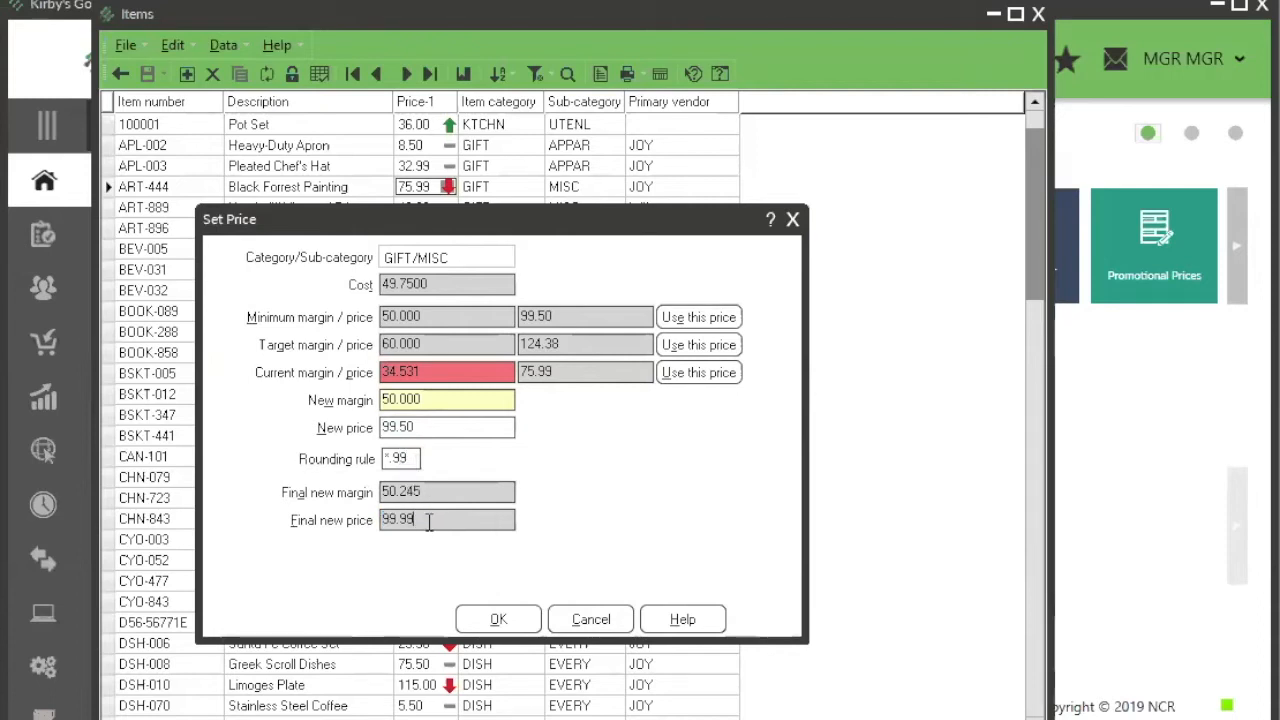
drag(428, 519, 368, 526)
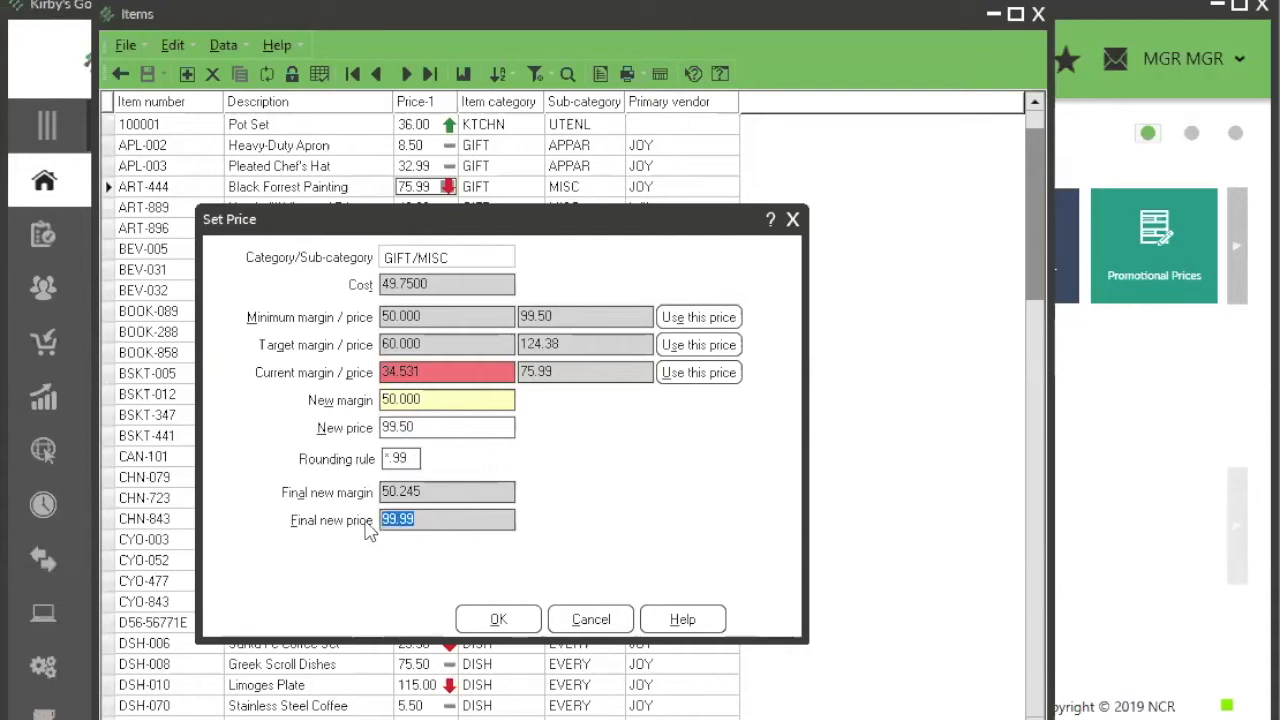
click(498, 620)
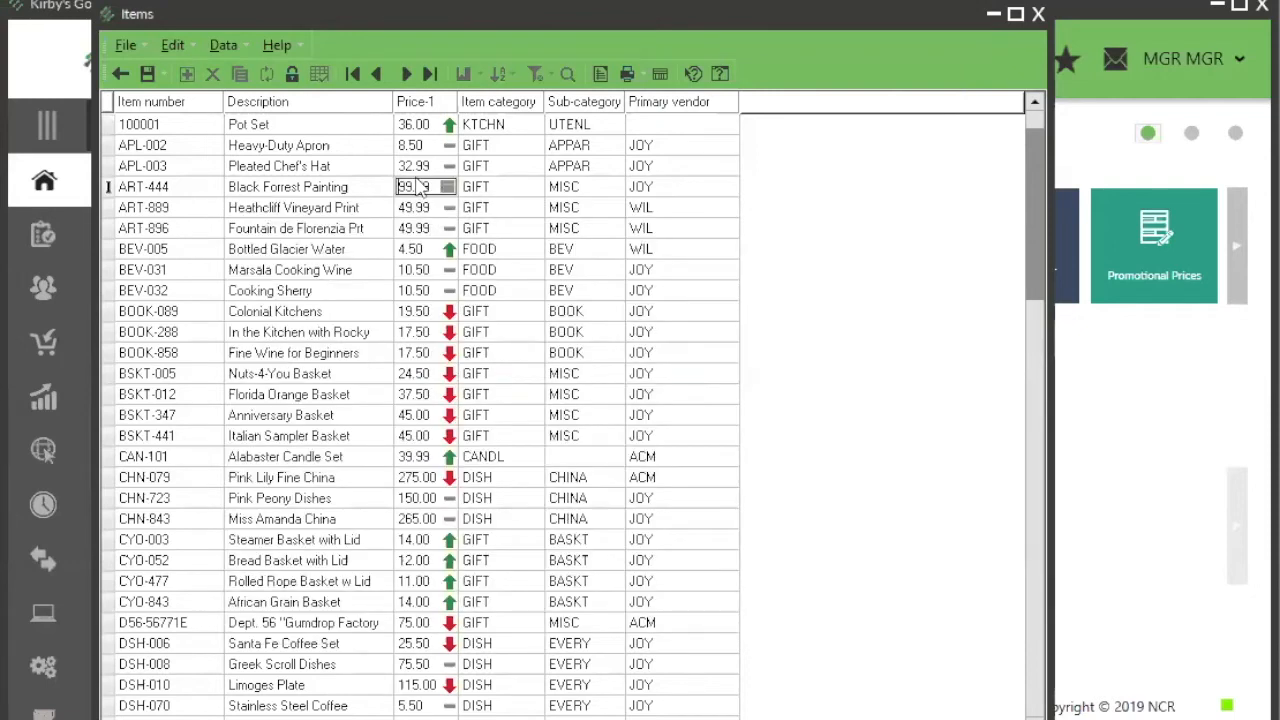
Step: Check the updated margin indicator for Black Forrest Painting in the Price-1 column
key(Tab)
mouse_move(449, 192)
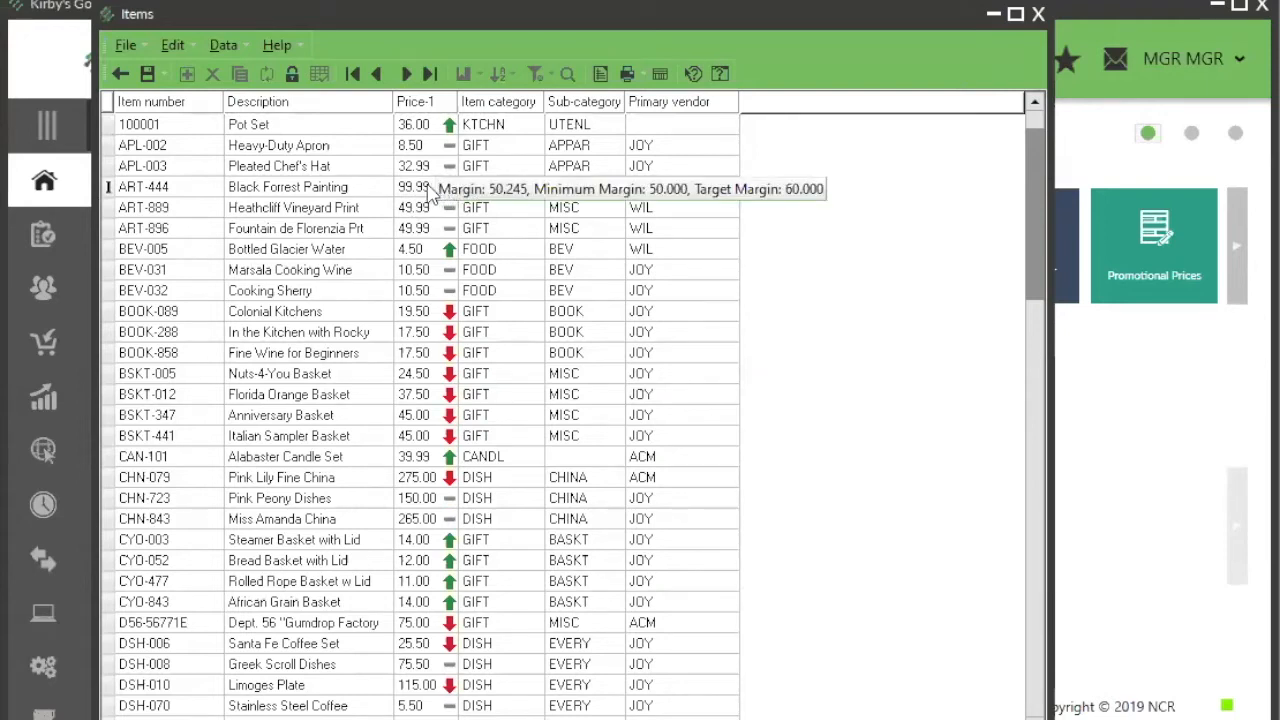
click(428, 184)
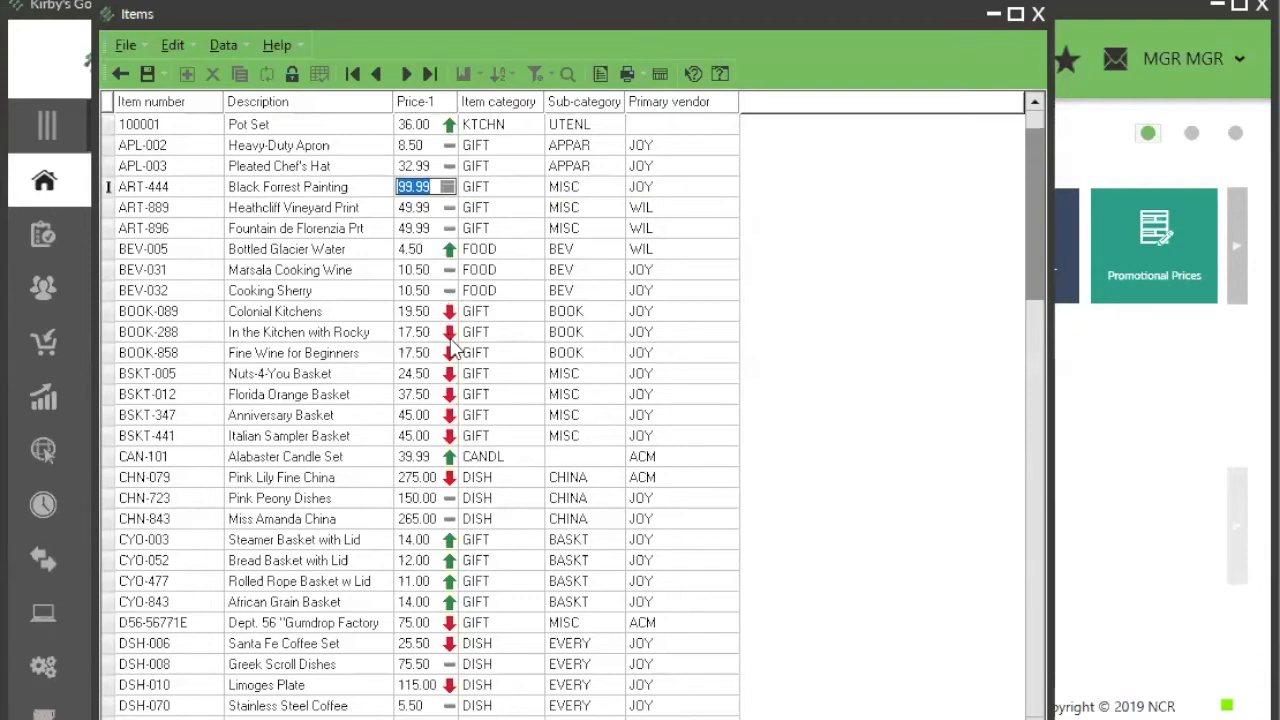
mouse_move(452, 345)
click(433, 186)
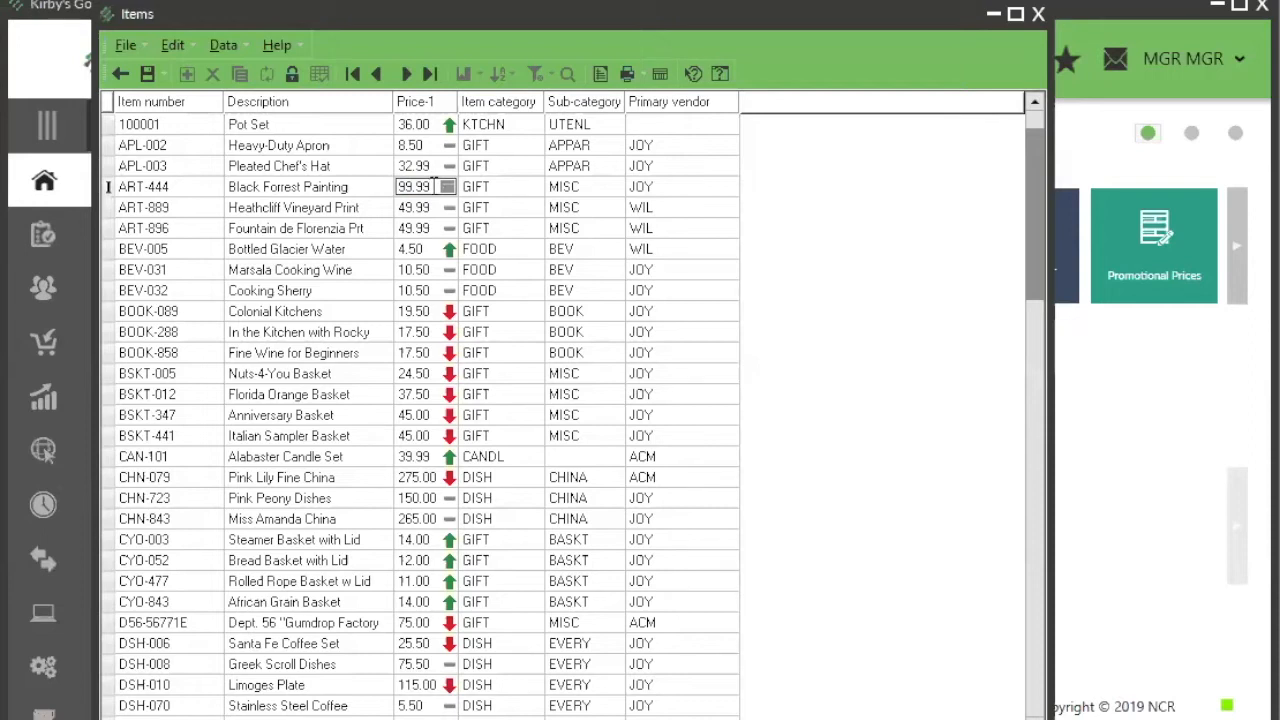
Step: Open the Item Labels dialog for ART-444, review its label printing options, and close it without printing
click(659, 76)
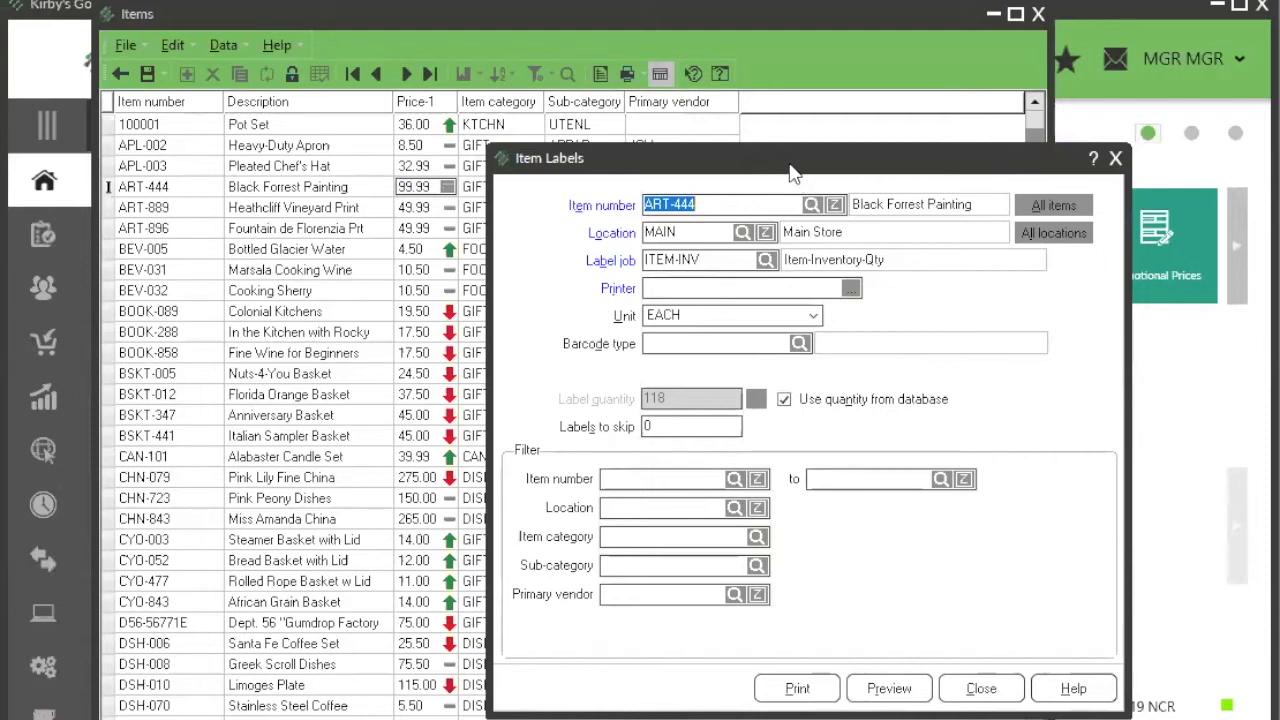
drag(790, 168, 808, 158)
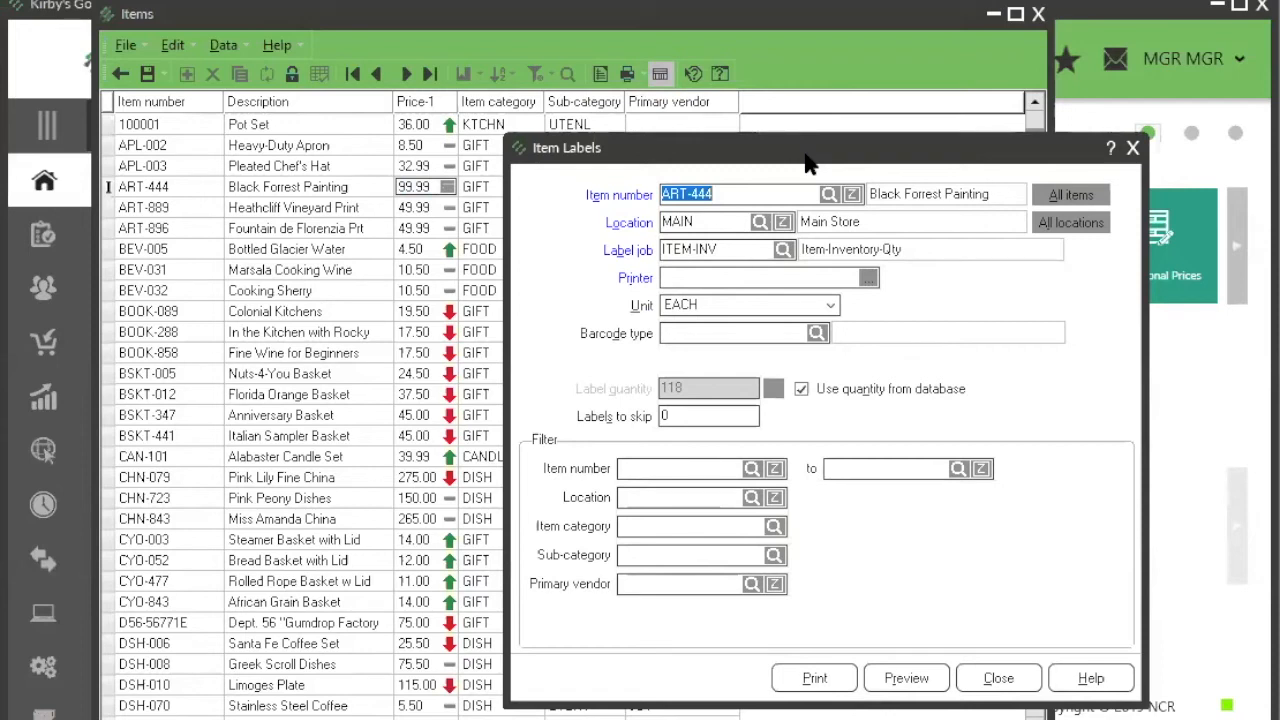
click(1000, 680)
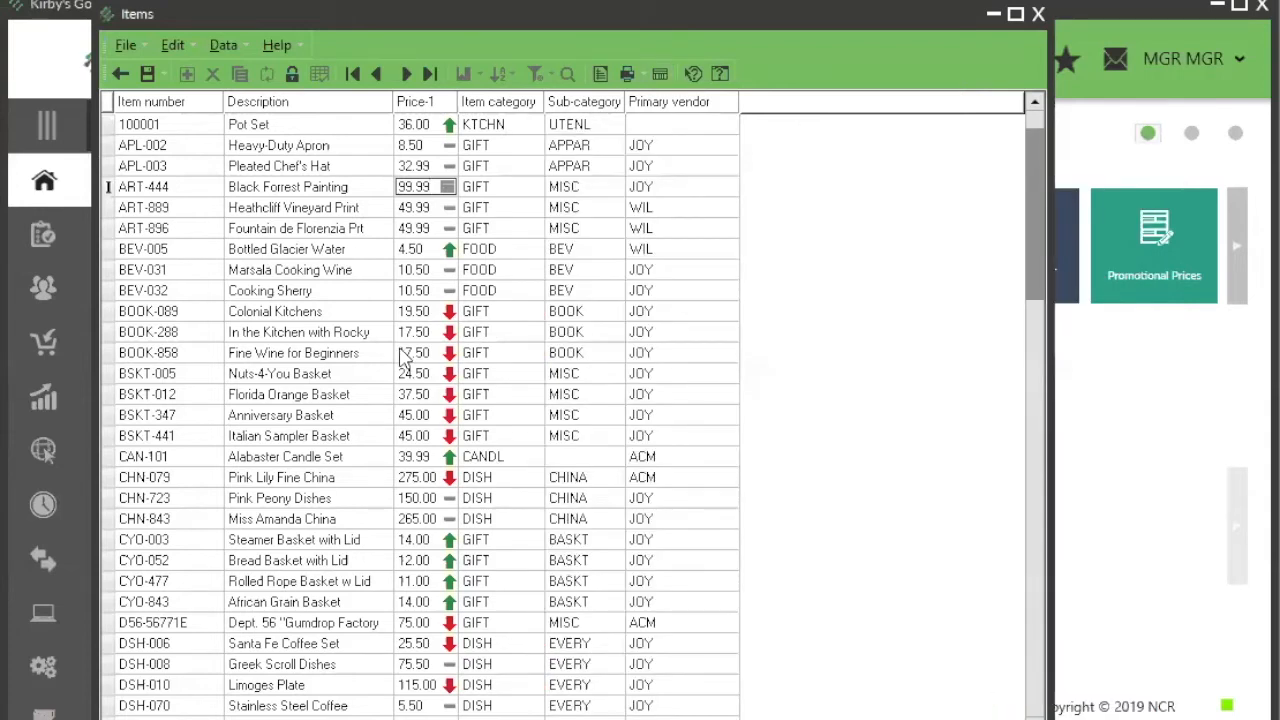
Step: Save the ART-444 price change, then view the item's full record in form view and return to table view
click(147, 74)
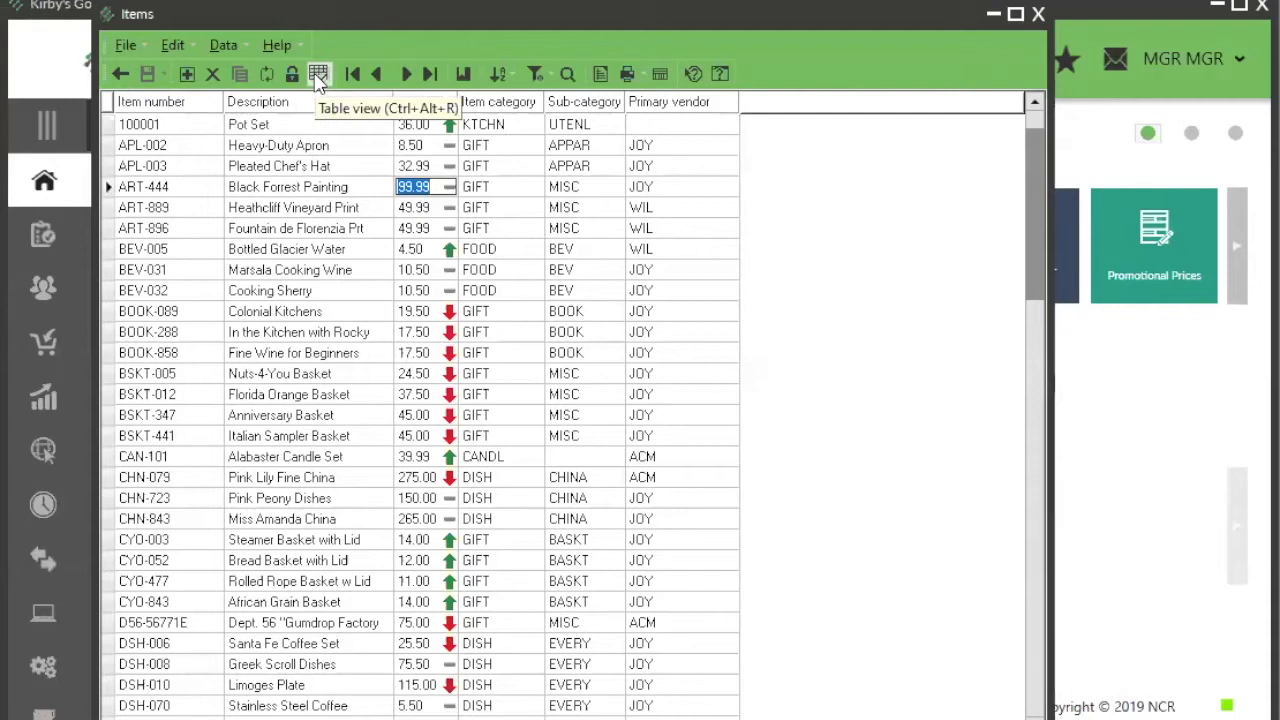
click(318, 74)
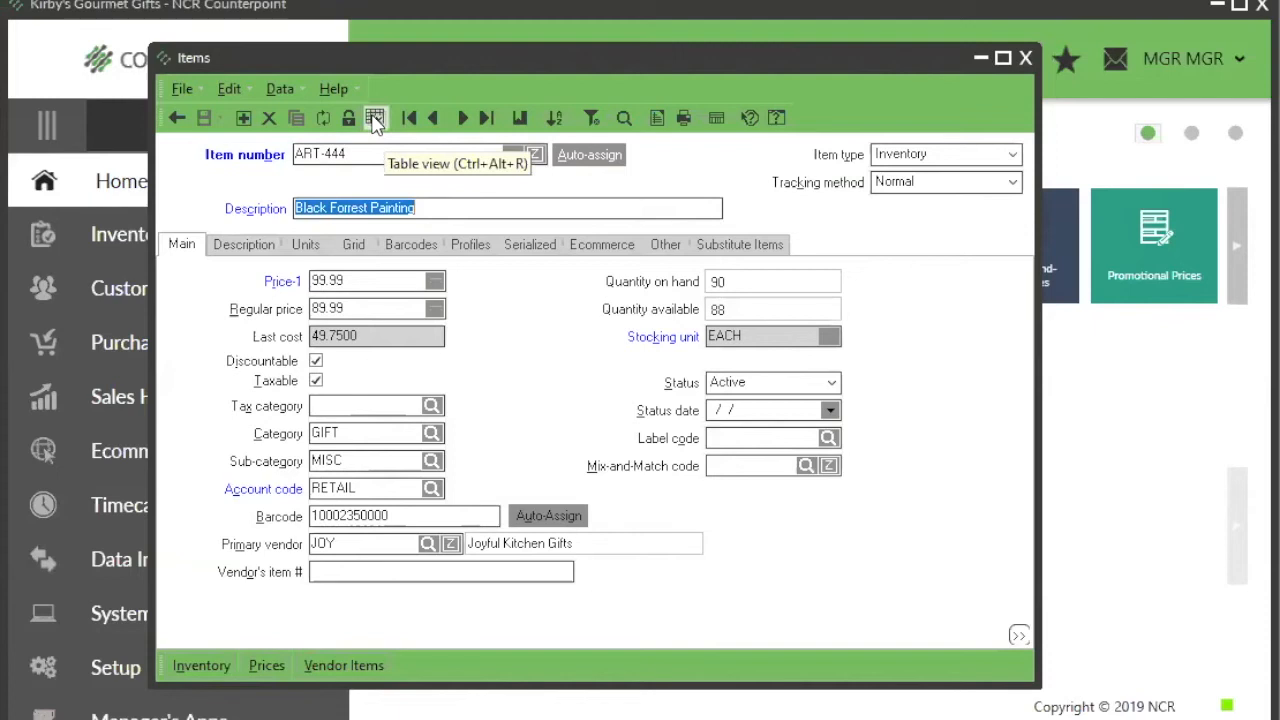
click(374, 118)
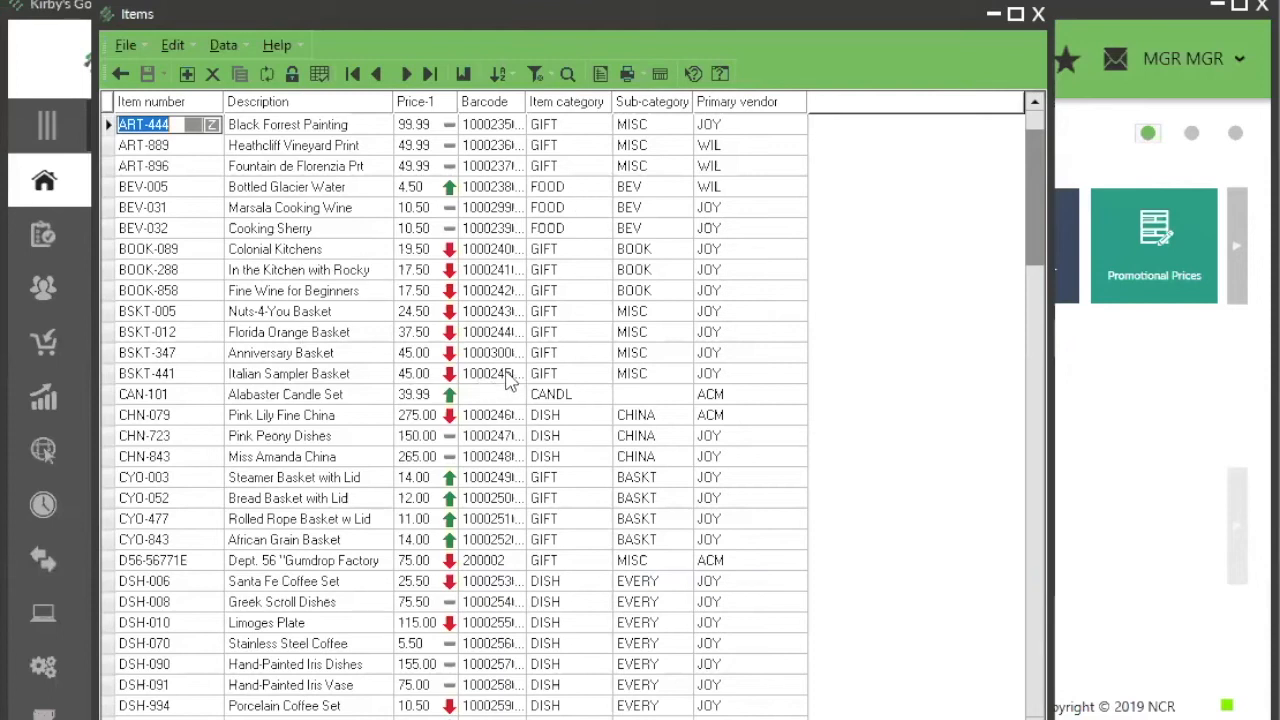
Step: Add the Account code column to the visible columns of the Items table with the Column designer
click(360, 291)
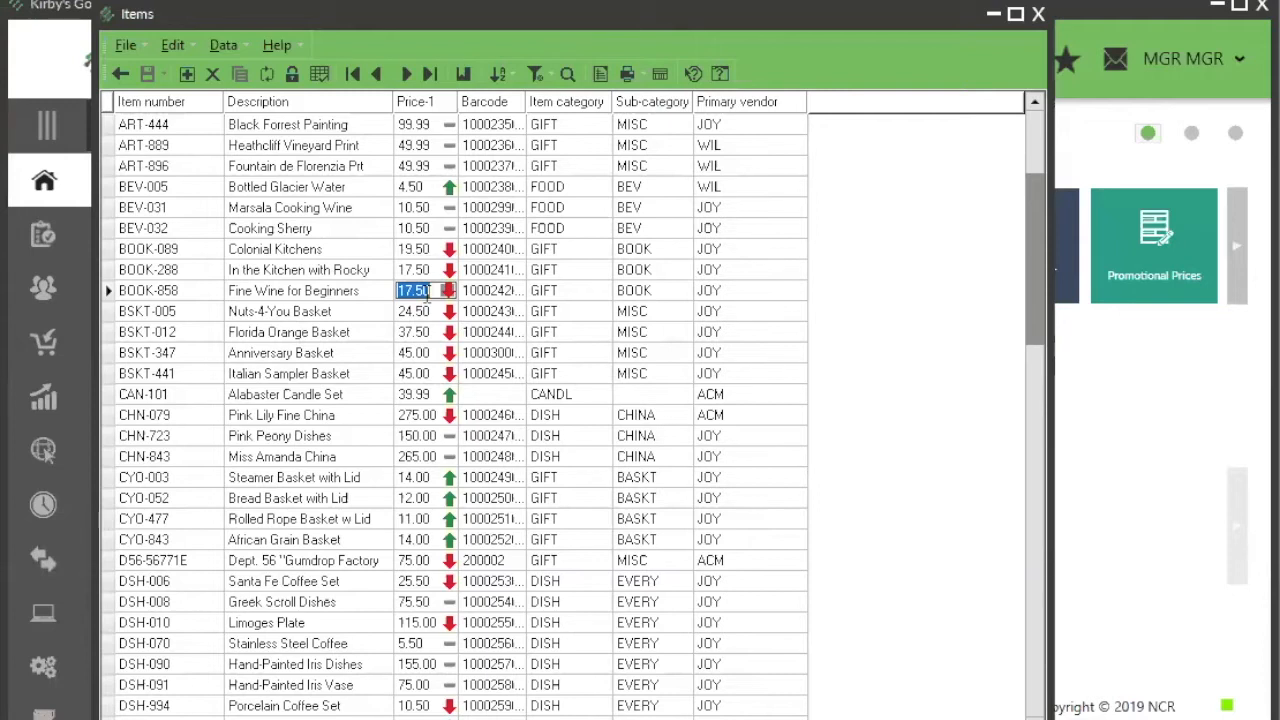
right_click(340, 110)
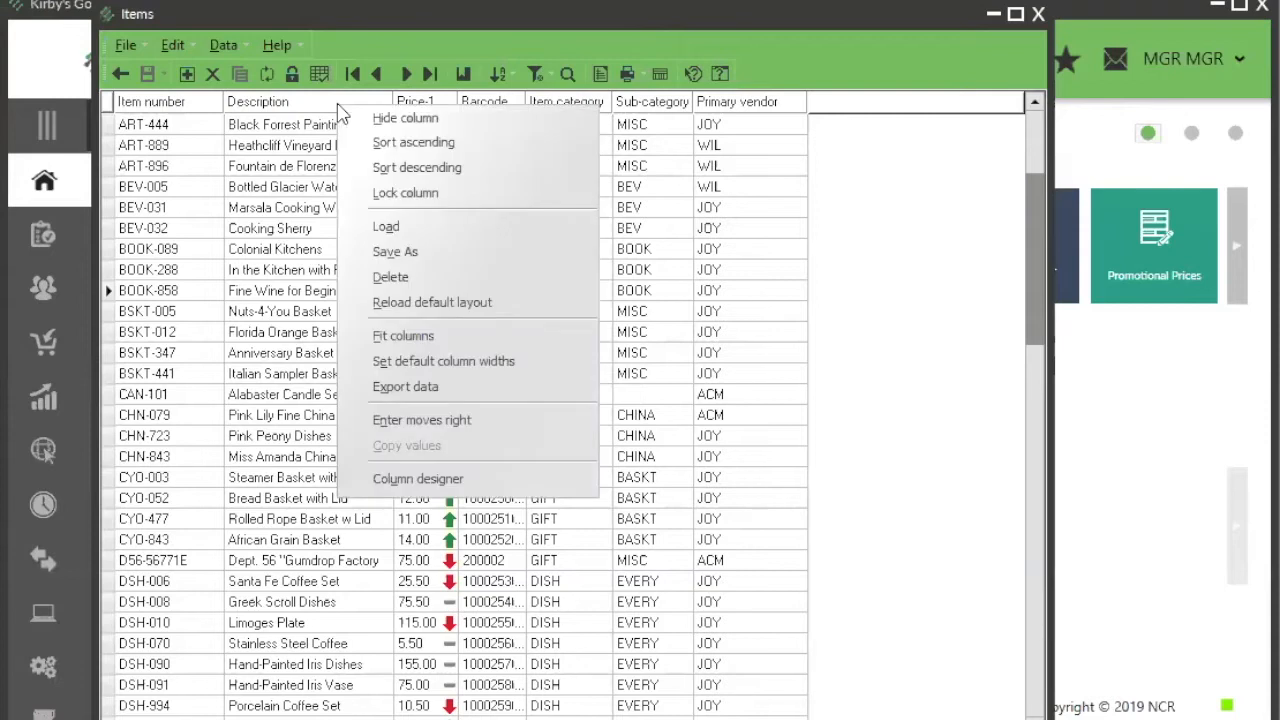
click(418, 480)
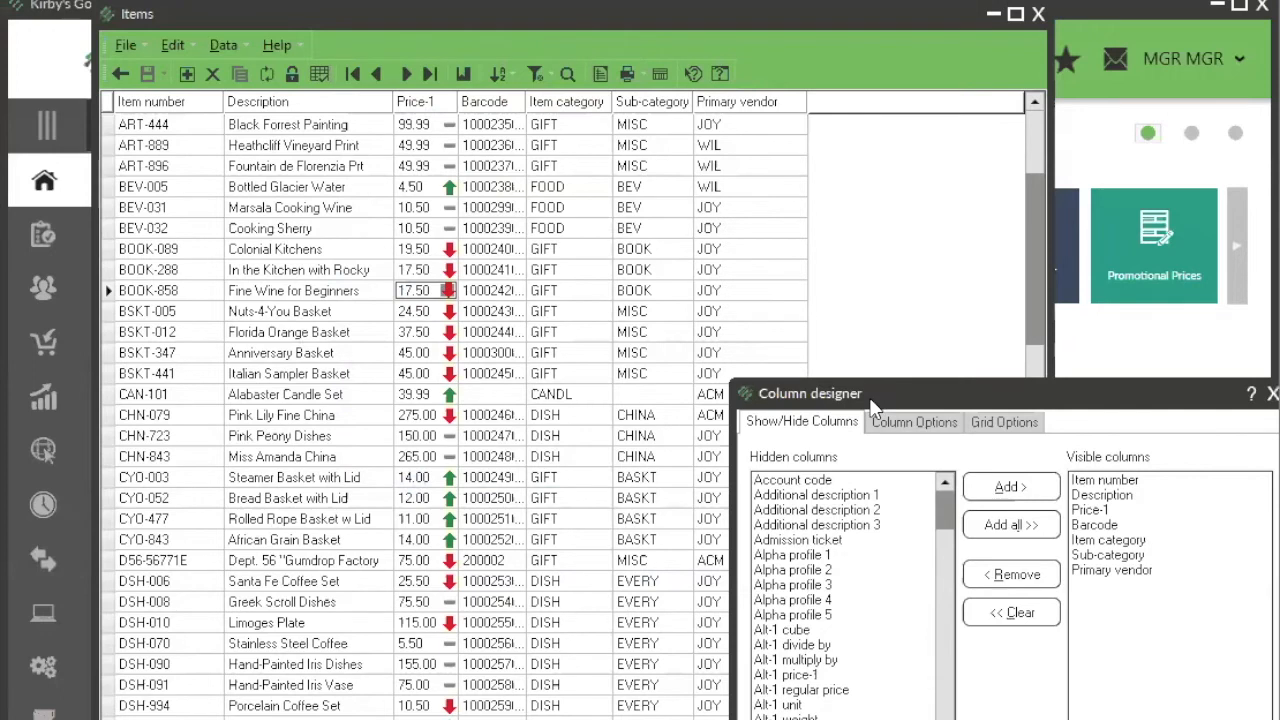
drag(873, 403, 777, 222)
click(700, 299)
click(915, 305)
click(955, 614)
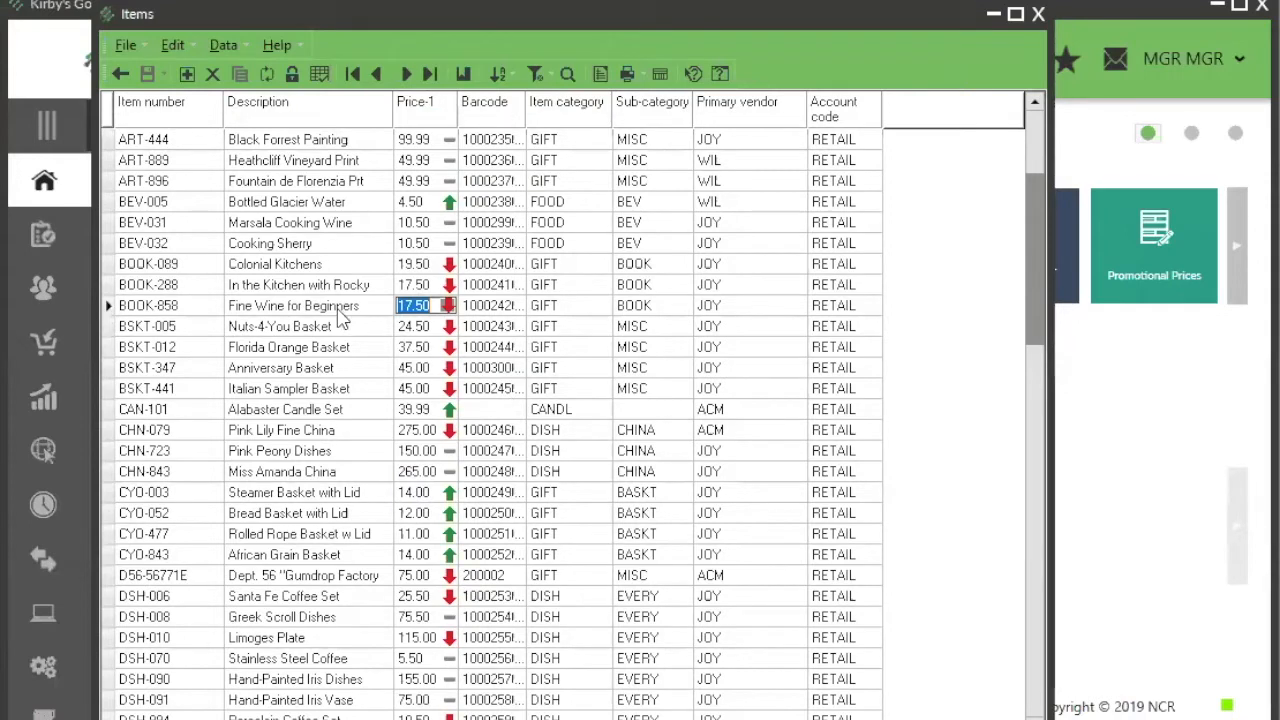
Step: Filter the Items table to show only items in the GIFT category
click(533, 78)
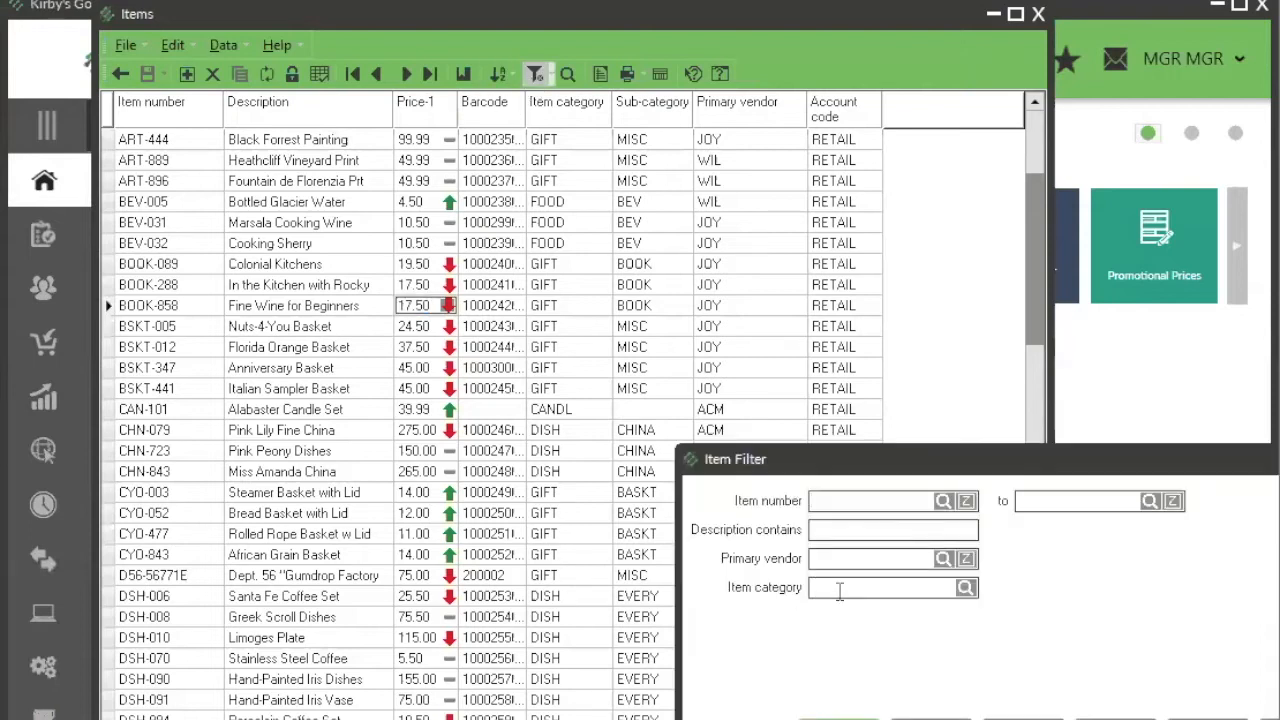
text(GIFT)
key(Return)
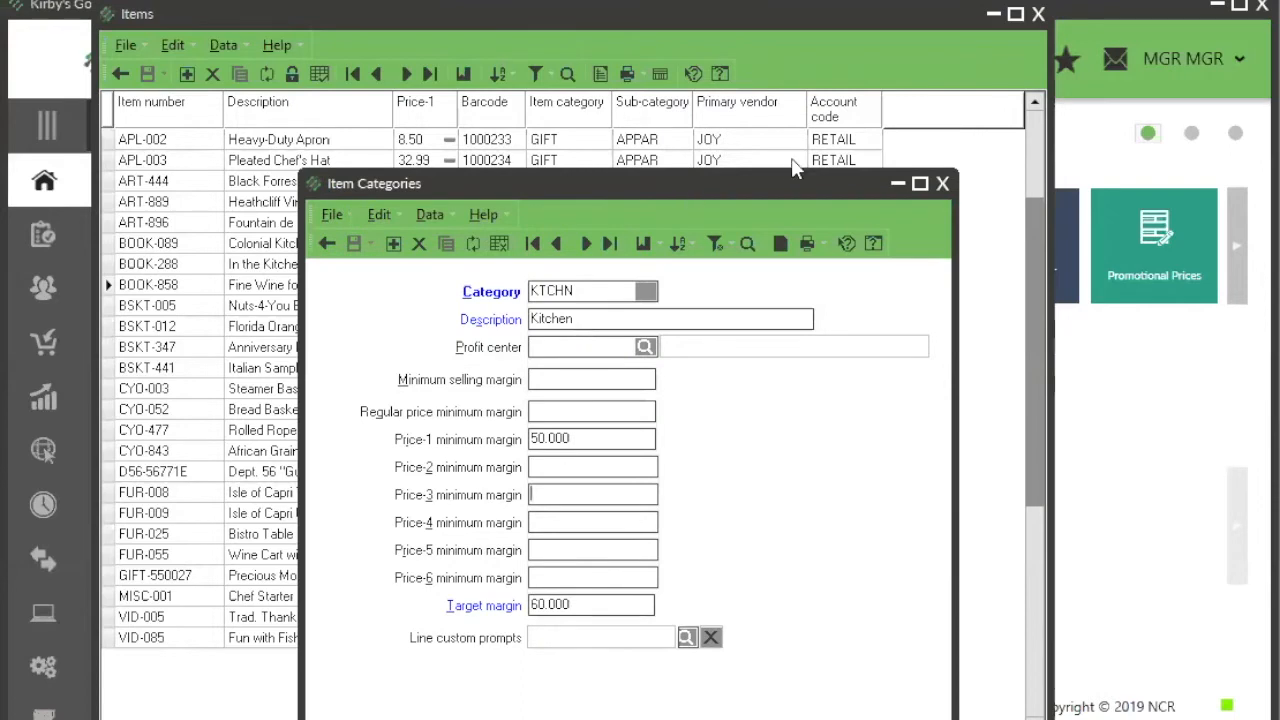
Step: Look up the GIFT record in Item Categories and review its Price-1 minimum margin and target margin
drag(688, 187, 800, 102)
click(859, 160)
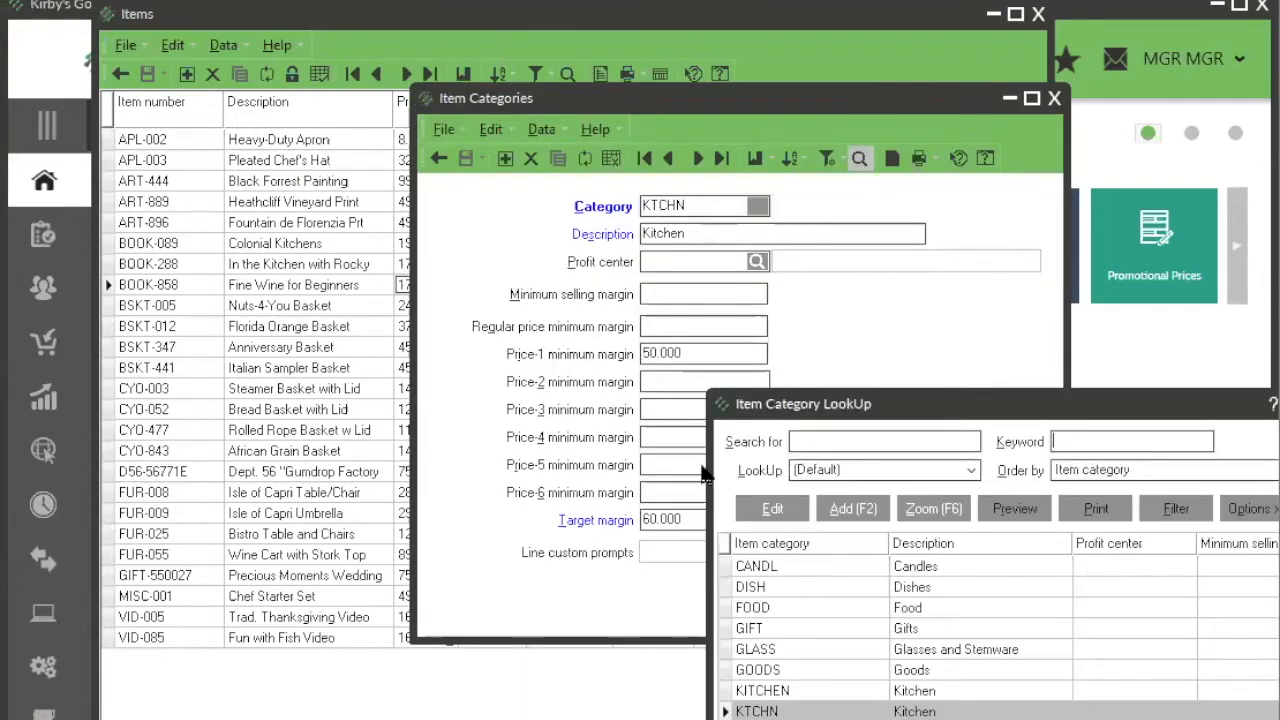
click(812, 628)
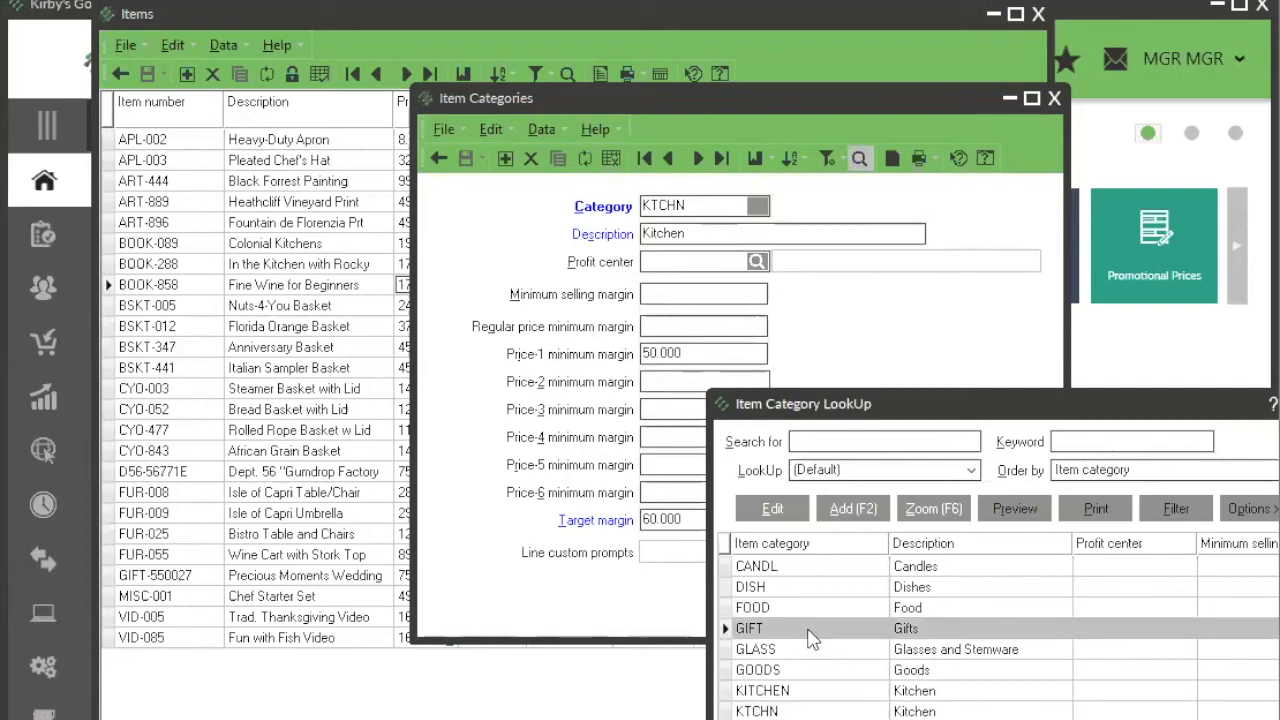
double_click(812, 630)
click(687, 355)
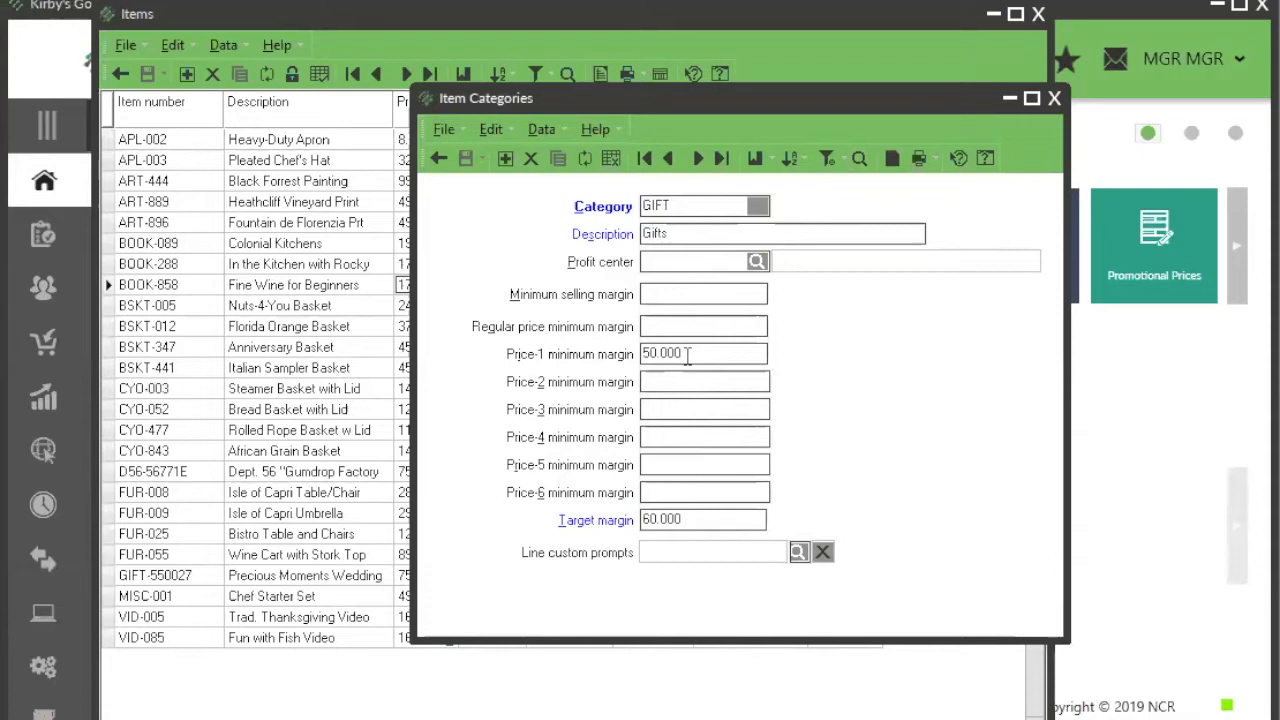
click(703, 520)
drag(623, 98, 741, 69)
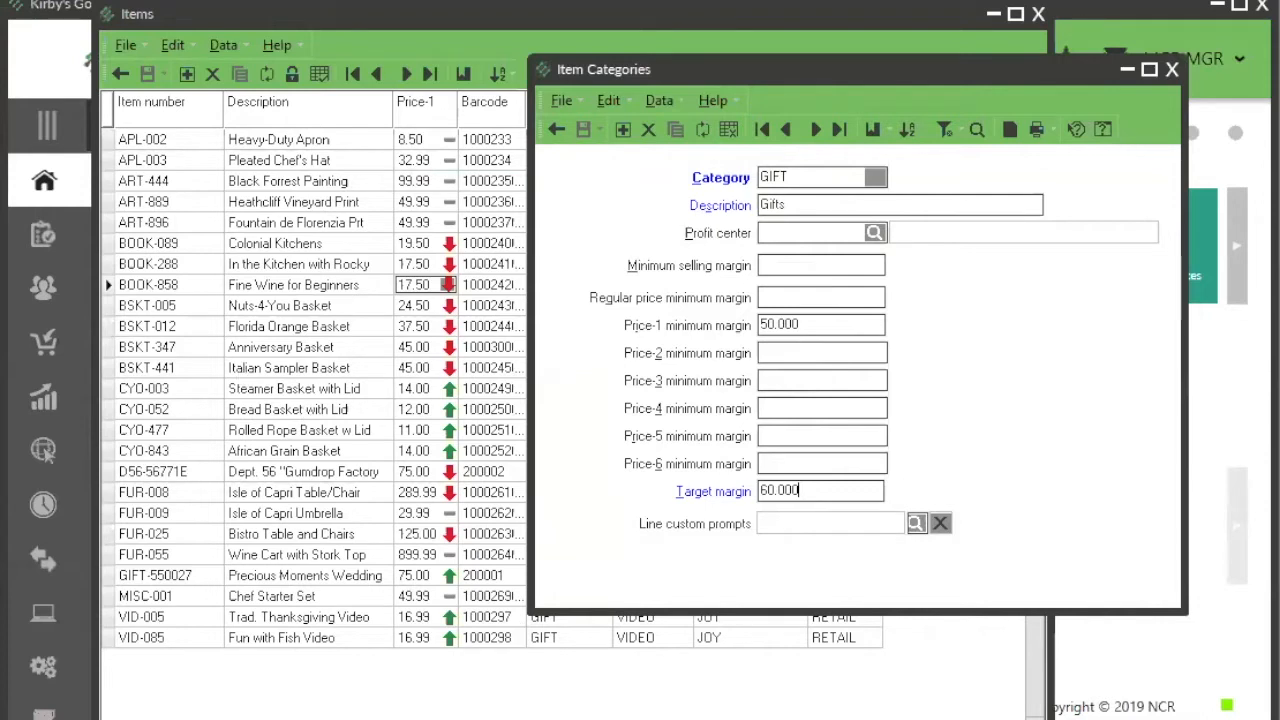
Step: Open Item Sub-Categories from the inventory setup and load the BOOK sub-category record
click(47, 665)
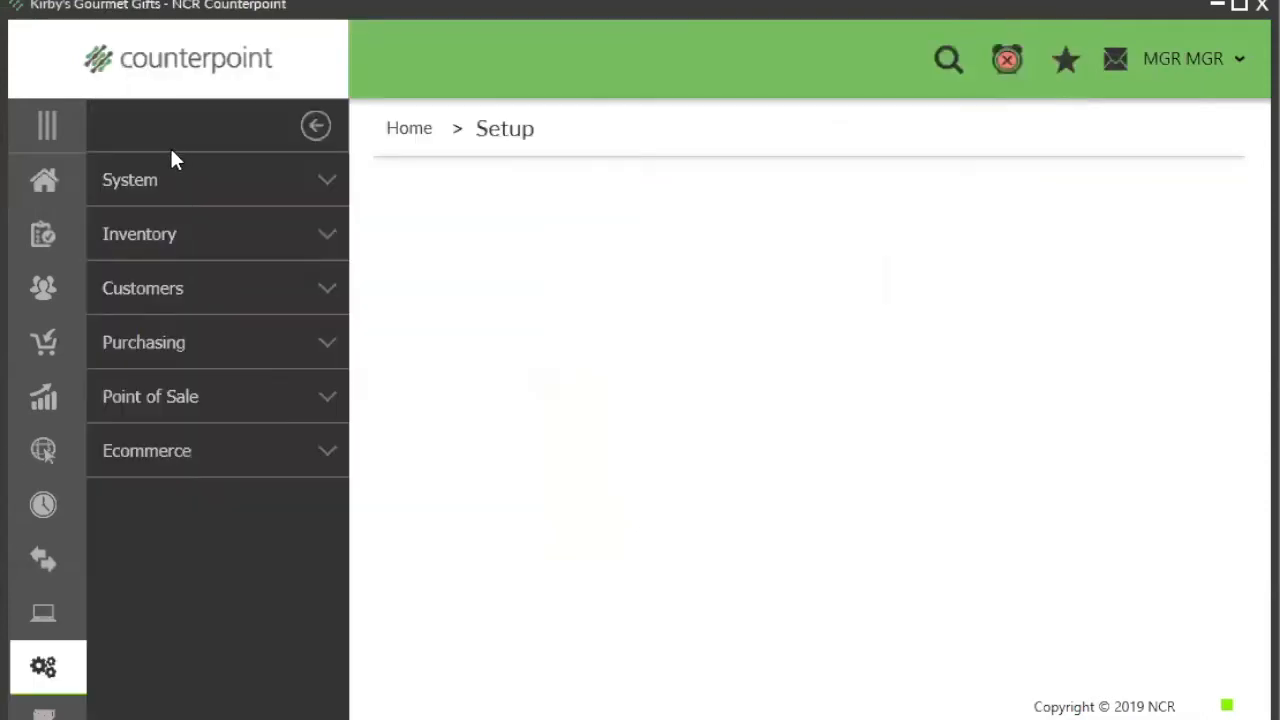
click(158, 238)
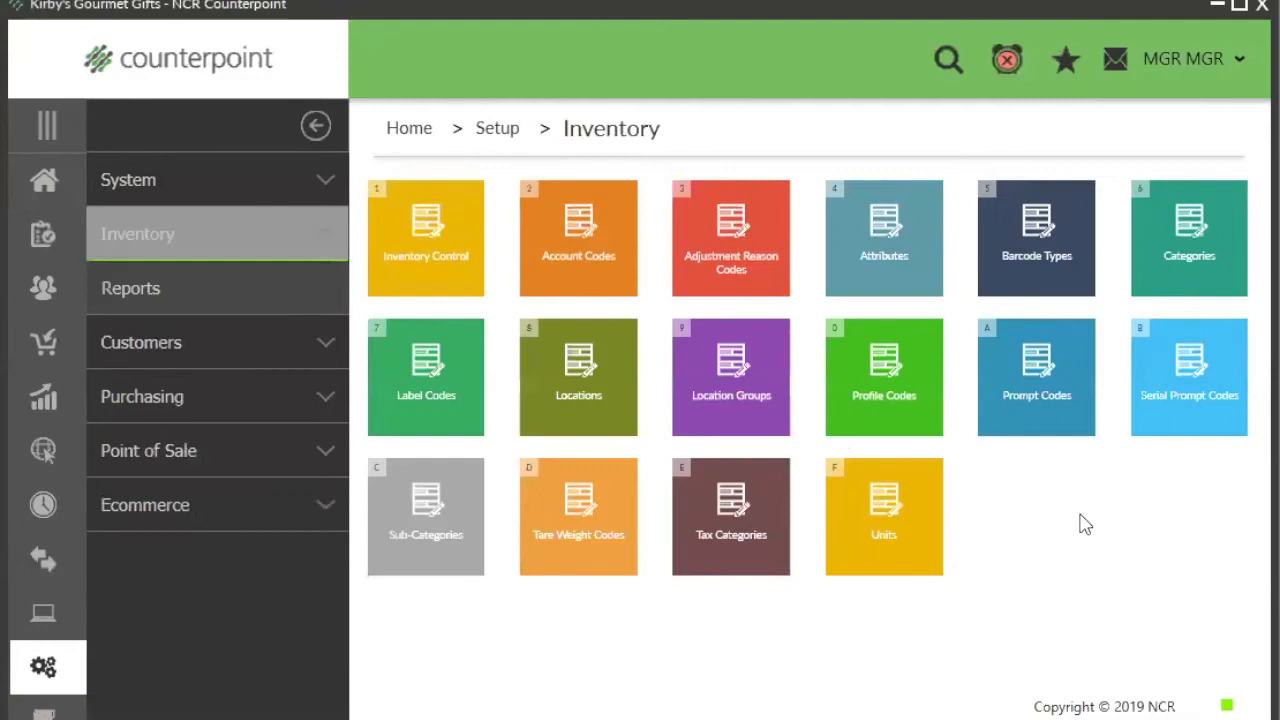
click(424, 568)
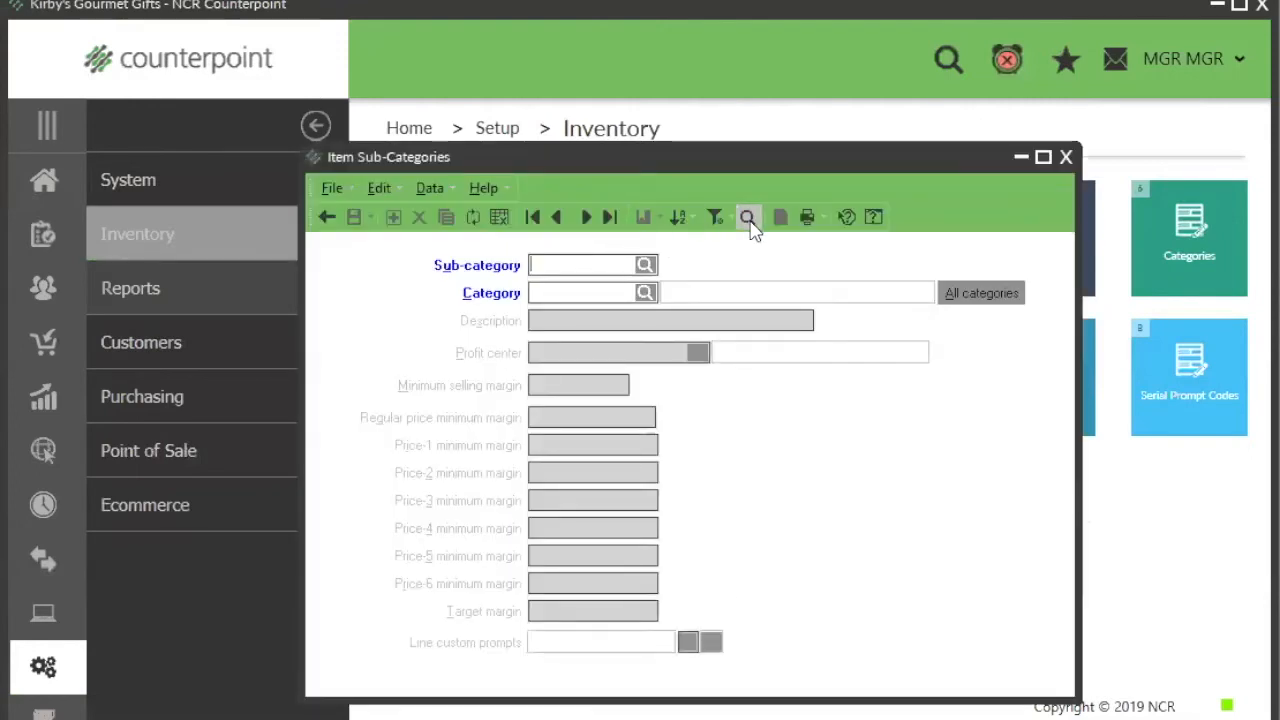
click(747, 217)
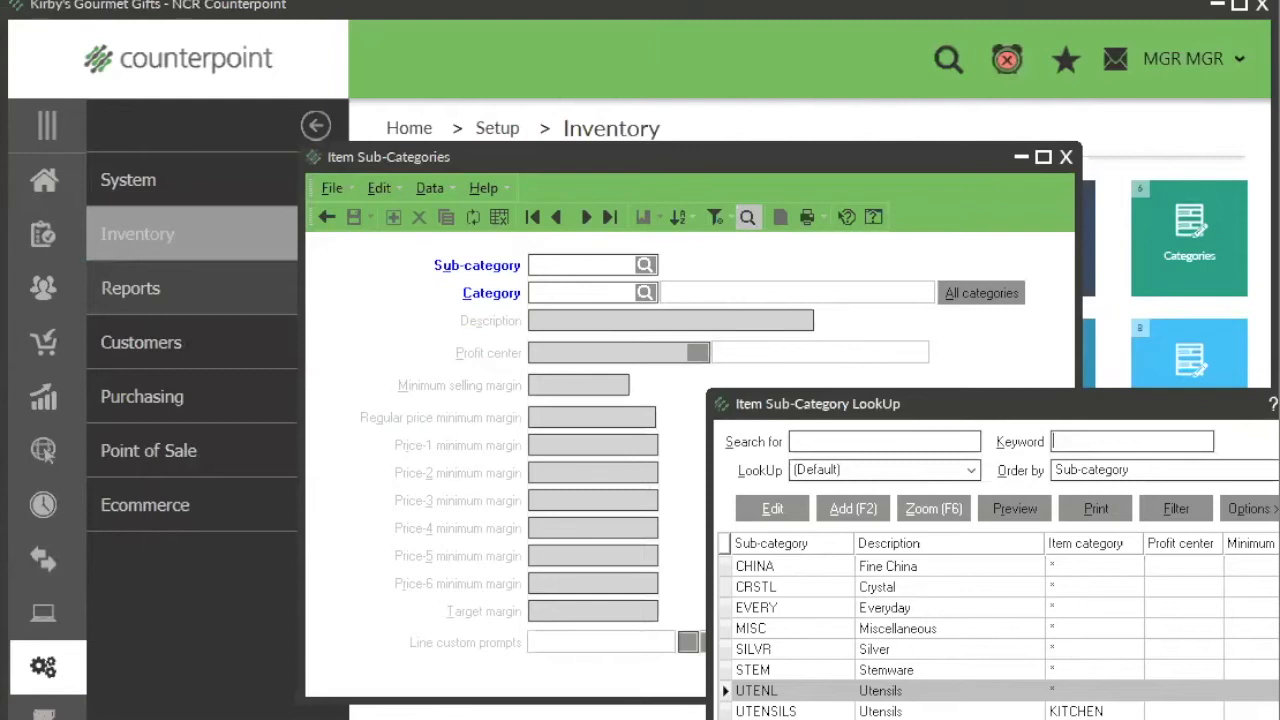
click(1085, 607)
key(Return)
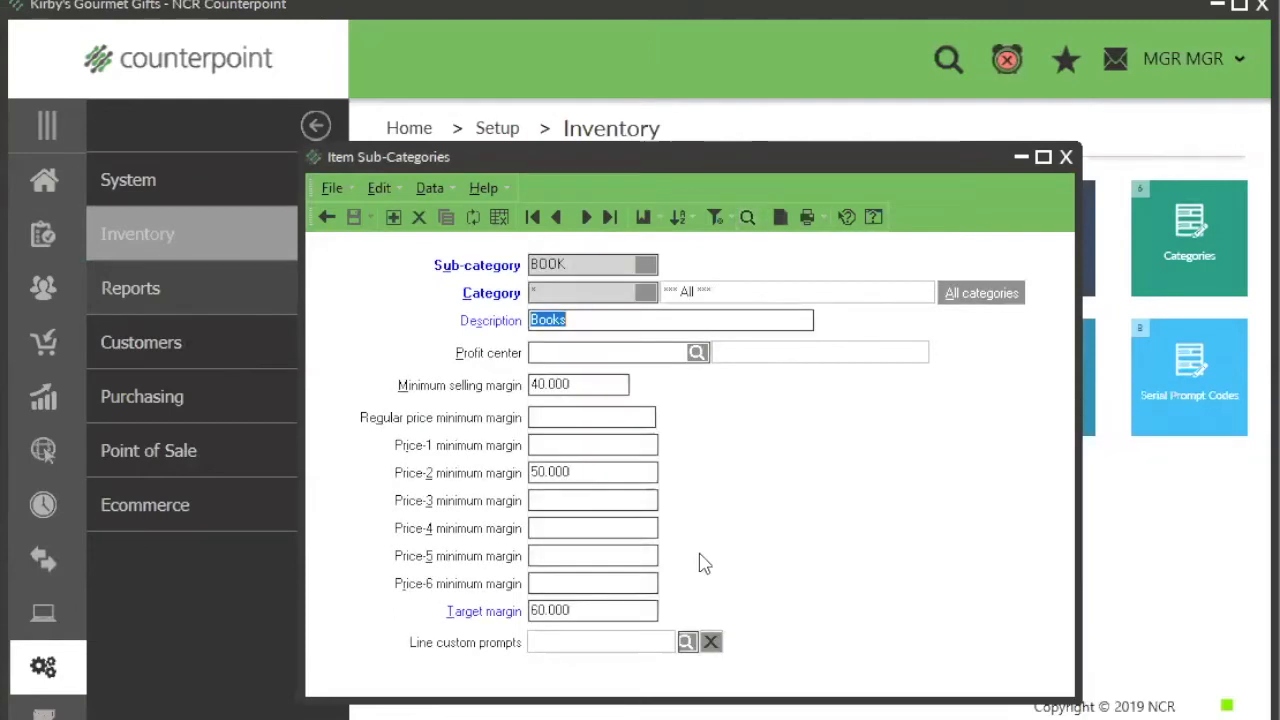
Step: Set the Price-1 minimum margin of the BOOK sub-category to 50
click(572, 449)
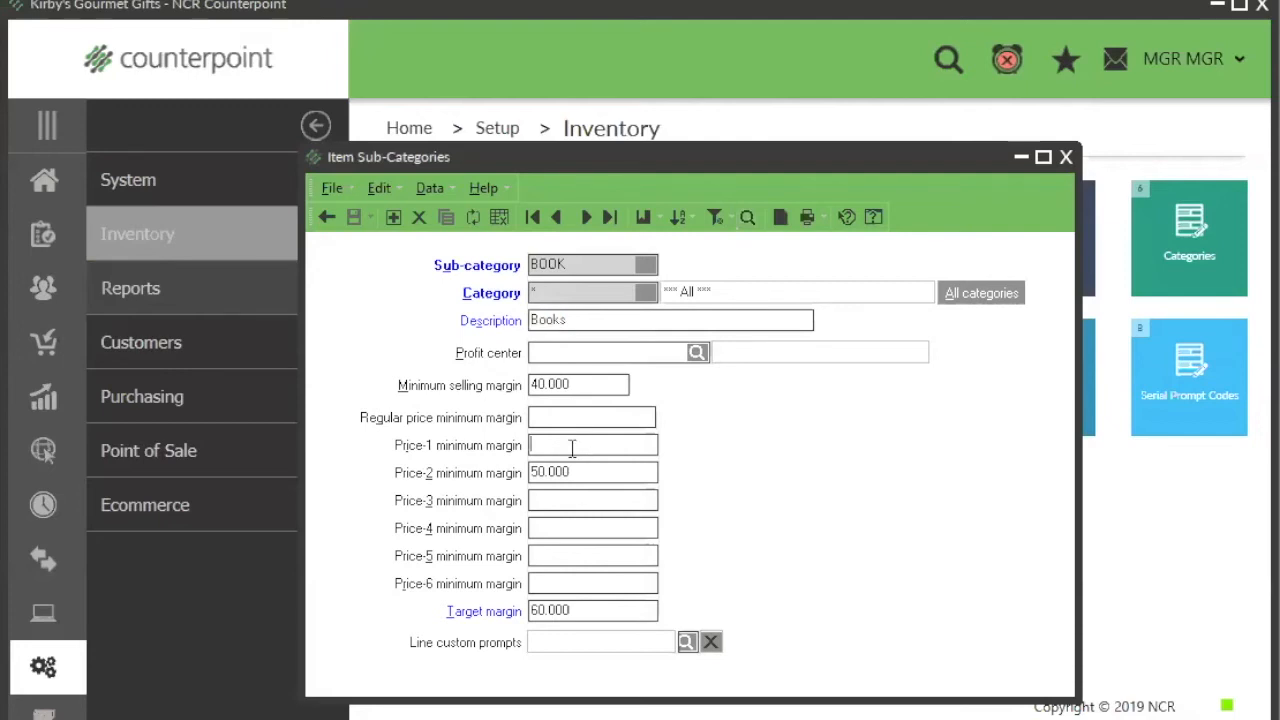
text(50)
key(Tab)
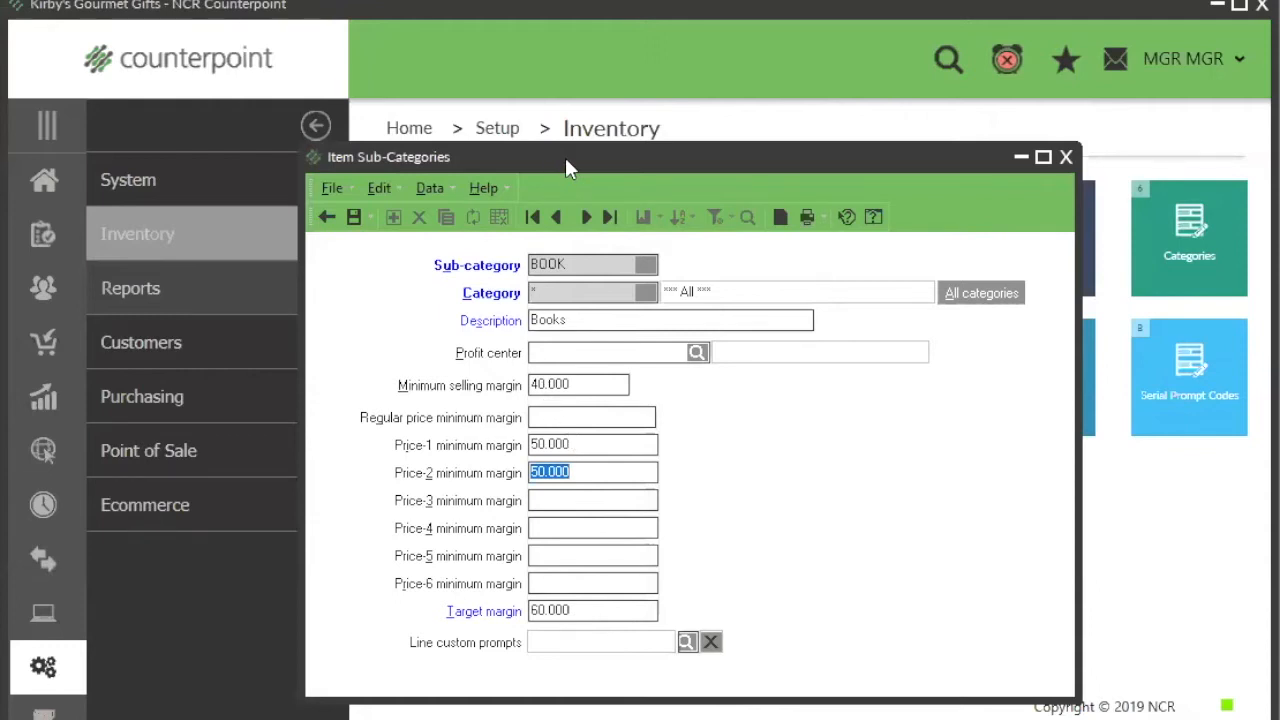
Step: Arrange the BOOK sub-category and GIFT category records side by side and compare their minimum margin settings
drag(565, 157, 445, 133)
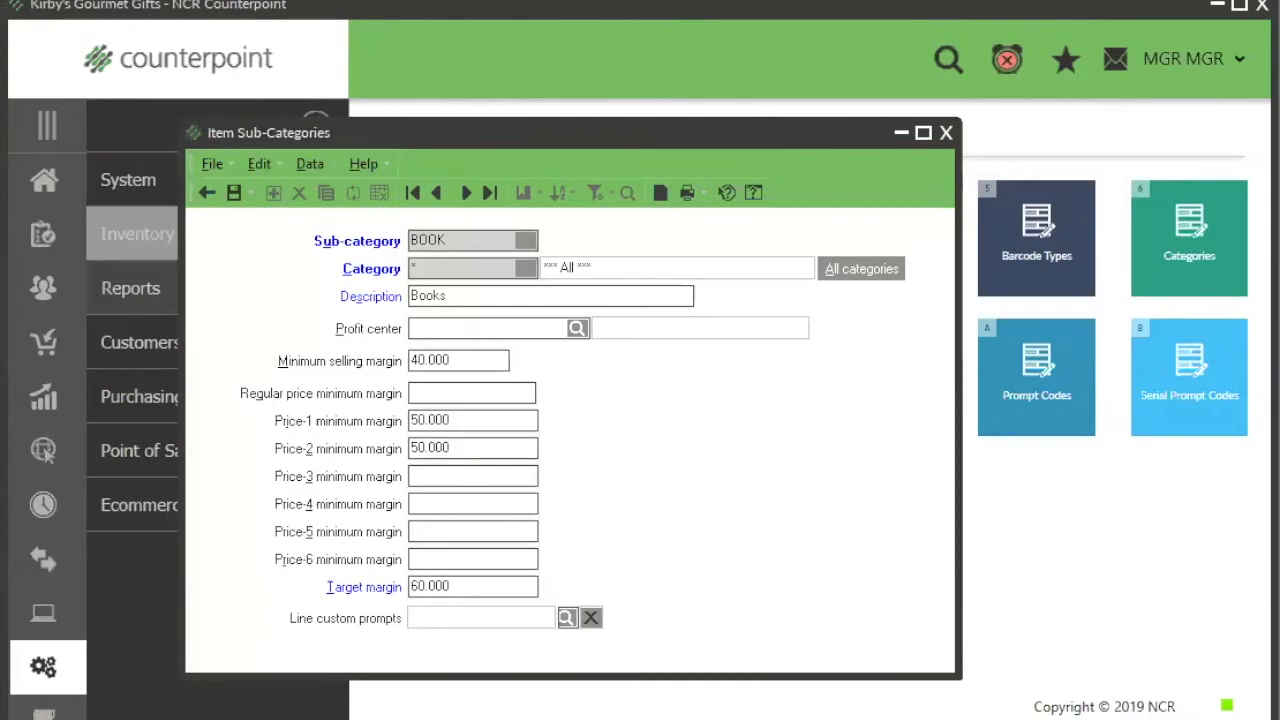
key(alt+Tab)
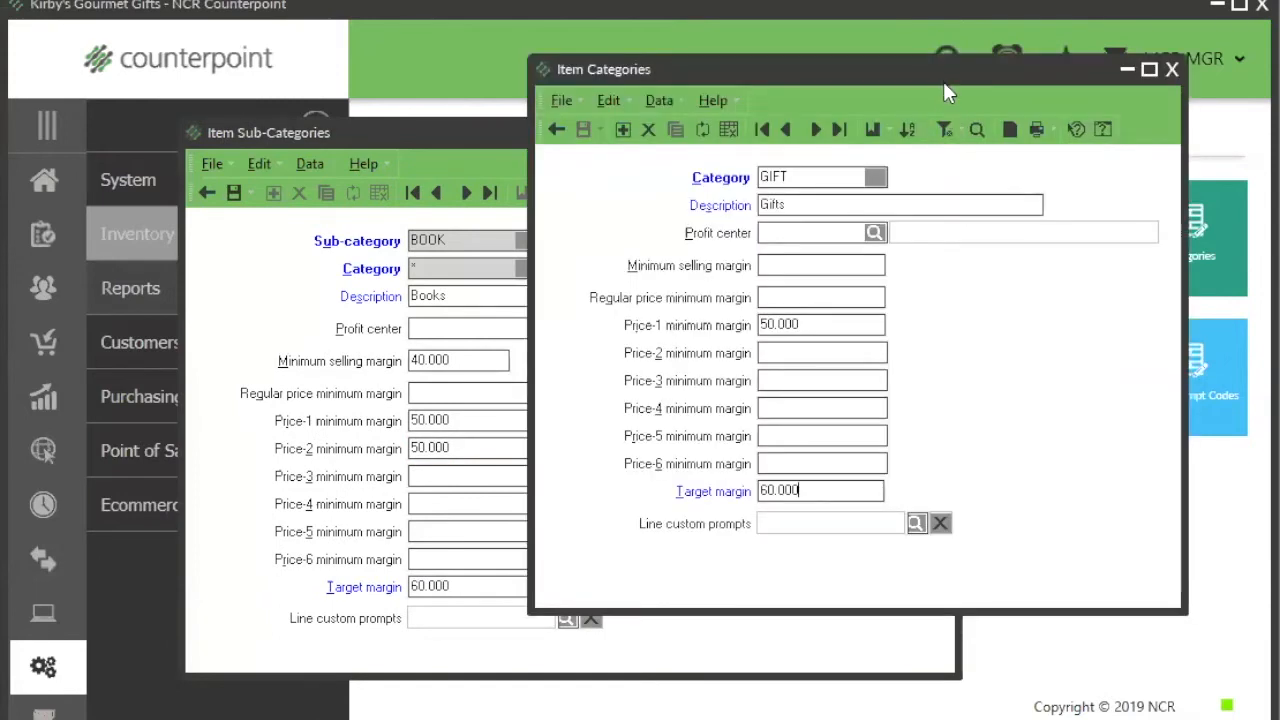
drag(943, 81, 1018, 149)
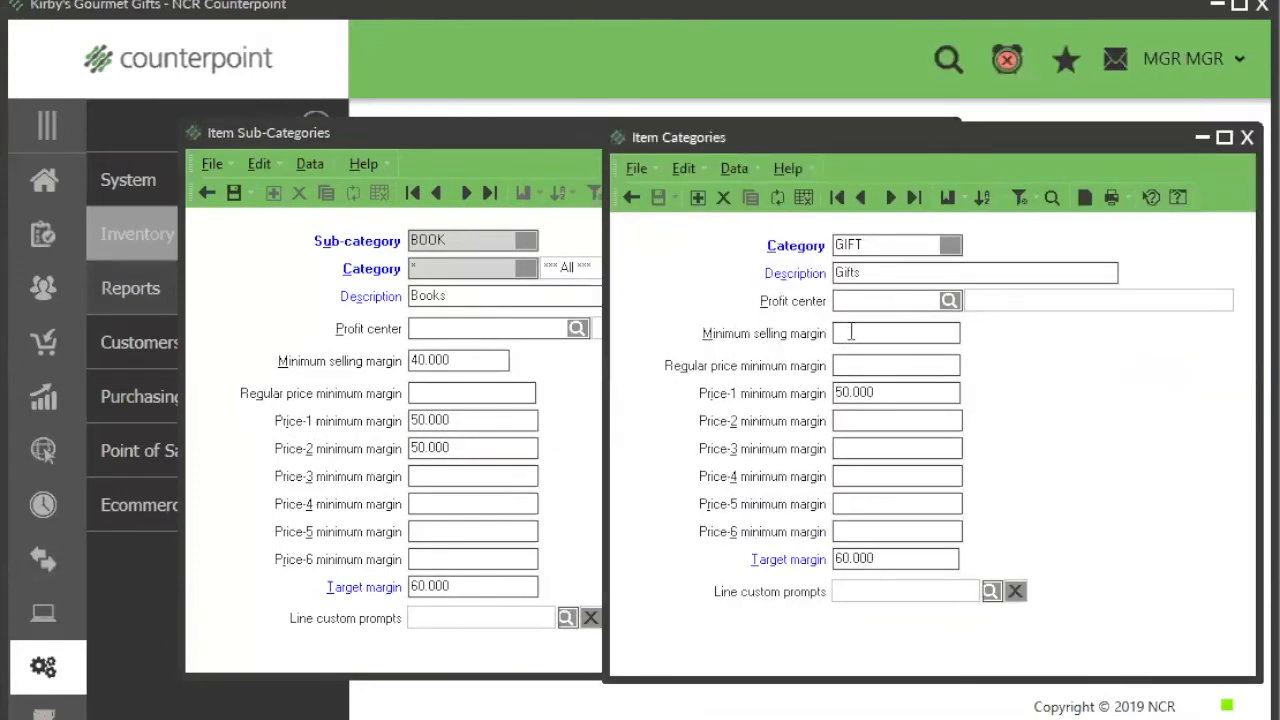
click(850, 362)
click(862, 449)
click(450, 362)
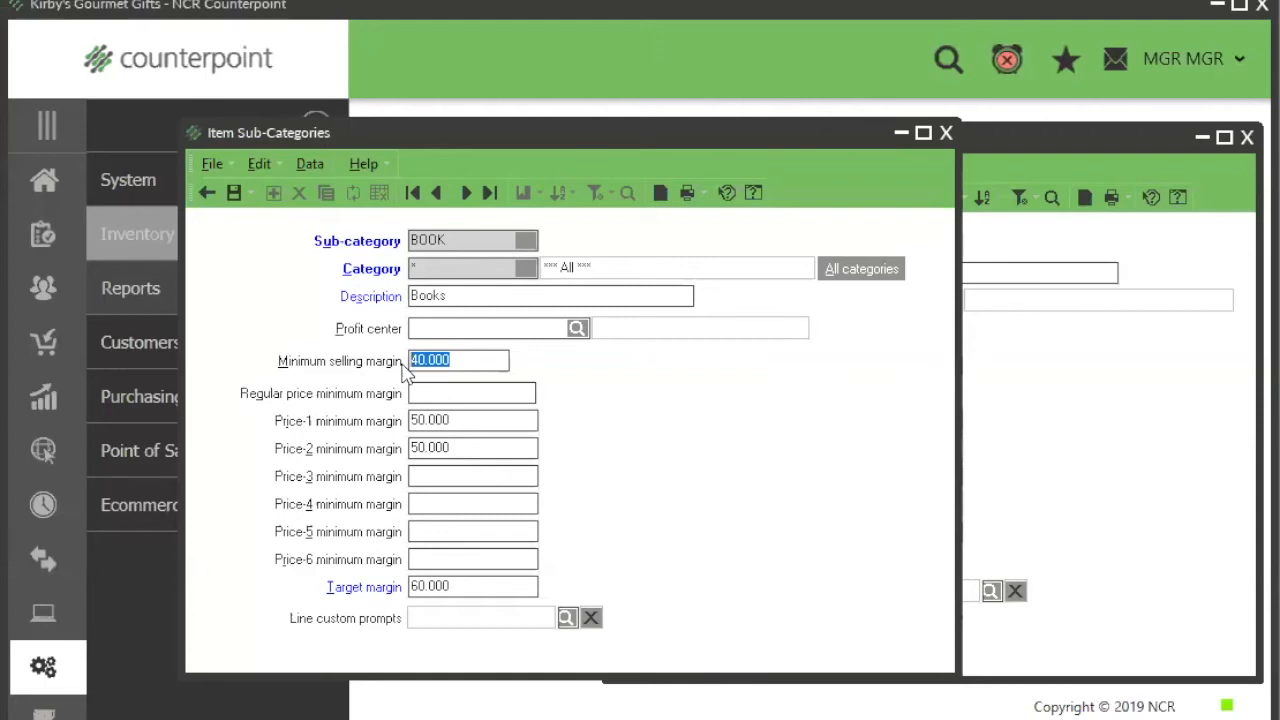
click(473, 421)
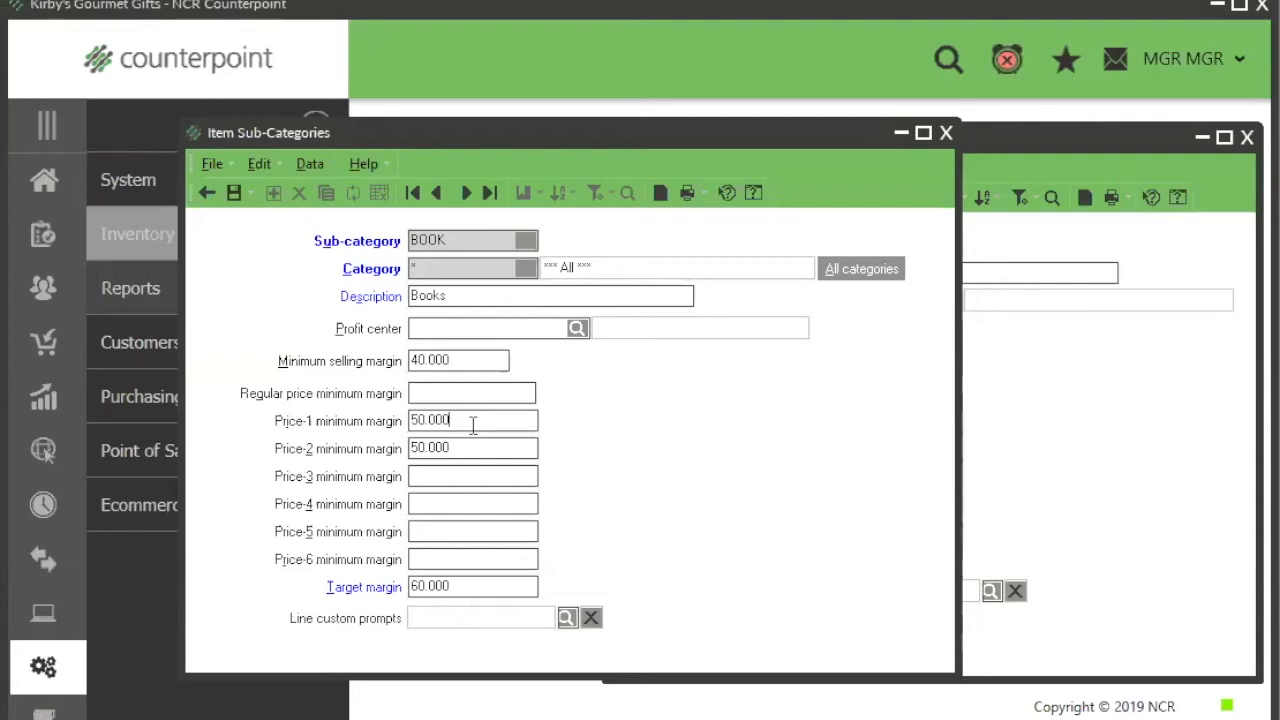
Step: Enter 45.000 as the Price-2 minimum margin of the BOOK sub-category
click(461, 450)
double_click(461, 450)
text(45.000)
key(Tab)
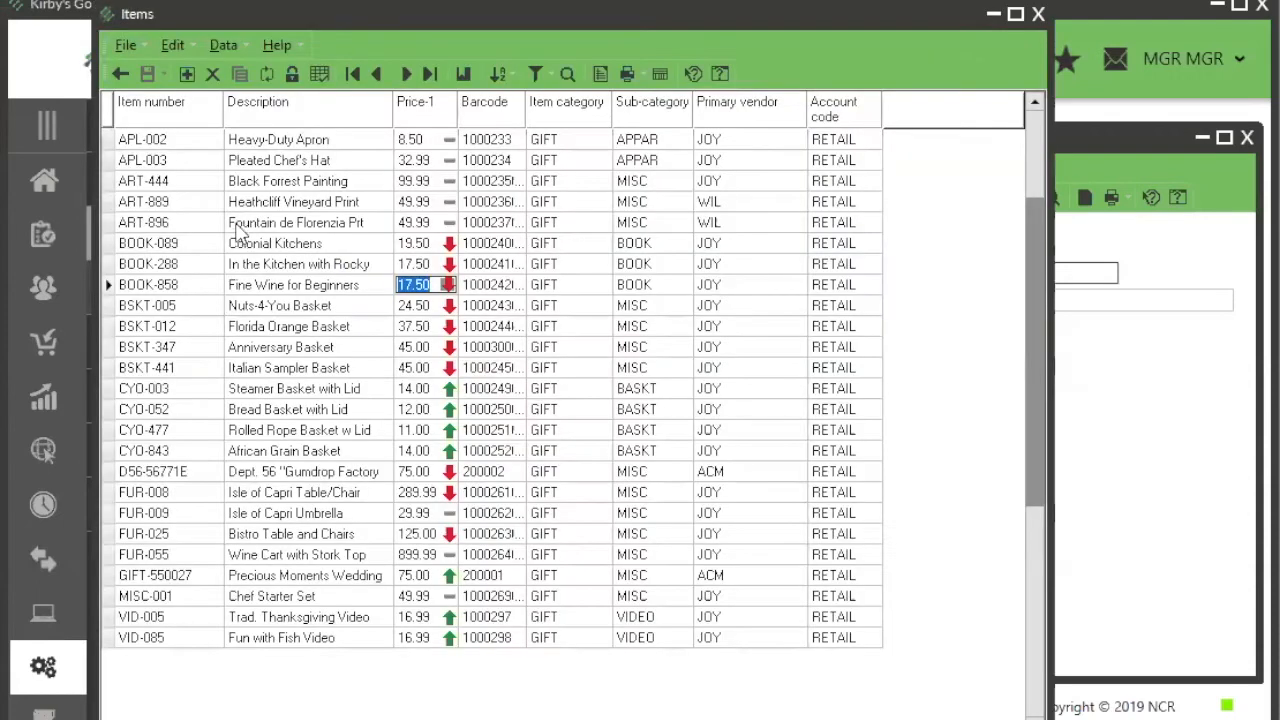
Step: Show item BOOK-858 in form view and open its Item Prices window
click(319, 80)
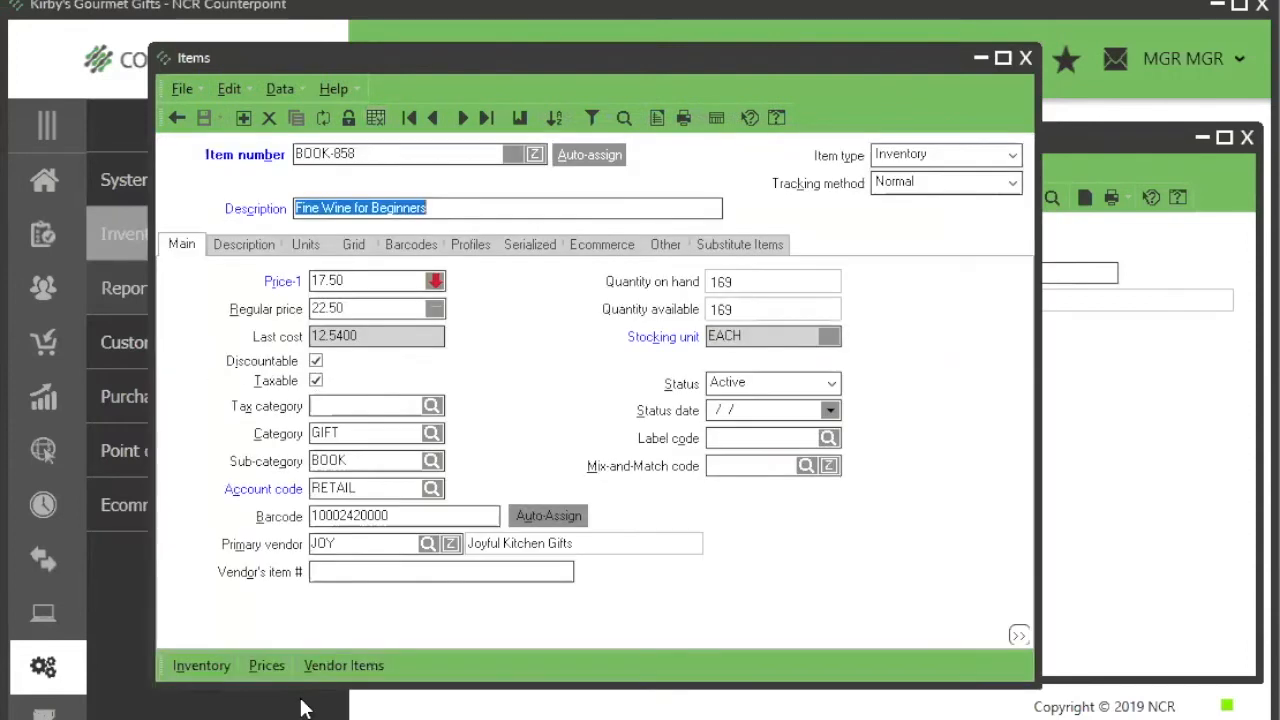
click(266, 665)
click(267, 666)
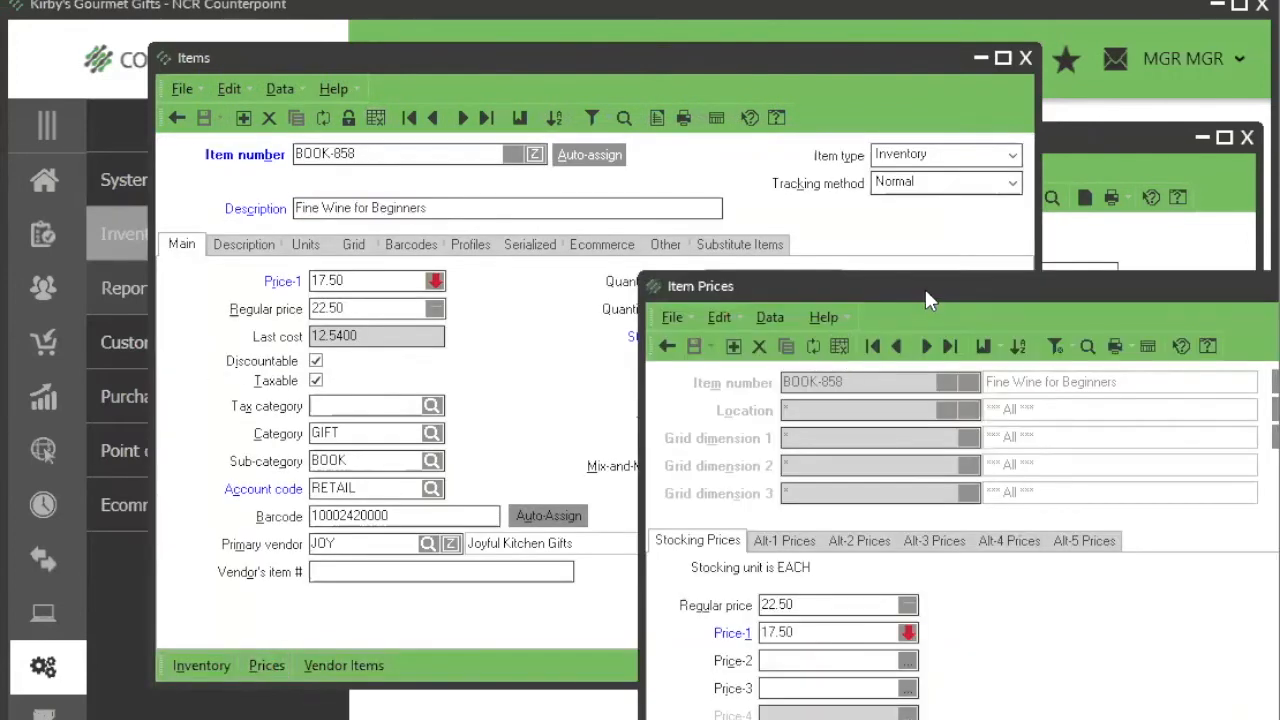
Step: Enter 1 as Price-2 for BOOK-858, replace it with the minimum margin price rounded to 25.99 in Set Price, and save
click(710, 593)
text(1)
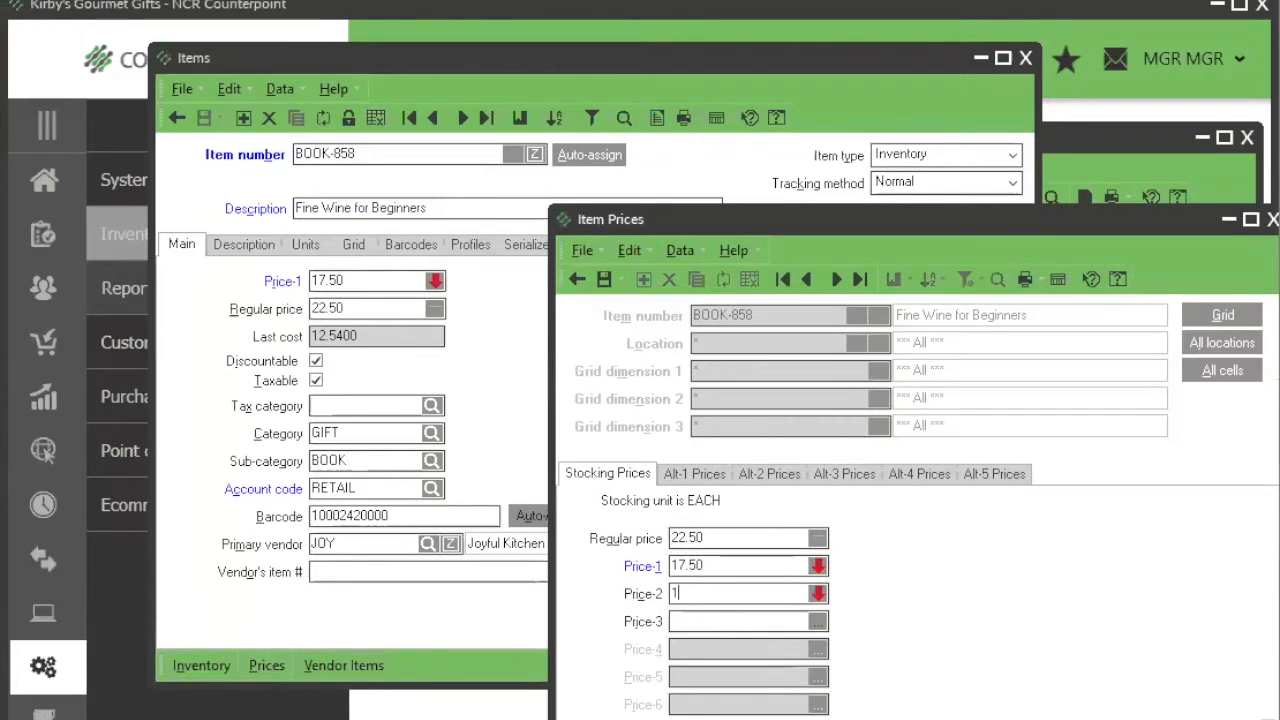
click(818, 594)
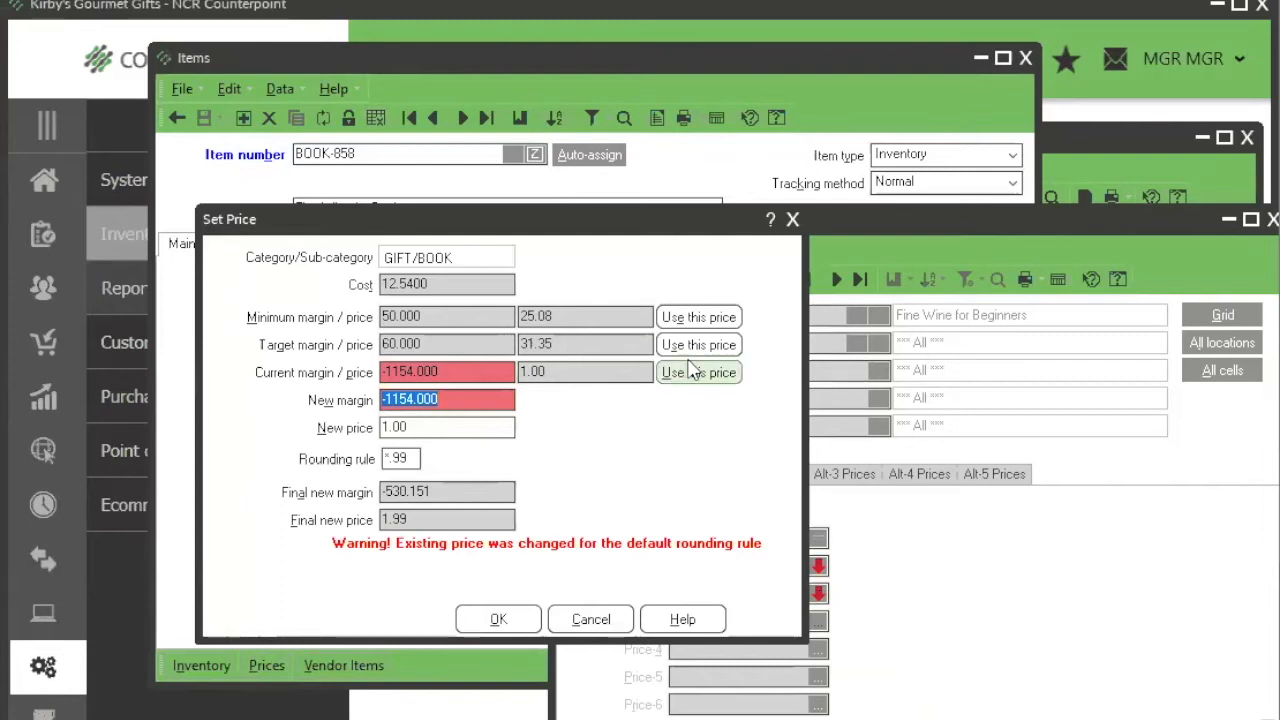
click(690, 320)
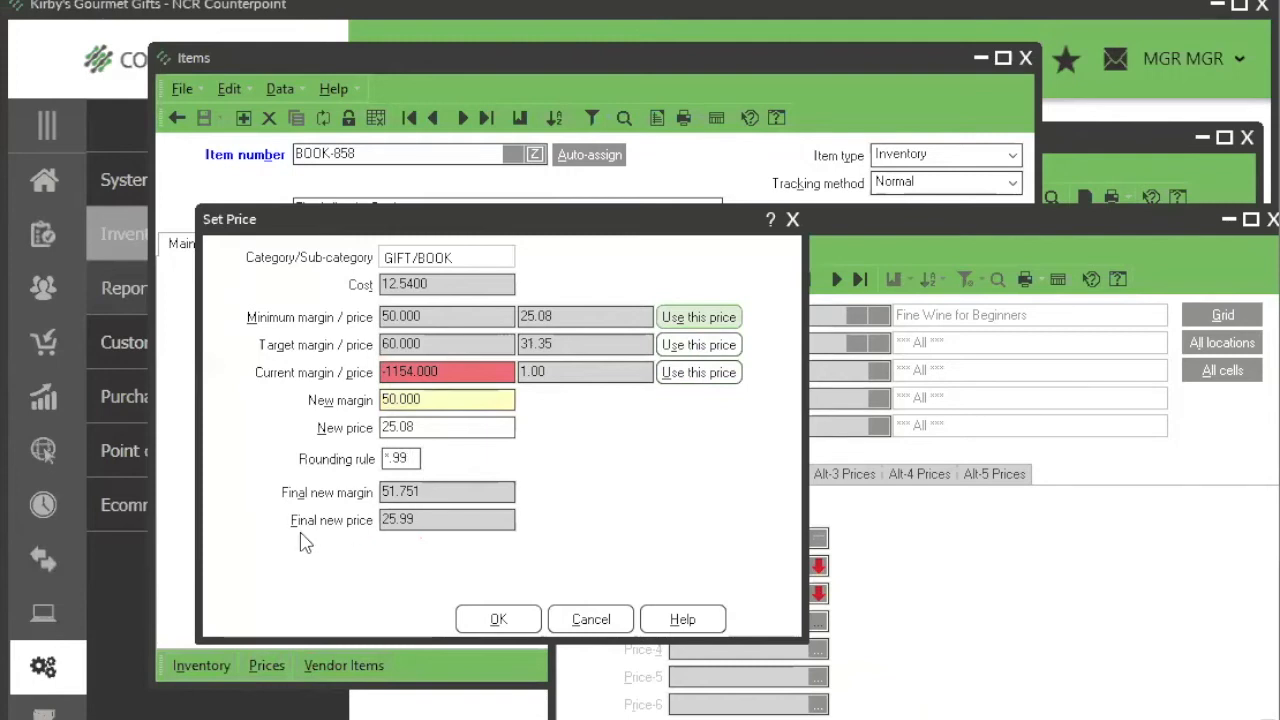
click(497, 620)
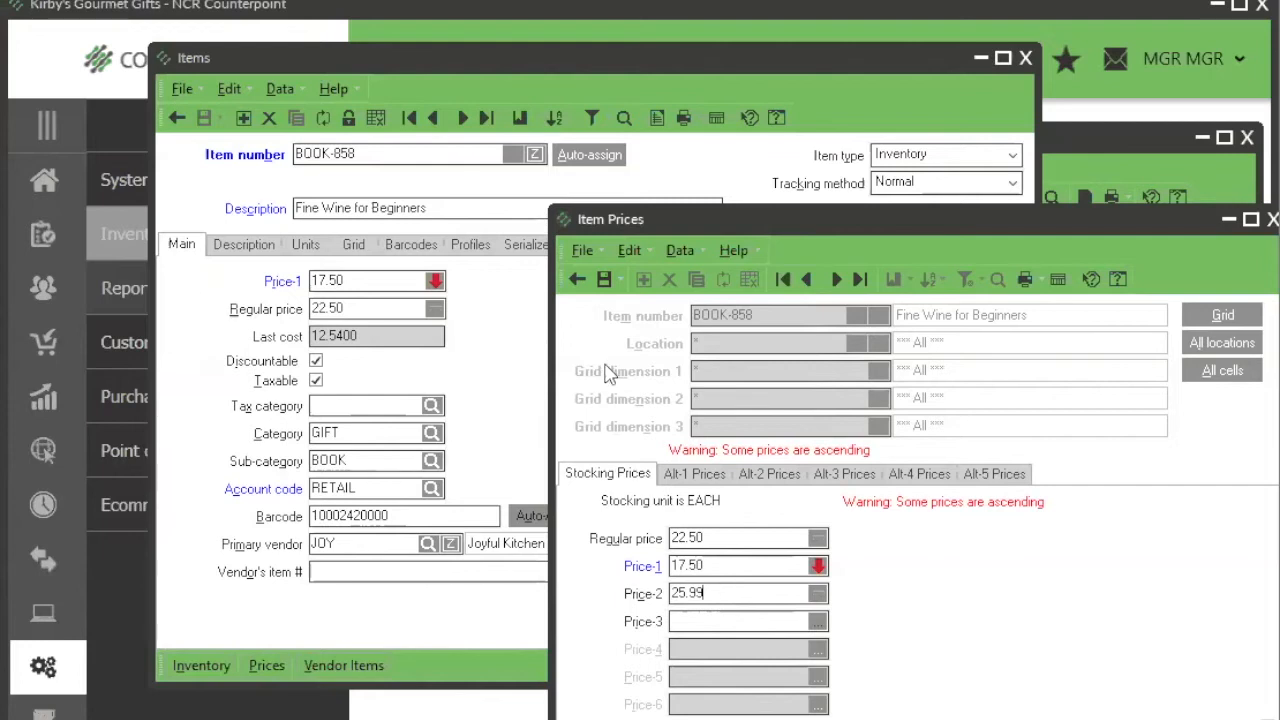
click(604, 282)
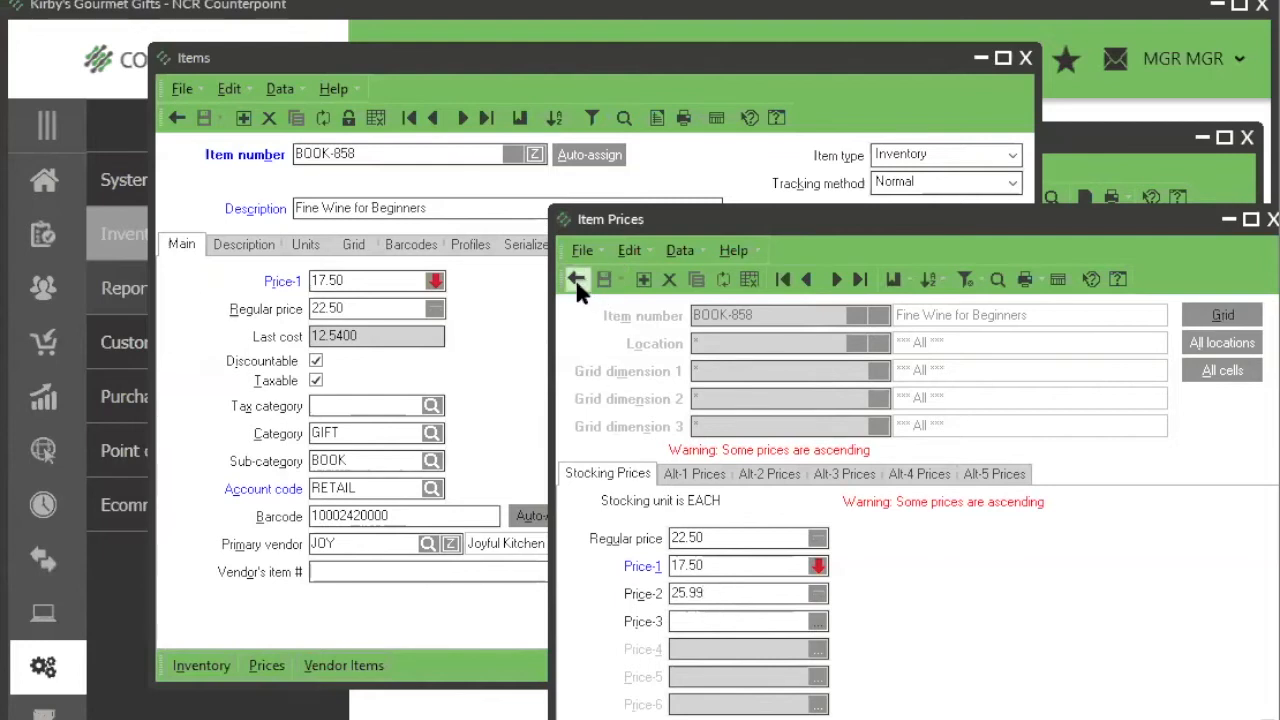
Step: Reprice BOOK-858's Price-2 to 22.99 with a new margin of 45 in Set Price and save the record
click(818, 593)
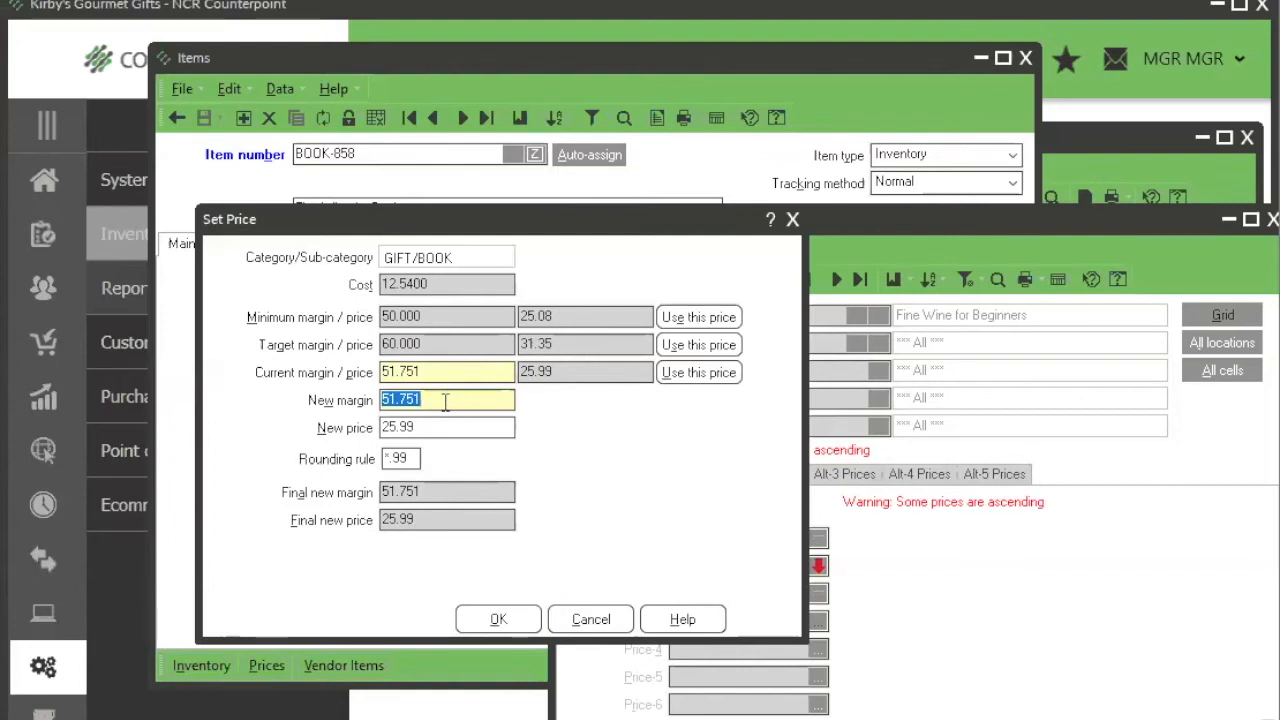
text(45)
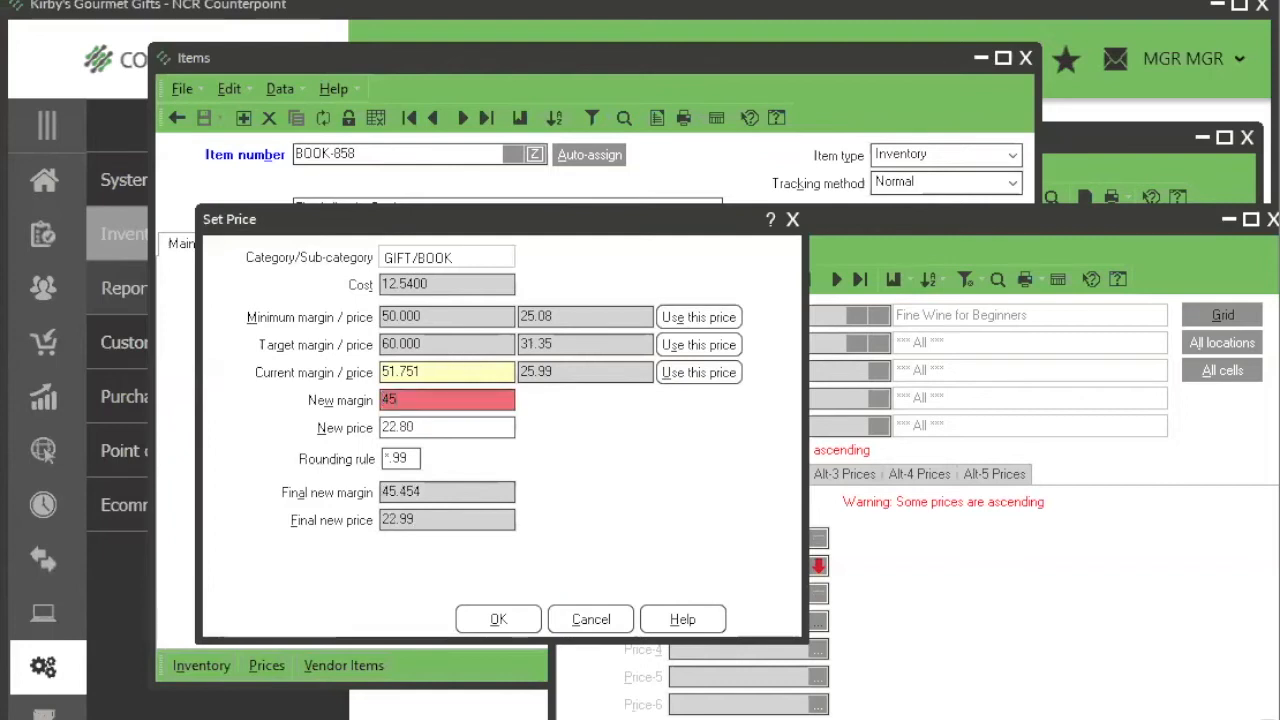
key(Tab)
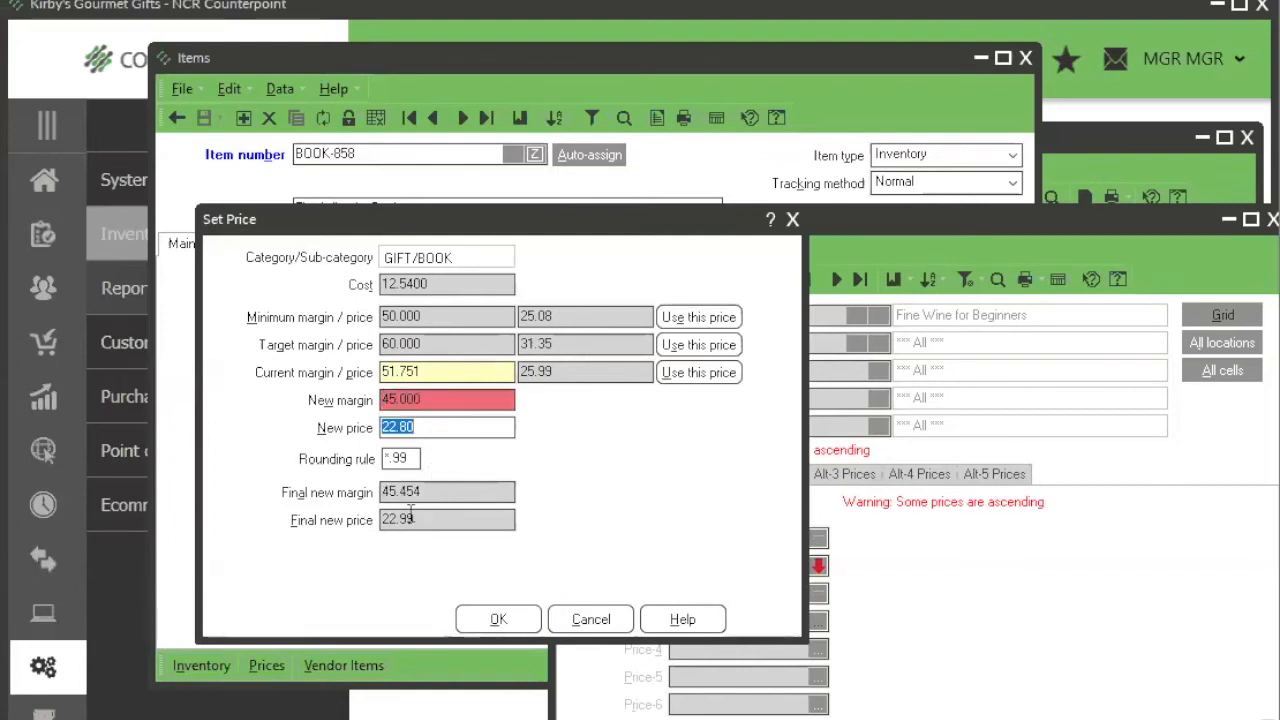
click(496, 619)
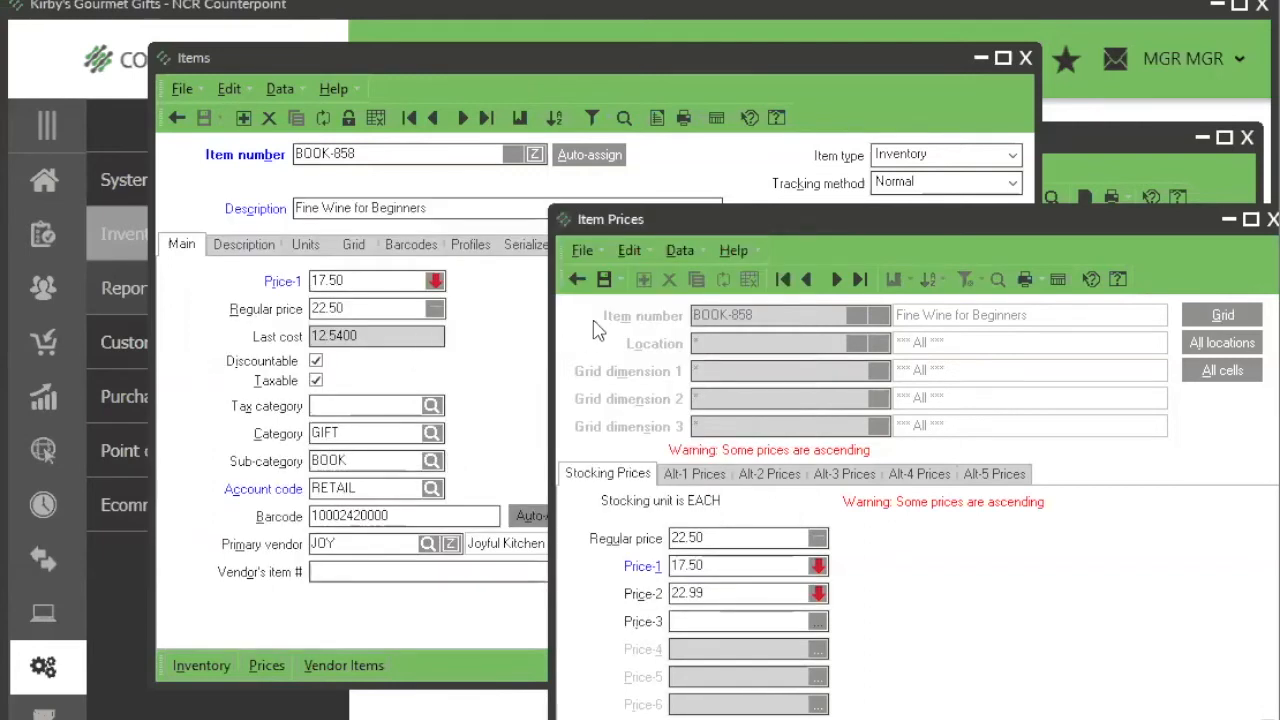
click(604, 279)
Step: Reprice BOOK-858's Price-1 to 25.99 with a new margin of 50 in Set Price and save the record
click(721, 565)
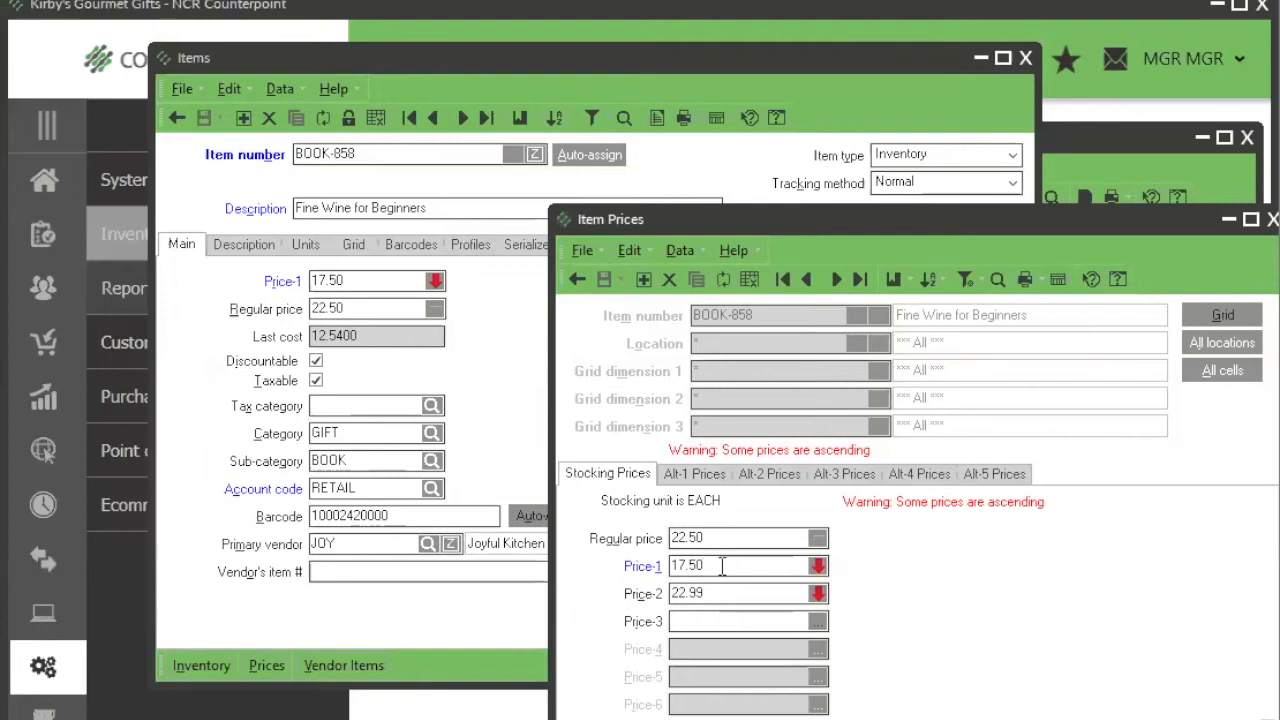
click(818, 566)
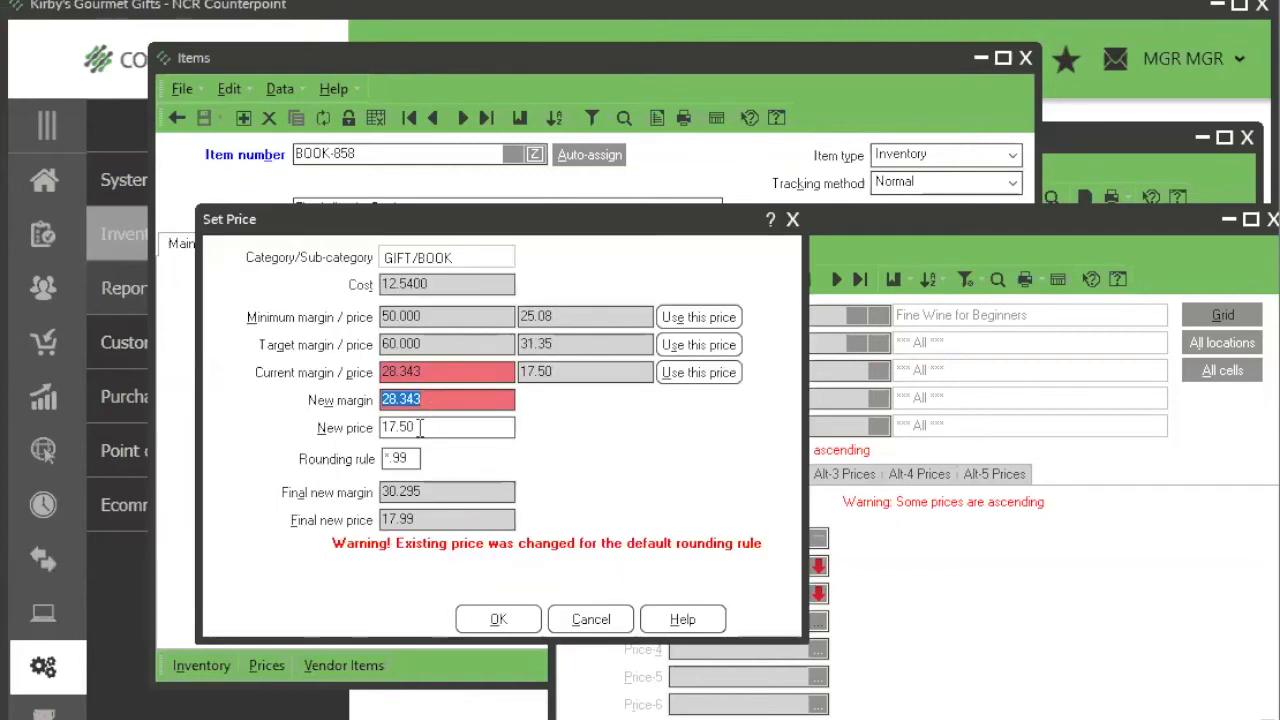
text(50)
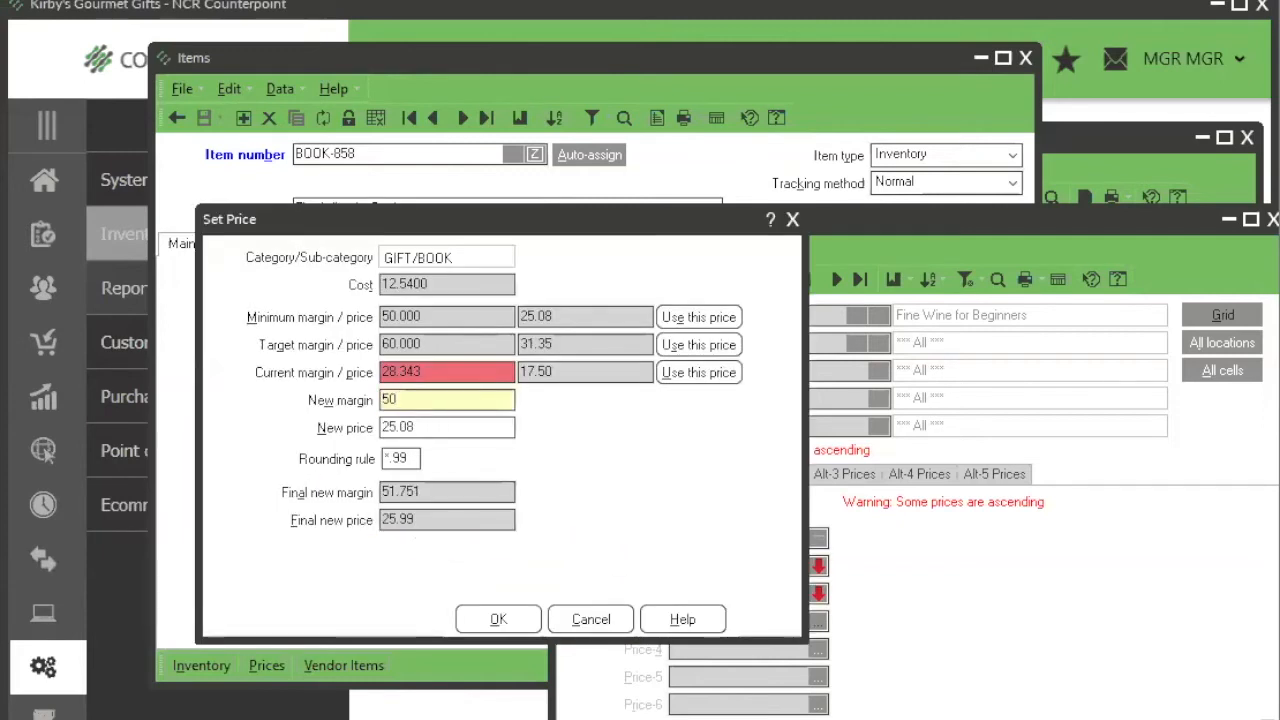
click(487, 619)
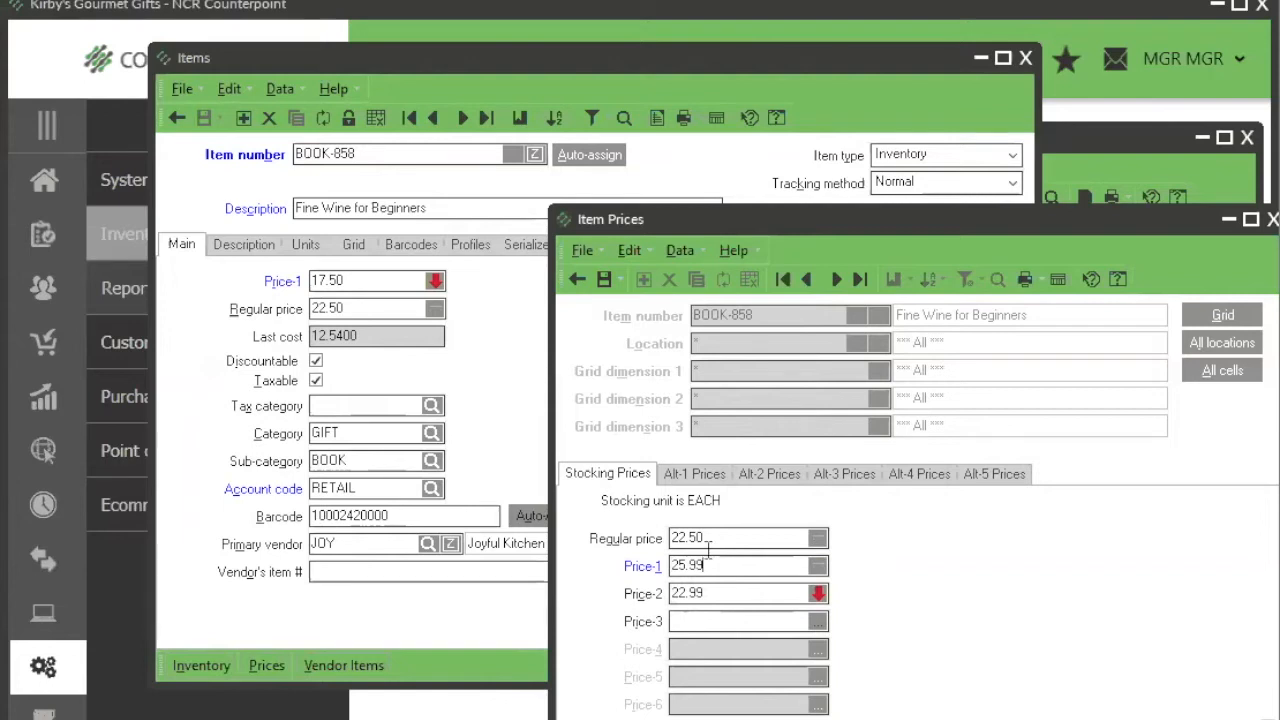
click(604, 281)
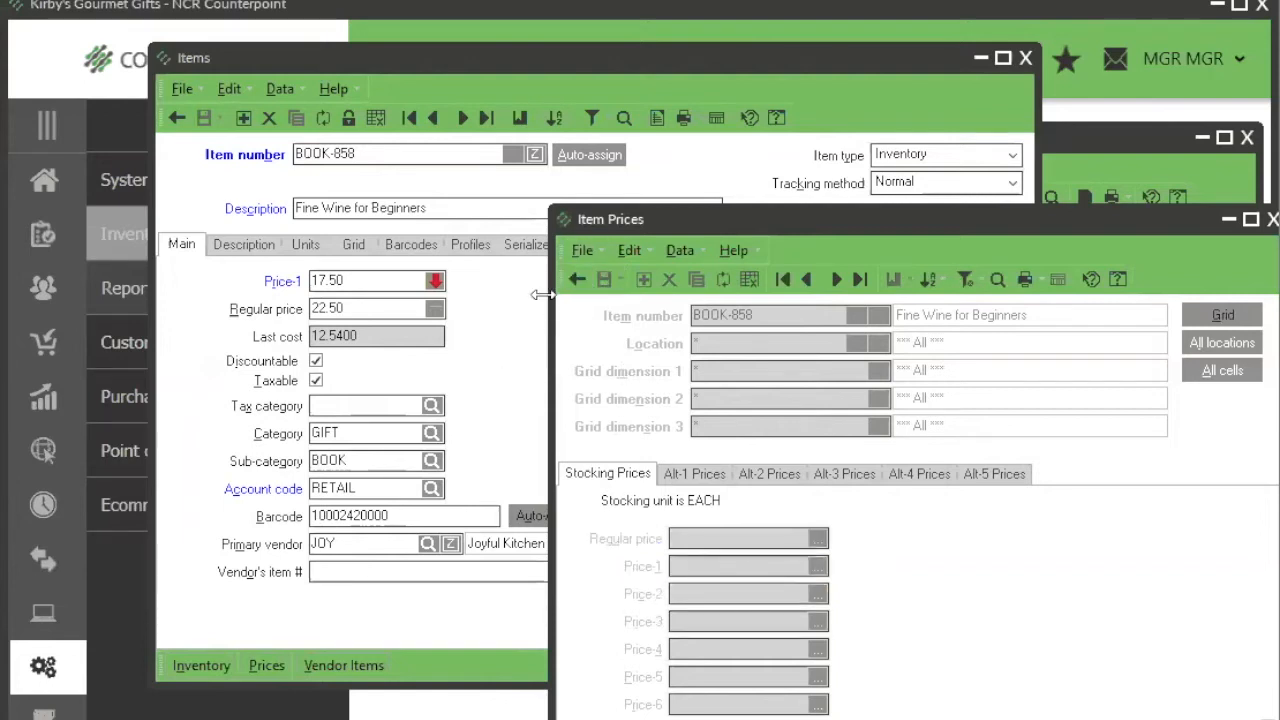
Step: Close the Item Prices window for BOOK-858 and return the Items window to table view
click(577, 279)
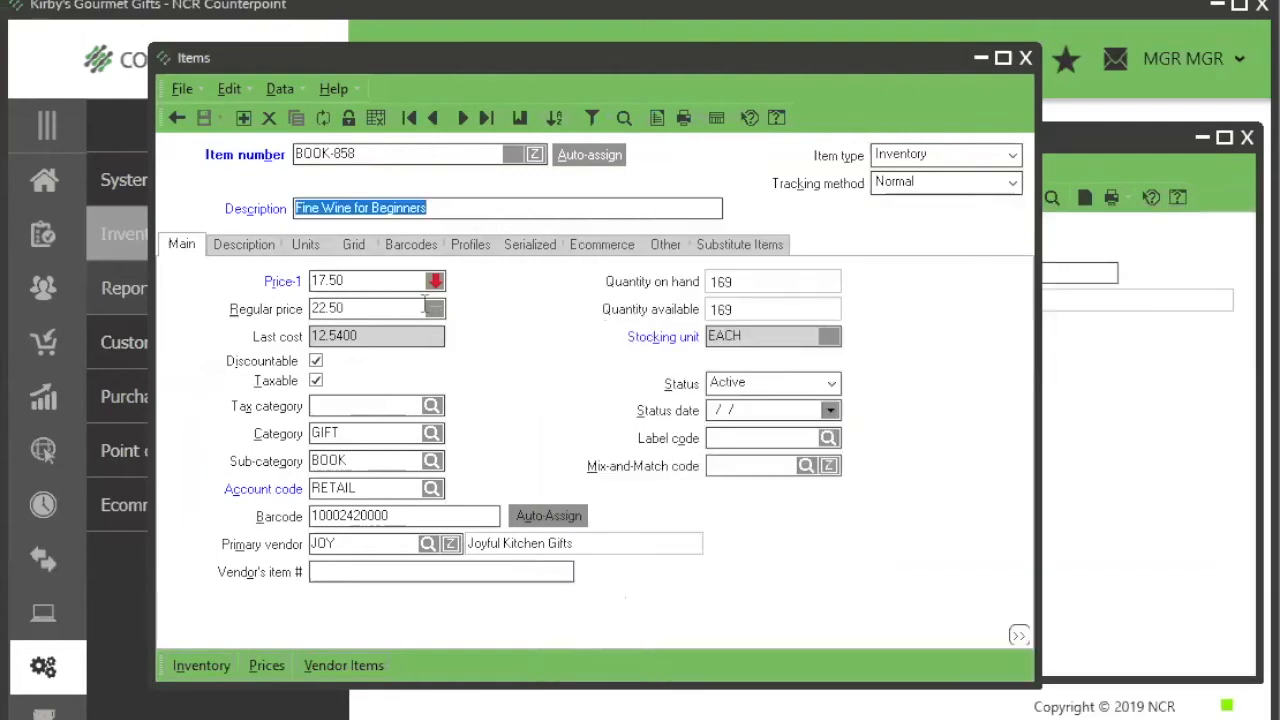
mouse_move(434, 312)
click(375, 118)
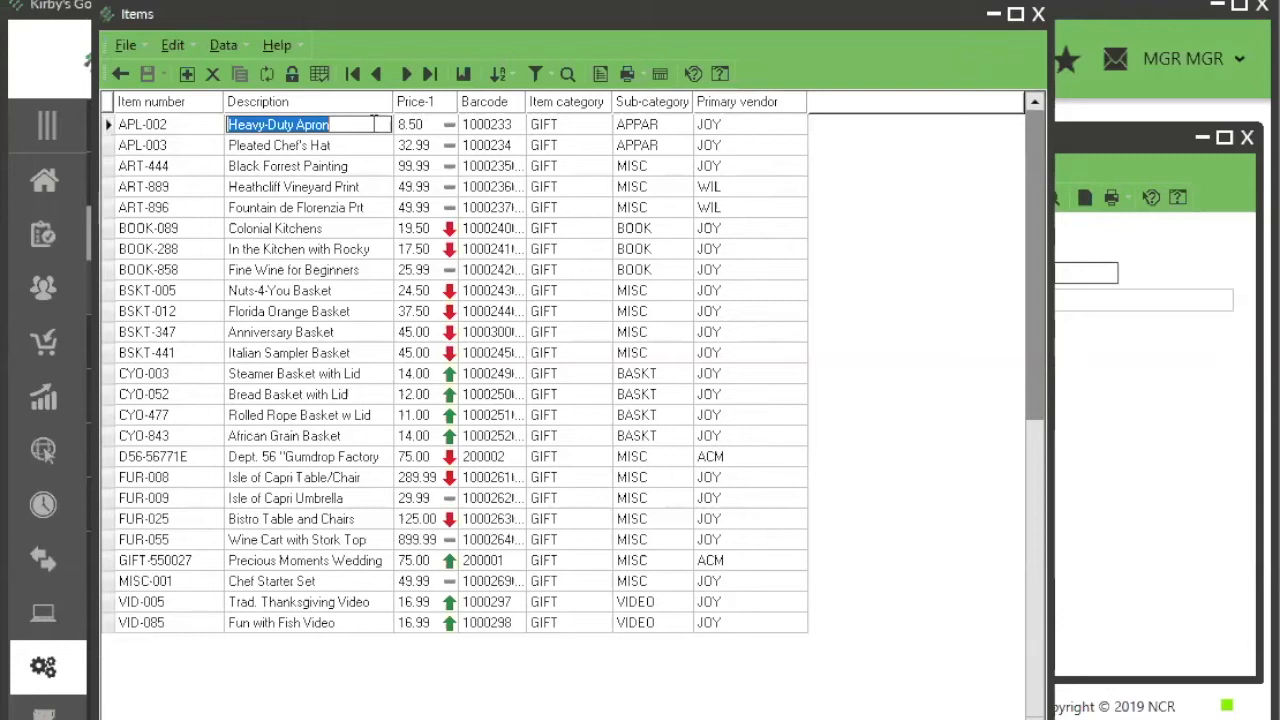
Step: Bring the Item Categories window forward, close it, and leave the Items table for the main application window
click(1137, 145)
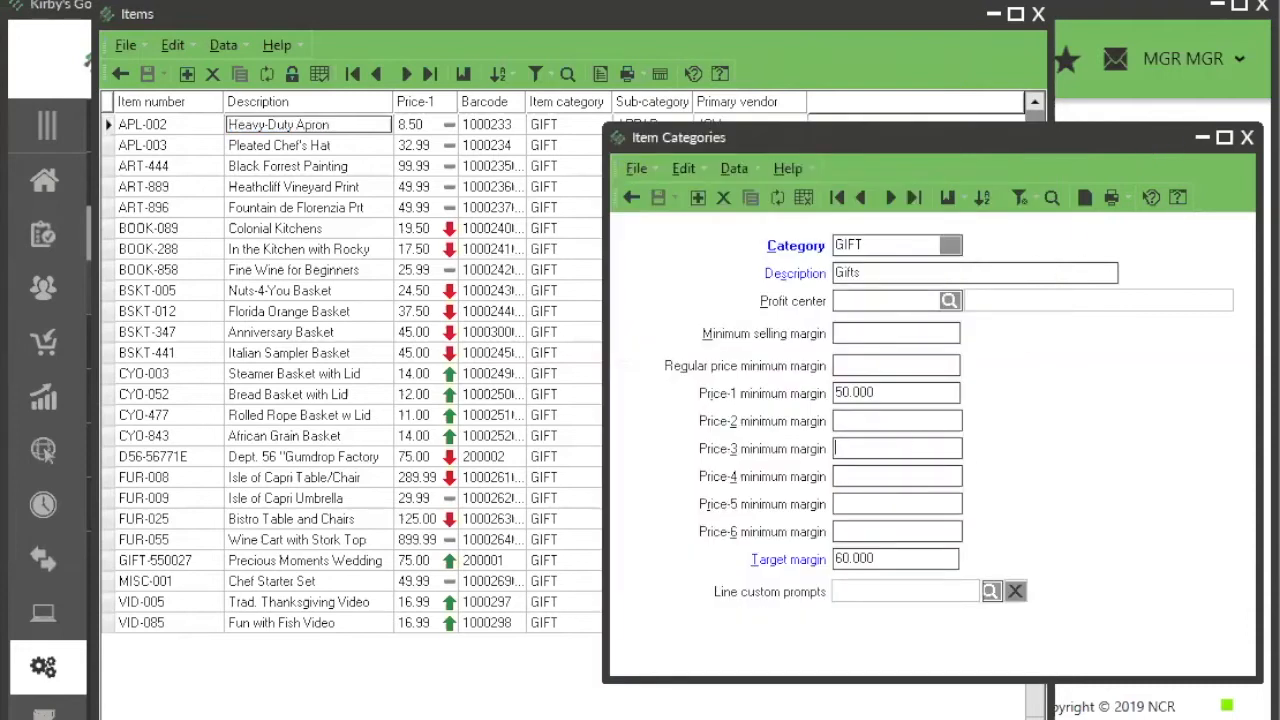
key(Escape)
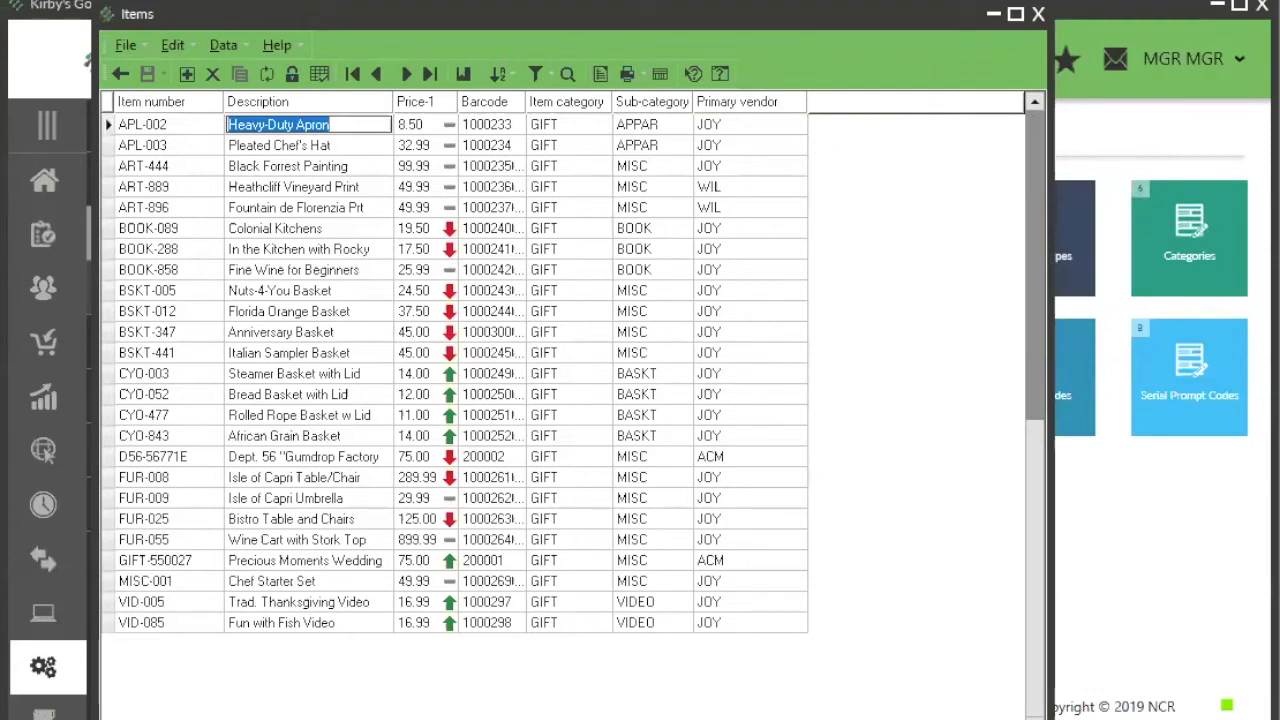
key(Escape)
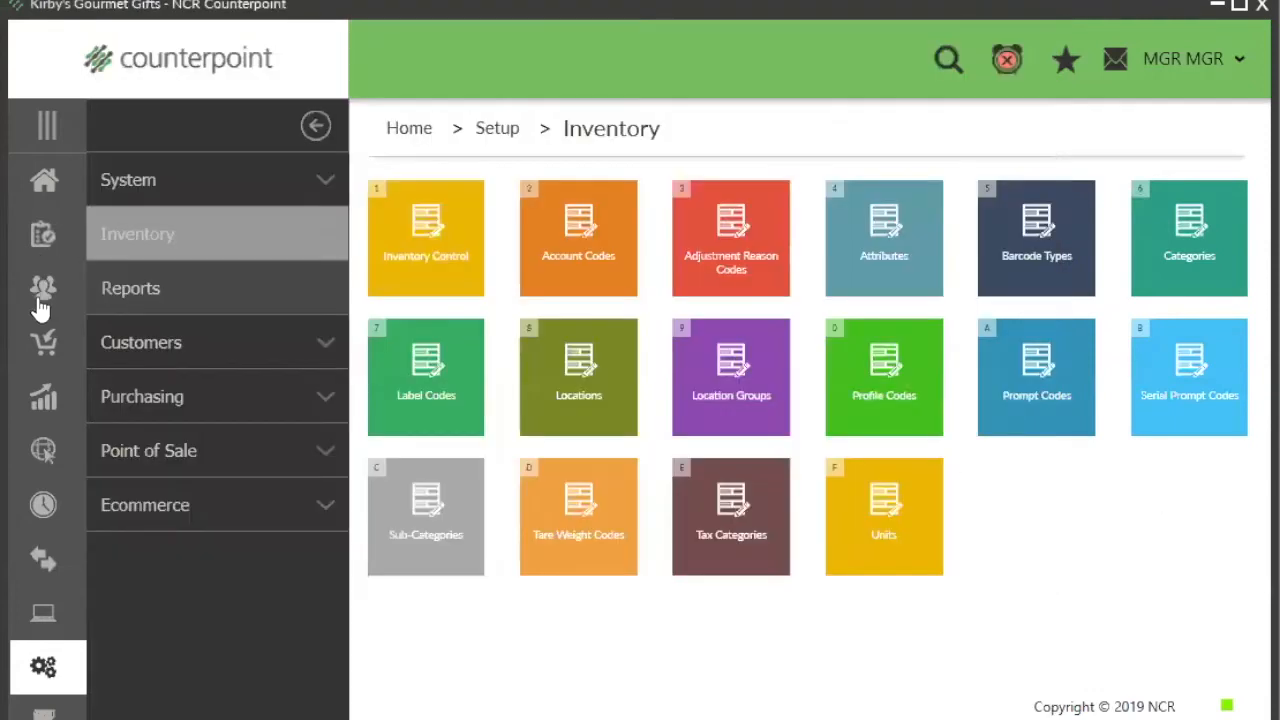
Step: Open the Price Sheet window from the inventory pricing functions
click(38, 240)
click(137, 458)
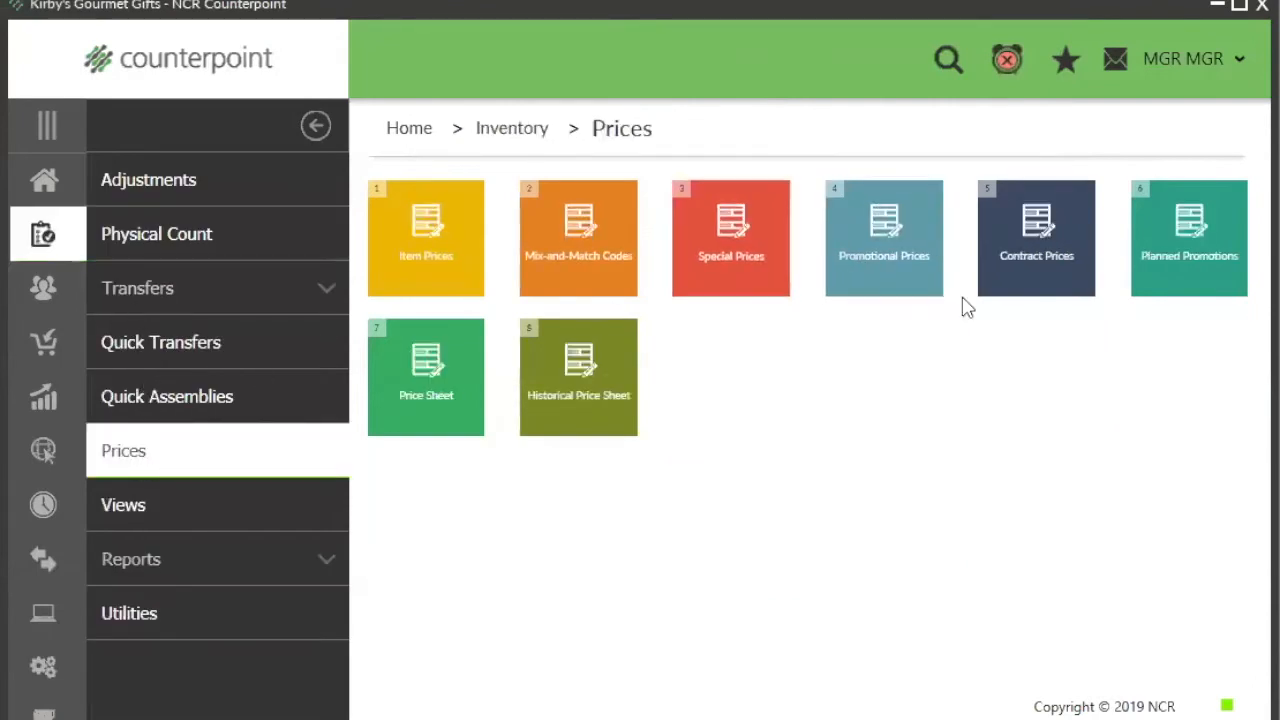
click(477, 430)
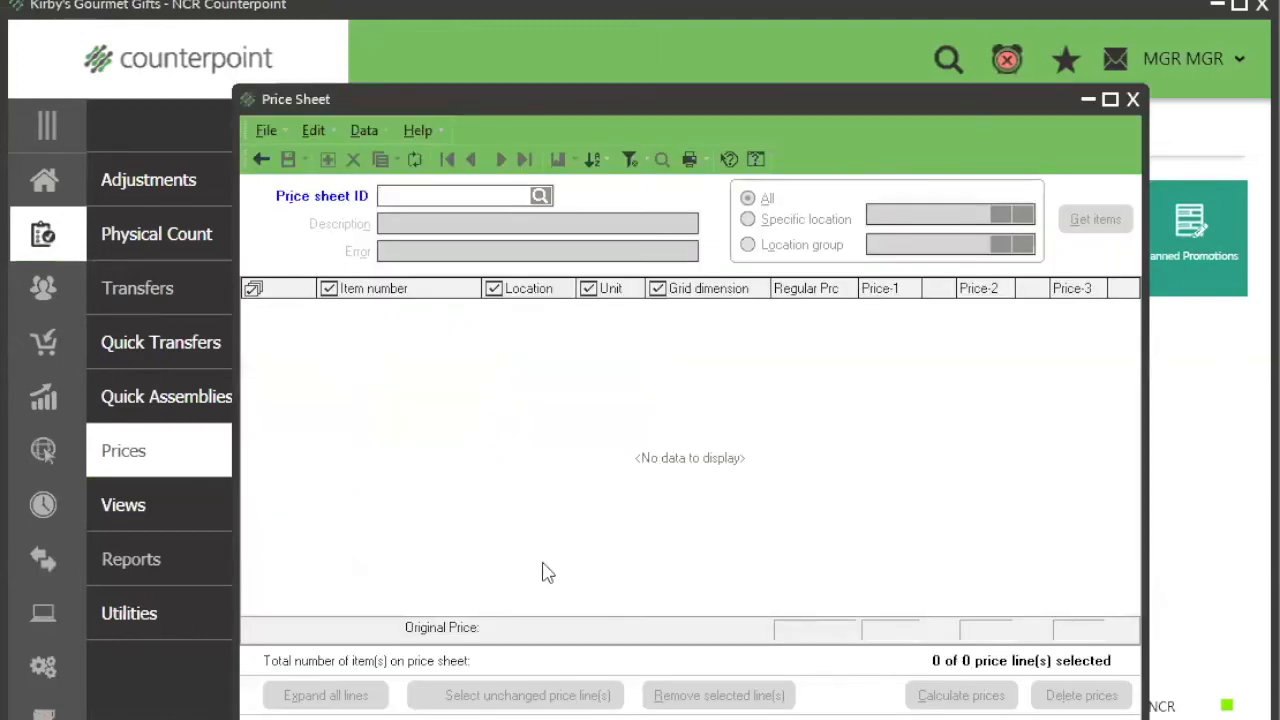
Step: Return to the Items table and sort it by Price-1 in ascending order
key(alt+Tab)
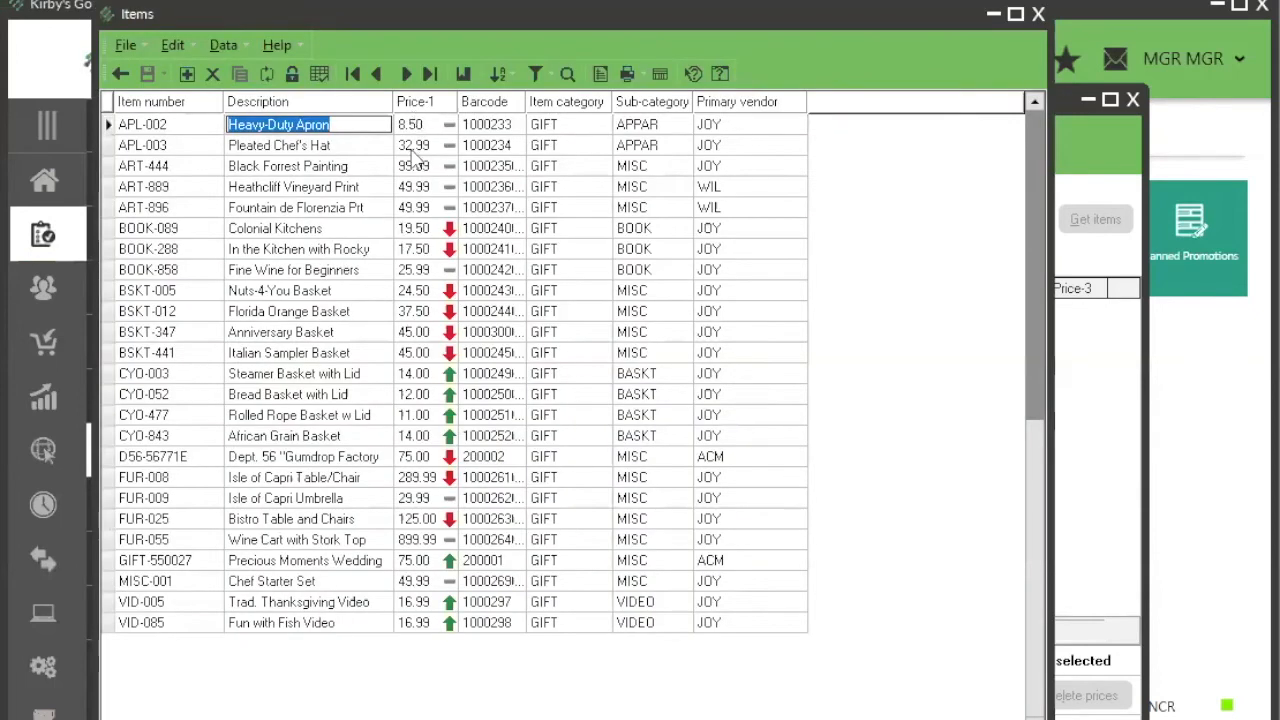
right_click(425, 101)
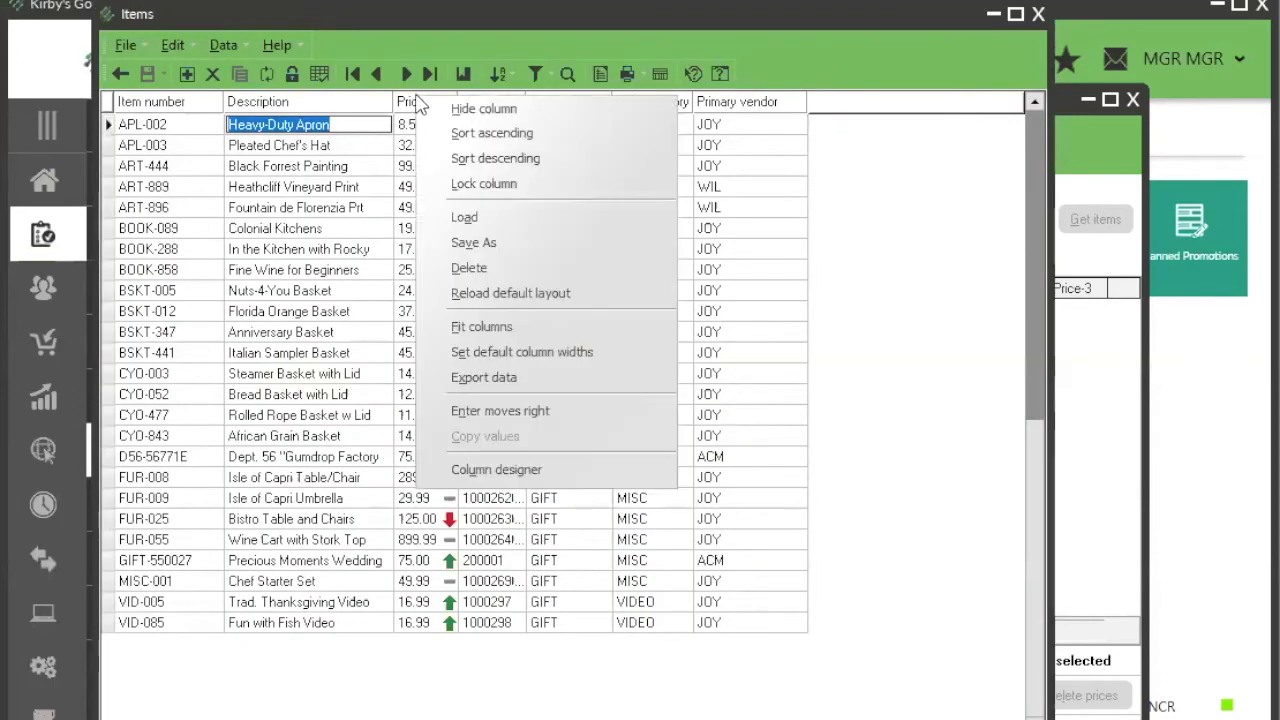
click(470, 133)
Step: Add the Additional description 3 column to the Items table and enter a first name in it for APL-002
right_click(577, 110)
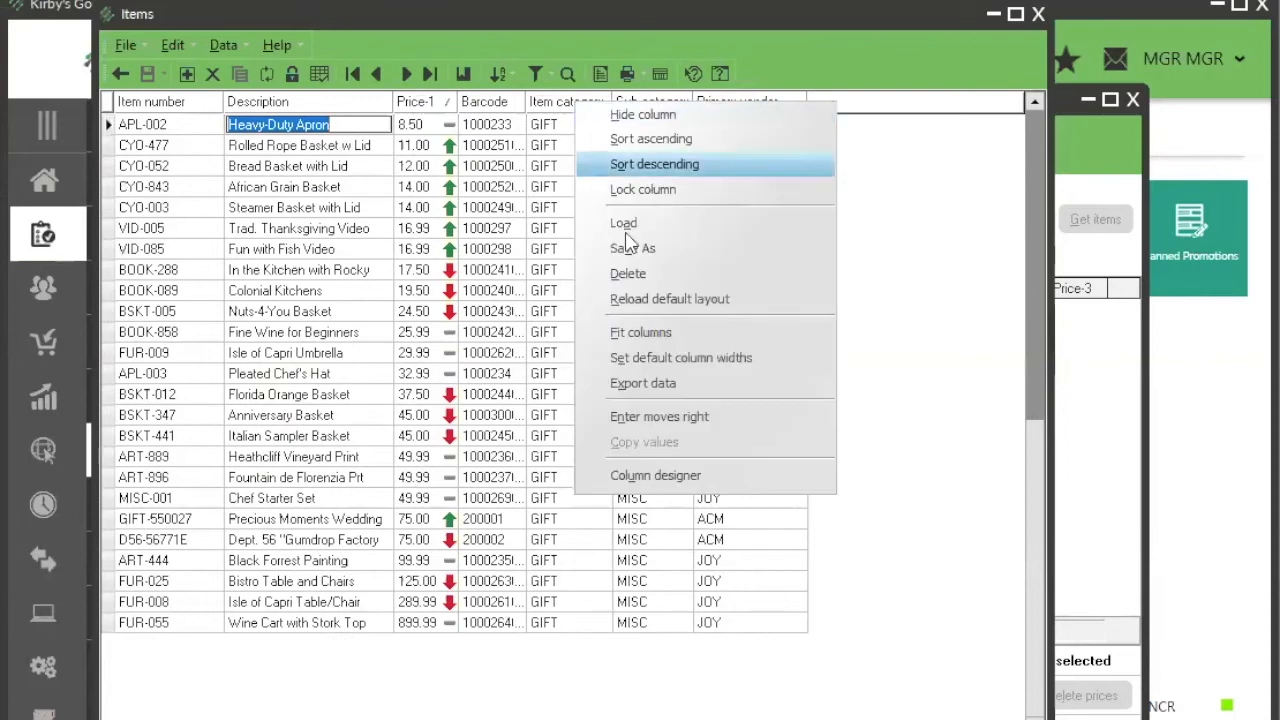
click(643, 476)
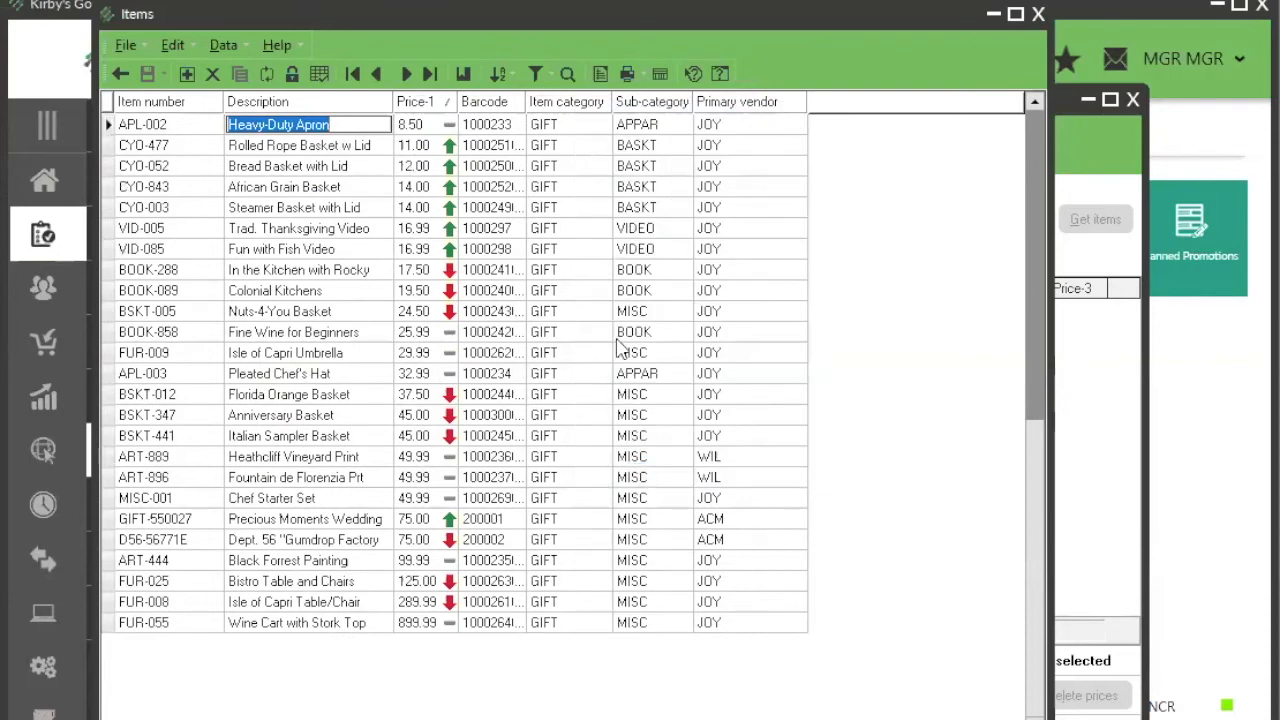
double_click(700, 344)
click(945, 611)
click(843, 140)
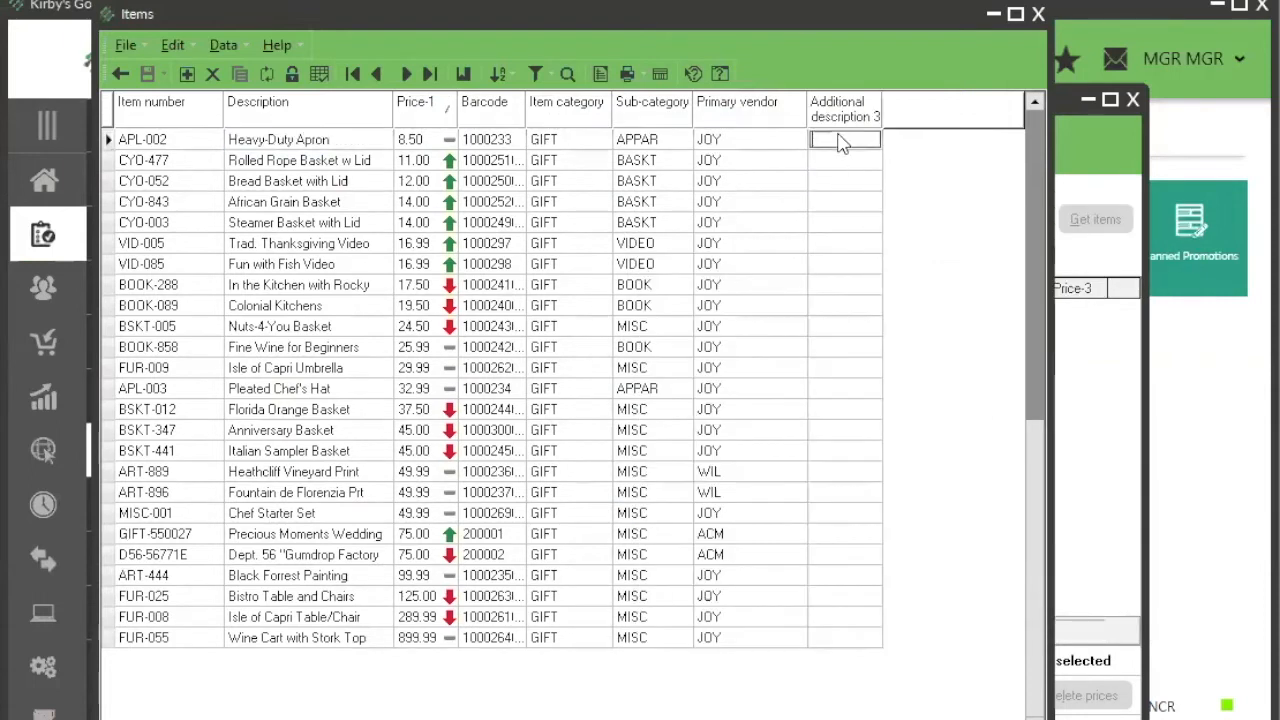
text(Diane)
key(Return)
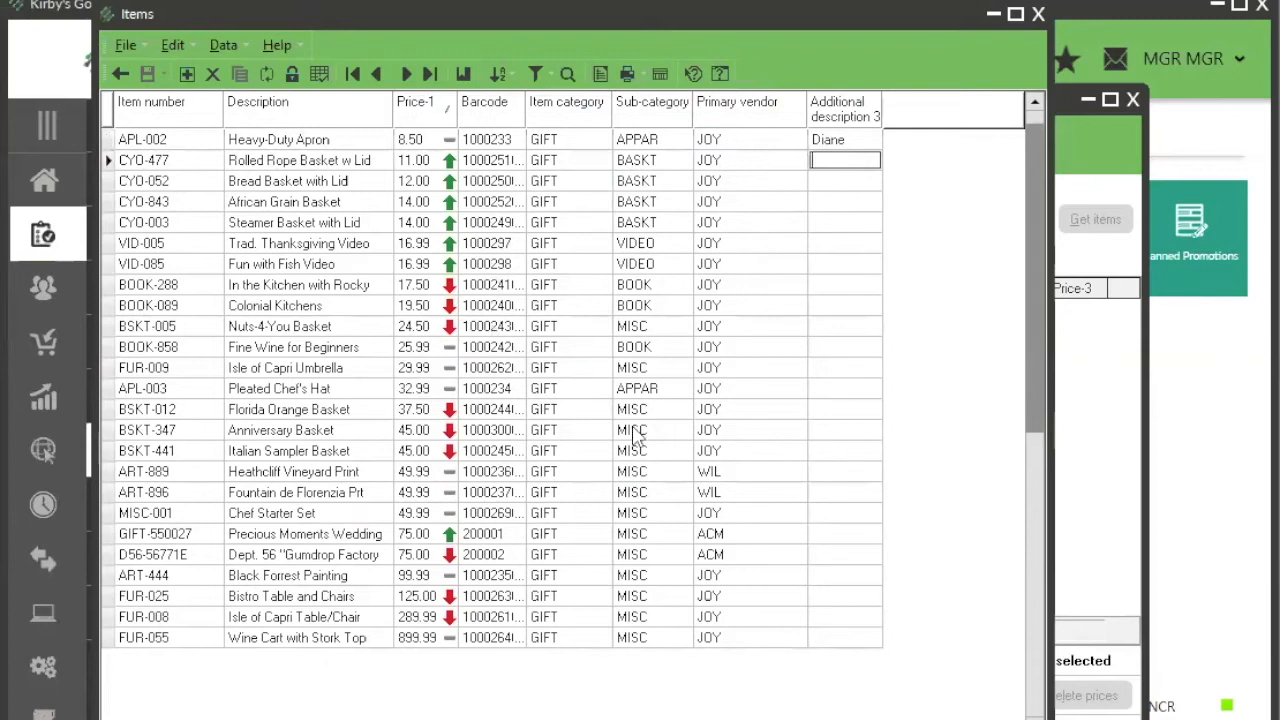
Step: Copy APL-002's Additional description 3 value to the rows from CYO-477 through BOOK-288, and widen that column slightly
click(843, 285)
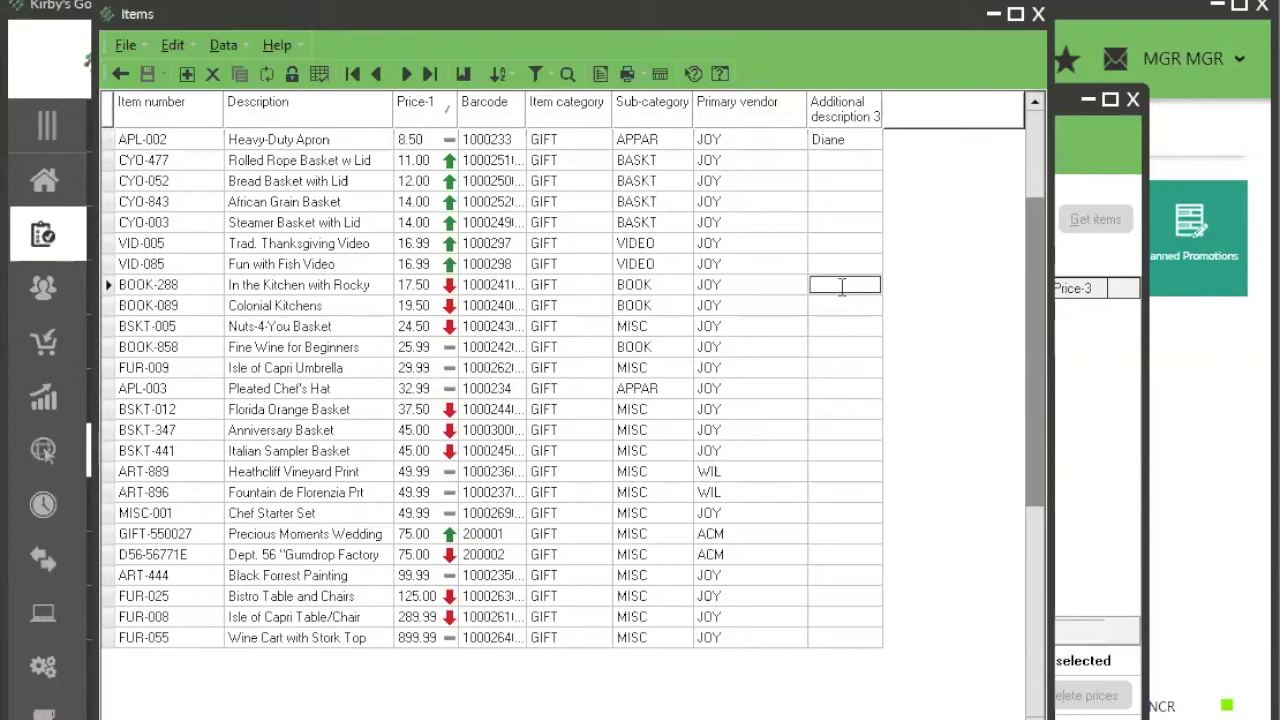
key(Up)
key(Up)
key(Up)
key(Up)
key(Up)
key(Up)
key(Up)
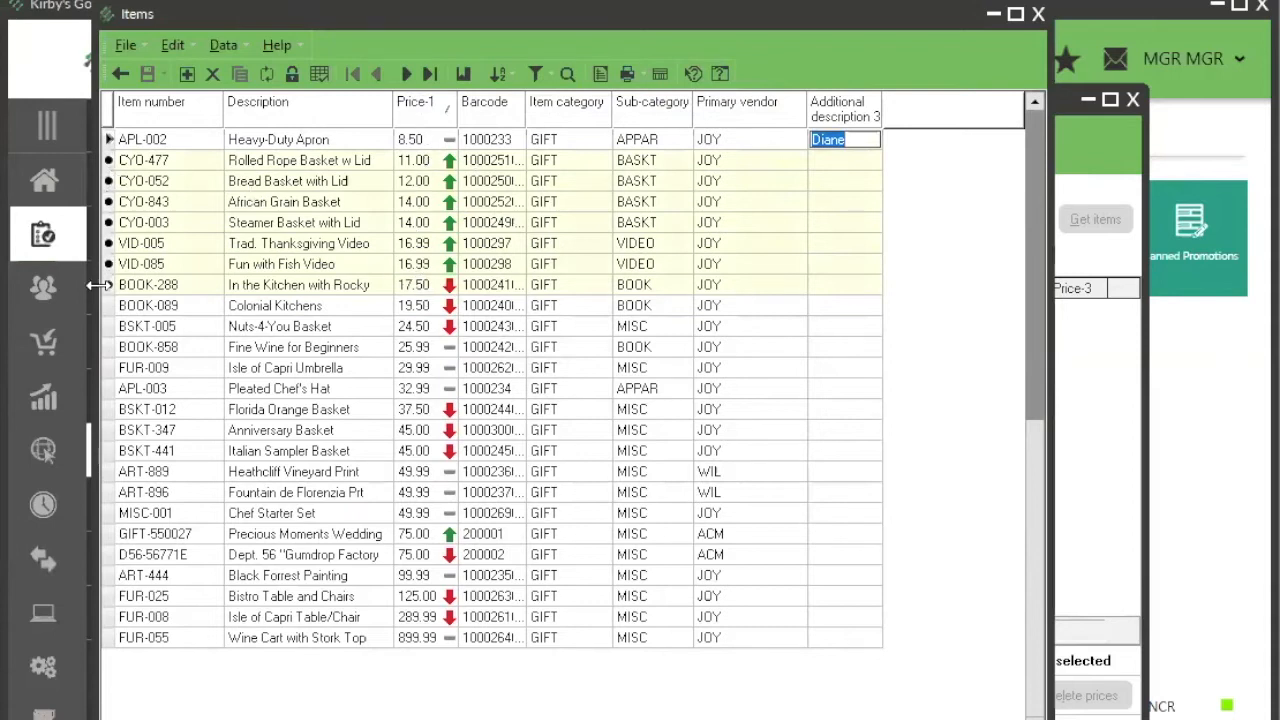
right_click(853, 119)
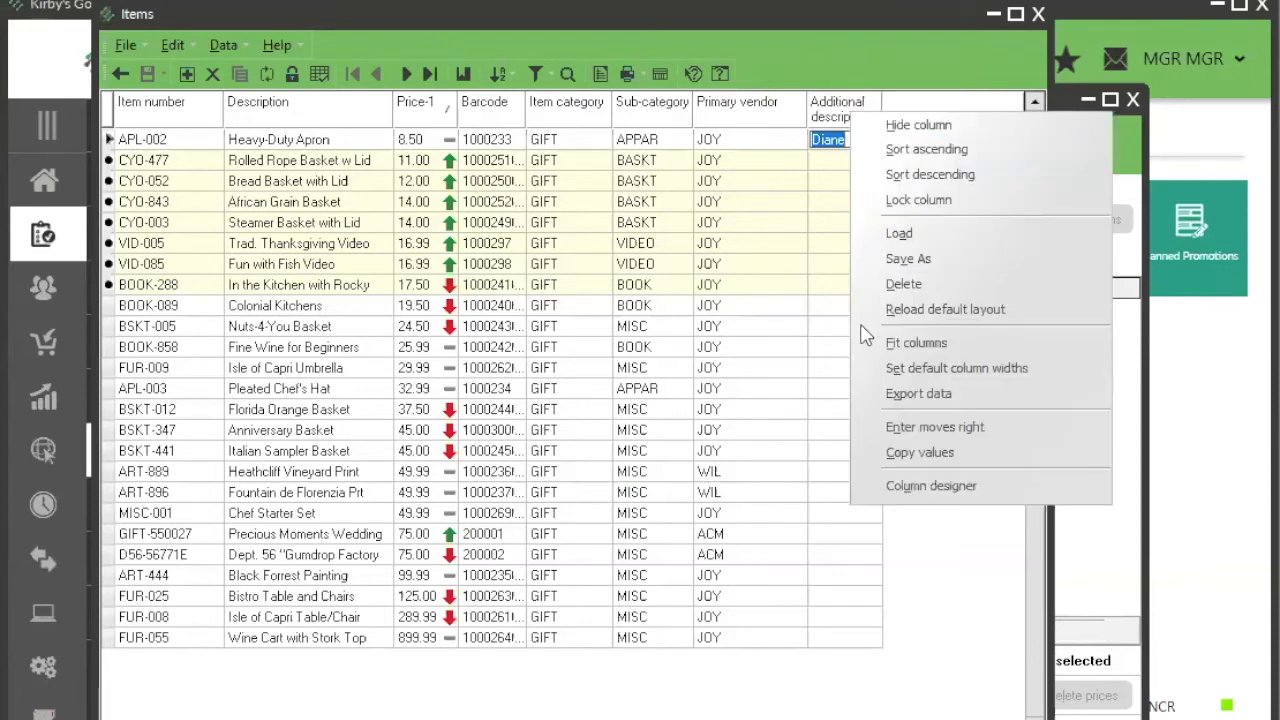
click(898, 452)
click(830, 471)
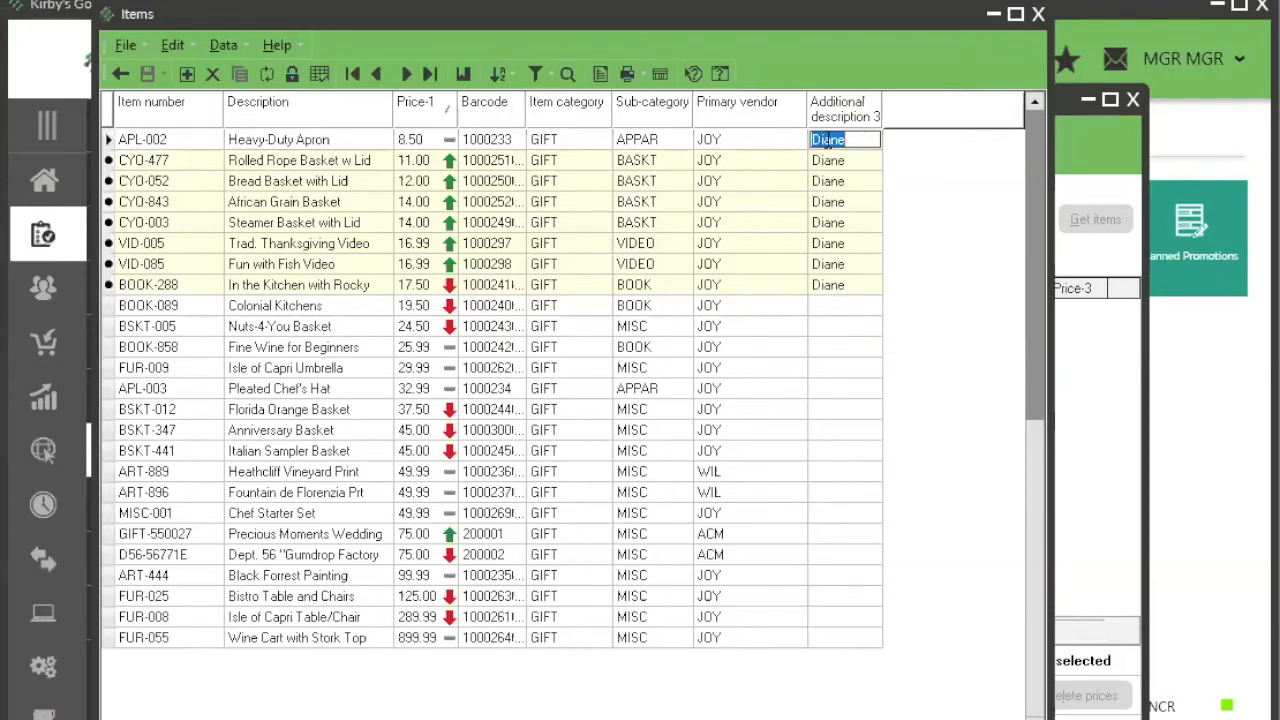
drag(880, 107, 920, 107)
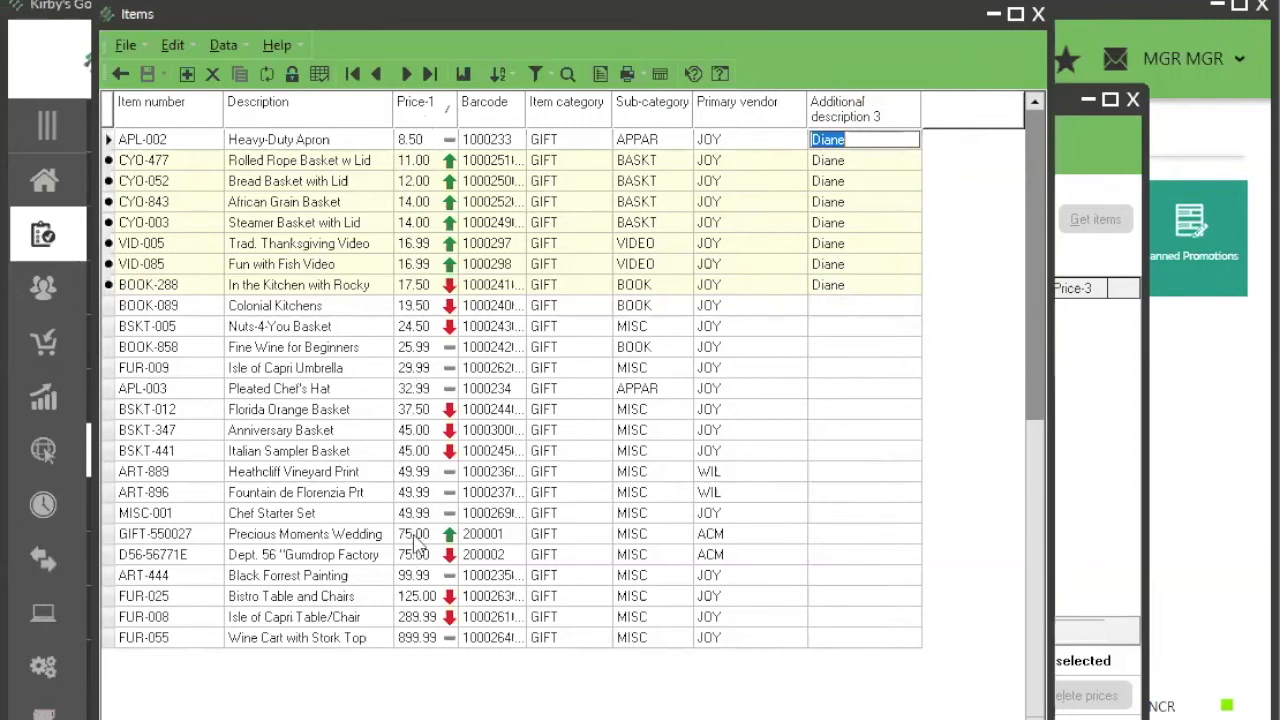
Step: Set Price-1 of MISC-001, the Chef Starter Set, to 53.95
click(410, 474)
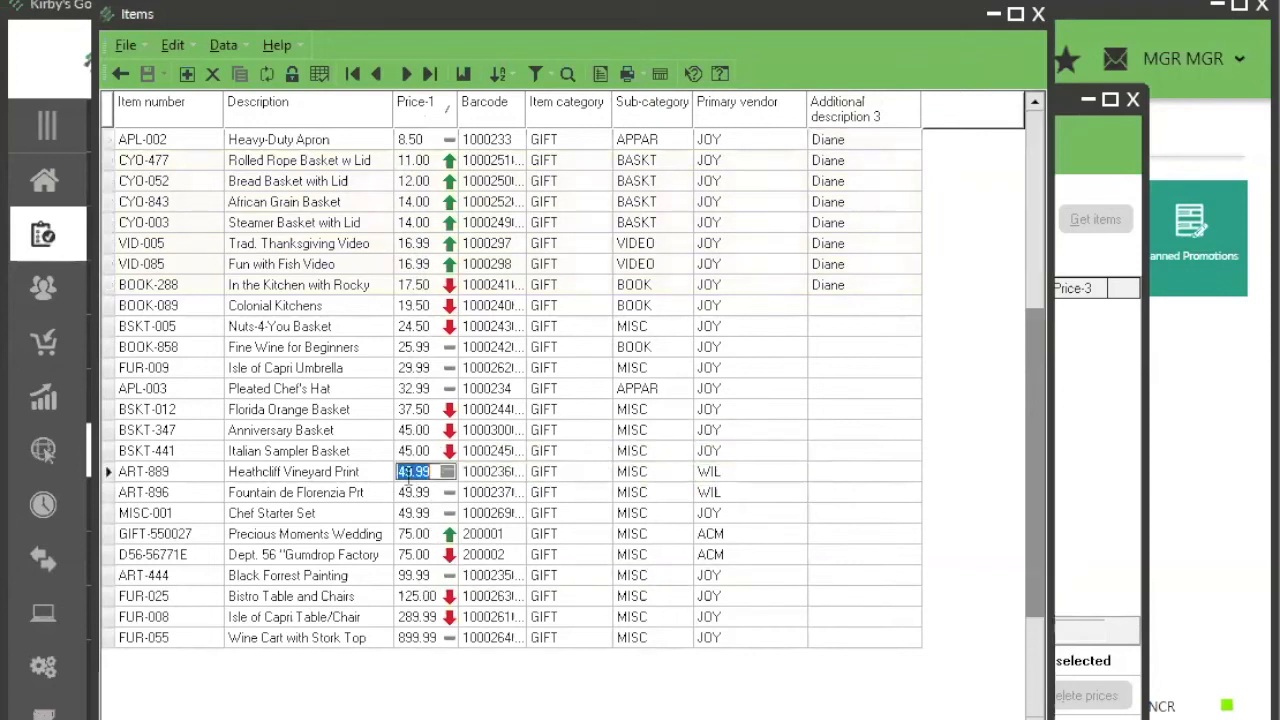
click(412, 515)
text(53.95)
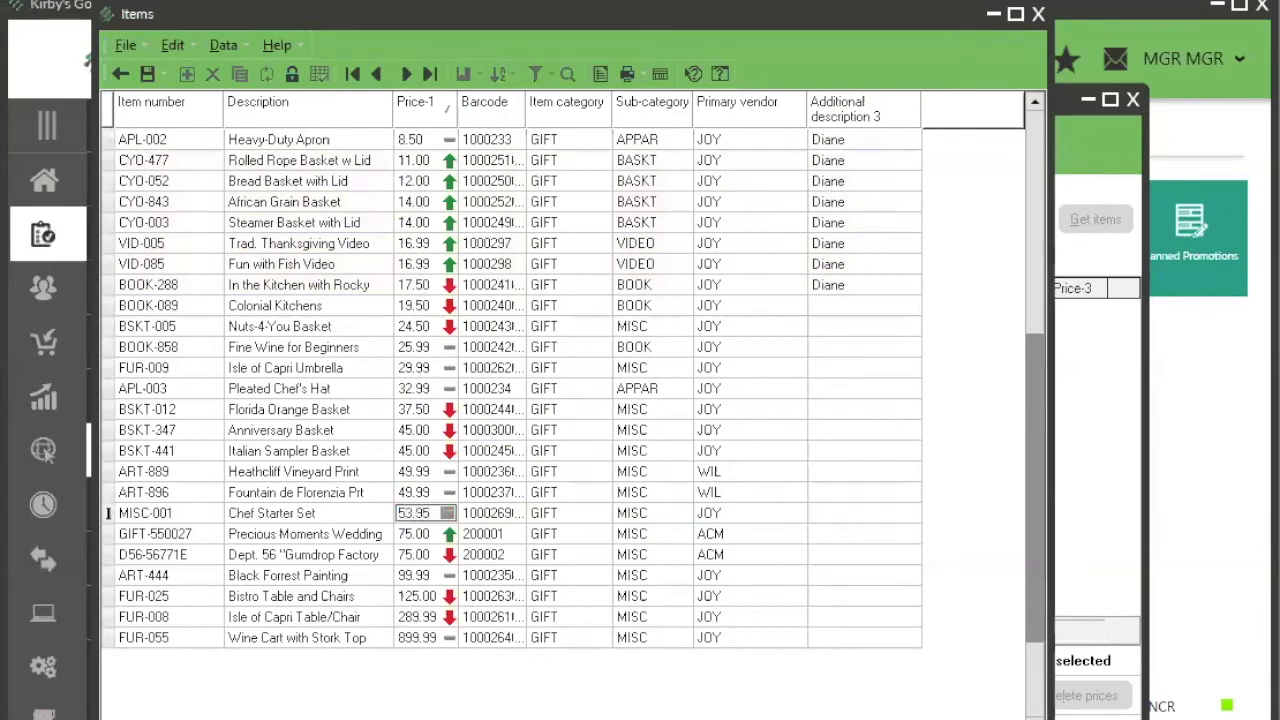
key(Return)
Step: Copy MISC-001's Price-1 of 53.95 to the ART-889 and ART-896 records and confirm the change
click(403, 474)
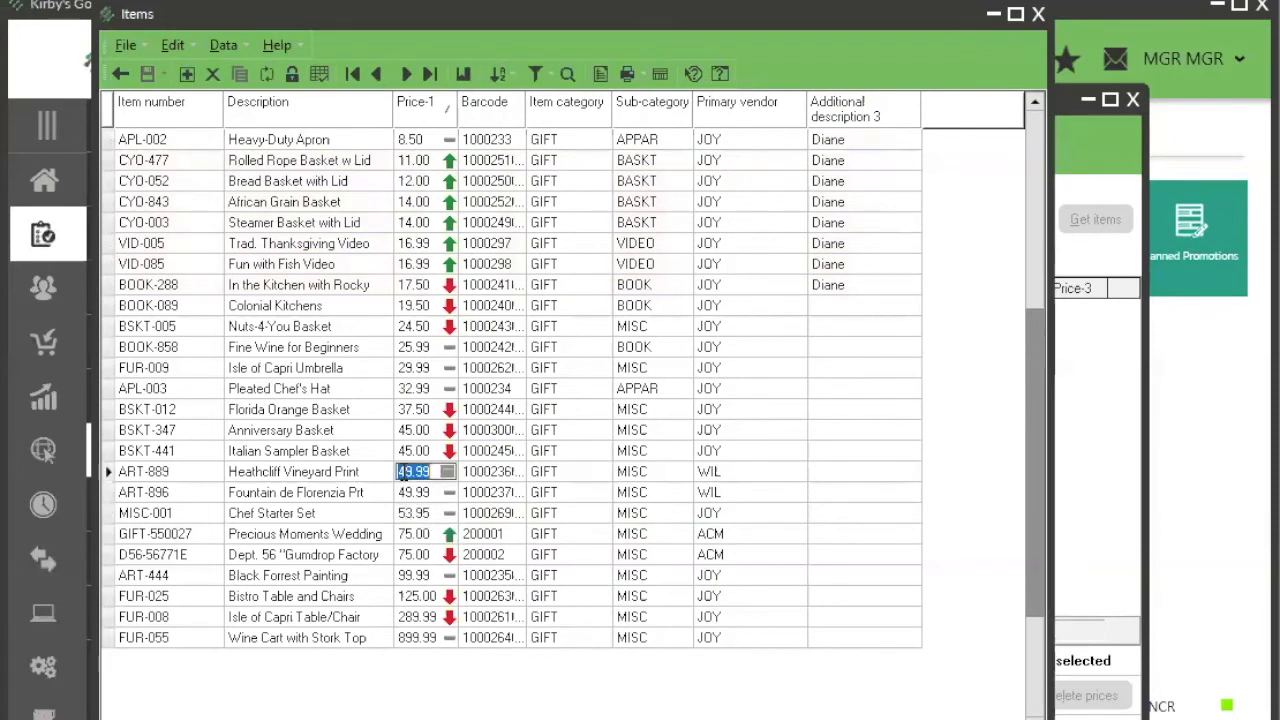
key(Return)
key(Return)
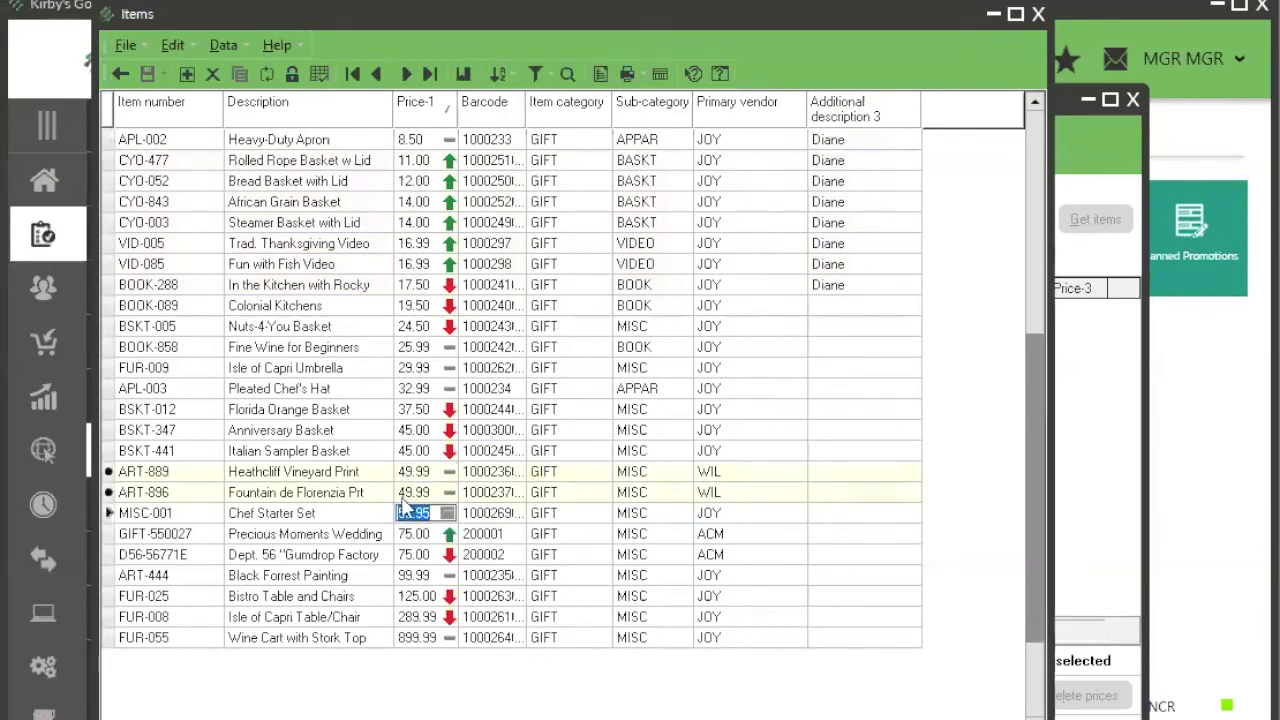
right_click(432, 112)
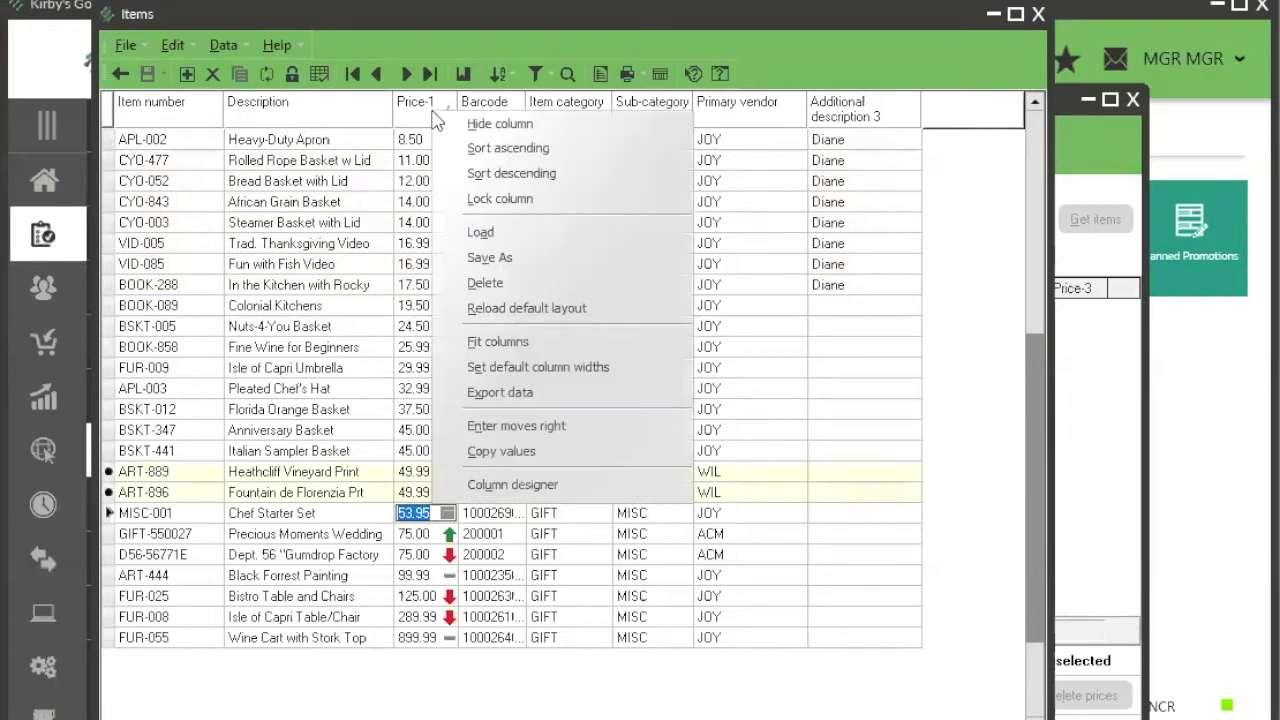
click(519, 455)
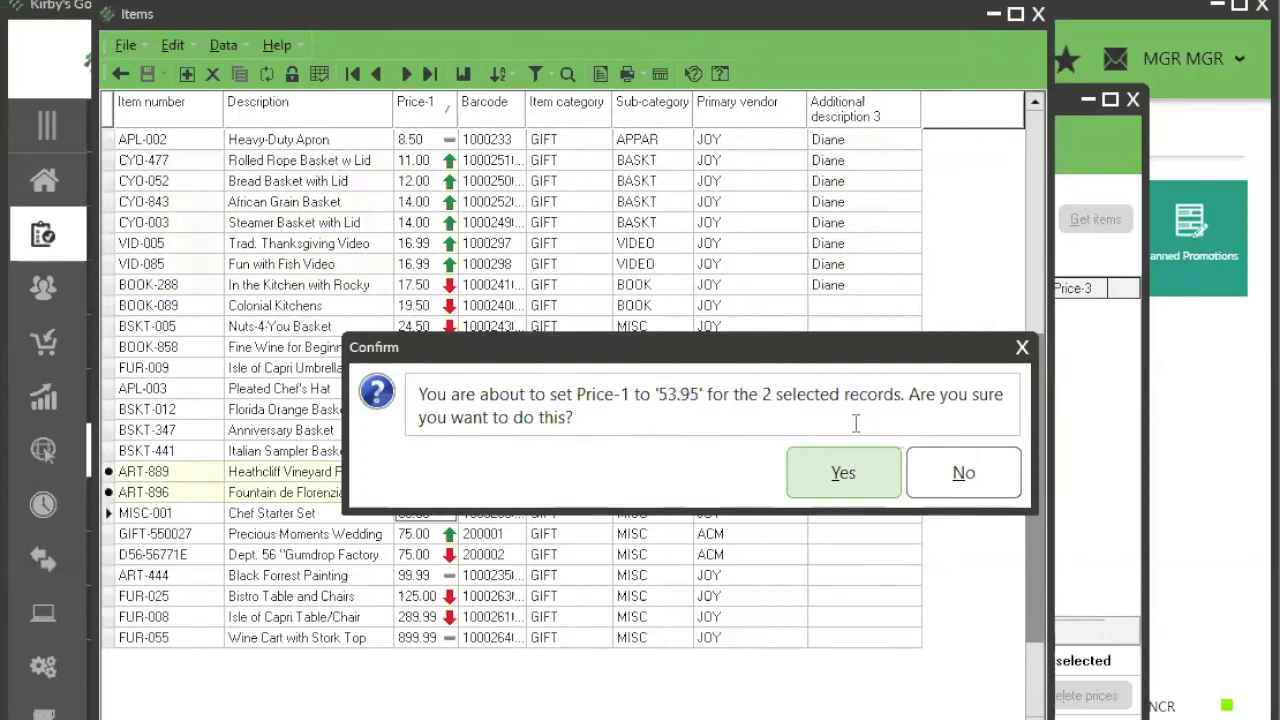
click(843, 473)
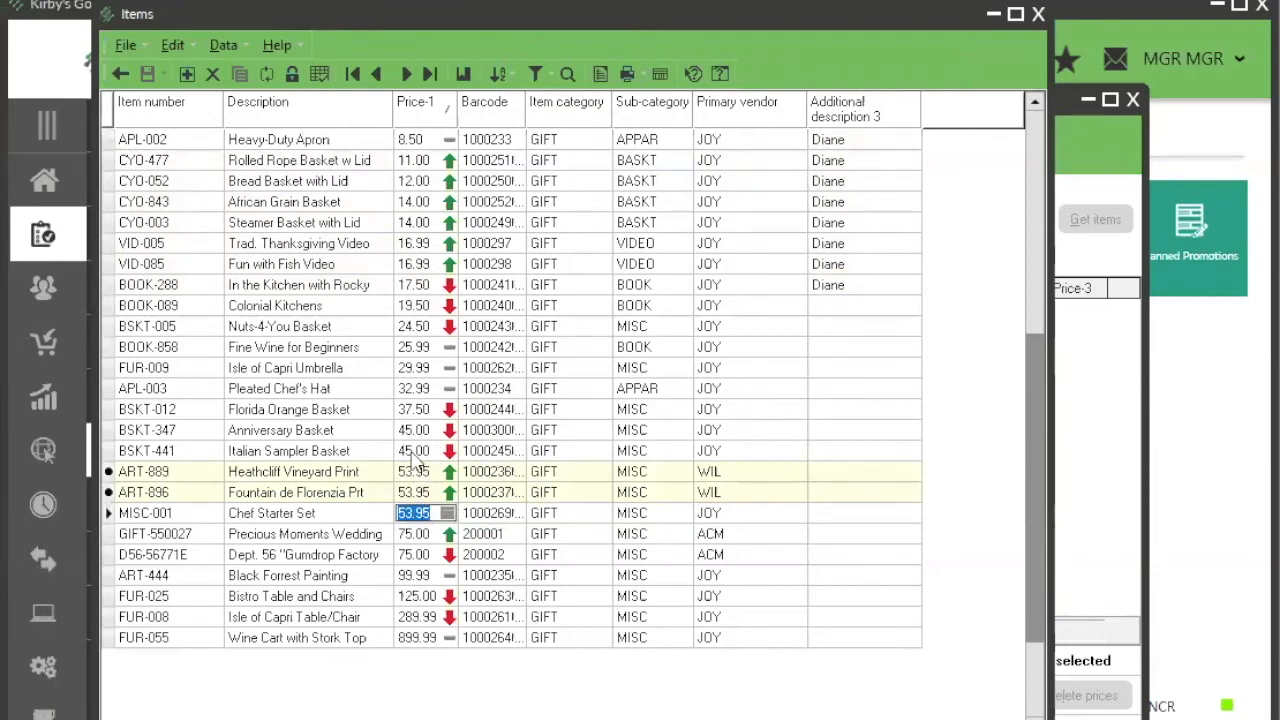
mouse_move(424, 485)
Step: Copy VID-005's Additional description 3 value to the non-adjacent records BSKT-012, MISC-001 and FUR-009, and confirm the change
click(843, 410)
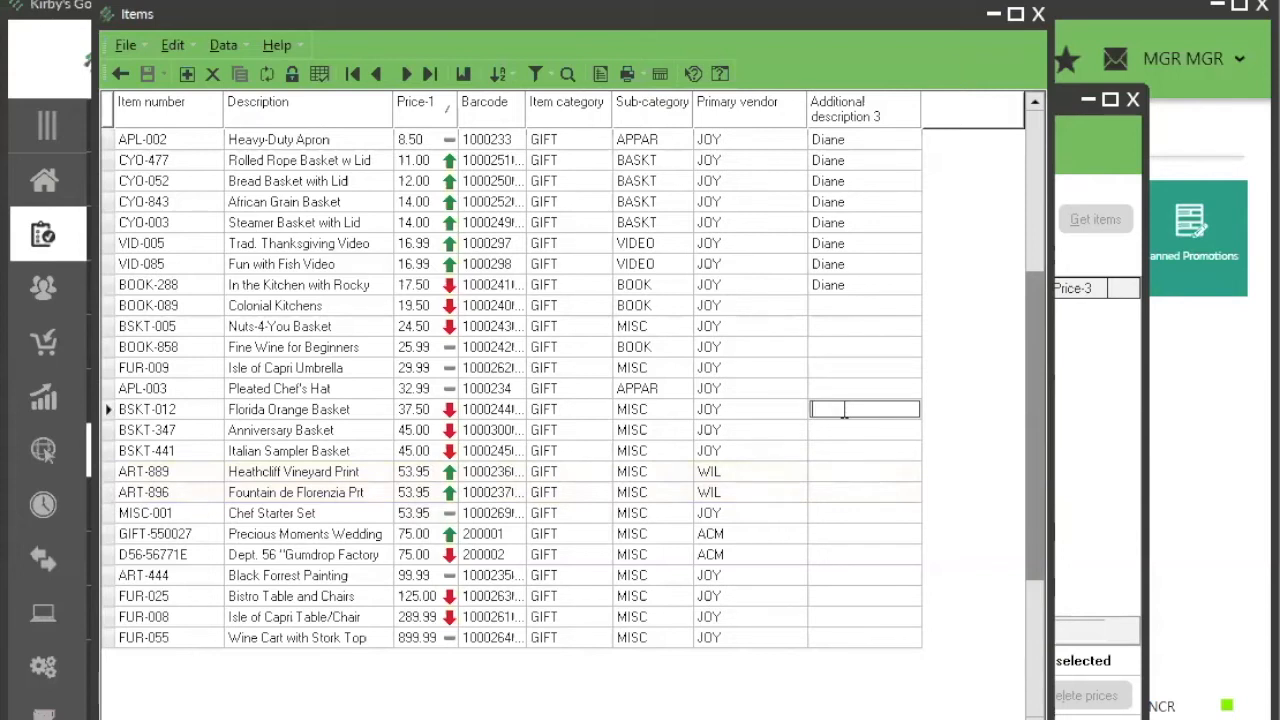
click(825, 515)
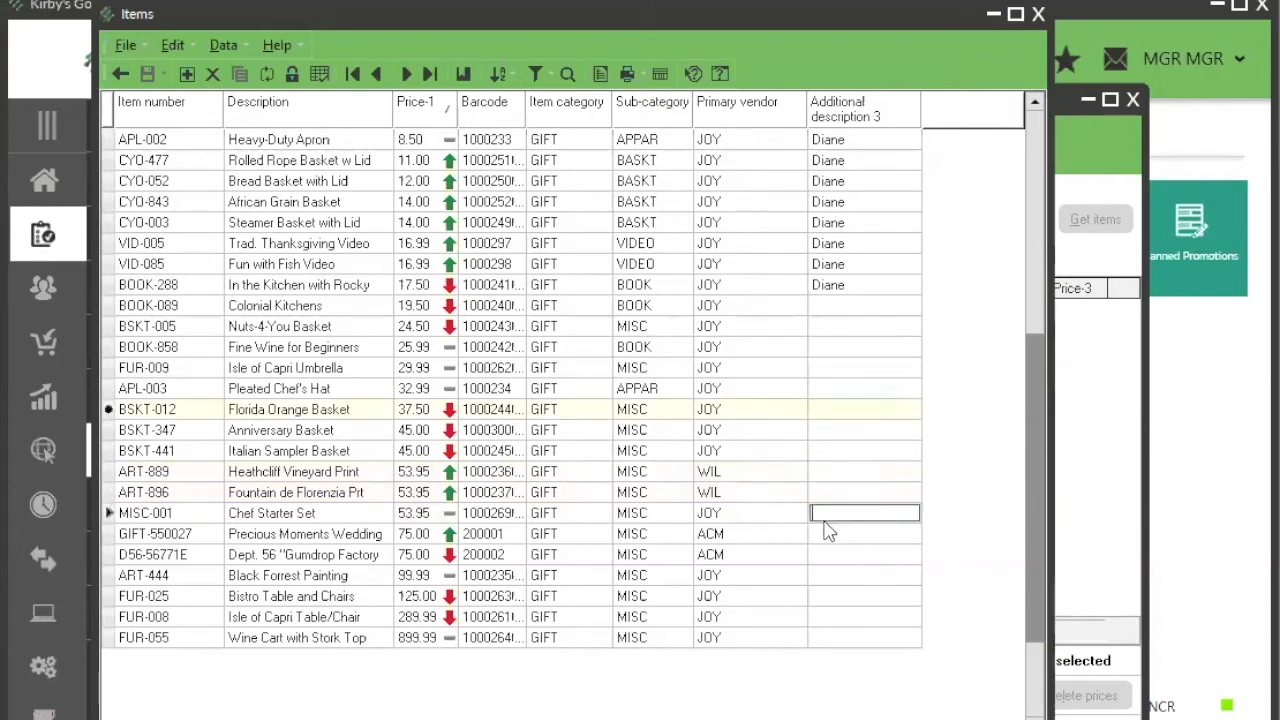
click(834, 367)
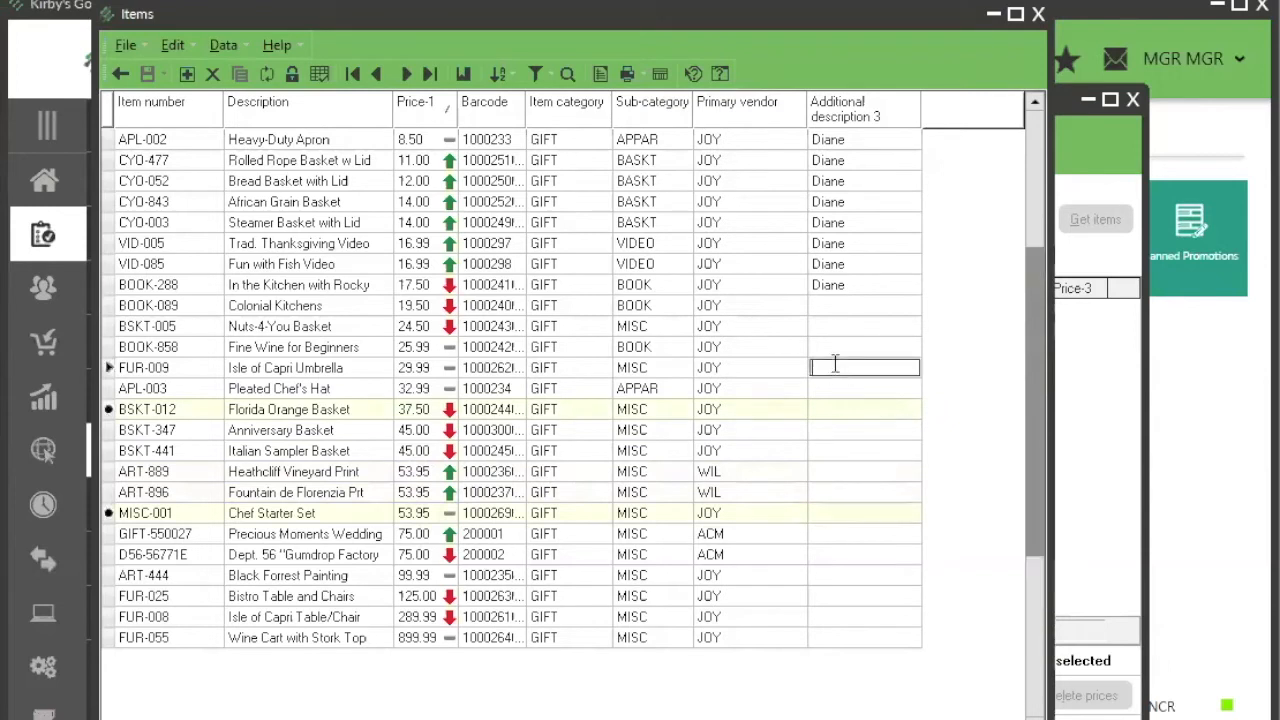
click(826, 244)
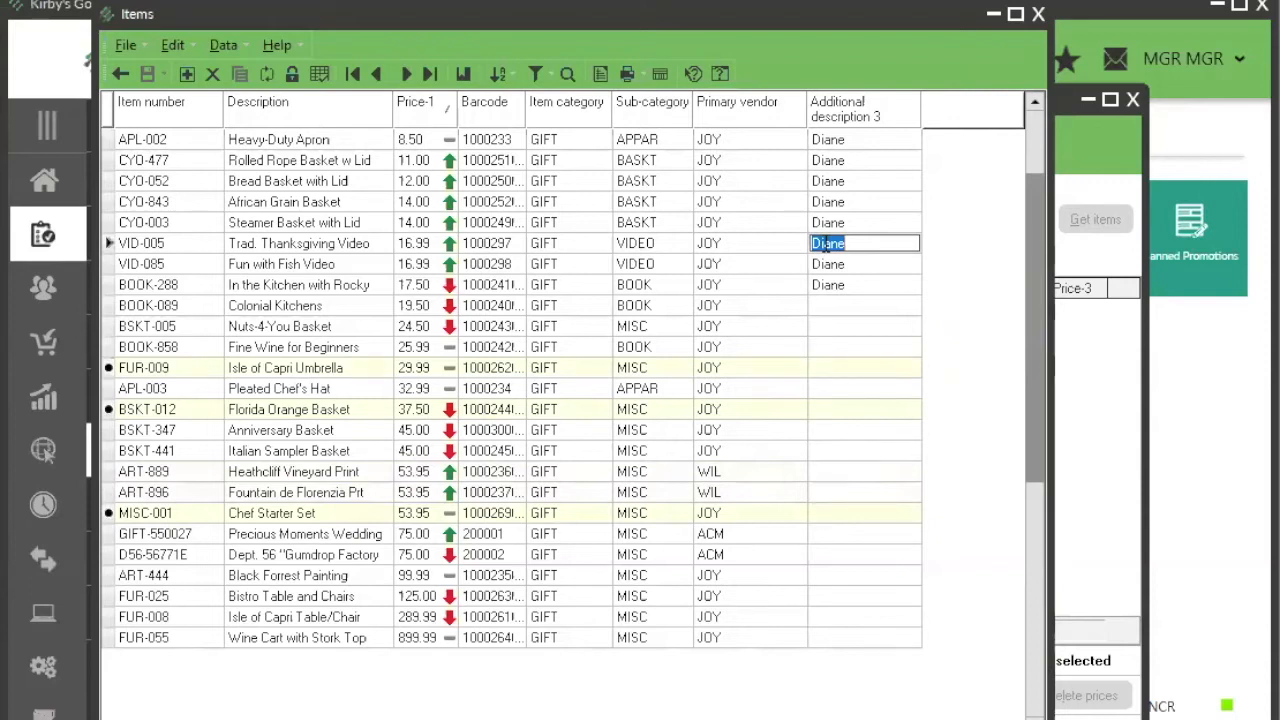
right_click(836, 118)
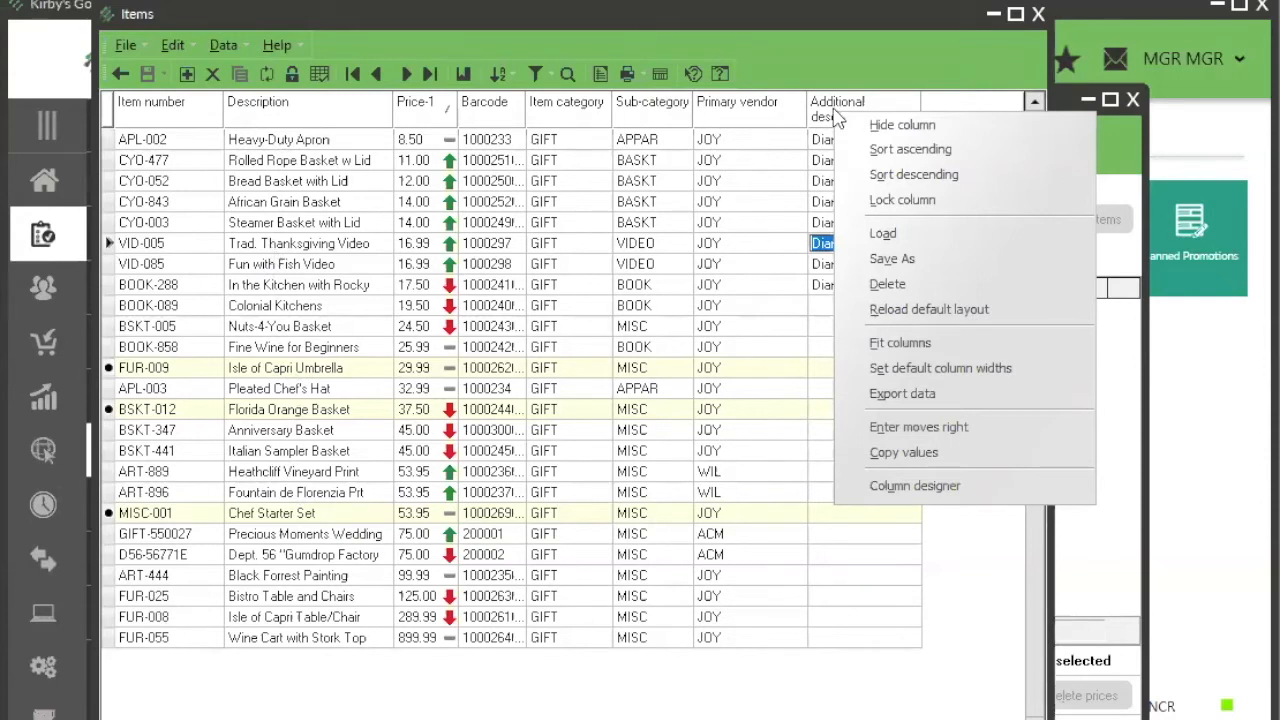
click(892, 448)
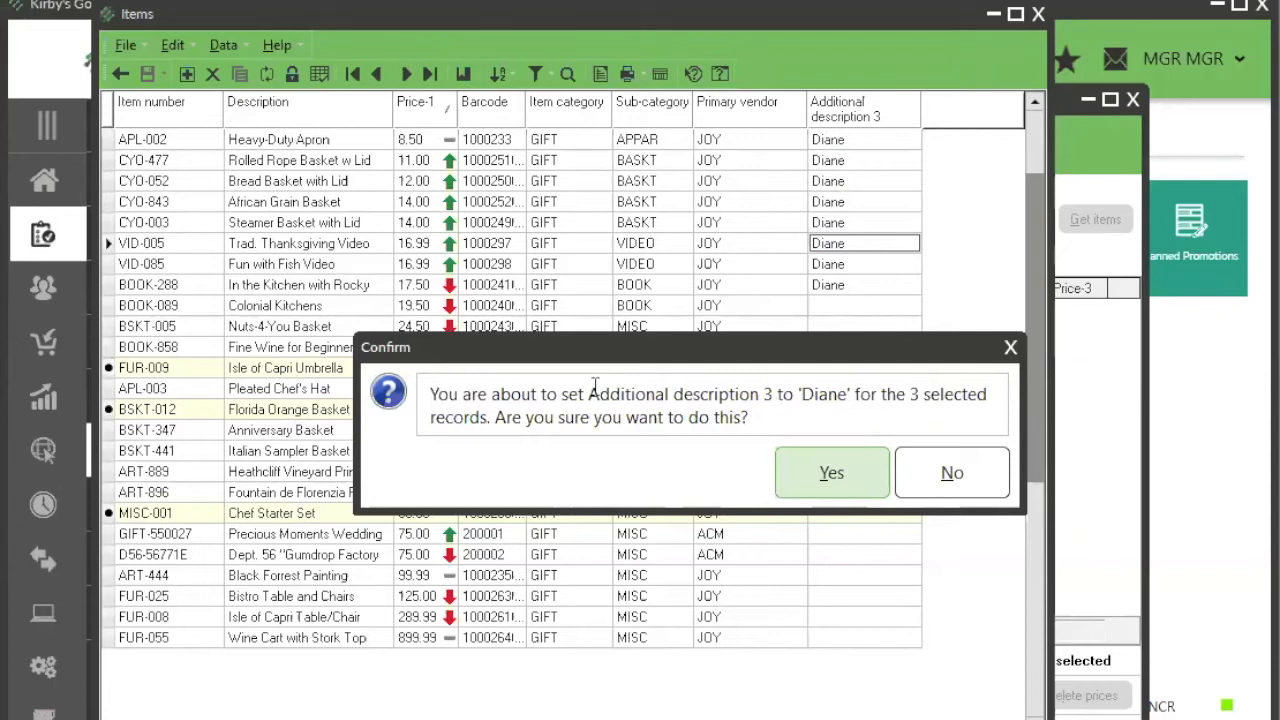
drag(593, 388, 774, 398)
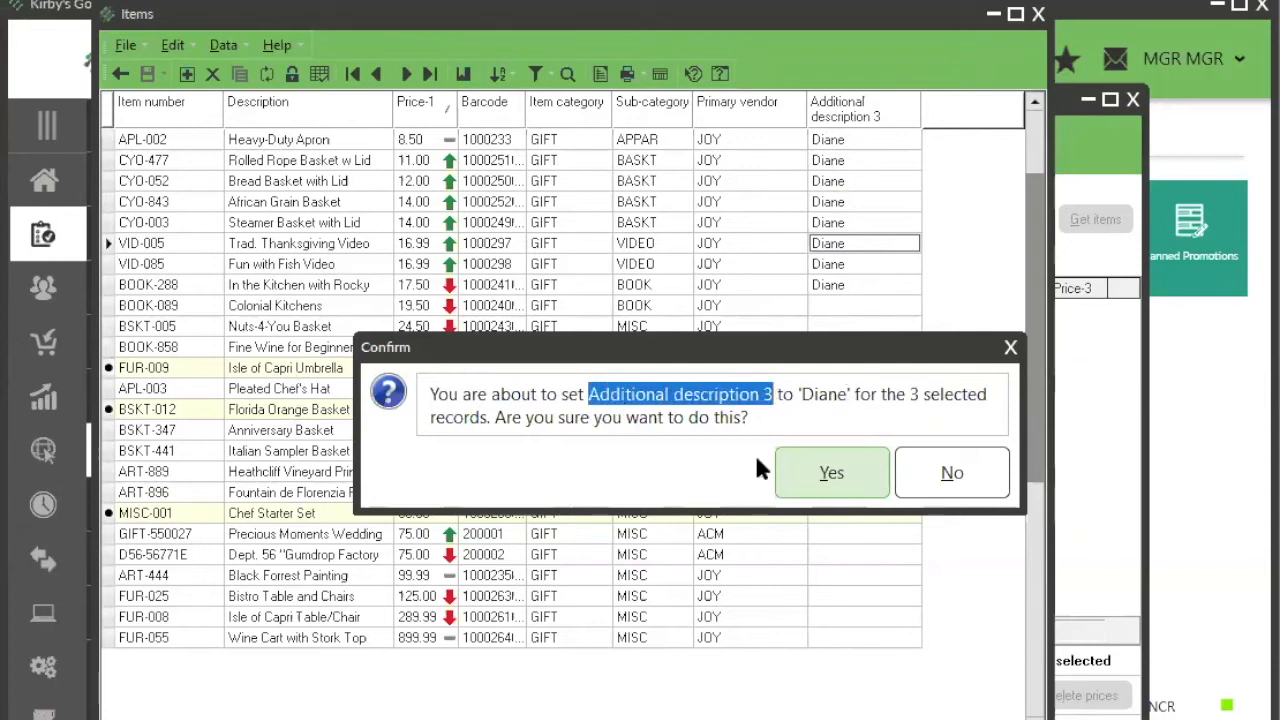
click(811, 485)
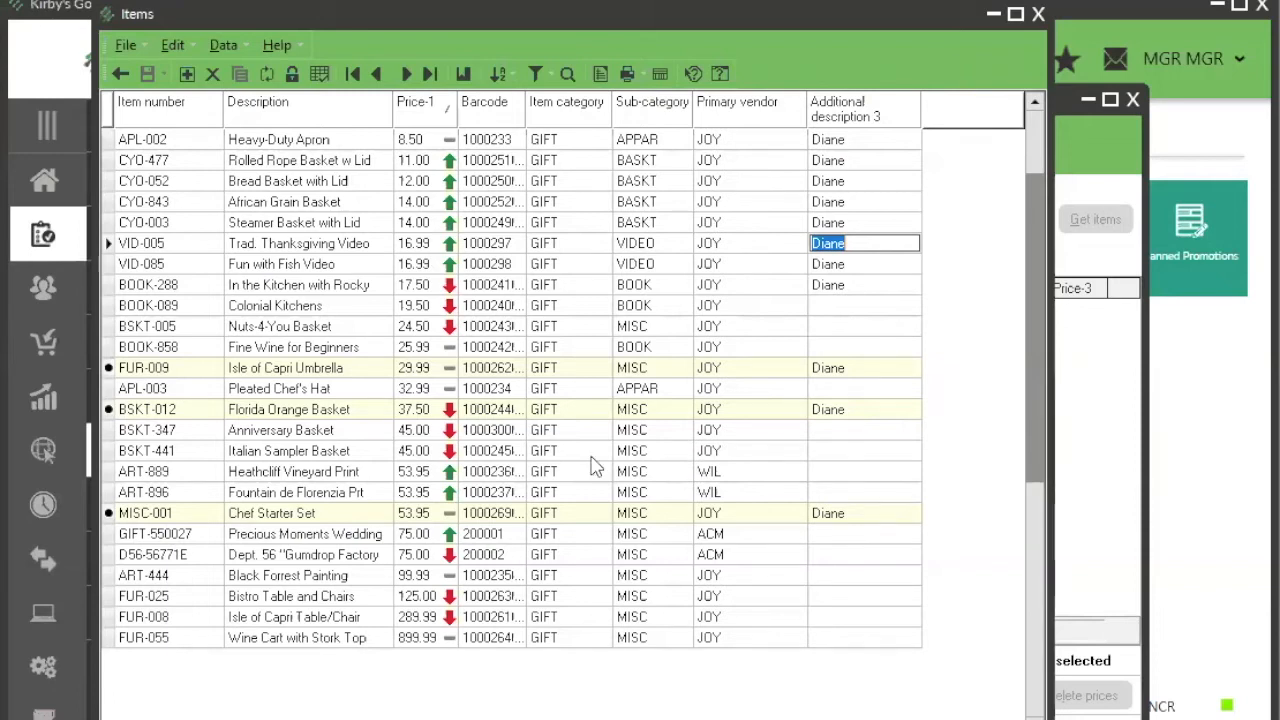
Step: Open the Inventory functions under Setup in the main application window
click(42, 676)
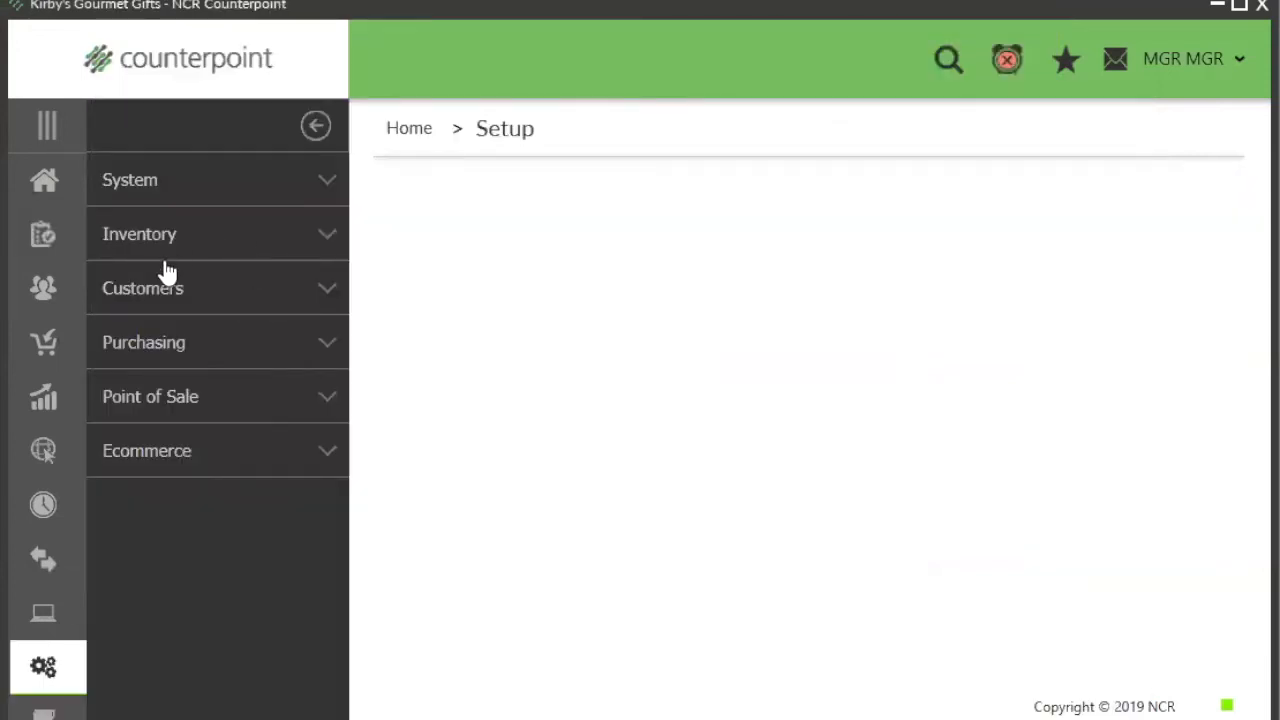
click(229, 252)
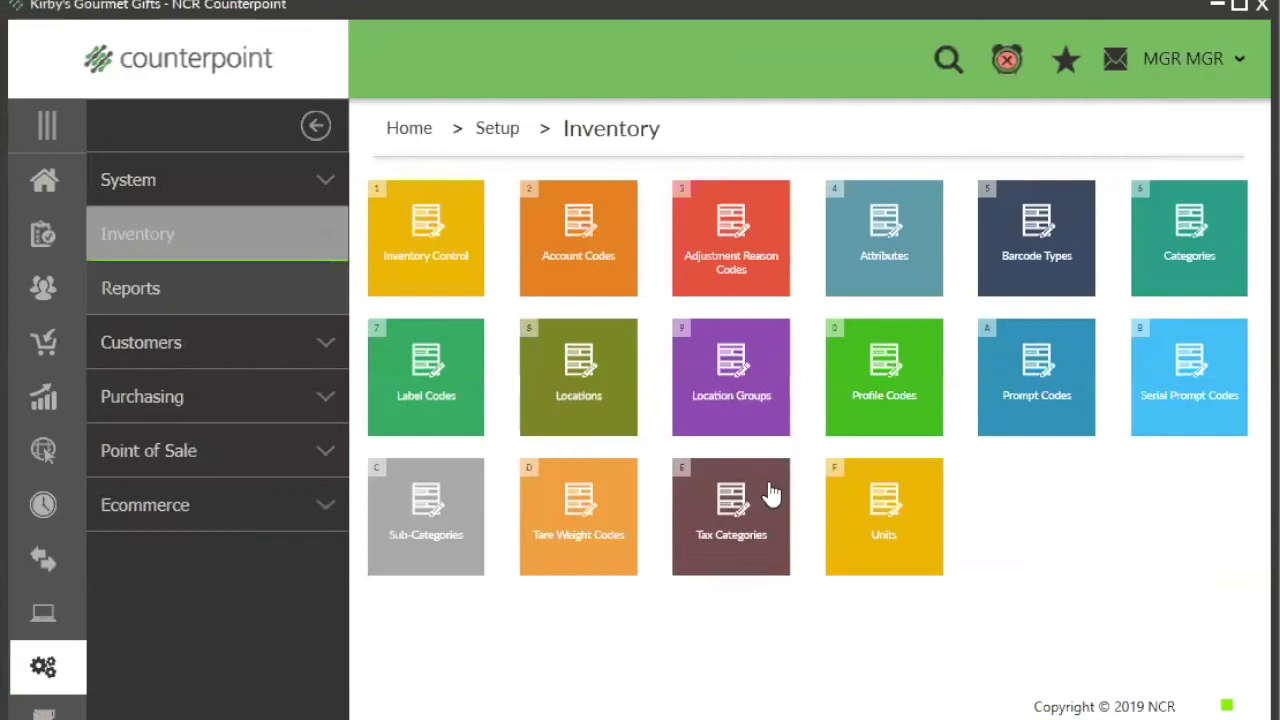
Step: Open the Item Categories setup form and bring up the Item Sub-Categories window, arranging the two side by side
click(1163, 255)
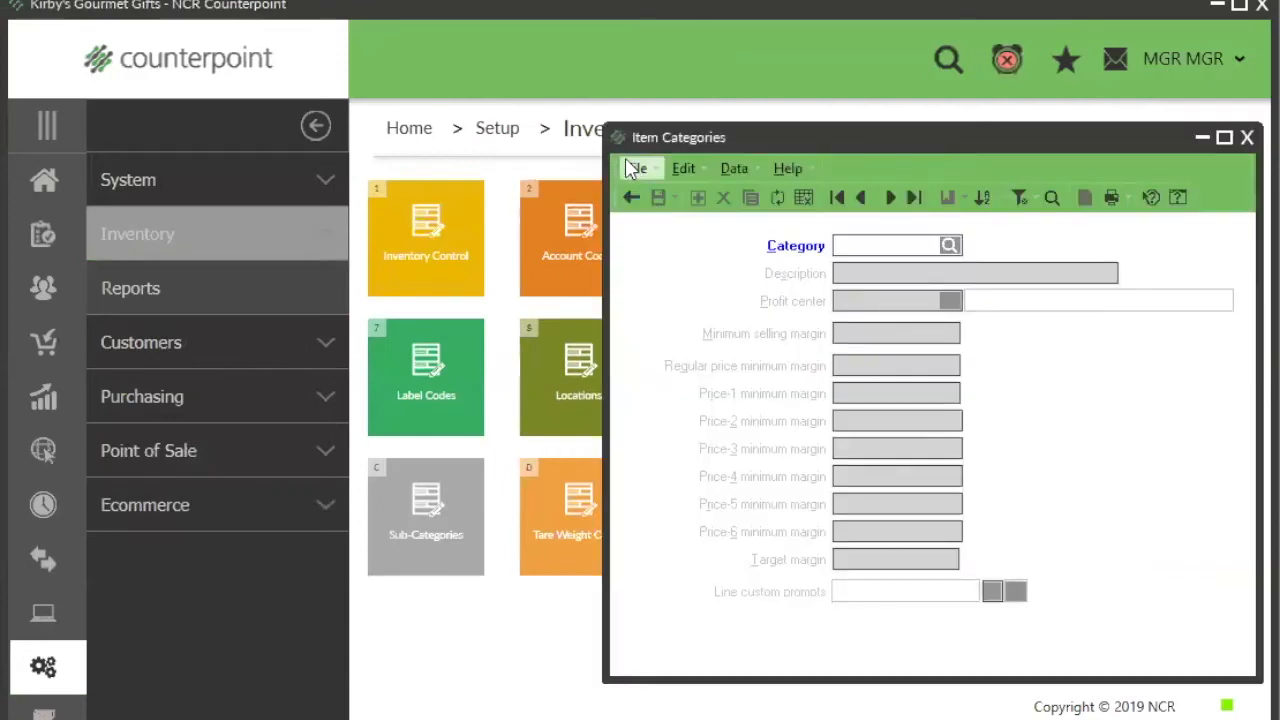
click(628, 164)
click(638, 192)
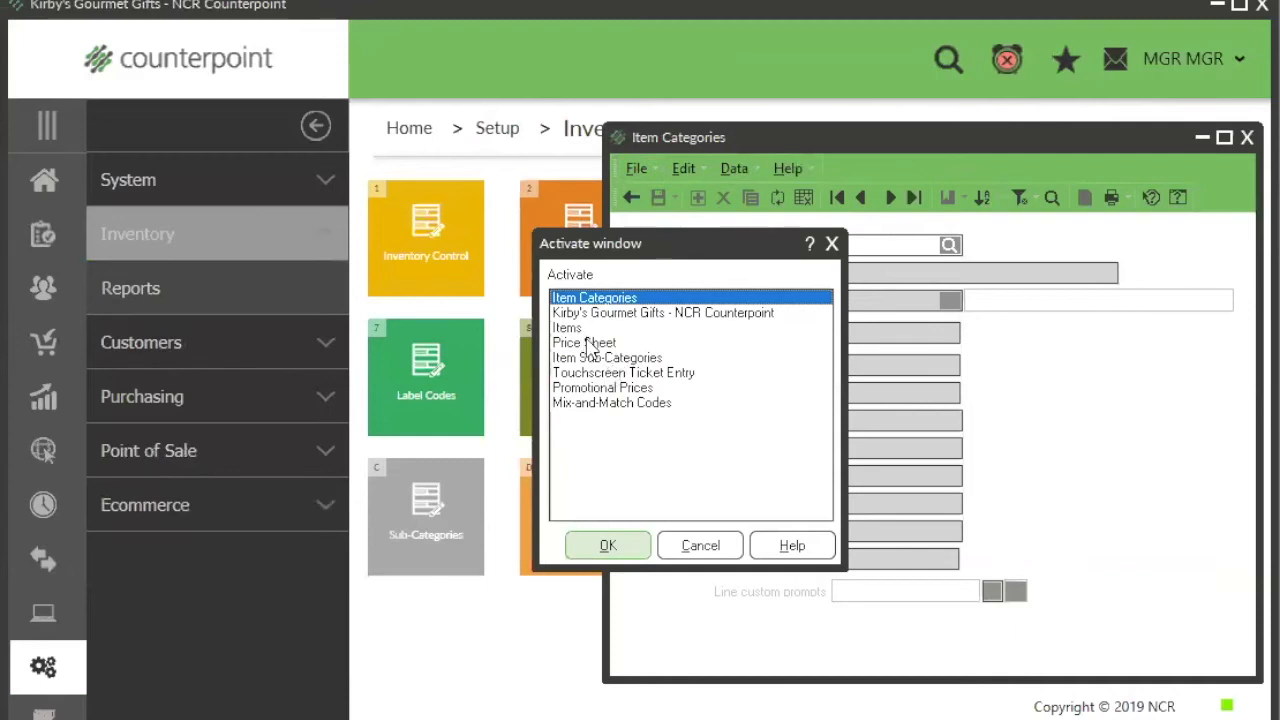
click(598, 360)
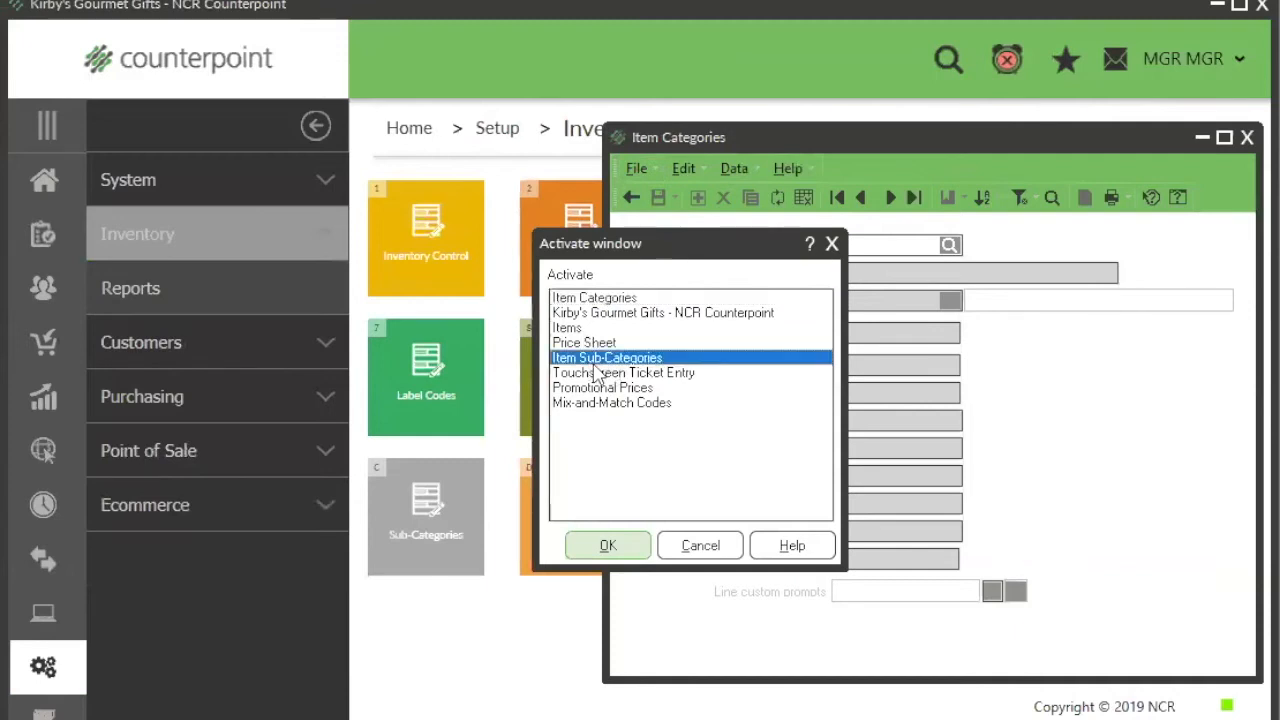
click(608, 545)
click(1024, 139)
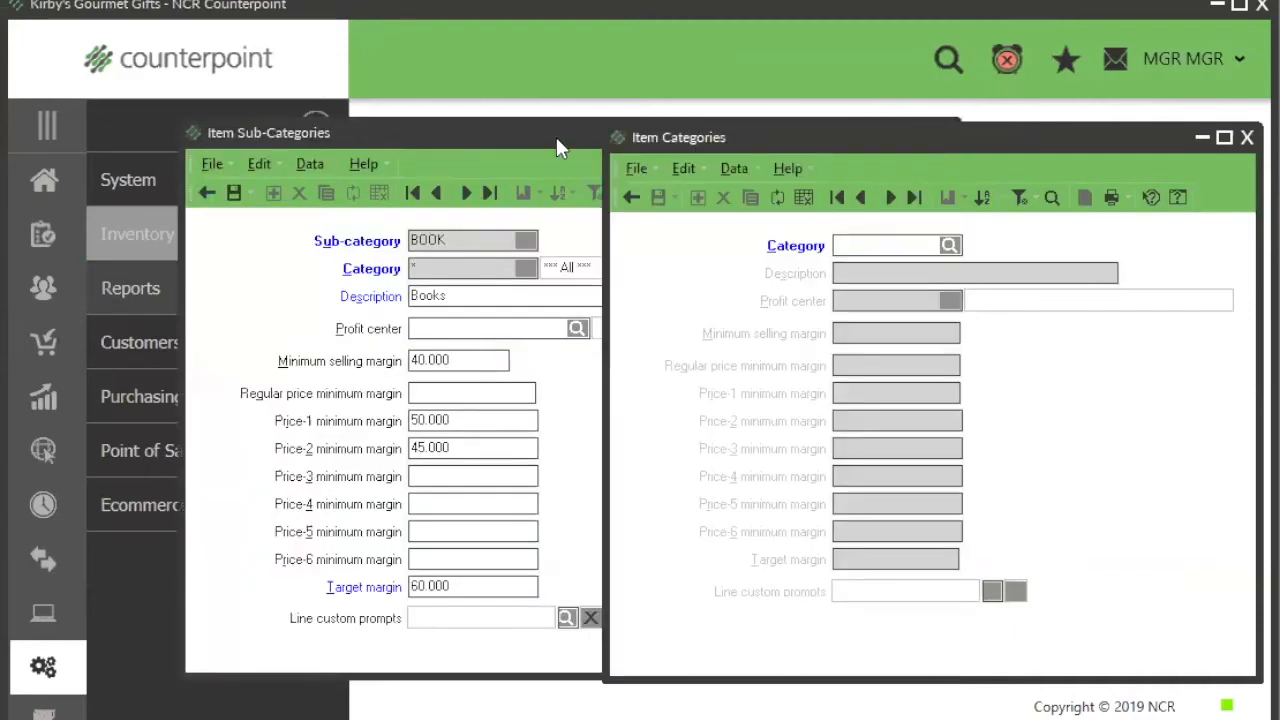
drag(556, 137, 396, 59)
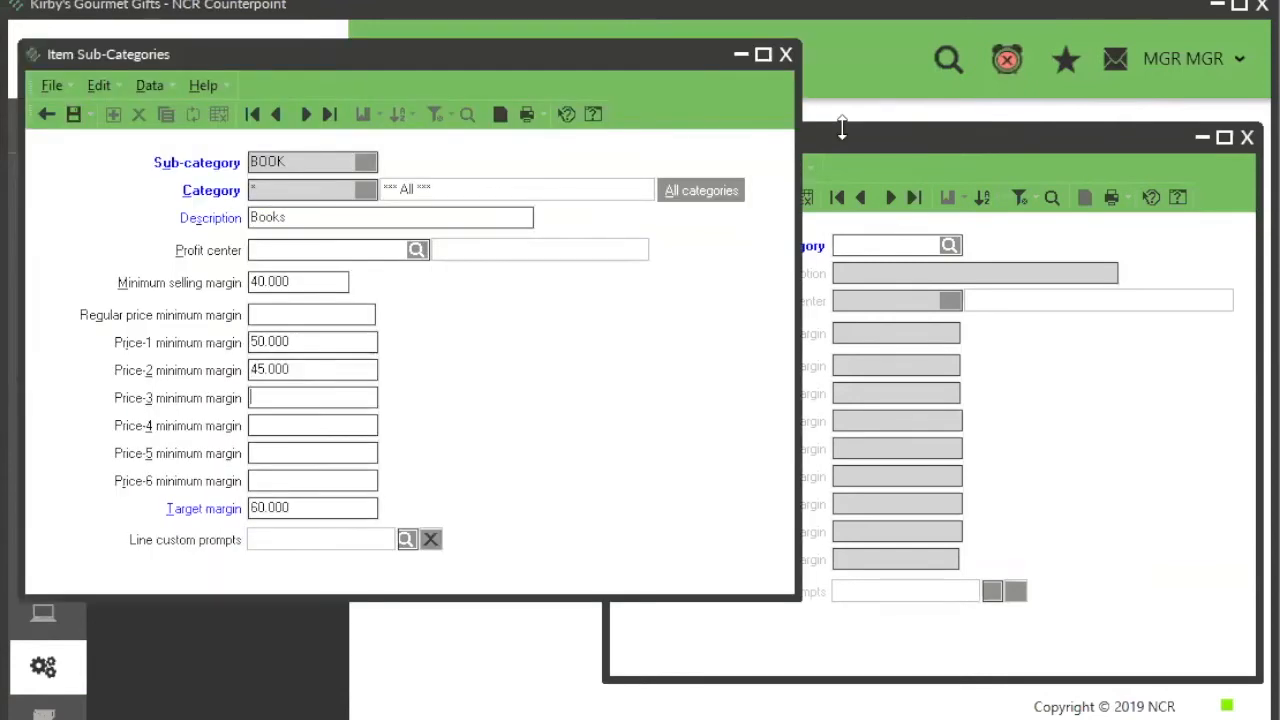
click(843, 137)
drag(843, 130, 815, 64)
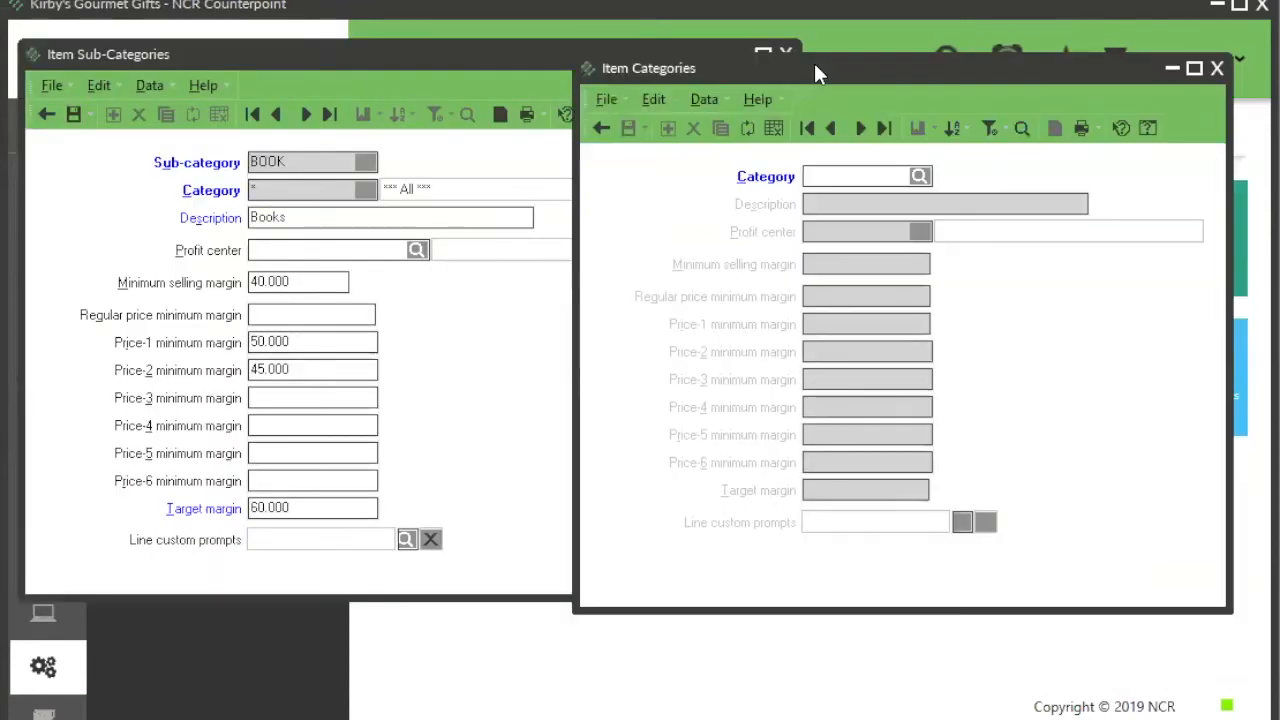
Step: Bring up the CANDL category and examine its margin fields alongside the Price-1 minimum and target margins of sub-category BOOK
click(830, 128)
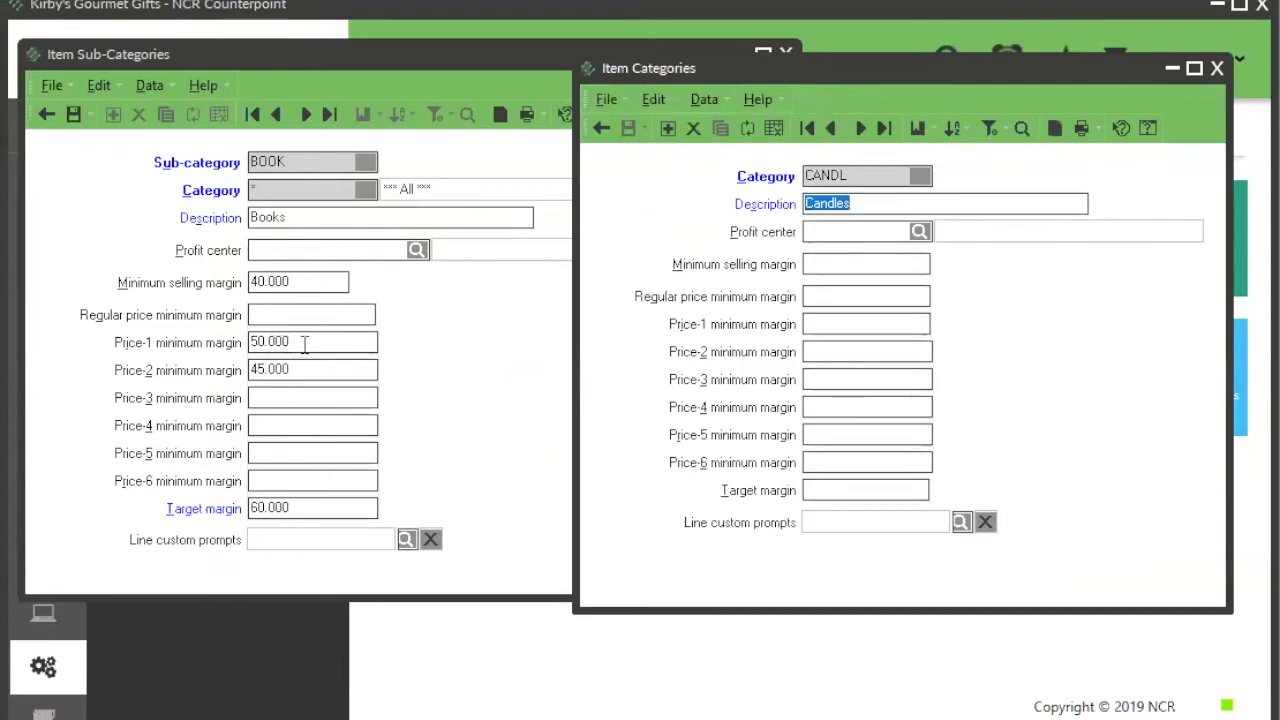
click(253, 342)
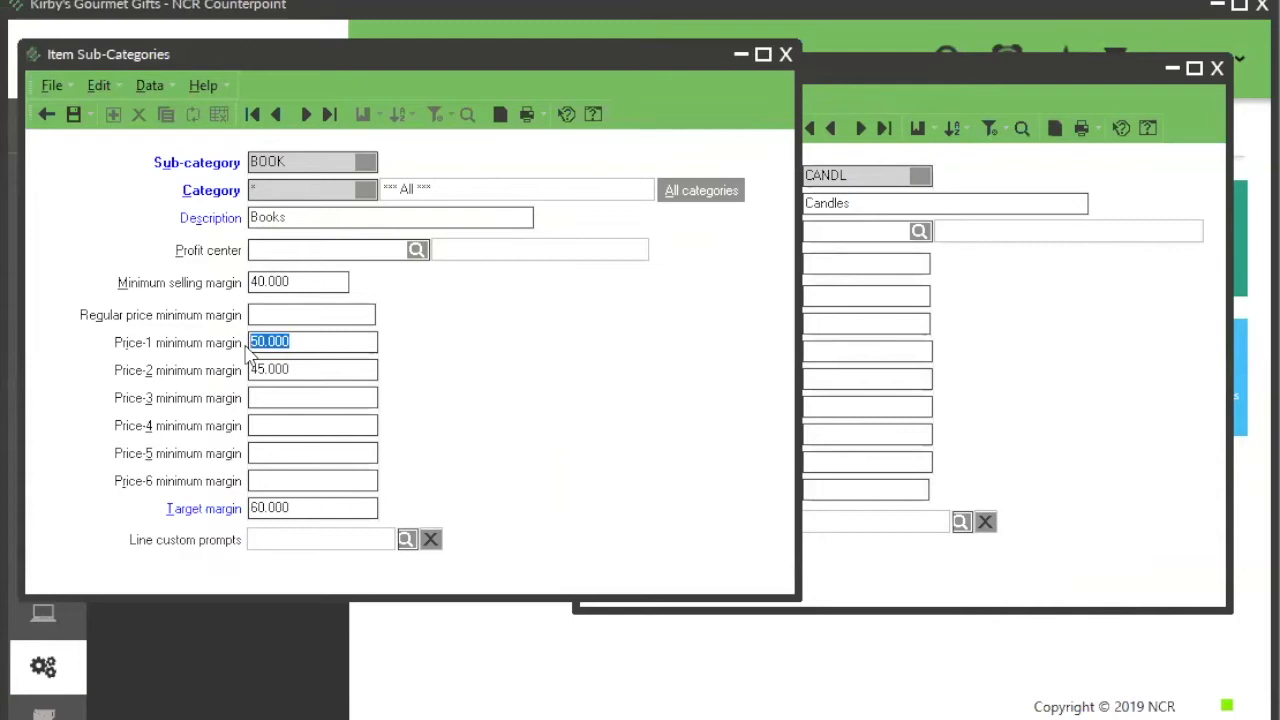
click(316, 509)
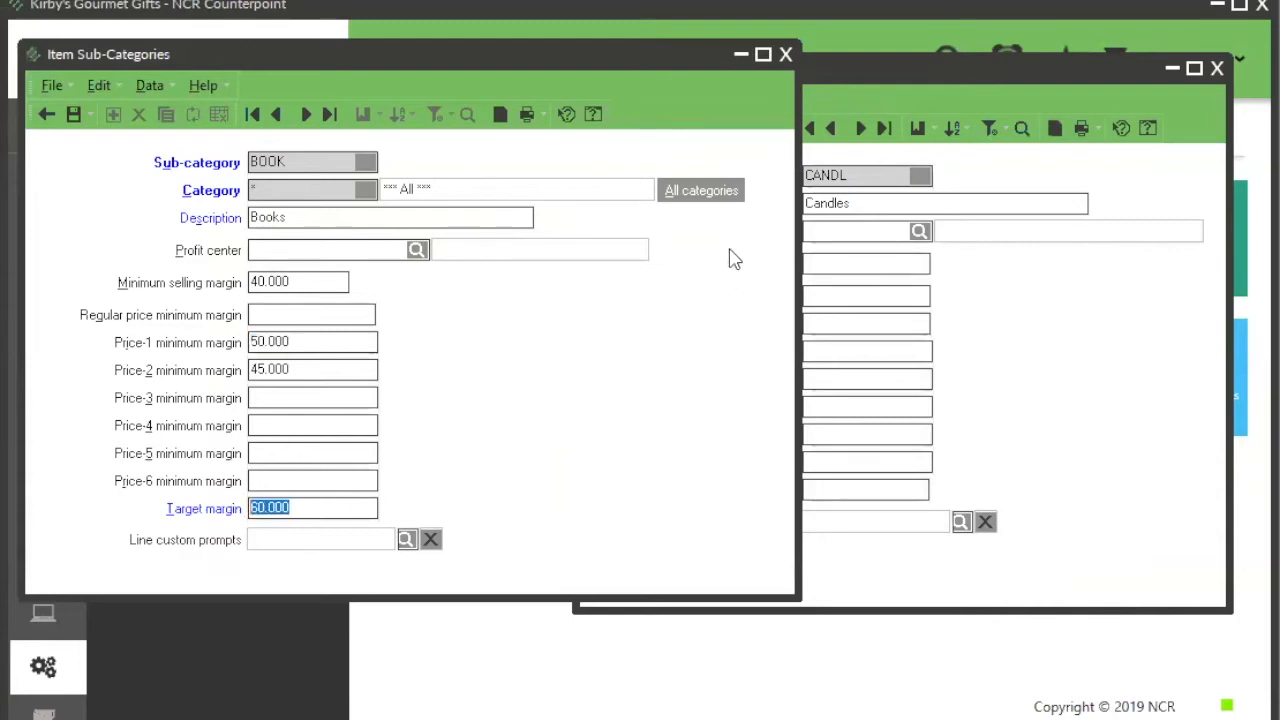
click(872, 78)
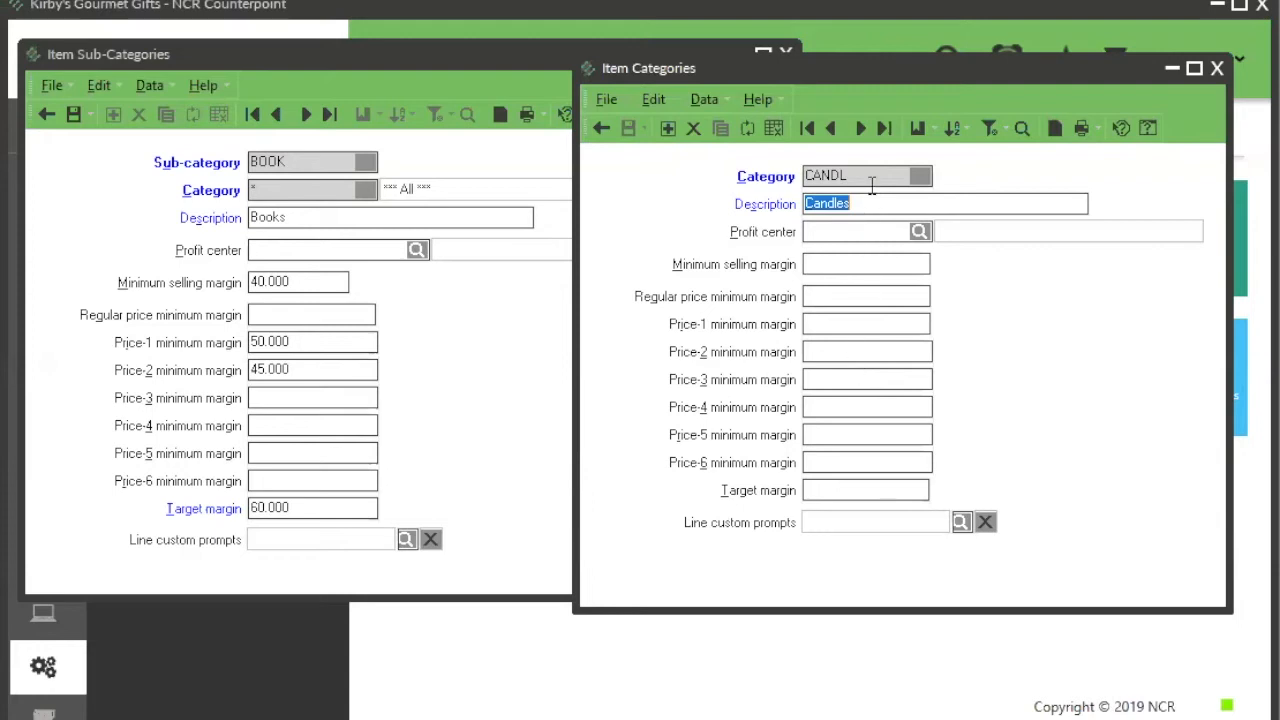
Step: Close the Item Categories and Item Sub-Categories windows without saving the sub-category changes
click(1217, 70)
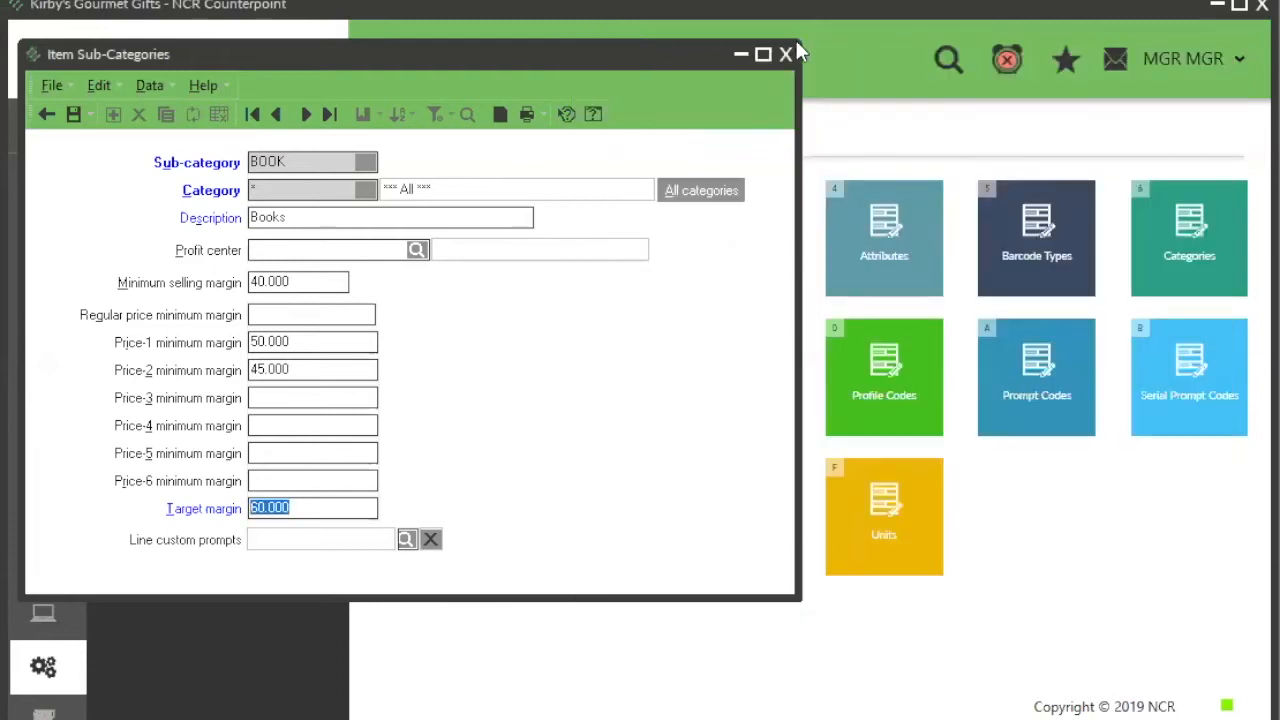
click(786, 52)
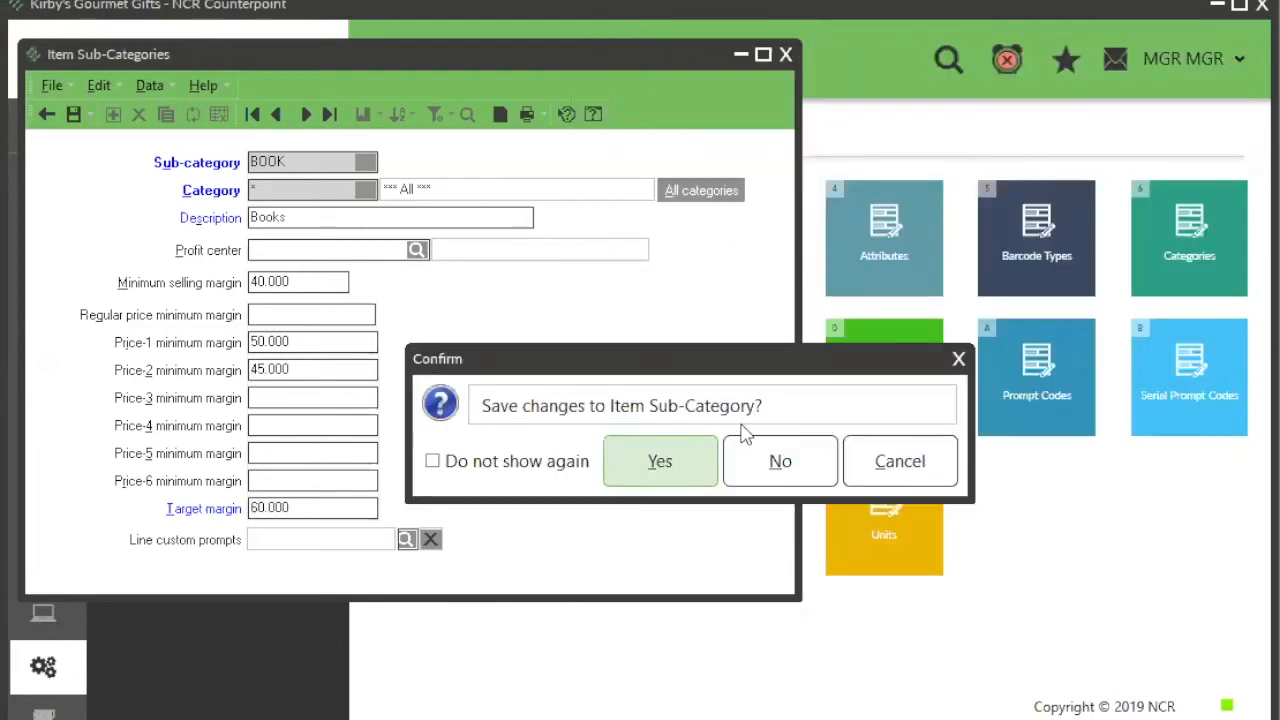
click(781, 463)
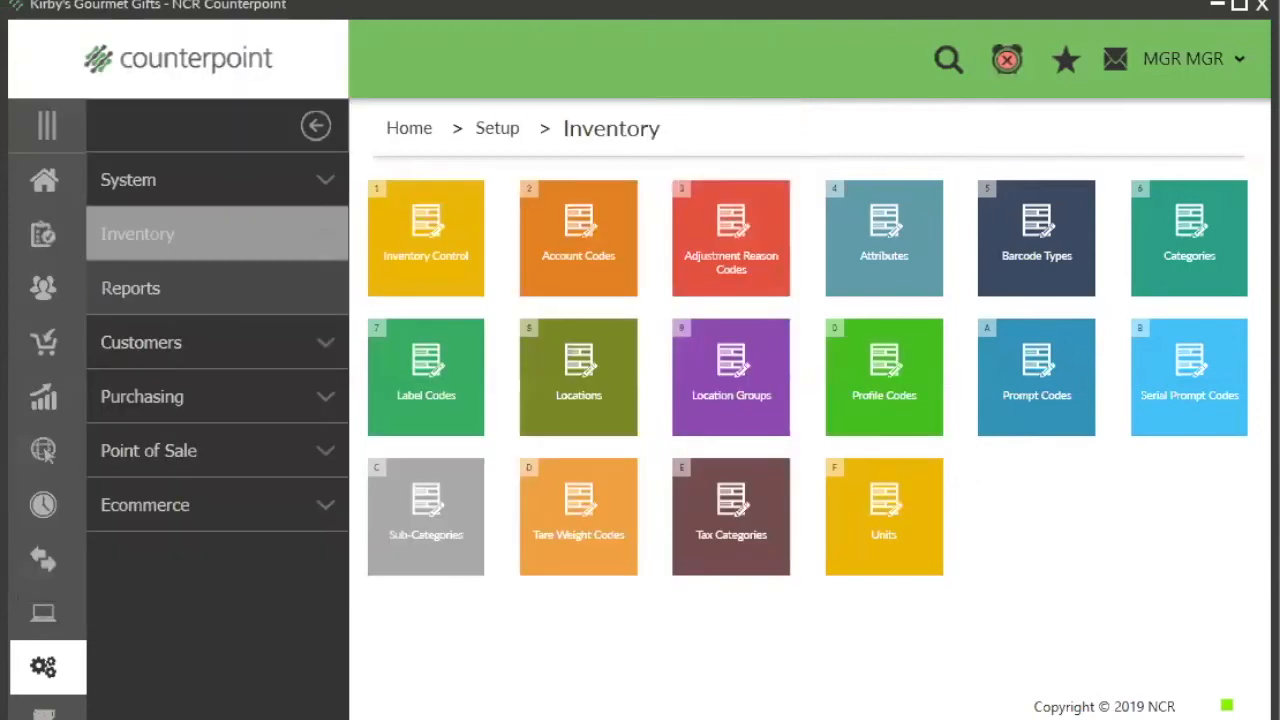
Step: Switch to the Price Sheet window and create a price sheet with ID APRIL FOOL and description "glassware"
key(alt+Tab)
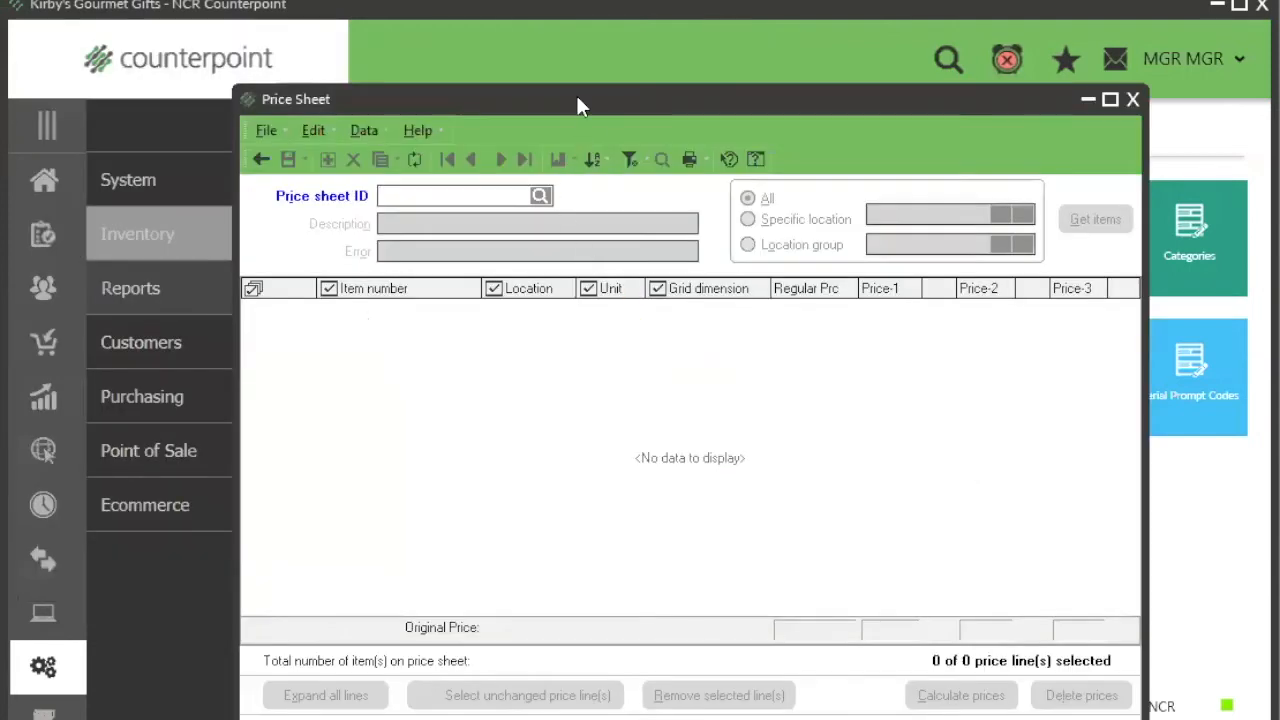
drag(577, 99, 511, 42)
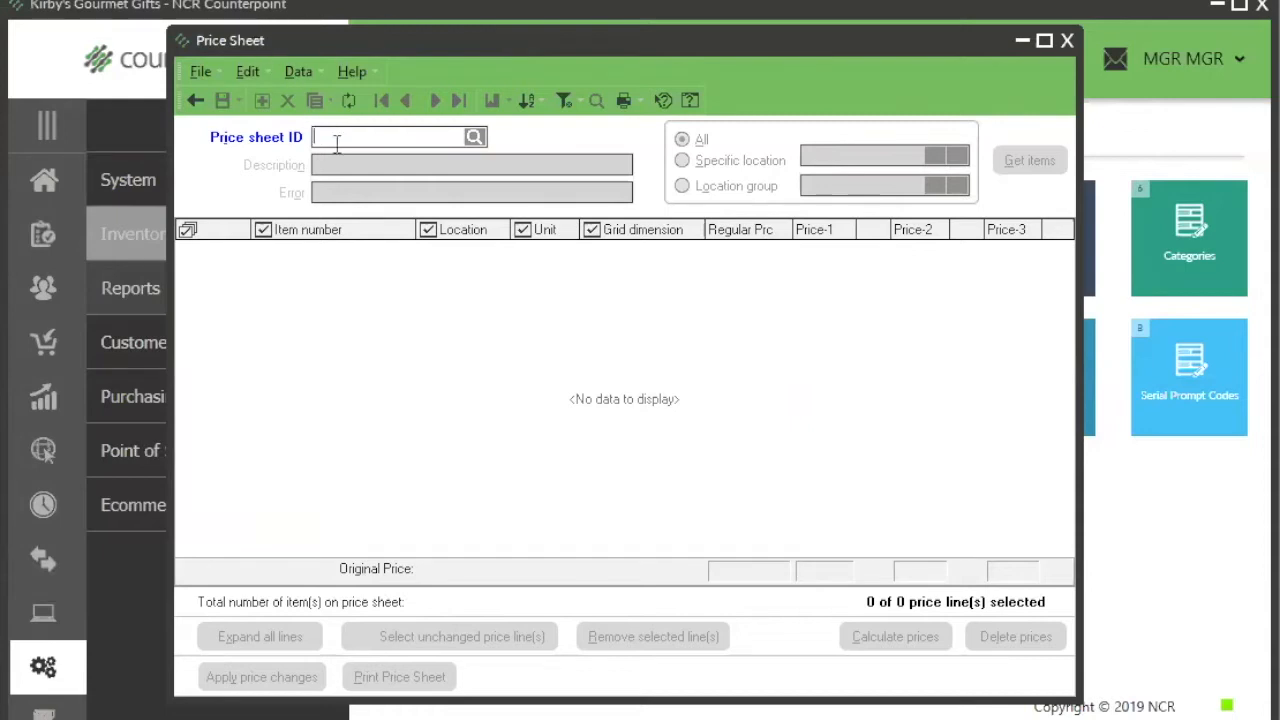
text(APRIL FOOL)
key(Tab)
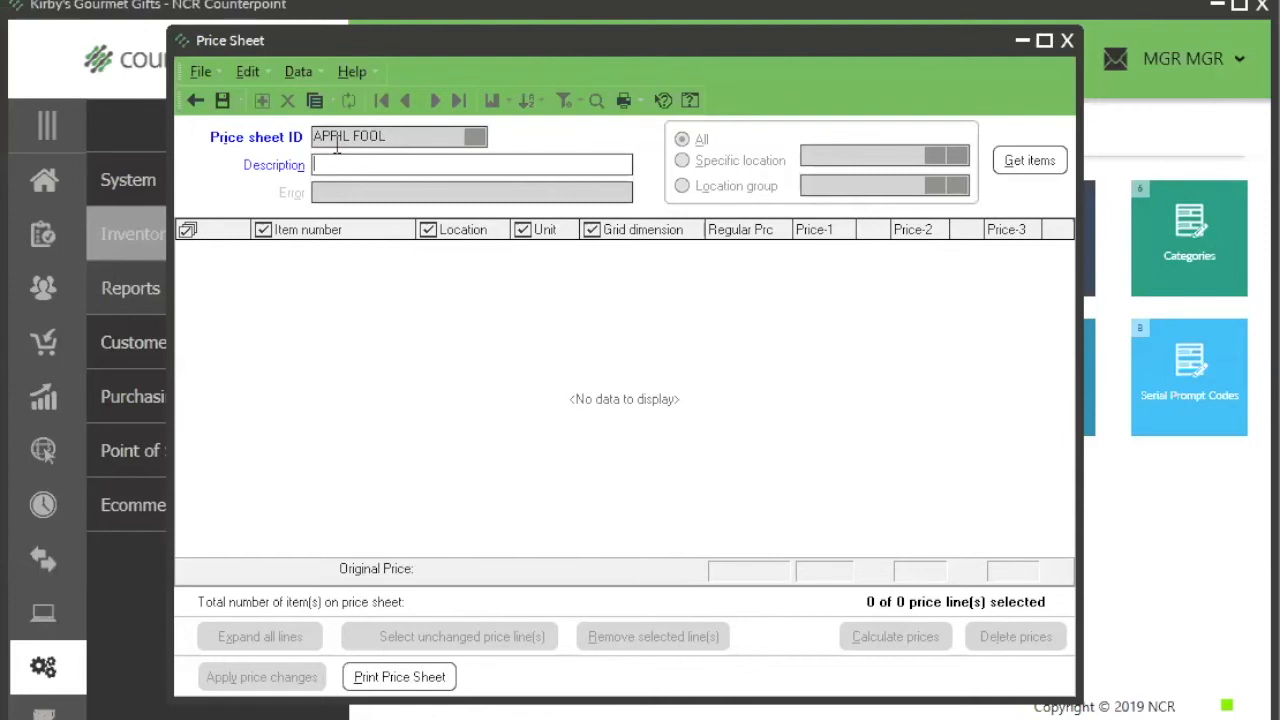
text(glassware)
key(Tab)
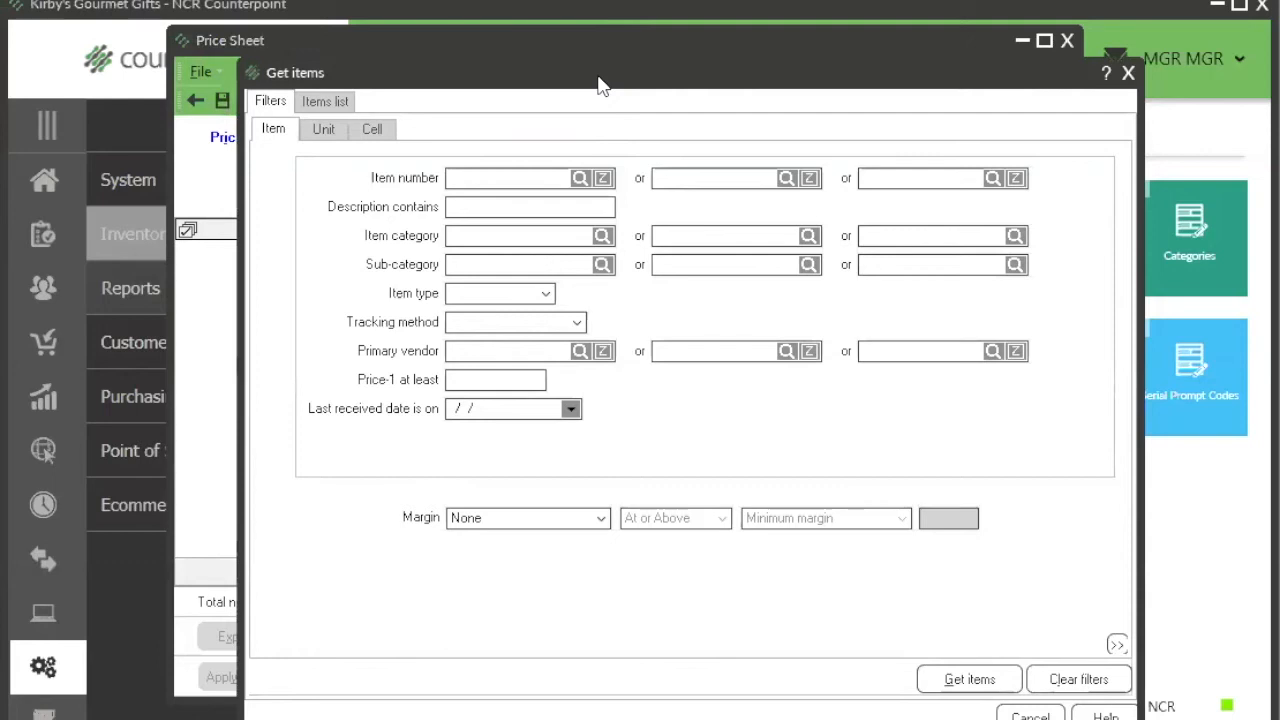
Step: Restrict the items to retrieve for the price sheet to item category GLASS, Glasses and Stemware
drag(598, 84, 533, 223)
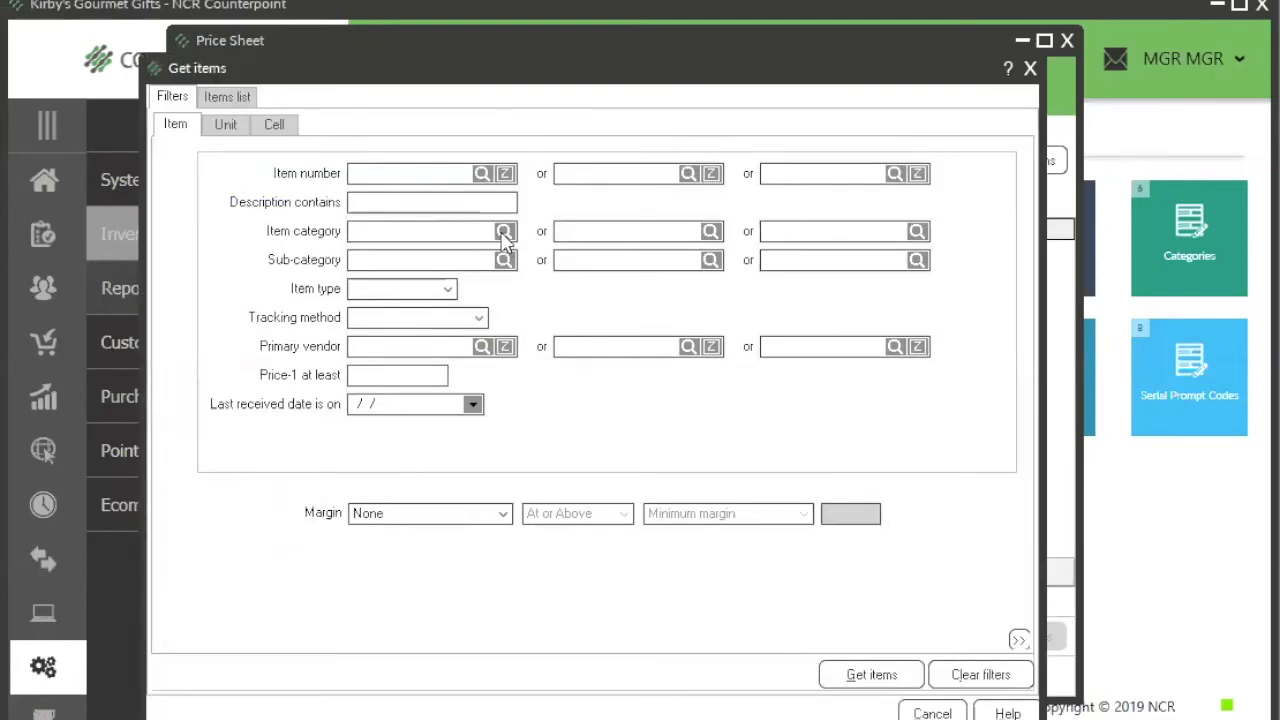
click(503, 232)
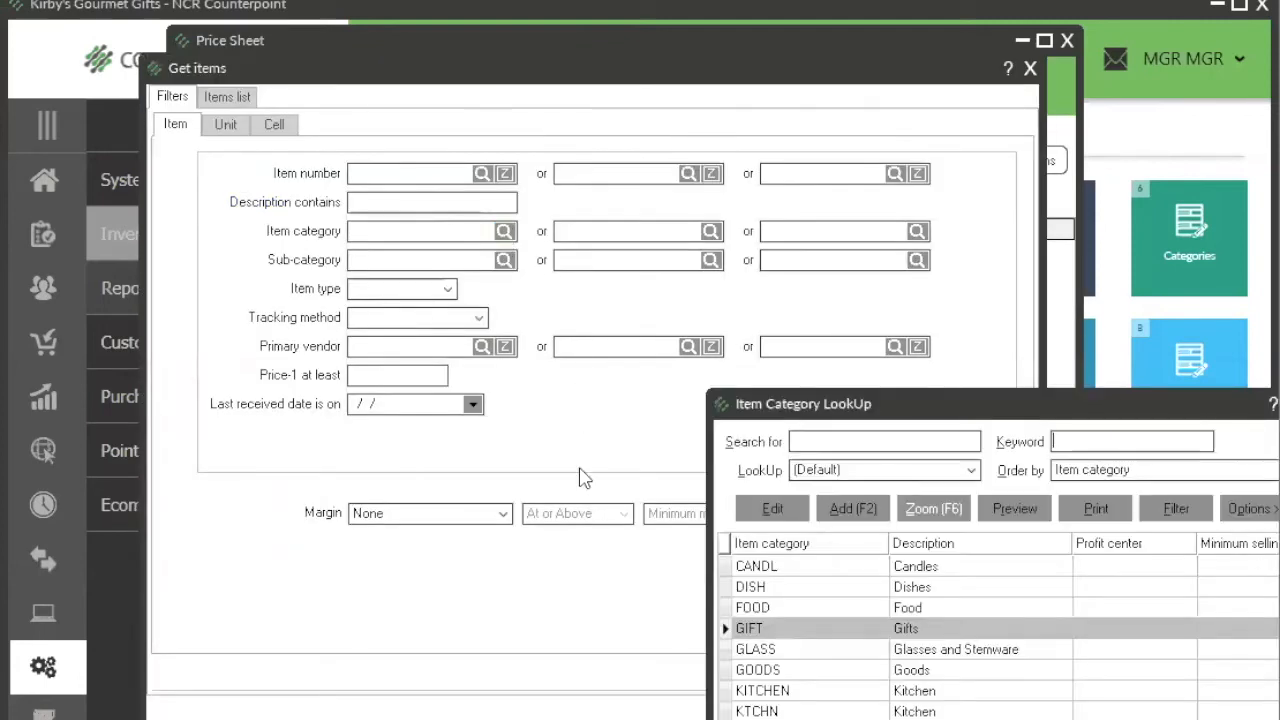
click(1030, 650)
key(Return)
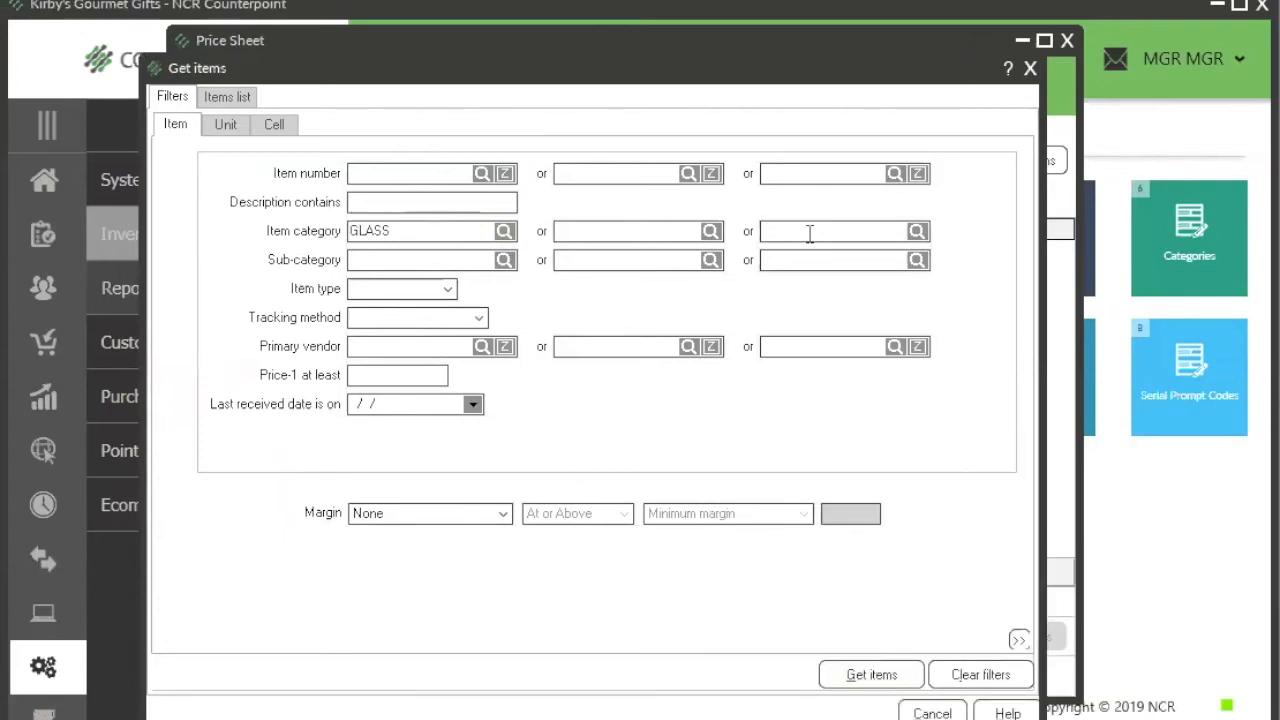
Step: Examine the item filter as an editable list of conditions and return to the simple filter fields
right_click(743, 388)
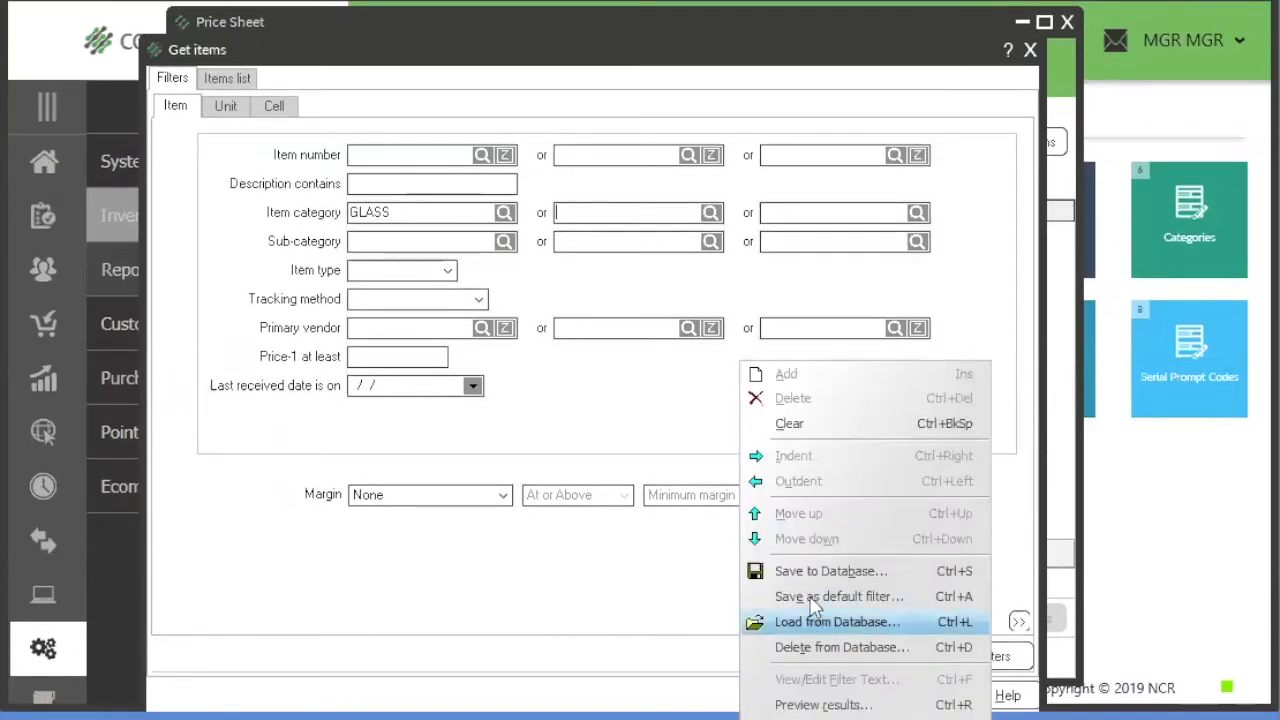
click(816, 716)
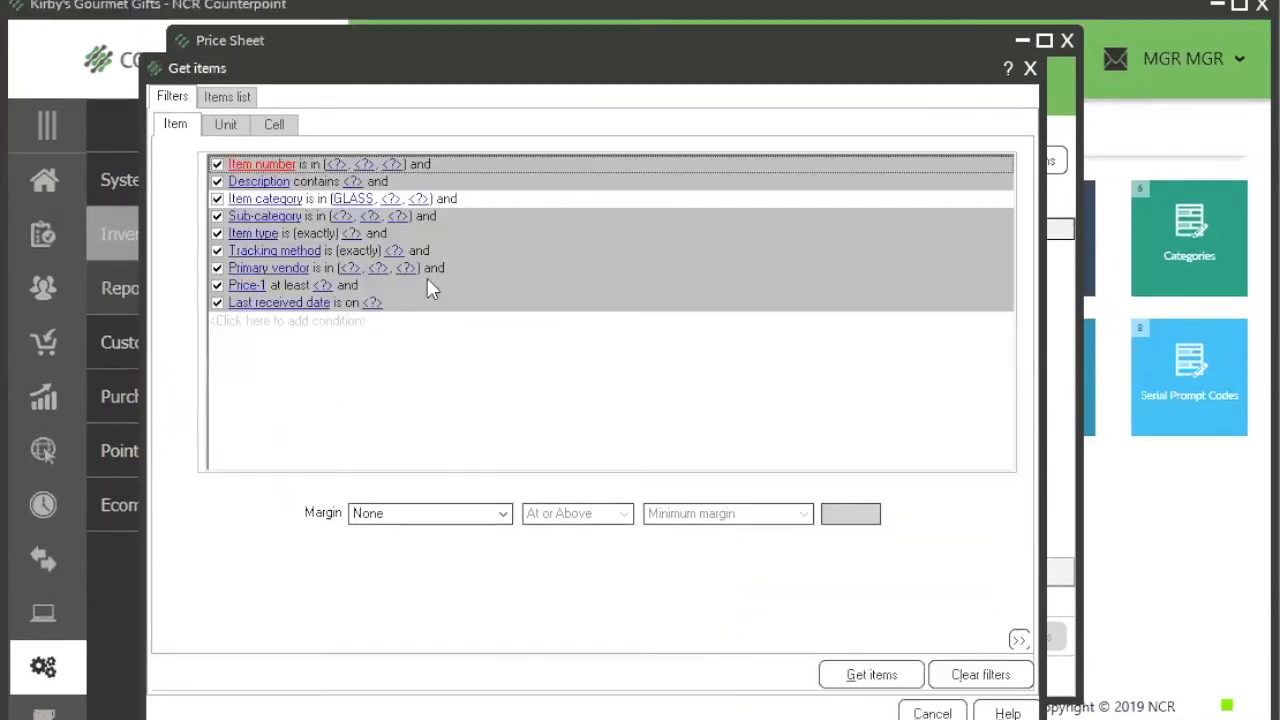
right_click(449, 380)
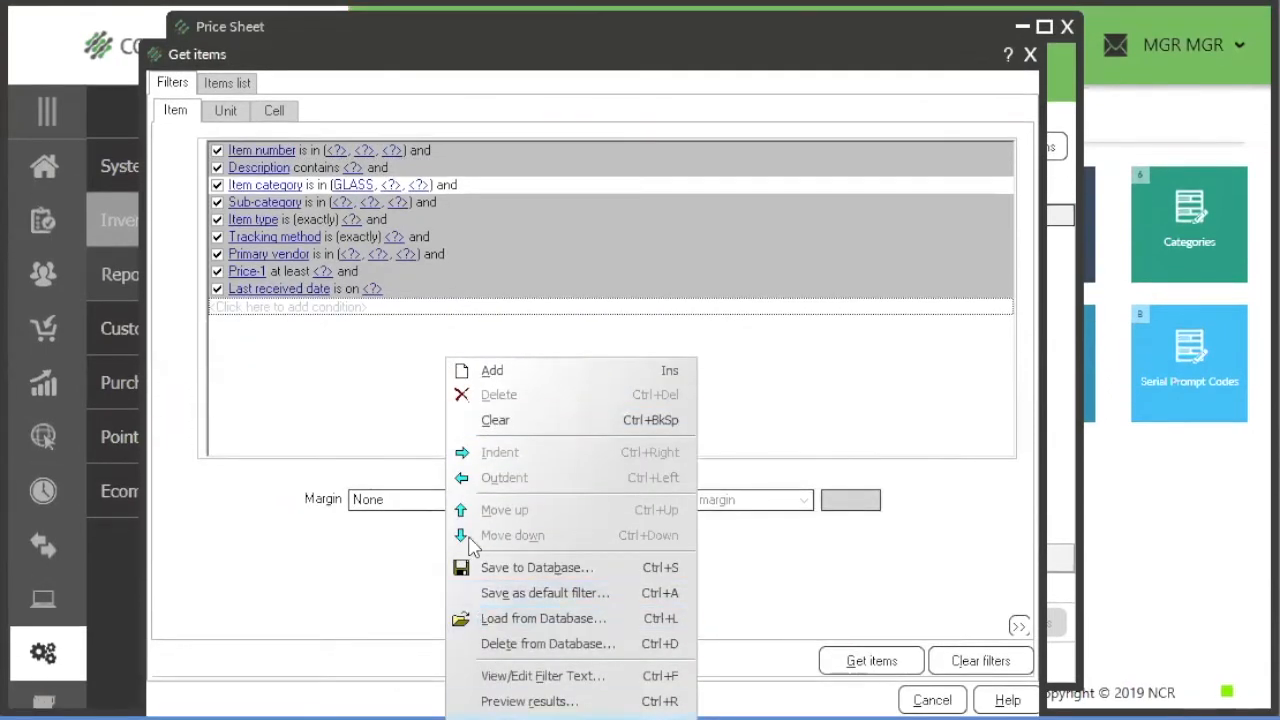
click(482, 716)
Step: Narrow the item filter further to sub-category CRSTL, Crystal
click(505, 246)
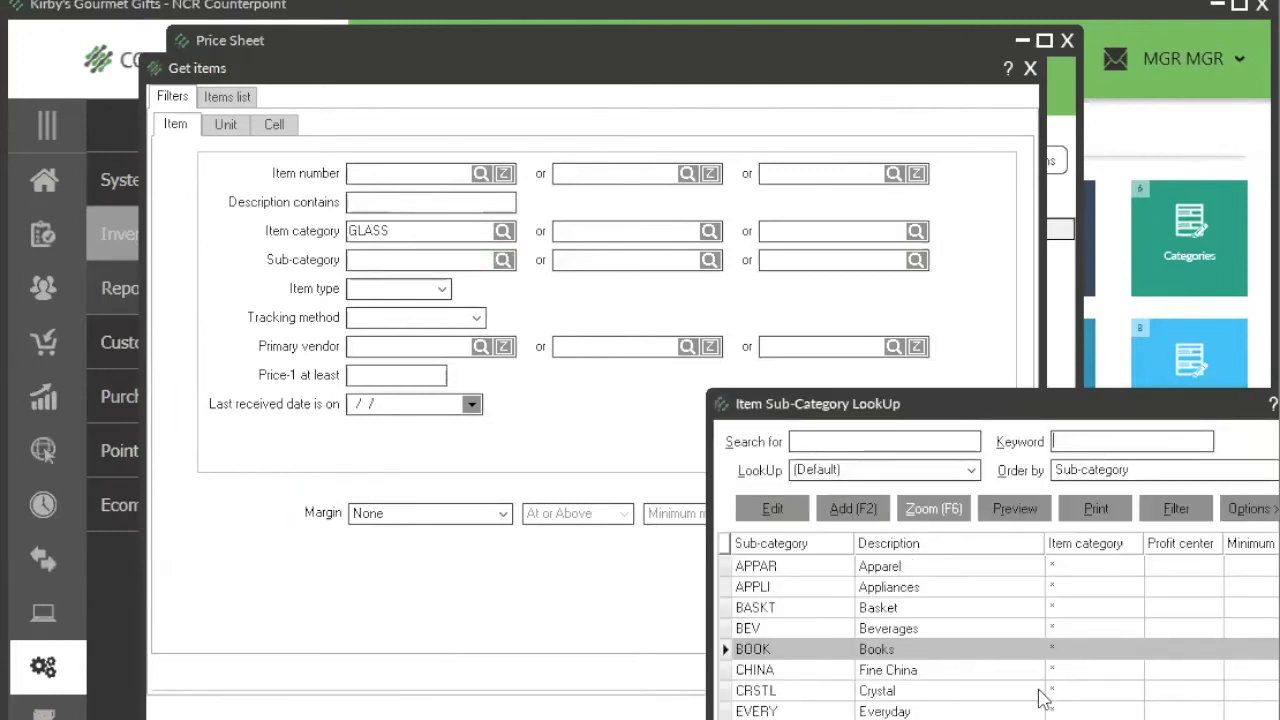
click(943, 692)
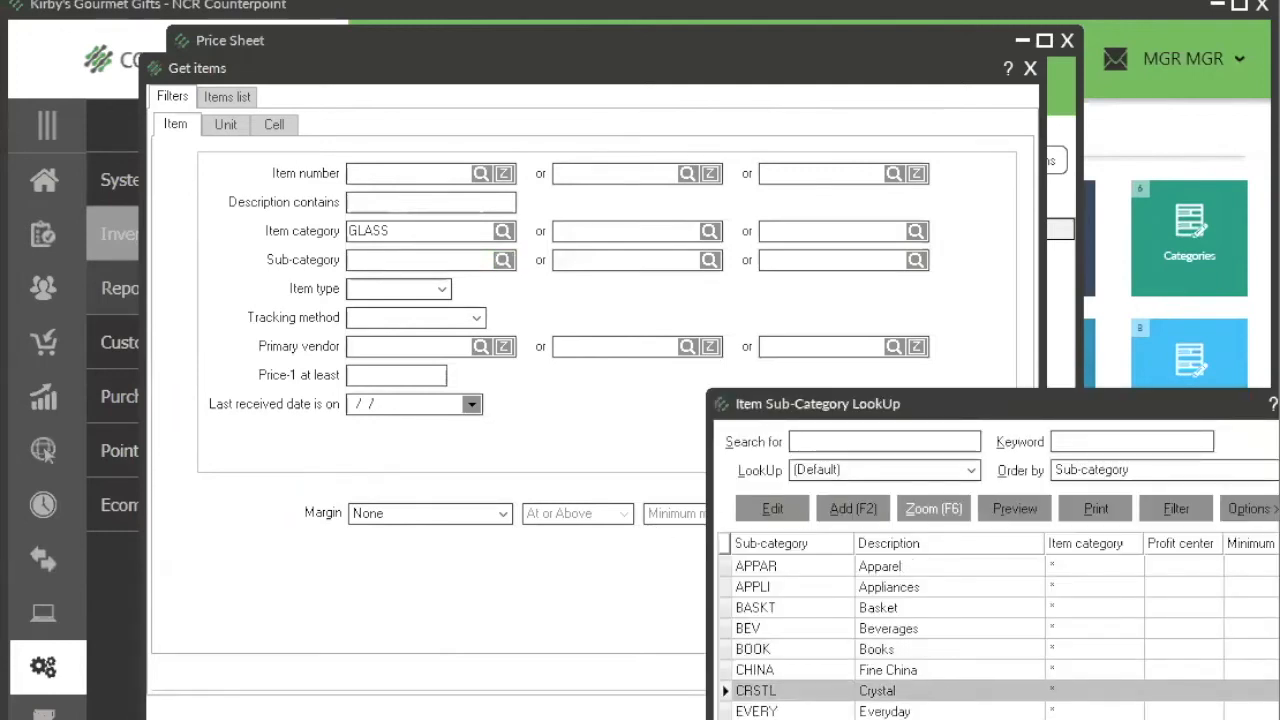
key(Return)
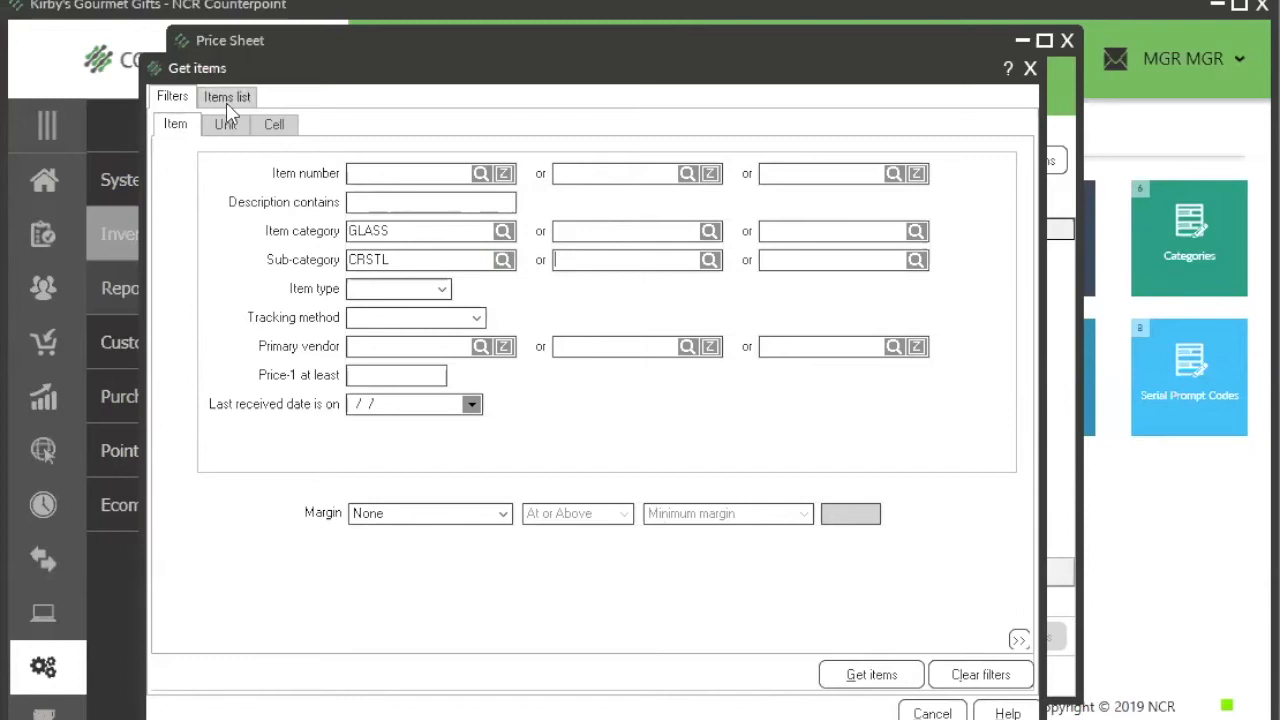
Step: Review the Unit filter options for retrieving items and return to the Item filters
click(234, 128)
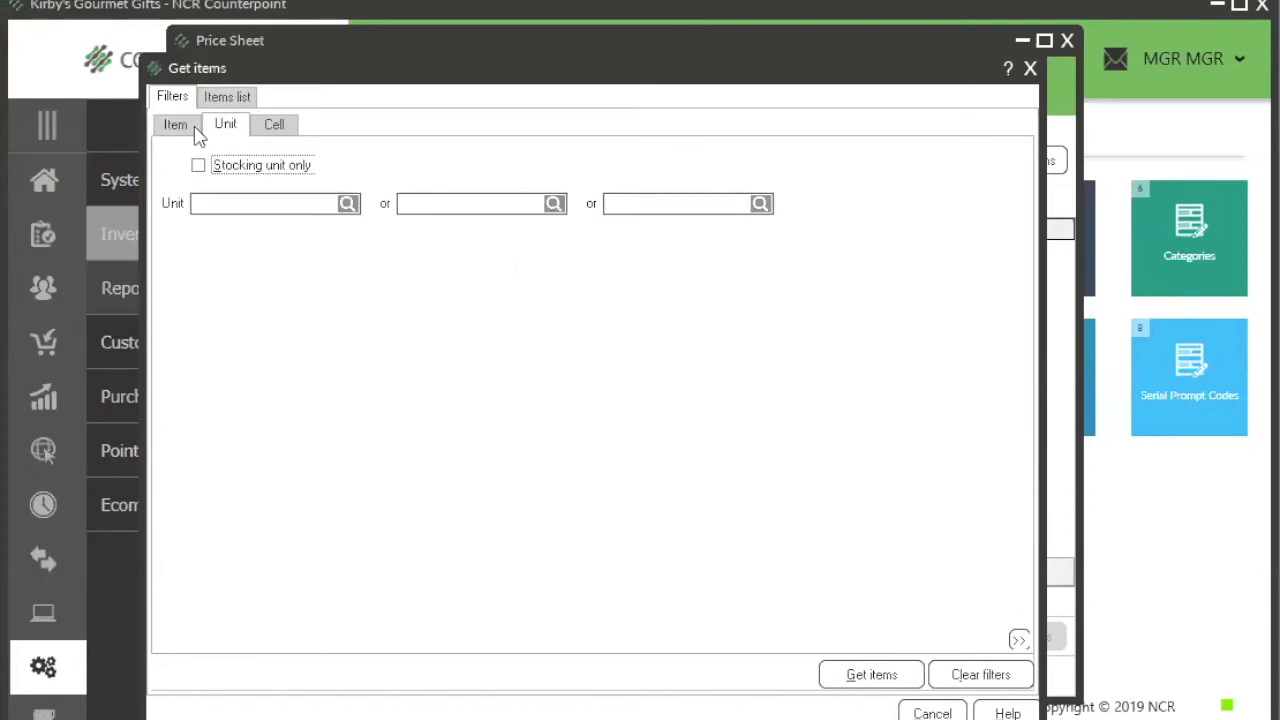
click(197, 134)
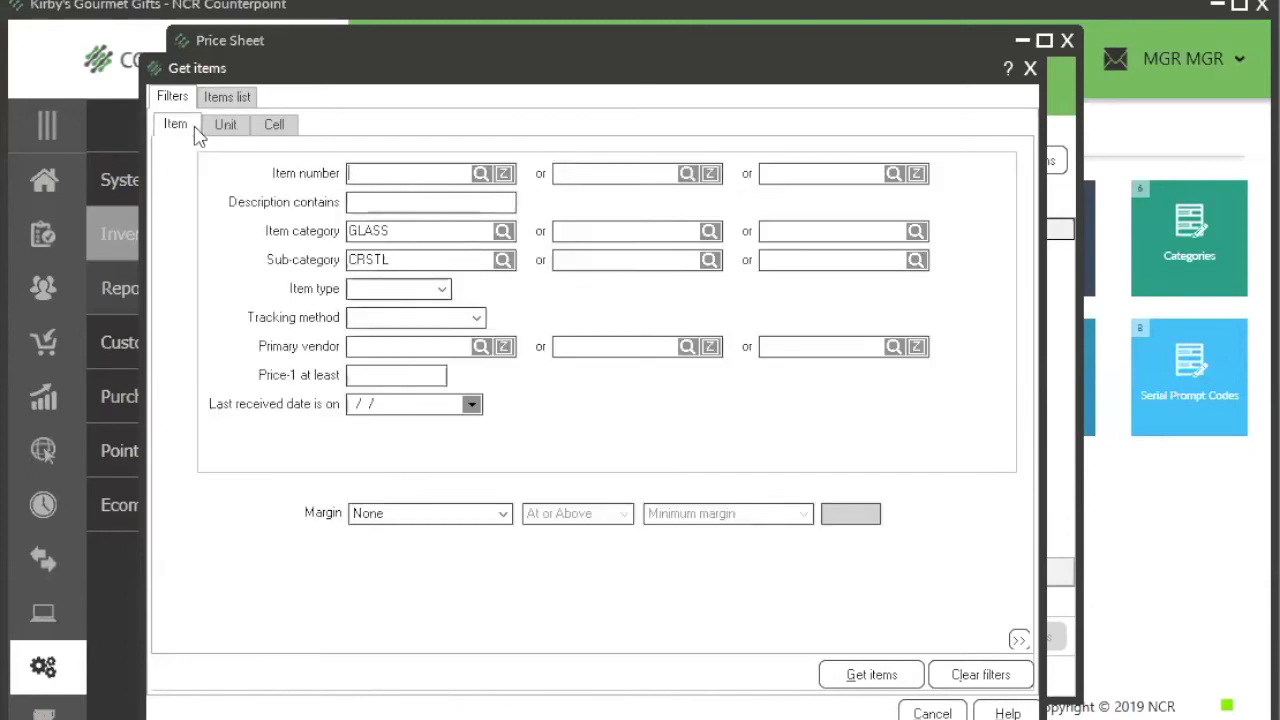
click(232, 126)
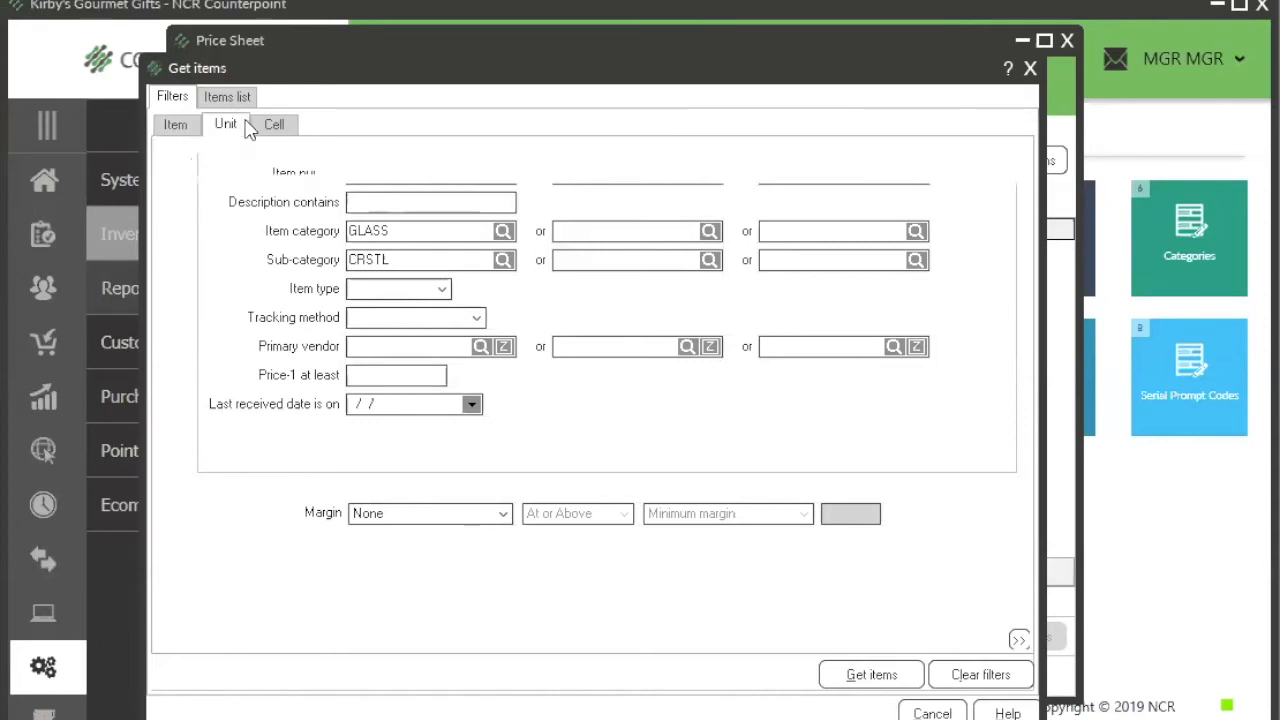
click(176, 127)
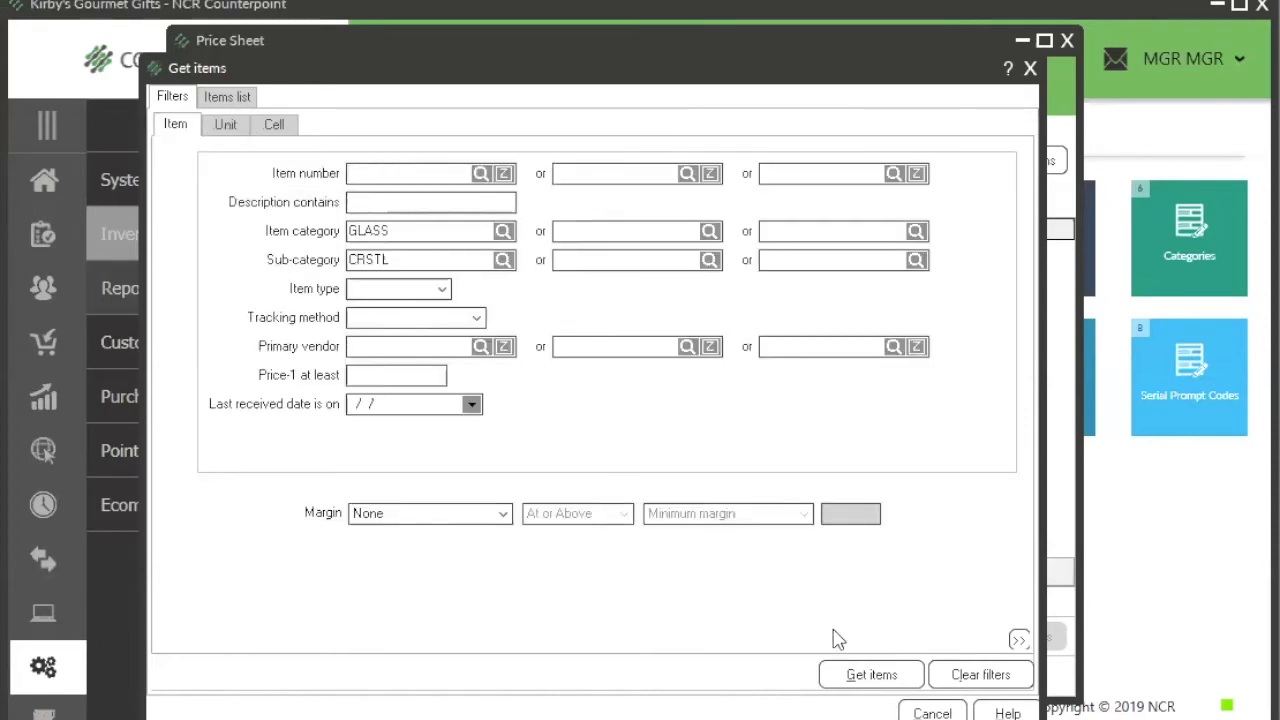
Step: Retrieve the filtered items and select the price lines for MISC-050 Crystal Berry Bowls and MISC-051 Etched Decanter
click(852, 677)
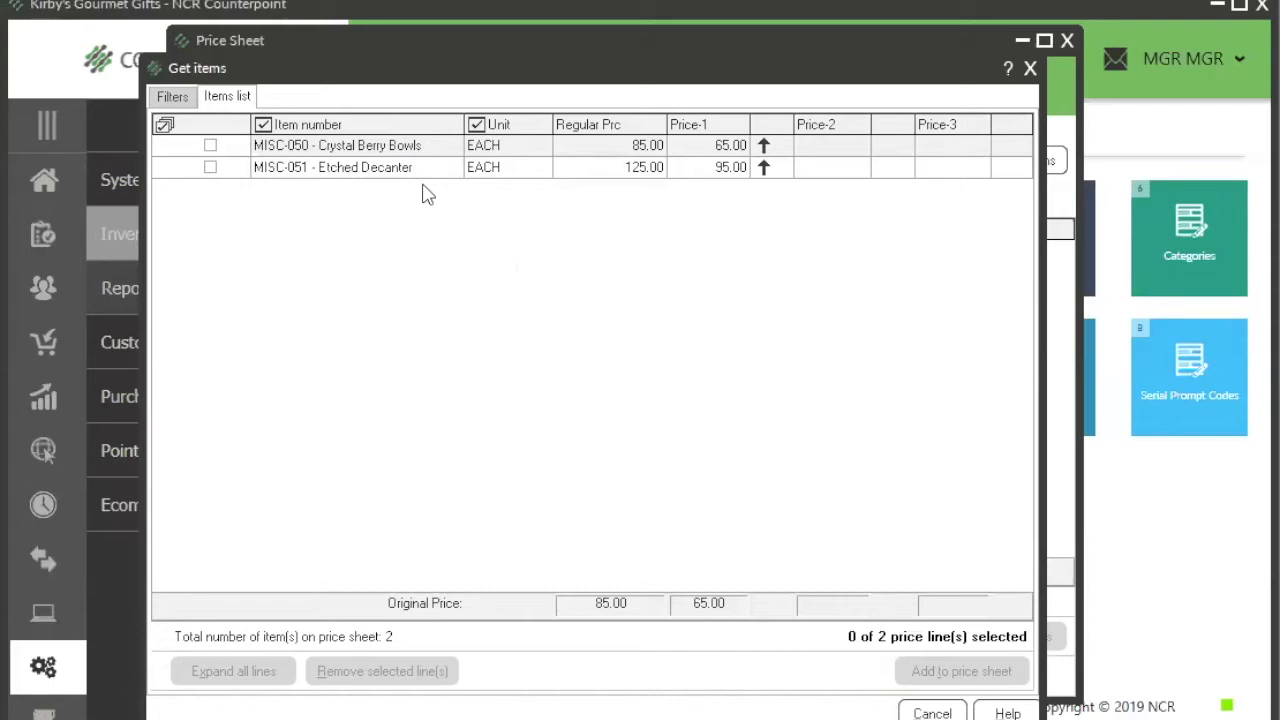
click(163, 125)
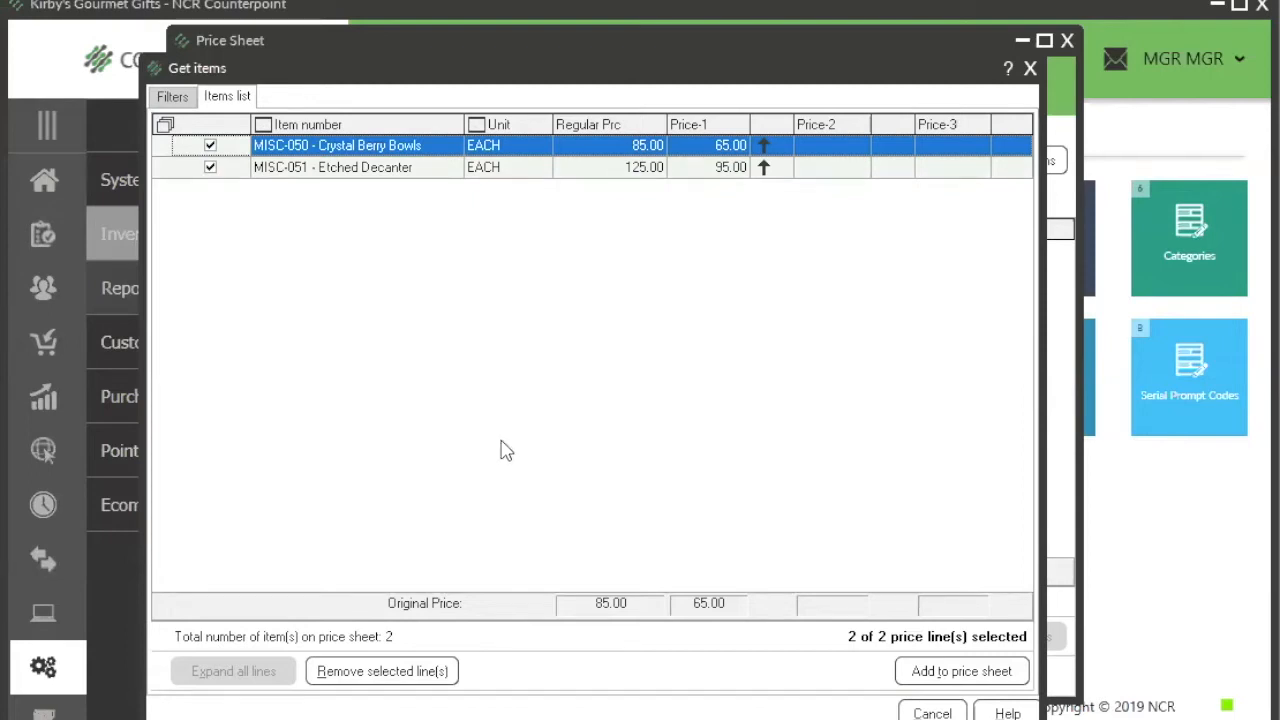
click(165, 127)
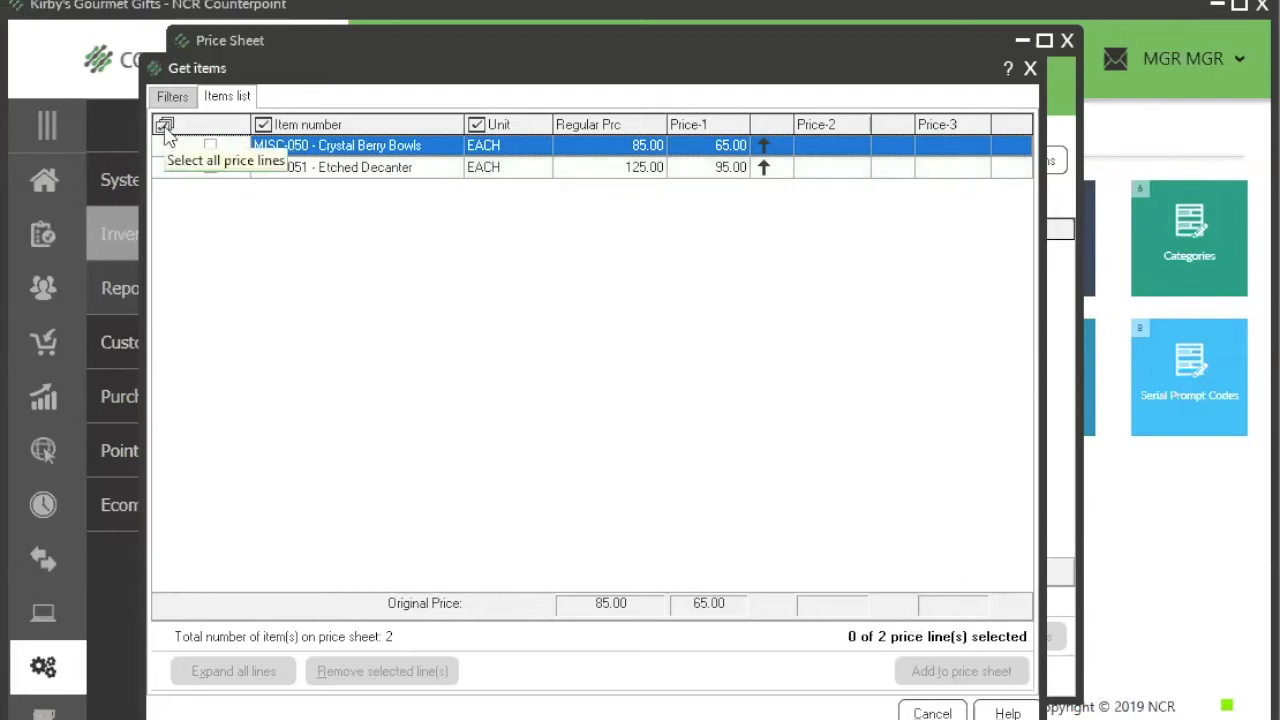
click(165, 128)
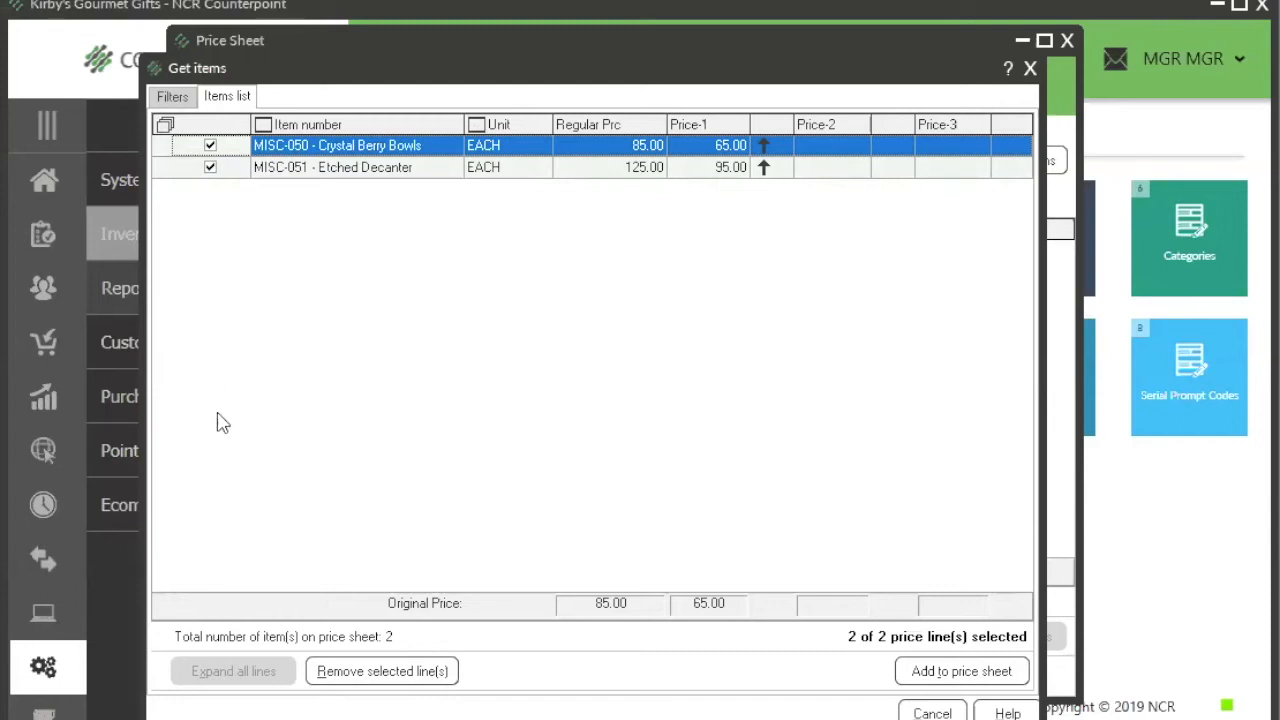
click(210, 145)
click(210, 167)
click(210, 145)
click(210, 167)
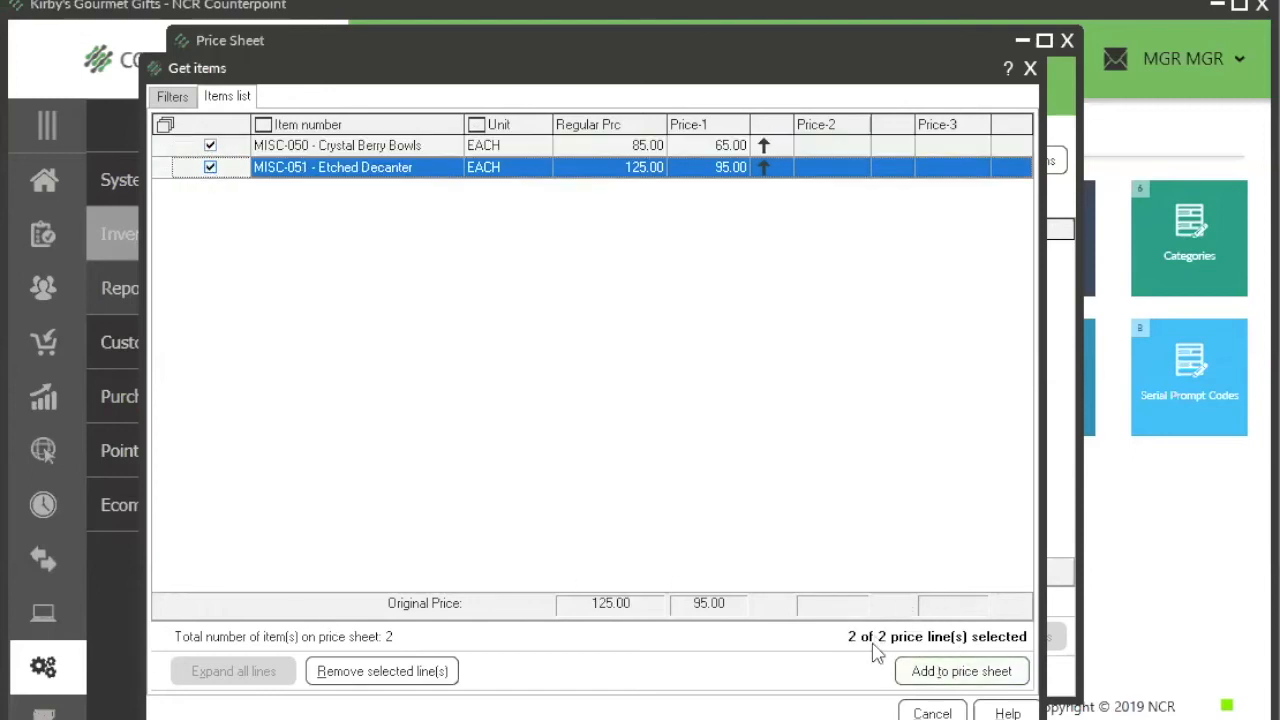
Step: Add the two selected items to the price sheet and set the regular price of MISC-050 Crystal Berry Bowls to 95
click(961, 671)
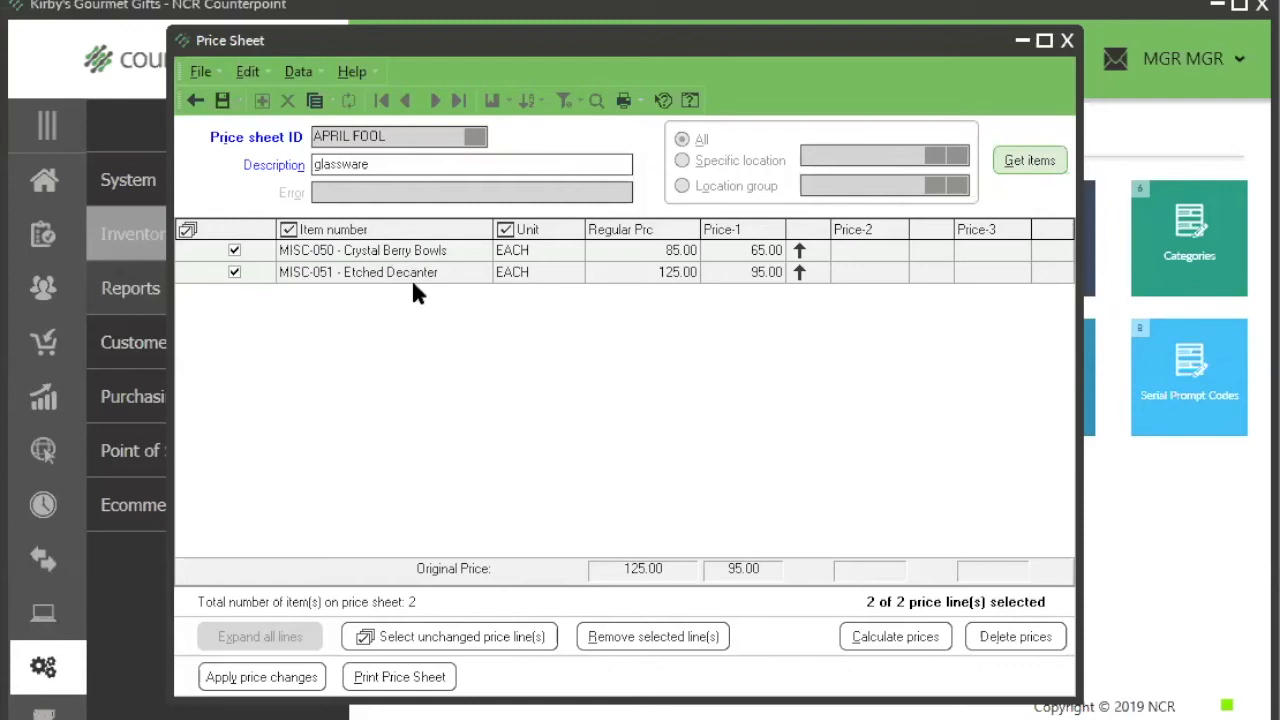
click(646, 255)
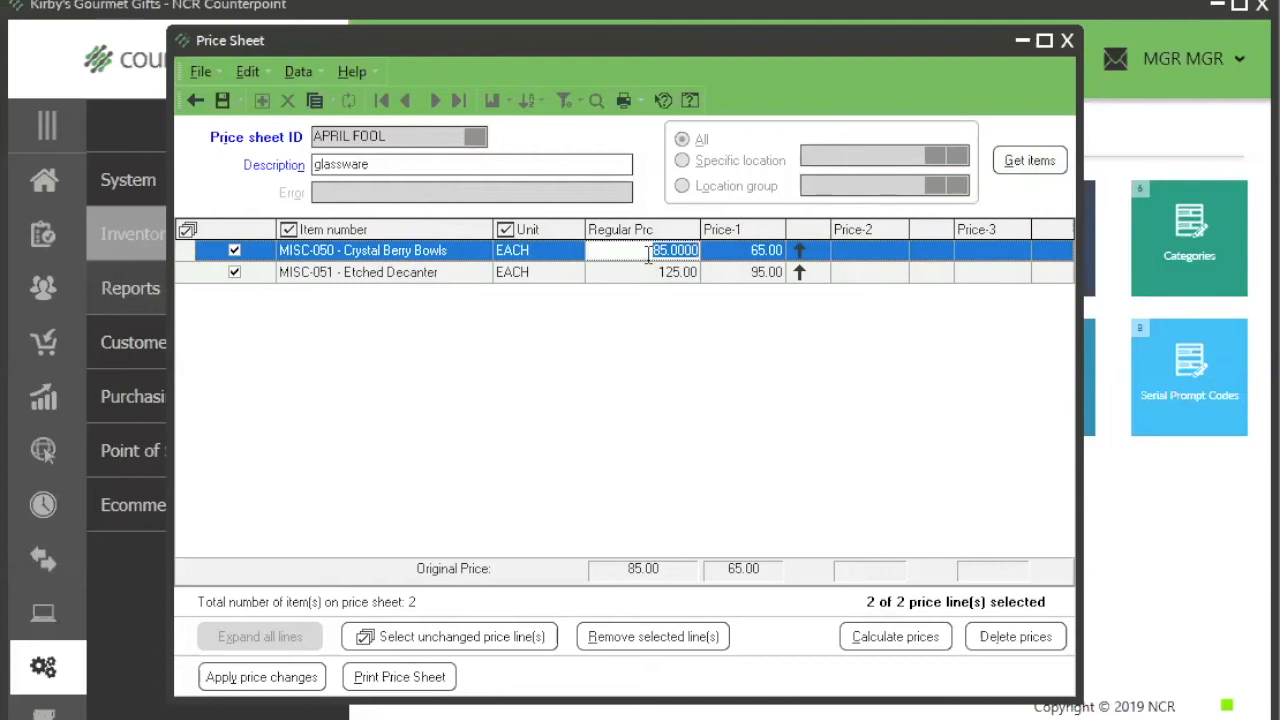
text(95)
key(Tab)
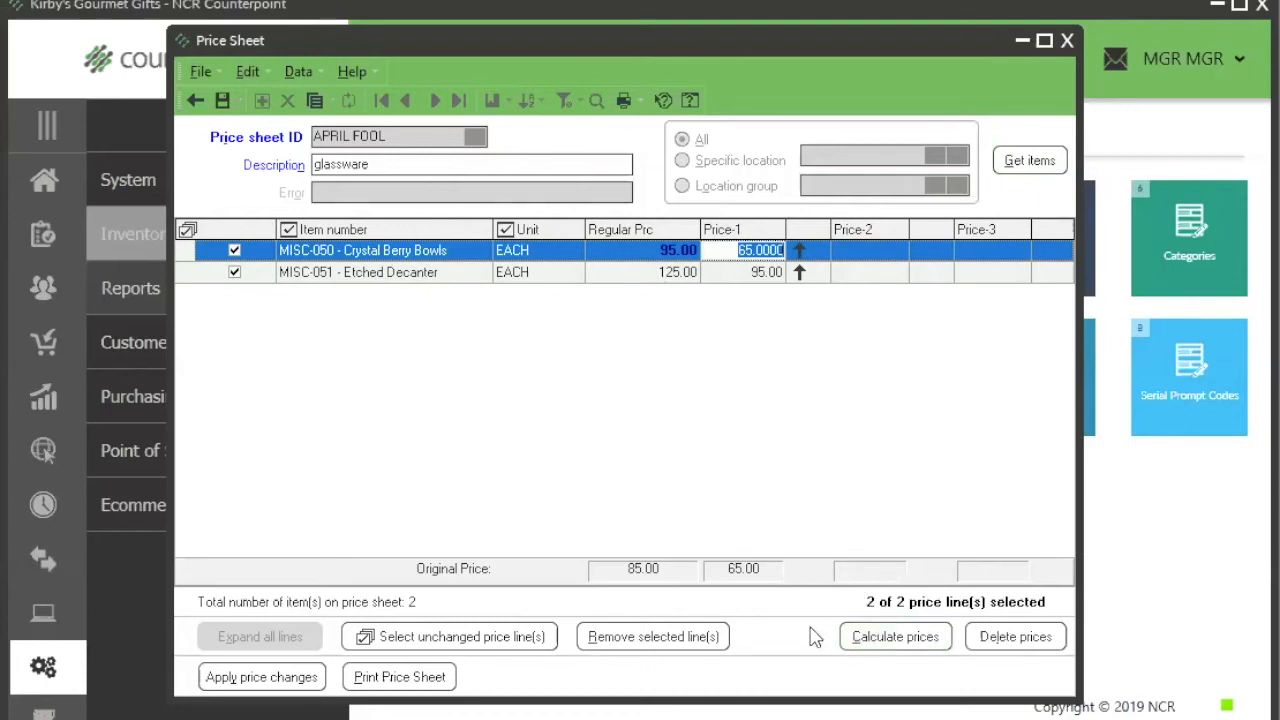
Step: Open the price calculator for the selected lines and choose Price-2 as the price to set
click(912, 640)
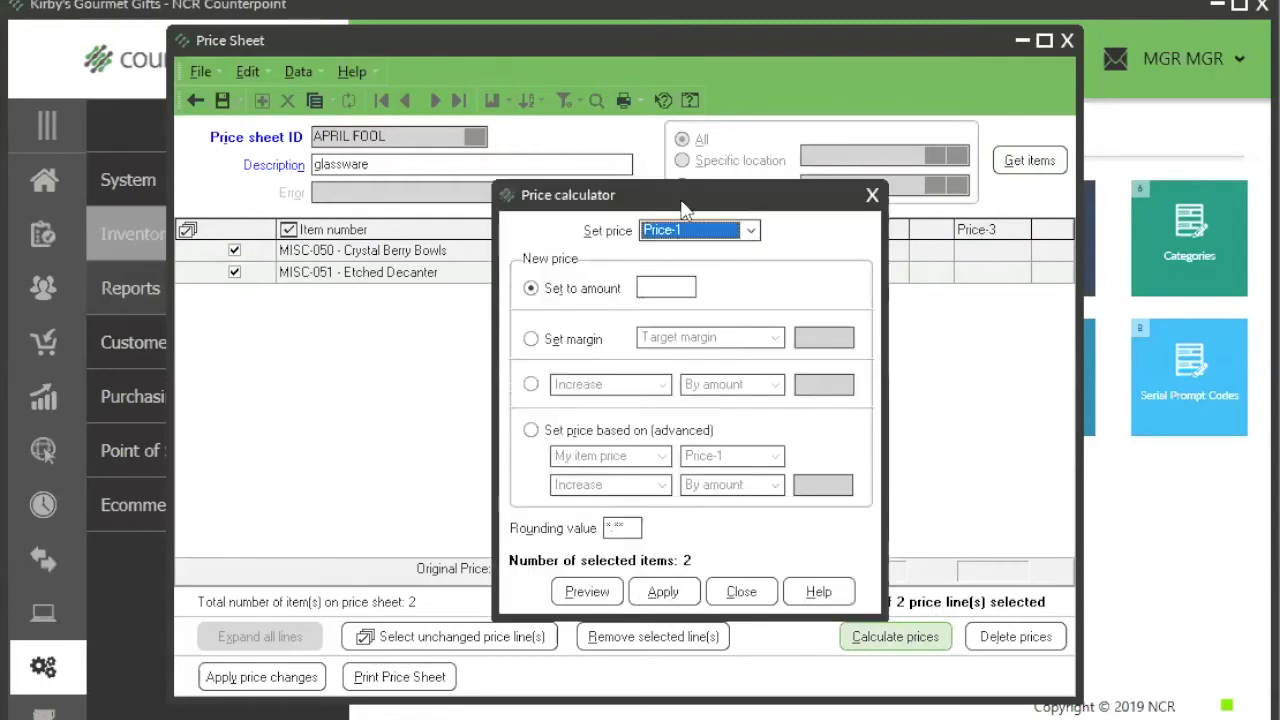
drag(683, 208, 667, 162)
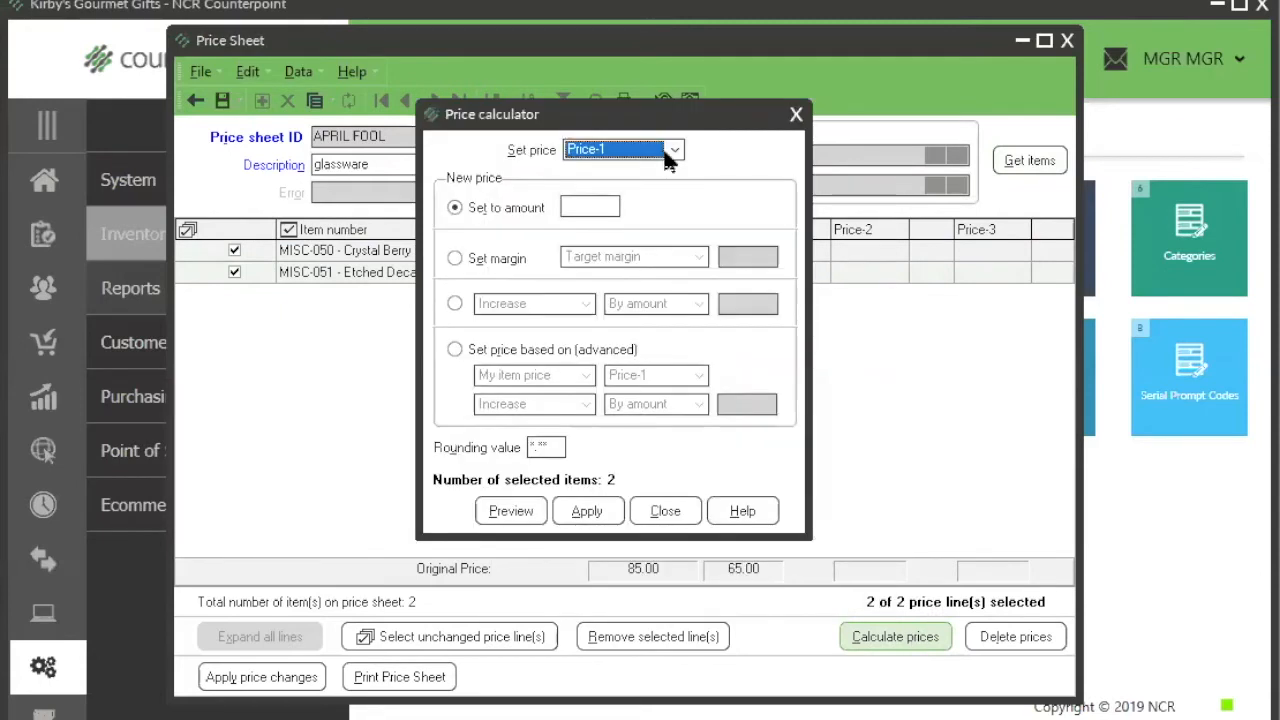
click(672, 153)
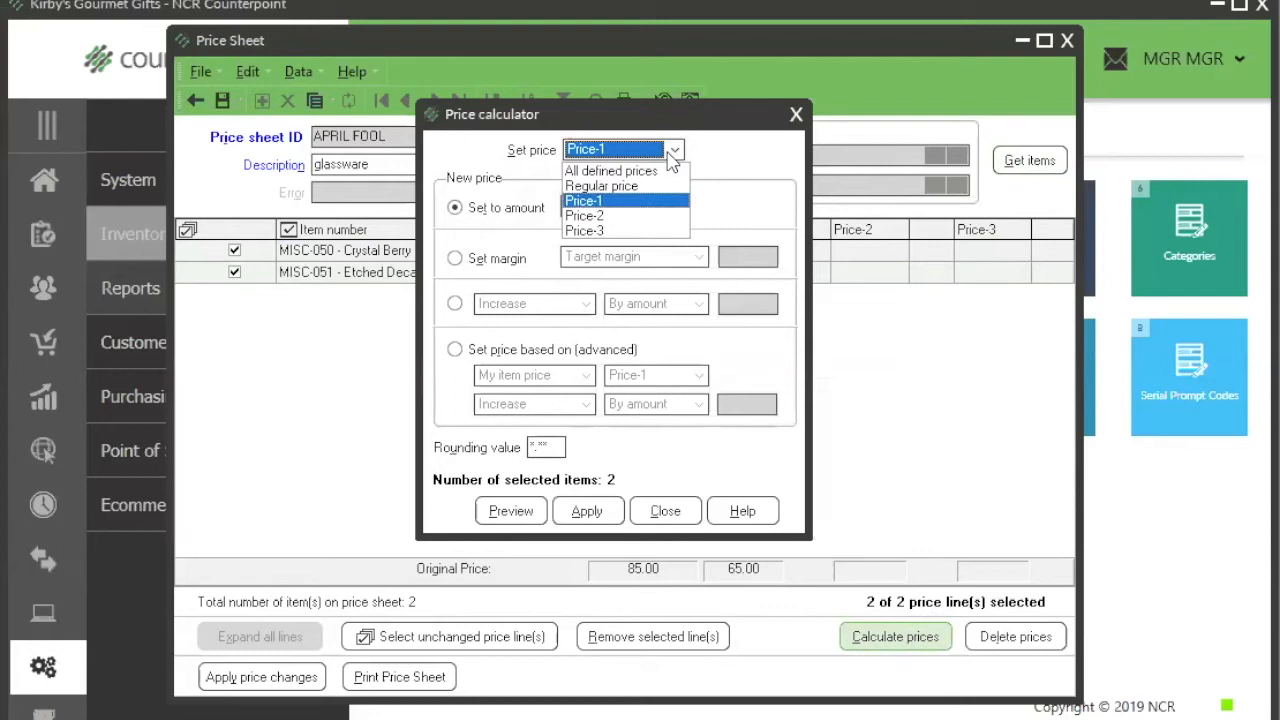
click(607, 220)
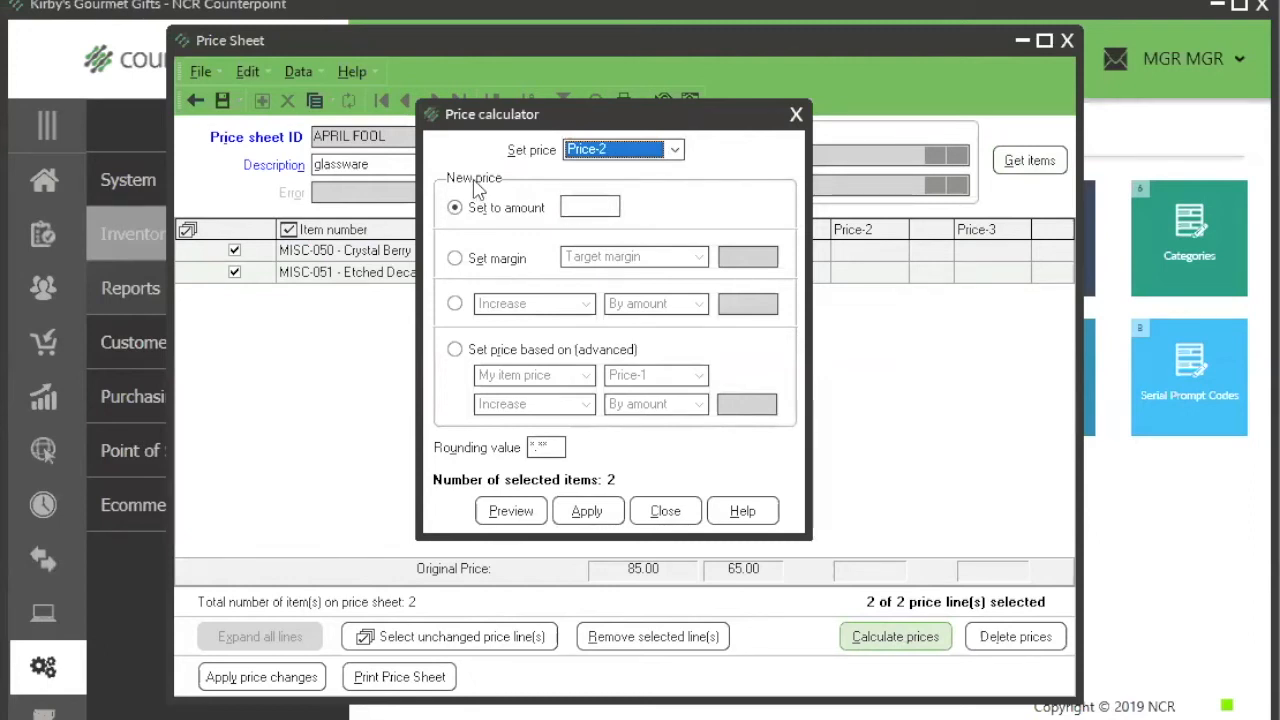
Step: Examine the calculator's set-to-amount, margin, and increase or decrease options for the new price
click(578, 207)
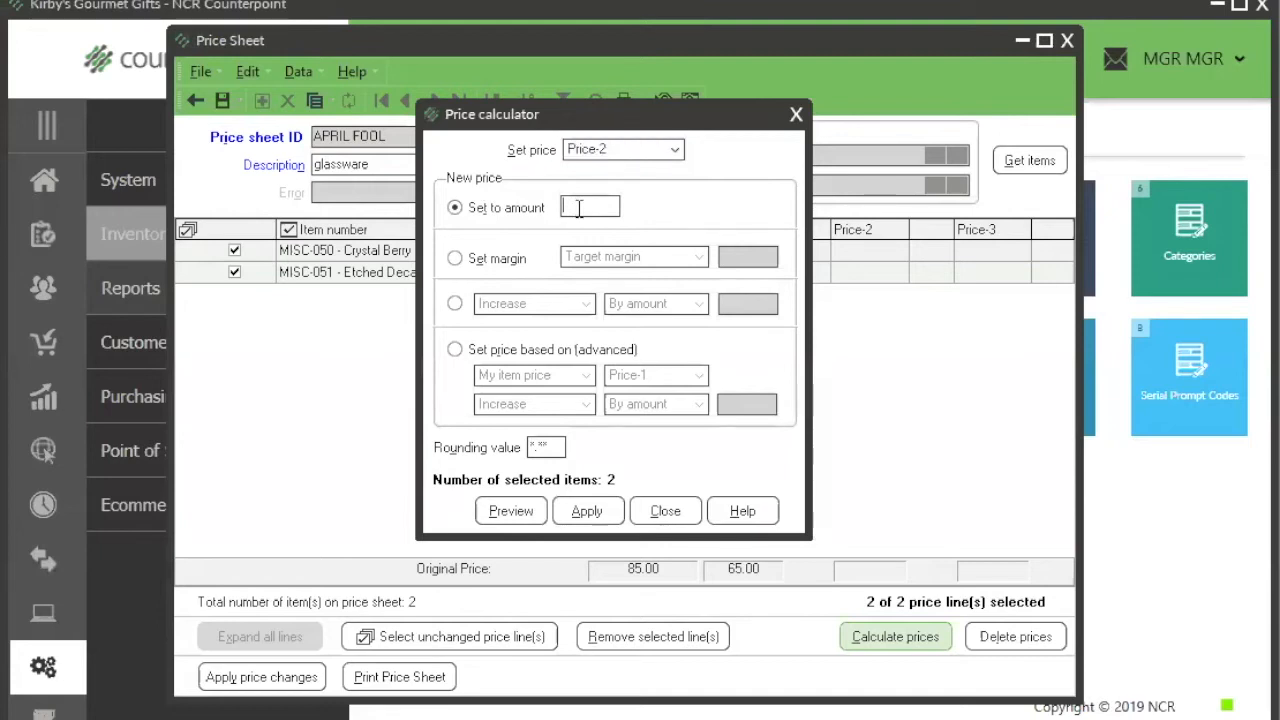
click(488, 259)
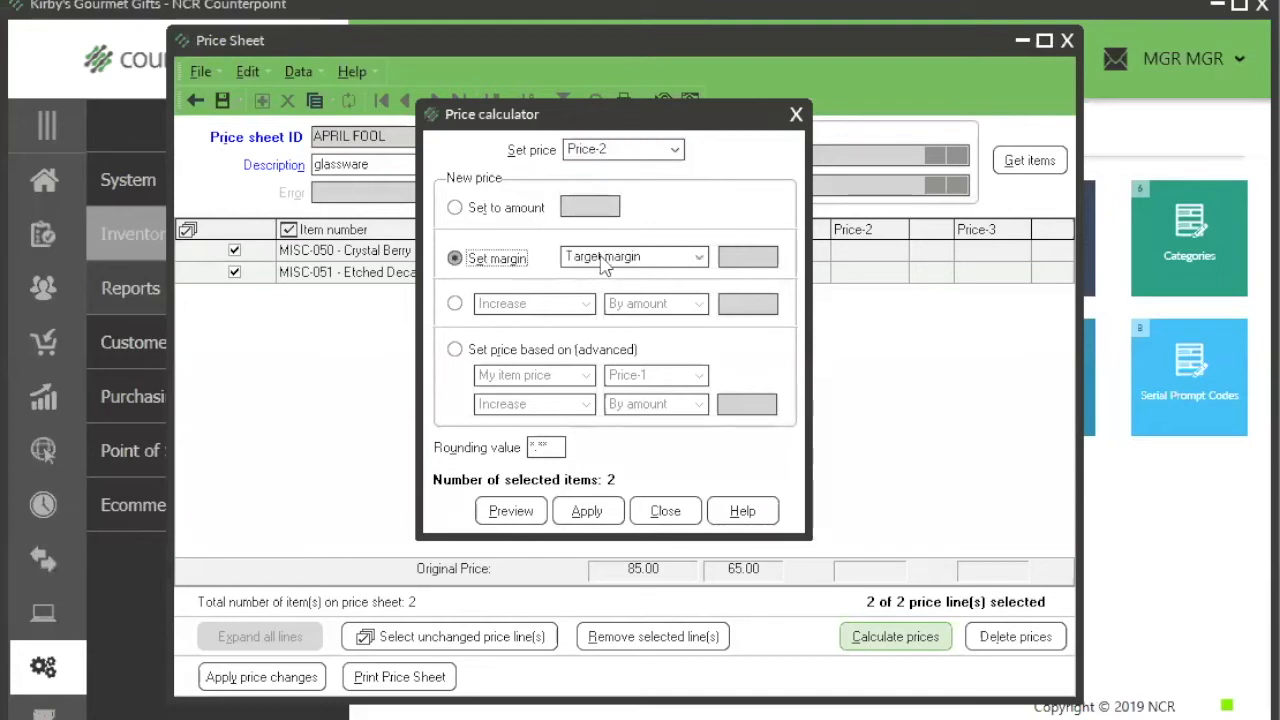
click(697, 258)
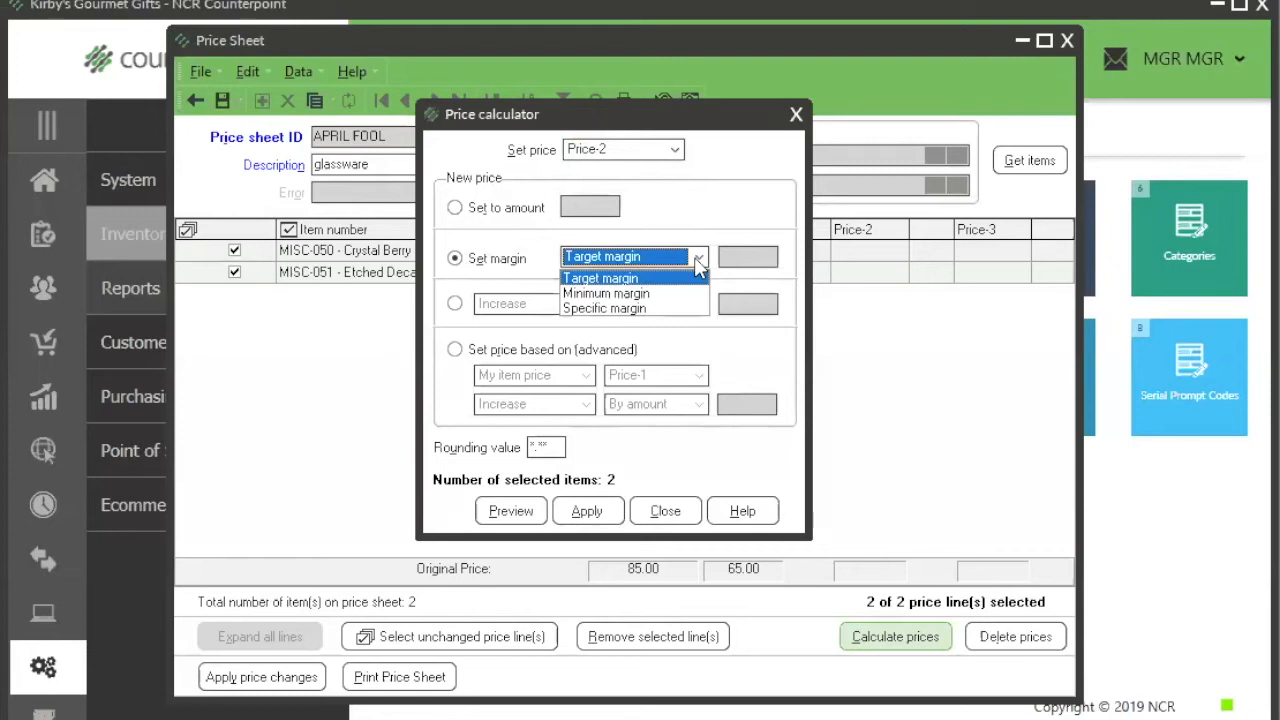
click(455, 304)
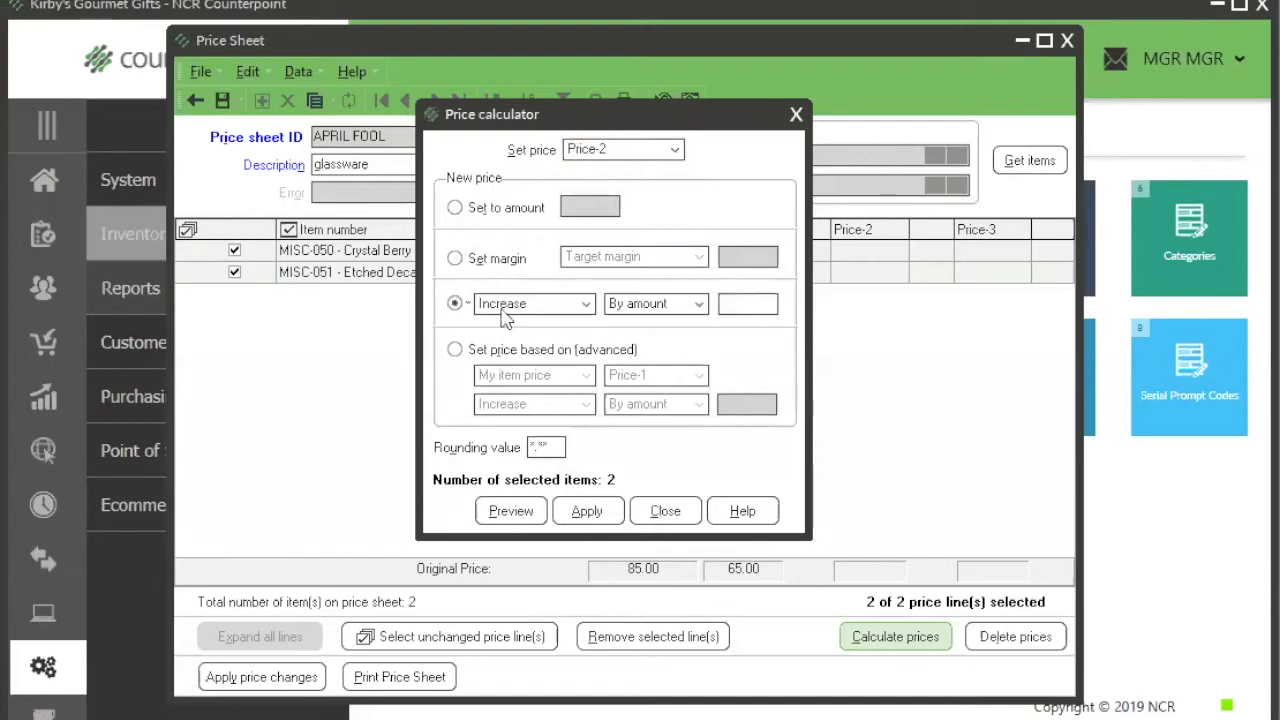
click(587, 304)
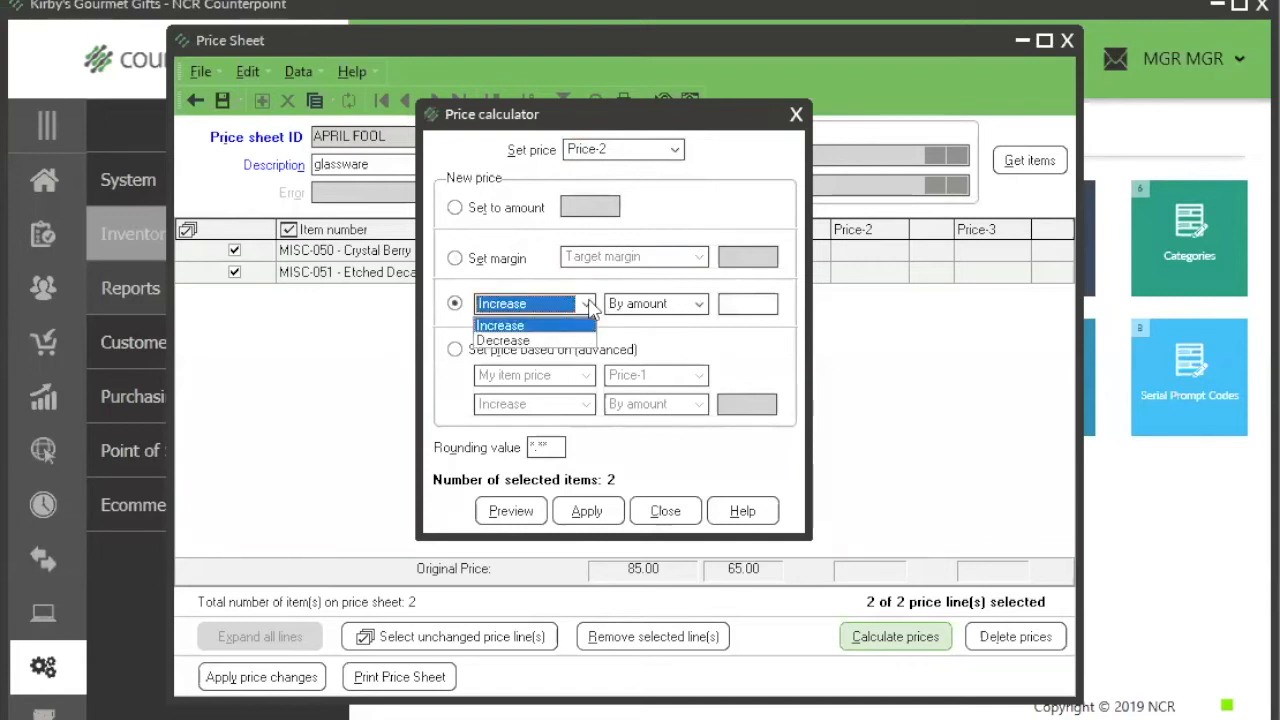
click(655, 308)
click(699, 304)
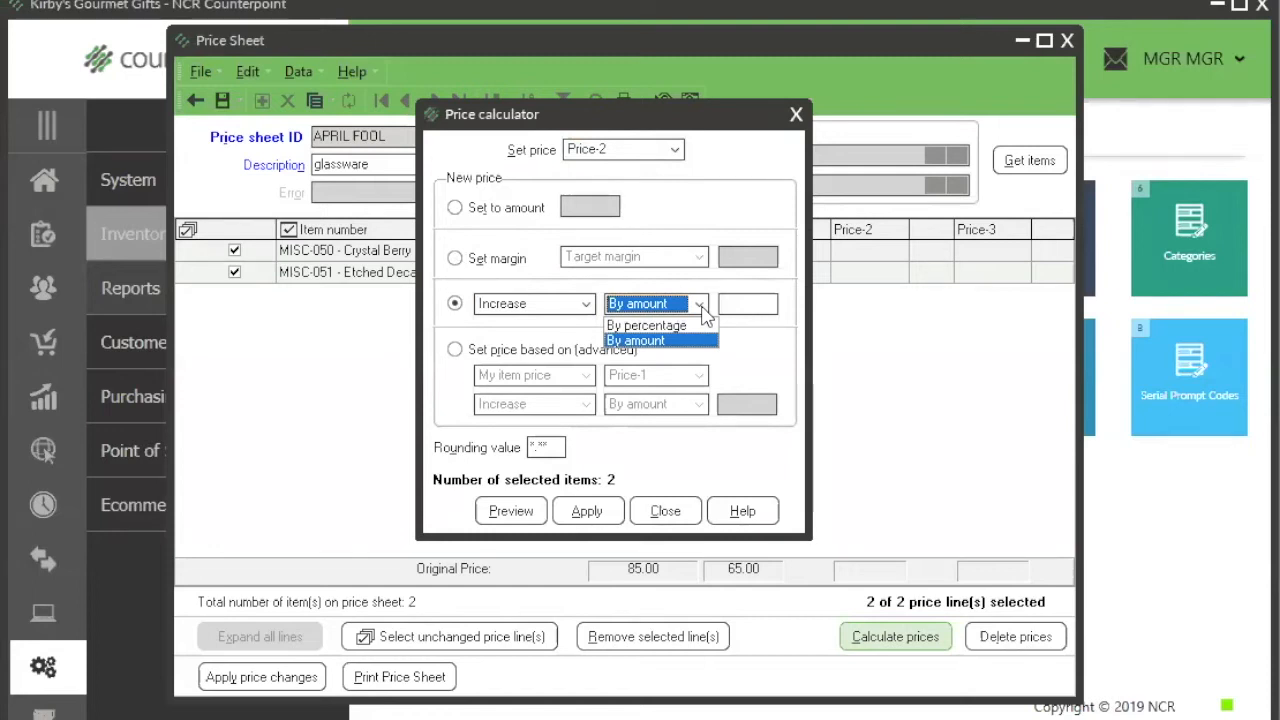
click(703, 106)
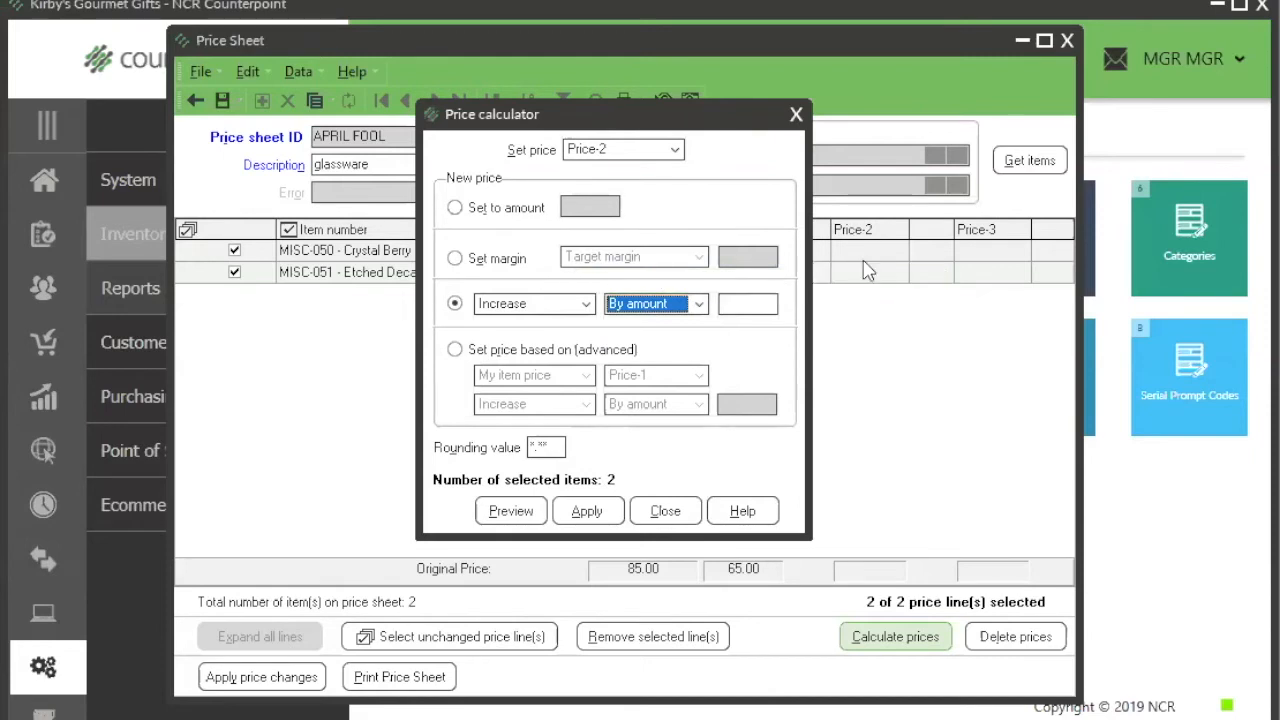
Step: Compare the advanced price-based adjustment choices with the plain increase by amount or percentage choices
click(454, 349)
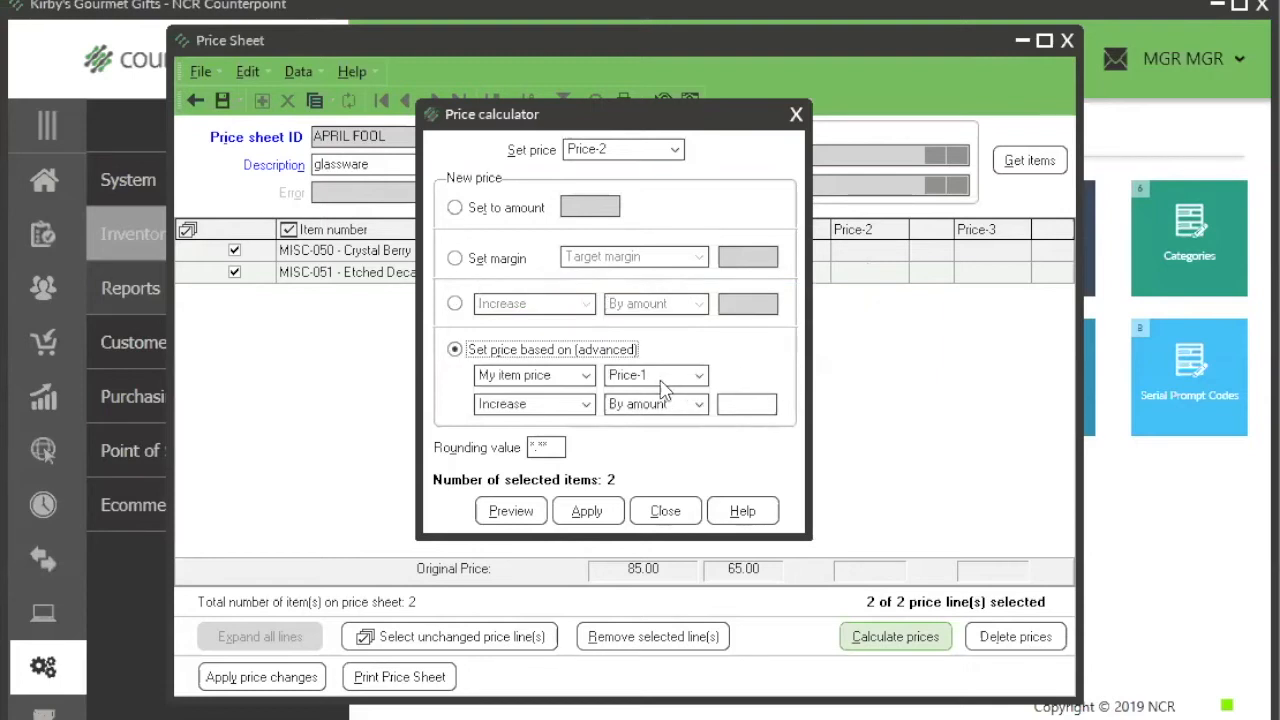
click(586, 410)
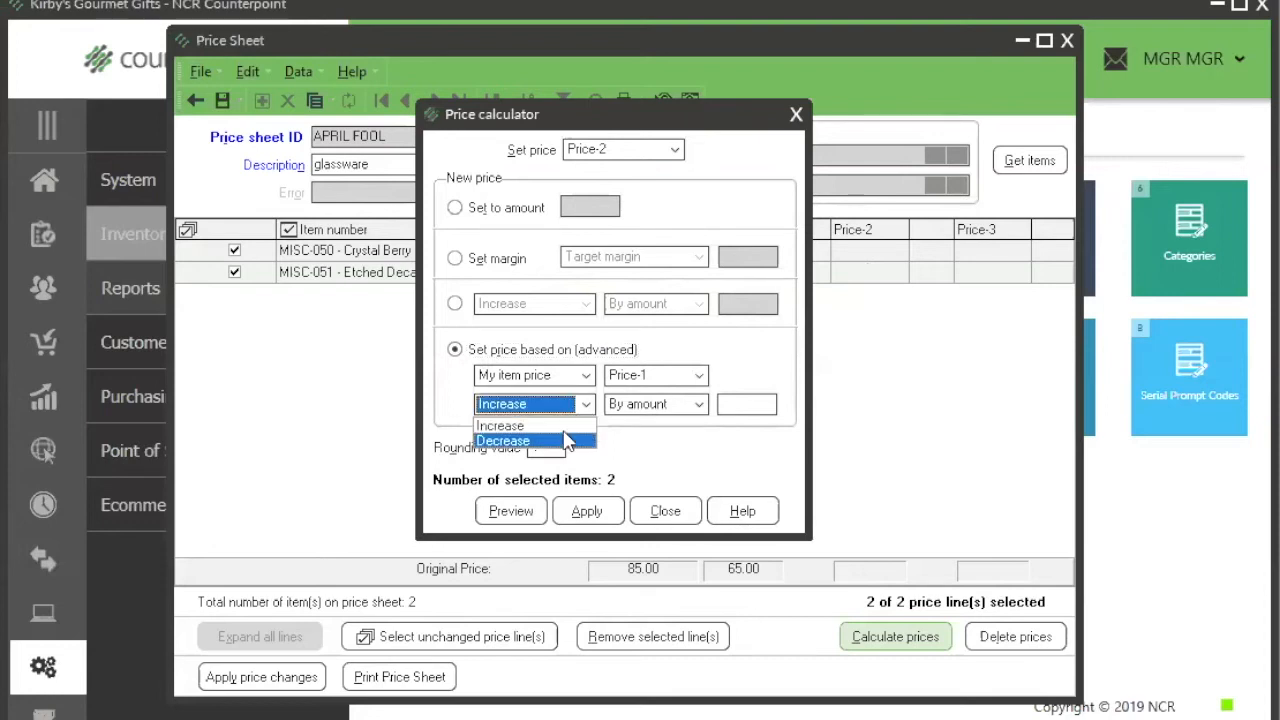
click(628, 426)
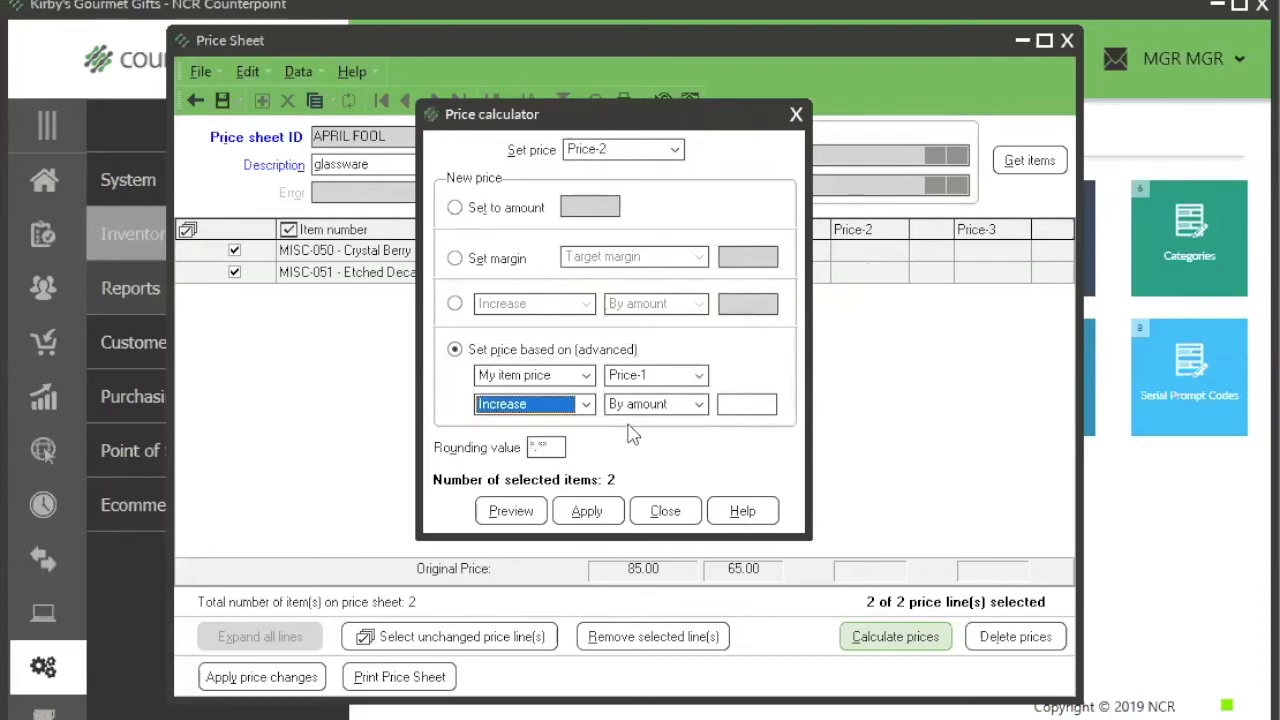
click(455, 303)
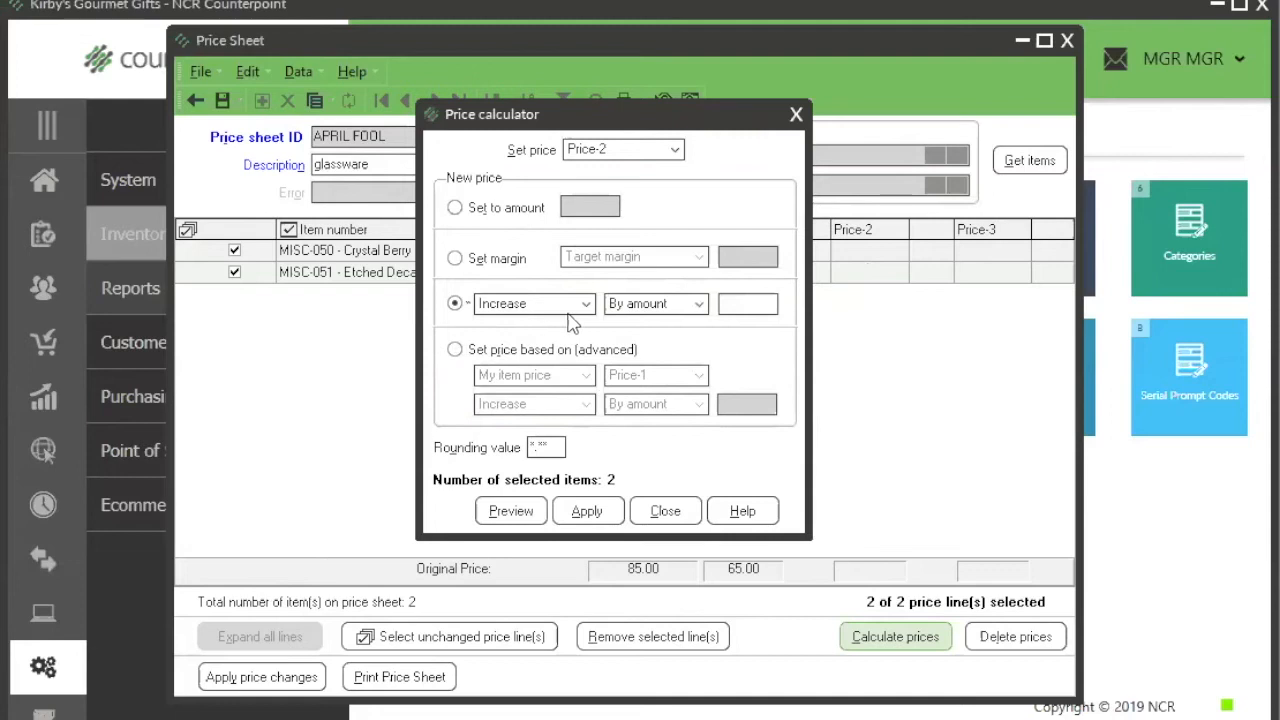
click(700, 305)
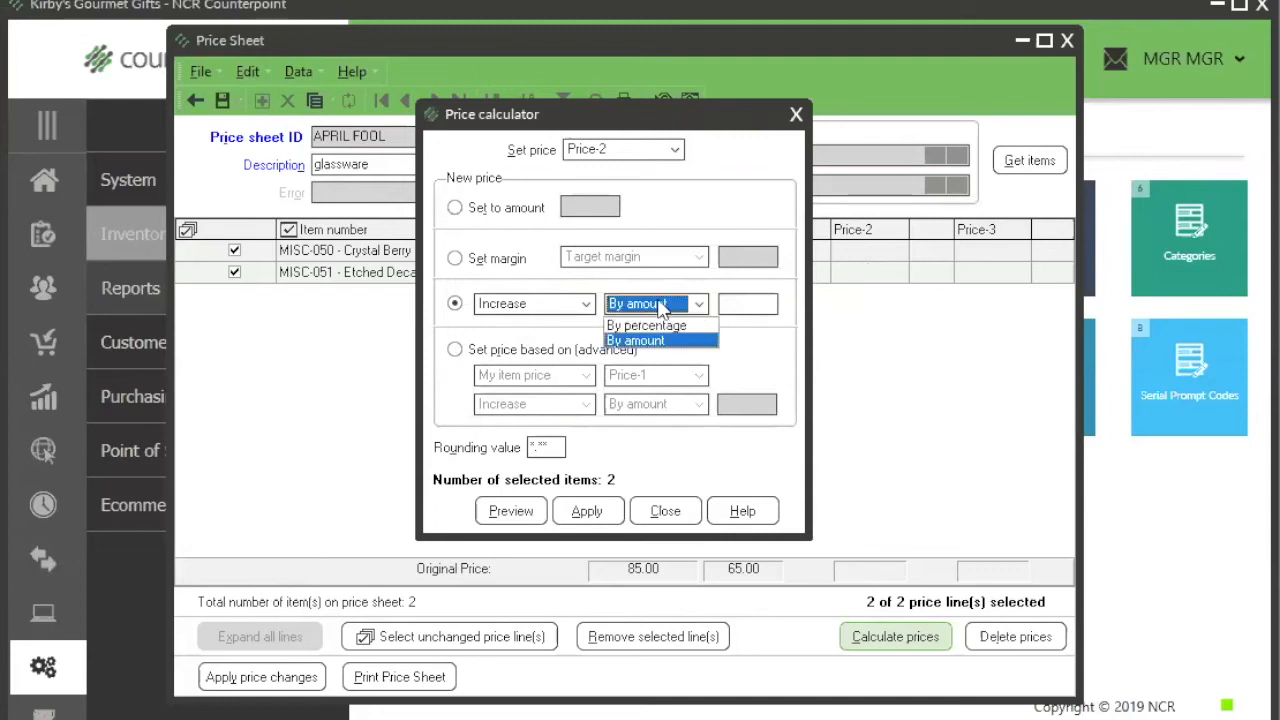
click(590, 305)
click(590, 305)
click(594, 310)
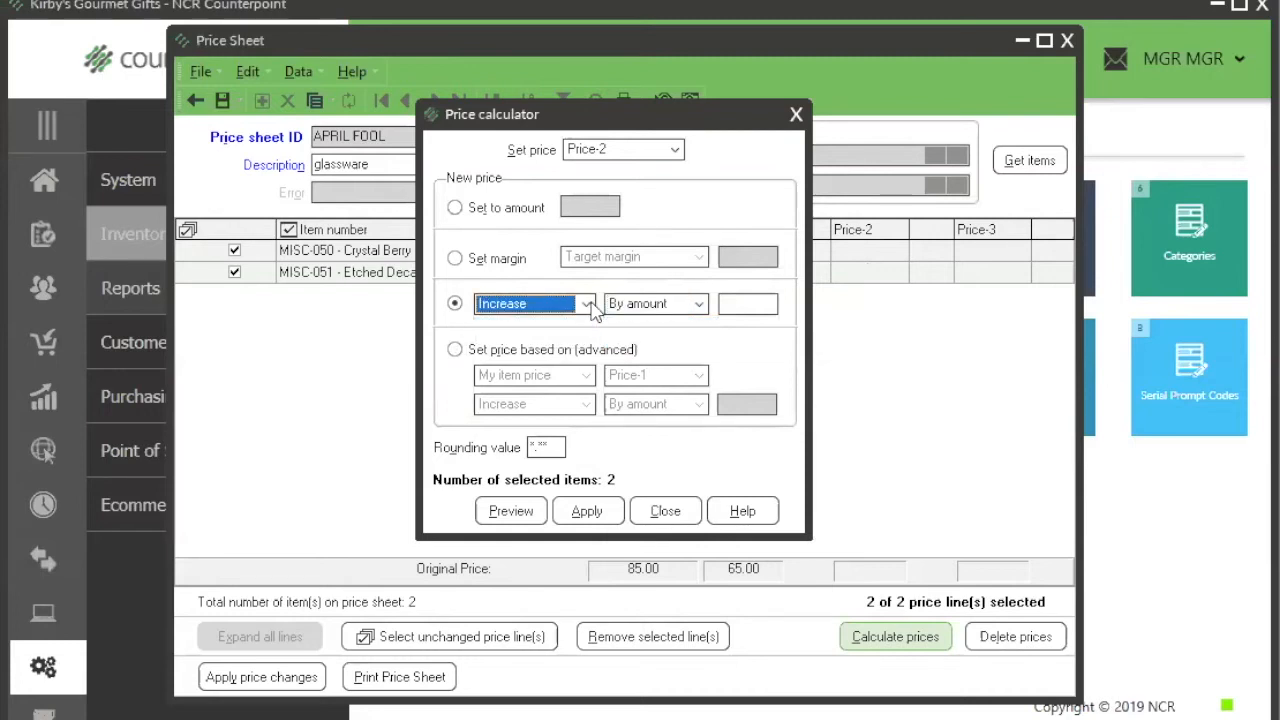
click(699, 305)
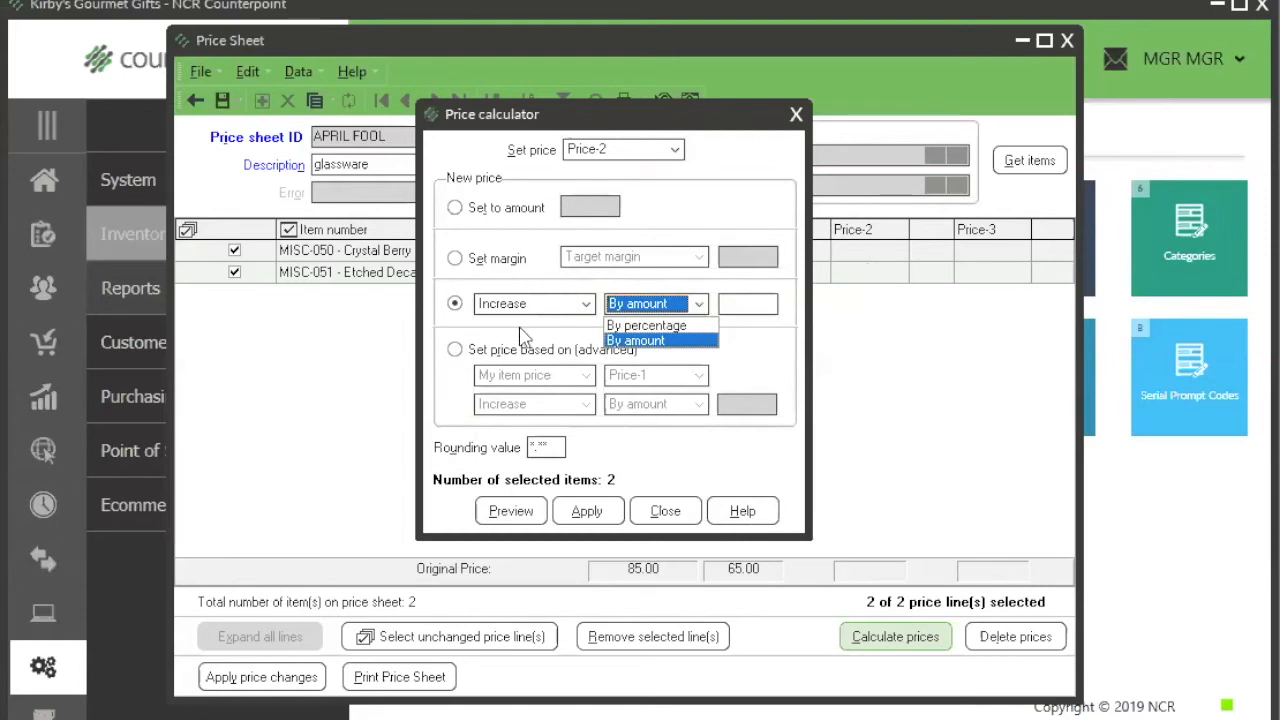
Step: Base the new Price-2 on the item's own Price-1, with an increase by an amount of 0
click(457, 350)
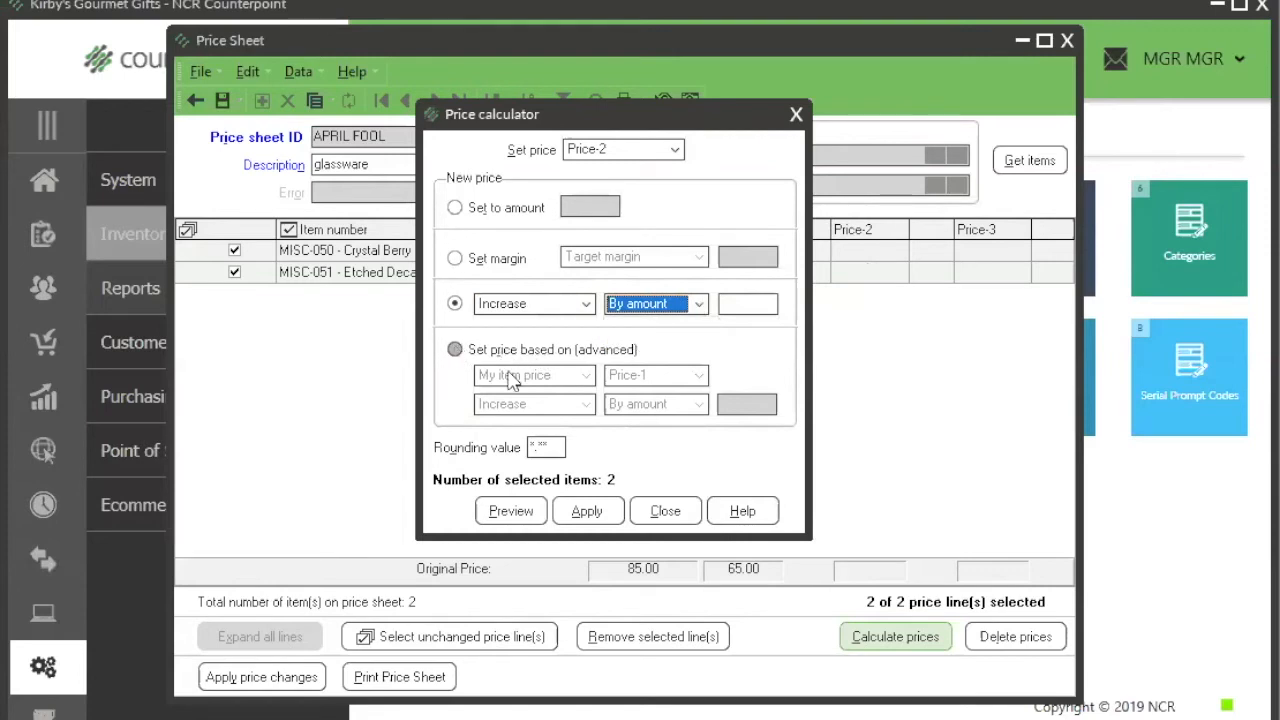
click(455, 349)
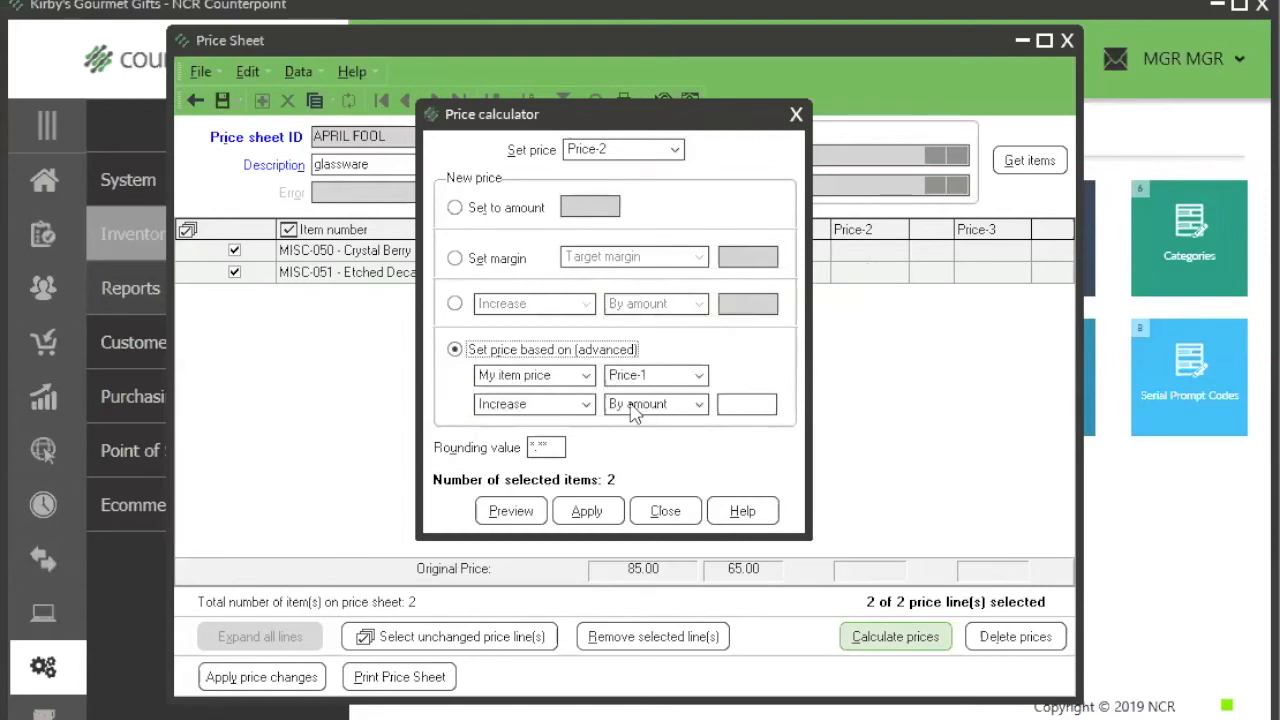
click(731, 406)
text(0)
key(Tab)
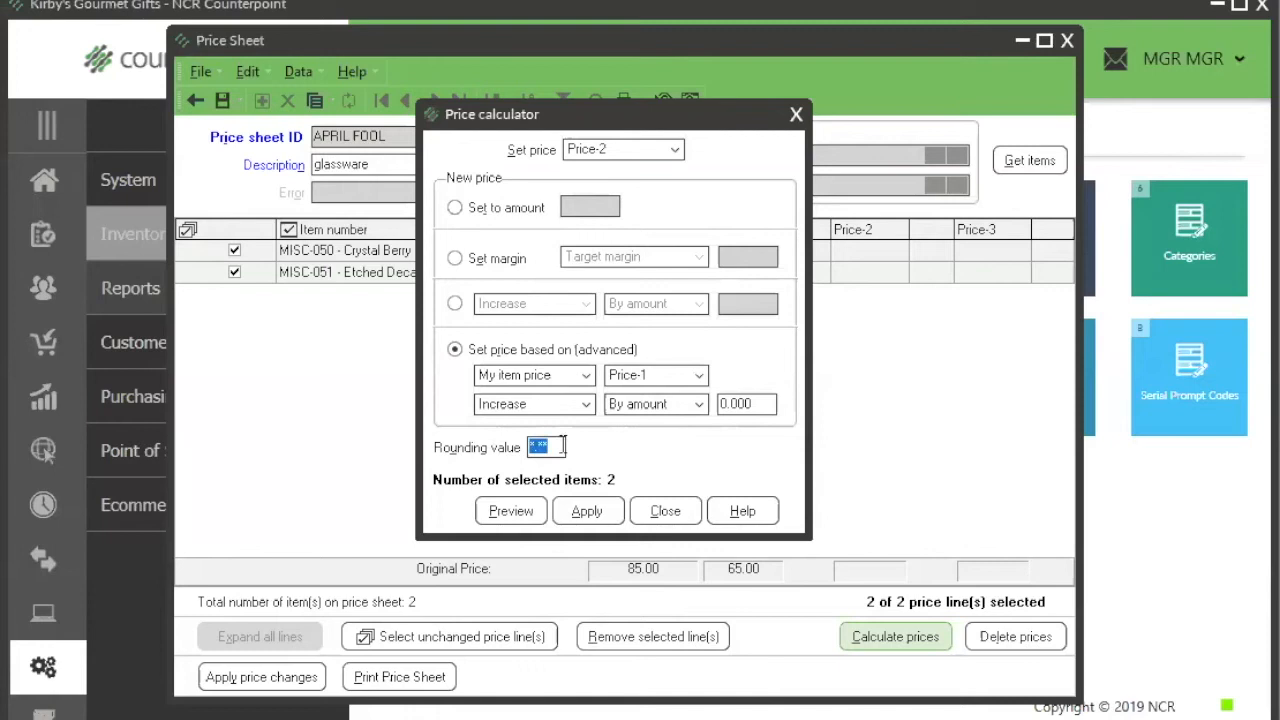
Step: Preview the calculated Price-2 values for both glassware items and apply them to the price sheet
click(518, 510)
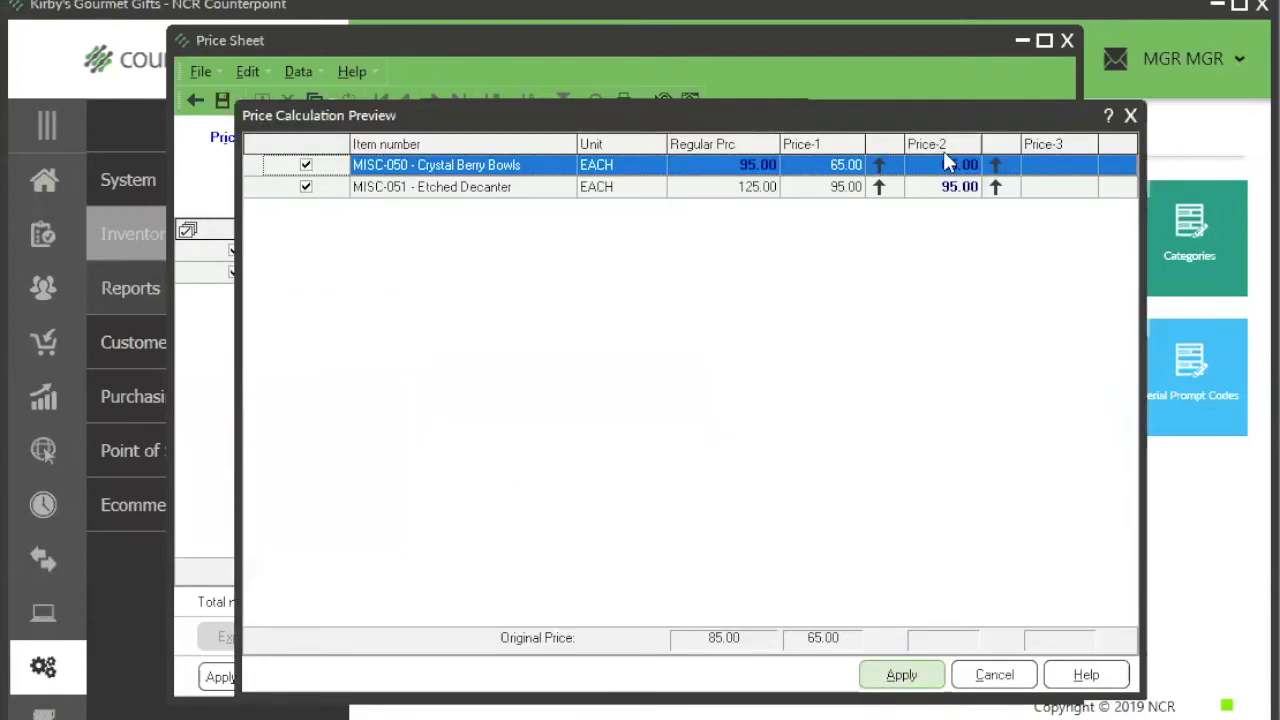
click(946, 187)
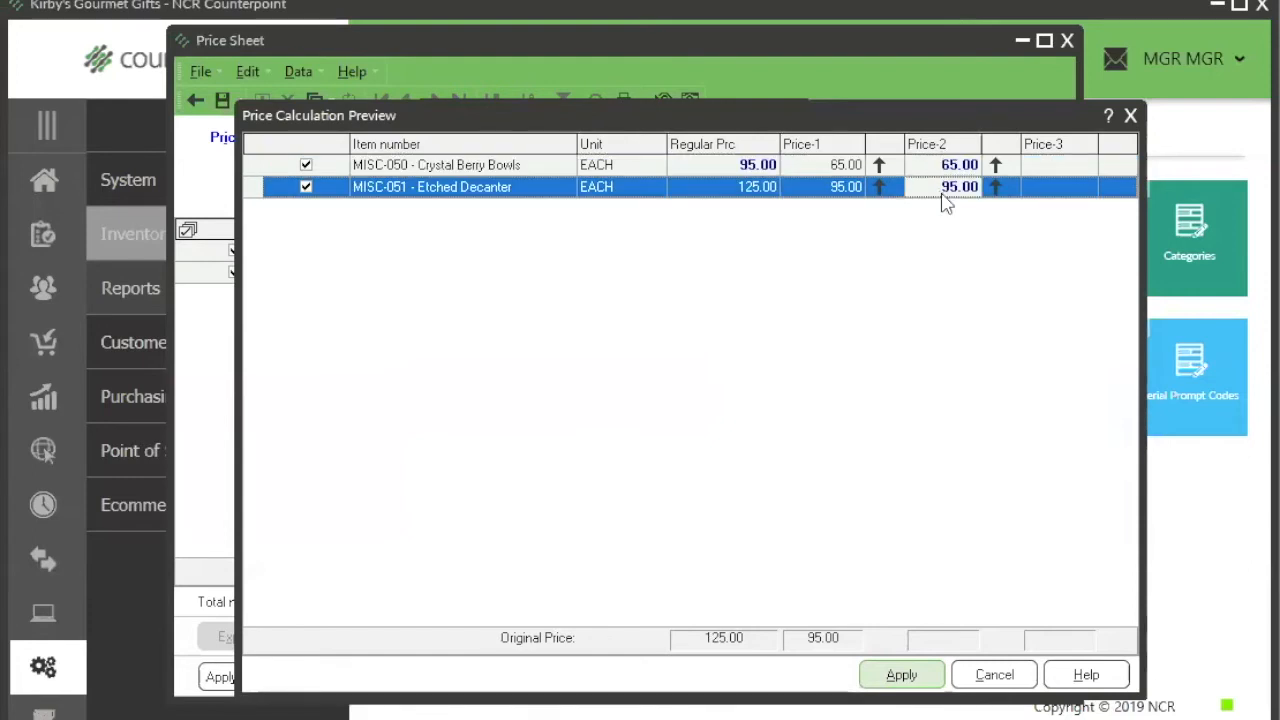
click(901, 675)
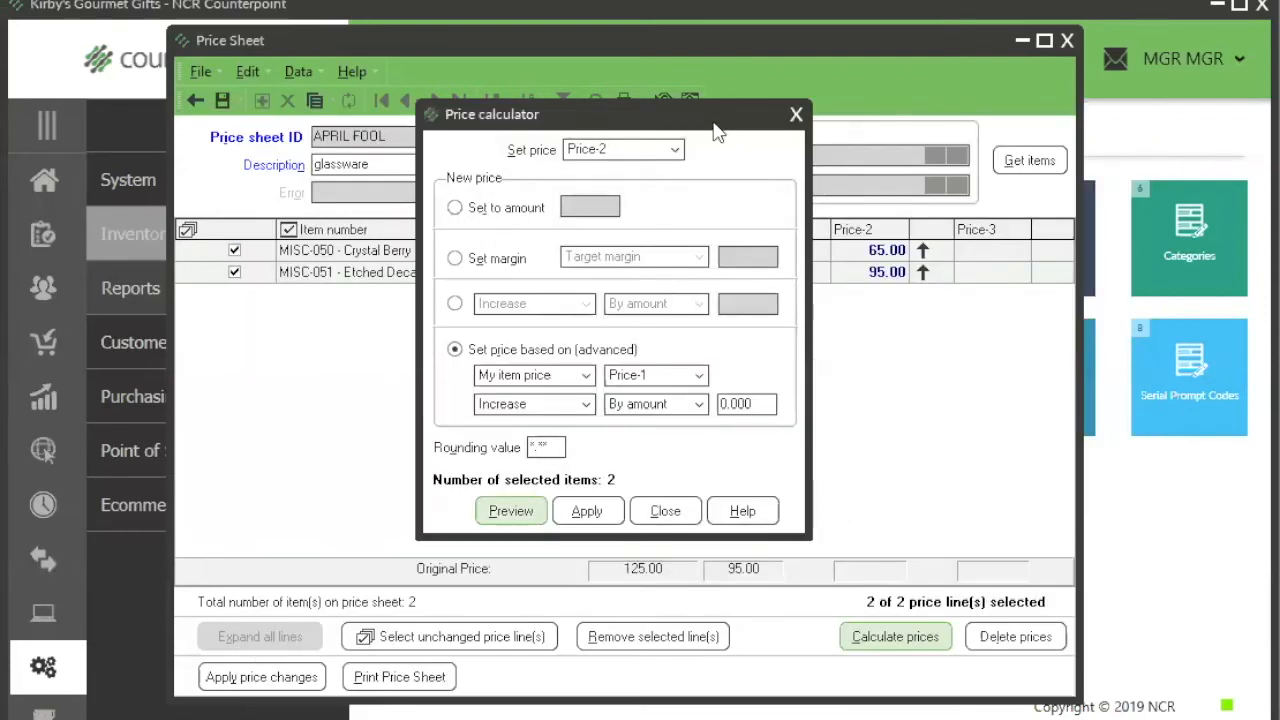
Step: Review the target margin option for Price-1 against the margin details of MISC-050 Crystal Berry Bowls, and close the price calculator
drag(716, 130, 709, 336)
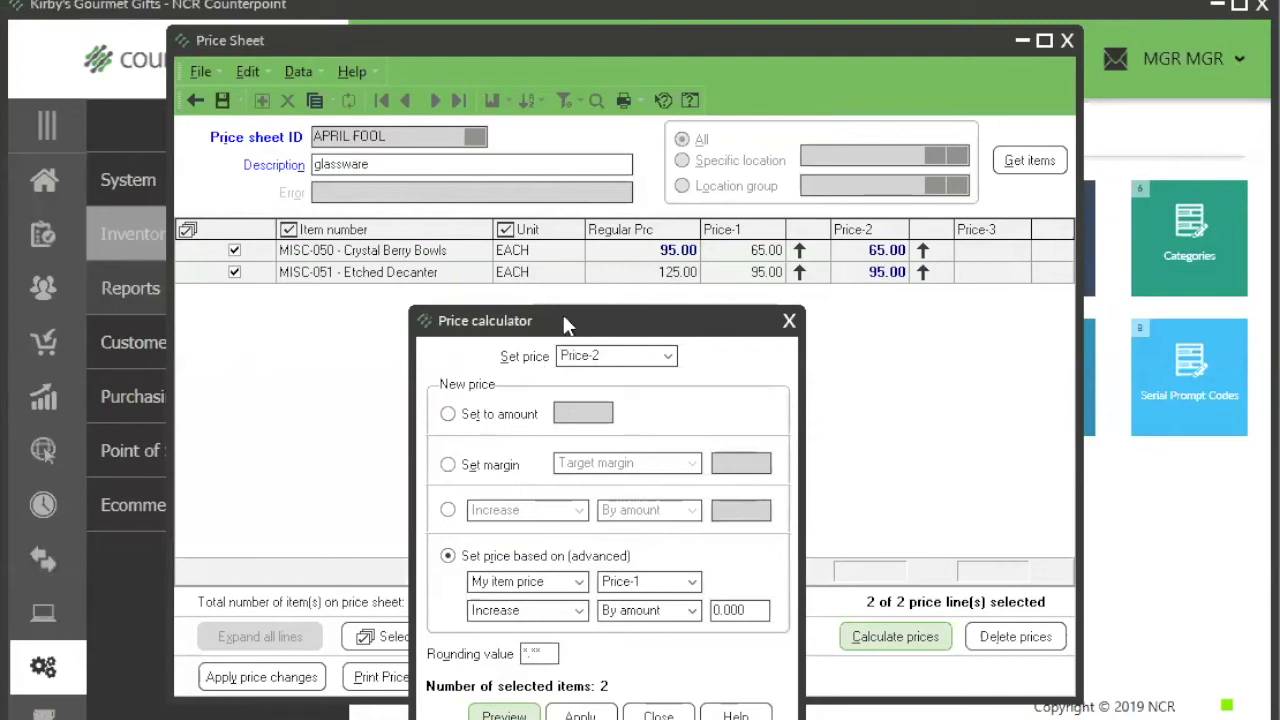
drag(563, 320, 553, 318)
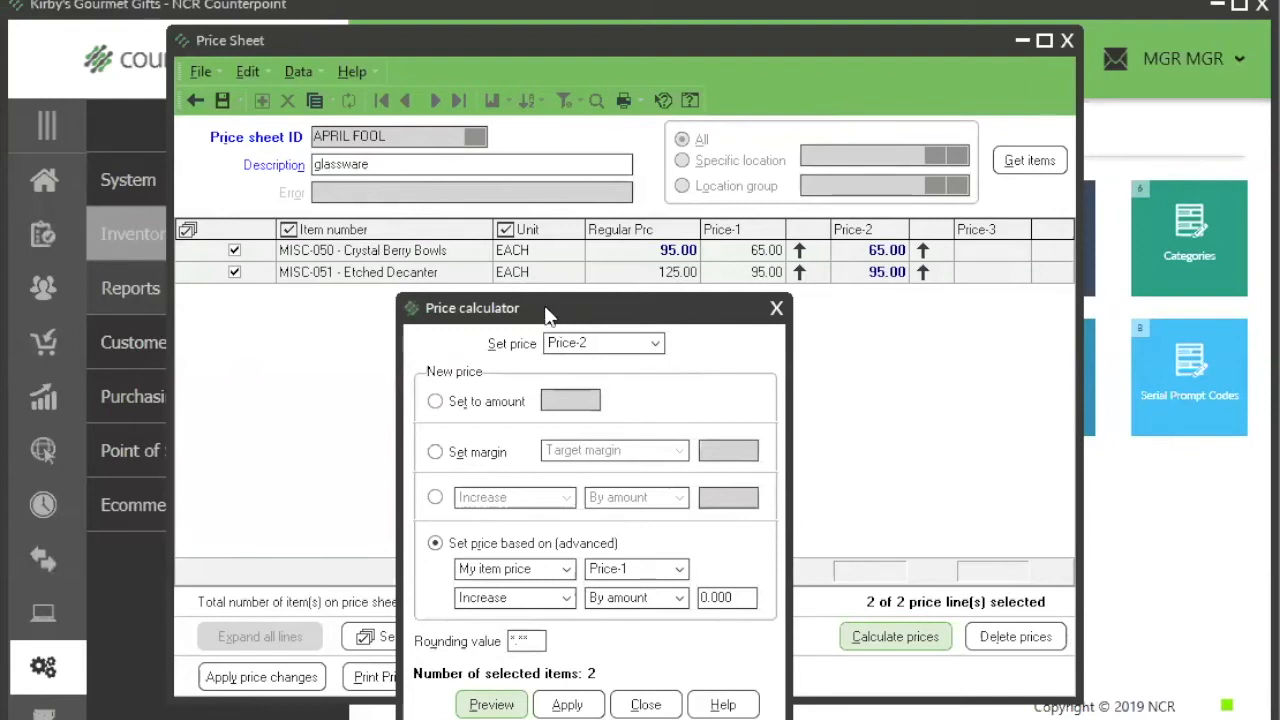
drag(547, 315, 393, 220)
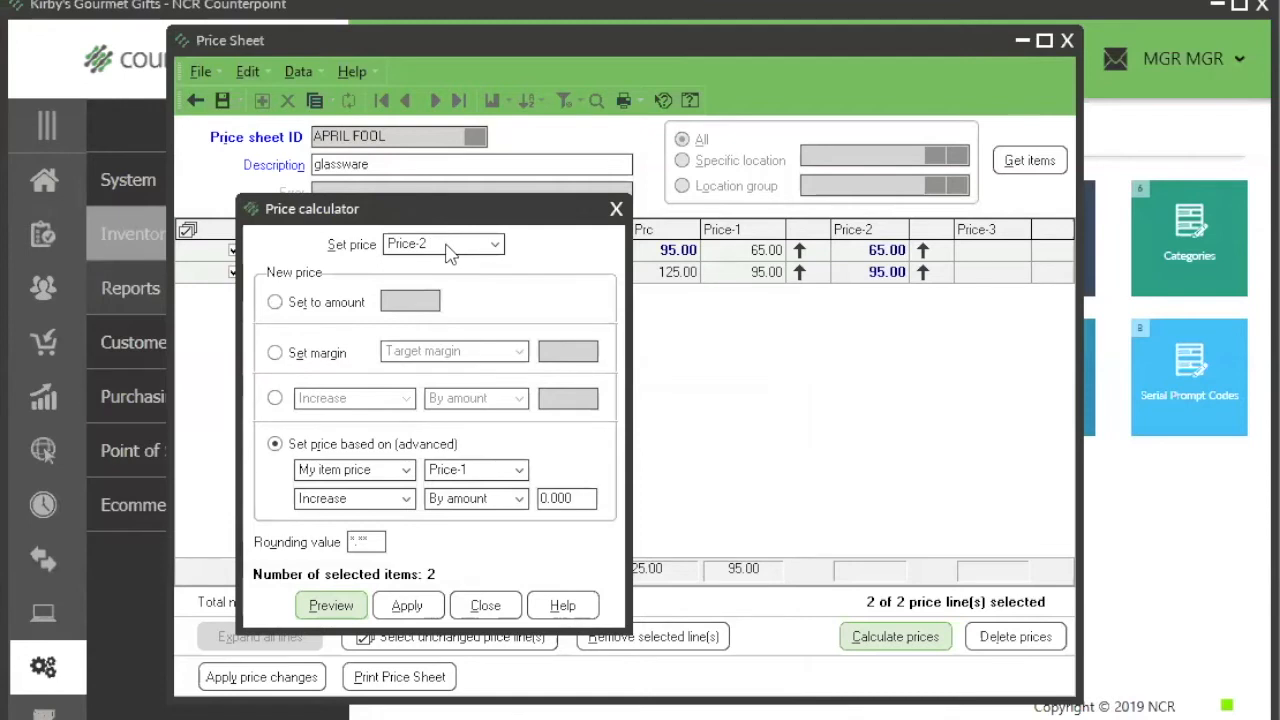
click(445, 244)
click(443, 296)
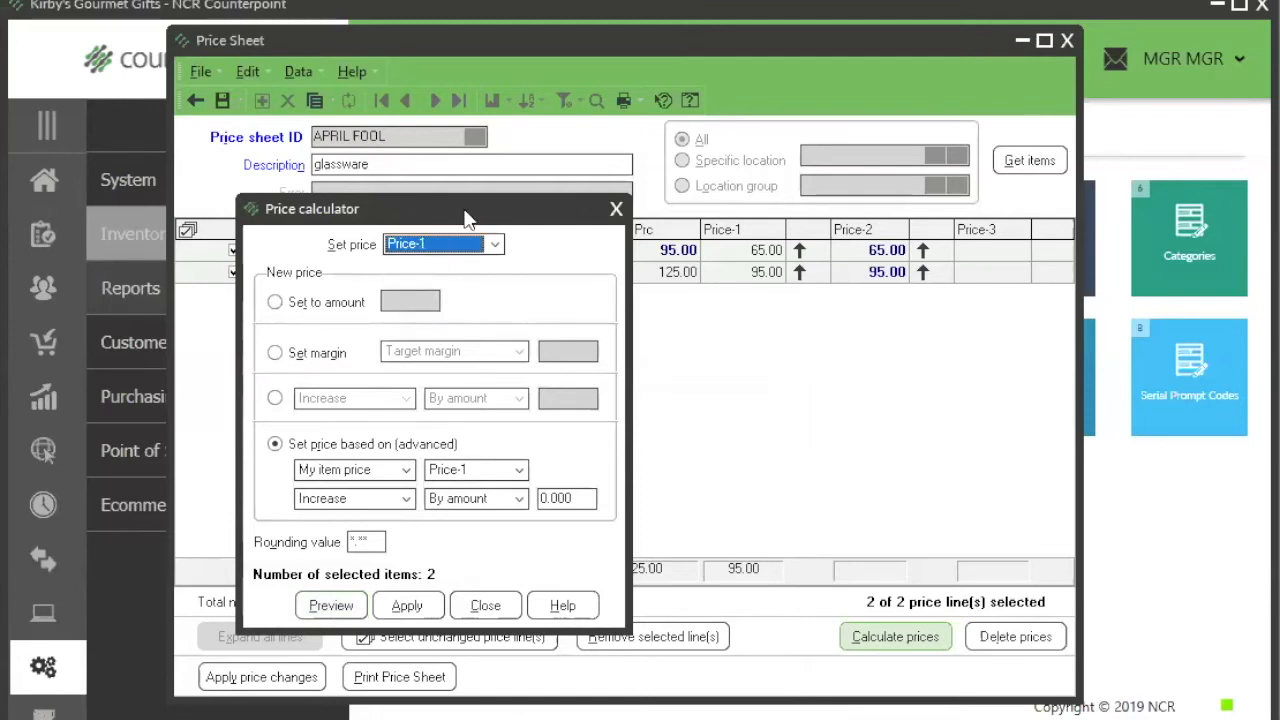
drag(468, 218, 605, 306)
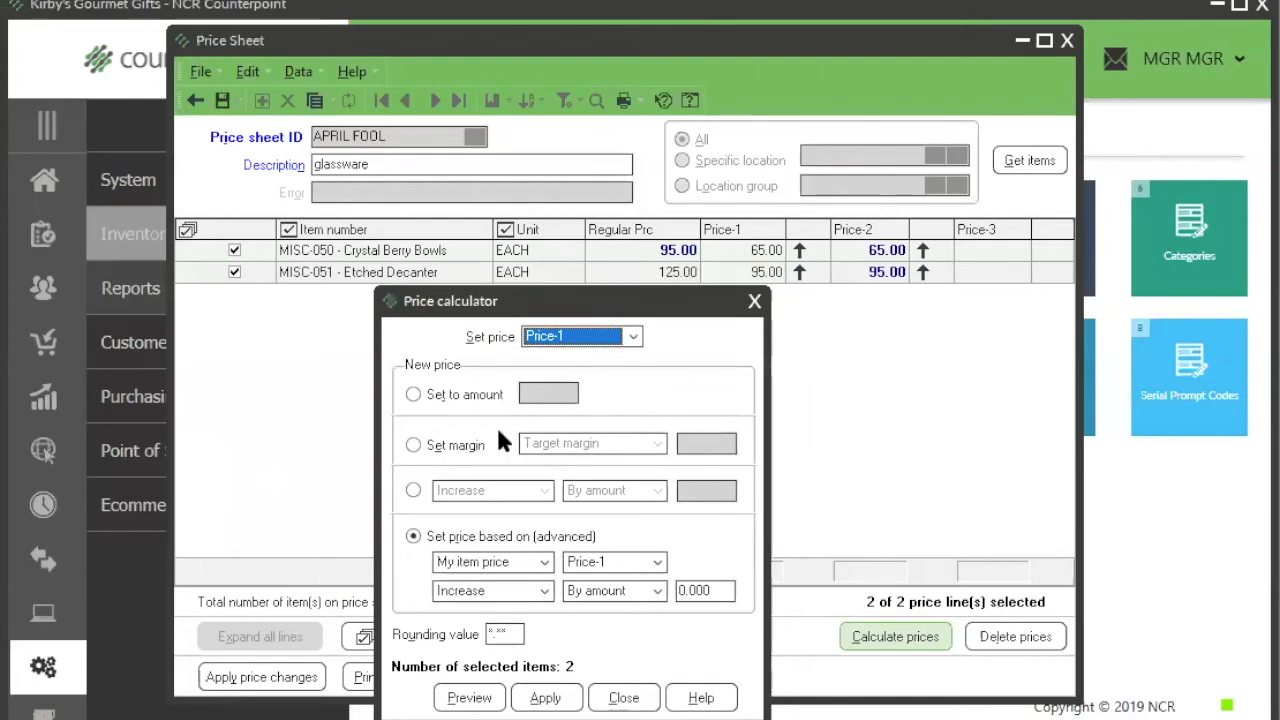
click(413, 444)
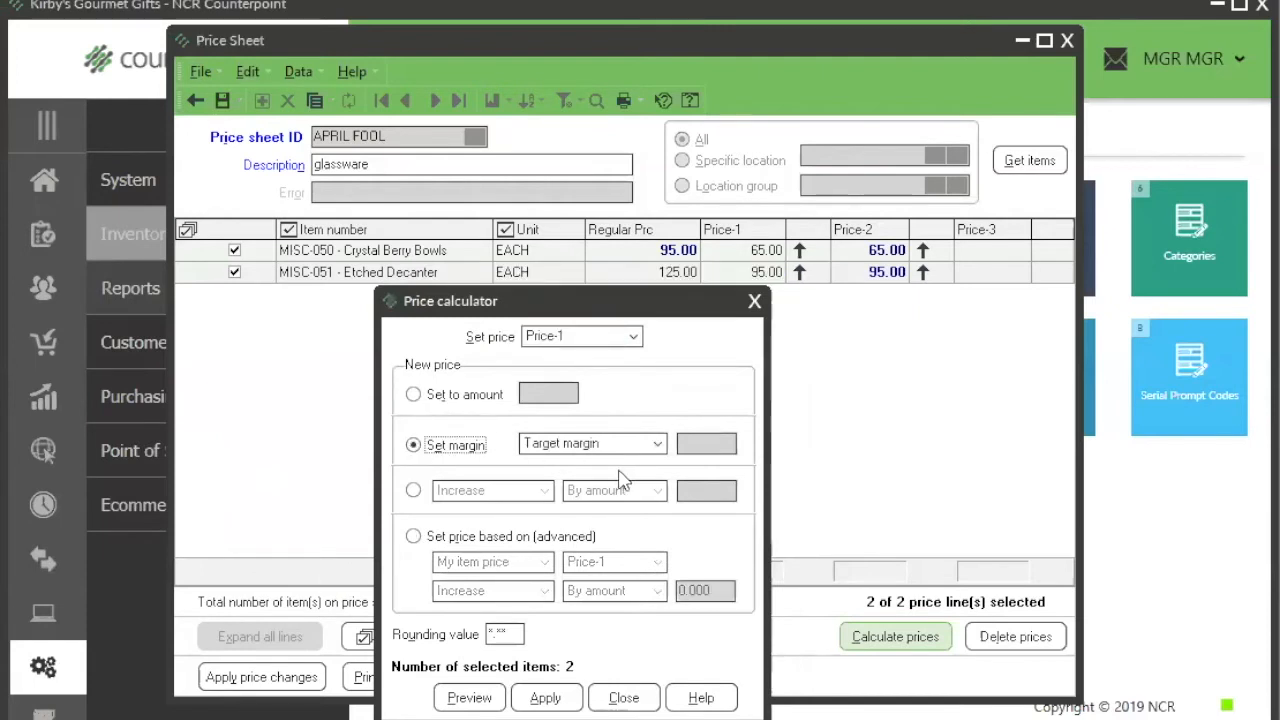
mouse_move(795, 271)
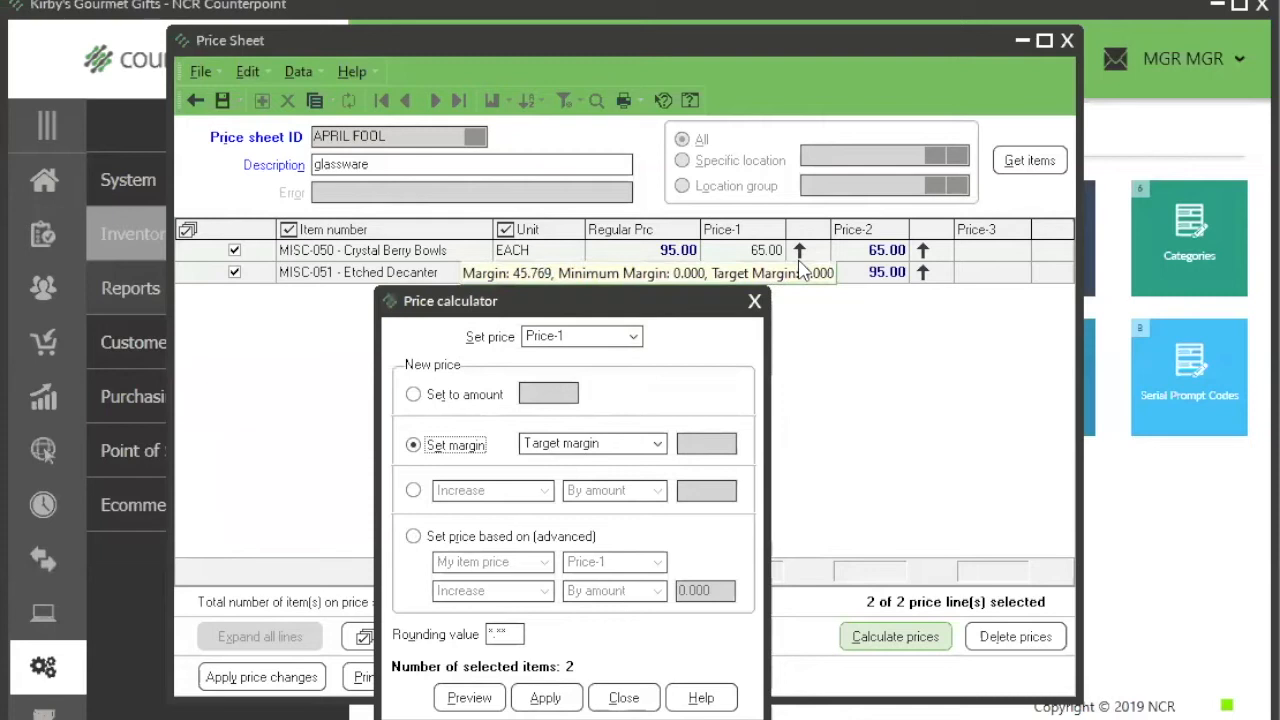
key(Escape)
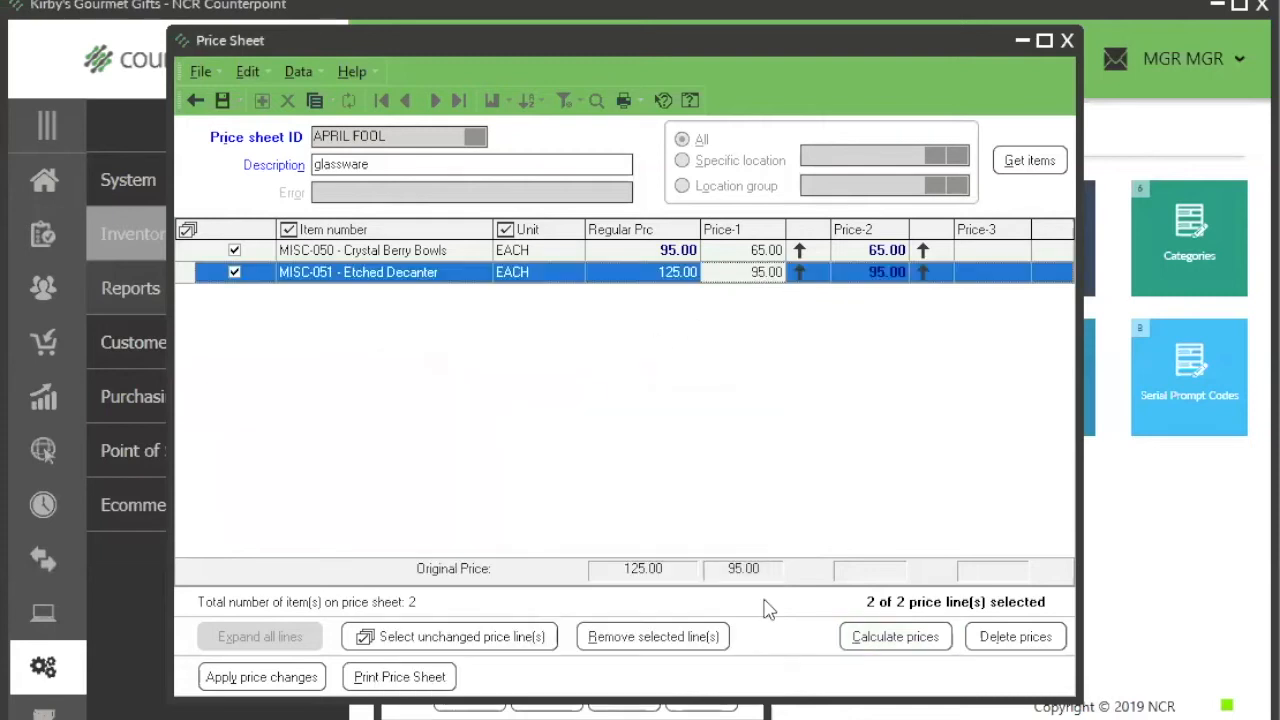
Step: Open the price calculator for Price-1 and set a specific margin of 60
click(890, 636)
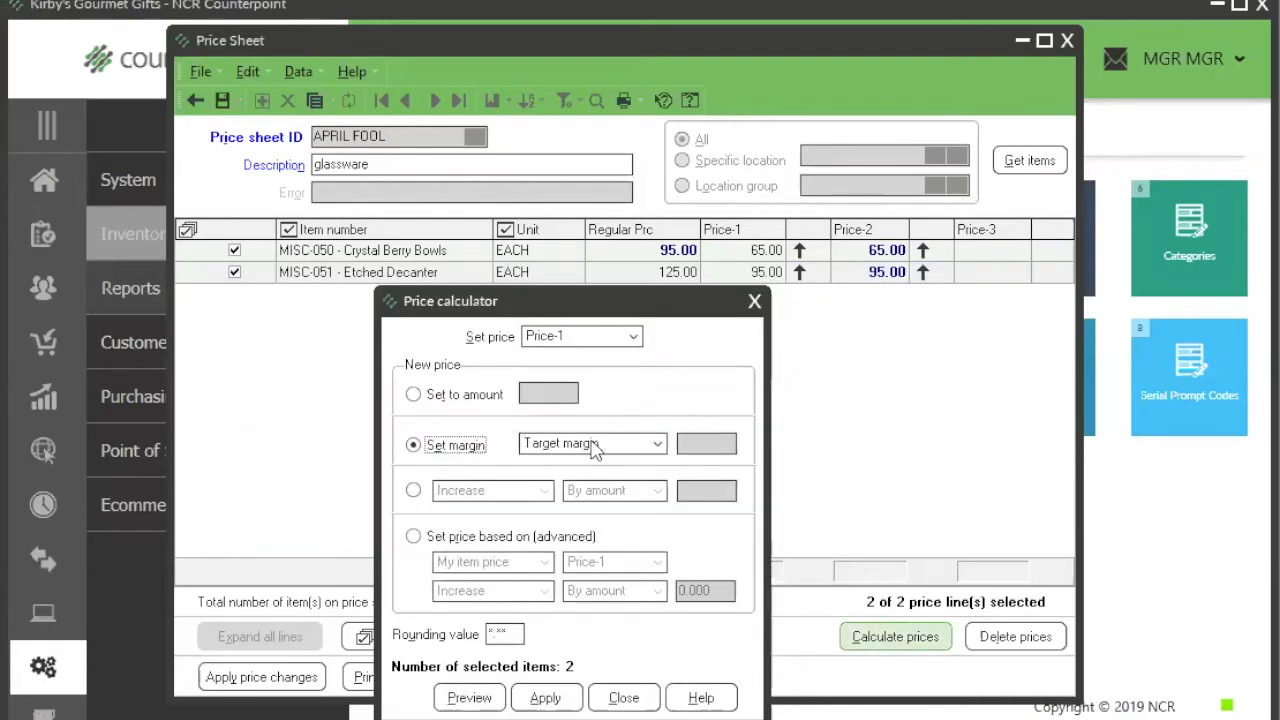
click(586, 445)
click(571, 495)
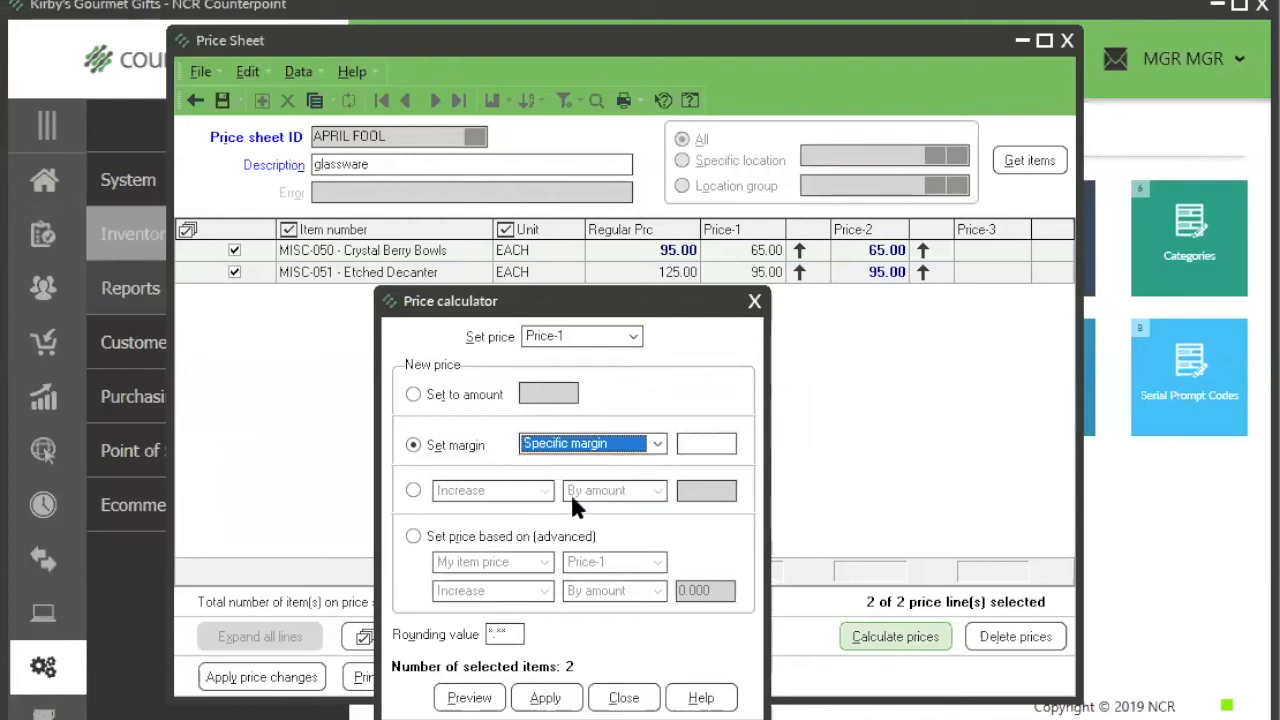
click(684, 444)
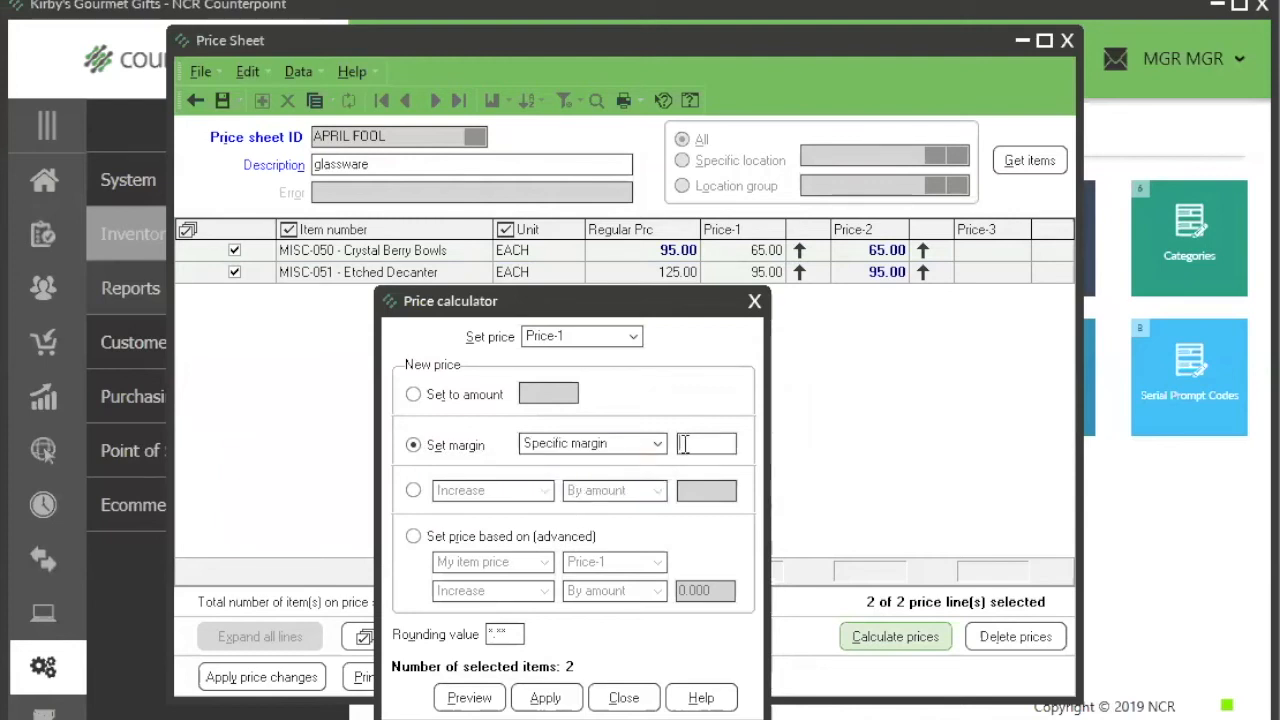
text(60)
key(Tab)
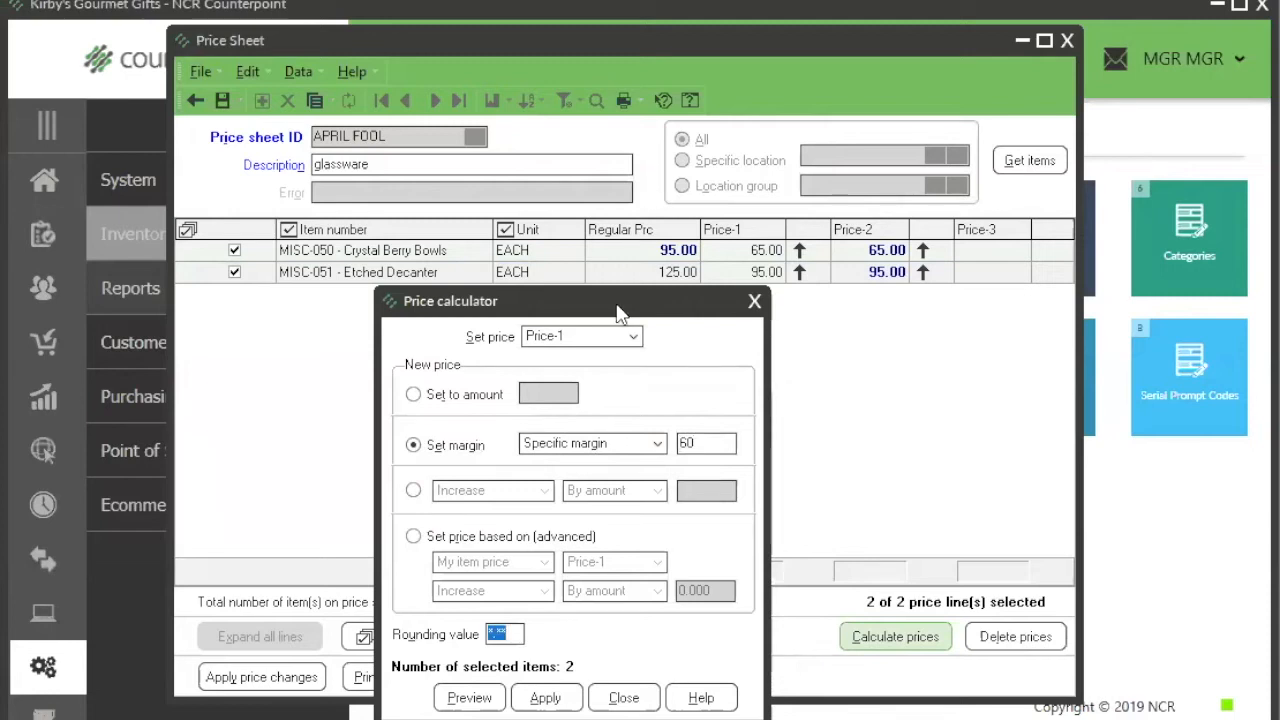
Step: Preview the Price-1 values calculated from the specific margin for both glassware items, and leave the preview without applying them
drag(613, 289, 578, 166)
click(435, 561)
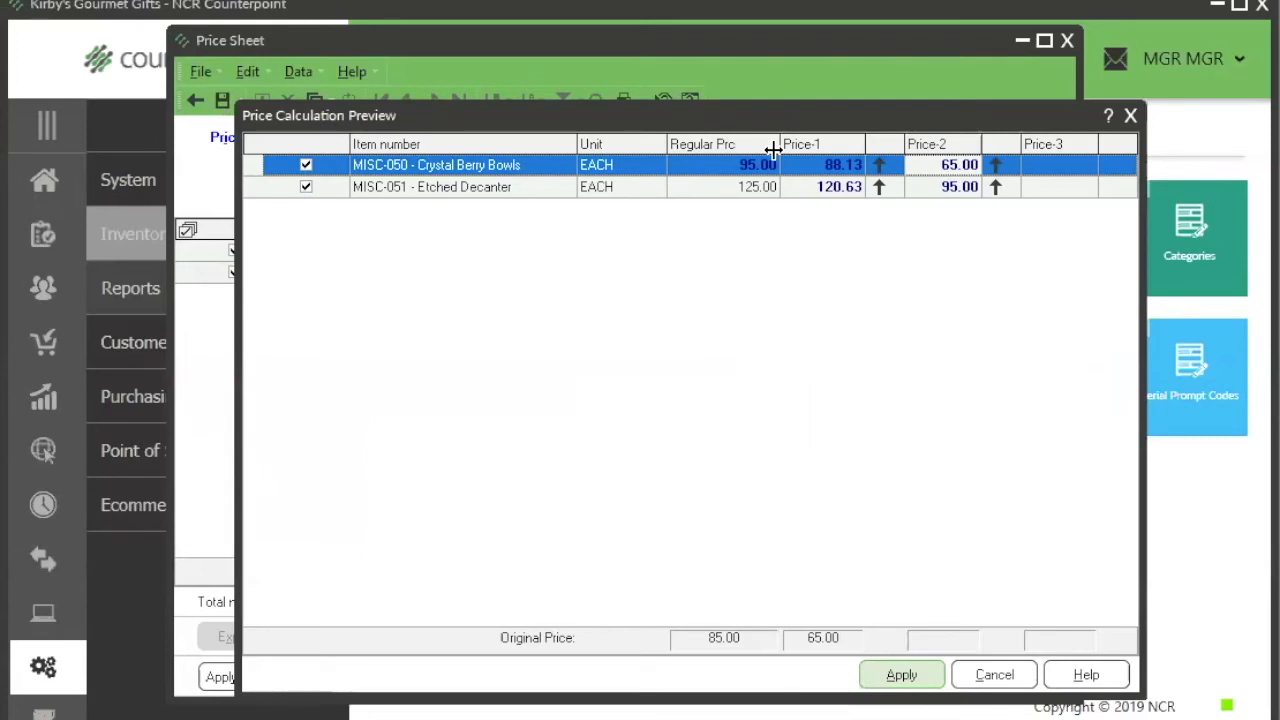
click(848, 170)
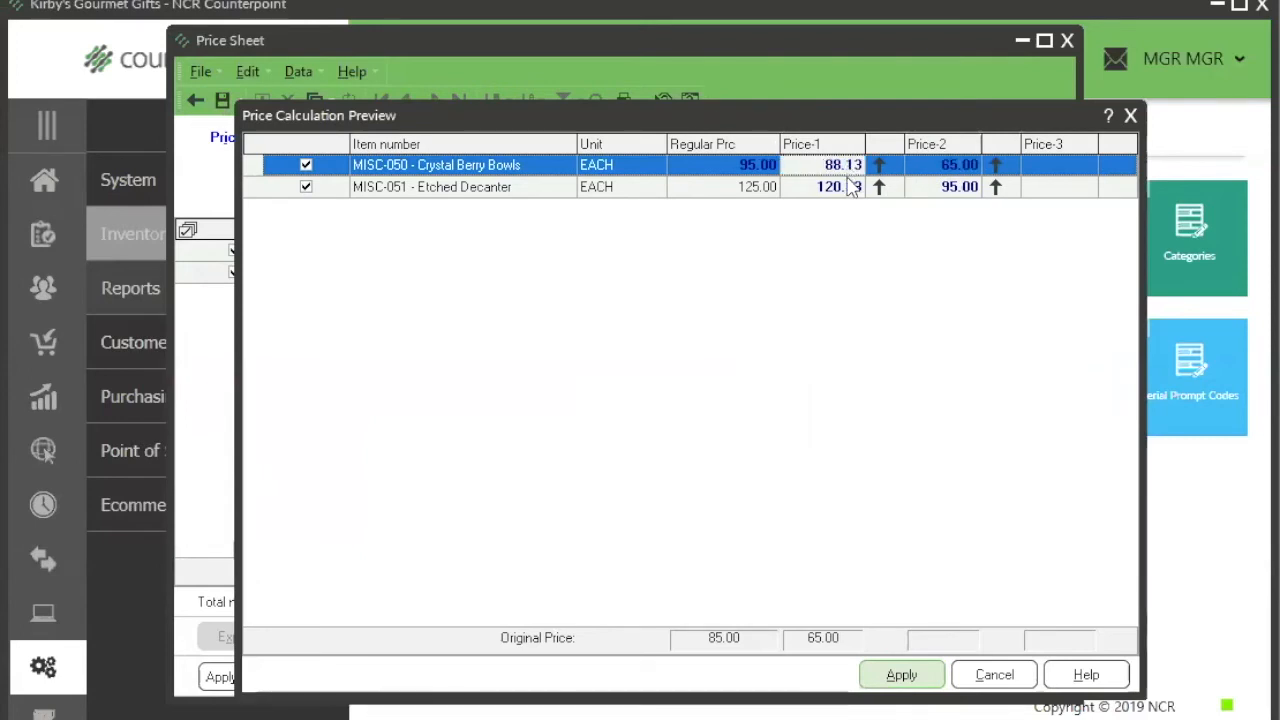
click(848, 190)
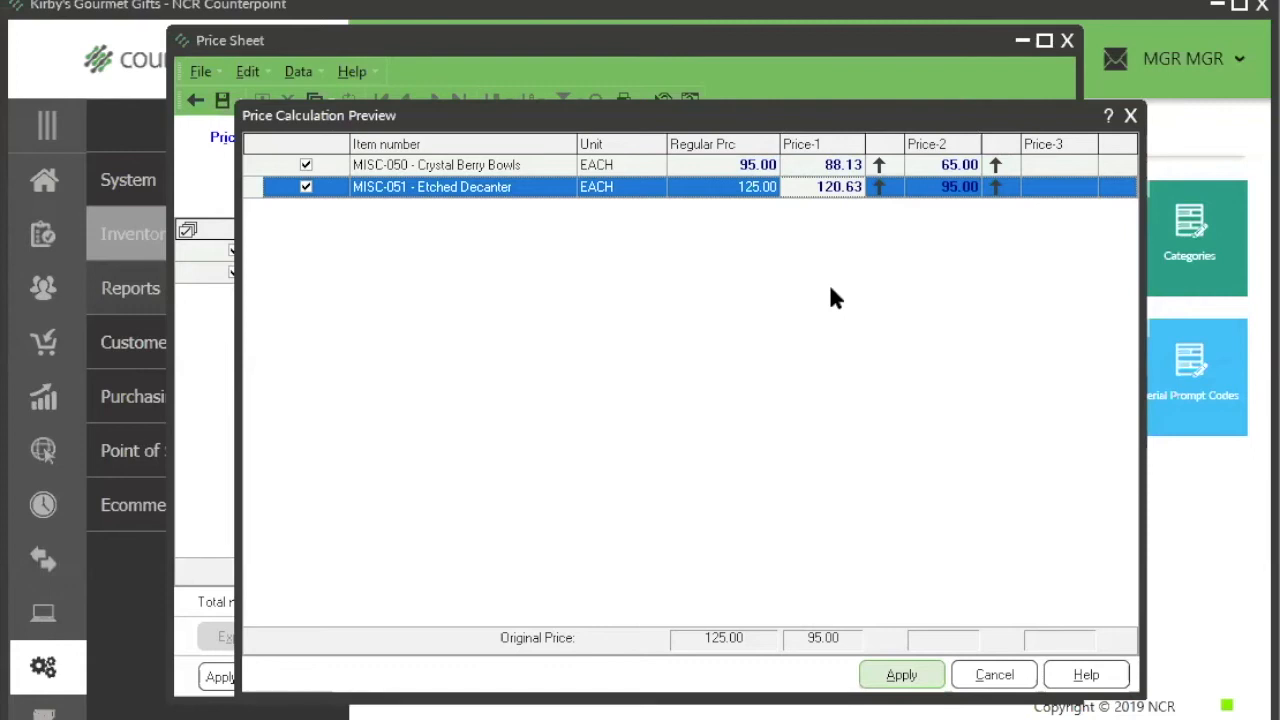
click(994, 675)
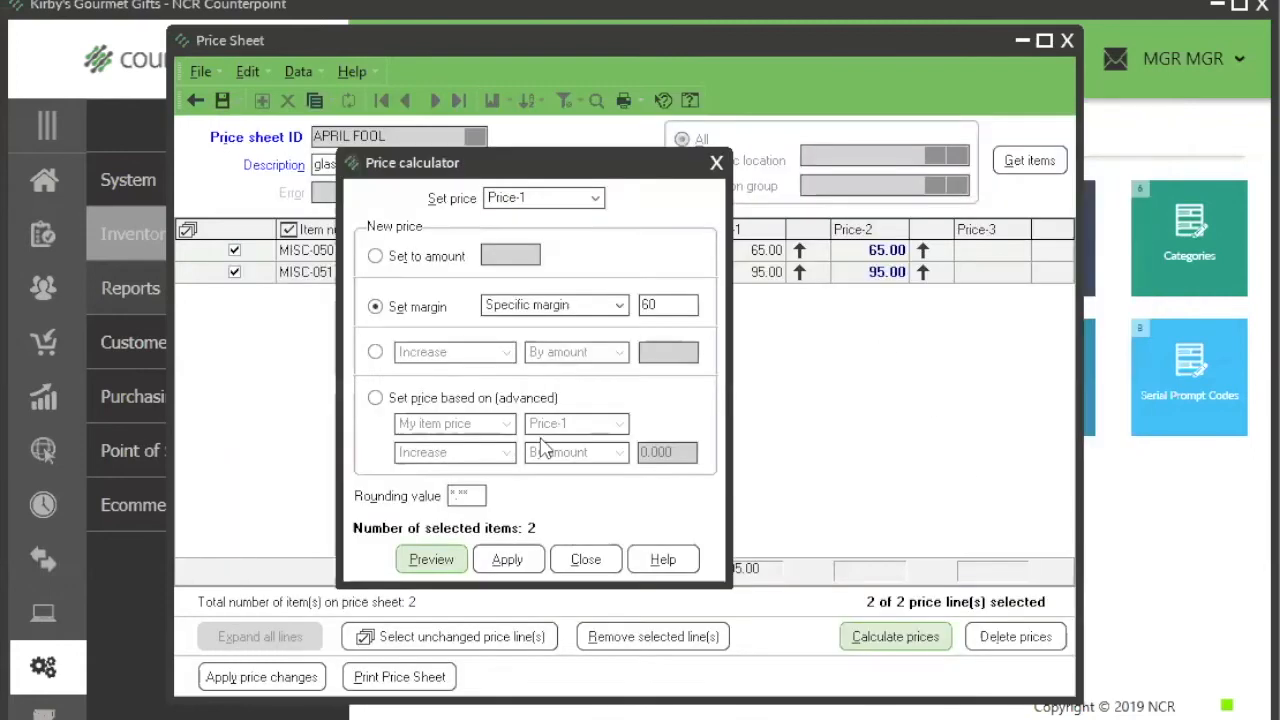
Step: Set the rounding value to *.95, preview the Price-1 calculation and apply it to both glassware items
click(477, 494)
double_click(462, 494)
text(95)
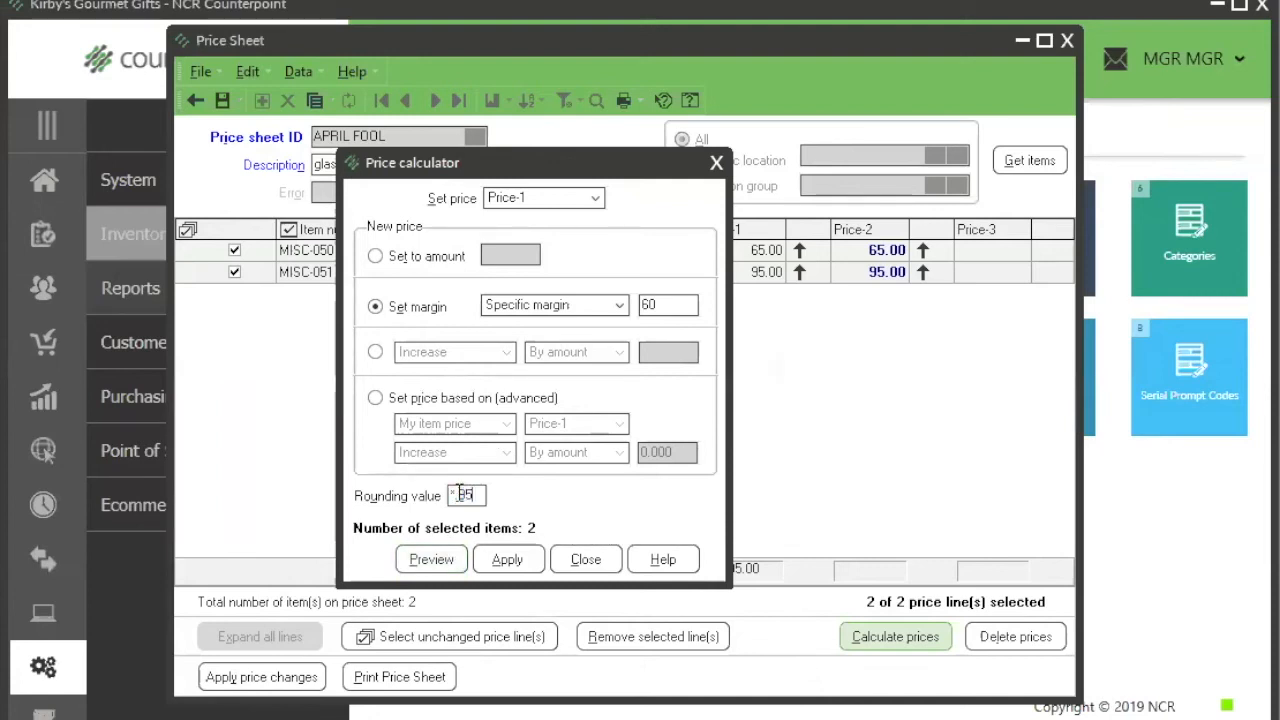
key(Tab)
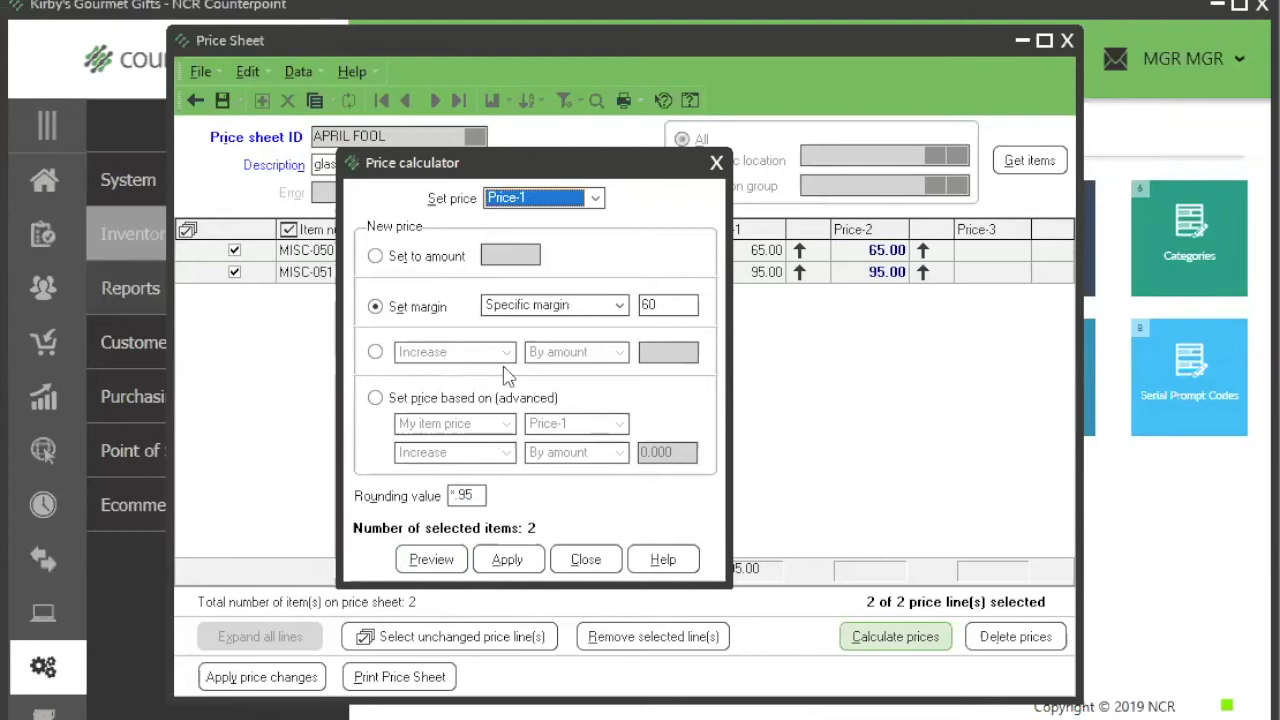
click(440, 561)
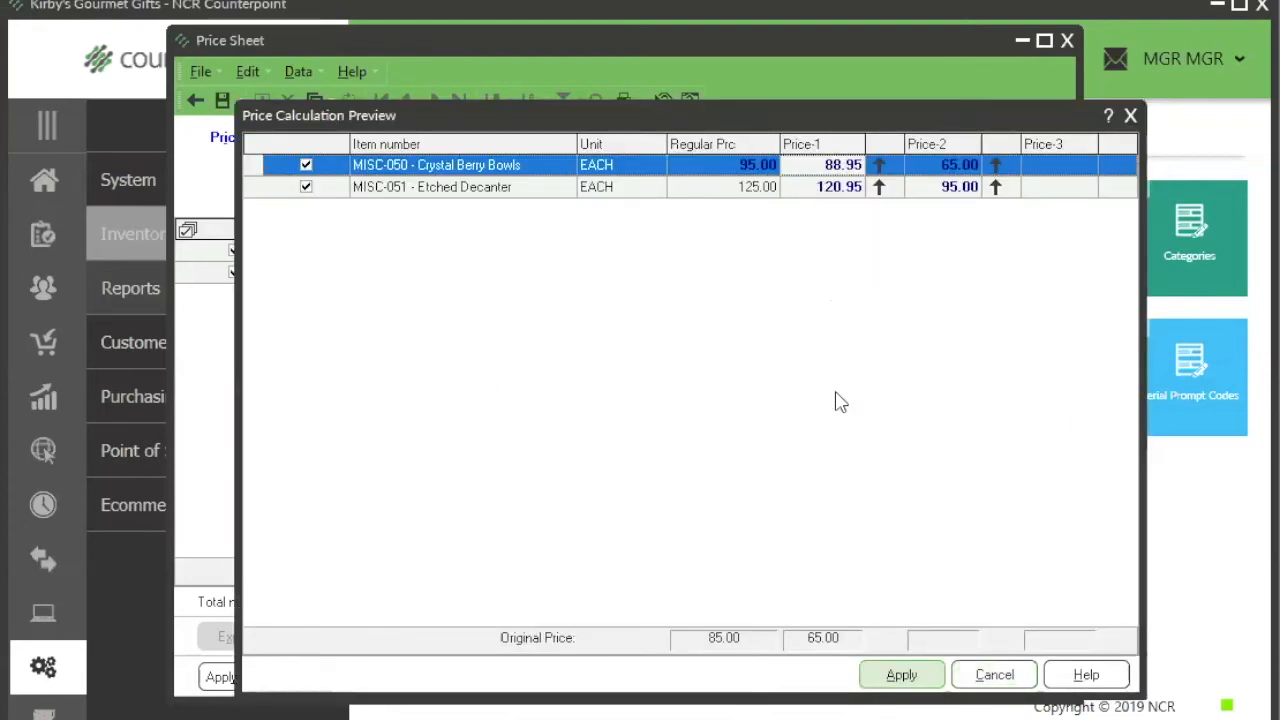
click(905, 678)
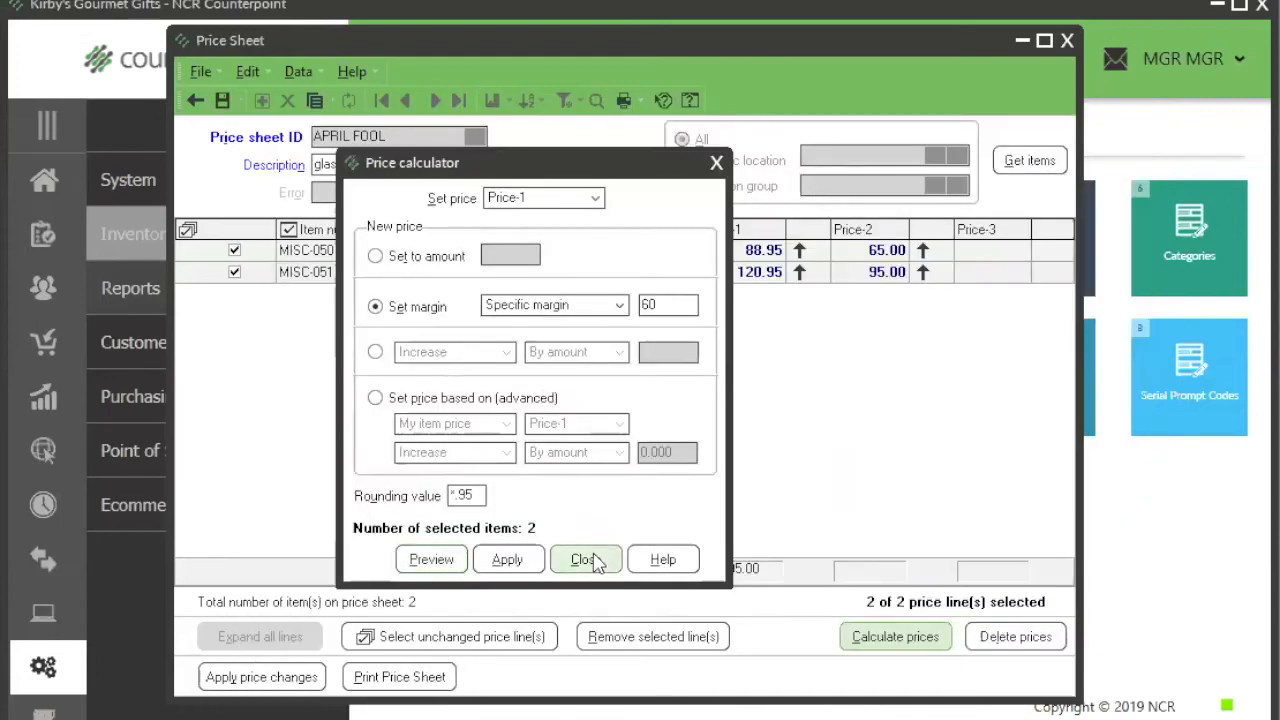
click(593, 562)
Step: Compare Price-1 with Price-2 on both lines, and manually set Price-1 of MISC-051 Etched Decanter to 122.95, revising it to 123.95
mouse_move(725, 265)
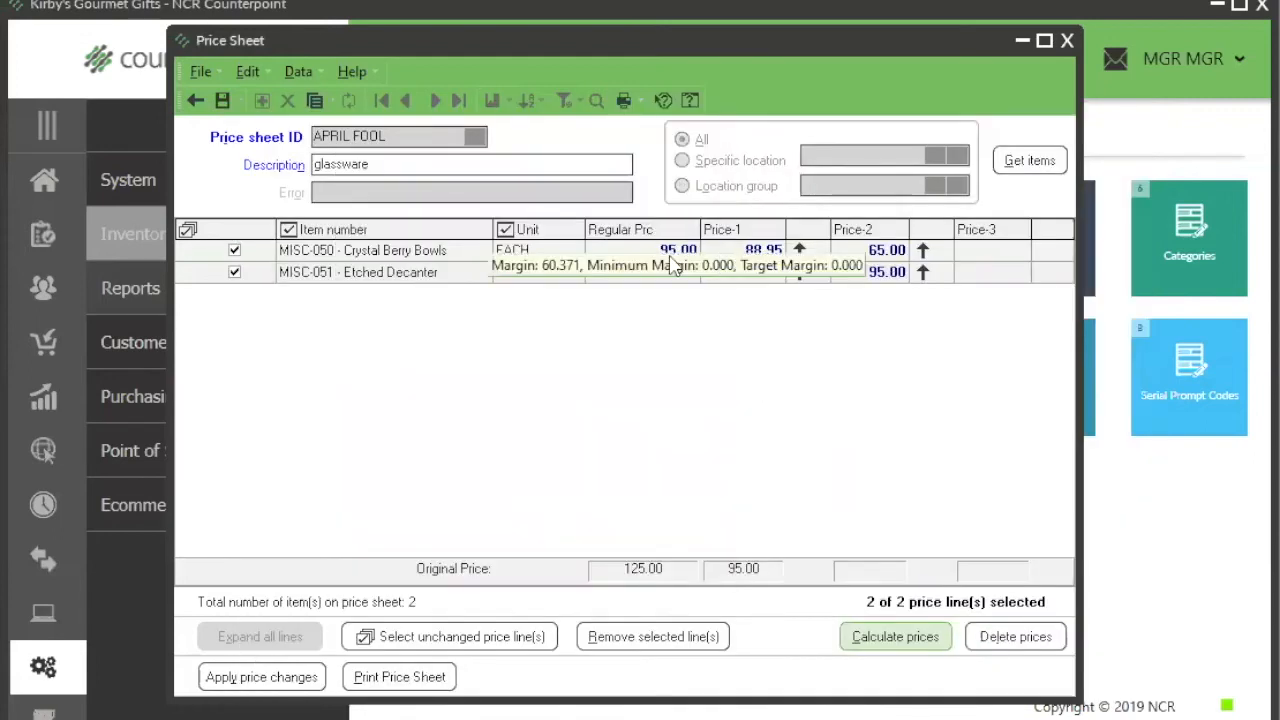
click(869, 251)
click(718, 258)
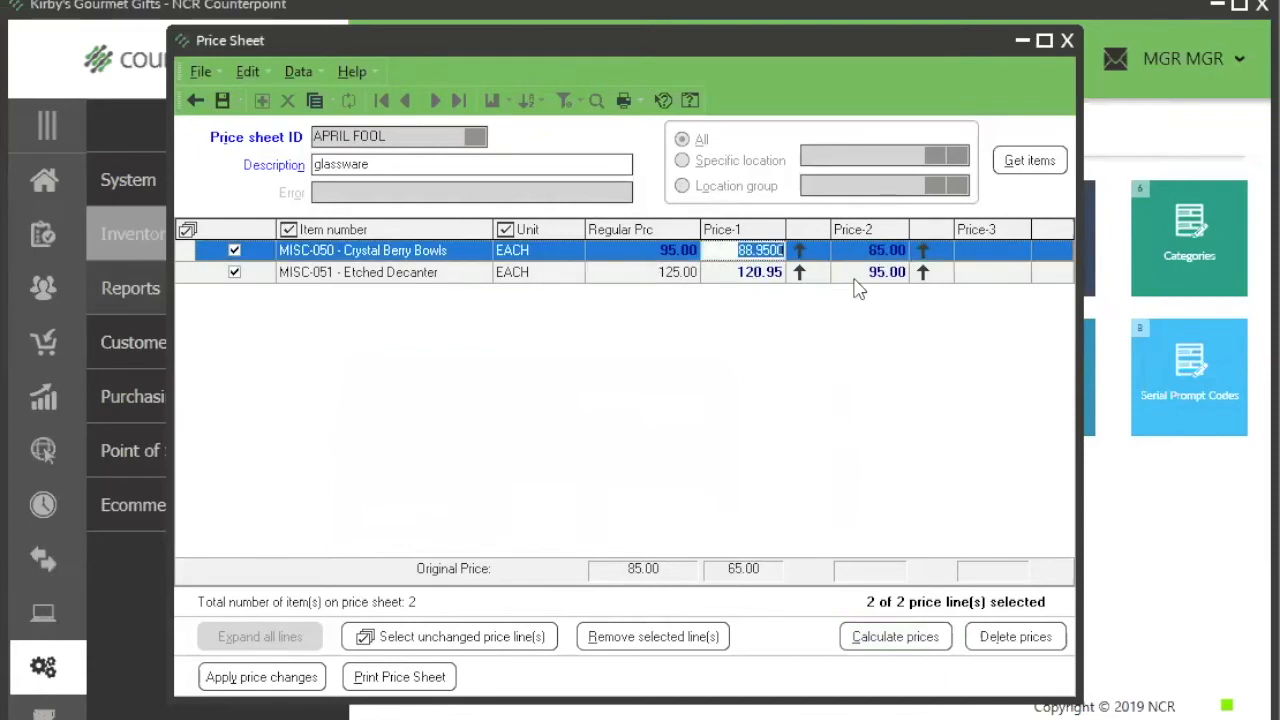
click(868, 282)
click(754, 281)
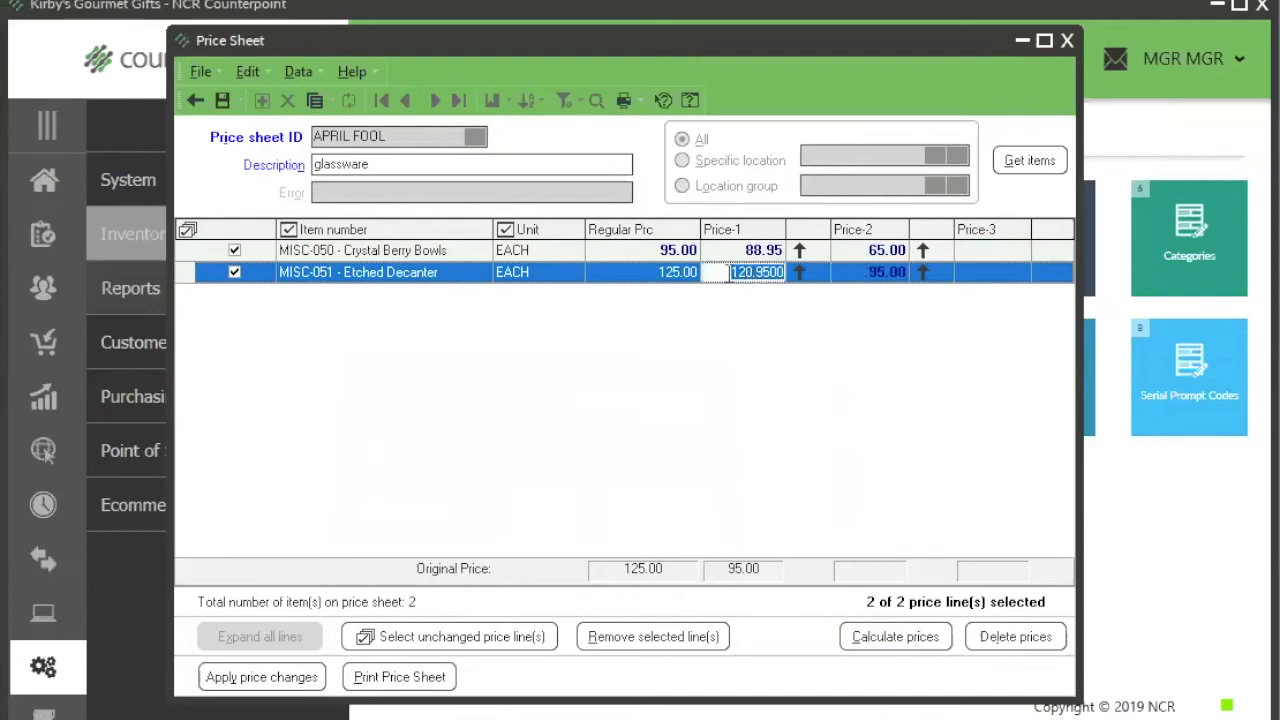
text(122.95)
key(Tab)
key(shift+Tab)
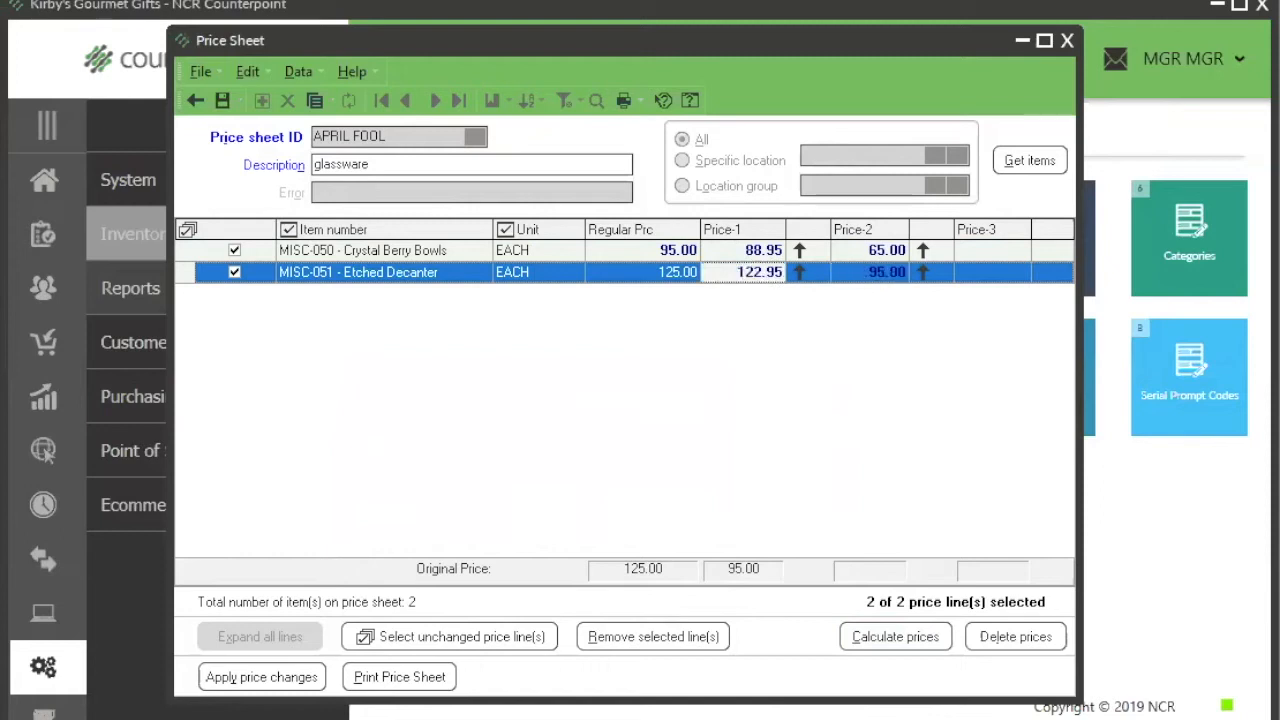
text(123.95)
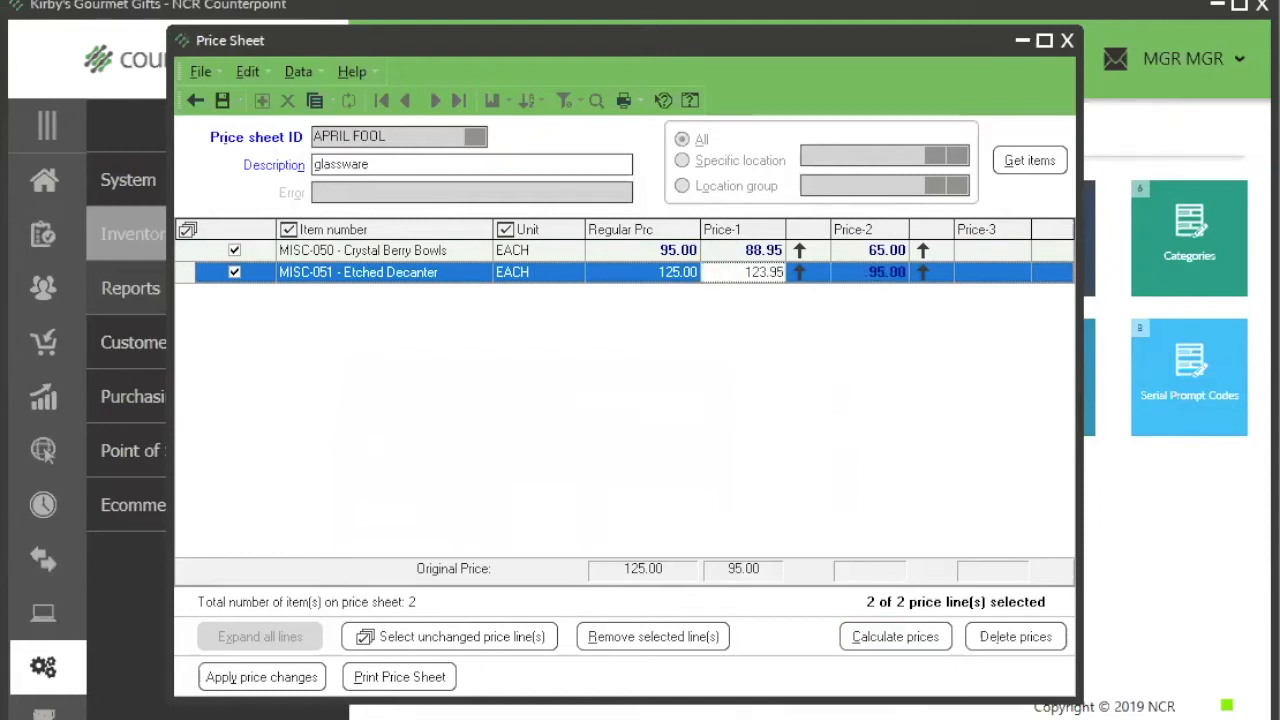
key(Tab)
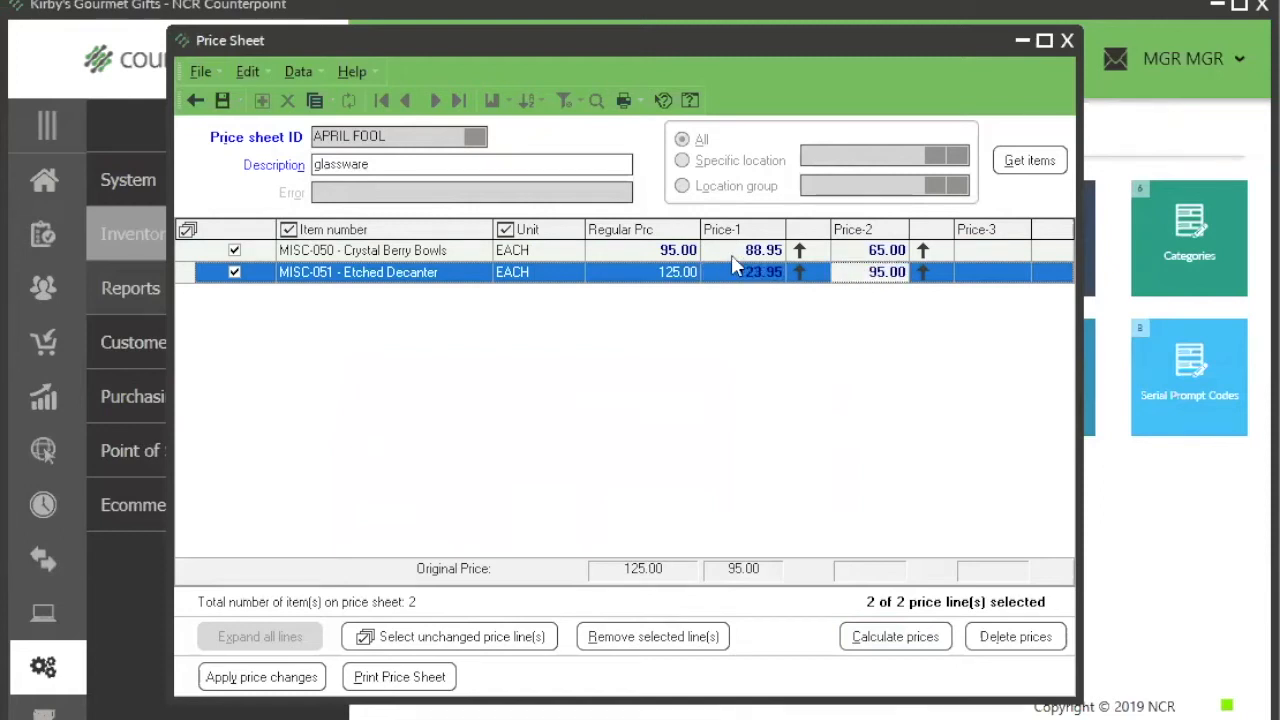
Step: Manually set Price-1 of MISC-050 Crystal Berry Bowls to 89.95 and check both Price-1 entries
click(733, 255)
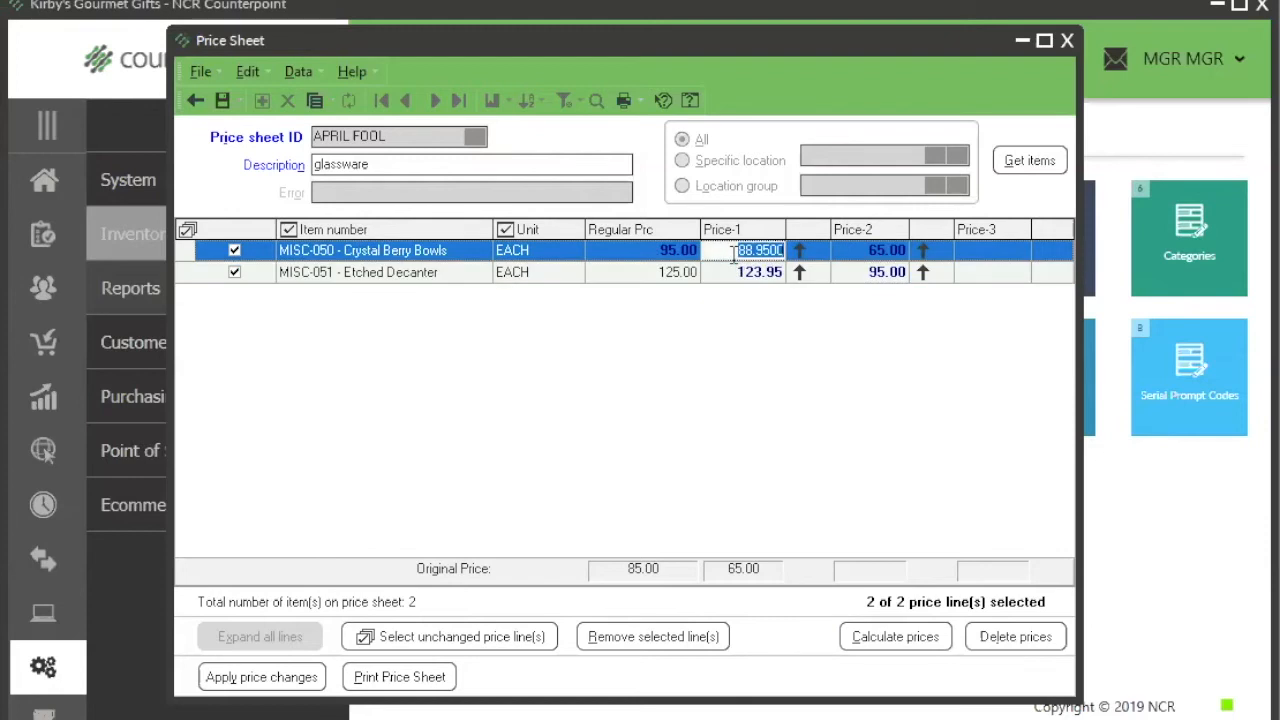
text(89)
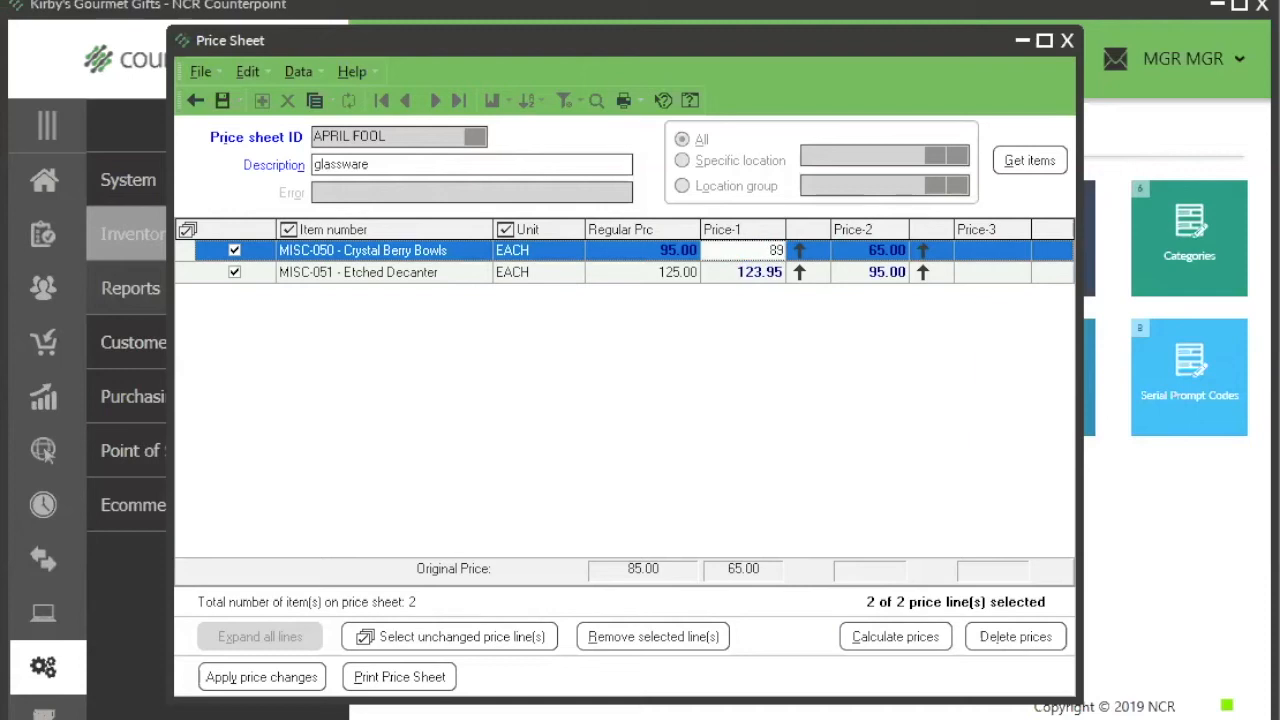
text(.95)
key(Tab)
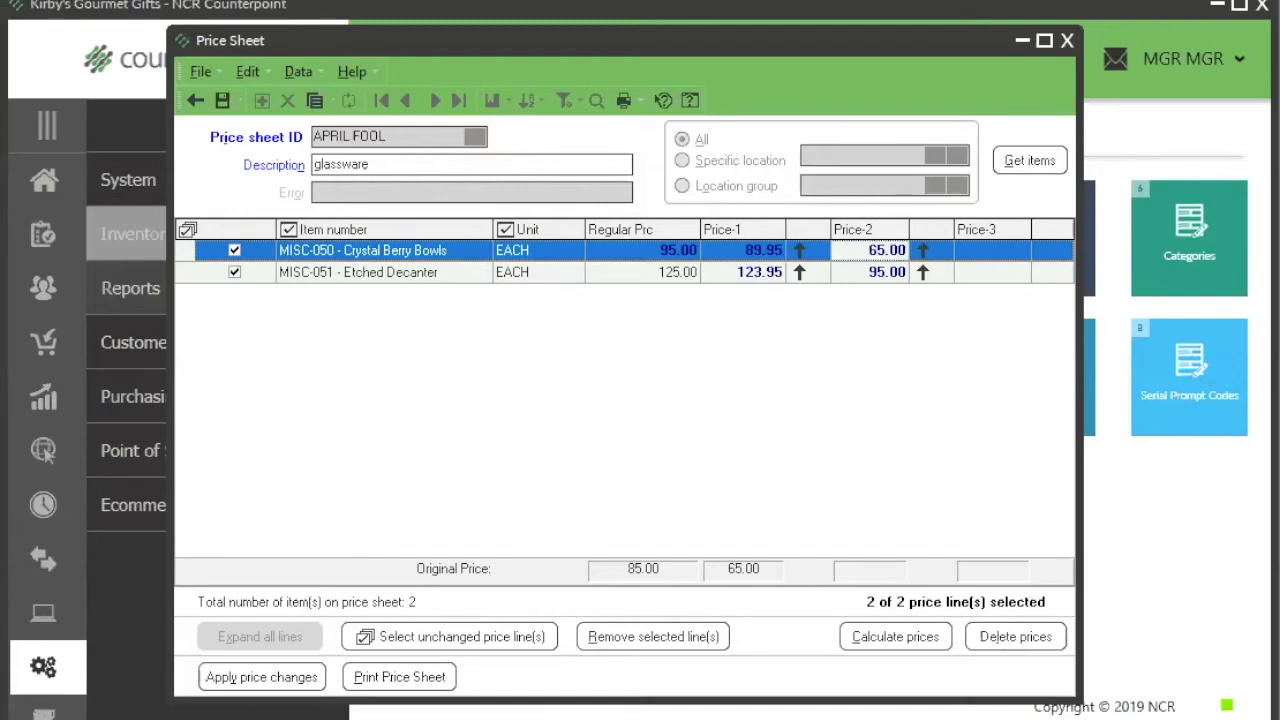
click(739, 257)
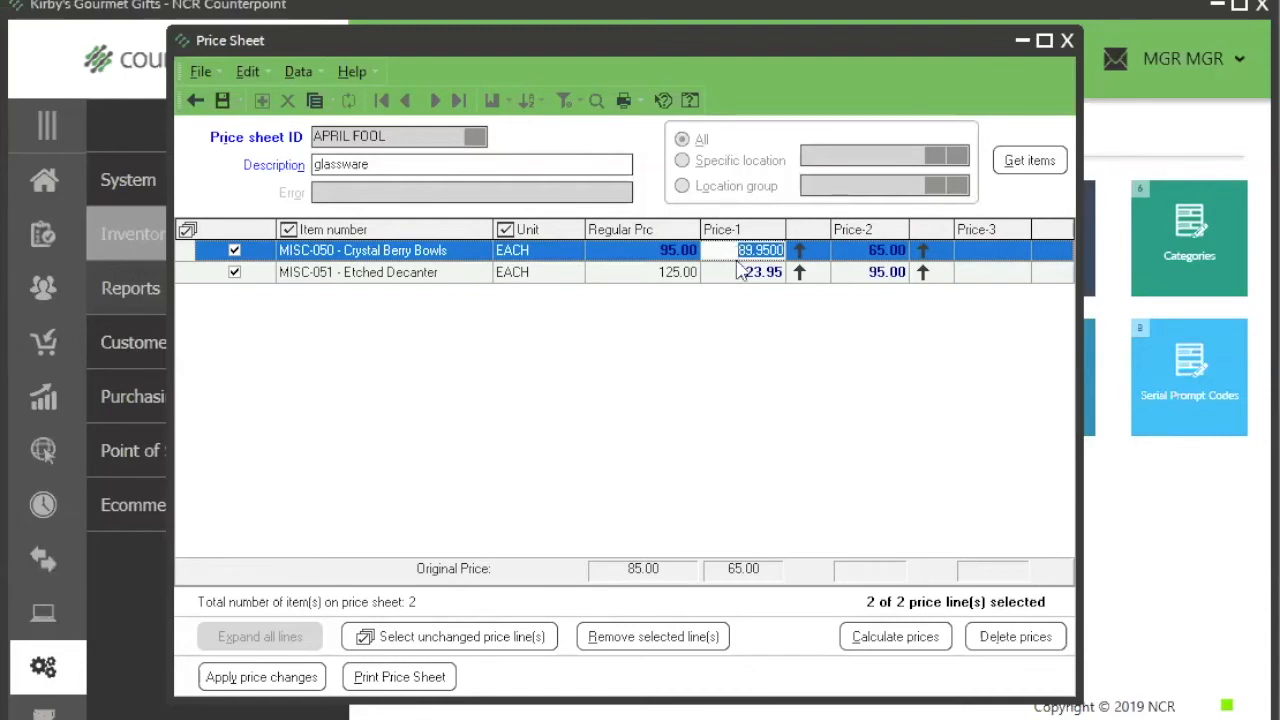
click(740, 277)
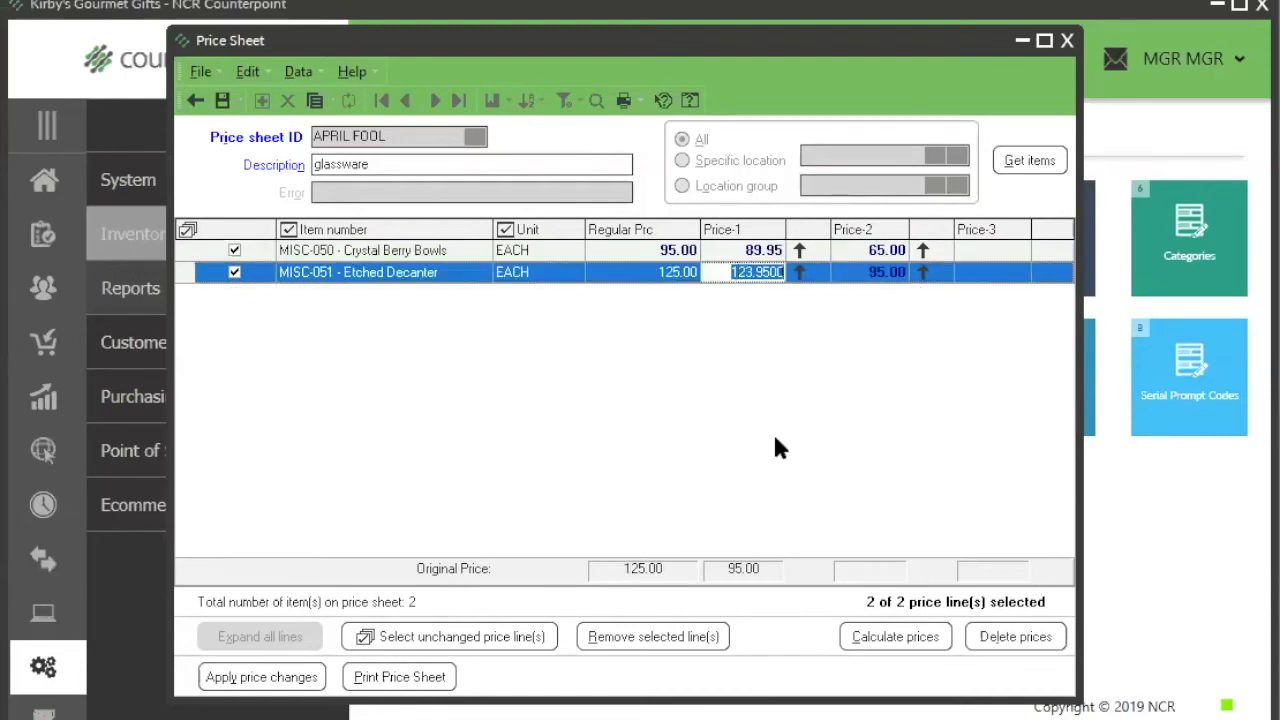
Step: Base the new Price-1 on the item's own Price-1, increased by 3 percent, with a rounding value of 9.99
click(872, 634)
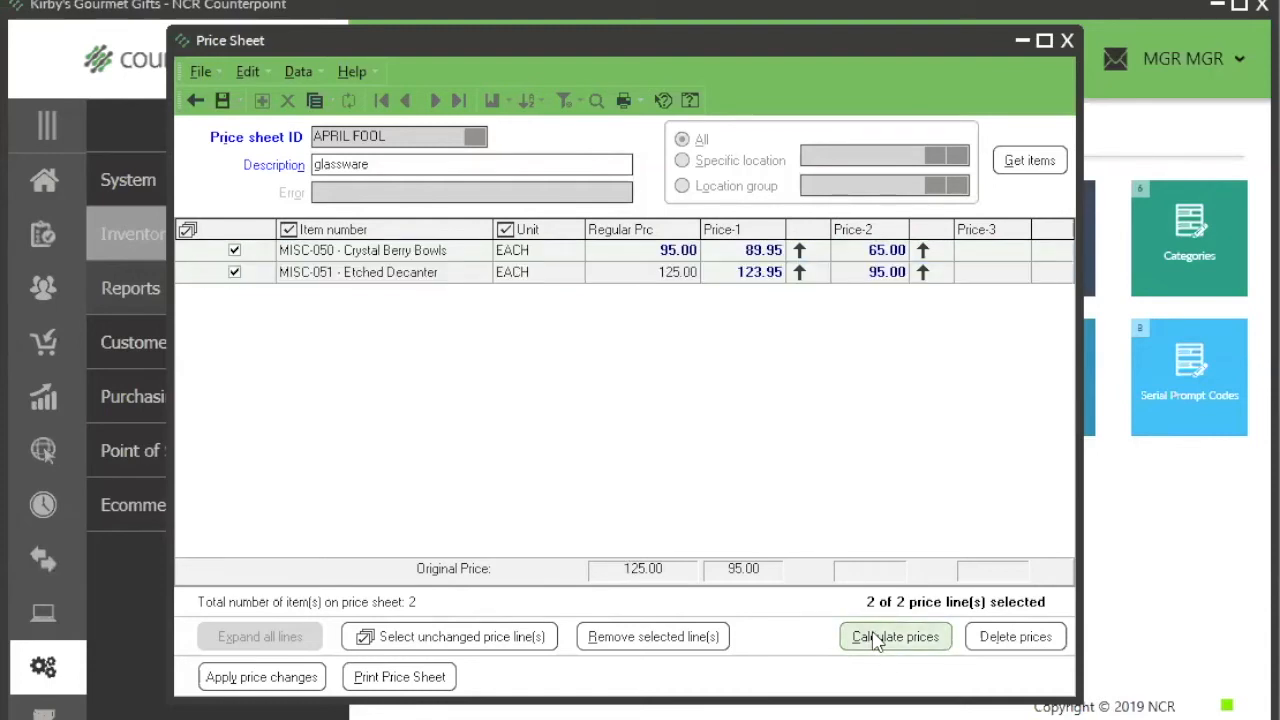
click(590, 430)
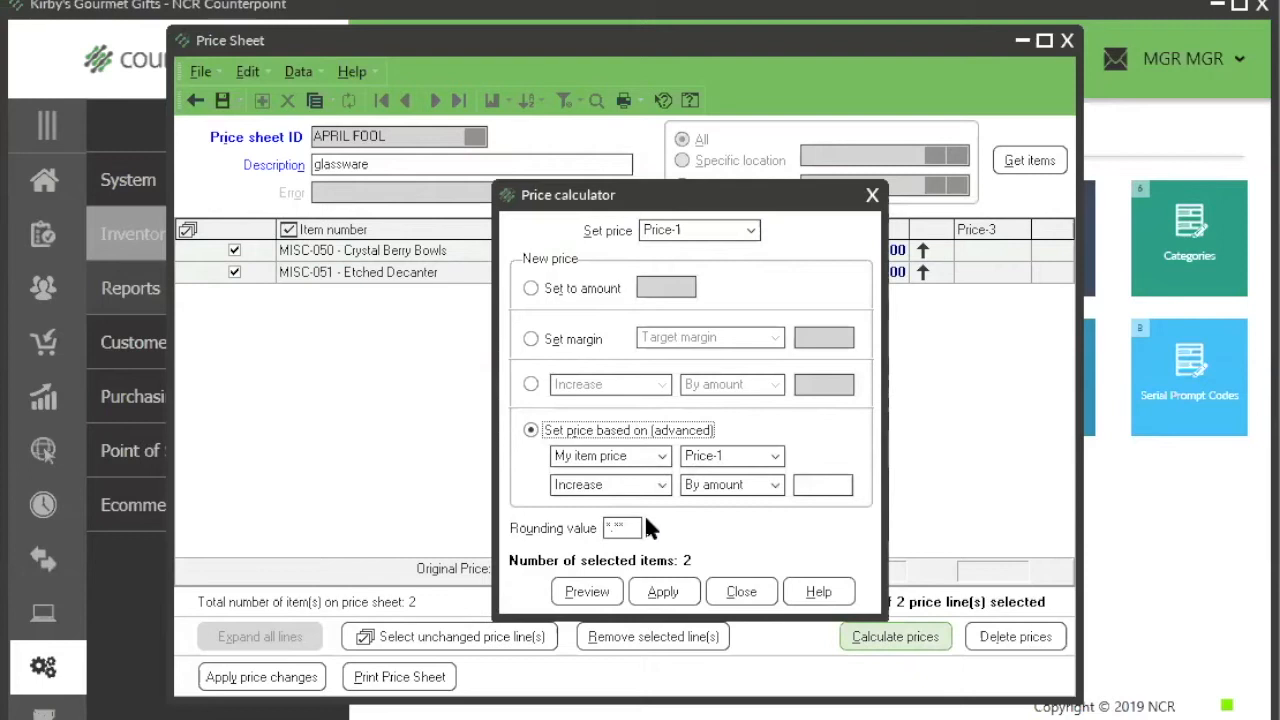
click(738, 486)
click(729, 508)
click(812, 487)
text(3)
key(Tab)
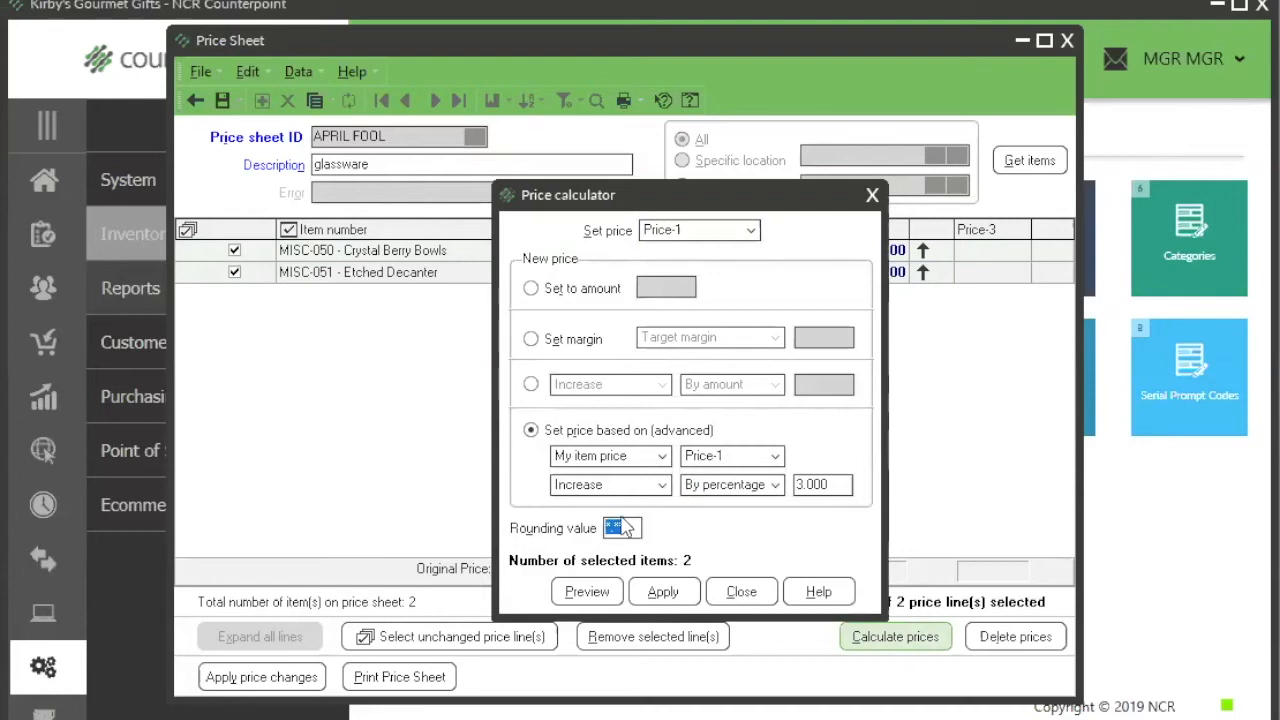
text(9.99)
key(Tab)
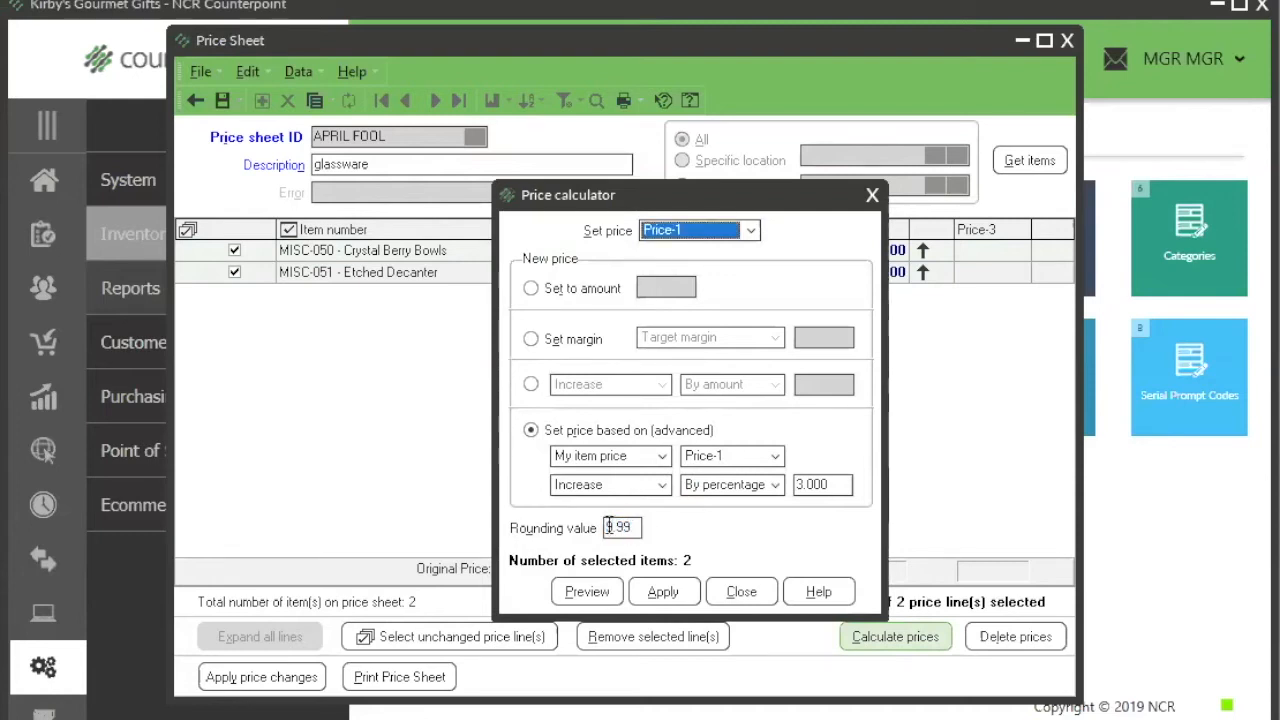
Step: Preview the Price-1 calculation, overwrite the existing new prices, and apply it to both glassware items on the price sheet
click(591, 596)
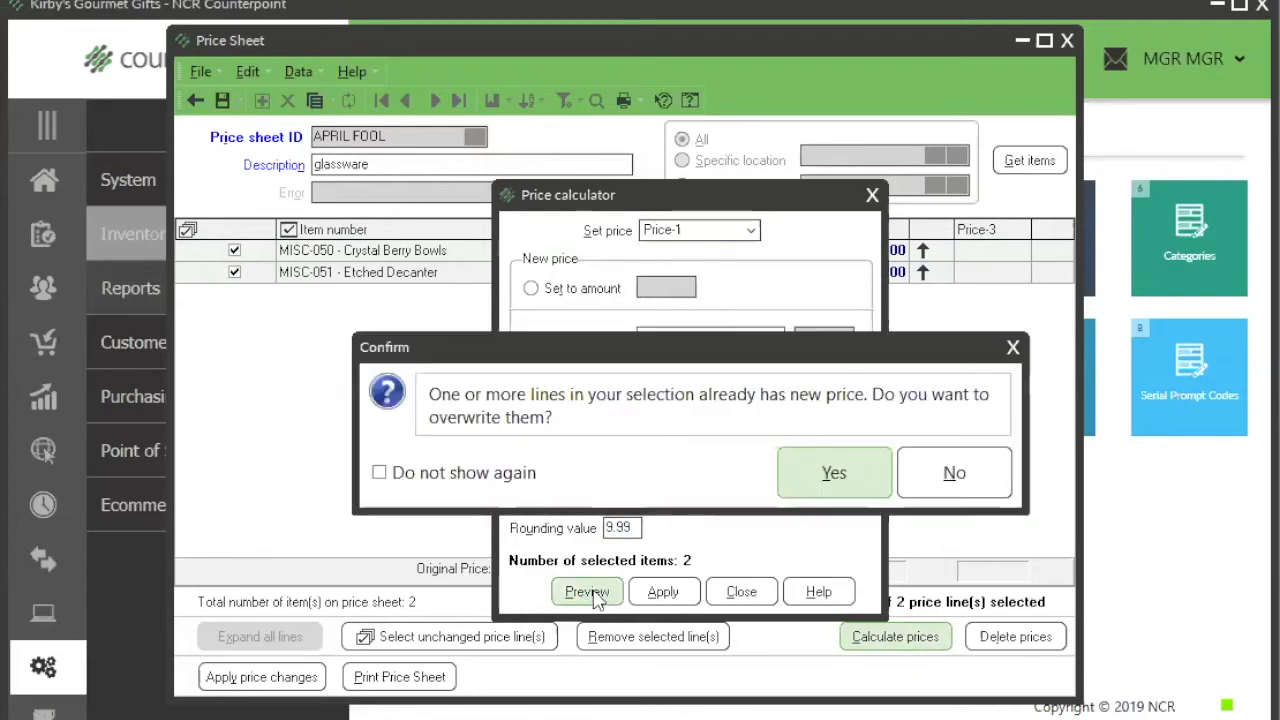
click(829, 477)
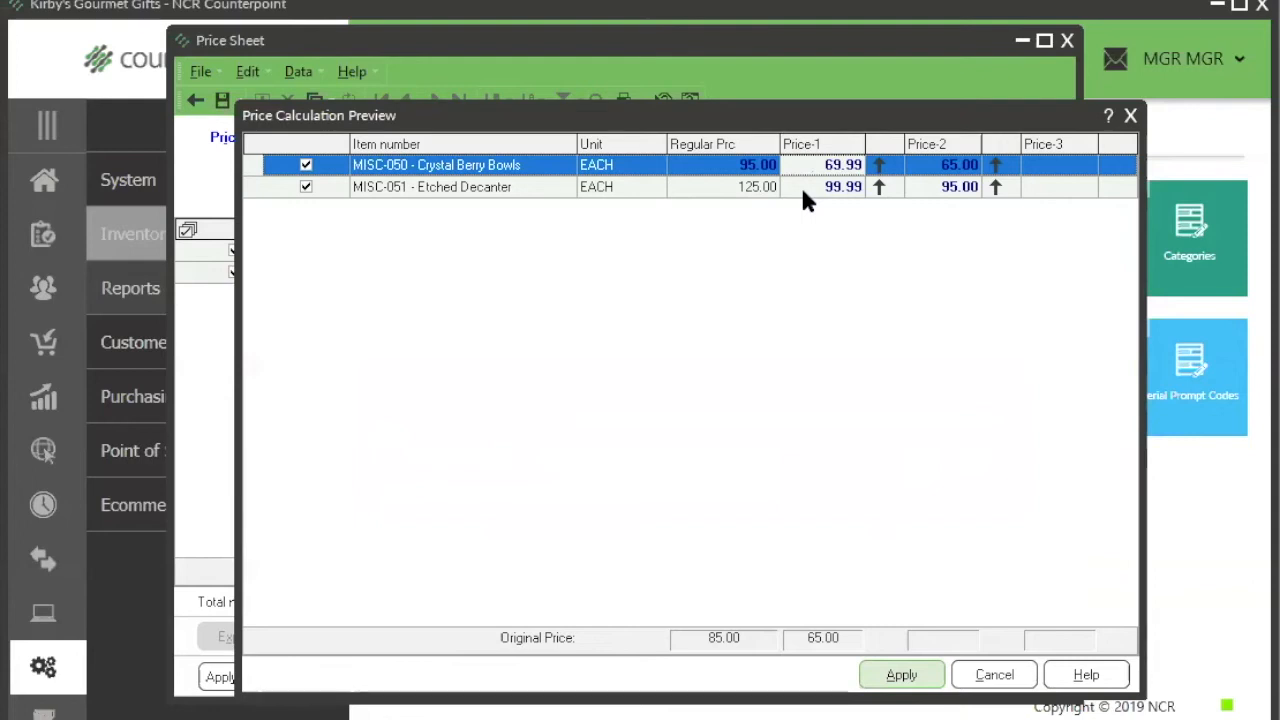
click(903, 676)
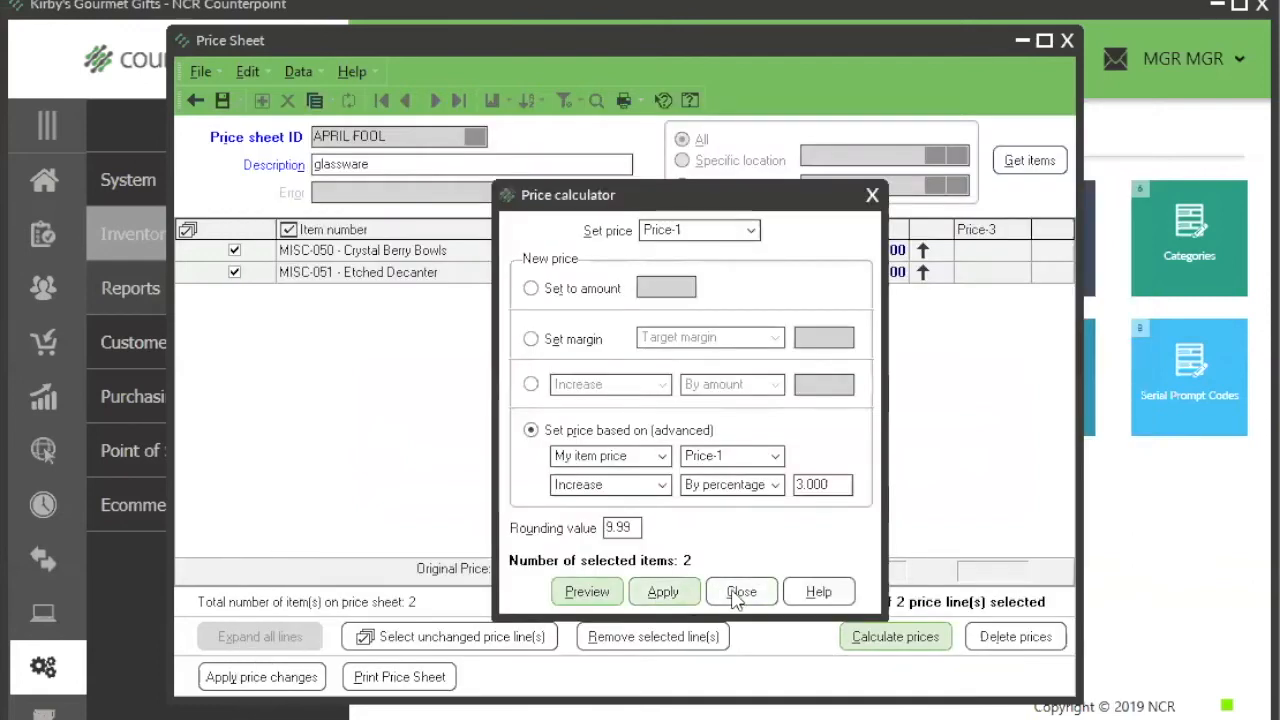
click(740, 592)
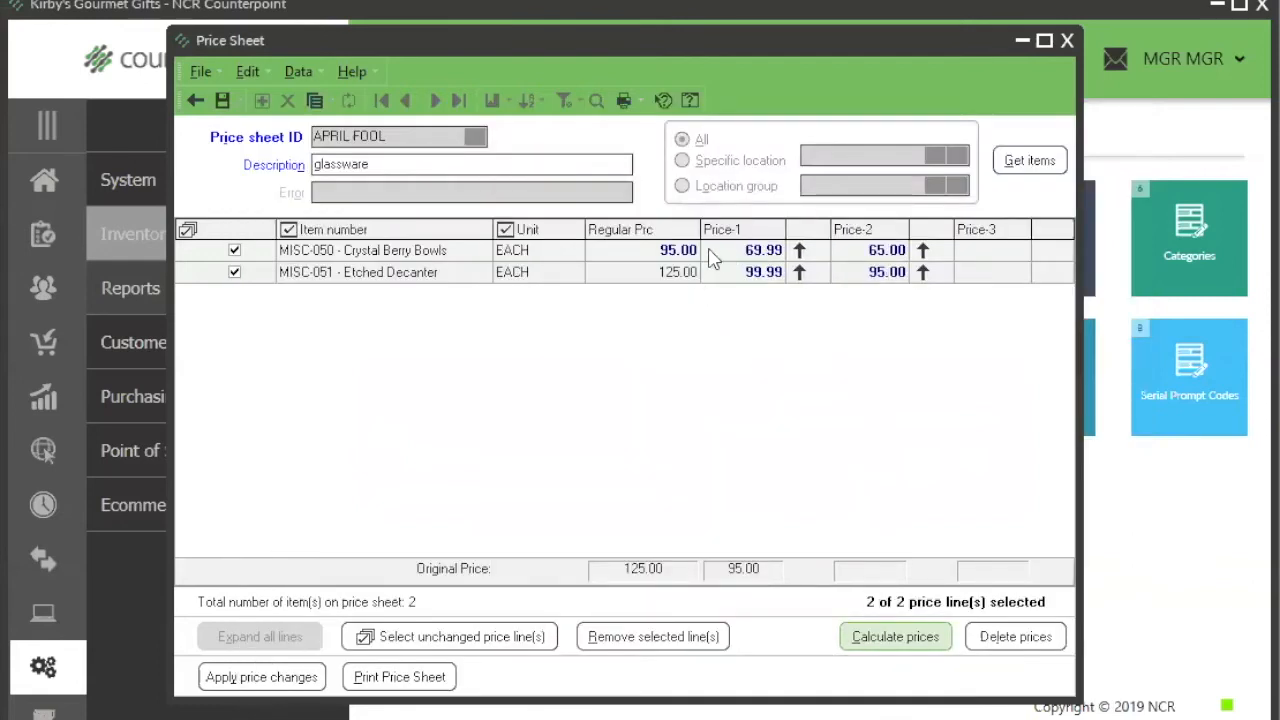
click(766, 257)
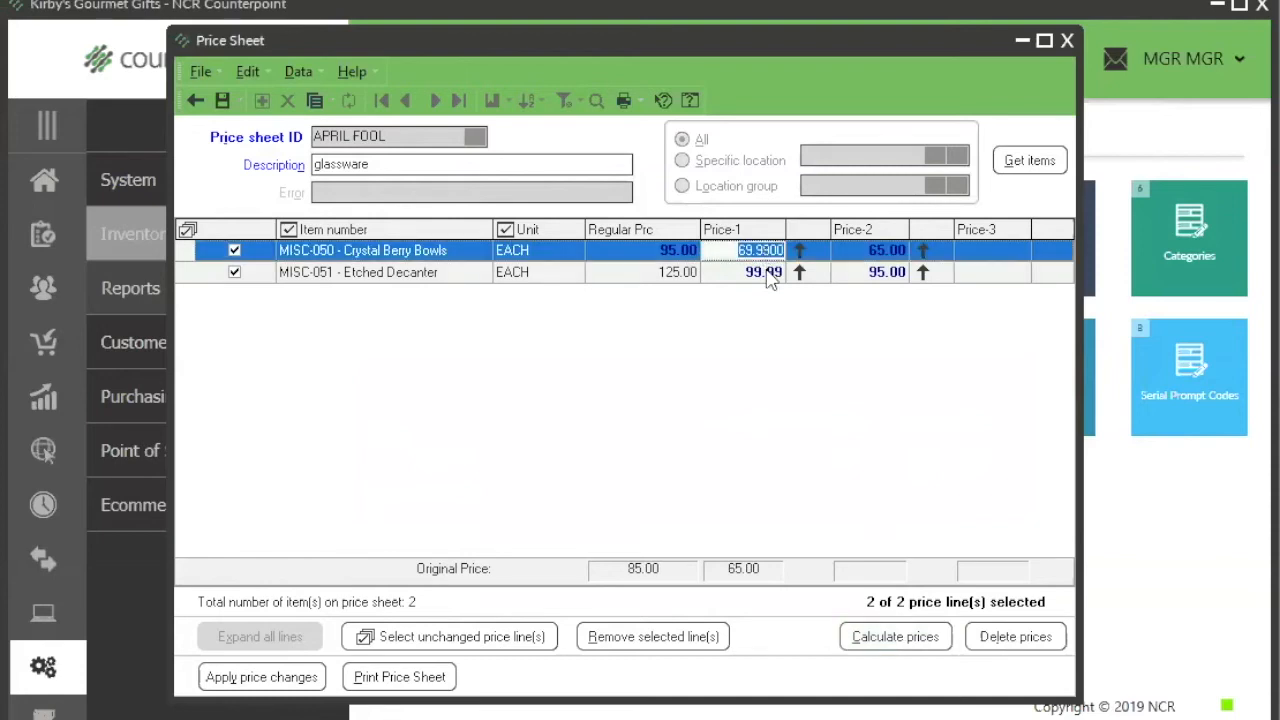
click(768, 274)
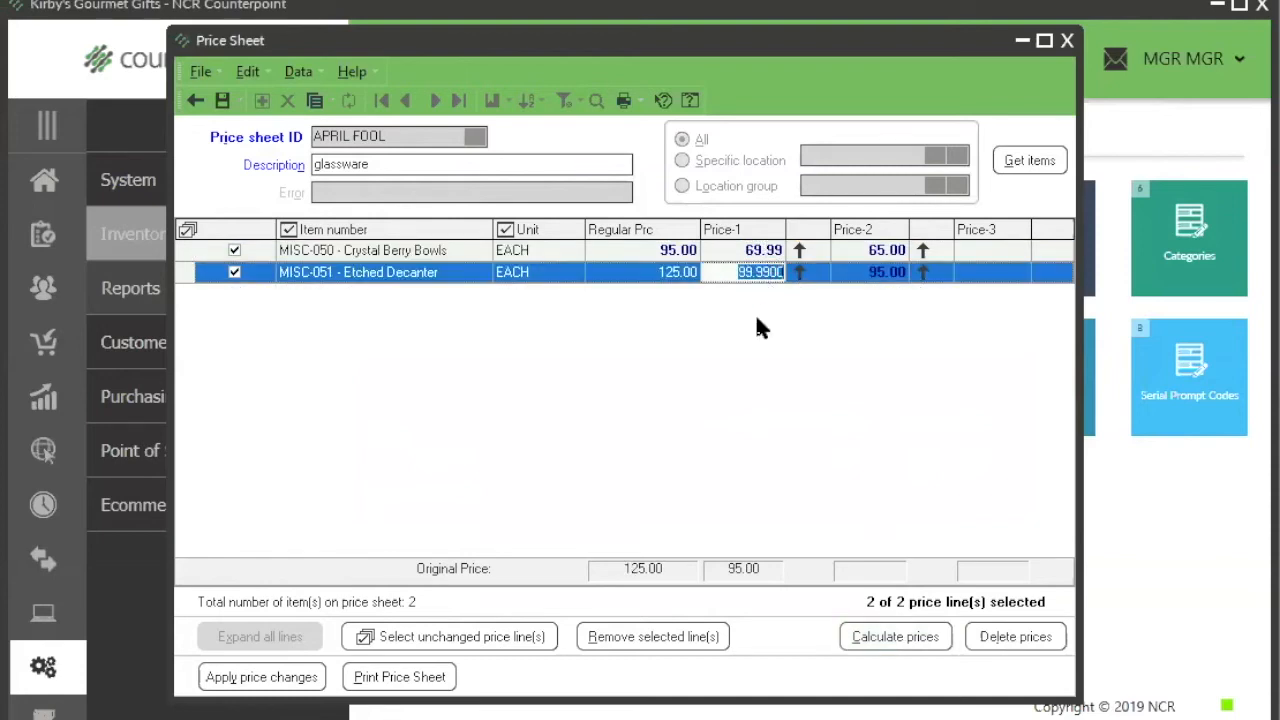
click(716, 272)
drag(636, 42, 715, 43)
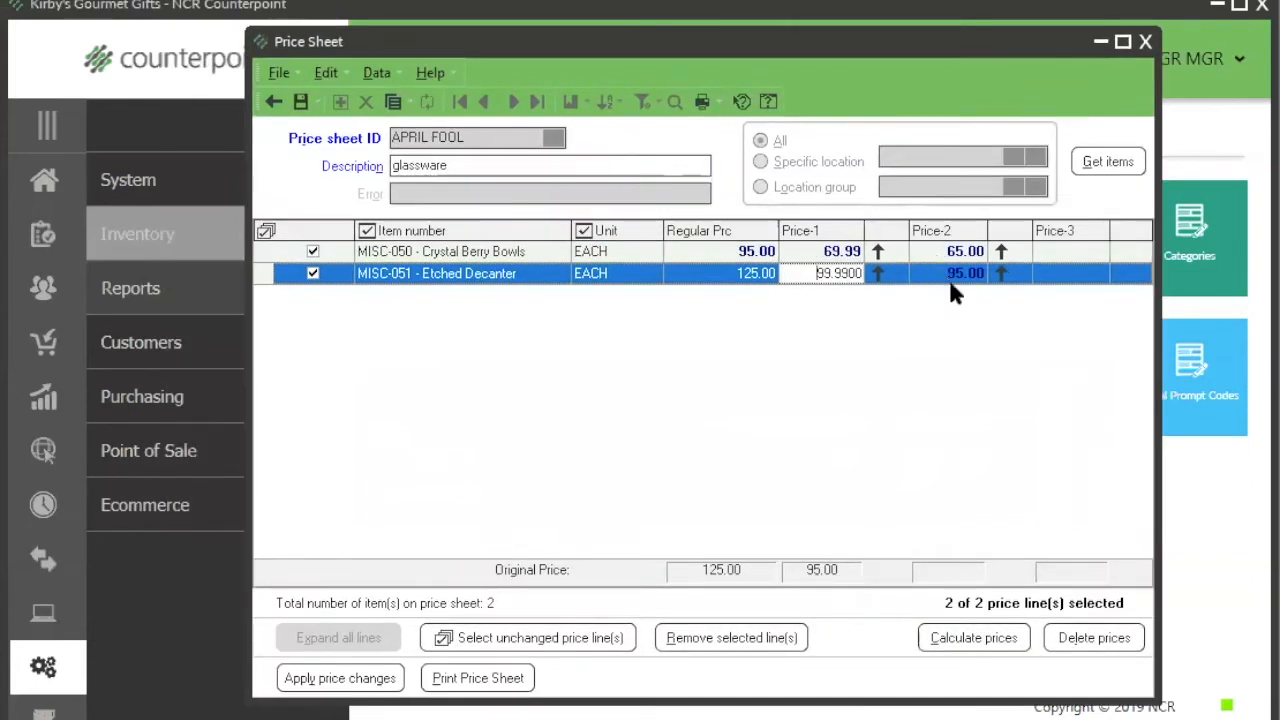
click(843, 326)
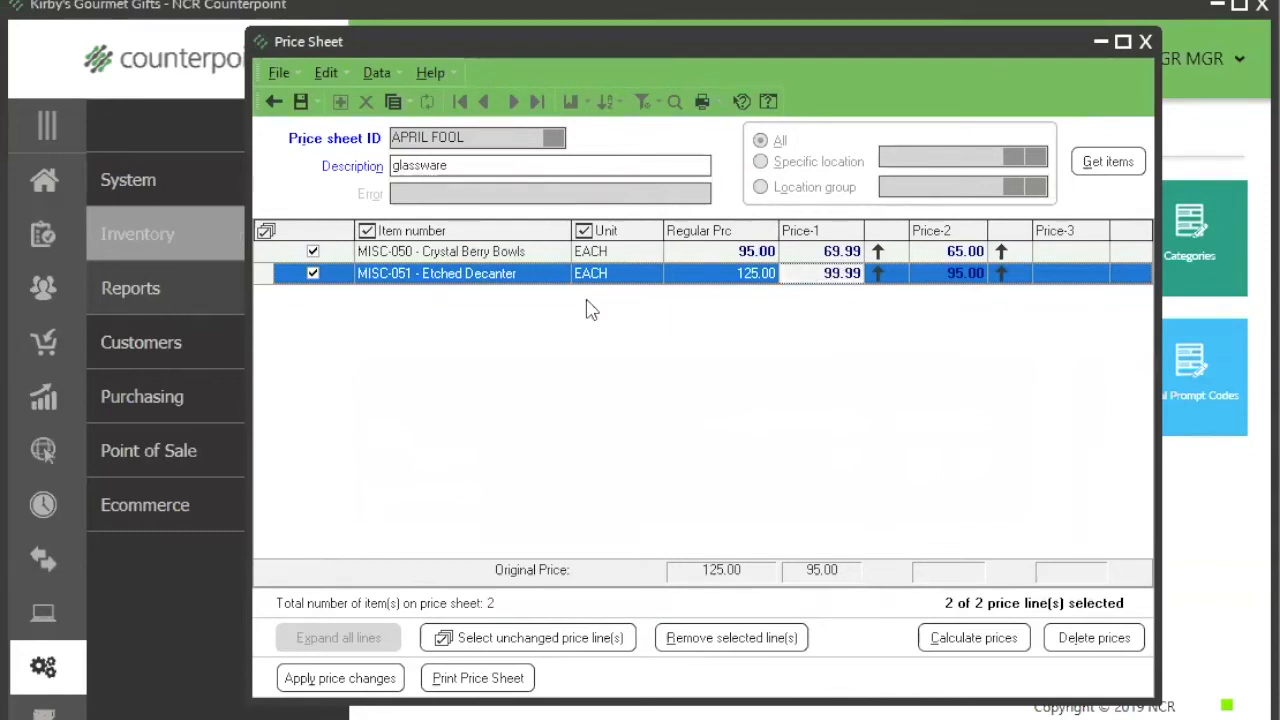
Step: Save the APRIL FOOL price sheet and find the Crystal Berry Bowls in the unfiltered item list using the keyword berry
click(300, 101)
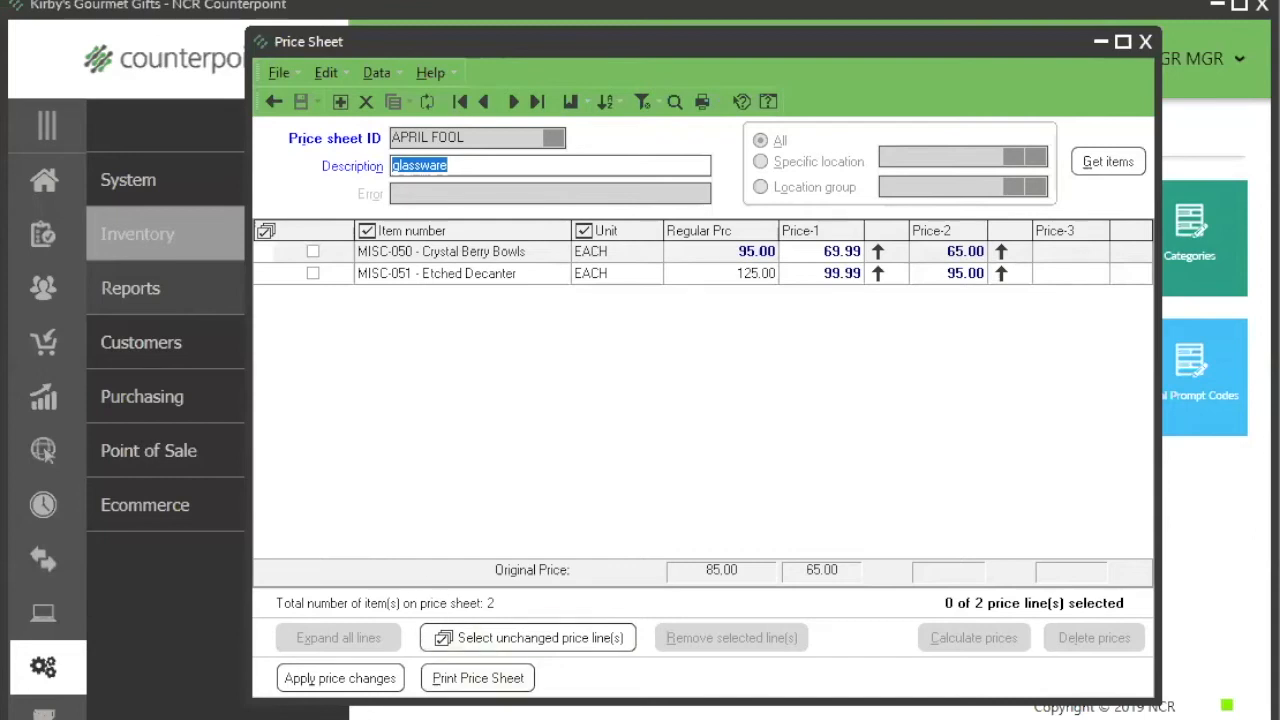
key(alt+Tab)
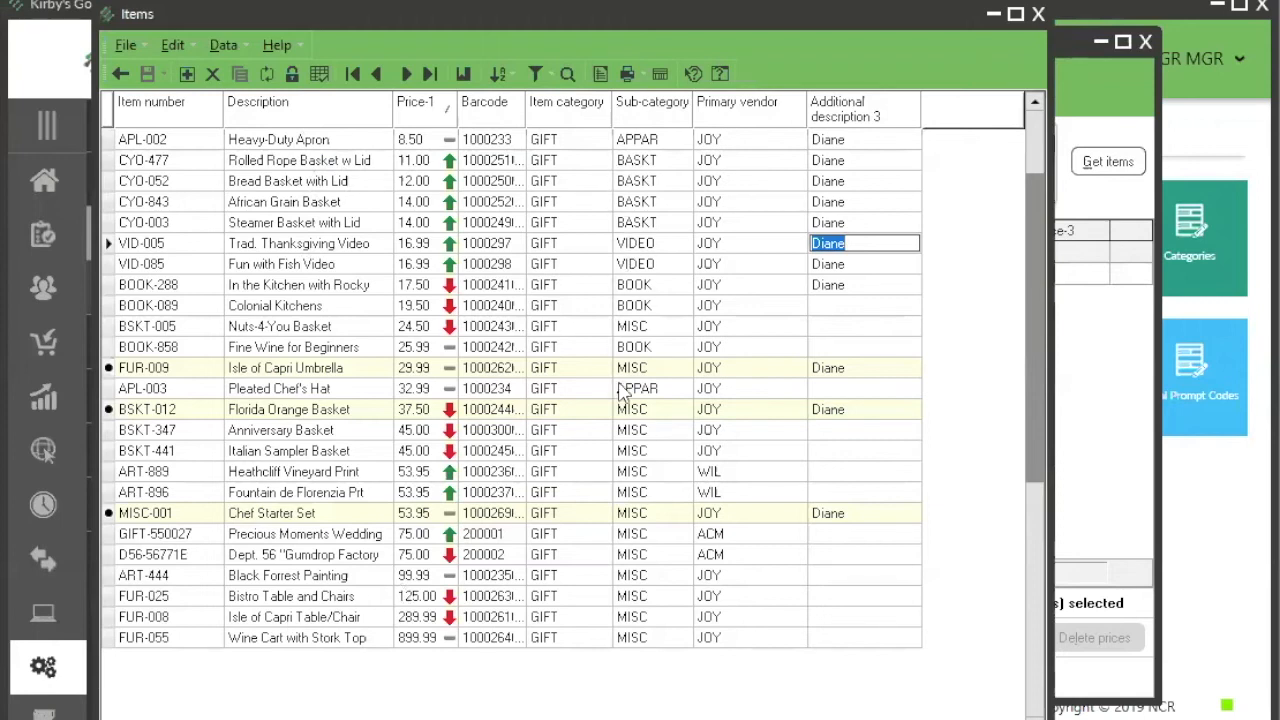
click(535, 73)
click(1023, 719)
click(838, 719)
click(567, 74)
text(berry)
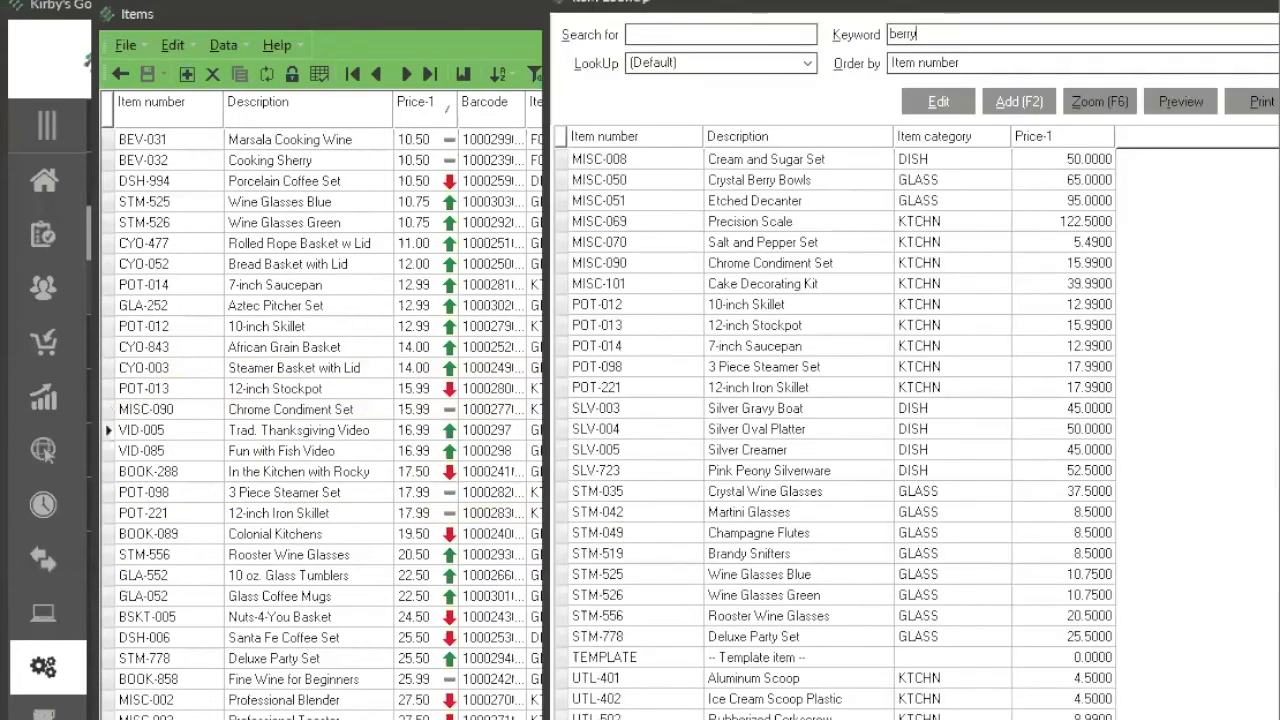
key(Return)
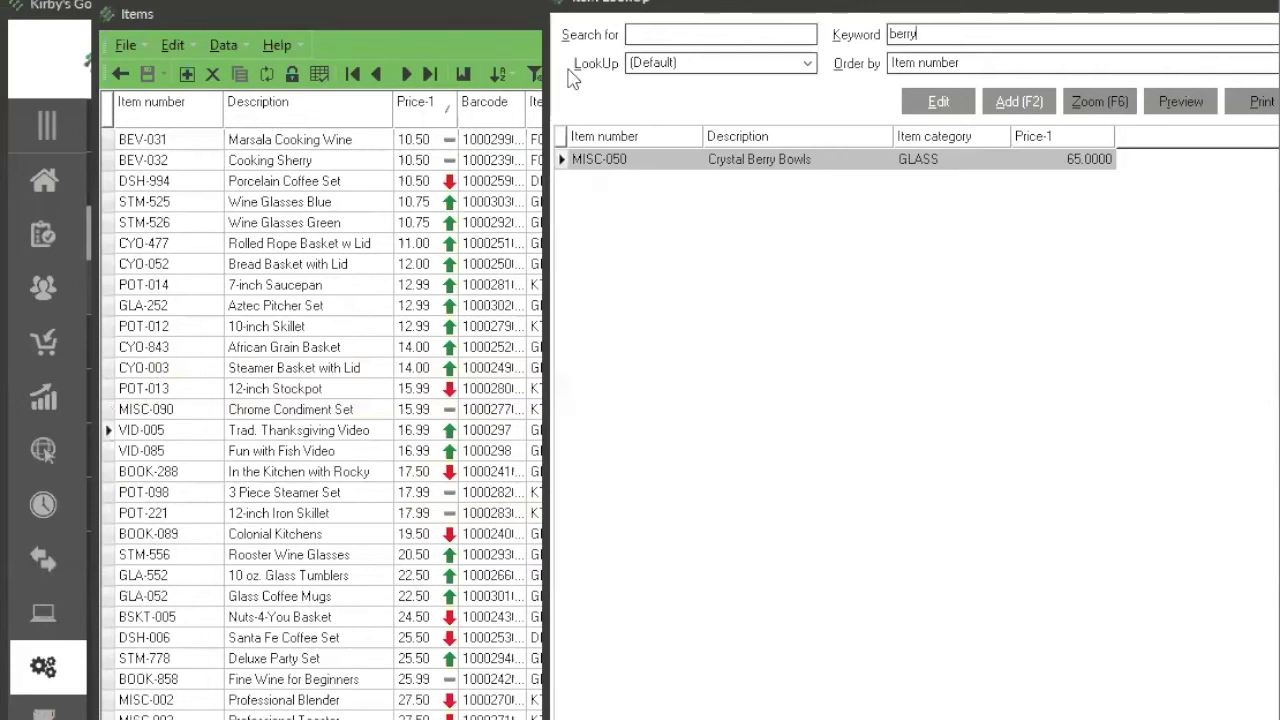
key(Return)
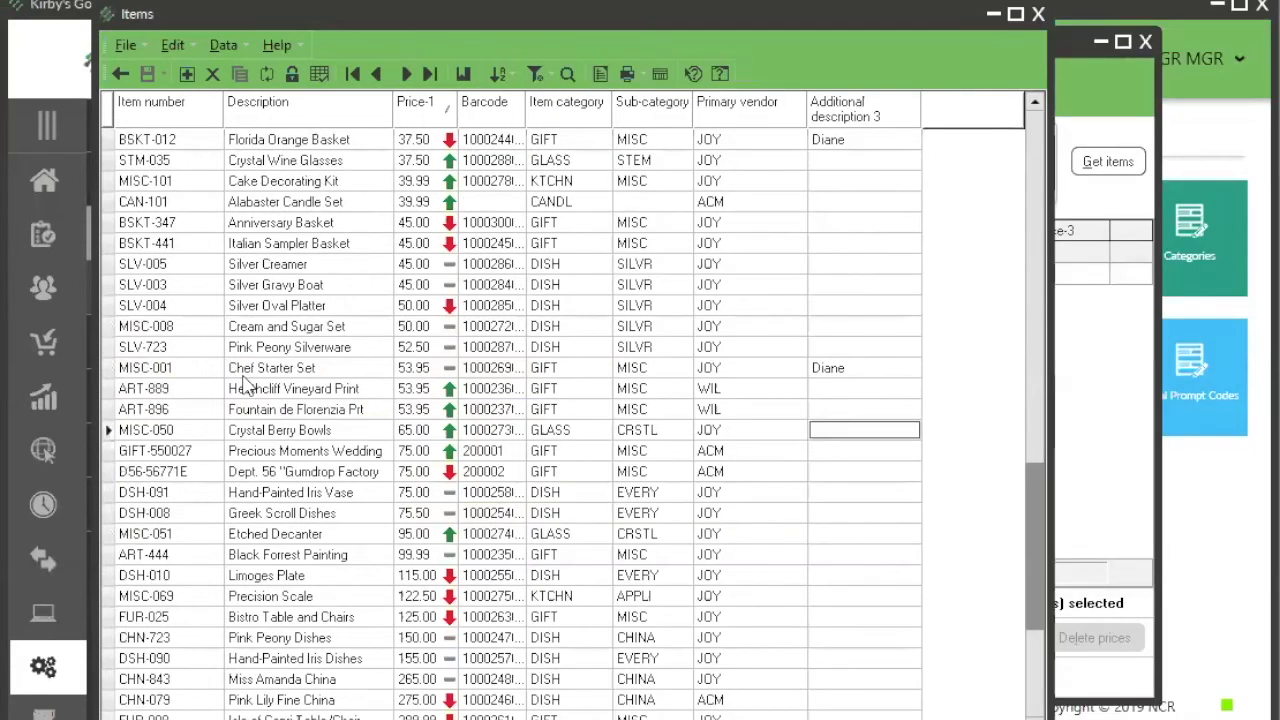
click(291, 76)
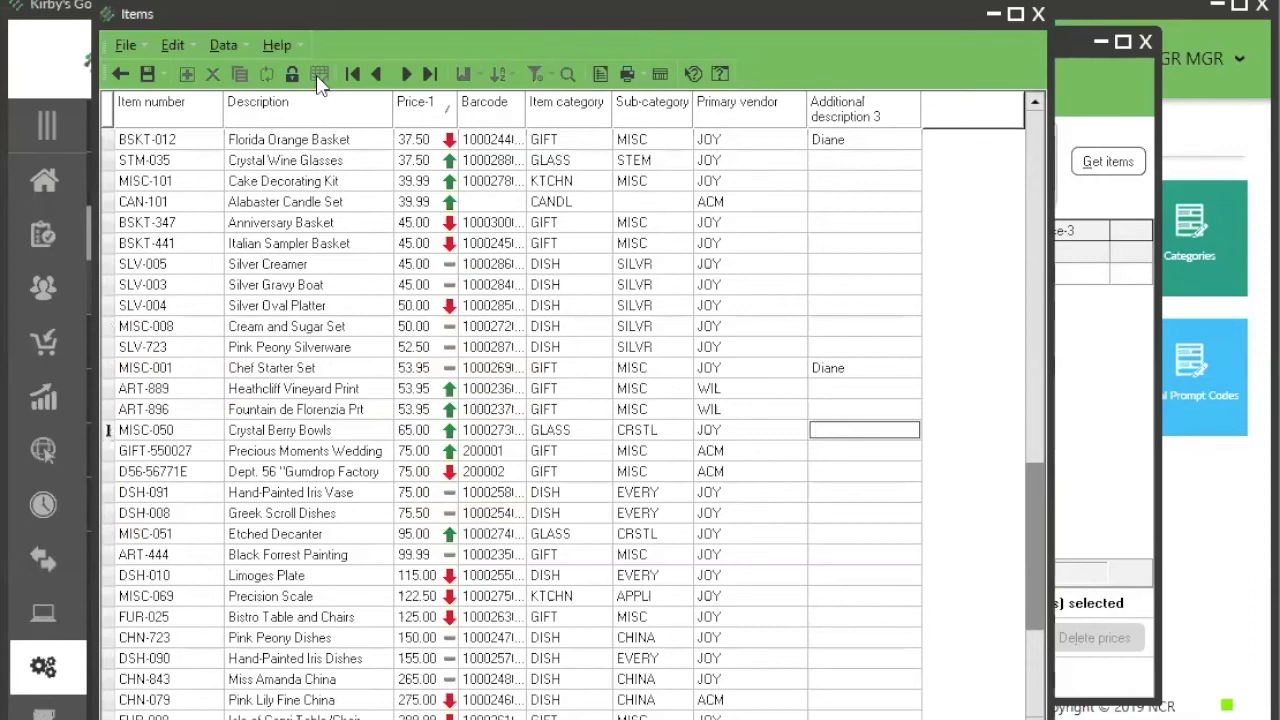
click(280, 432)
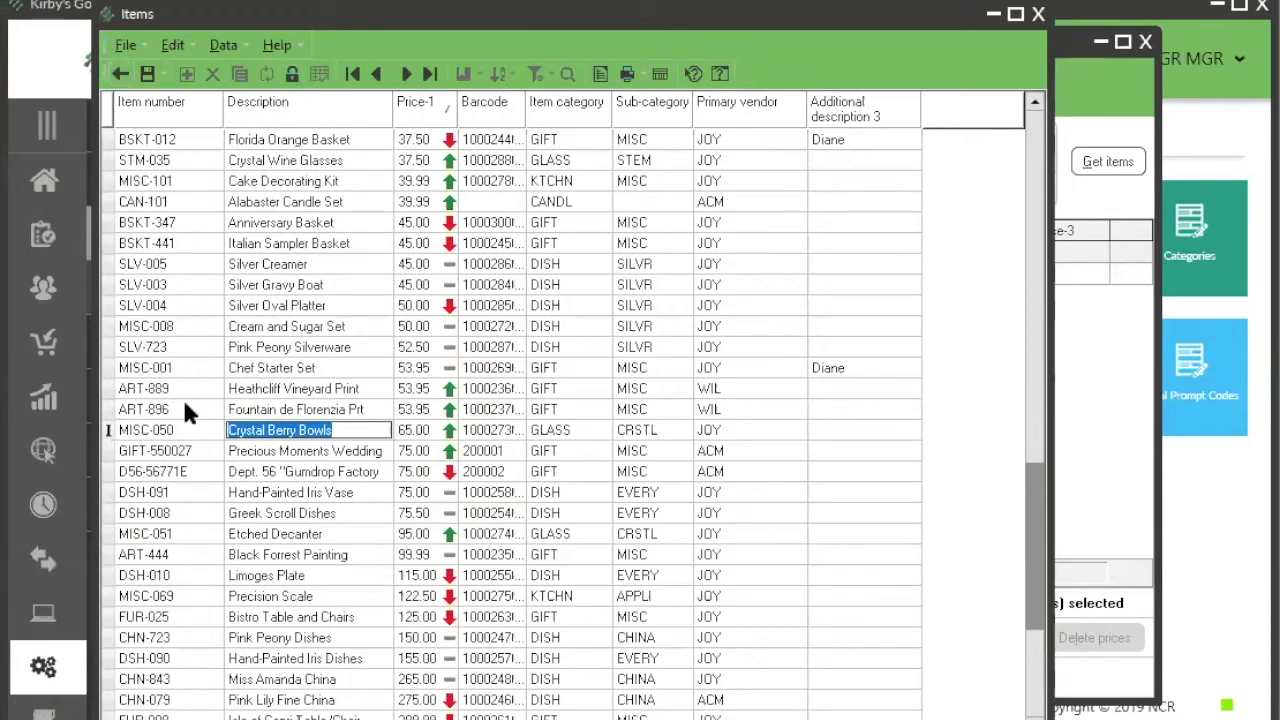
click(186, 430)
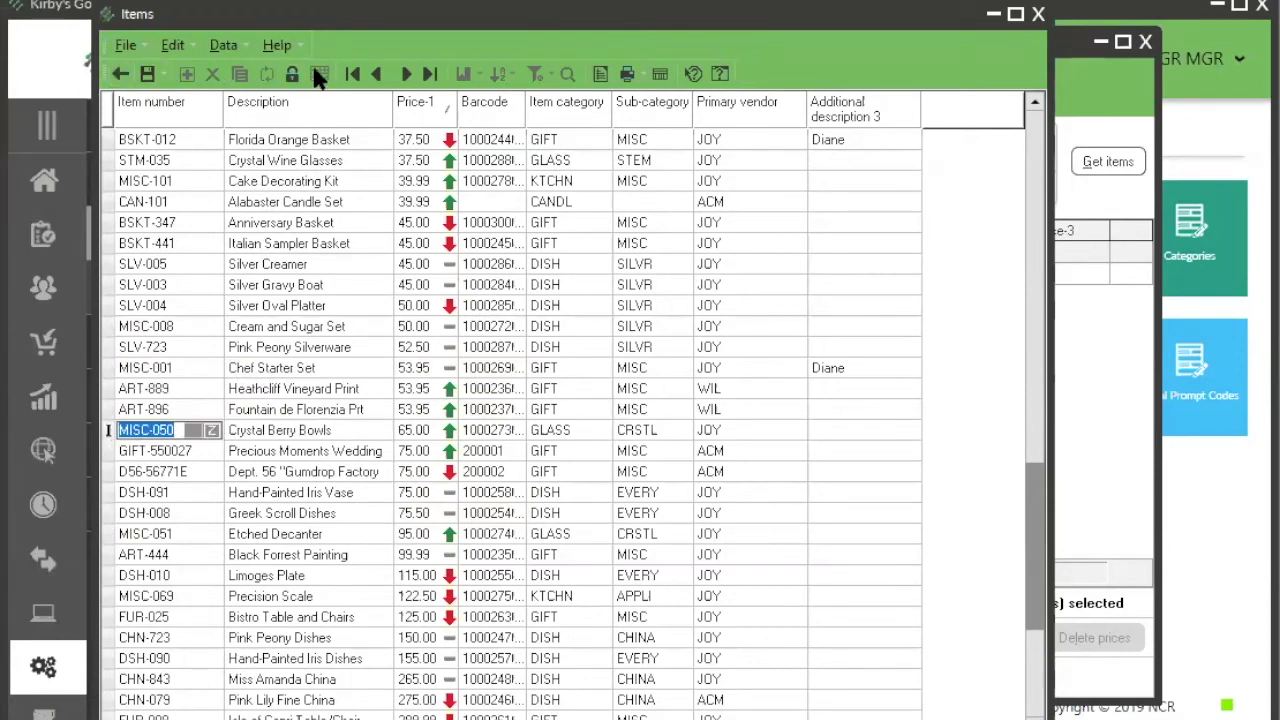
click(120, 73)
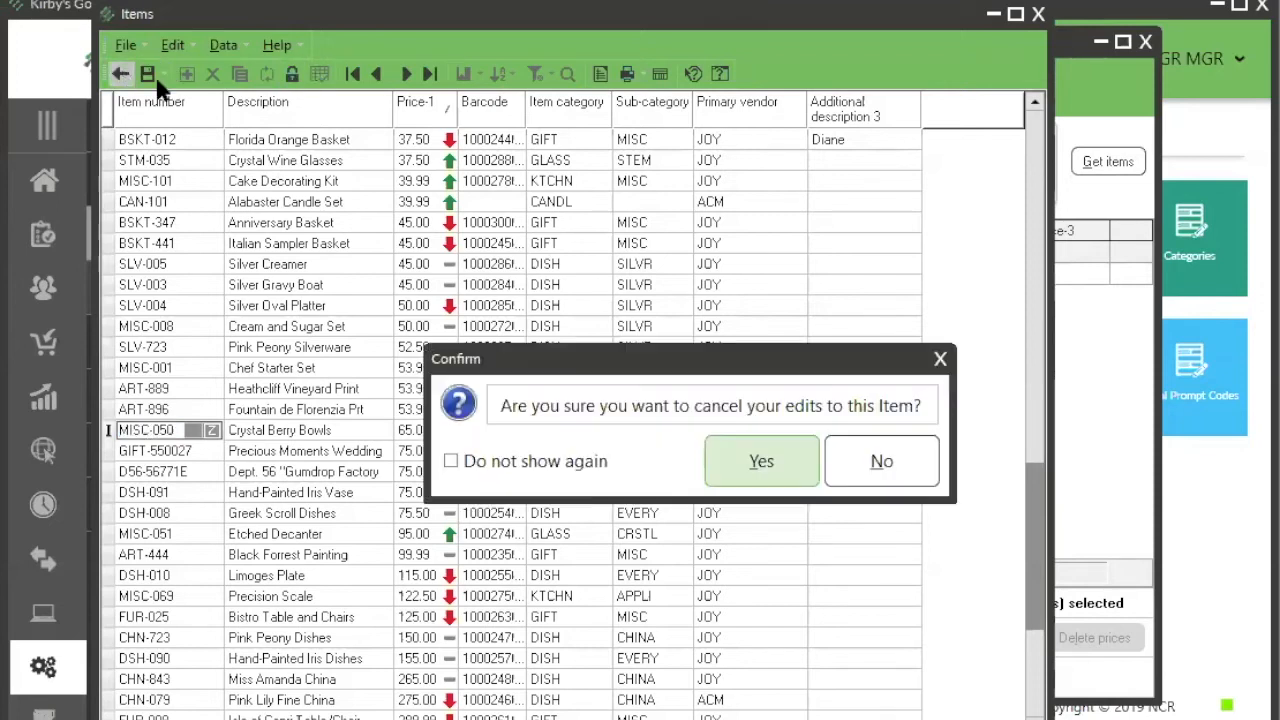
click(777, 470)
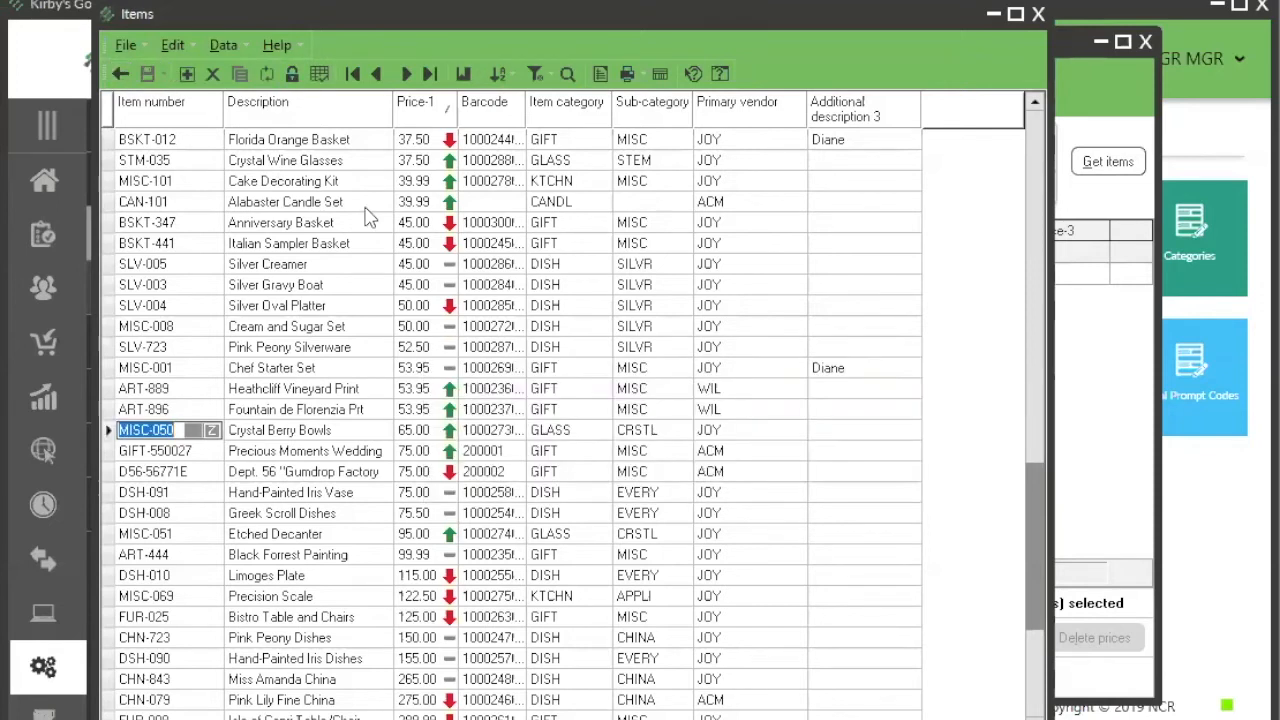
Step: Show MISC-050 Crystal Berry Bowls in form view and compare its current prices with its line on the price sheet
click(322, 76)
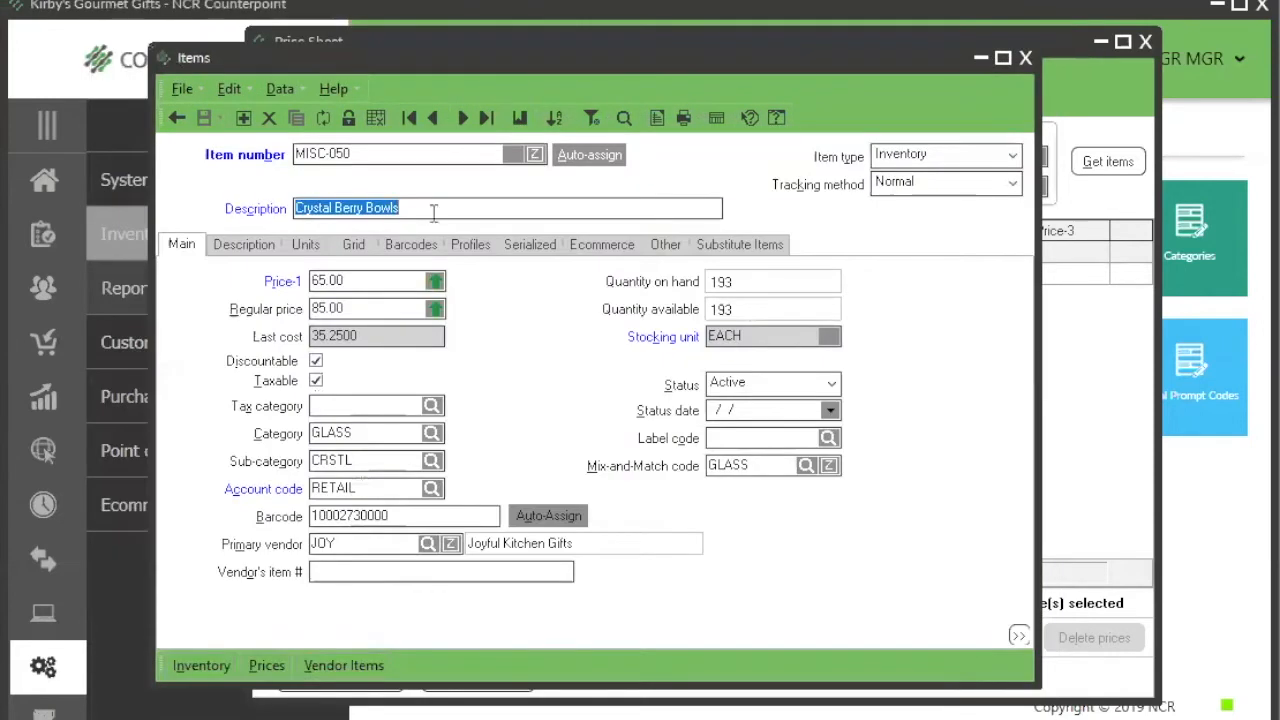
click(376, 281)
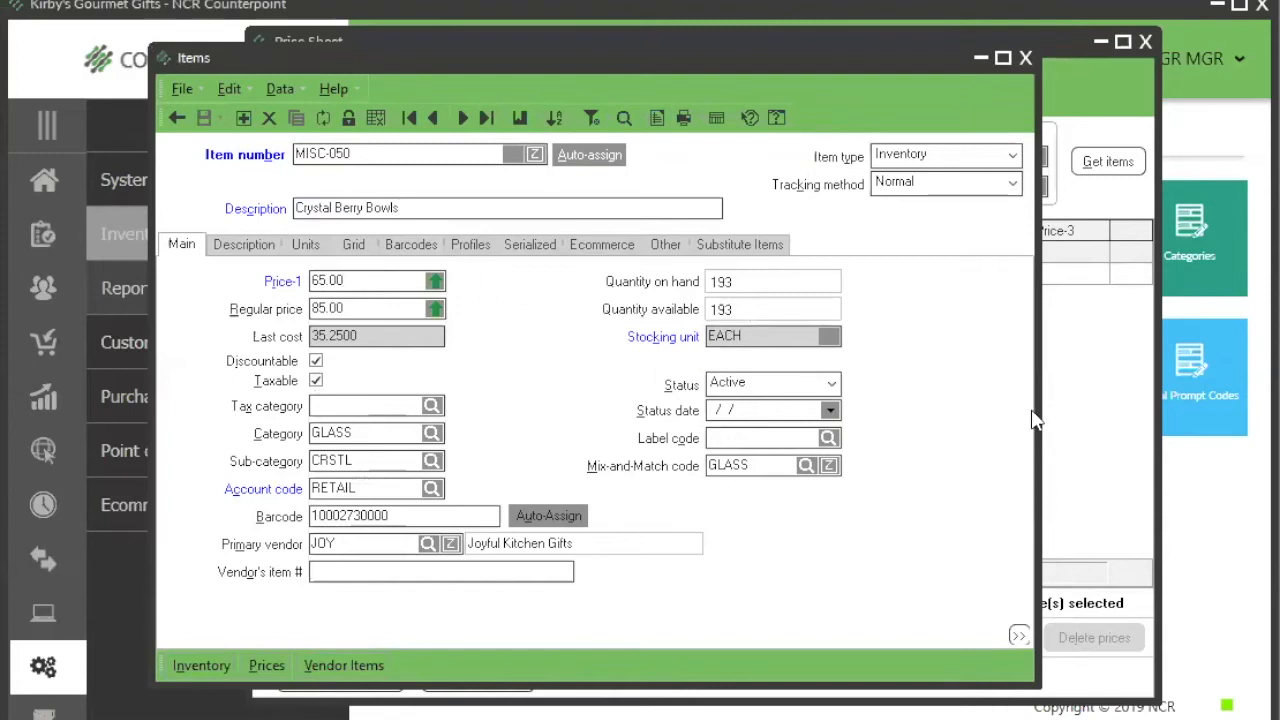
click(1075, 431)
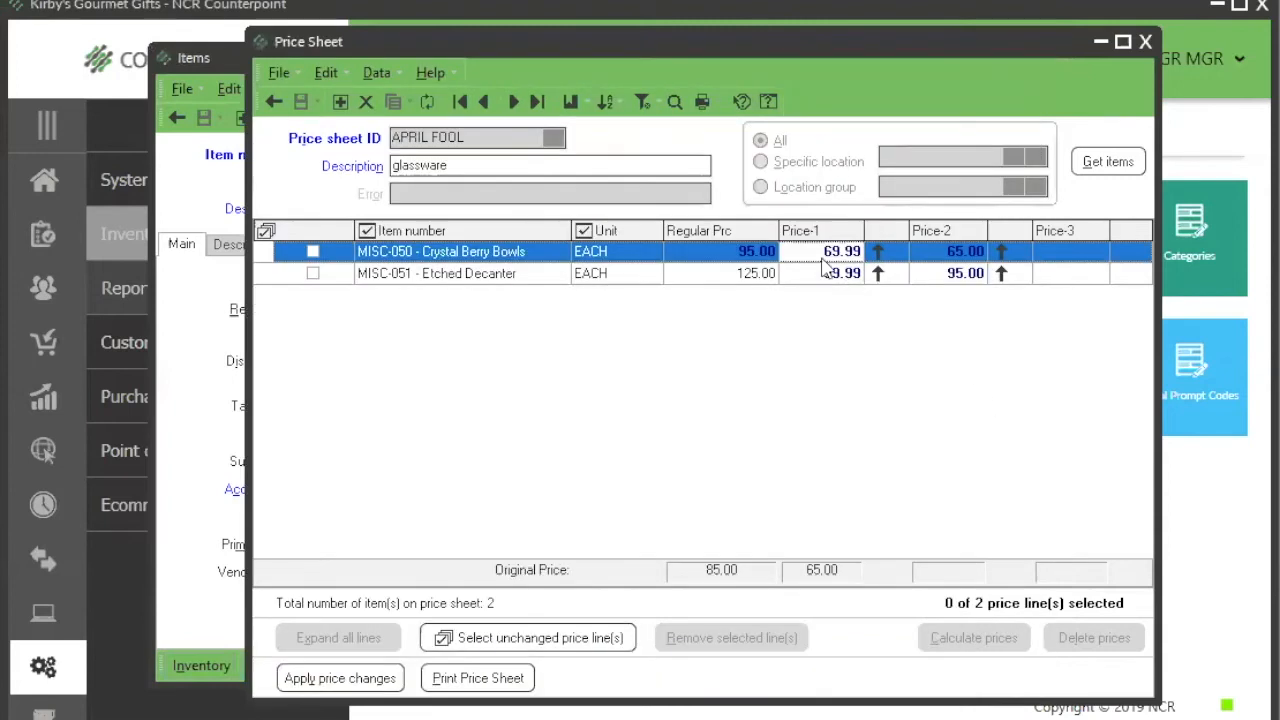
click(221, 393)
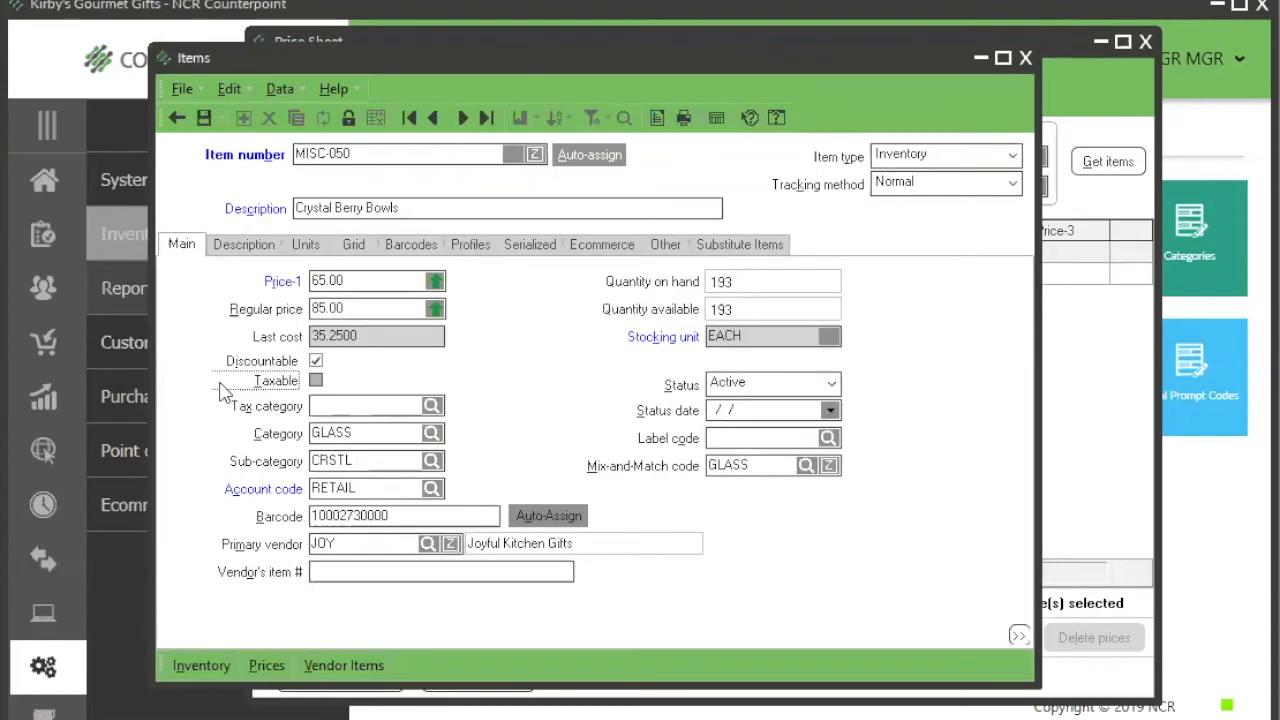
click(1106, 374)
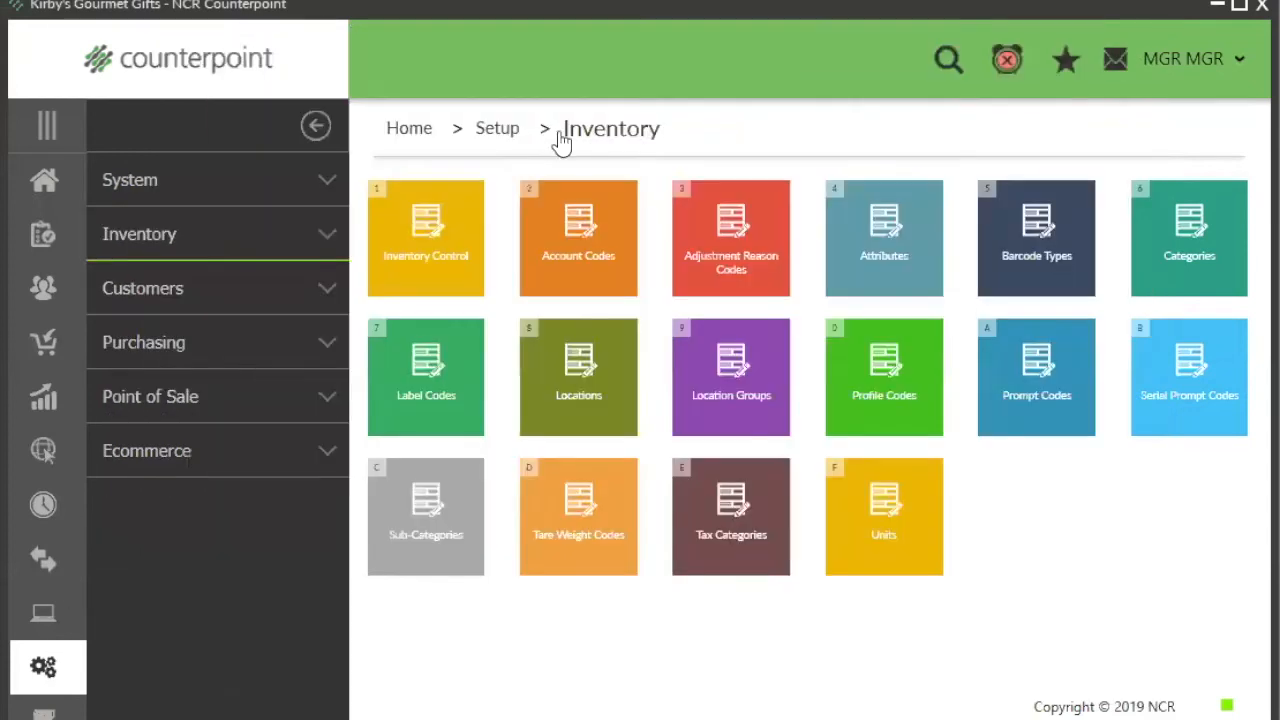
Step: Review the price sheet tag method options in the label settings of Inventory Control, keeping Prompt user to print
click(443, 263)
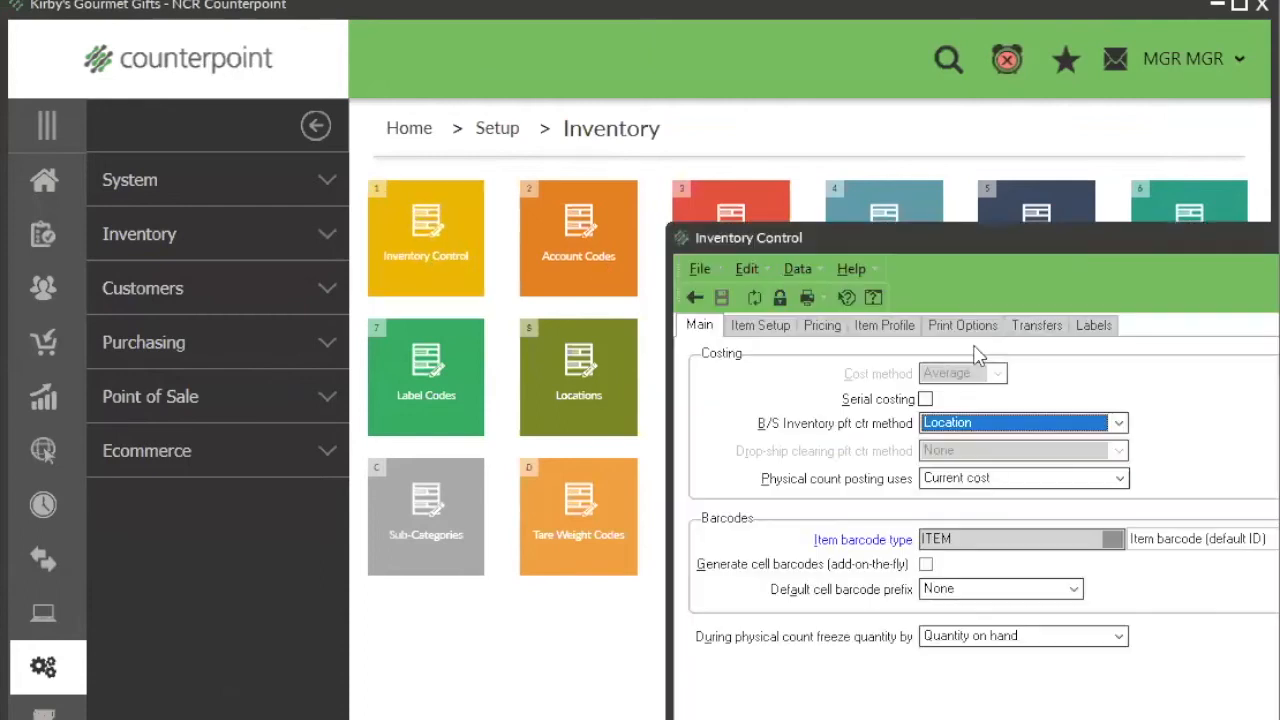
click(1092, 325)
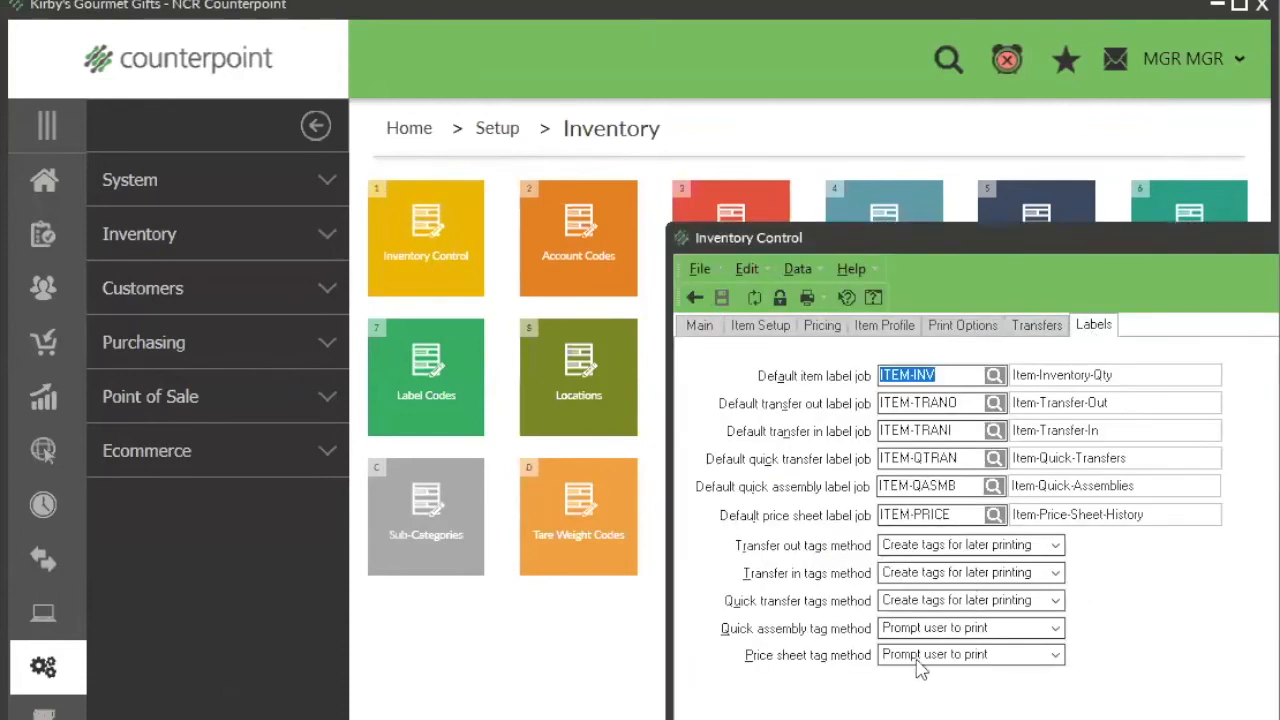
click(1028, 662)
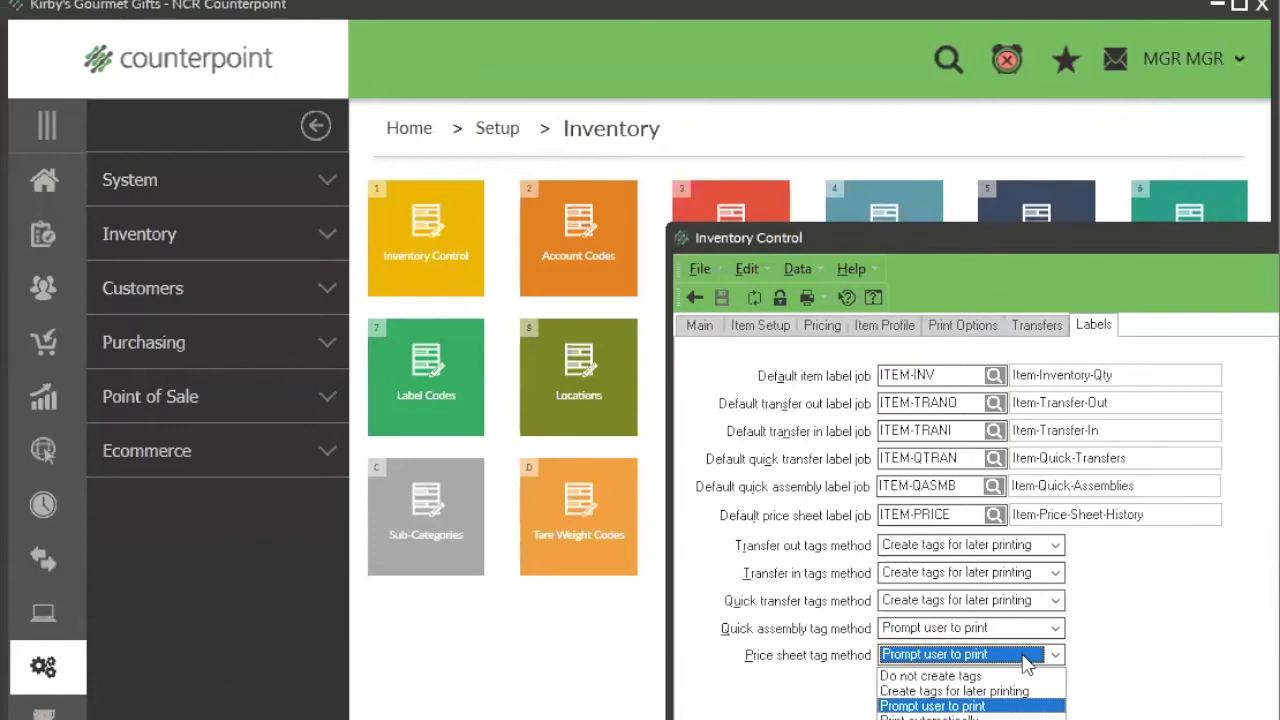
click(1160, 668)
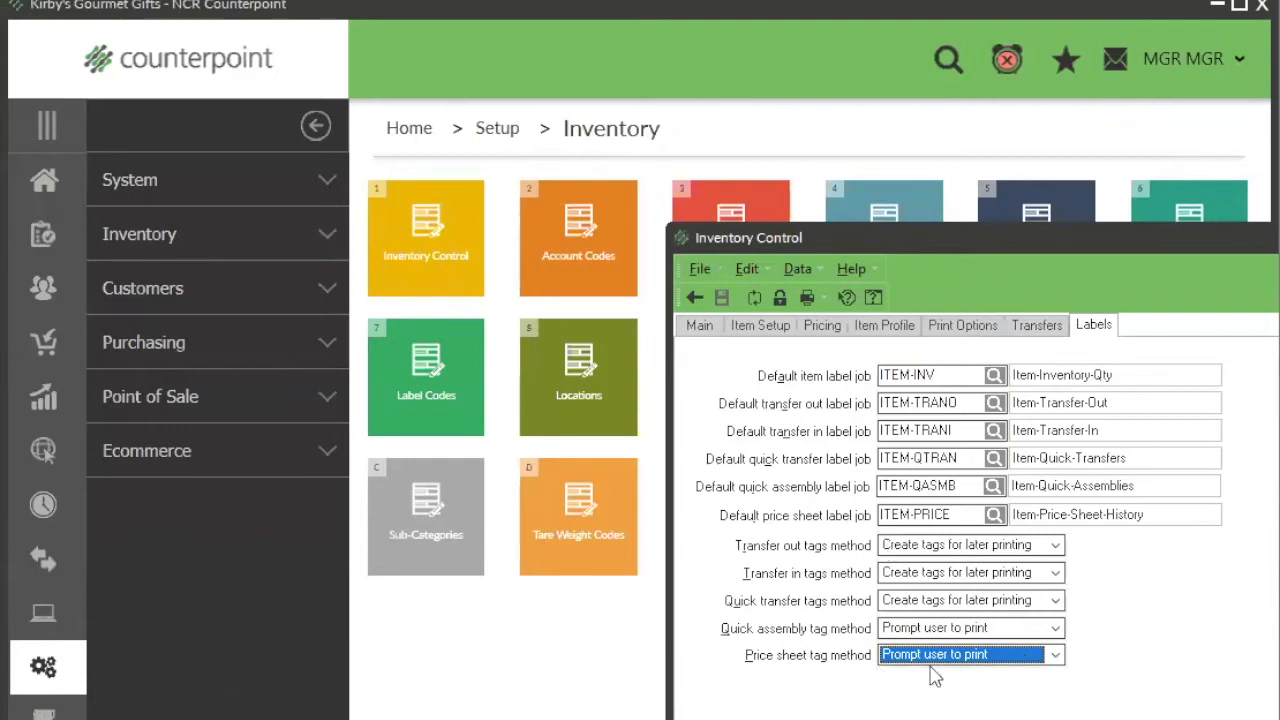
click(693, 299)
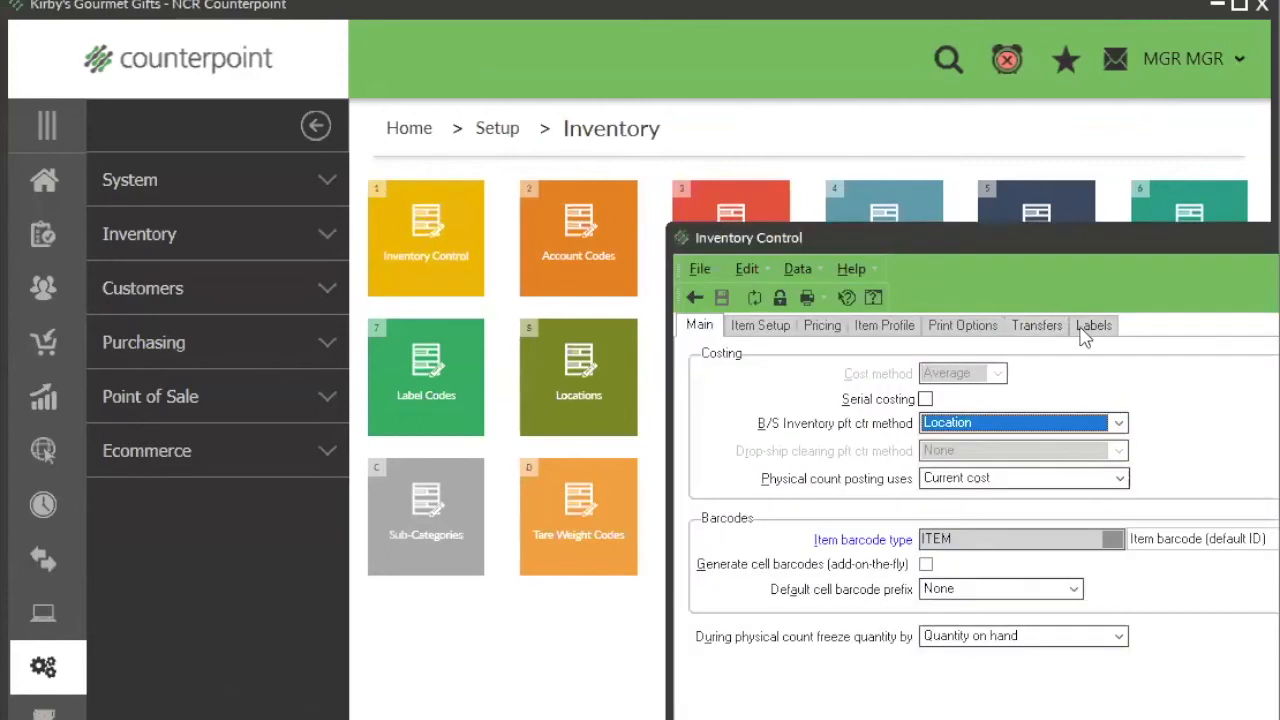
click(1082, 334)
click(946, 656)
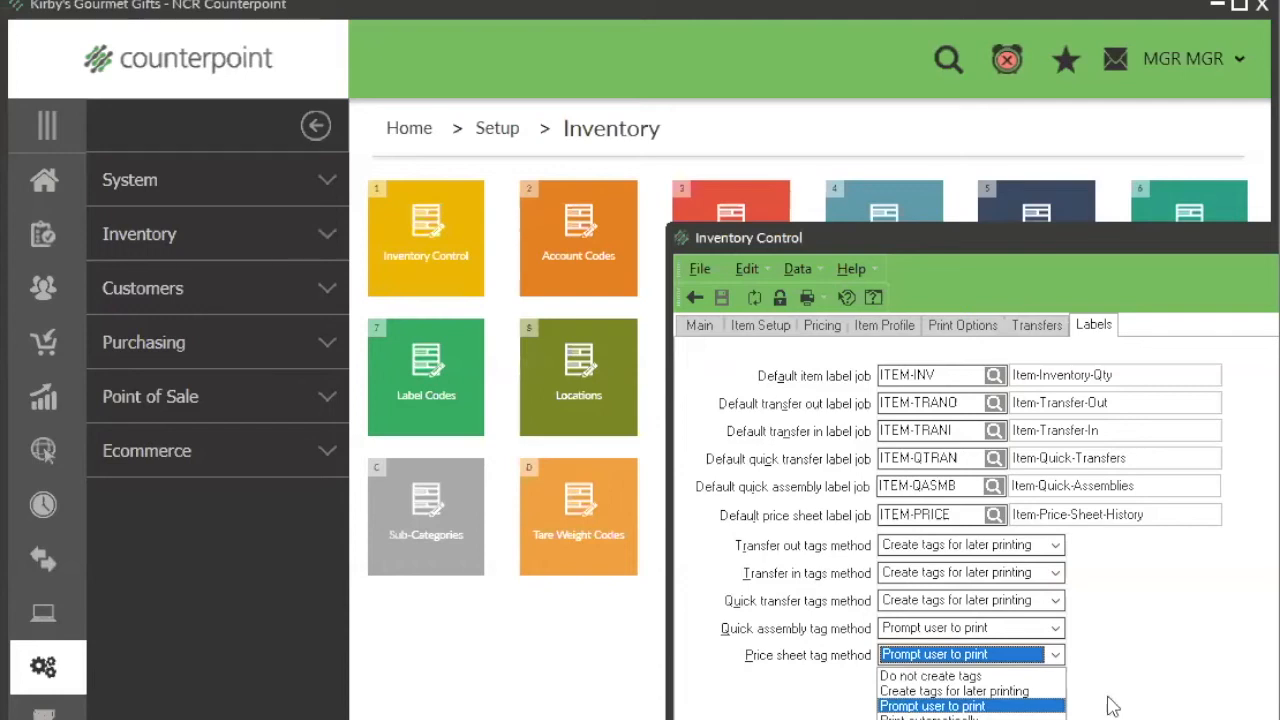
click(1214, 696)
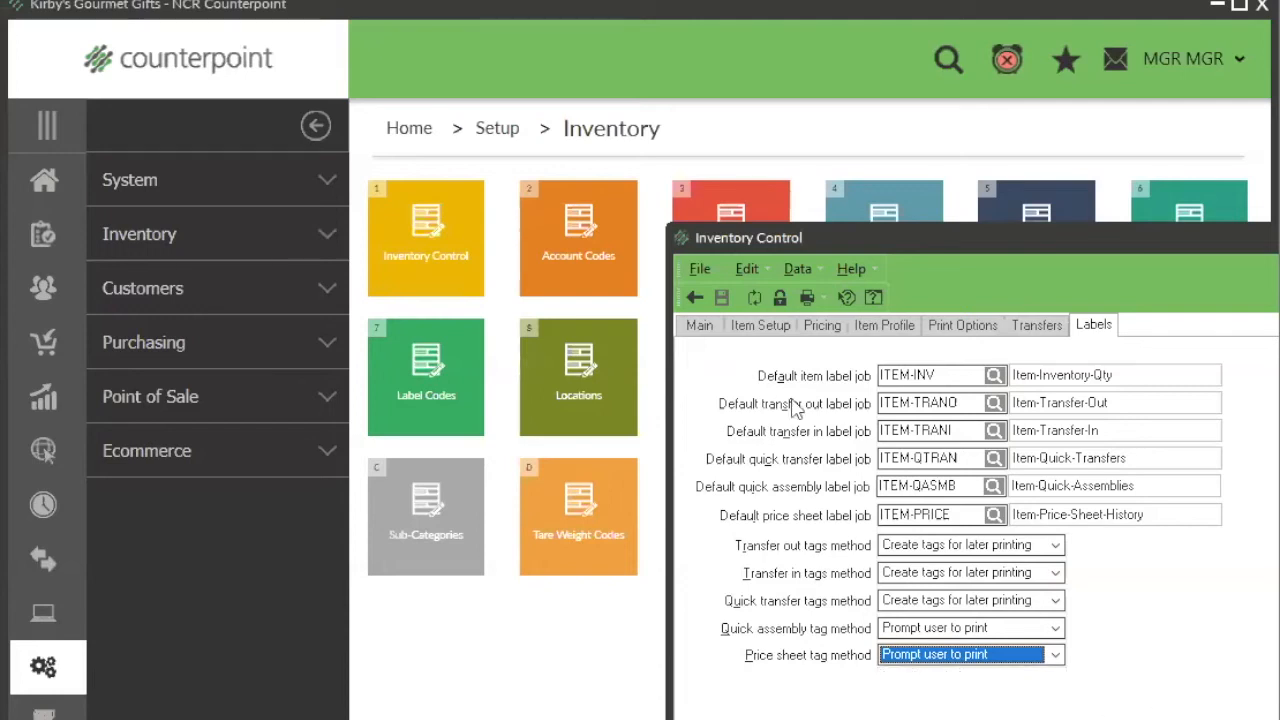
click(694, 297)
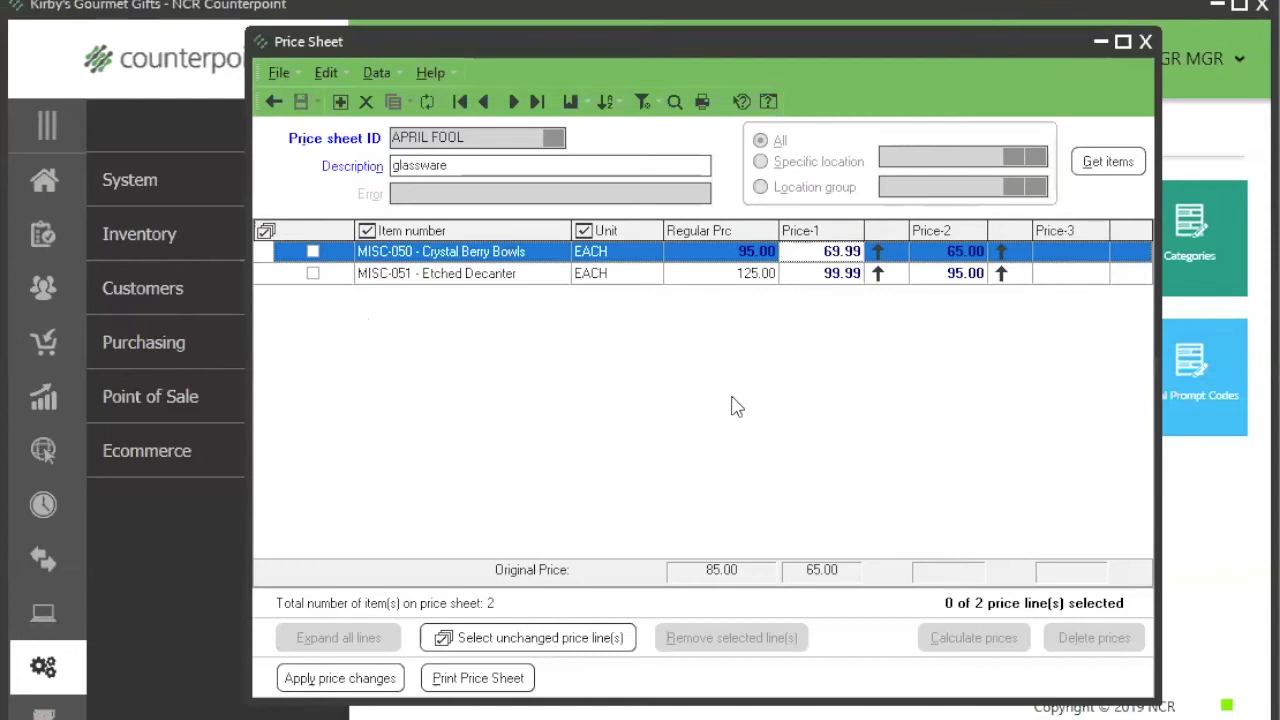
Step: Apply the price changes of the APRIL FOOL price sheet and agree to print labels now
click(357, 680)
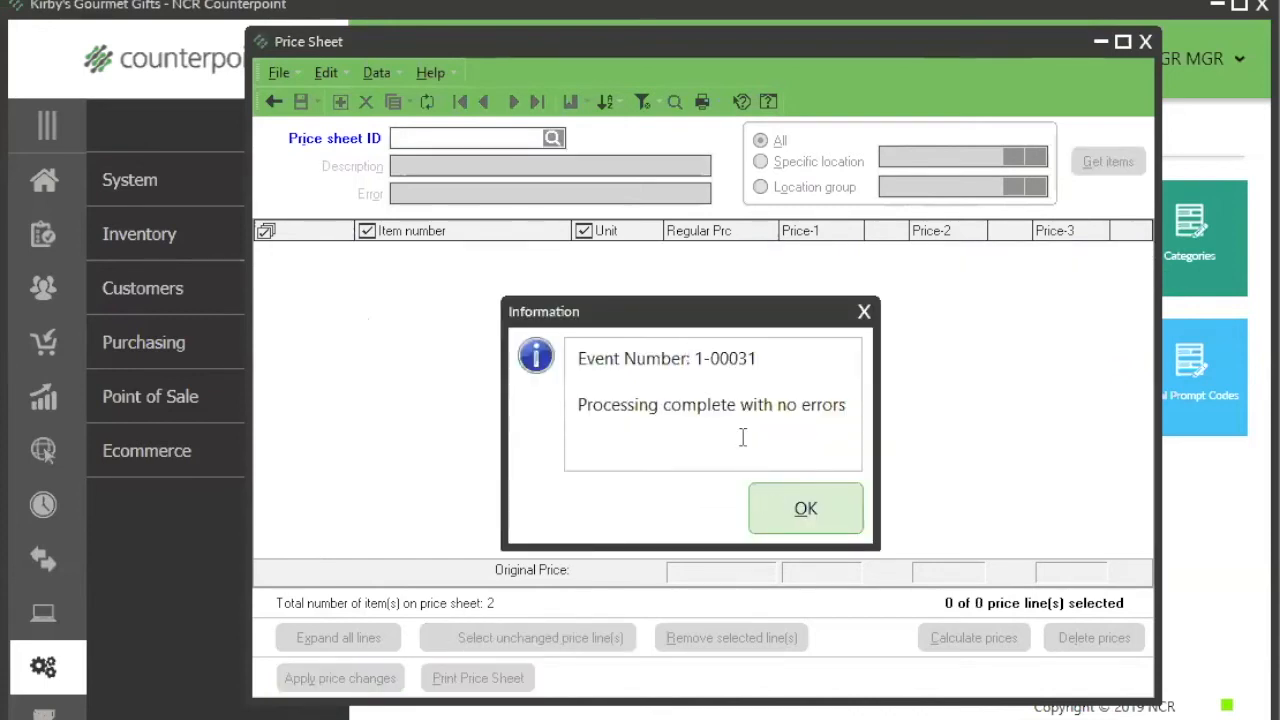
click(792, 511)
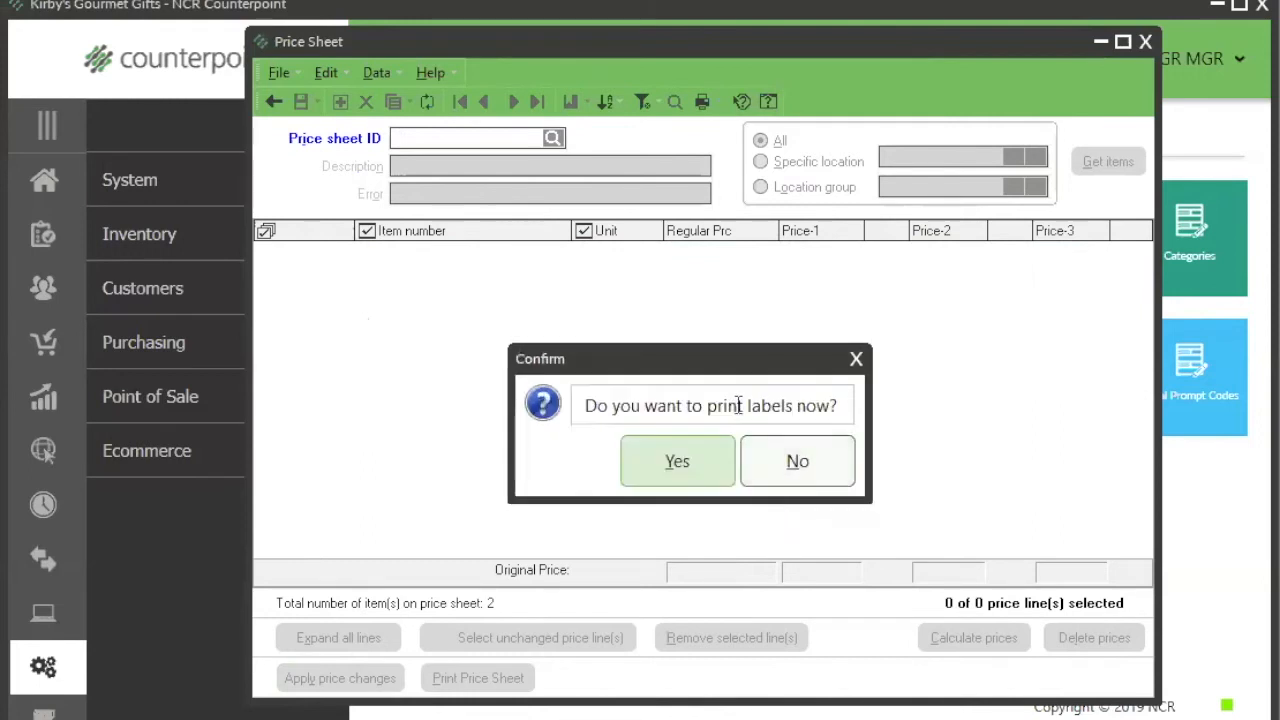
click(677, 463)
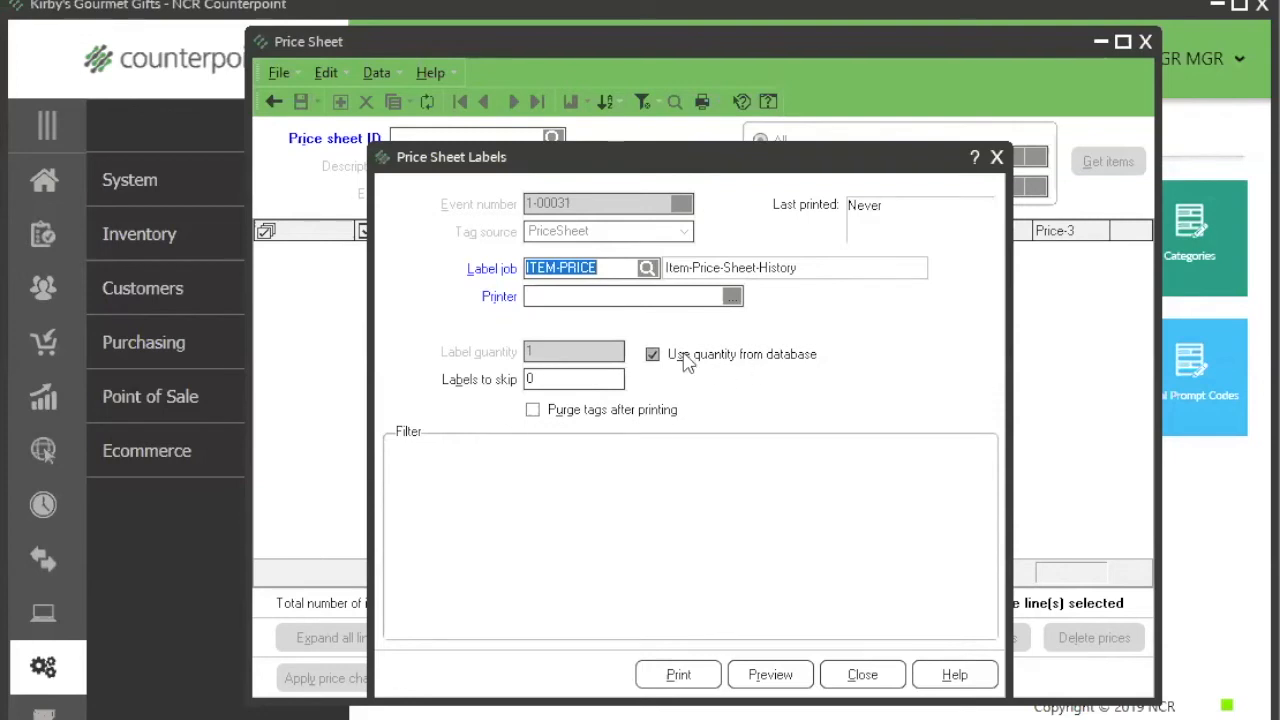
Step: Set the price sheet labels to ignore the database quantity and purge tags after printing, and close the dialog without printing
click(652, 354)
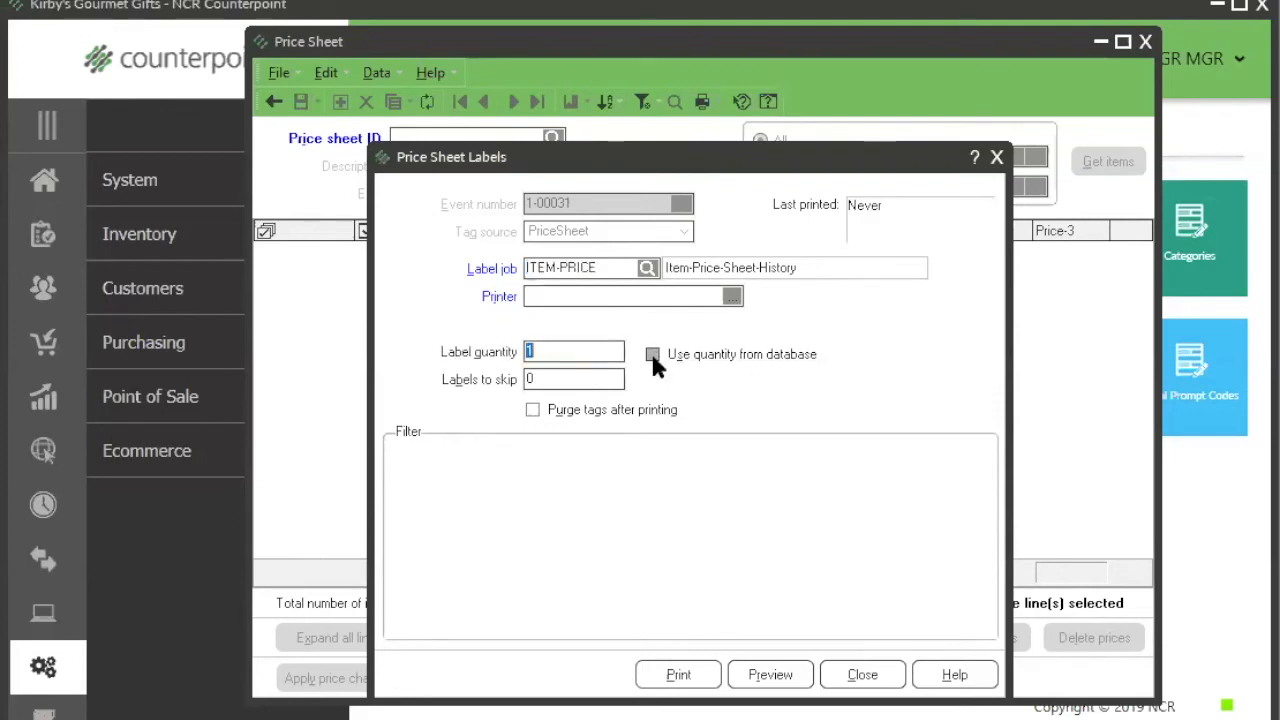
click(567, 351)
click(533, 411)
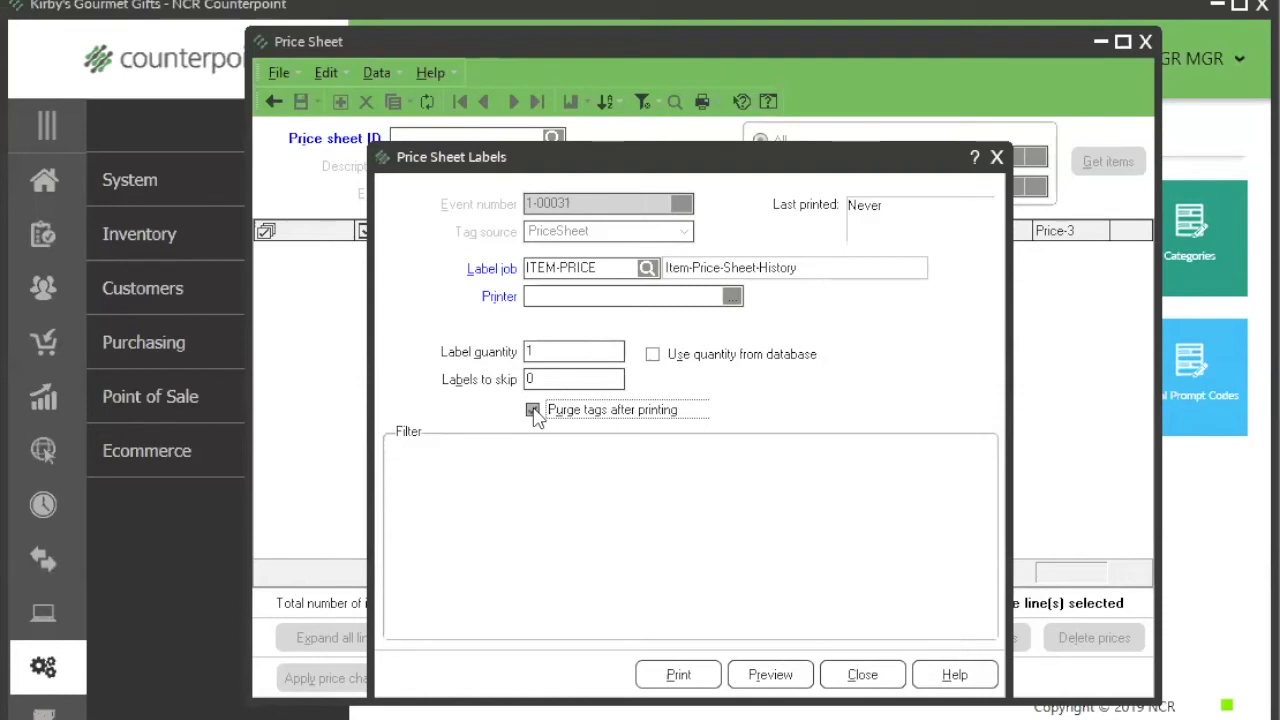
click(872, 677)
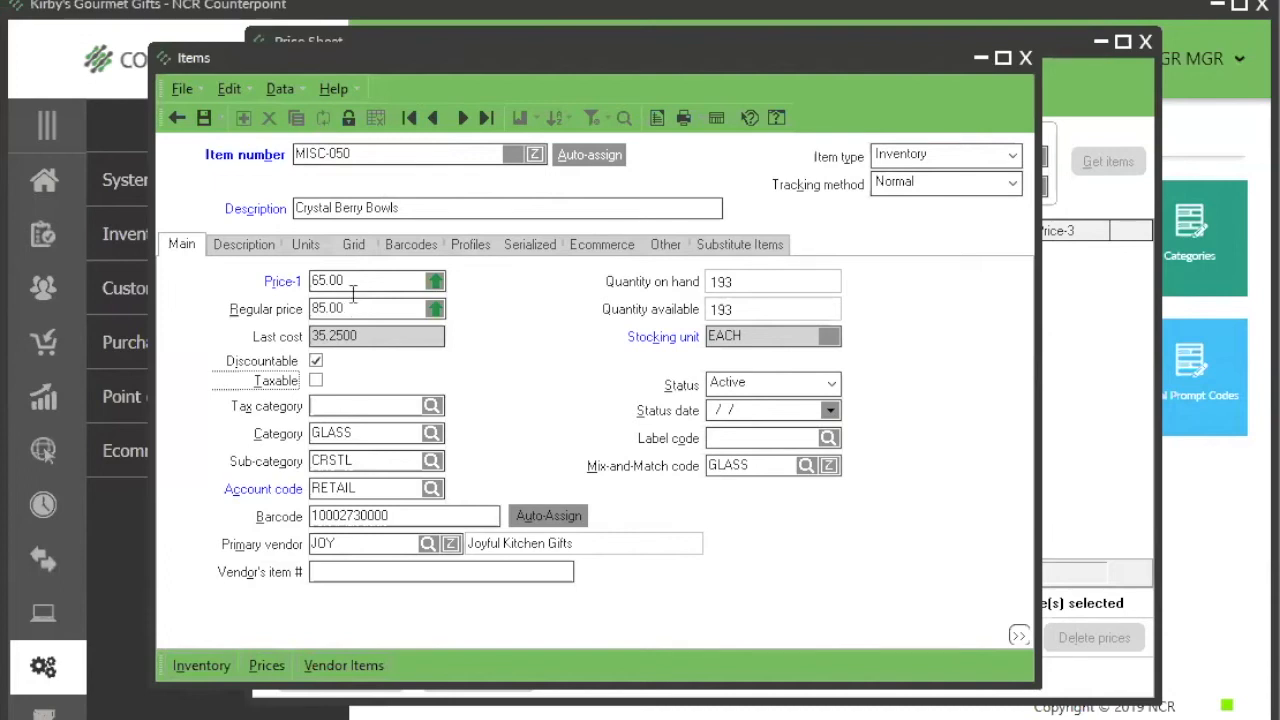
Step: Open the prices of item MISC-050 Crystal Berry Bowls
click(266, 665)
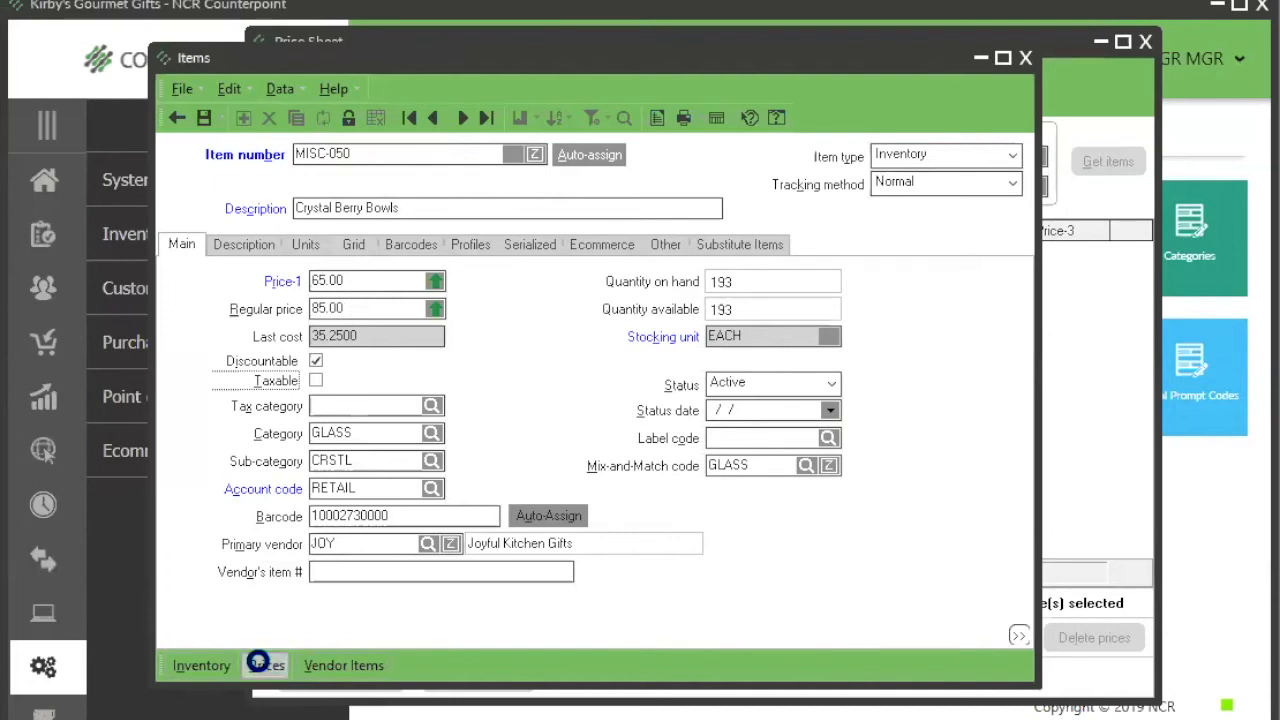
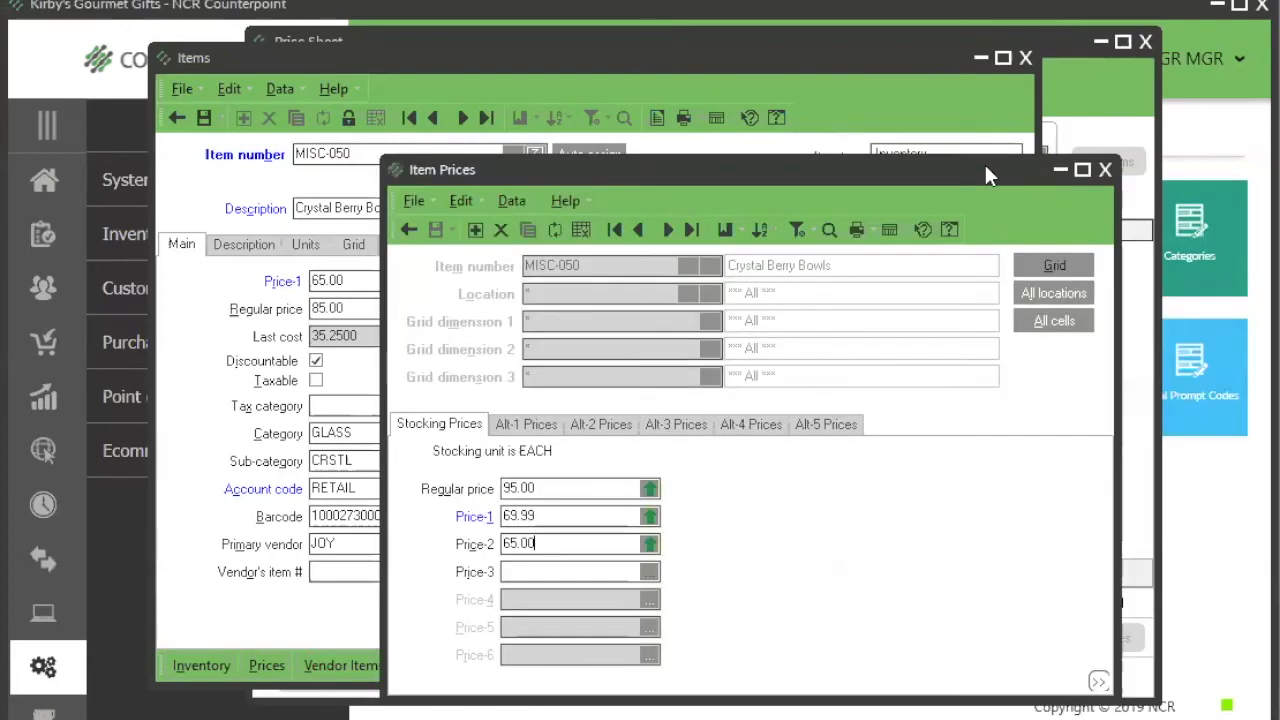
Step: Close the item prices and create a new price sheet with ID VENDOR INC and description vendor increase
click(1107, 172)
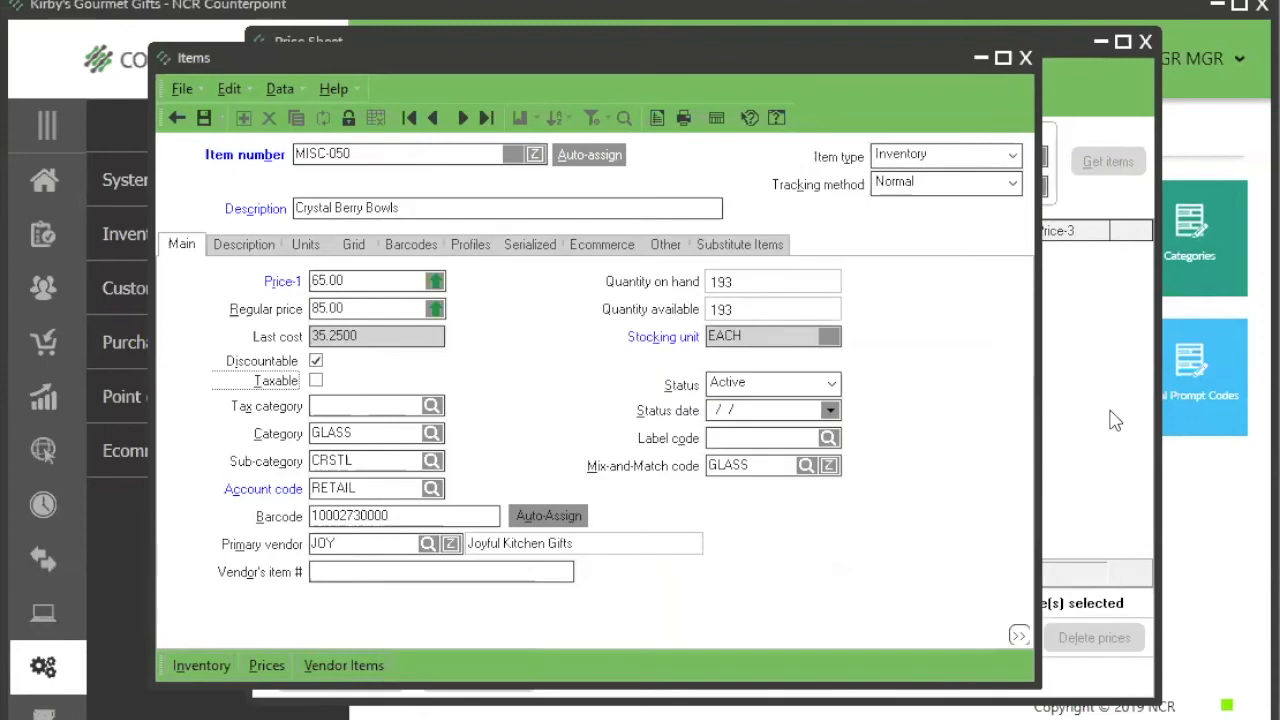
click(1114, 420)
click(450, 136)
text(VENDOR)
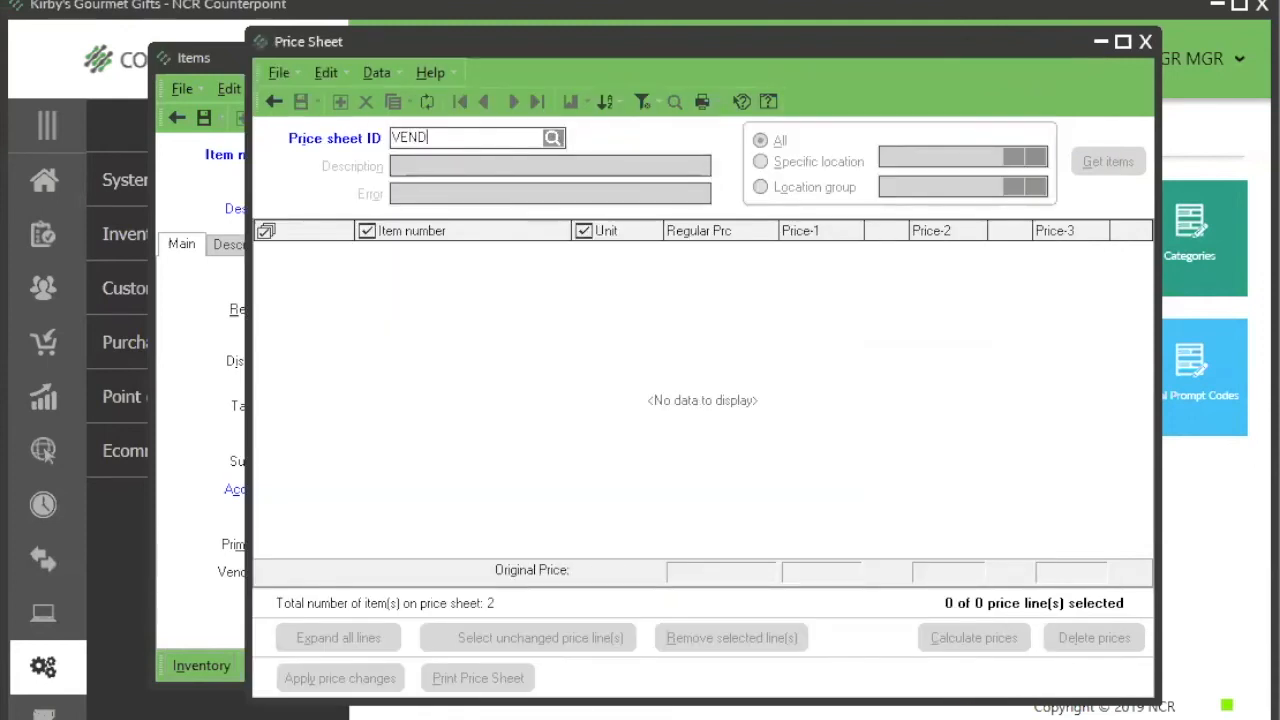
key(BackSpace)
text(R INC)
click(409, 172)
text(vendor inc)
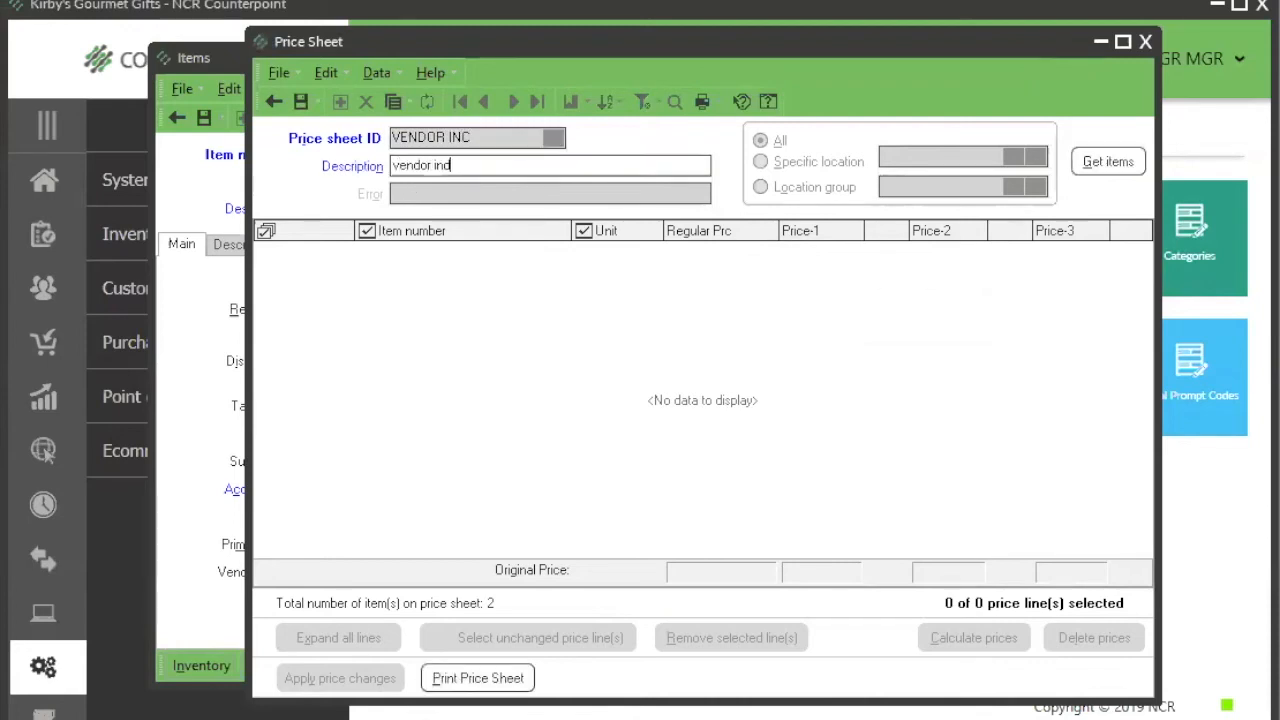
text(rease)
Step: Get the items with primary vendor ACM, select all their lines and add them to the VENDOR INC price sheet
click(1106, 166)
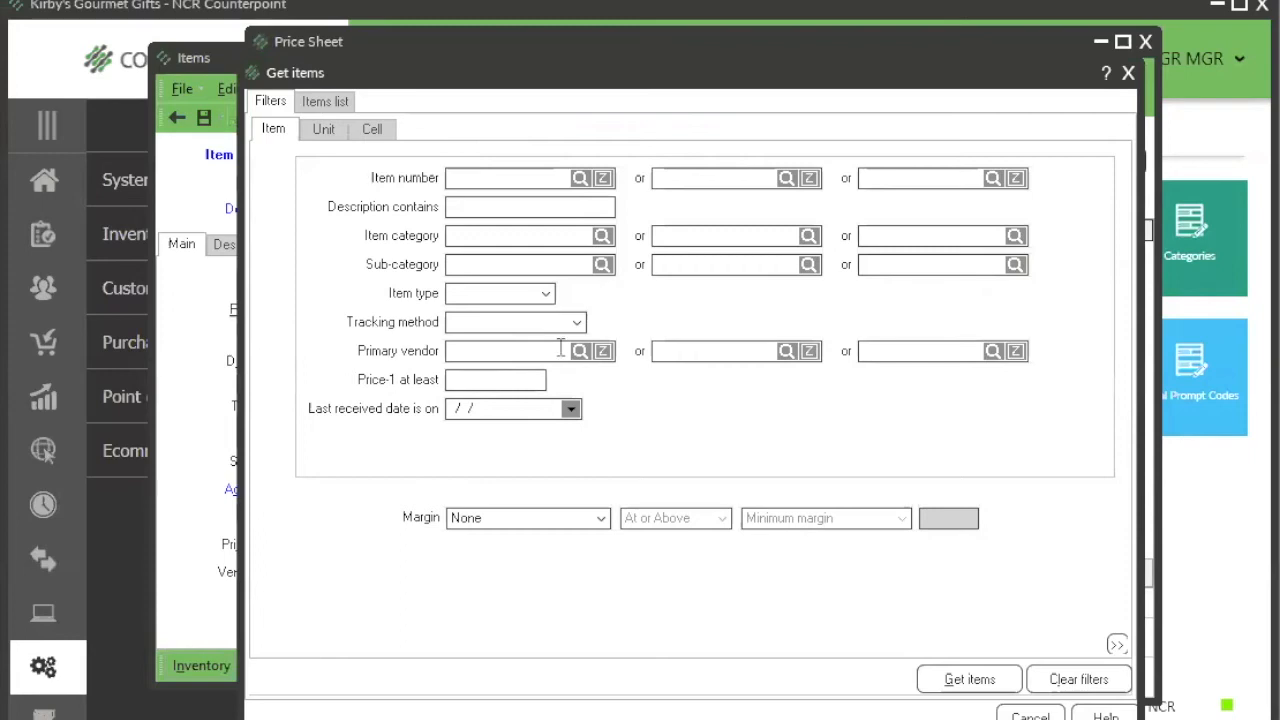
click(580, 351)
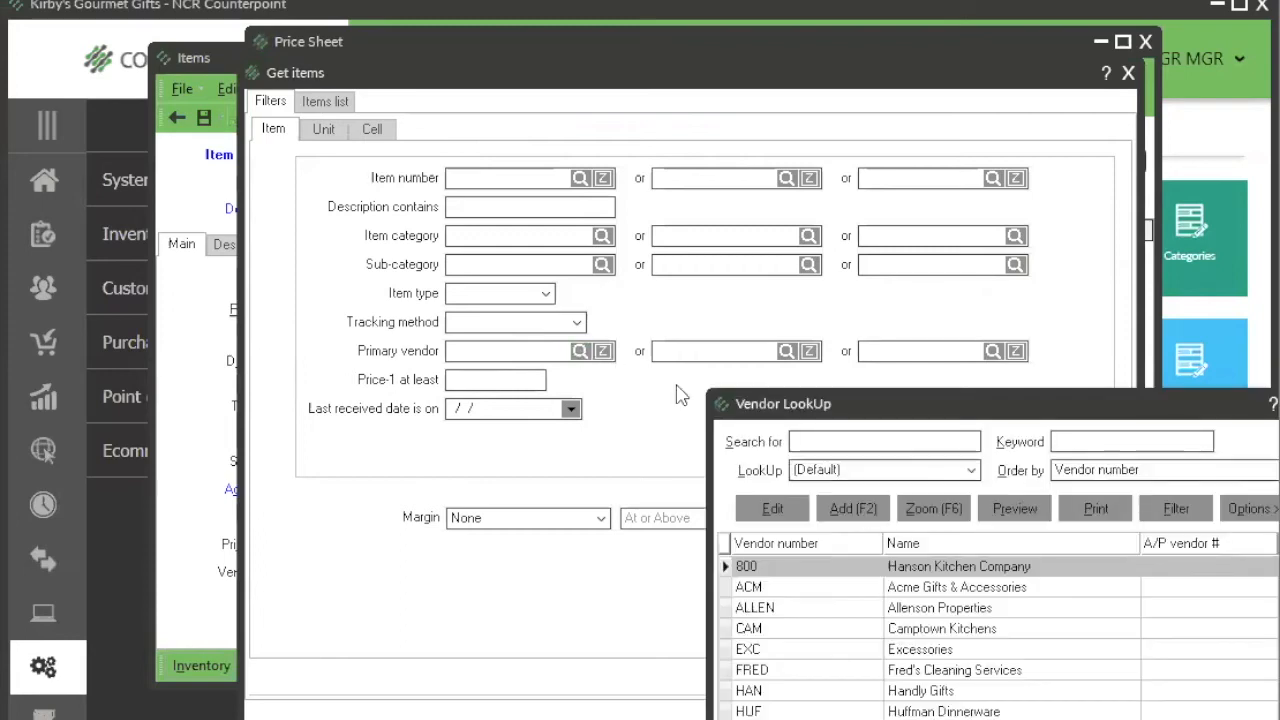
click(915, 590)
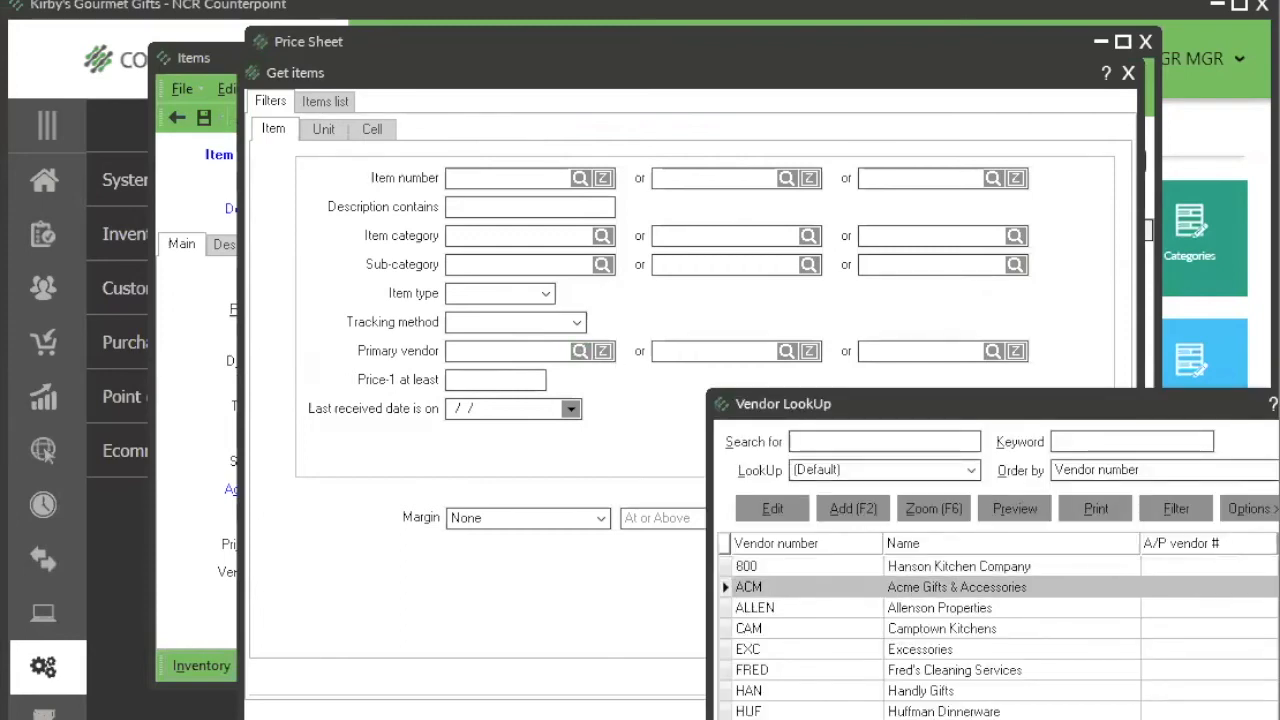
key(Return)
click(957, 680)
click(262, 130)
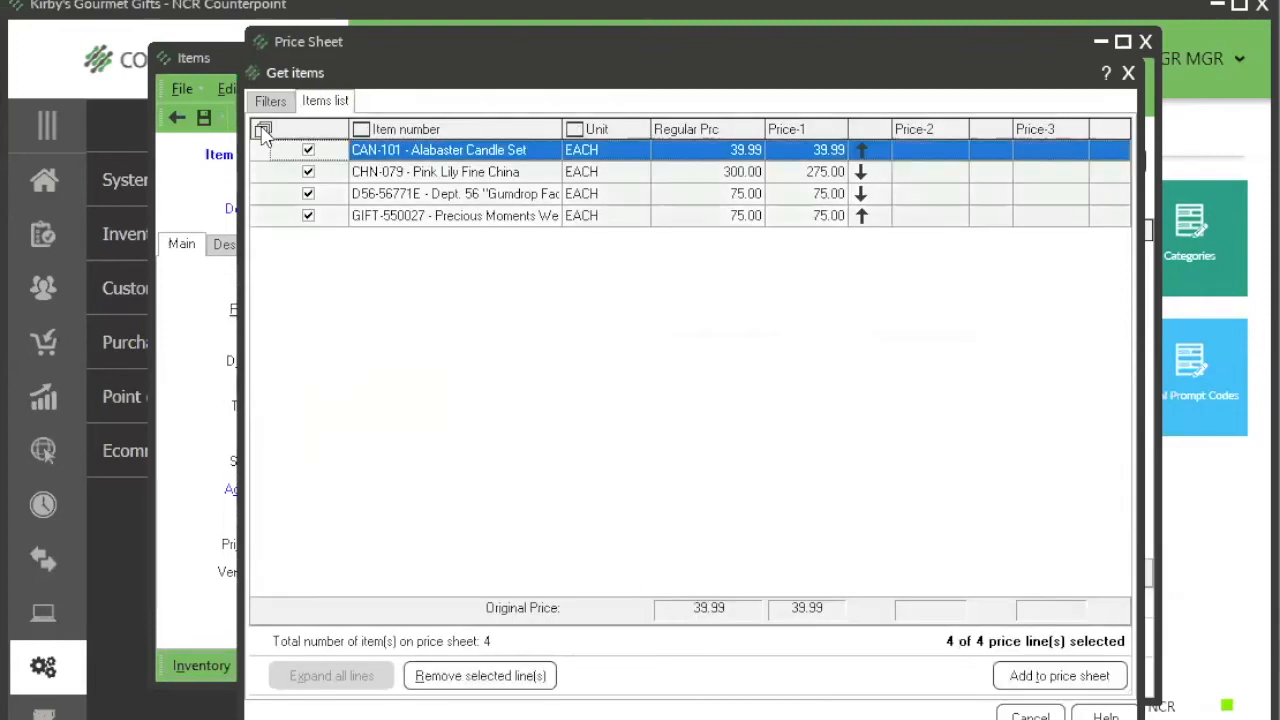
click(1068, 684)
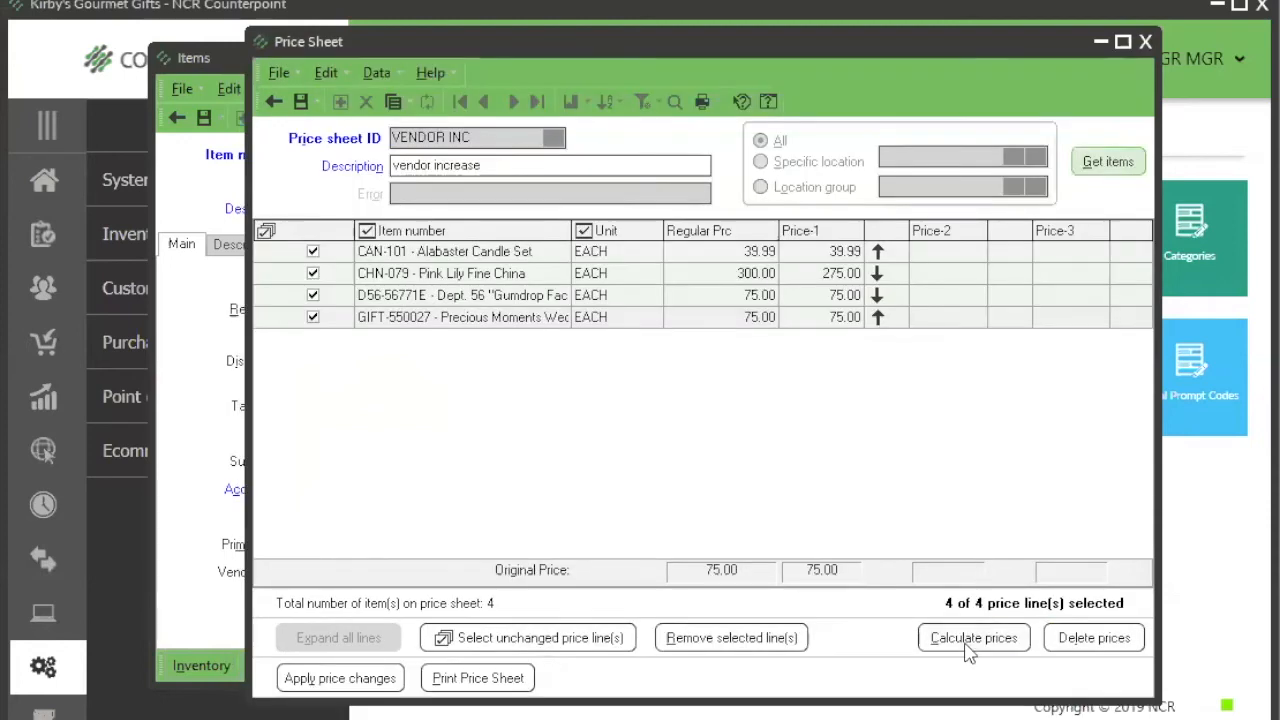
Step: Increase Price-1 of all selected price lines by 10 percent with the price calculator
click(968, 648)
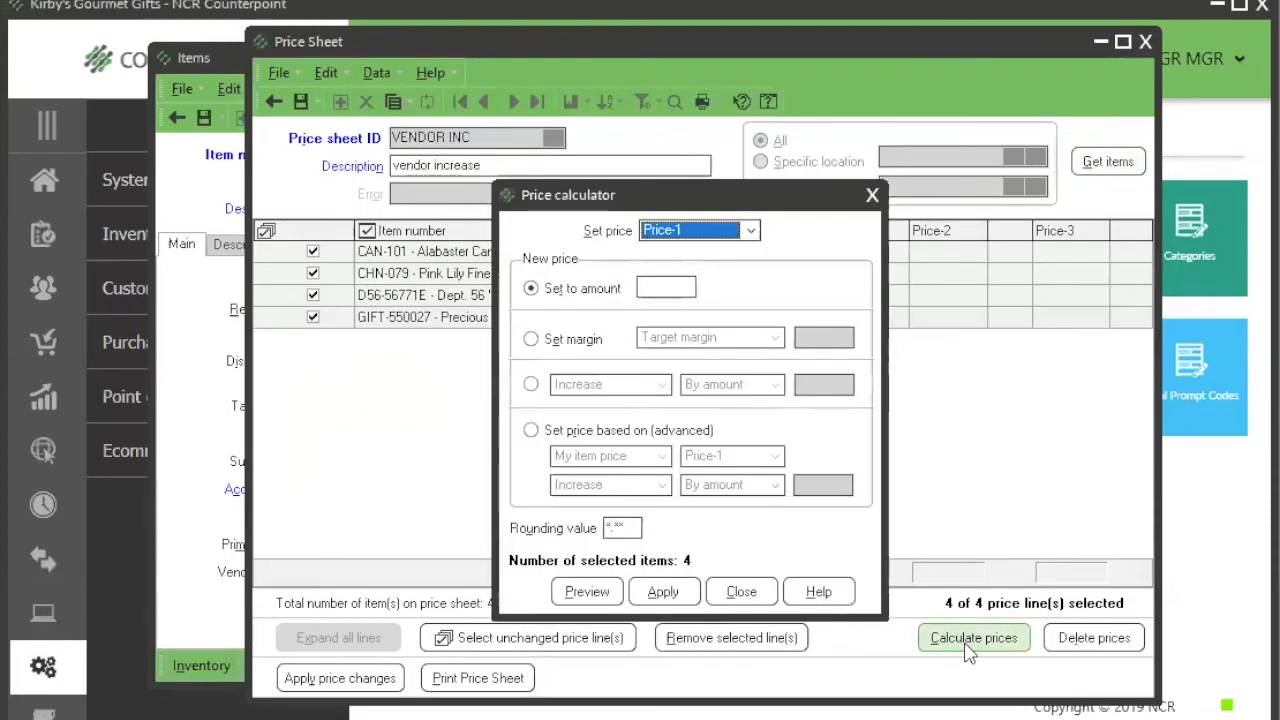
click(531, 385)
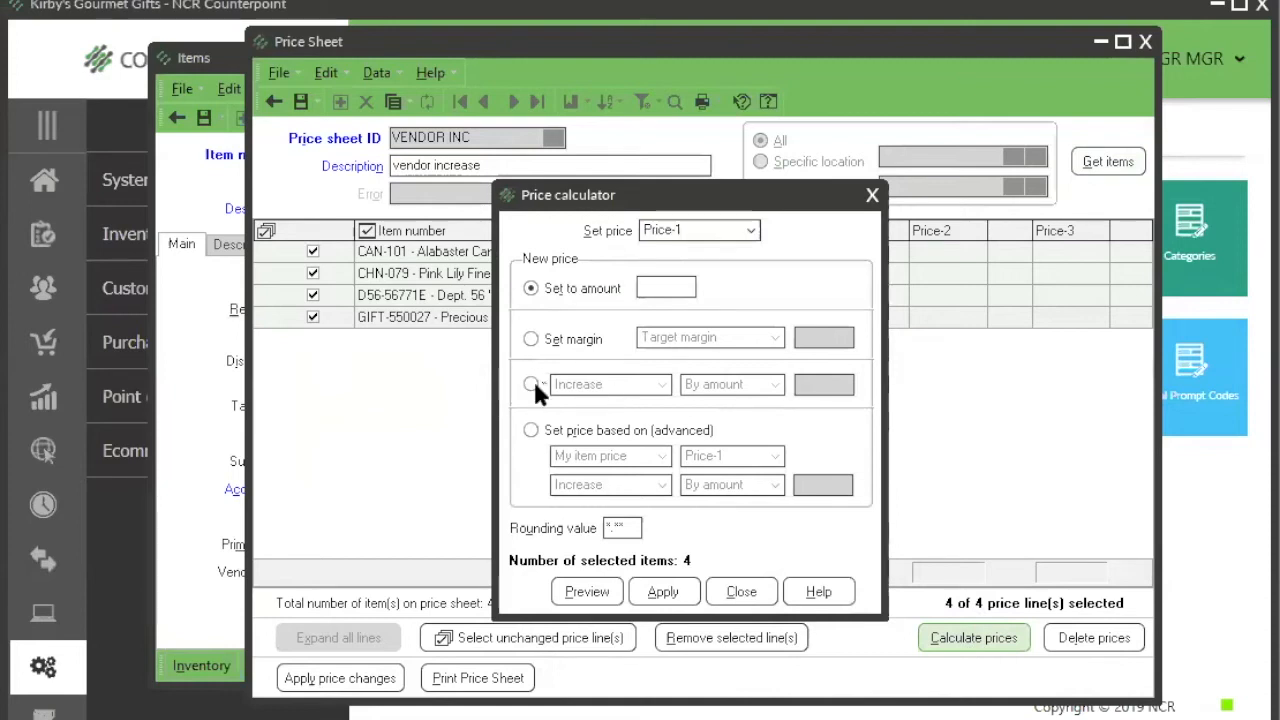
click(775, 388)
click(730, 407)
click(816, 385)
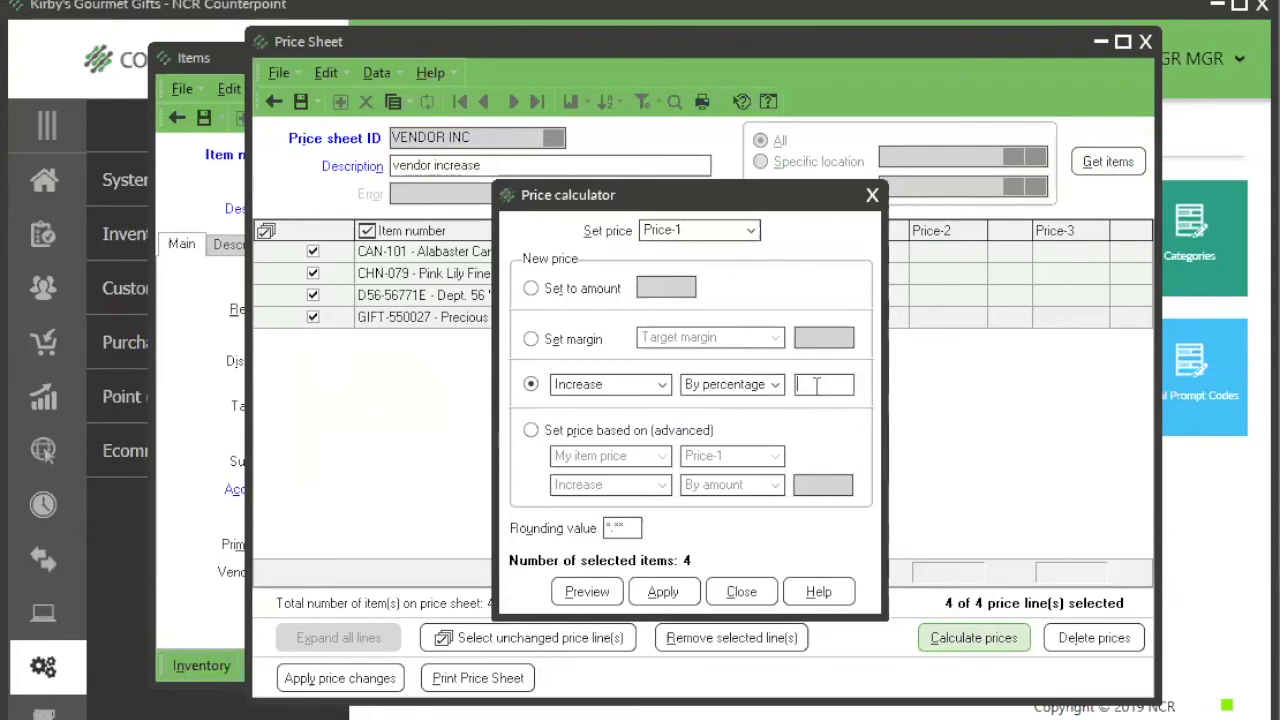
text(10)
key(Tab)
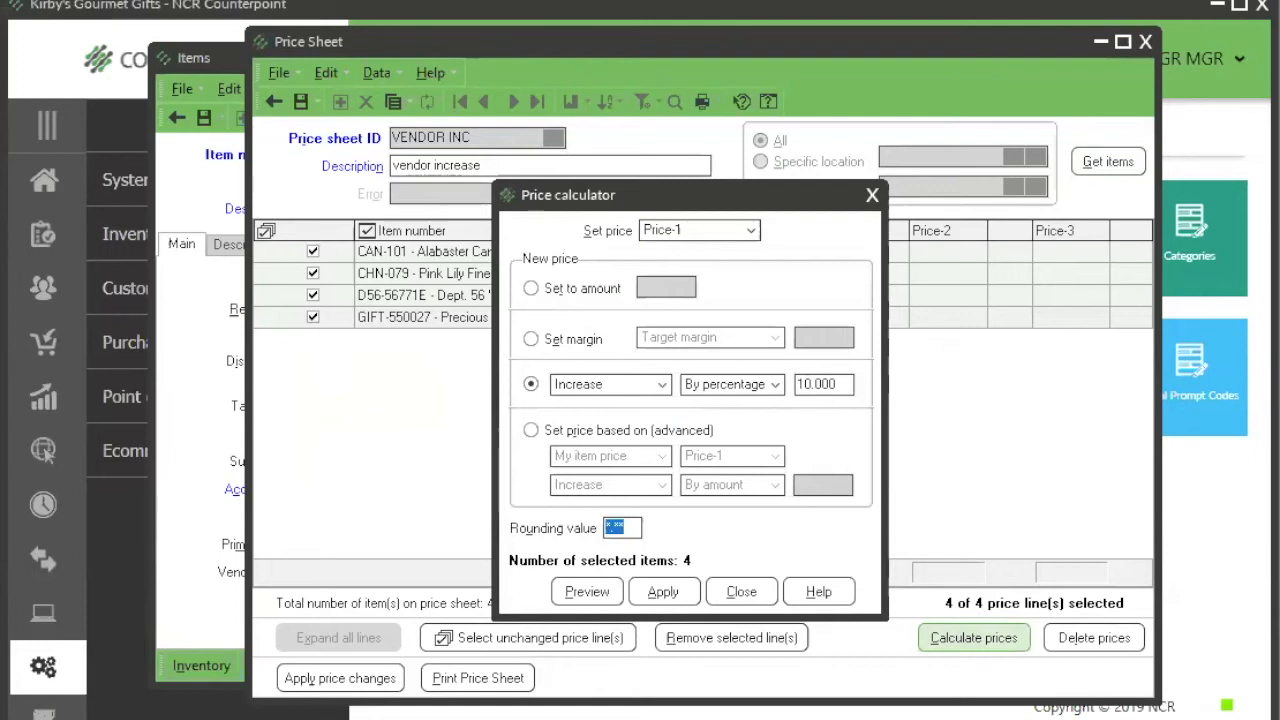
click(655, 593)
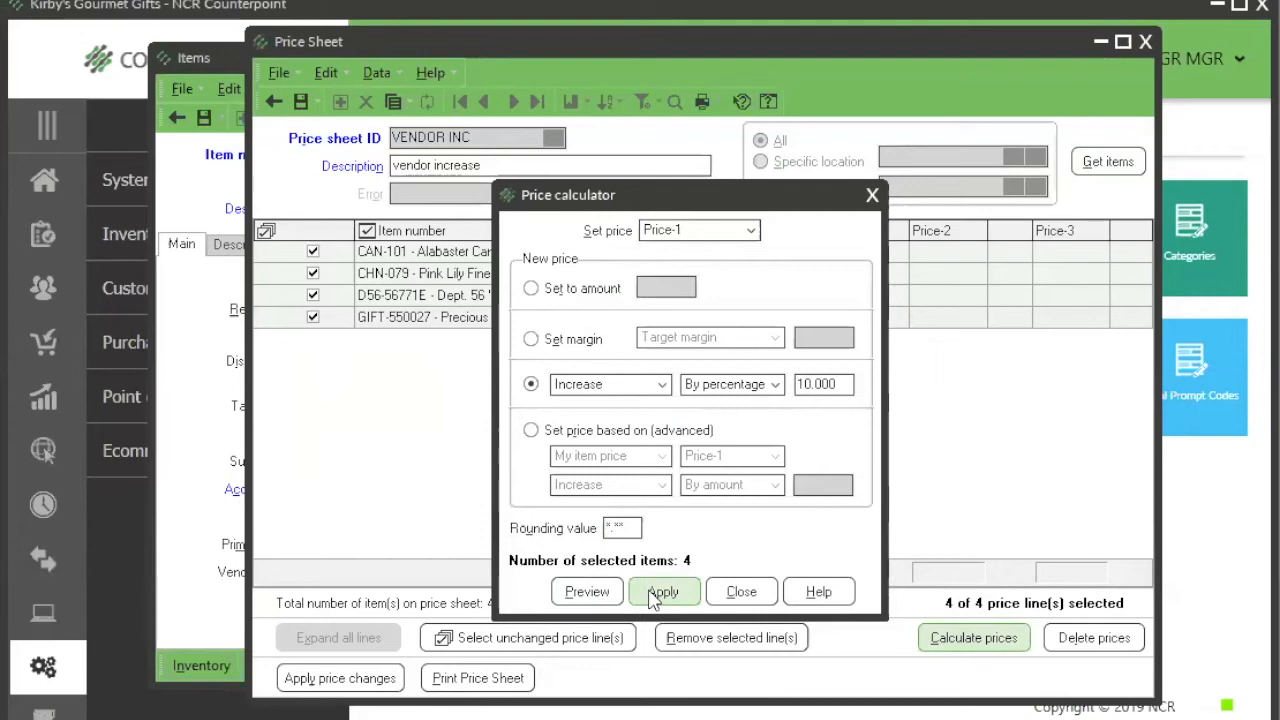
click(731, 593)
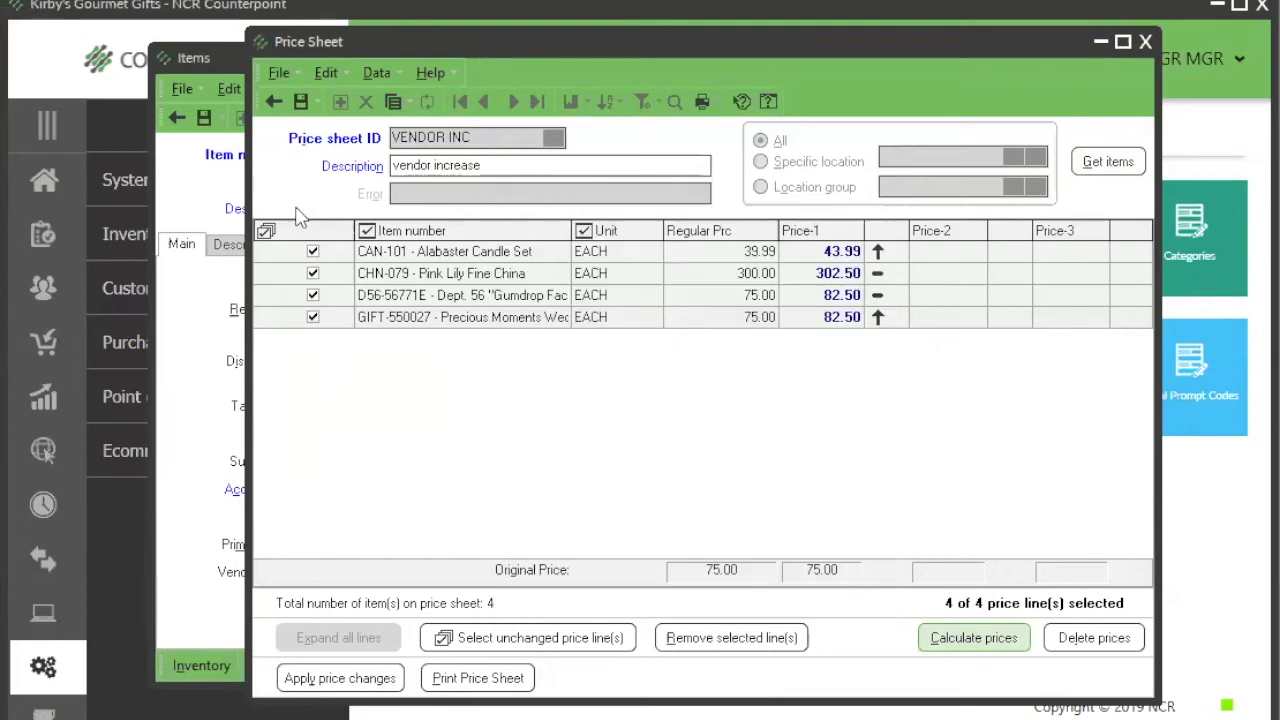
Step: Save the VENDOR INC price sheet and check the new Price-1 of items CHN-079 and D56-56771E
click(300, 102)
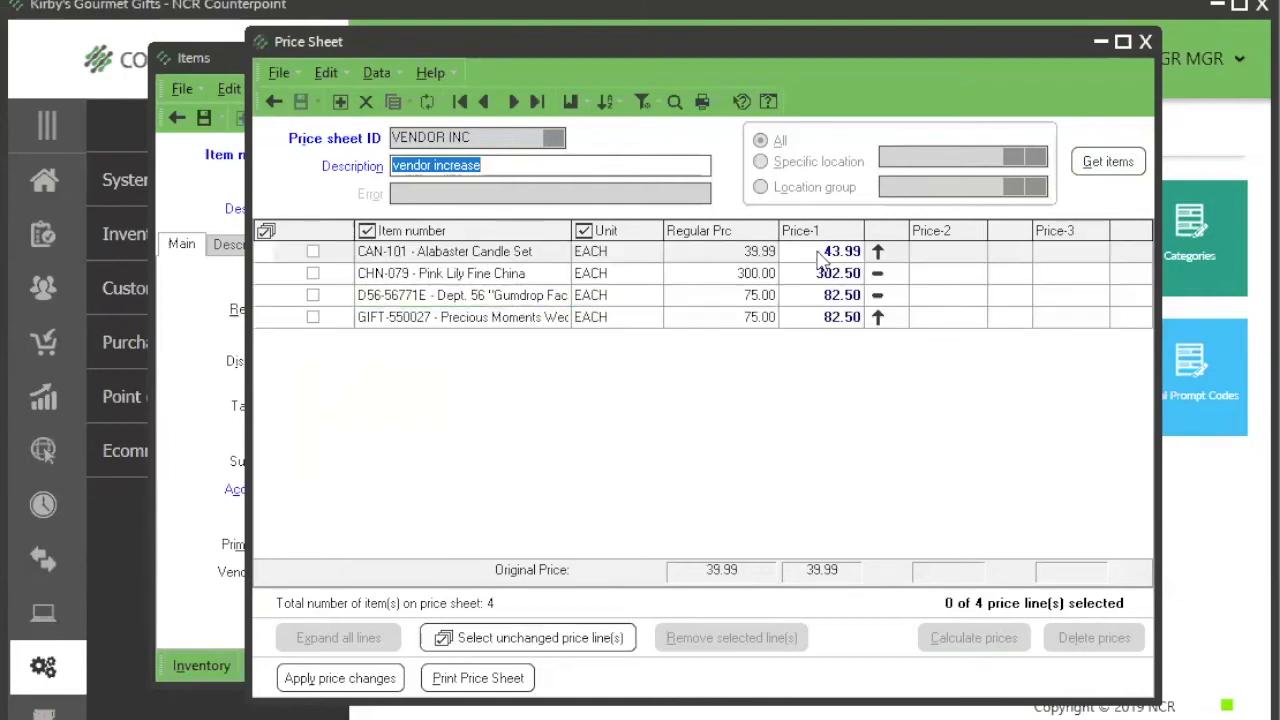
click(820, 274)
click(820, 293)
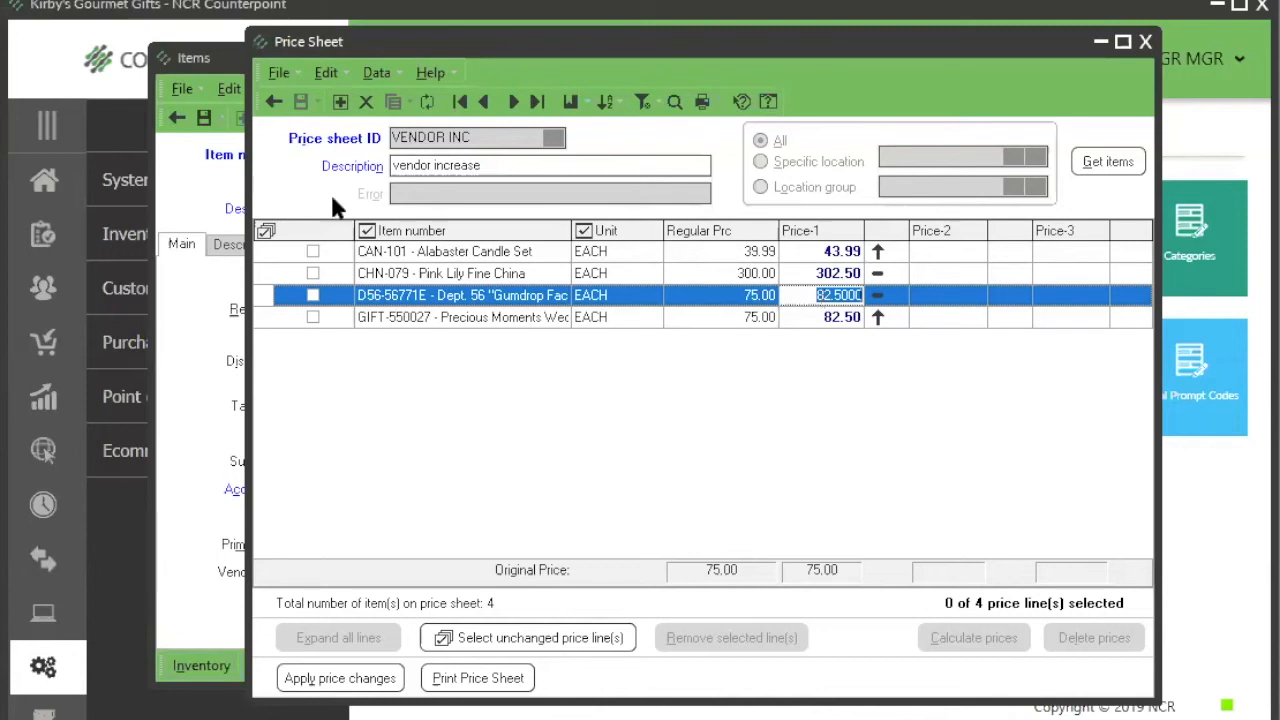
Step: Discard the pending edits to item MISC-050, look over the items in table view and leave the items window
click(191, 51)
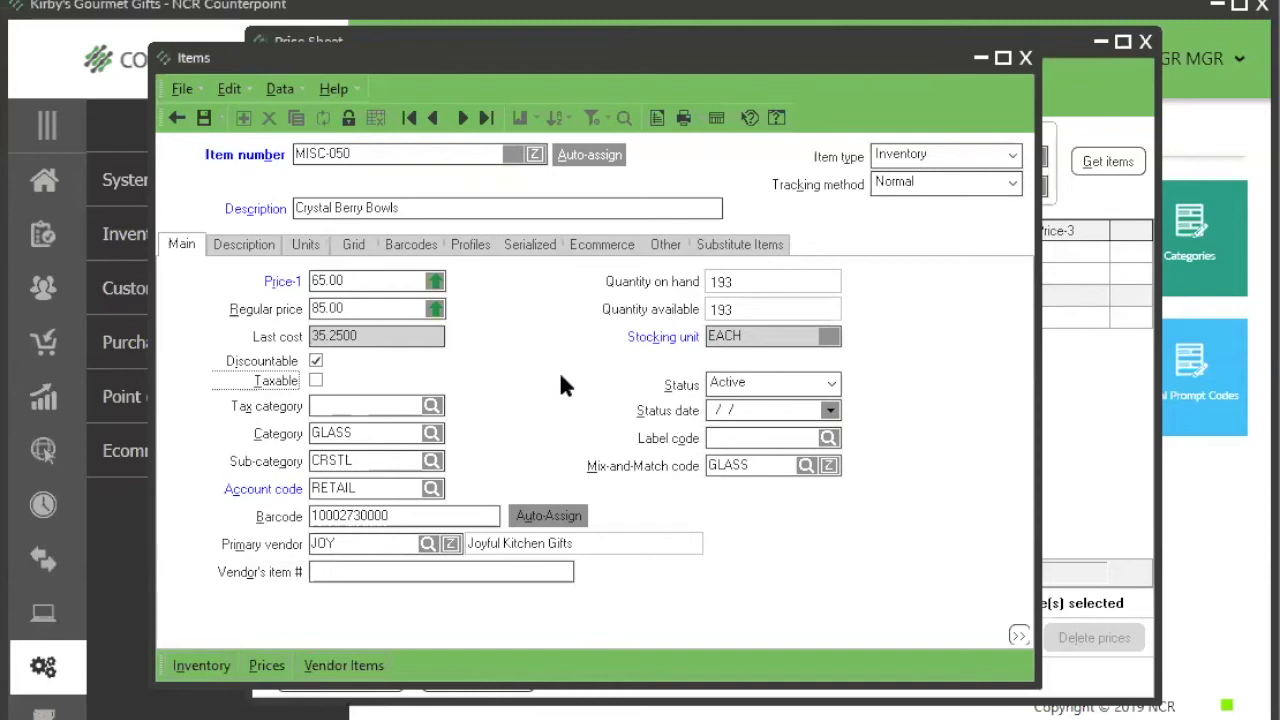
click(1105, 425)
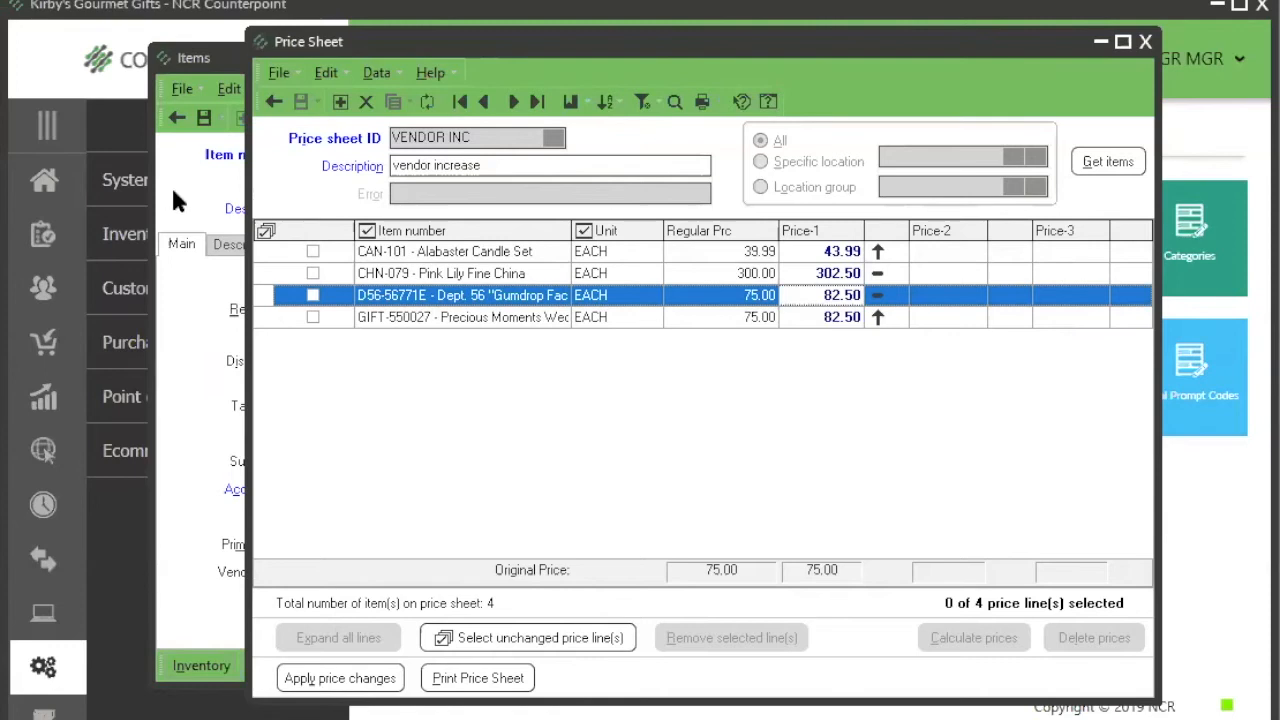
click(195, 205)
key(Escape)
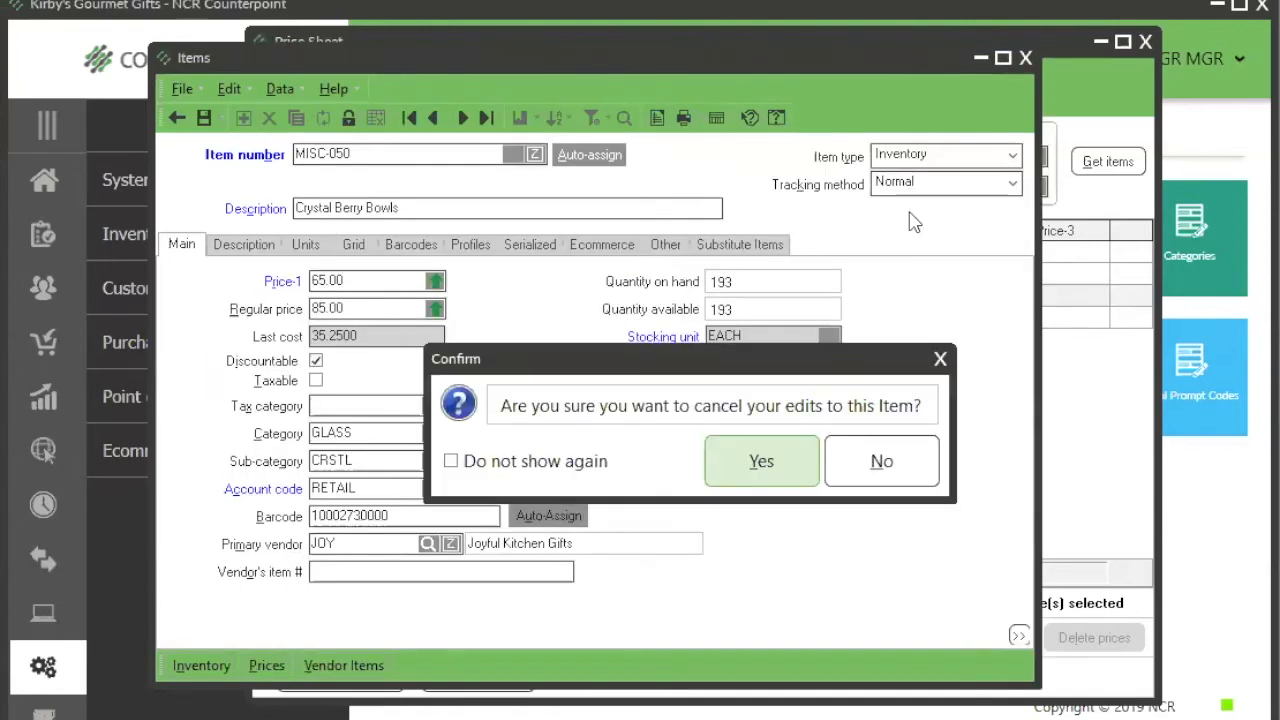
click(800, 465)
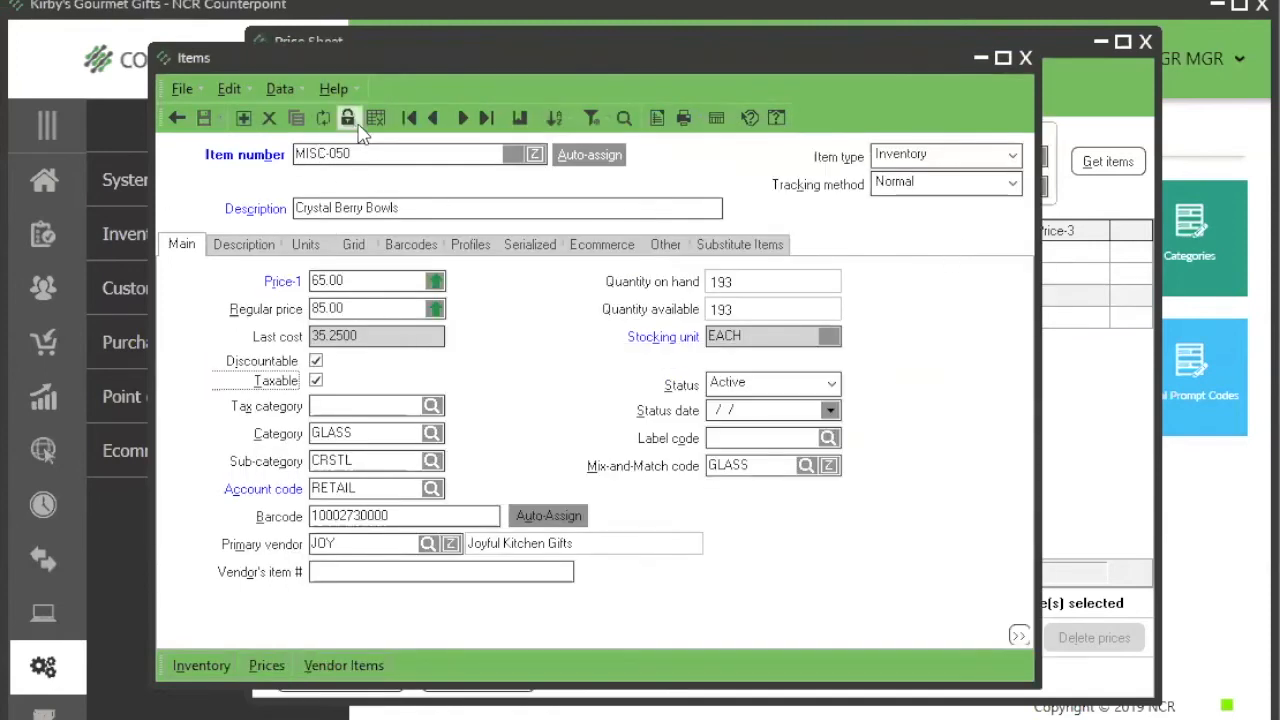
click(376, 119)
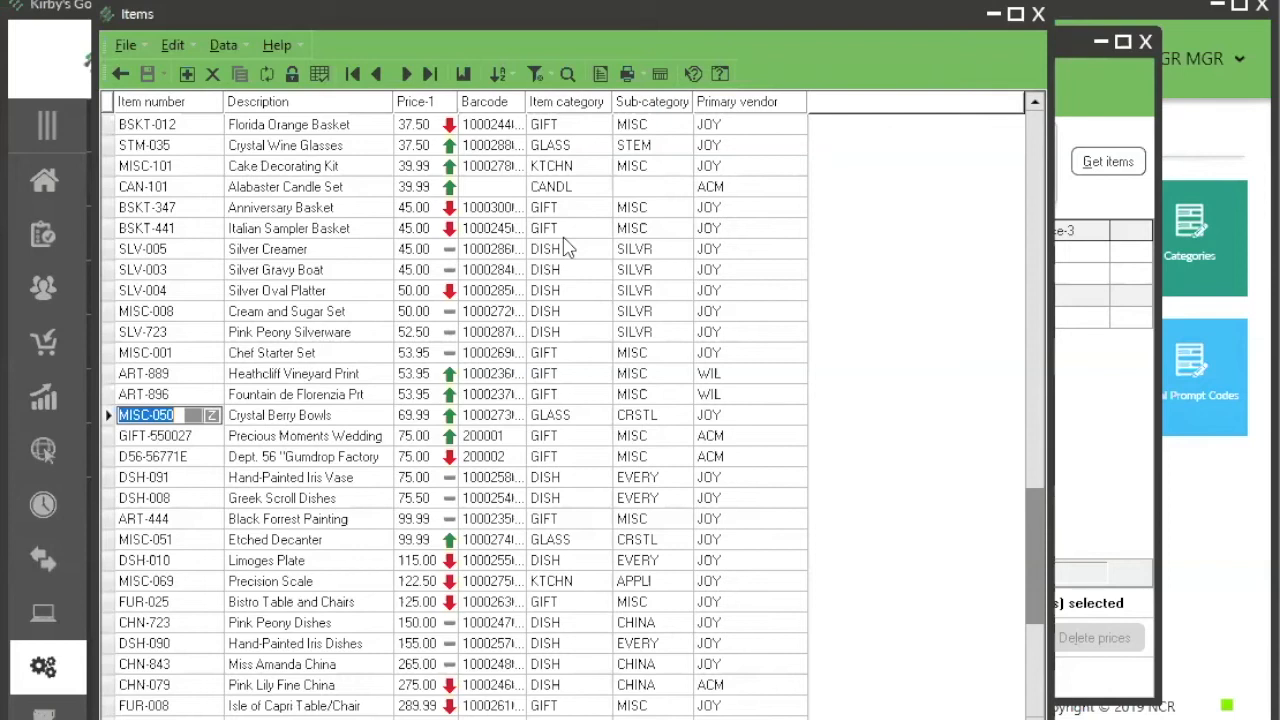
click(1074, 467)
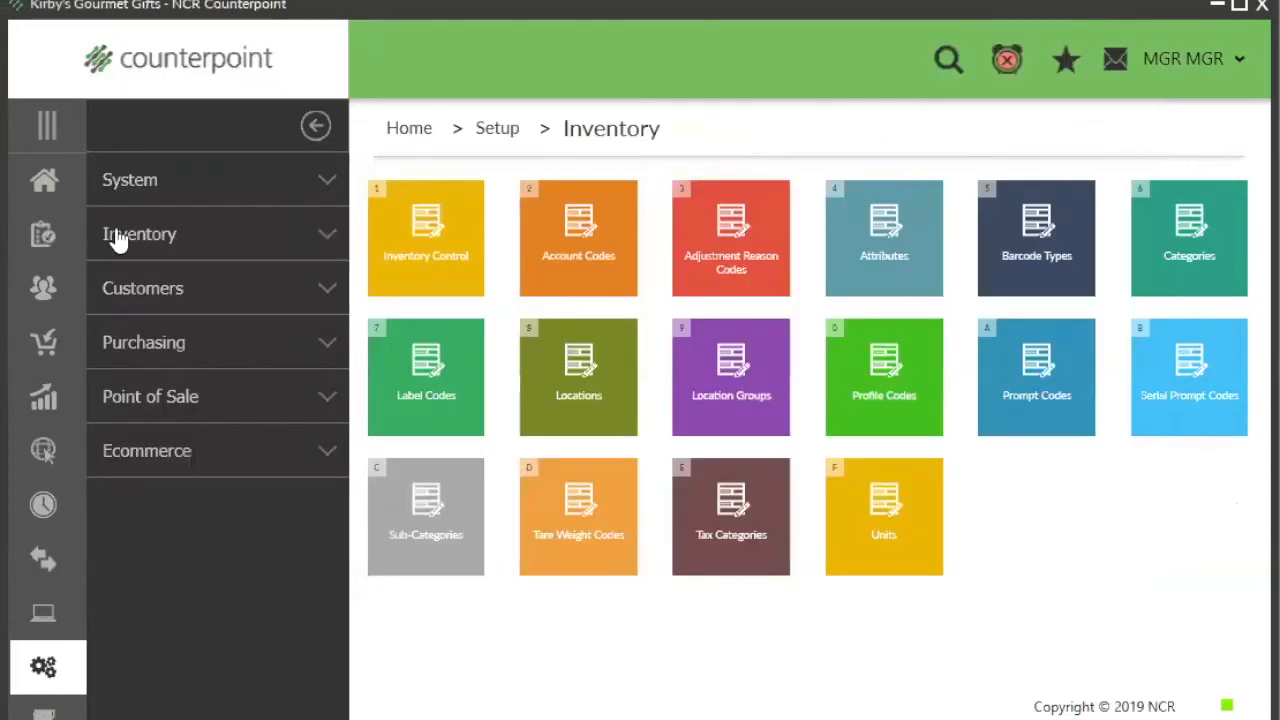
Step: Look over the pricing options under Inventory and open the promotional prices
click(41, 238)
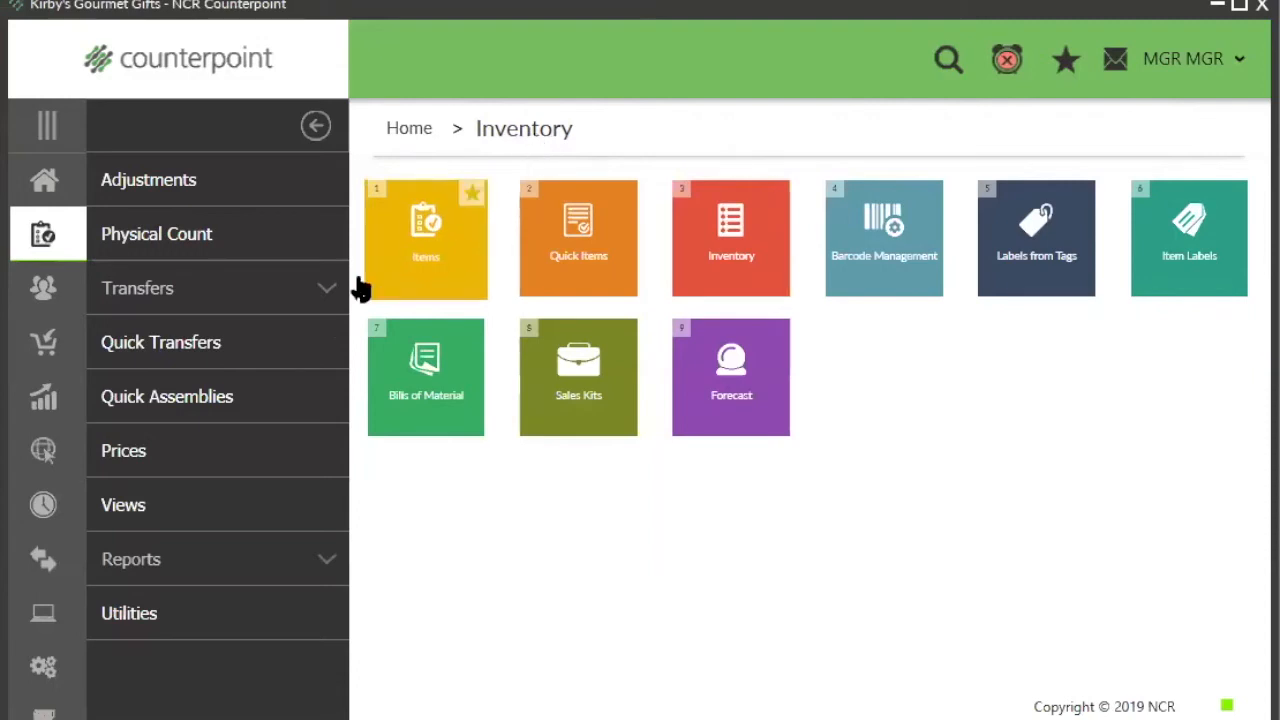
click(229, 456)
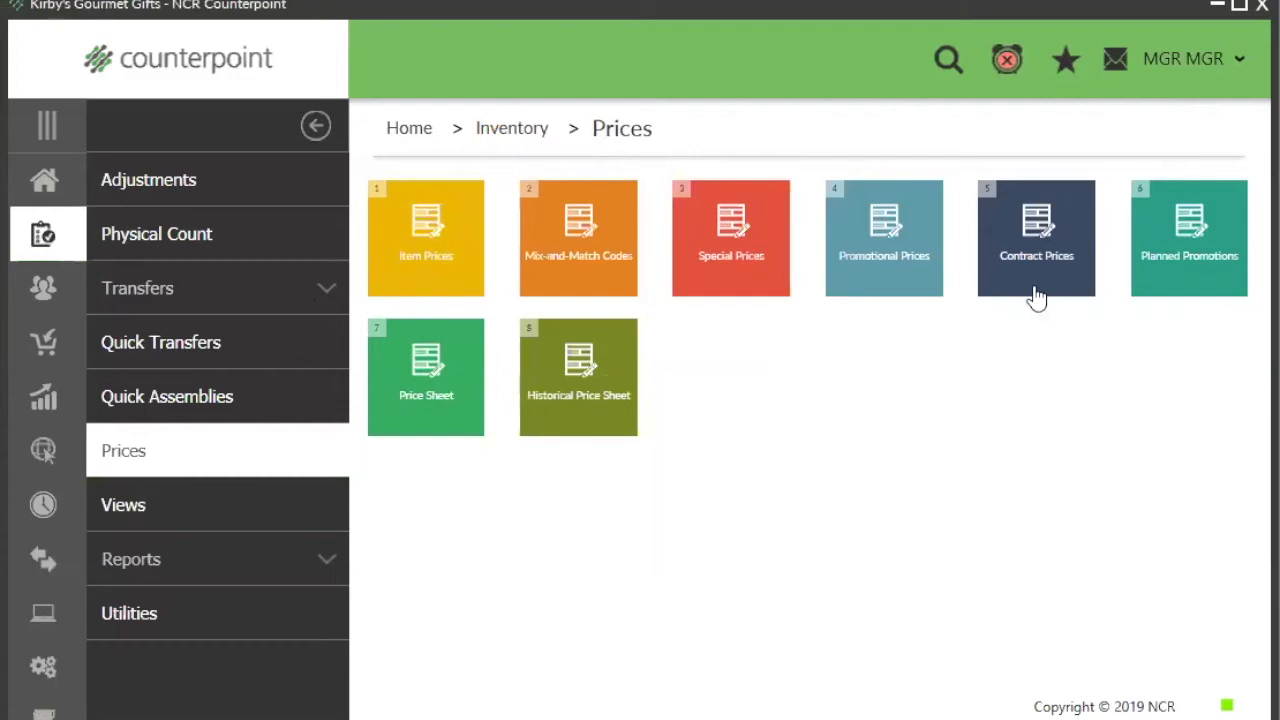
mouse_move(1034, 289)
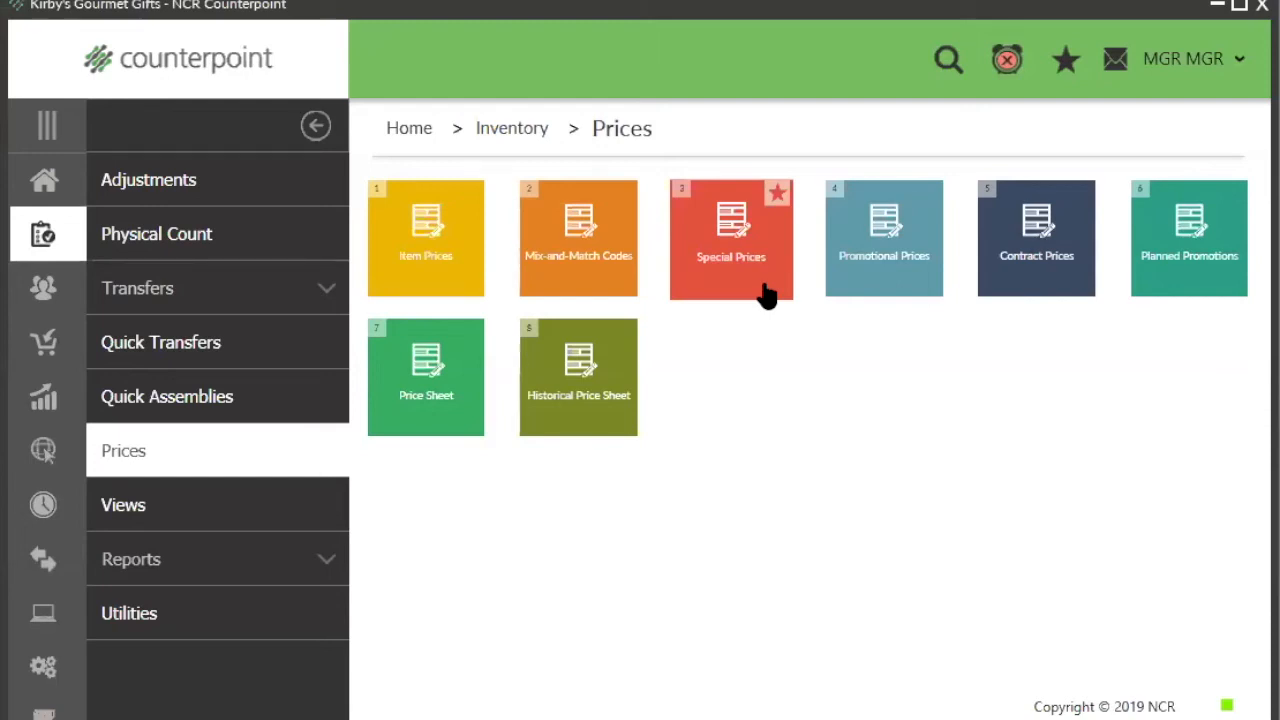
click(874, 295)
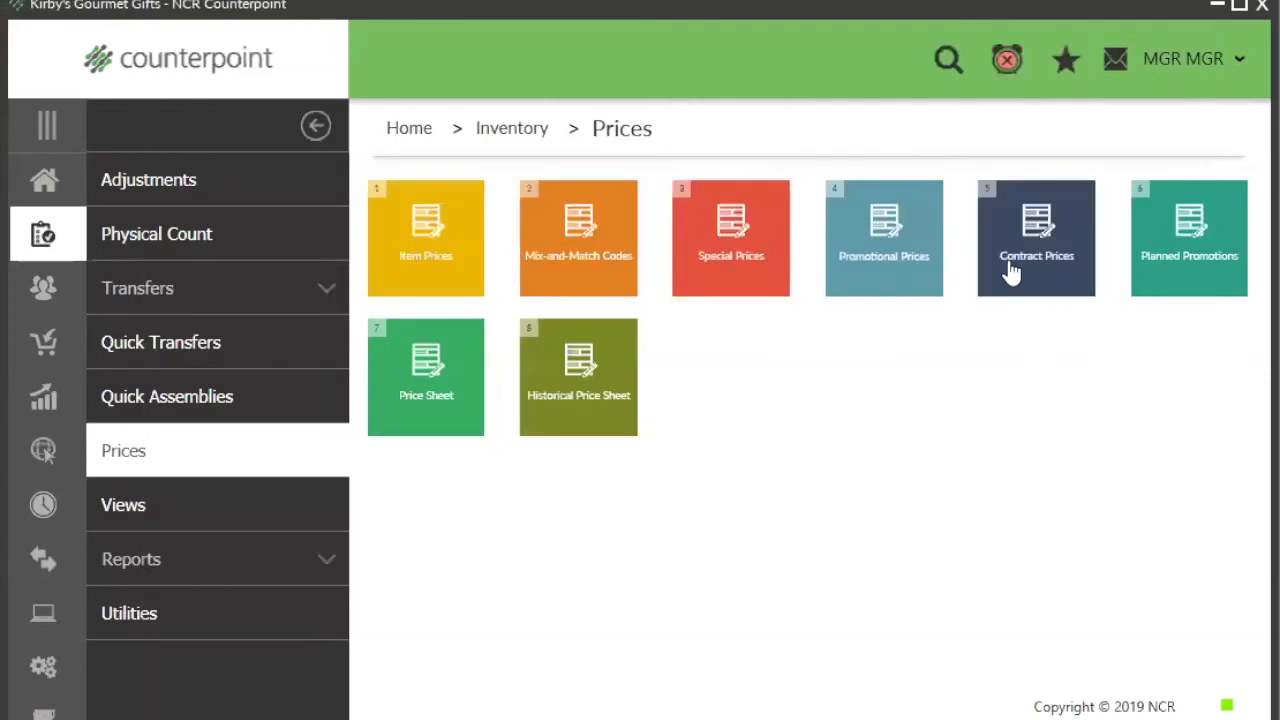
Step: Create a contract price group with code CONTRACT and description contract
click(1040, 268)
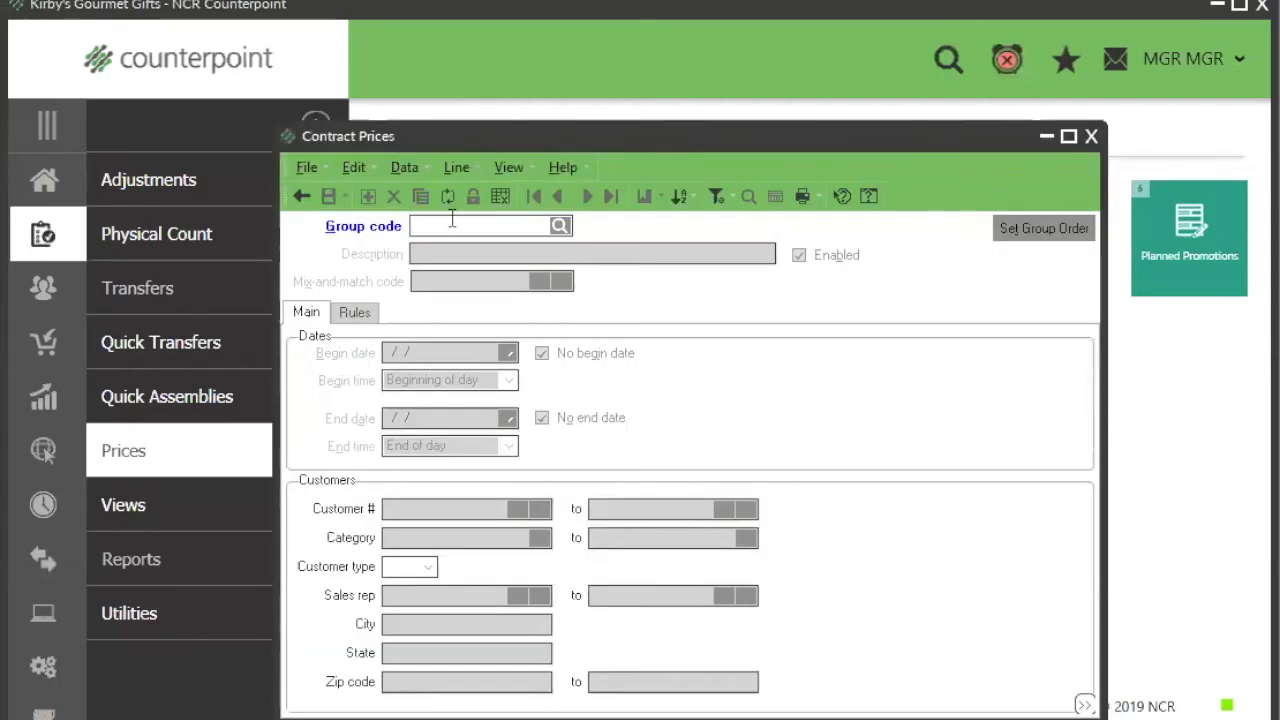
text(CONTRACT)
key(Tab)
text(contract)
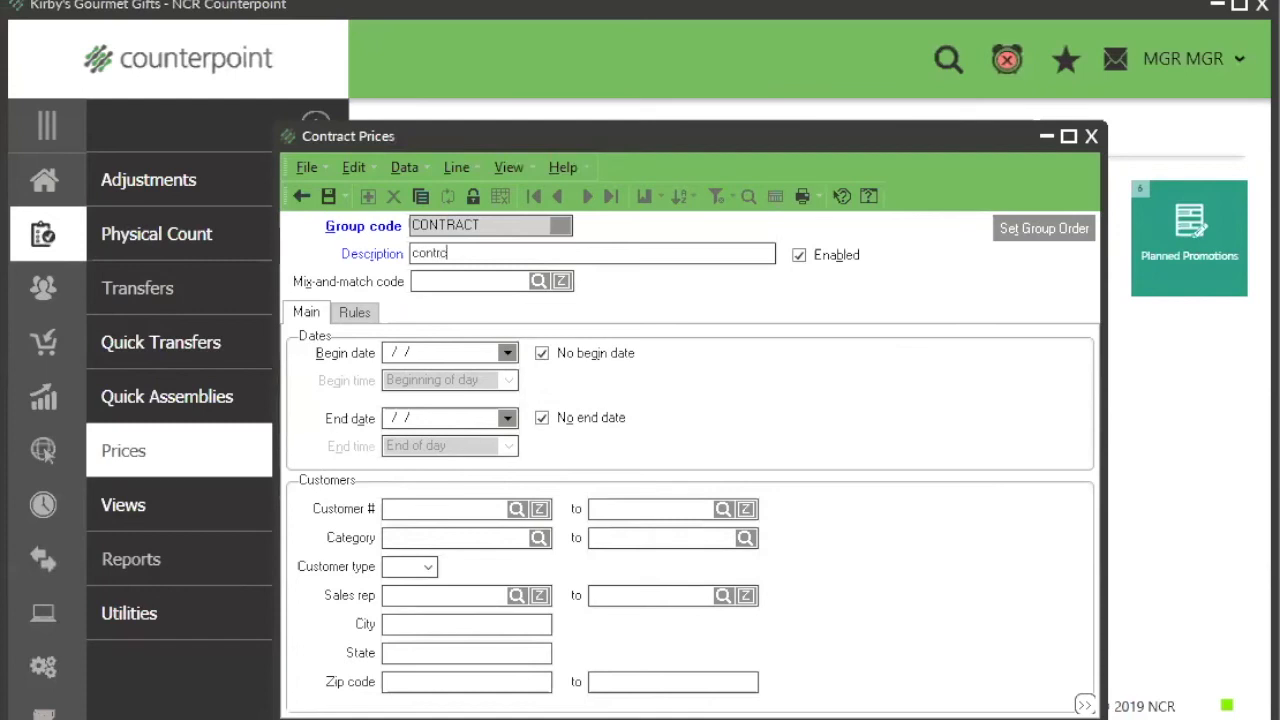
key(Tab)
Step: Review the mix-and-match code, begin and end dates and customer filters of the CONTRACT group
click(436, 281)
click(353, 314)
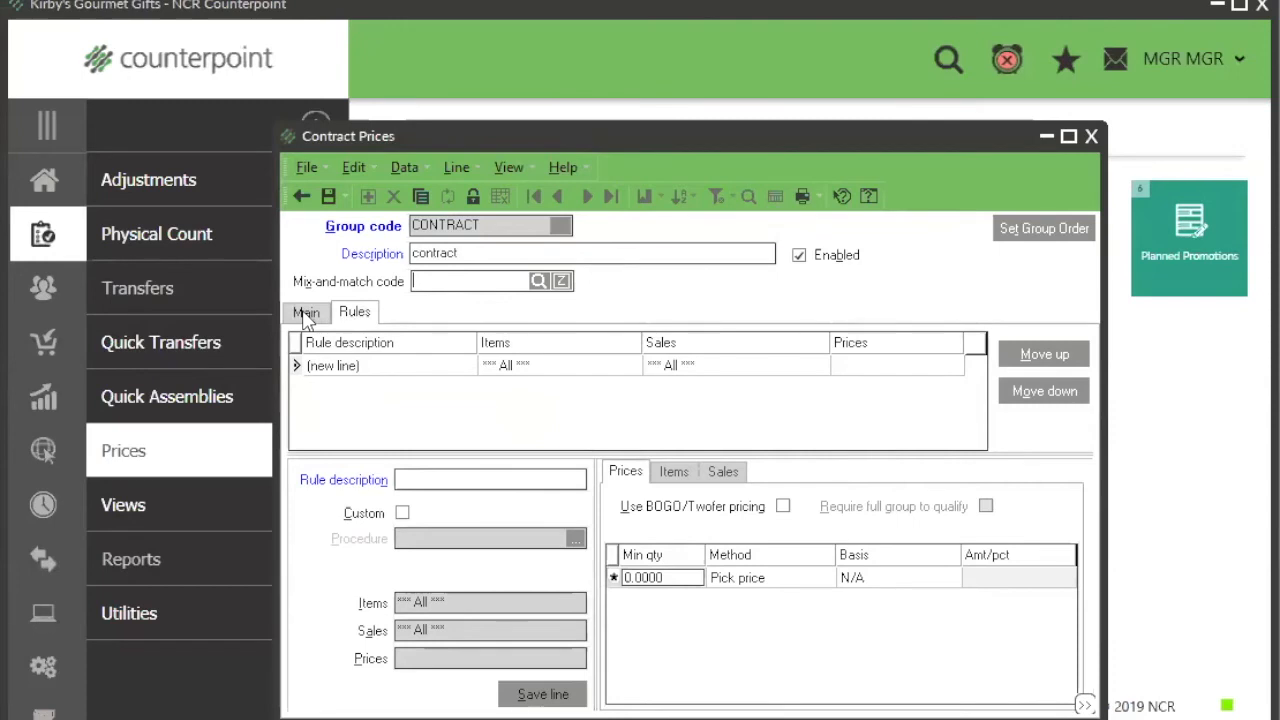
click(309, 316)
click(432, 352)
drag(433, 353, 367, 348)
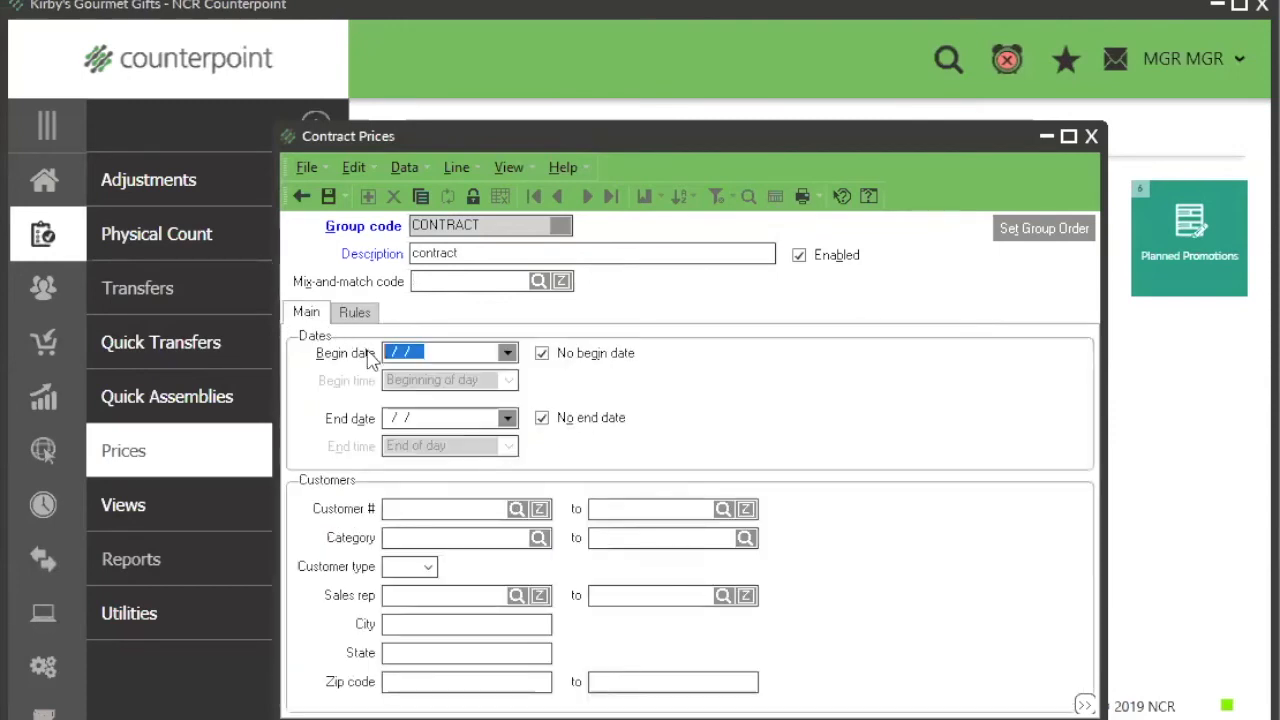
drag(424, 419, 382, 416)
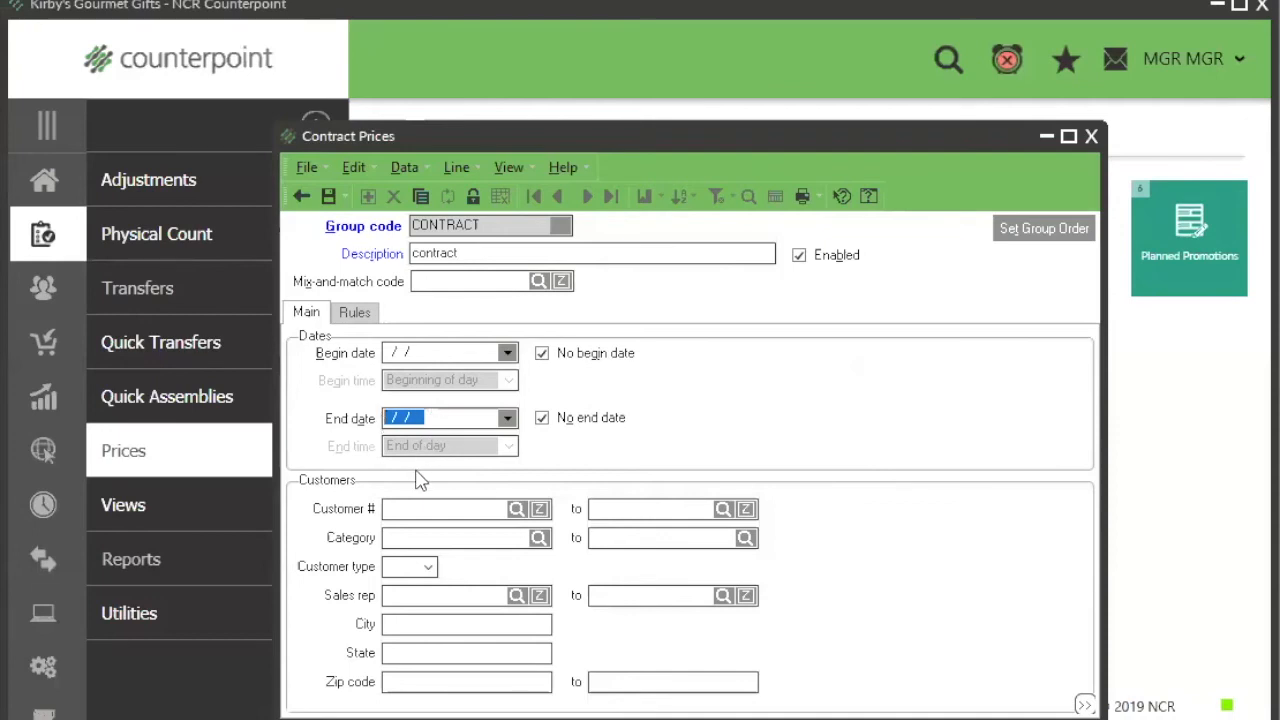
click(415, 515)
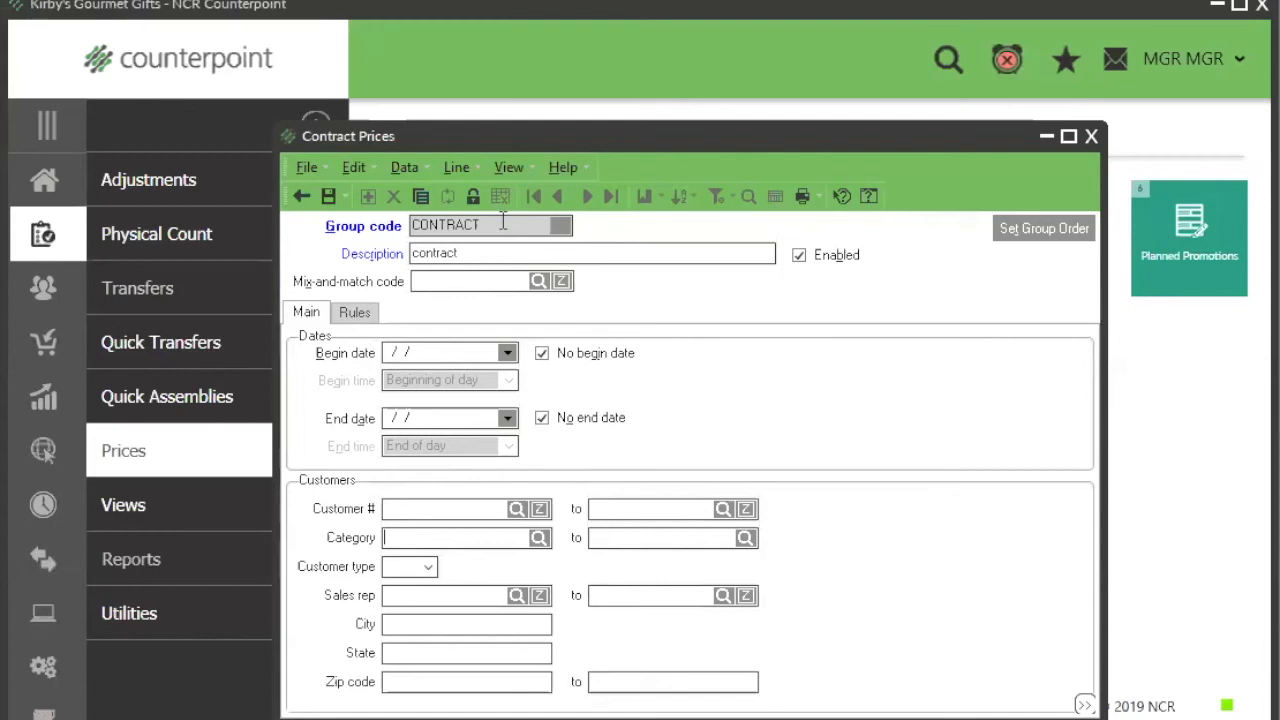
Step: Review the price, item and sales criteria available for a new rule in the CONTRACT group
click(355, 312)
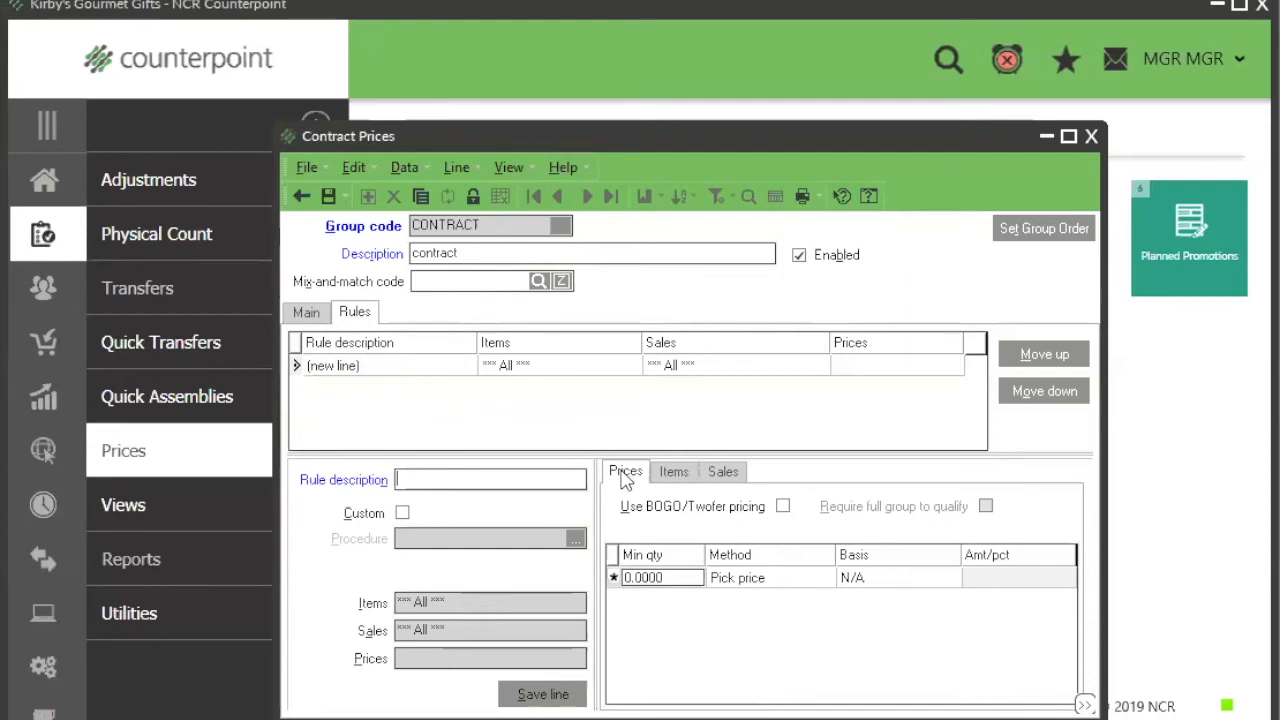
click(675, 474)
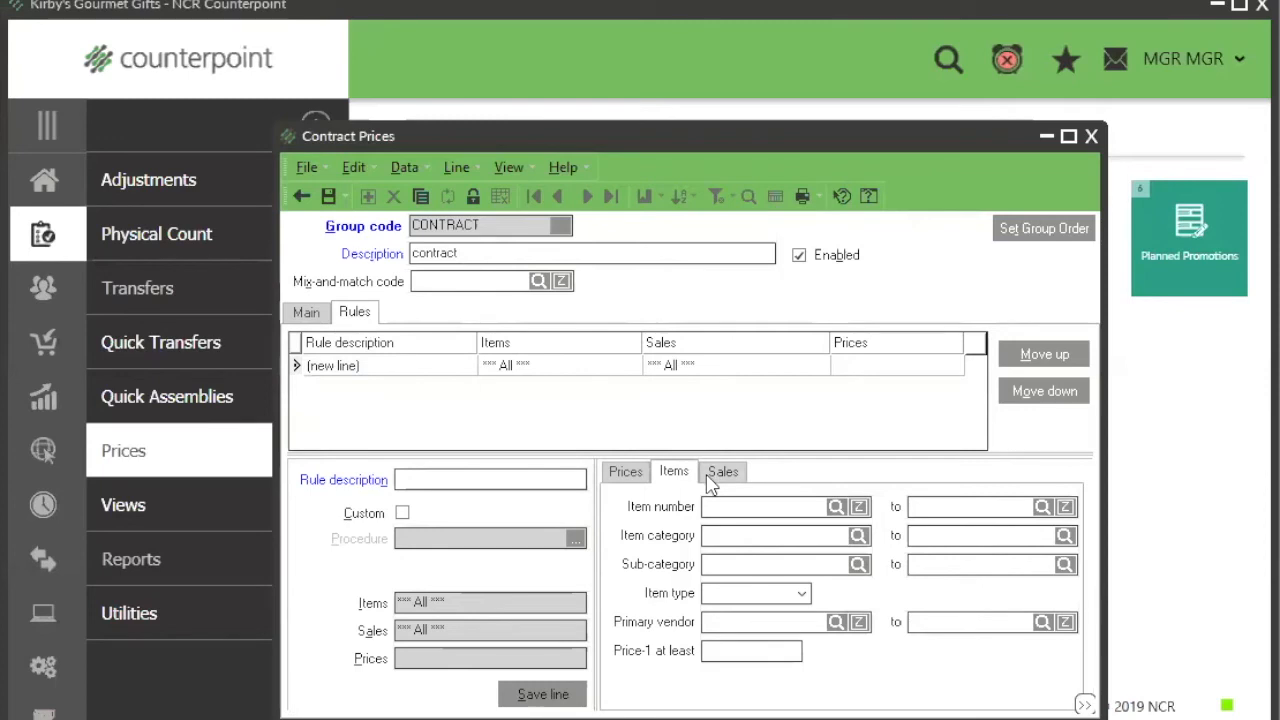
click(712, 482)
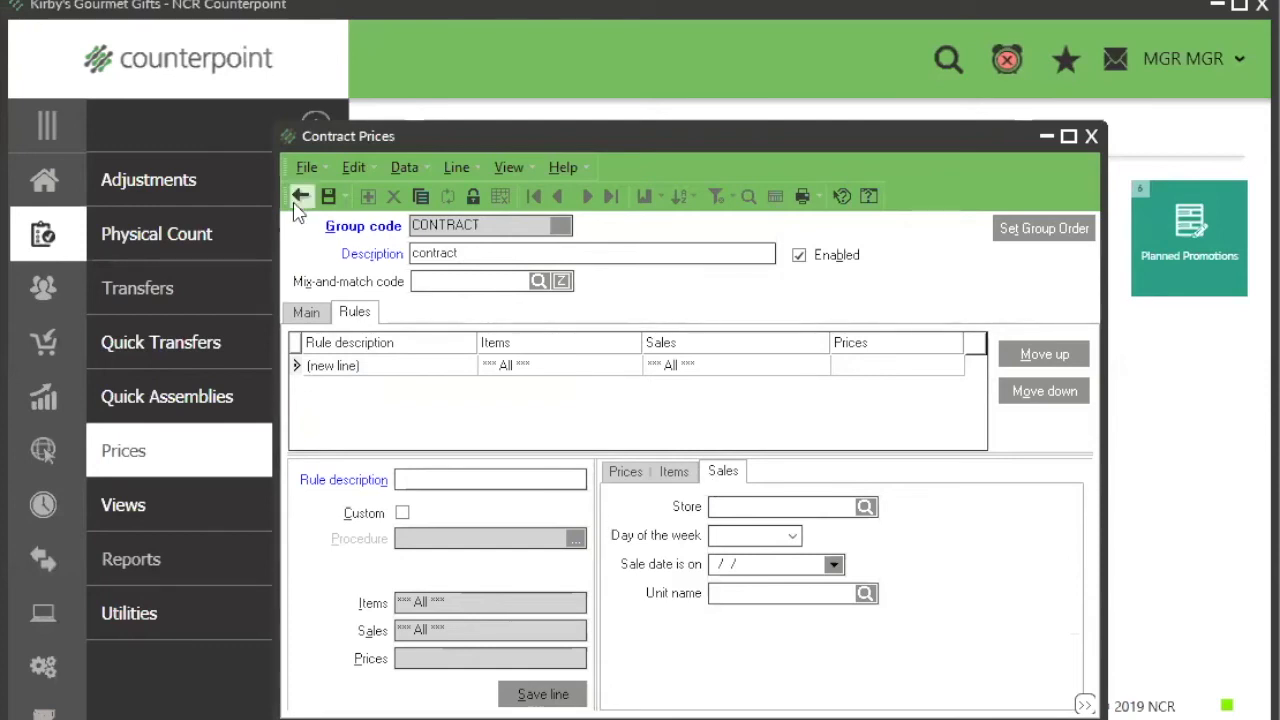
Step: Look over the dates and rules of the CONTRACT price group once more, then discard the unsaved group and close the contract prices
click(306, 312)
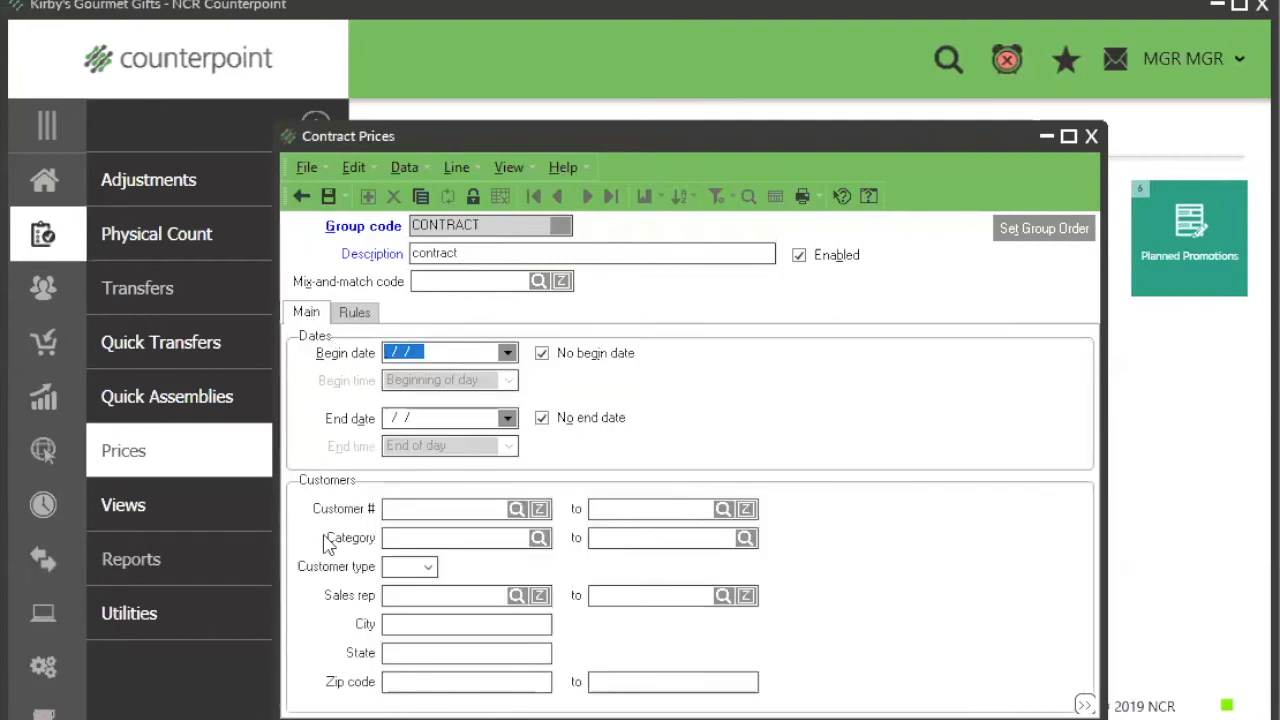
click(355, 312)
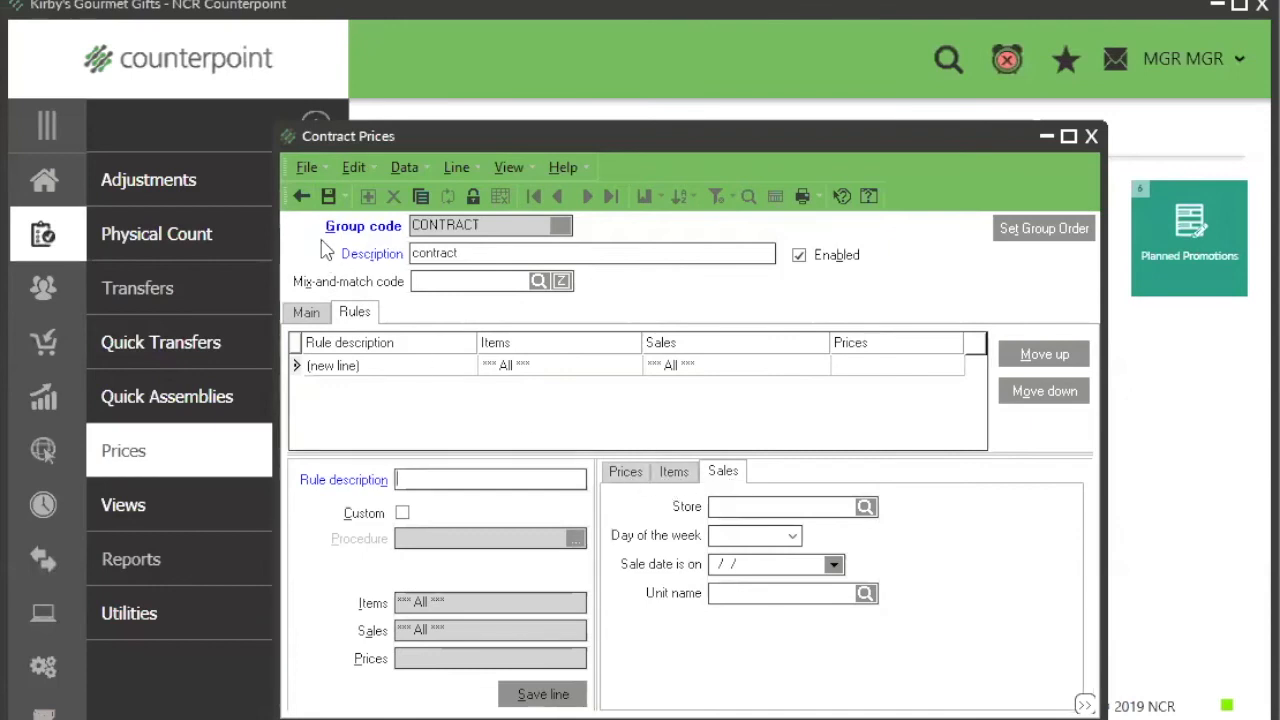
click(300, 197)
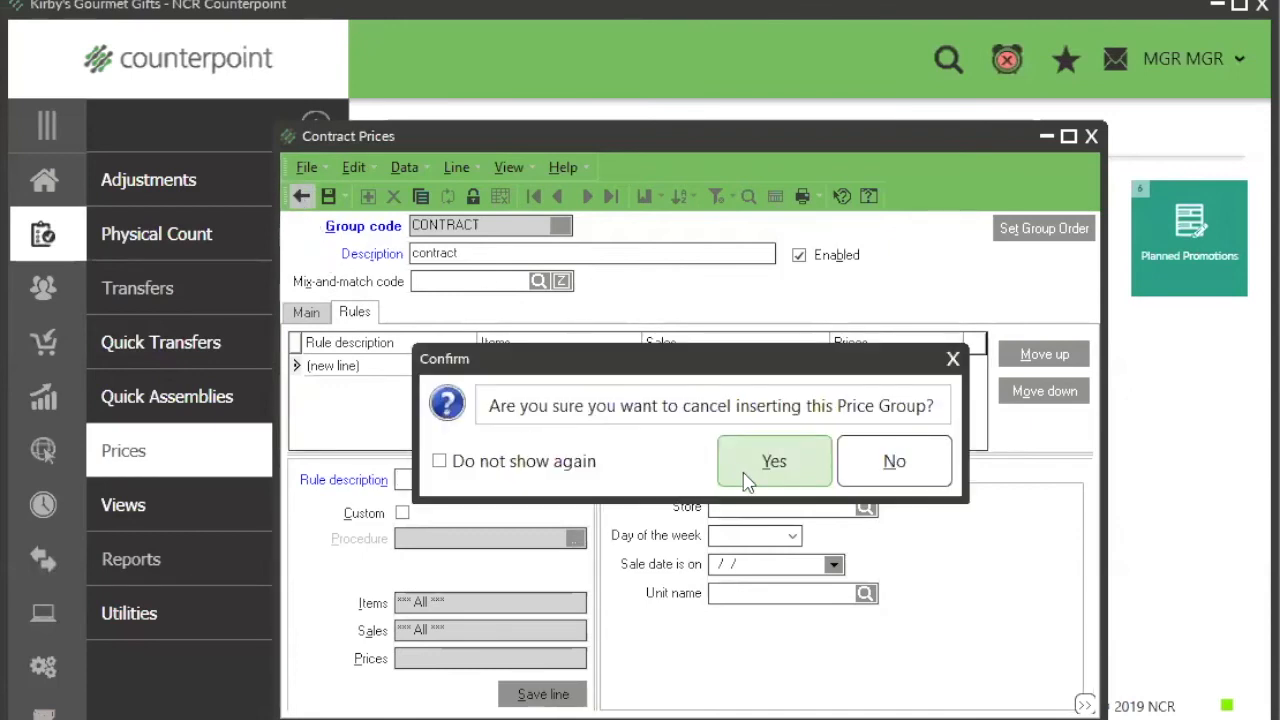
click(773, 461)
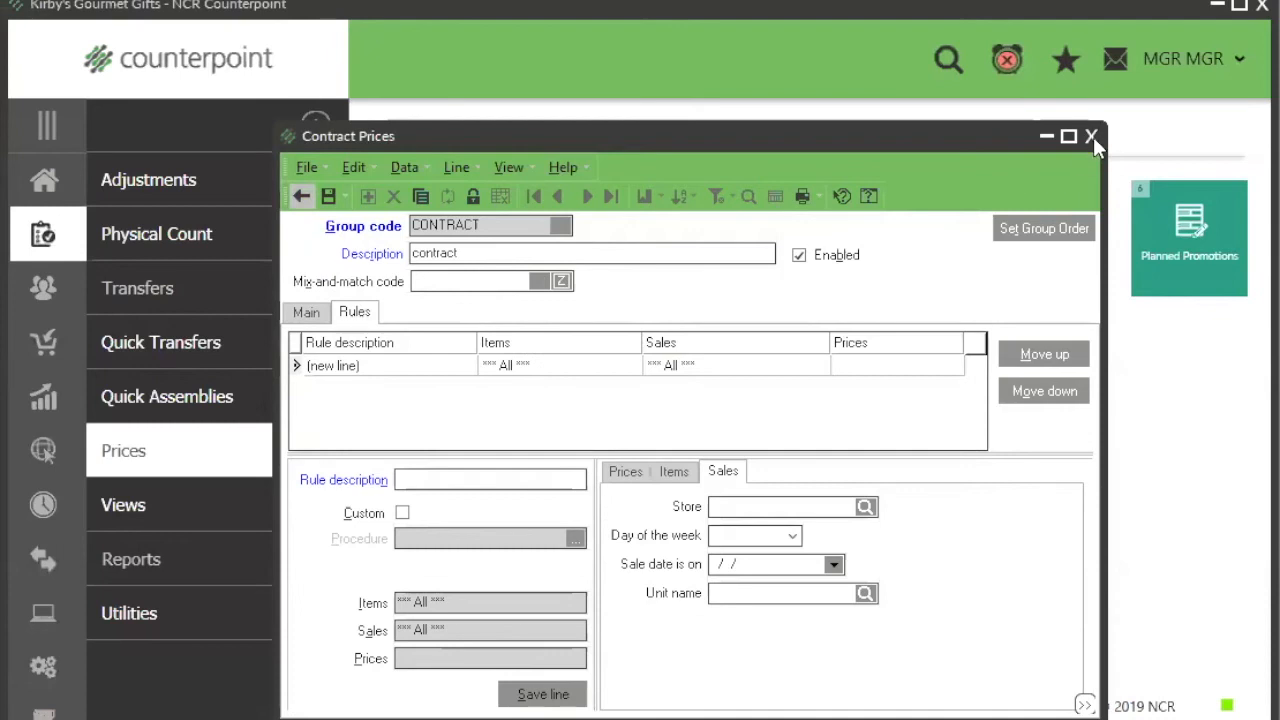
click(1093, 137)
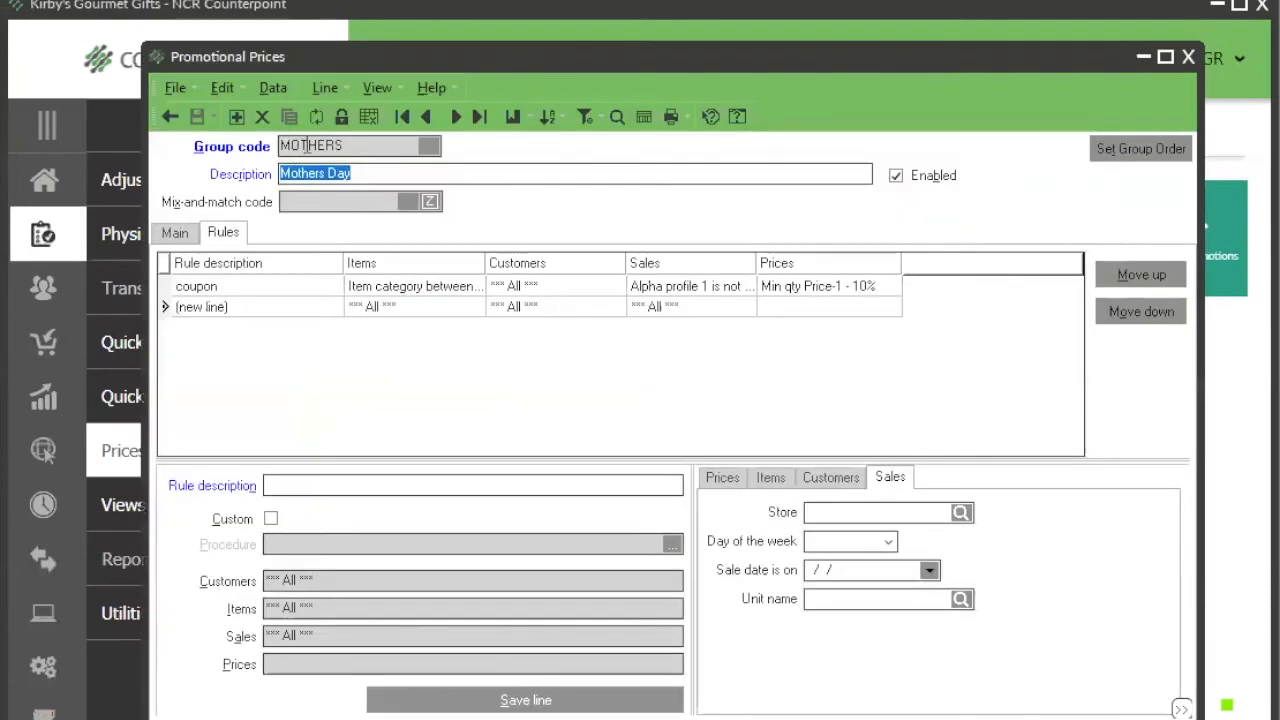
Step: Review the group code, promotion dates and rule customer criteria of the Mothers Day promotional group
click(350, 149)
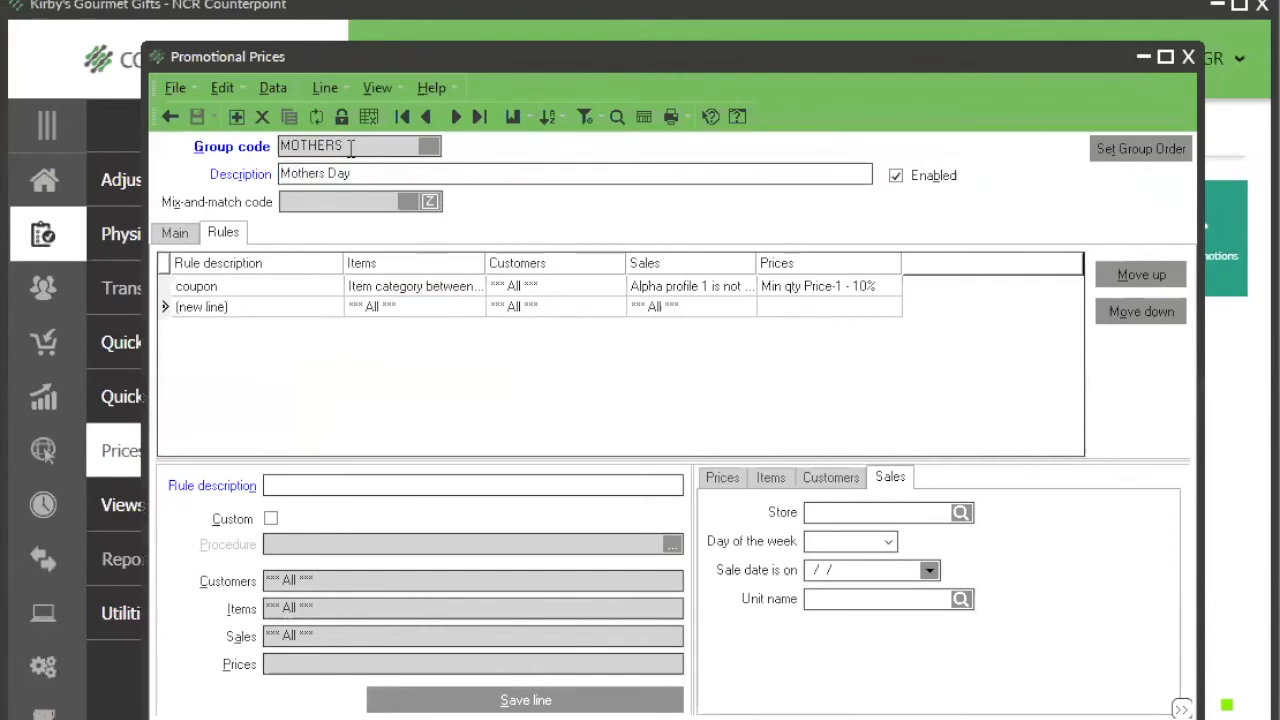
drag(350, 149, 279, 148)
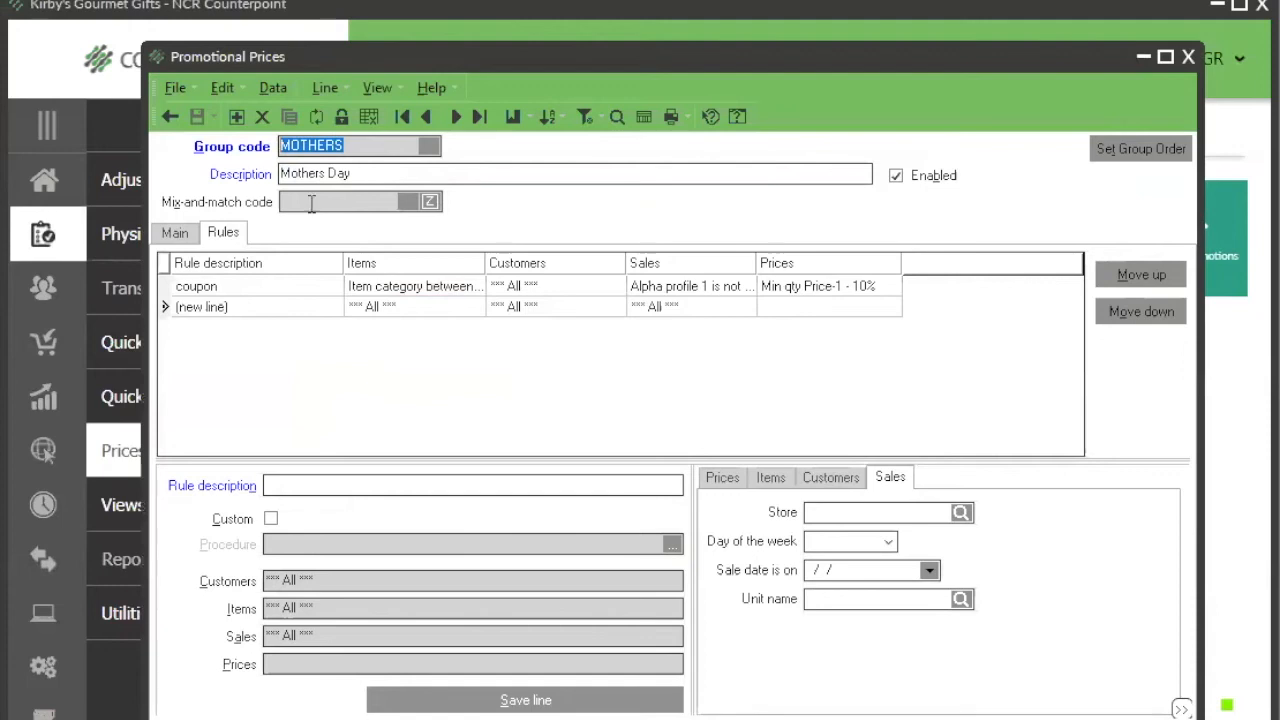
click(176, 236)
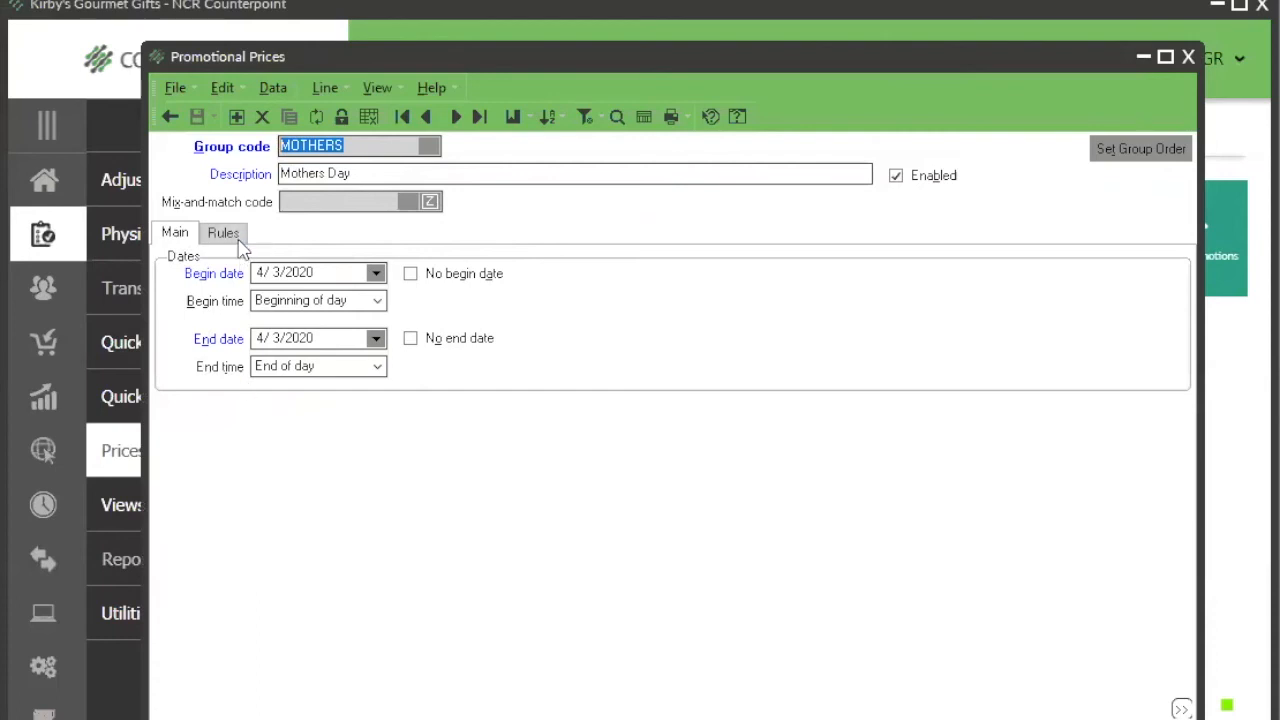
click(232, 236)
click(812, 480)
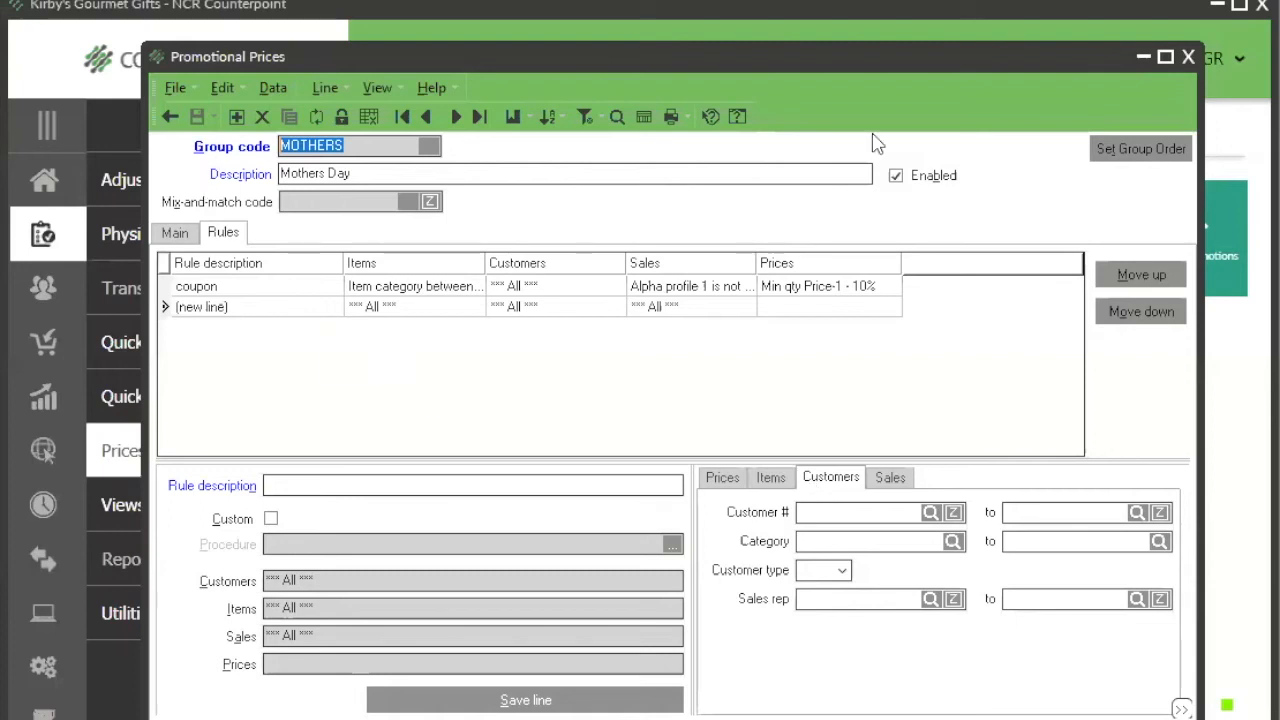
Step: Start a special price group with code SPECIAL and view the sales criteria for its rules
click(1235, 387)
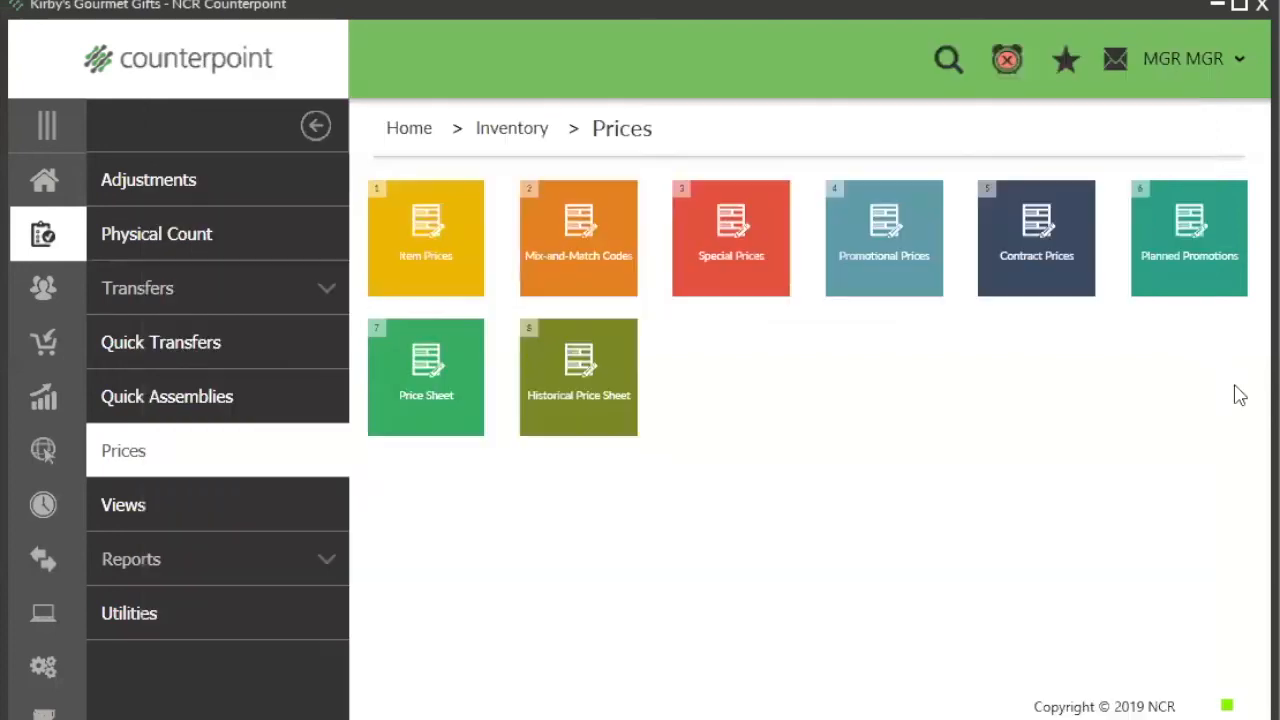
click(708, 258)
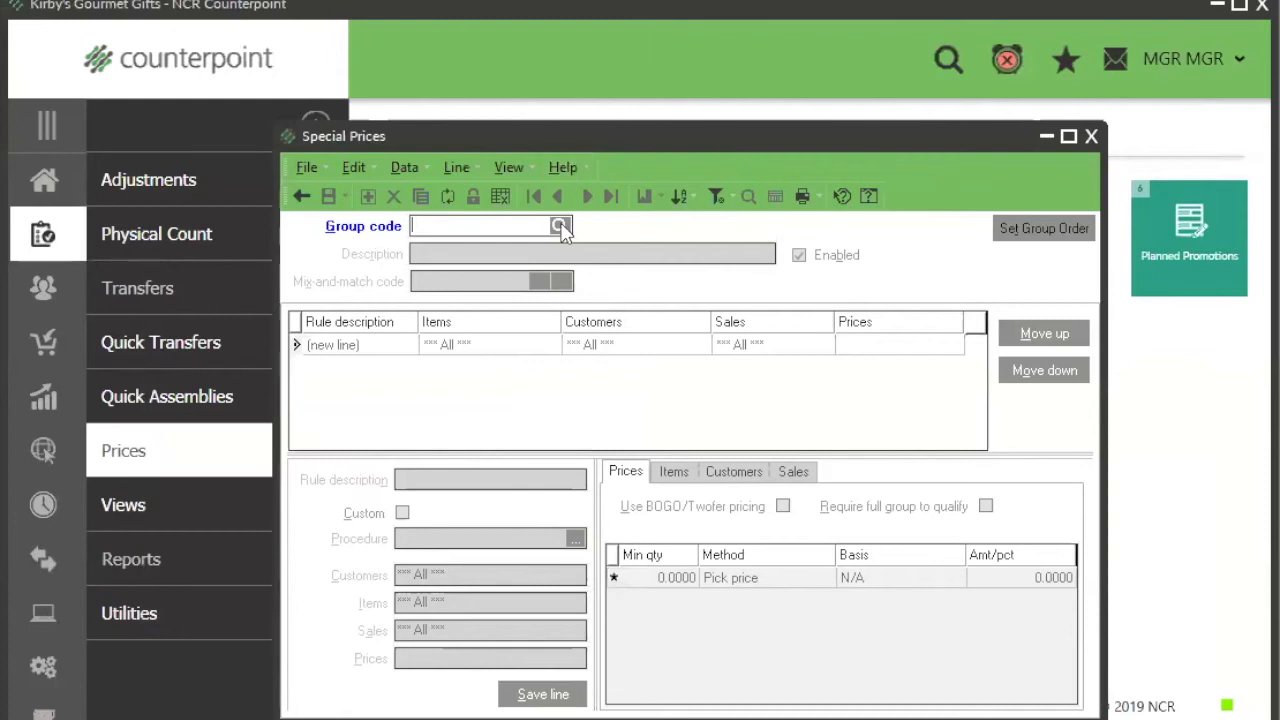
text(SPECIAL)
key(Return)
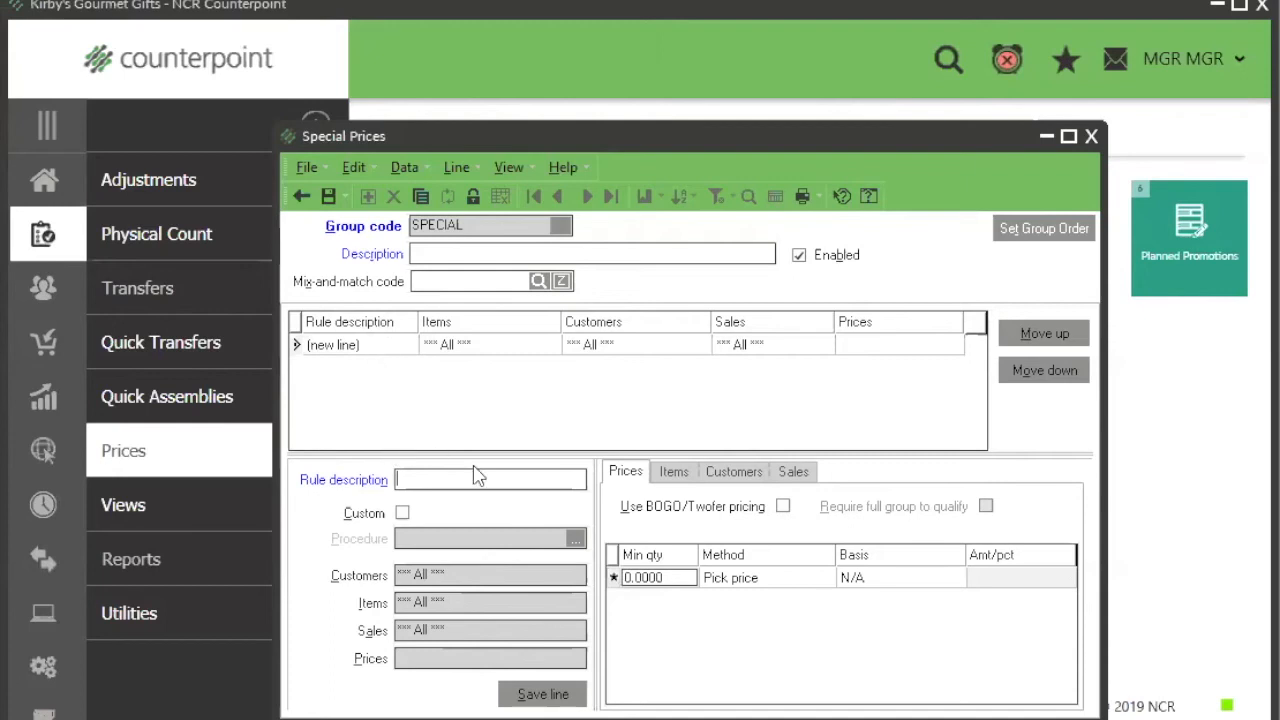
click(794, 472)
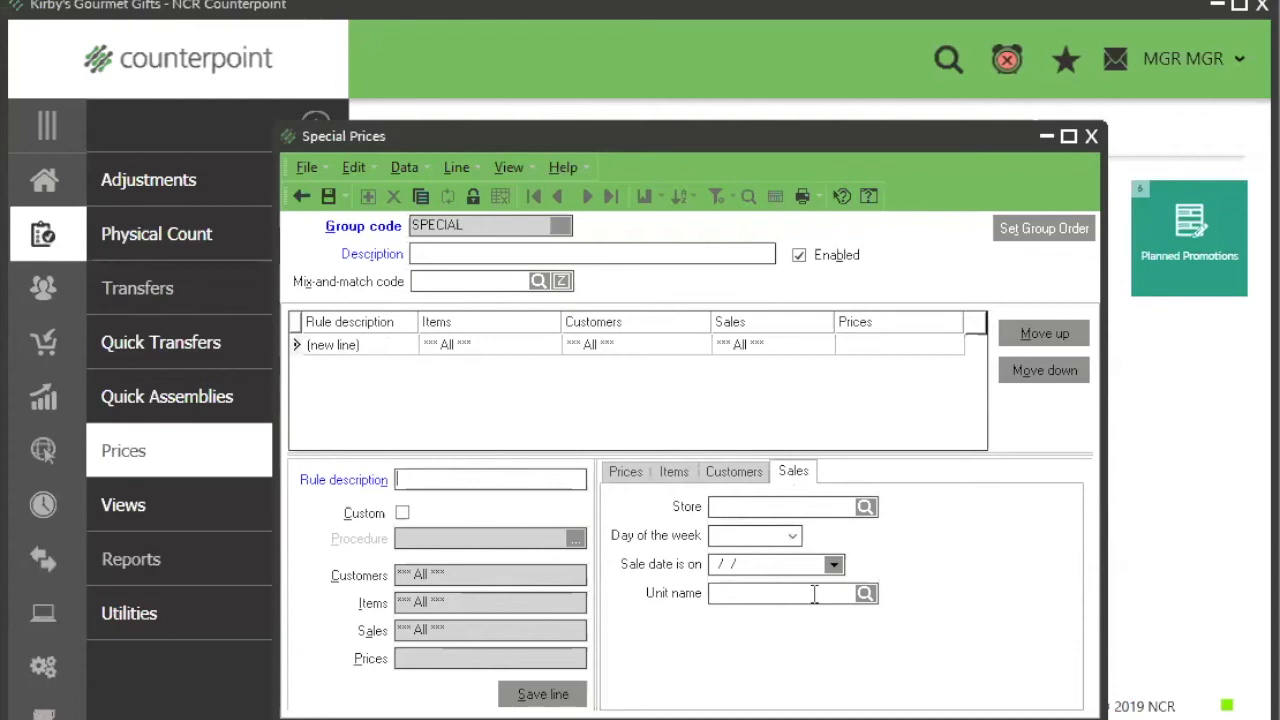
Step: Try to save the SPECIAL price group, then discard it and return to the promotional prices
click(1091, 137)
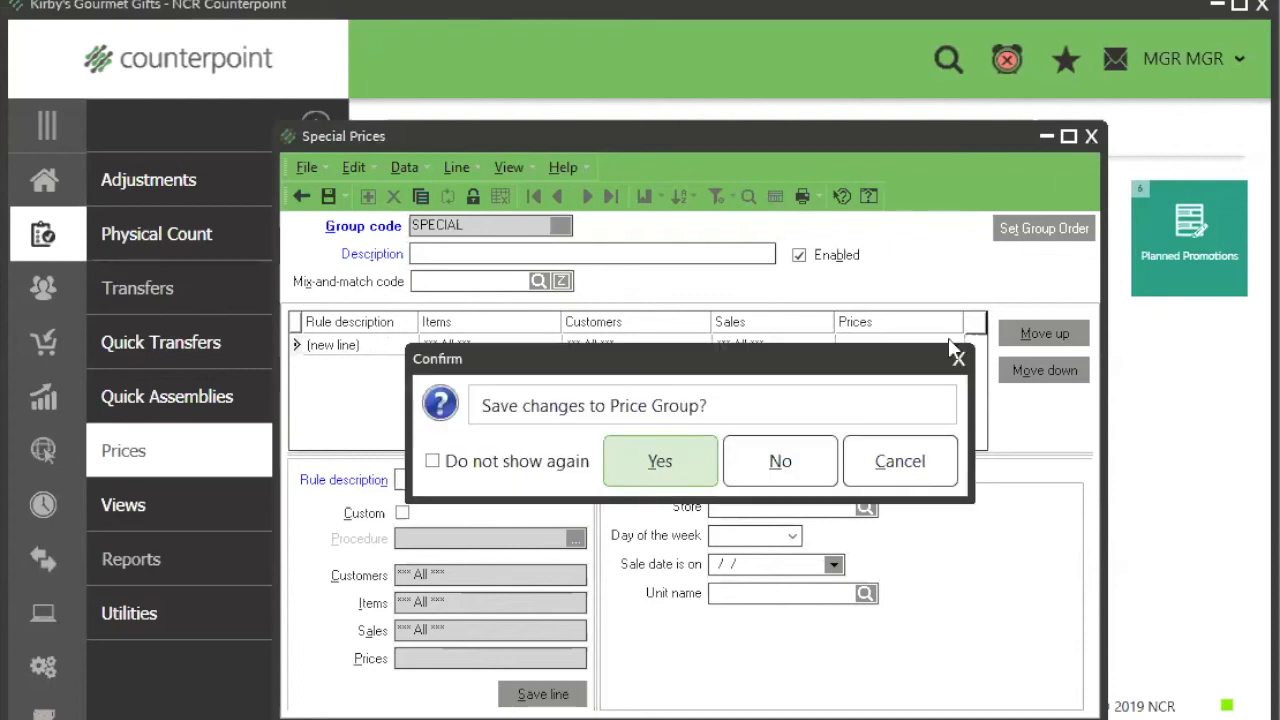
click(686, 463)
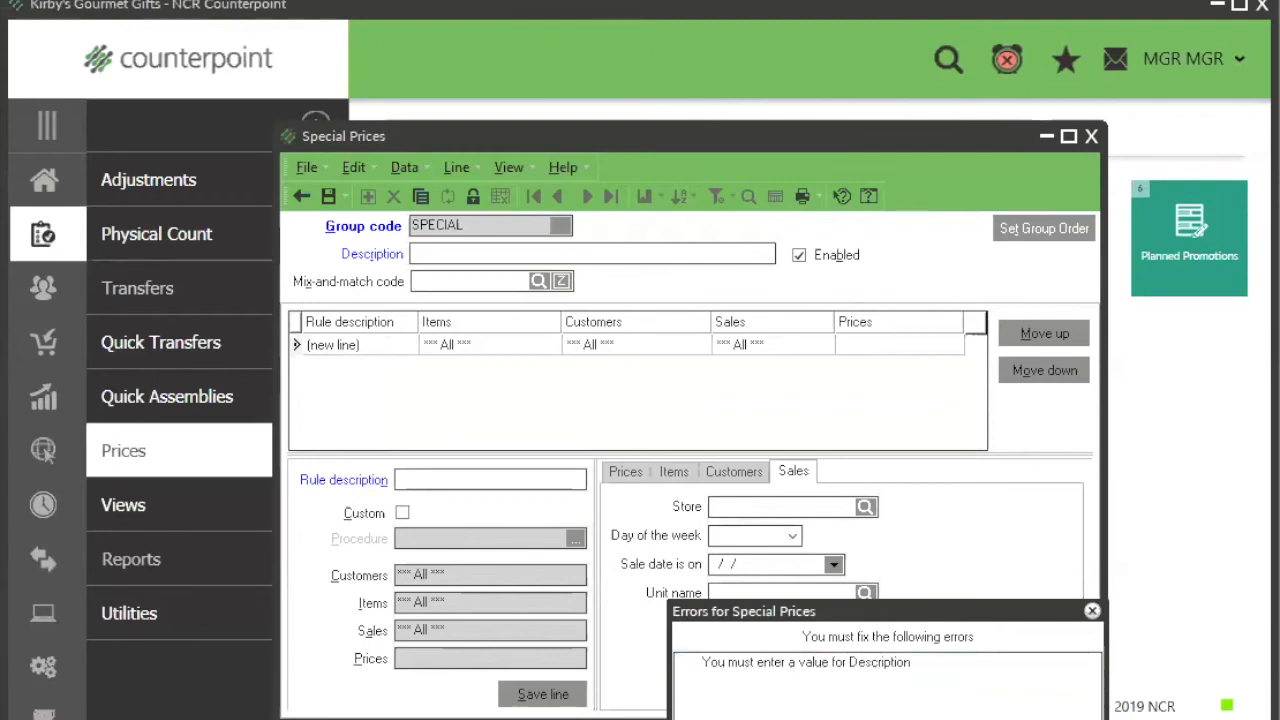
click(301, 196)
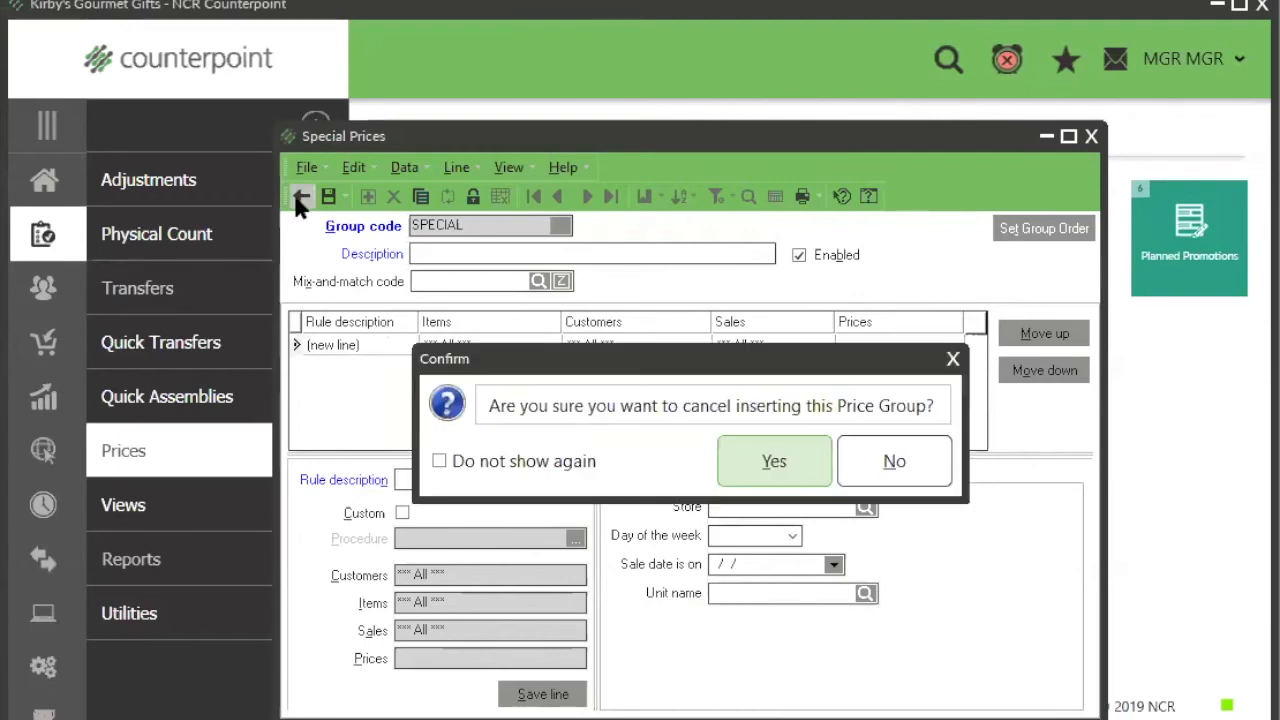
key(Return)
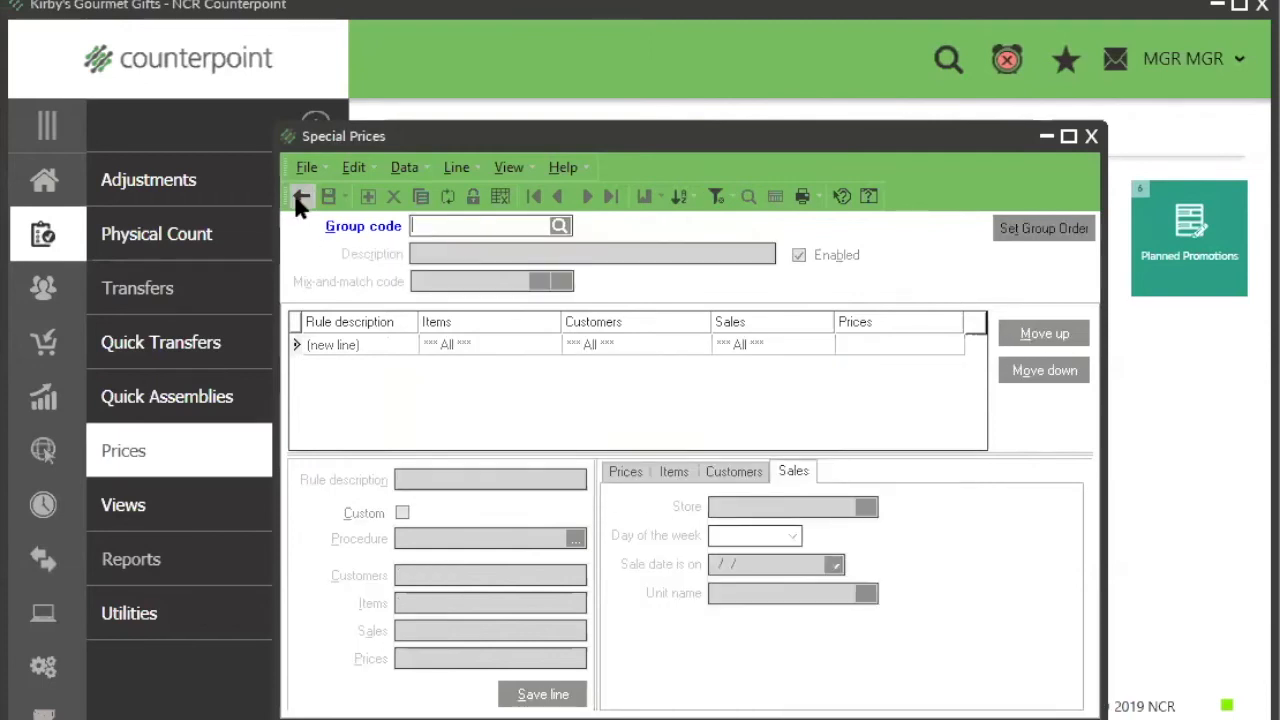
click(301, 198)
click(897, 275)
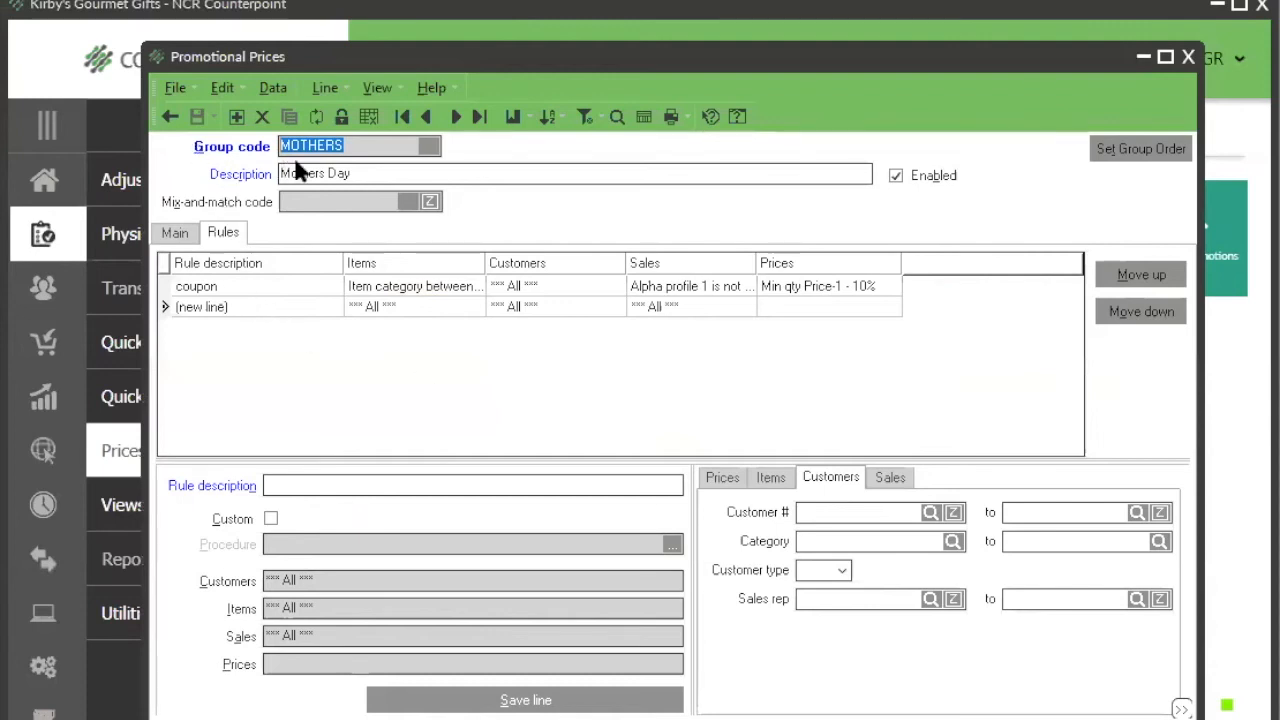
Step: Set the end date of the Mothers Day promotional group to 5/10/2020
click(357, 143)
click(382, 175)
click(186, 236)
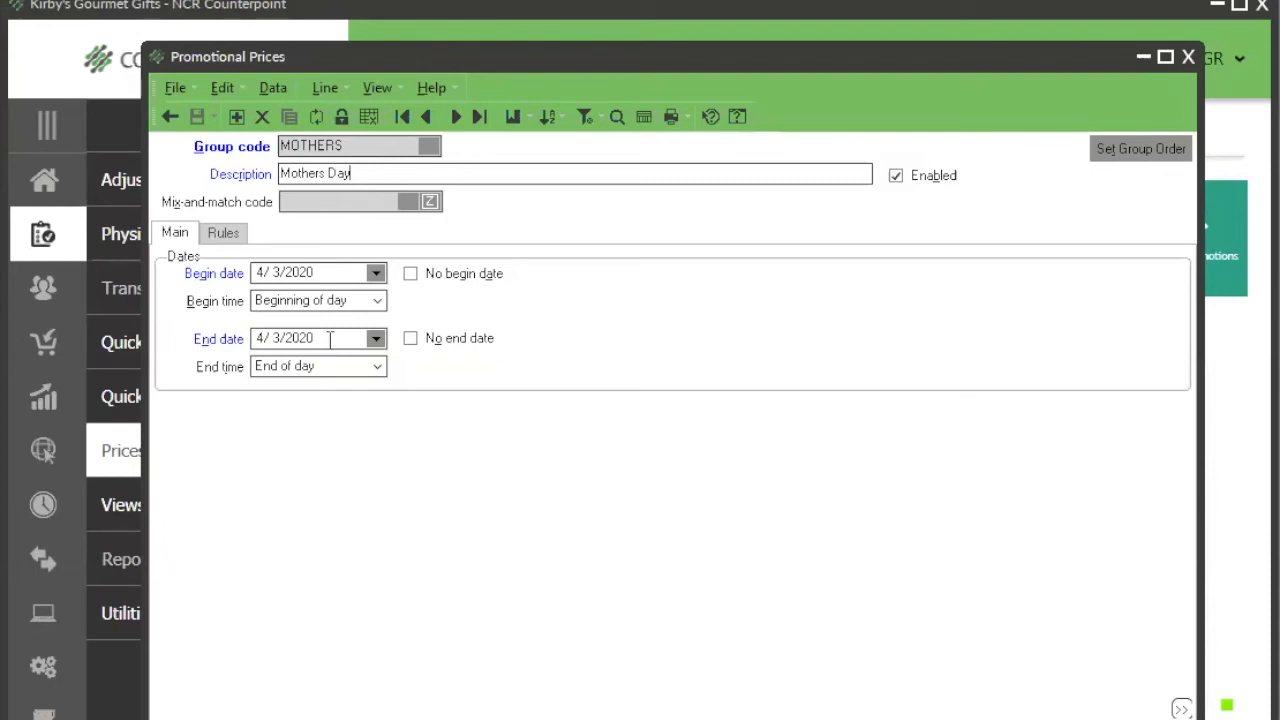
click(376, 339)
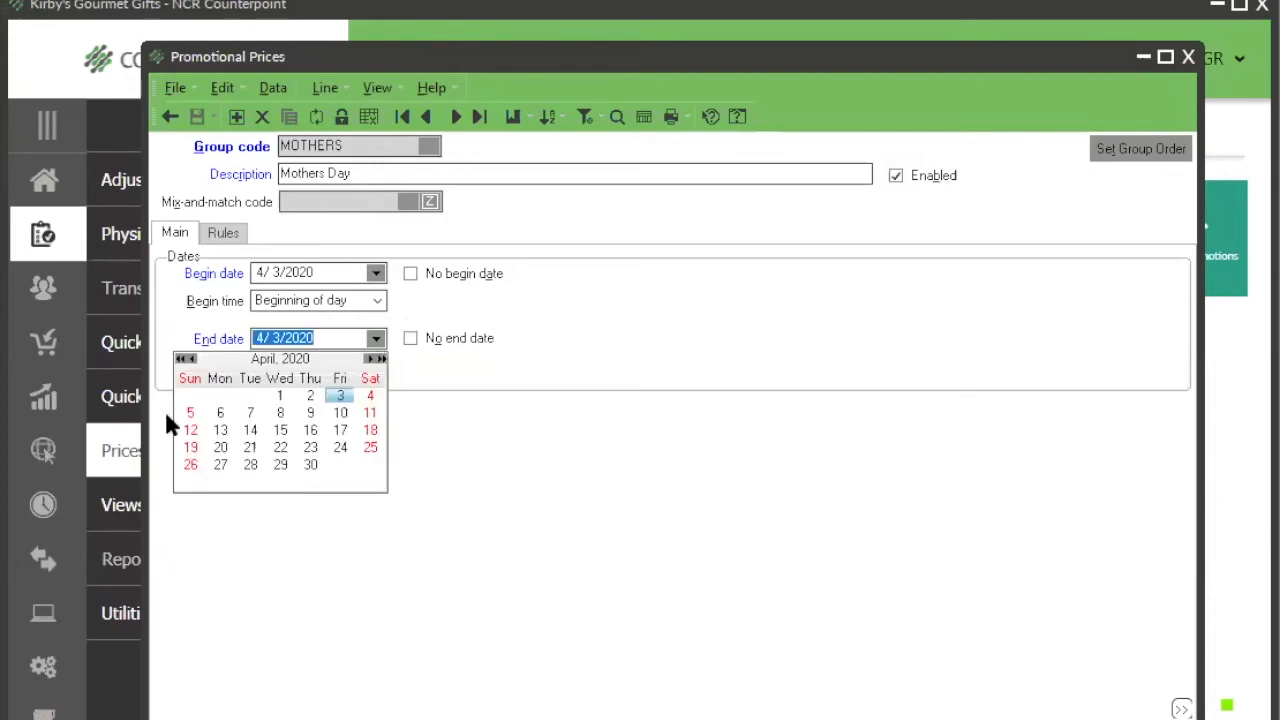
click(375, 360)
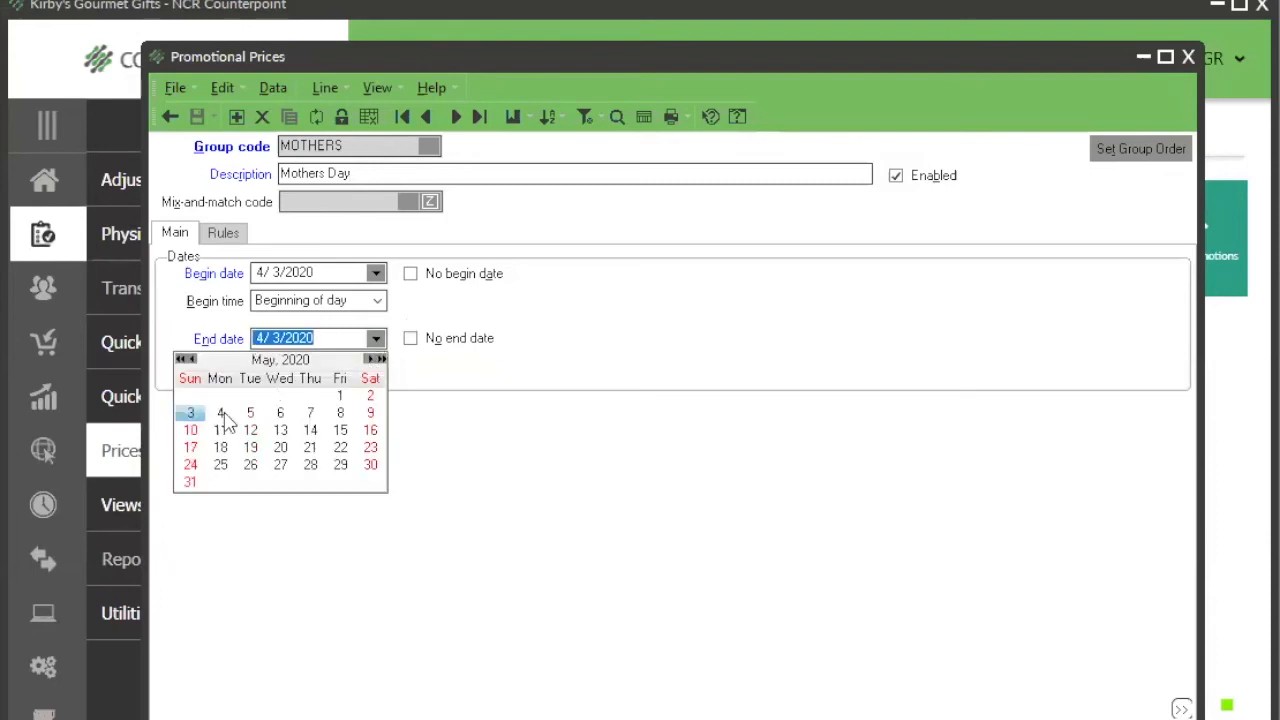
click(192, 430)
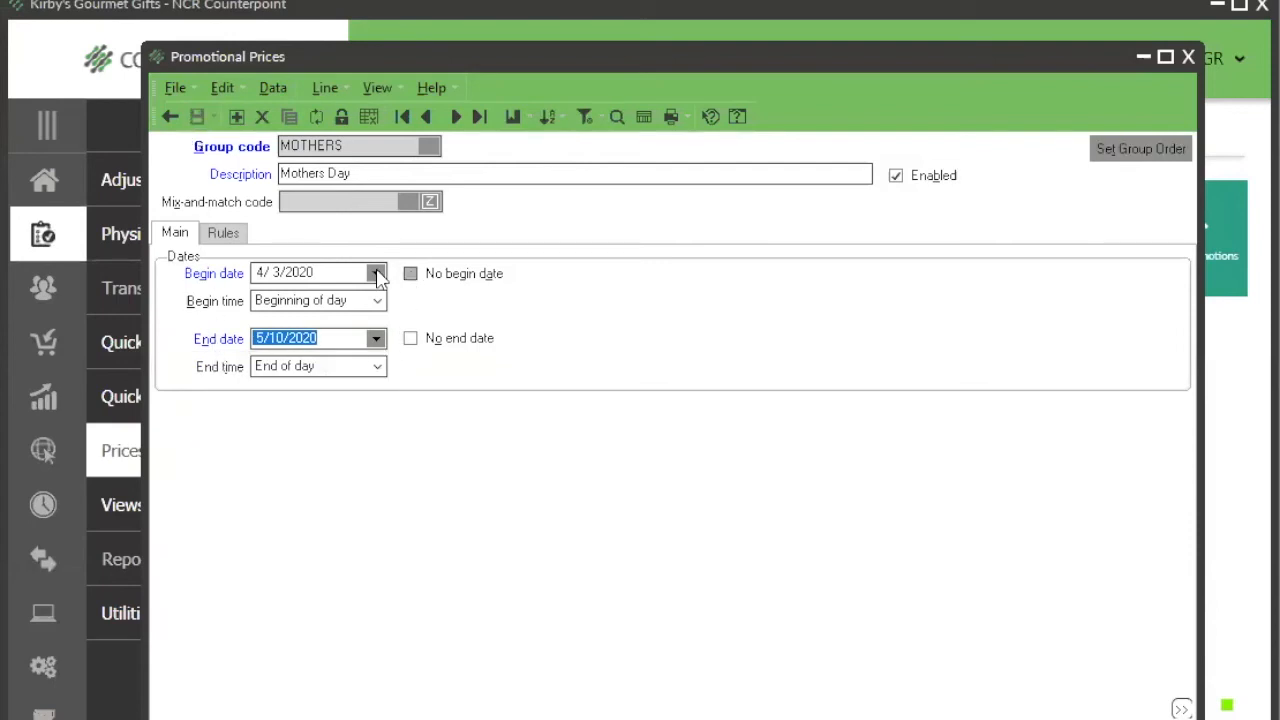
Step: Set the Mothers Day promotion's begin time to 5:00PM and its end time to 7:00PM
click(327, 276)
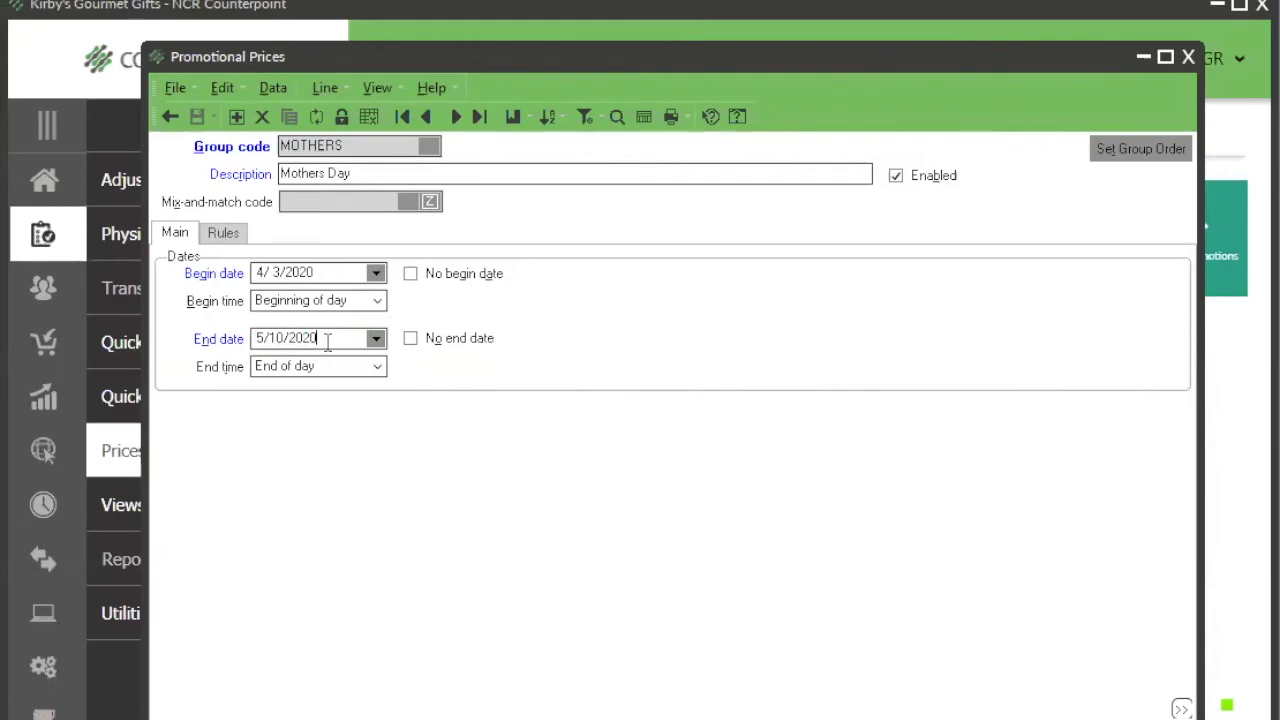
click(383, 301)
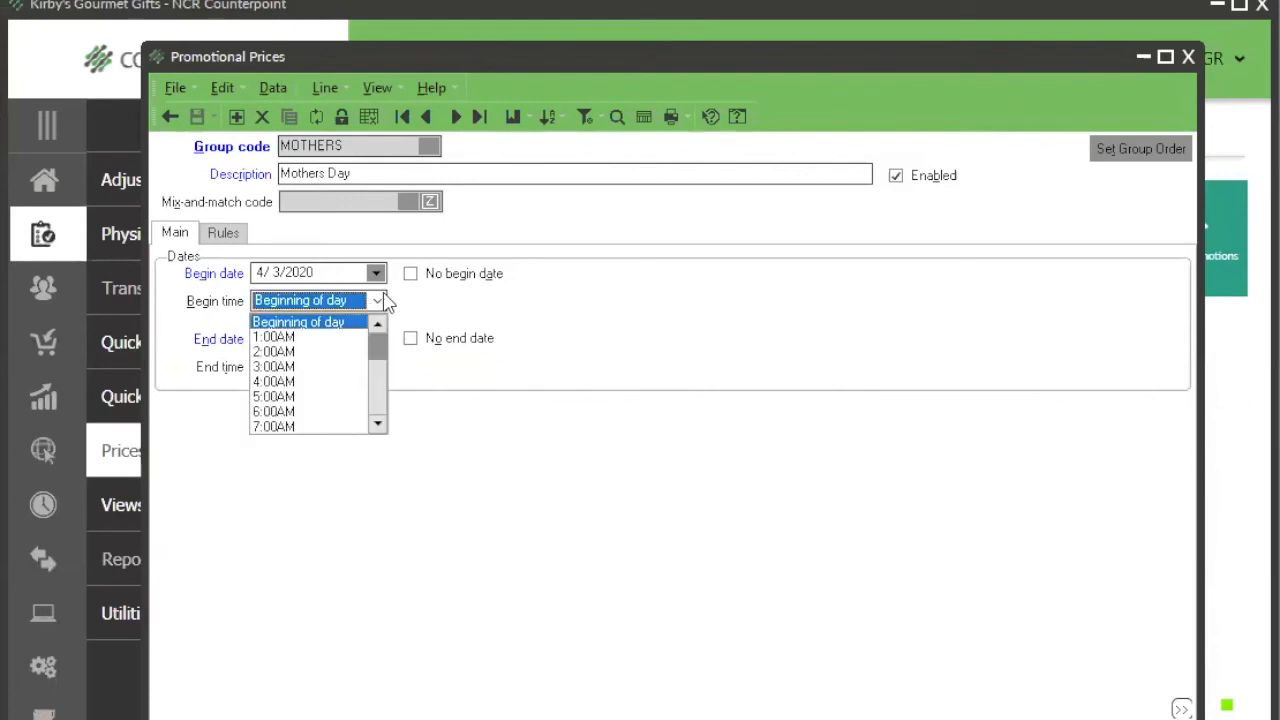
click(380, 405)
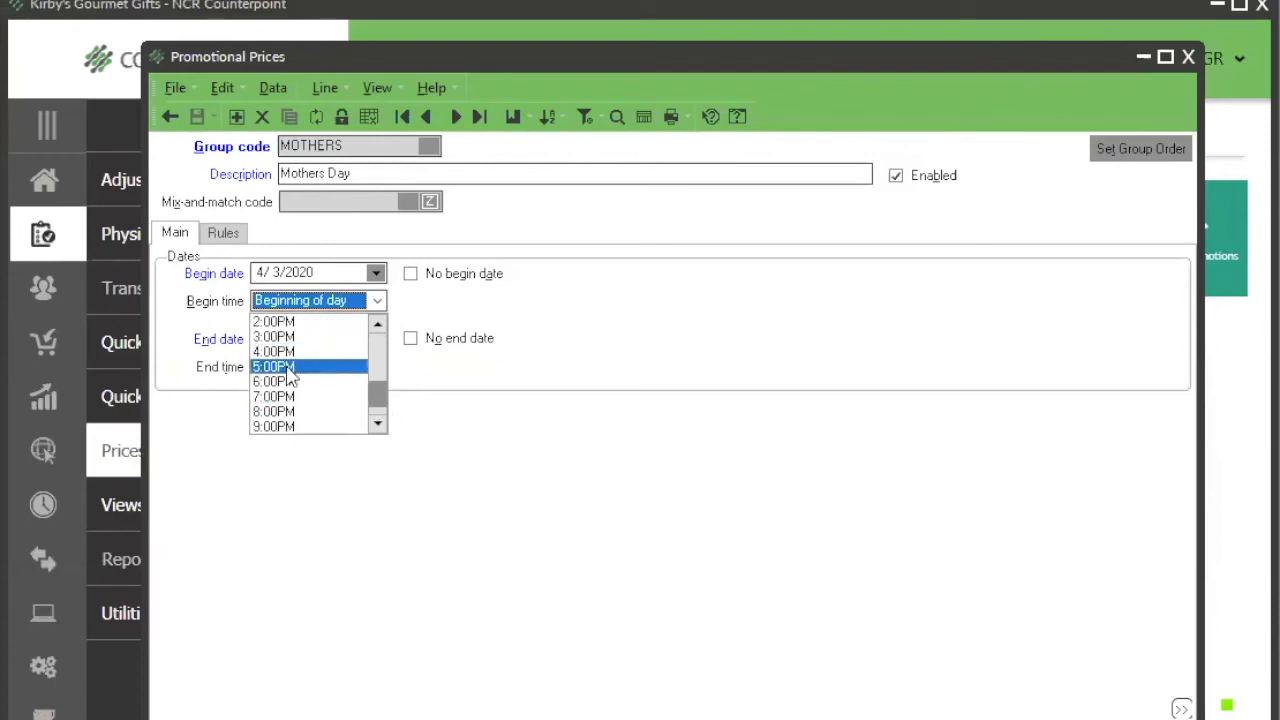
click(284, 368)
click(377, 367)
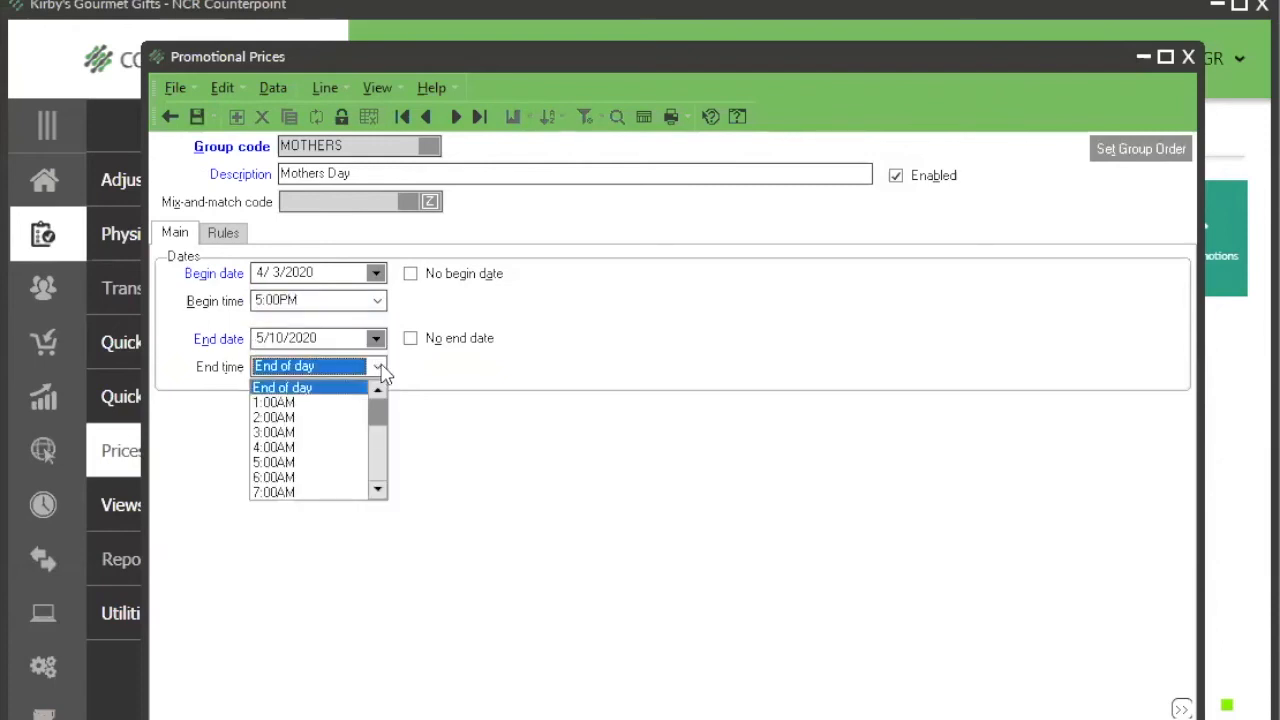
click(378, 474)
click(375, 478)
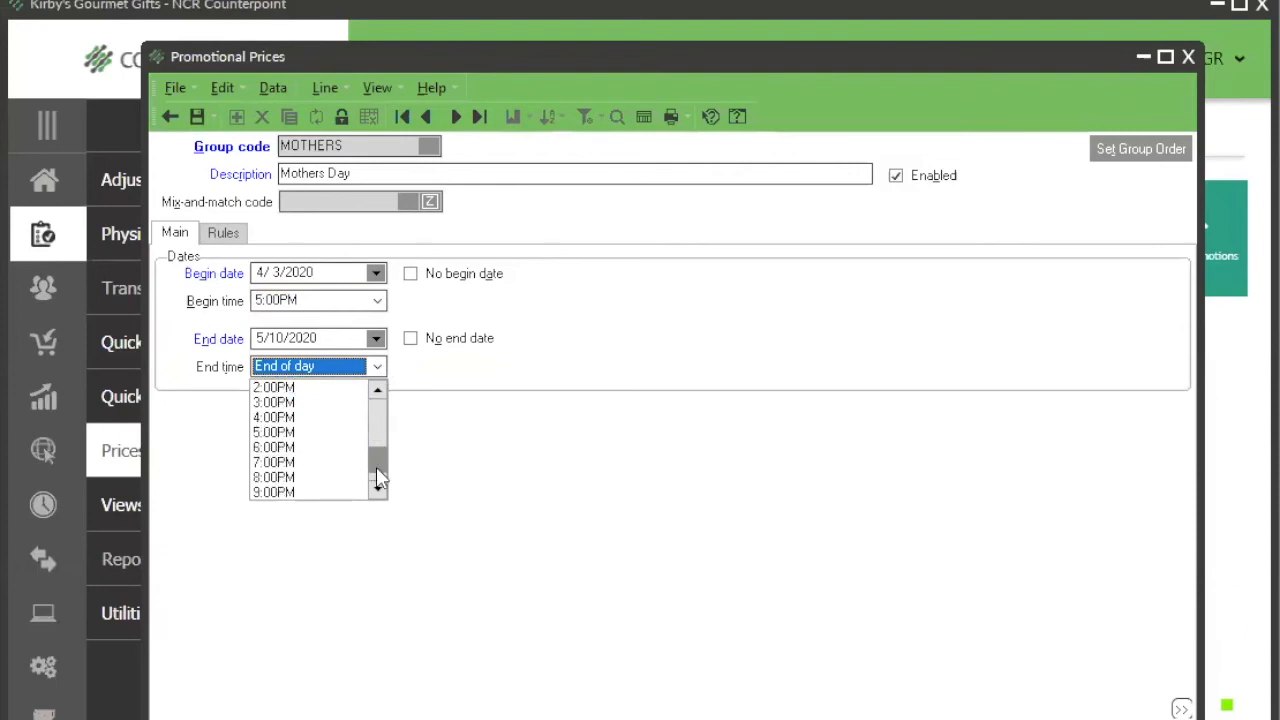
click(379, 443)
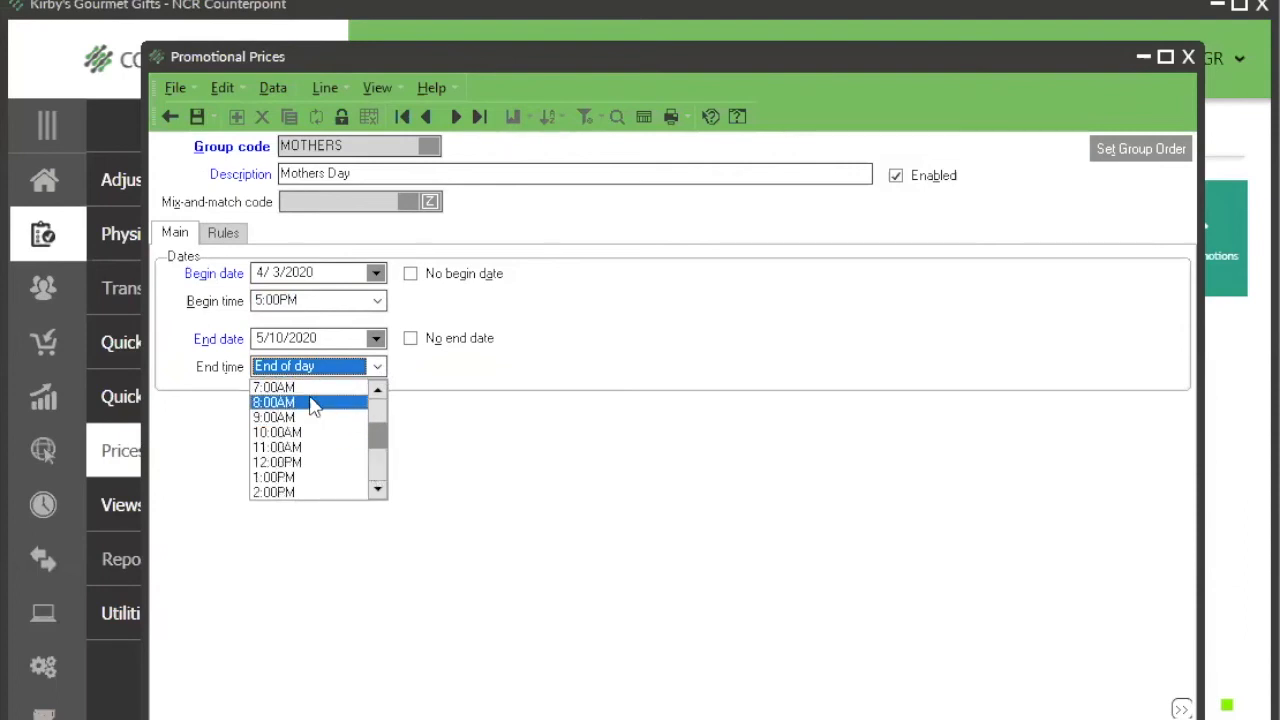
click(381, 480)
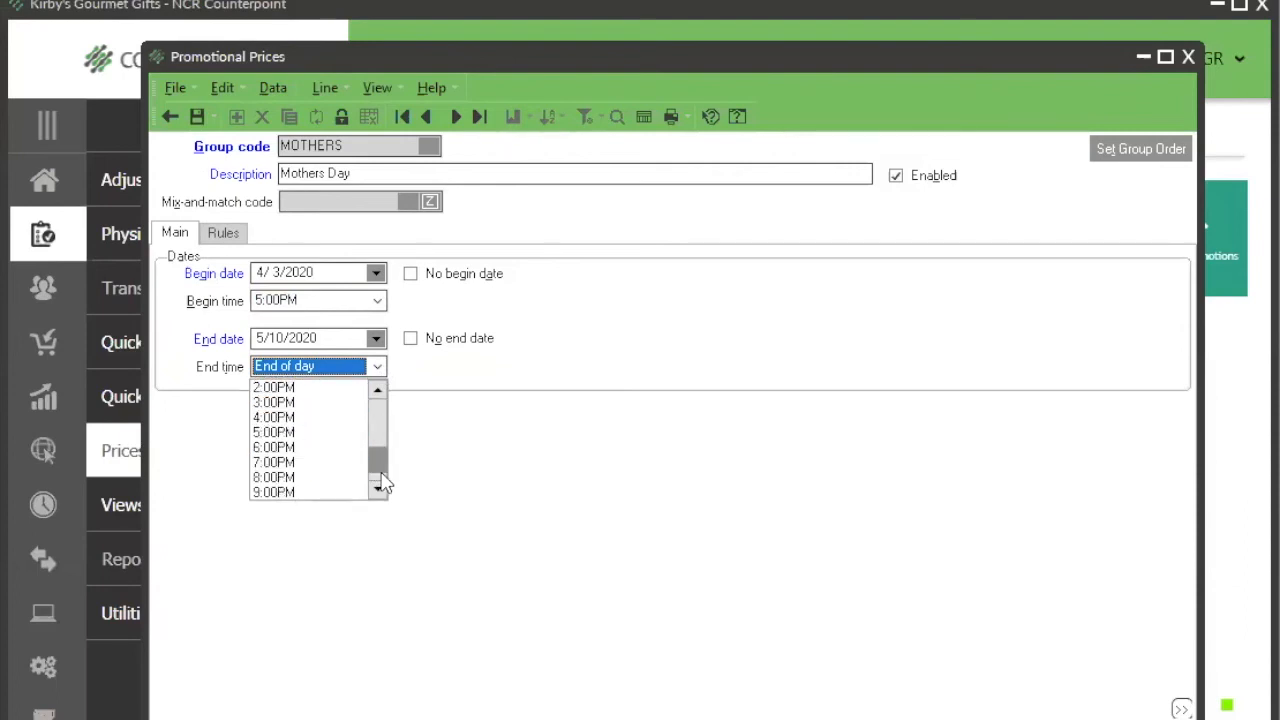
click(300, 463)
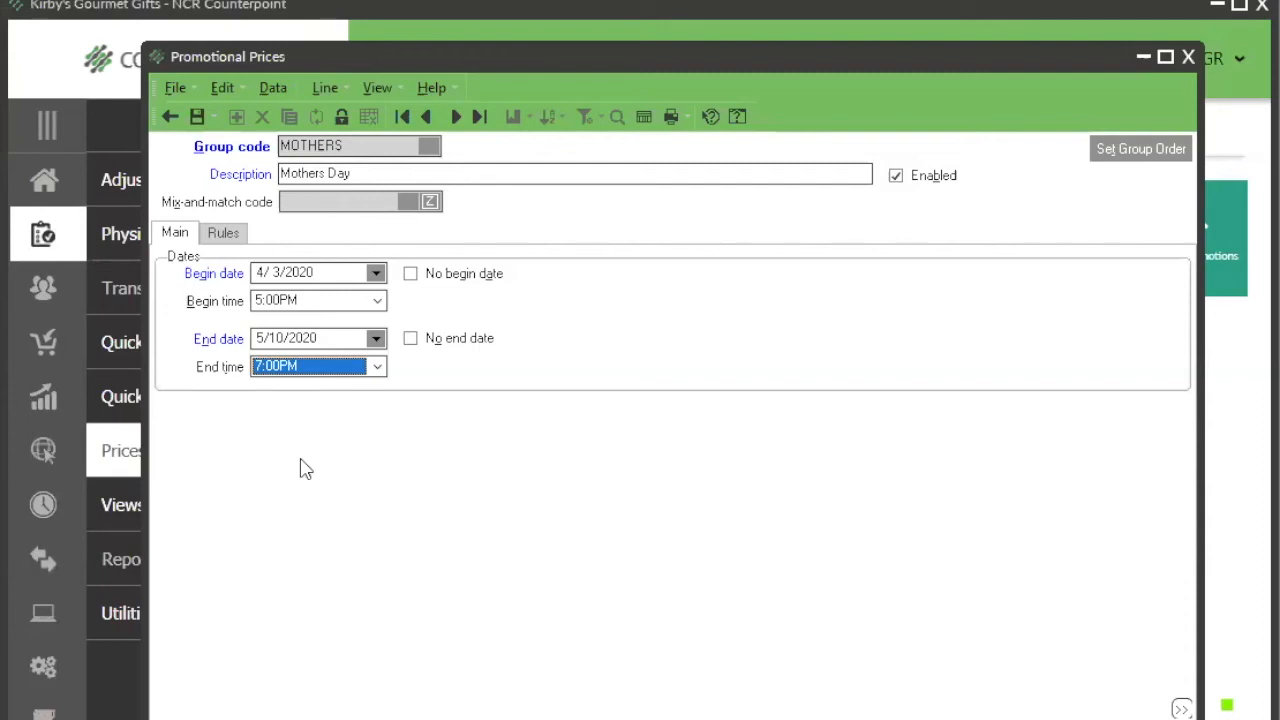
Step: Set the Mothers Day promotion to have no begin date and no end date
click(411, 275)
click(411, 340)
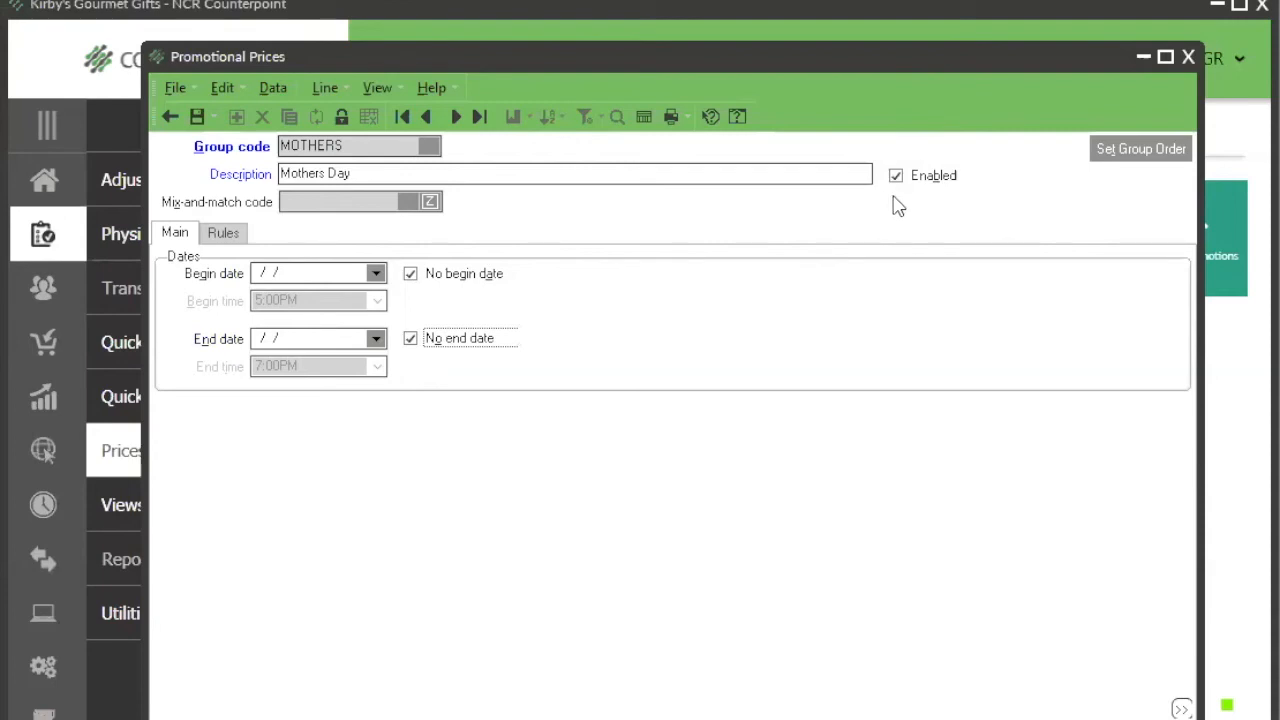
Step: Set the Mothers Day promotion to begin on 4/3/2020 at Beginning of day and end on 5/10/2020
click(346, 268)
click(376, 338)
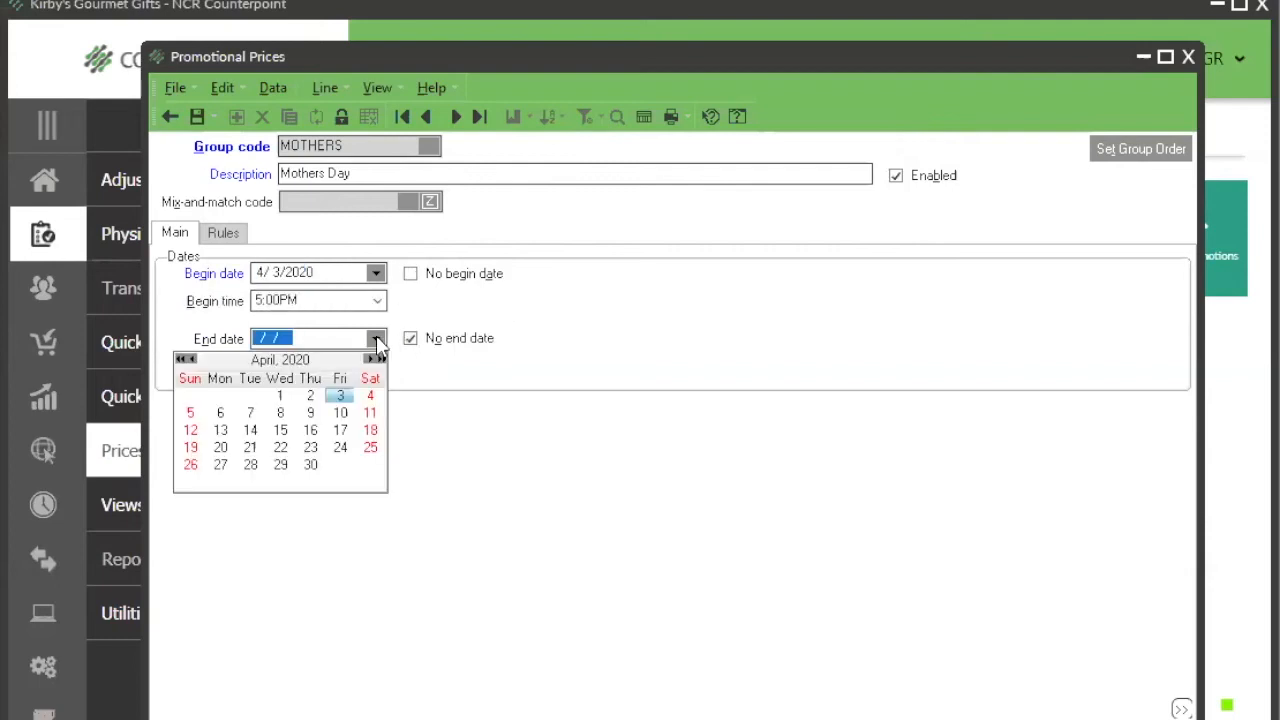
click(377, 301)
drag(380, 404, 343, 319)
click(343, 322)
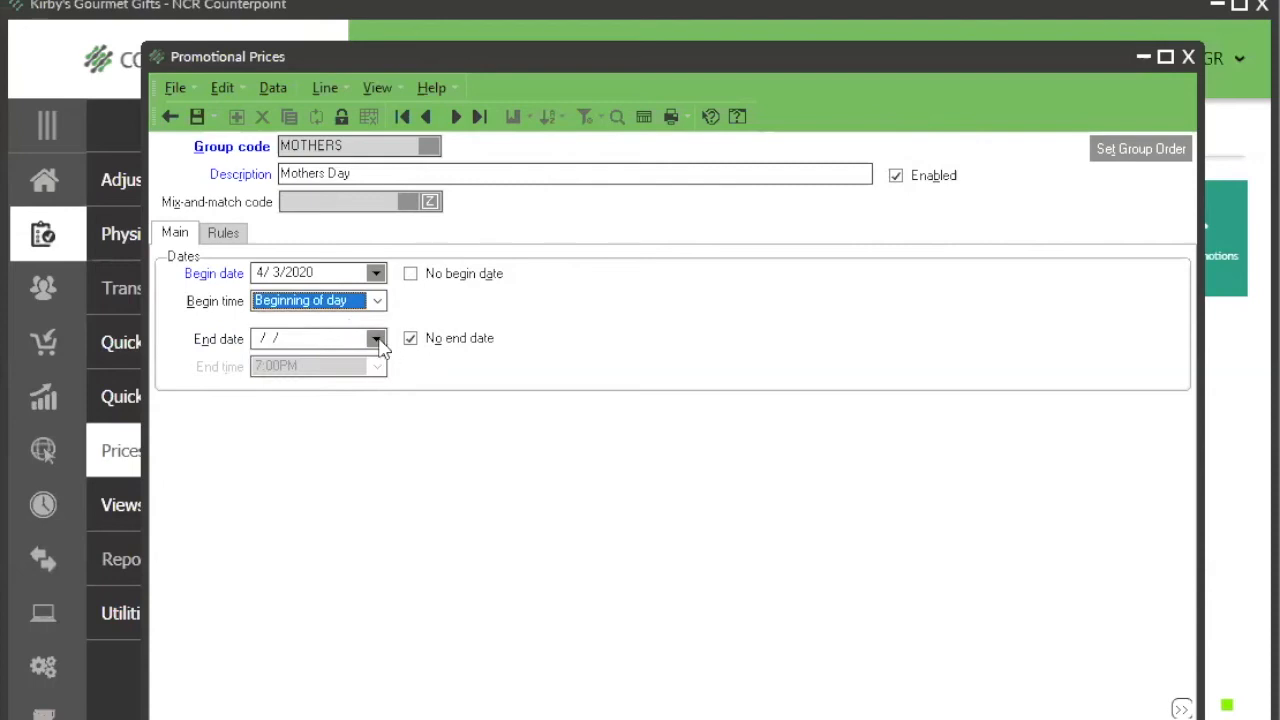
click(376, 339)
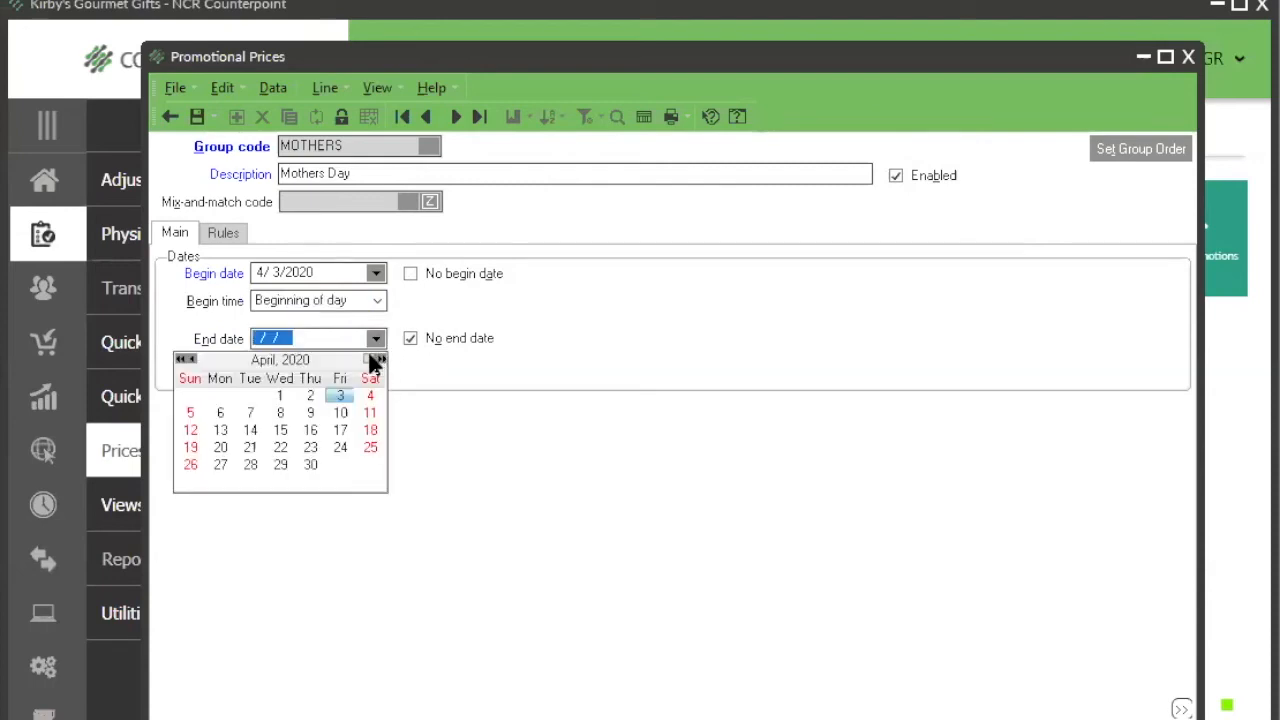
click(369, 358)
click(190, 430)
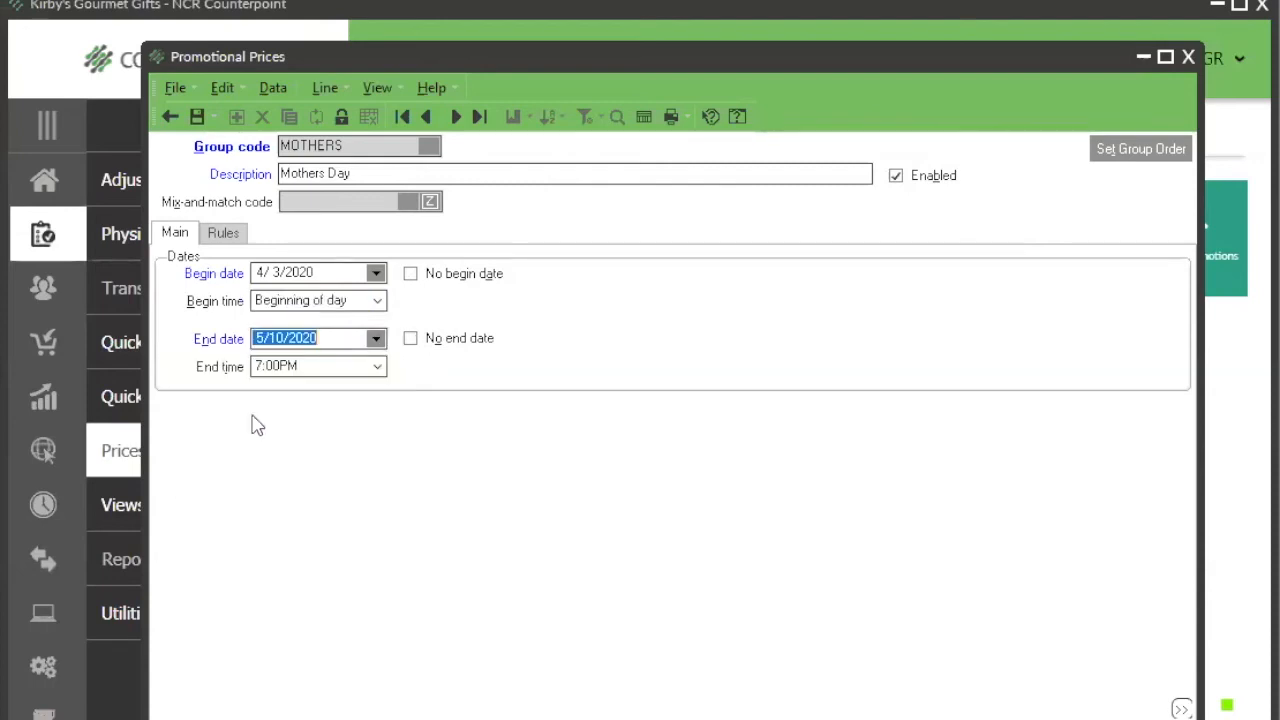
Step: Set the Mothers Day promotion's end time to End of day
click(377, 367)
drag(377, 472, 378, 416)
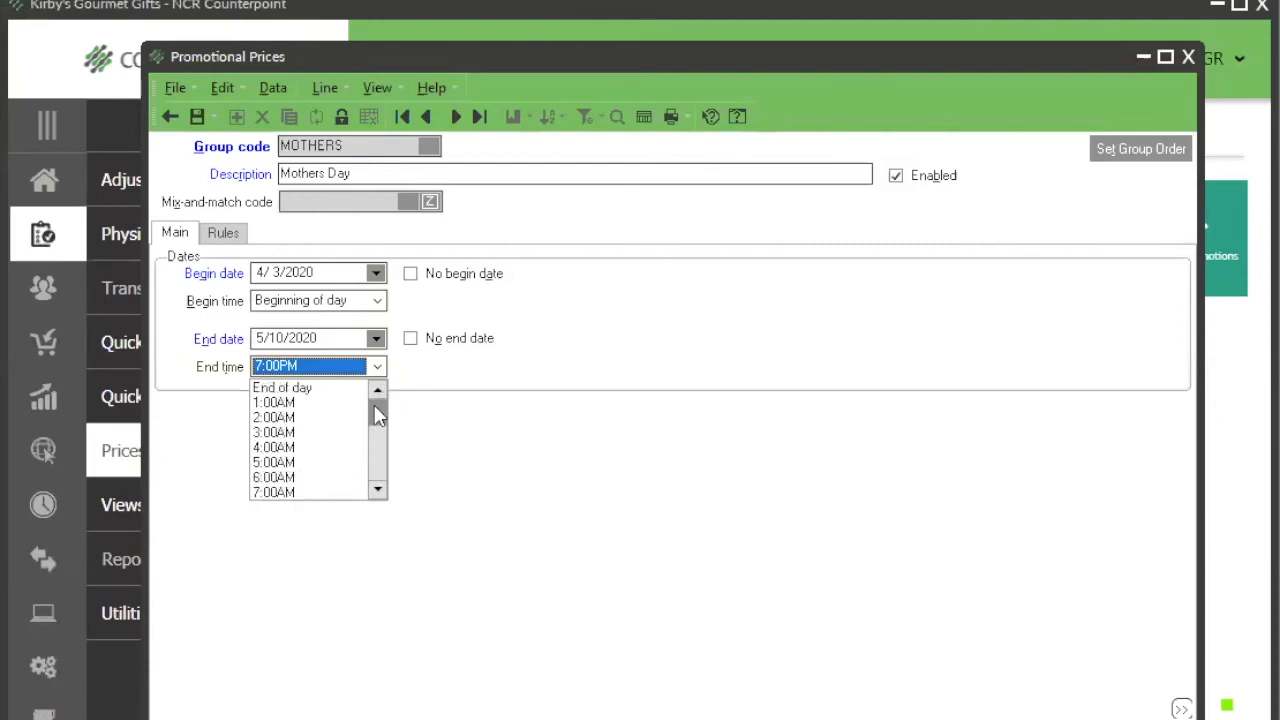
click(326, 389)
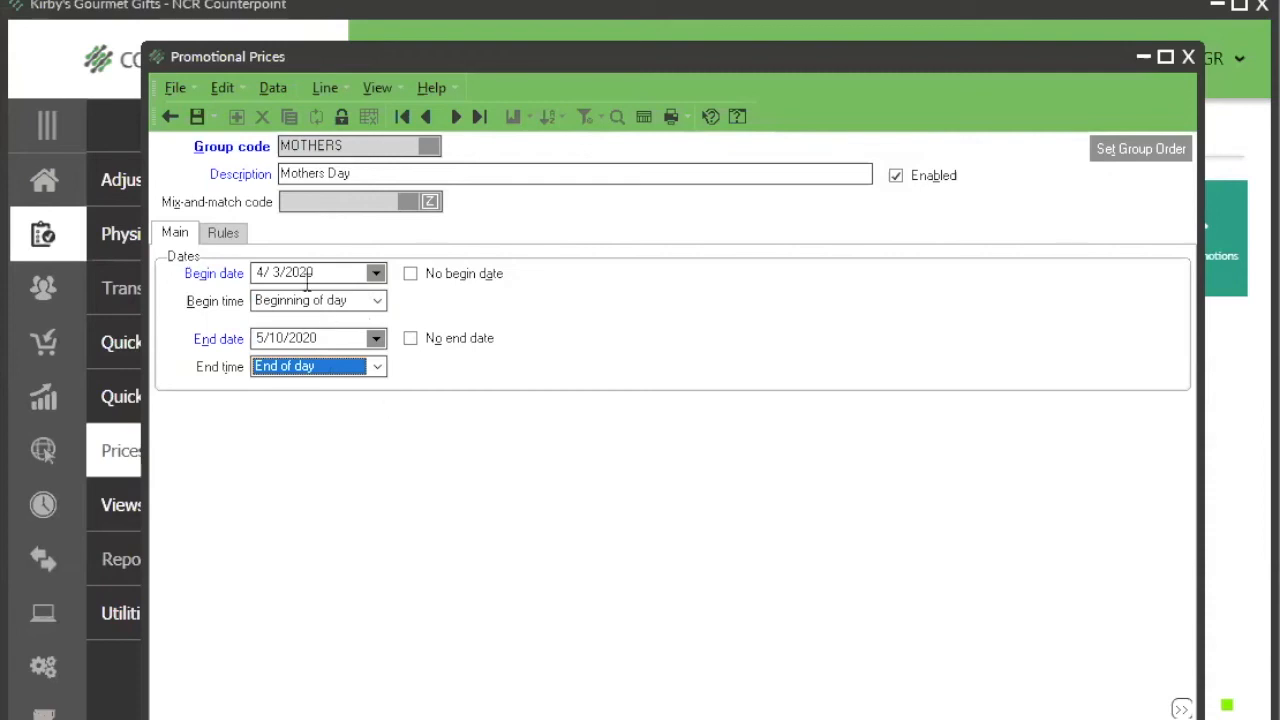
Step: Start a new promotion rule described as "more rules" and try to give it a Pick price break level
click(223, 233)
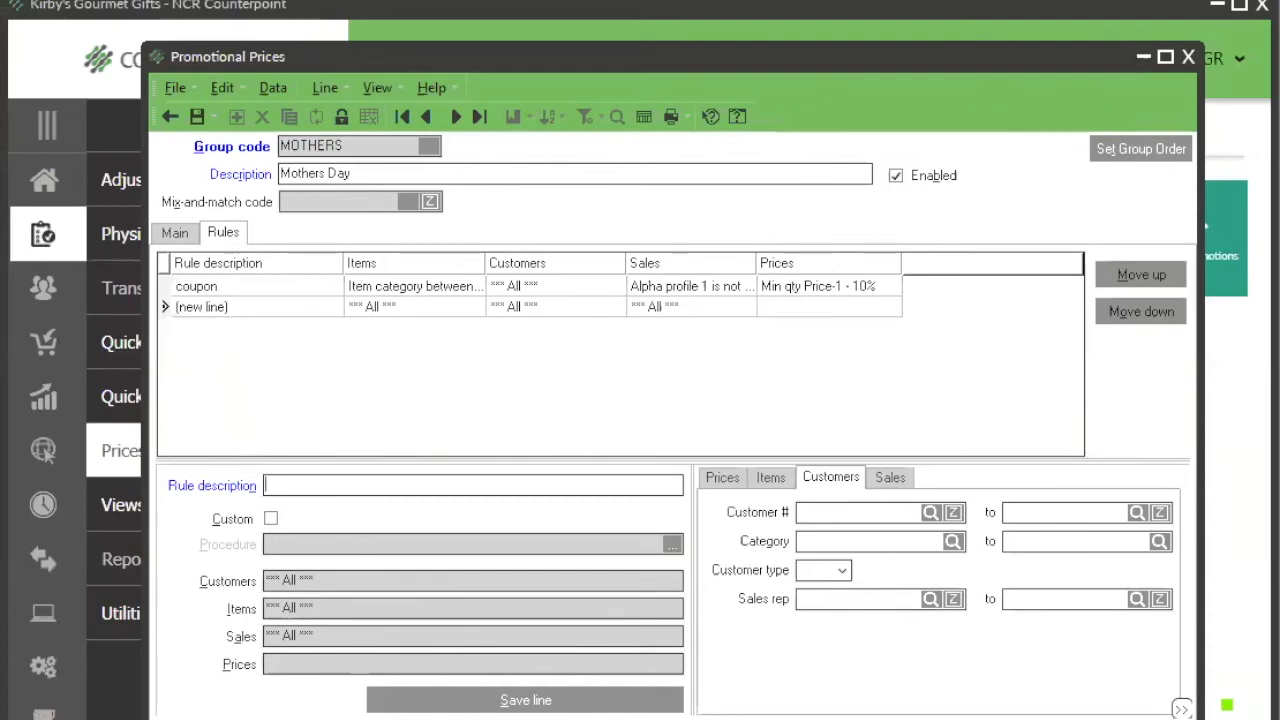
text(more rules)
key(Tab)
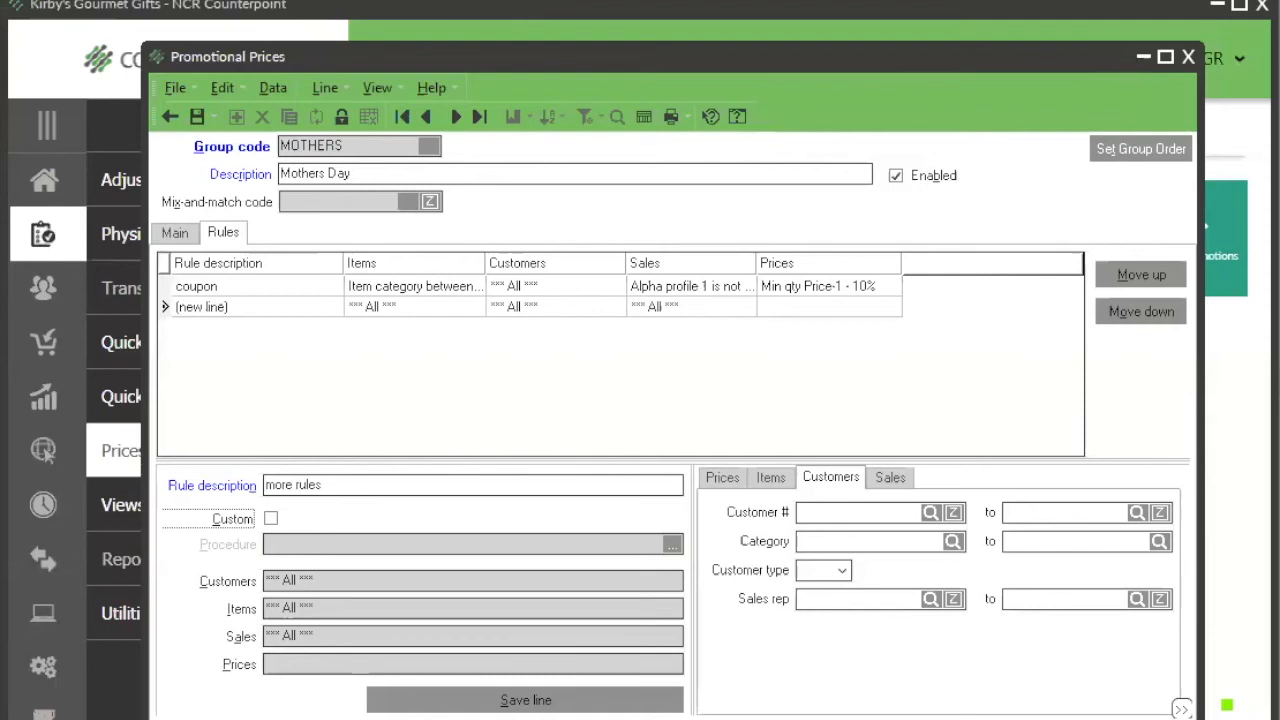
click(724, 479)
click(847, 588)
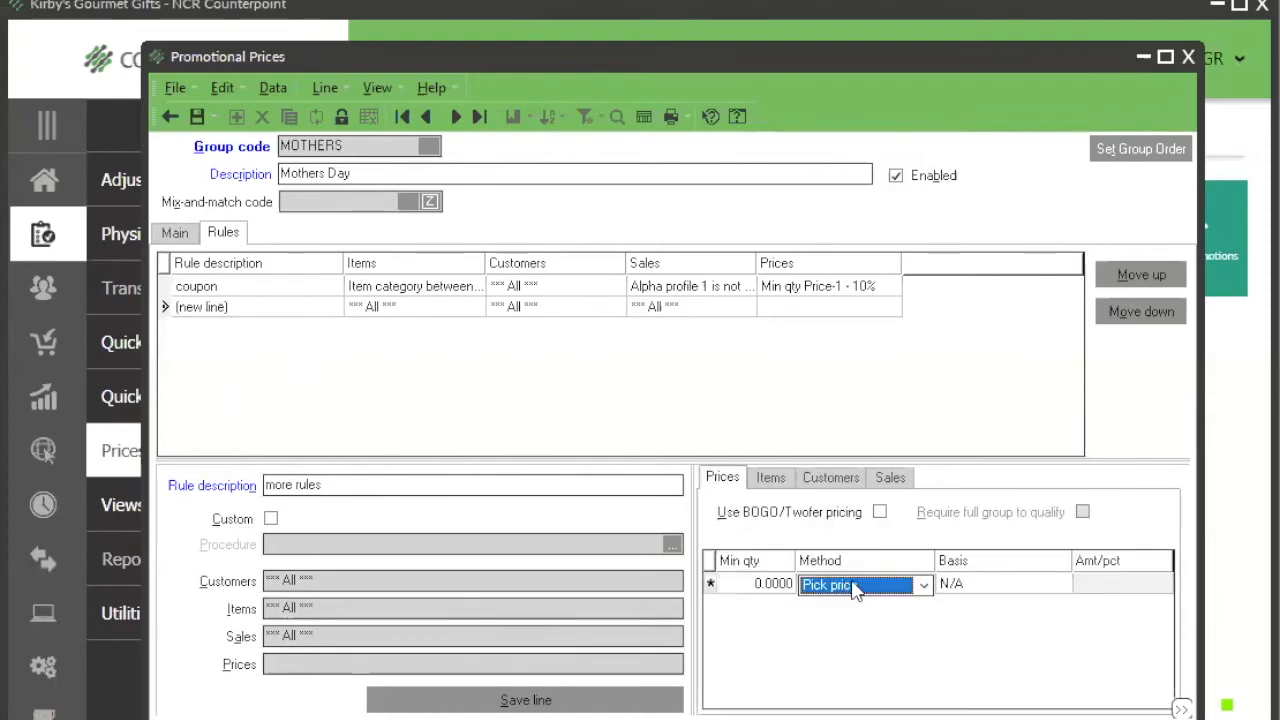
key(Tab)
Step: Give the "more rules" rule a Pick price break at minimum quantity 0 with basis Price-2, and save the line
key(Tab)
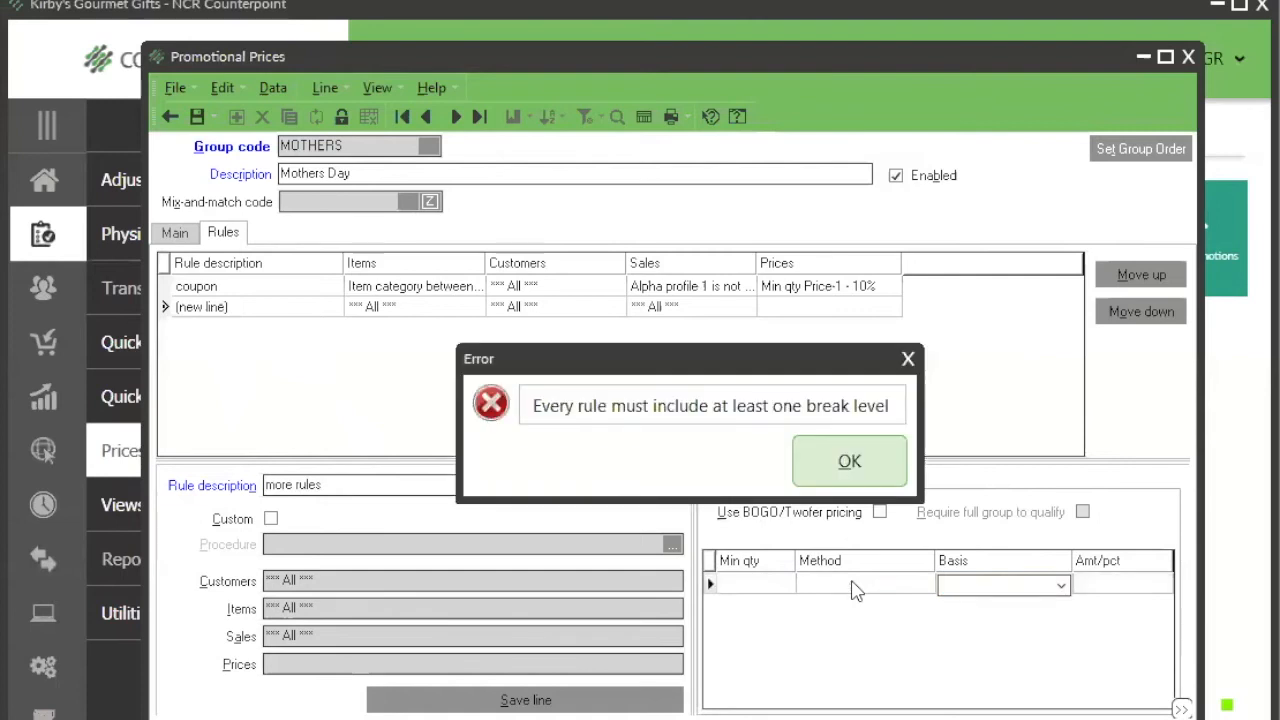
click(864, 468)
click(773, 582)
key(Tab)
key(Tab)
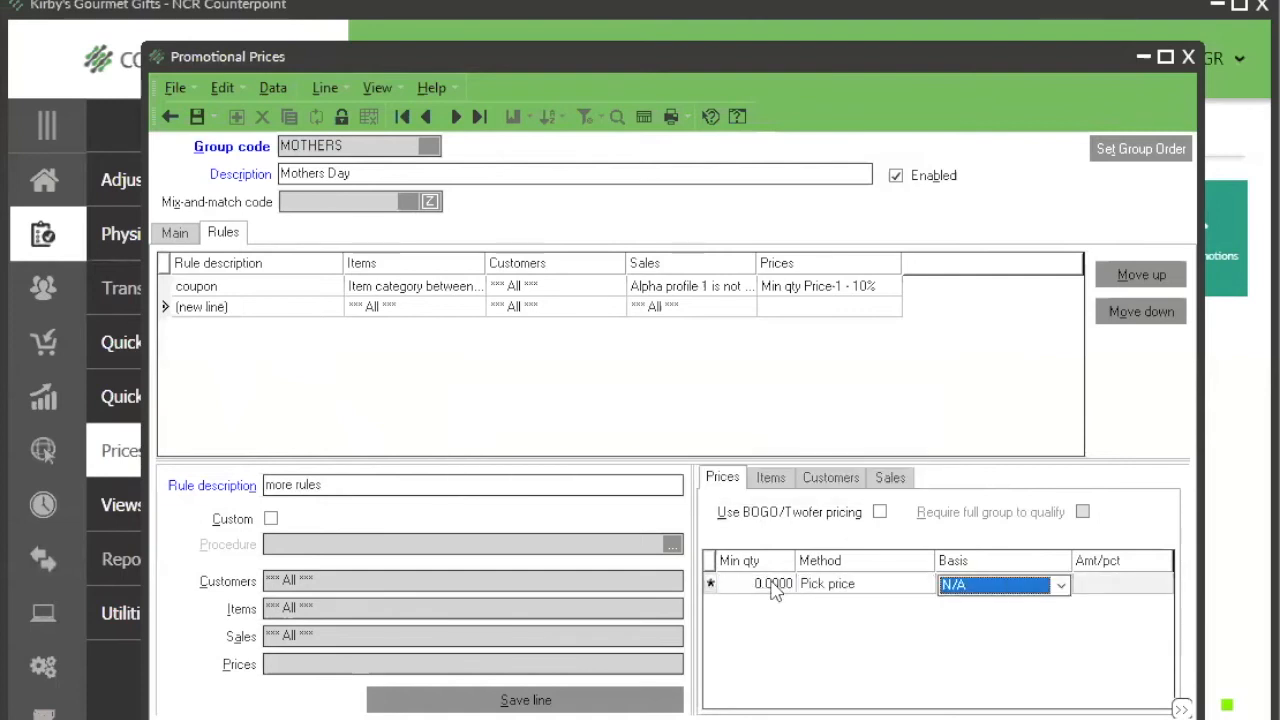
click(1018, 588)
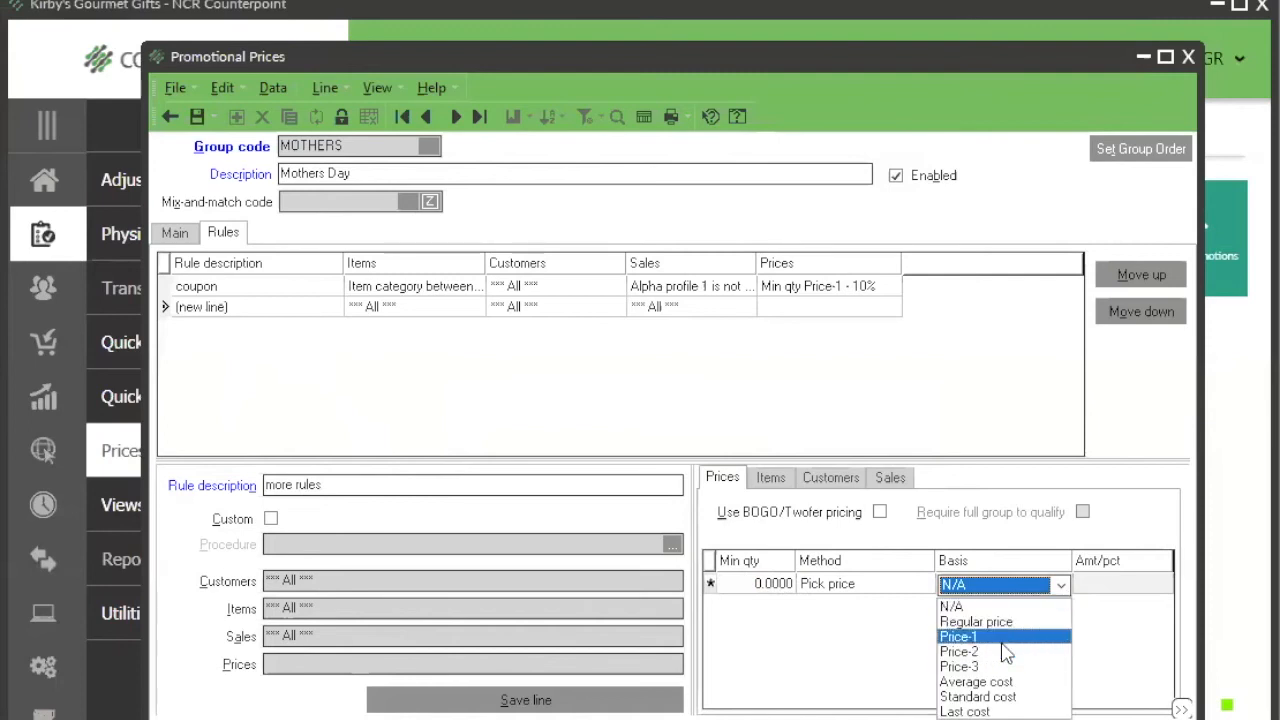
click(1006, 651)
click(1058, 586)
click(992, 651)
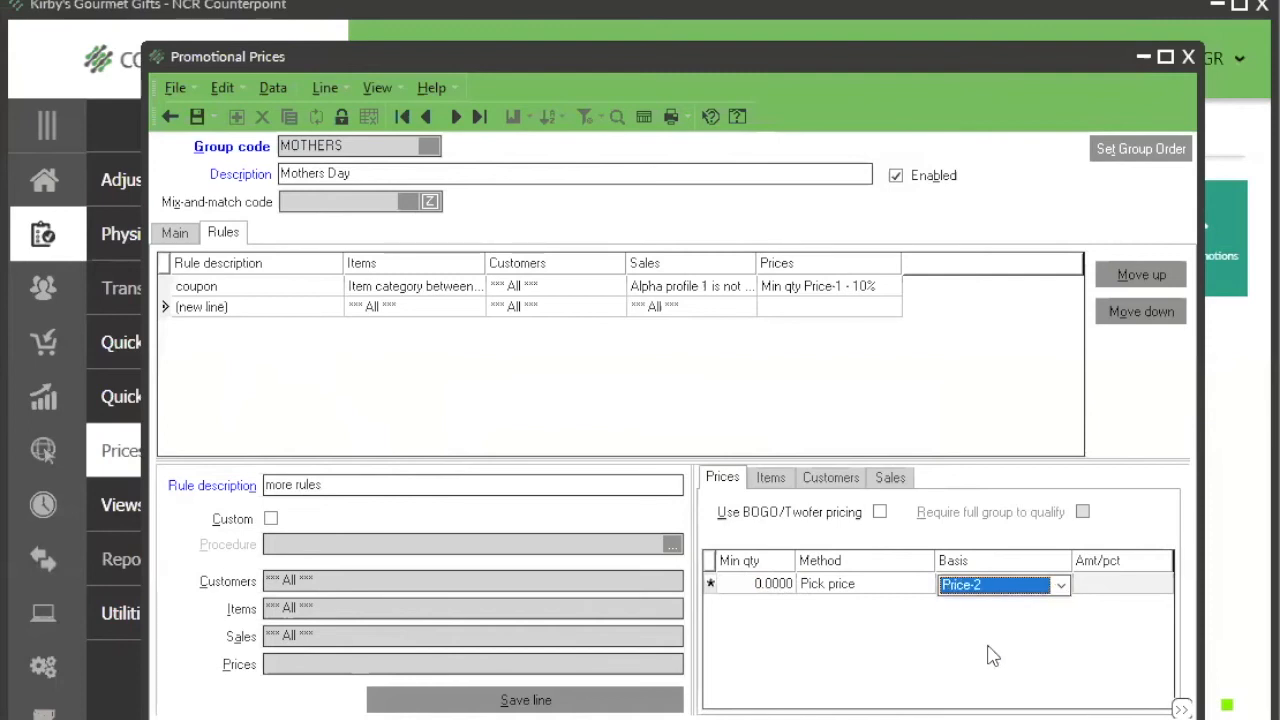
key(Tab)
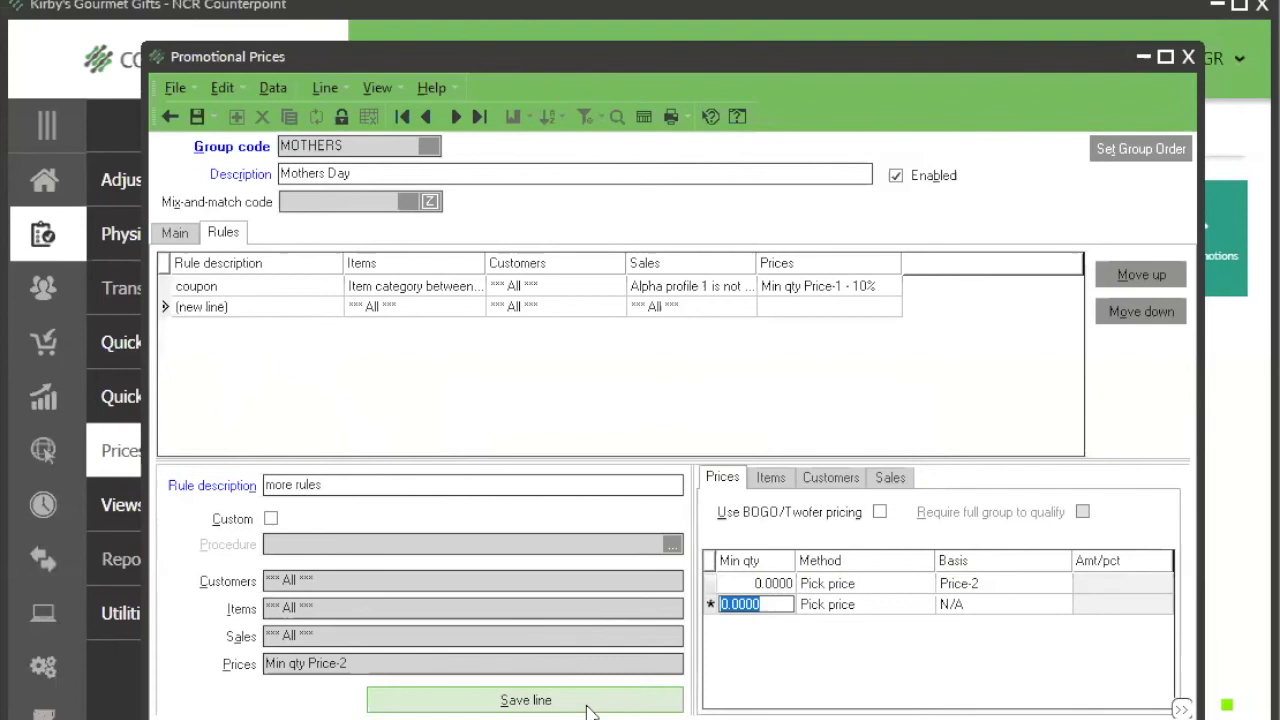
click(590, 705)
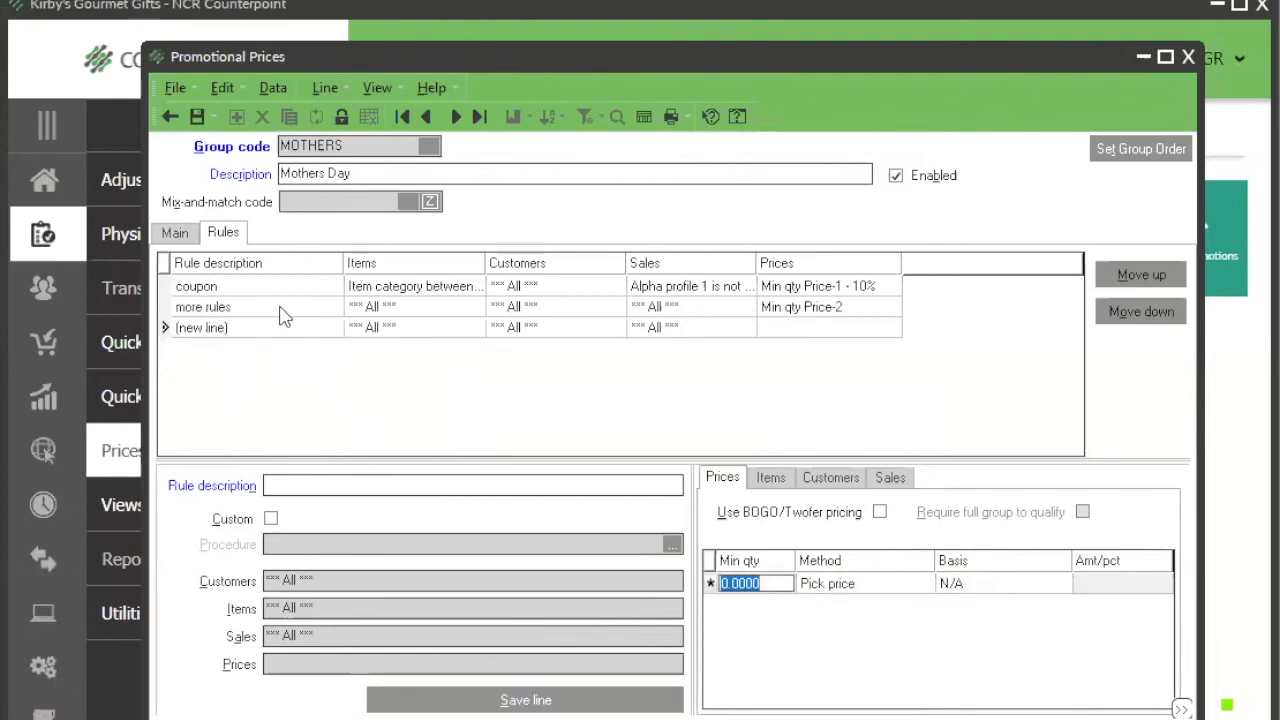
Step: Move the "more rules" rule above the coupon rule
click(280, 309)
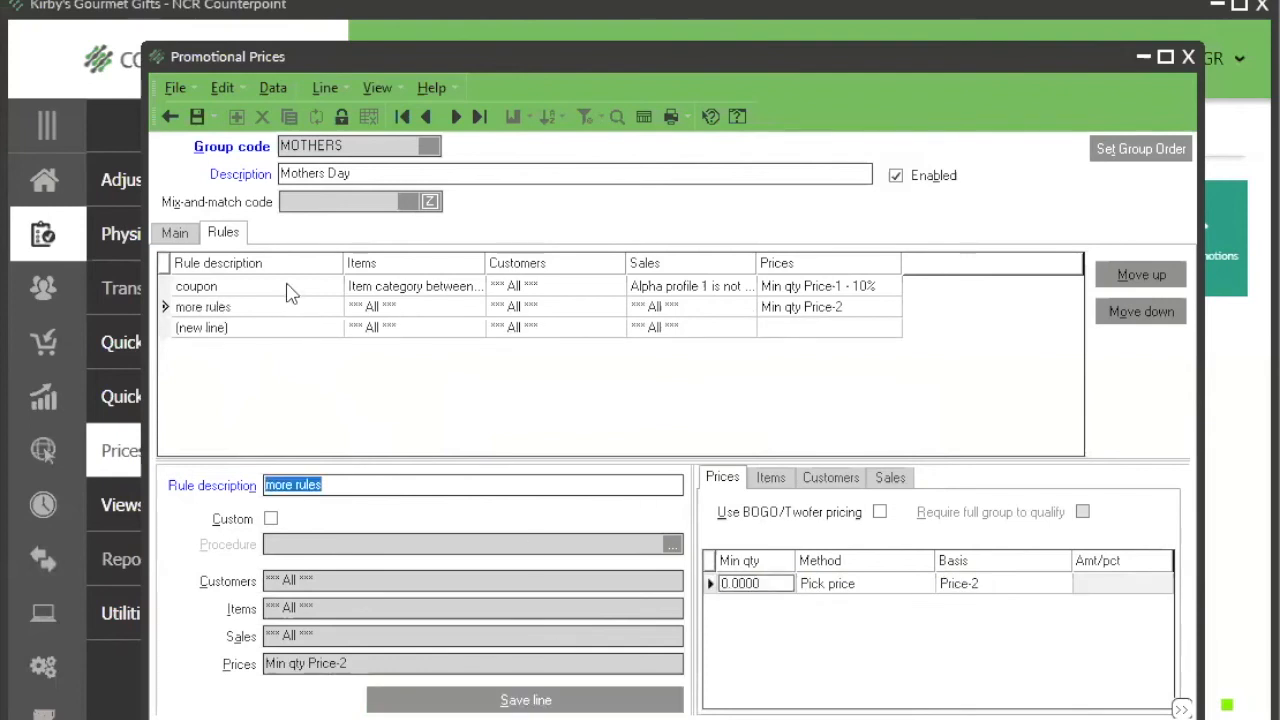
click(290, 288)
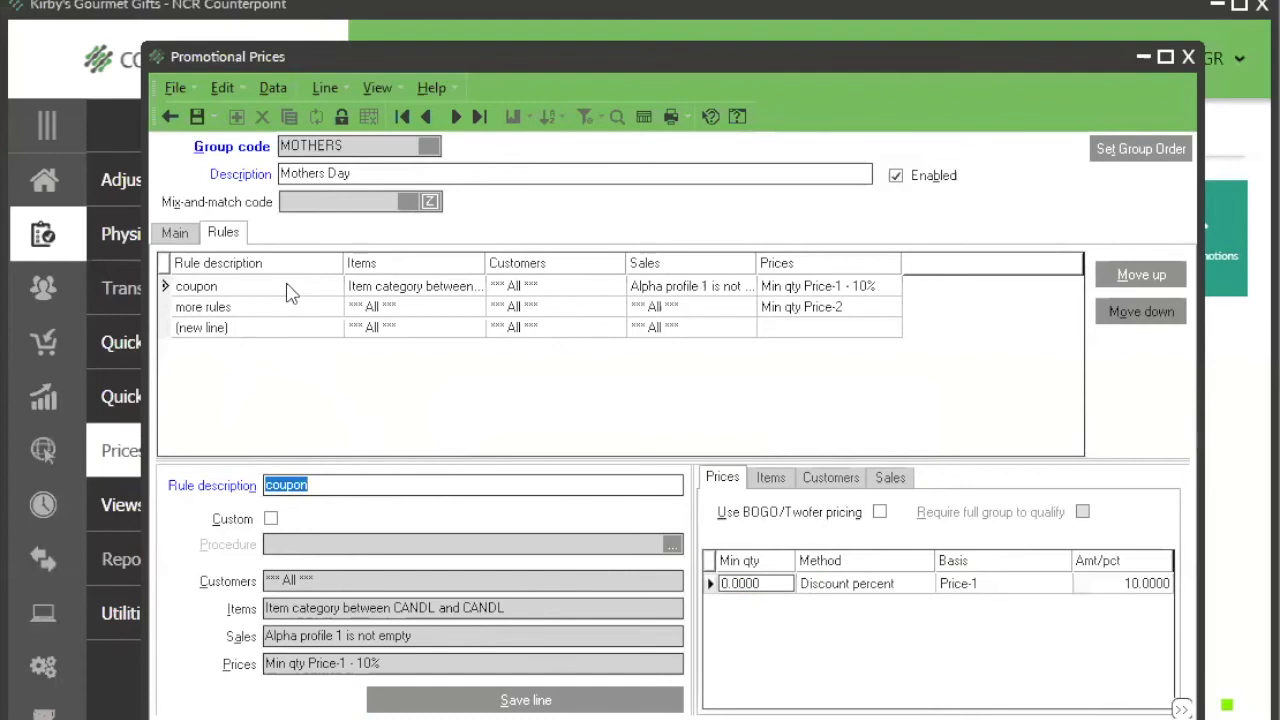
click(307, 314)
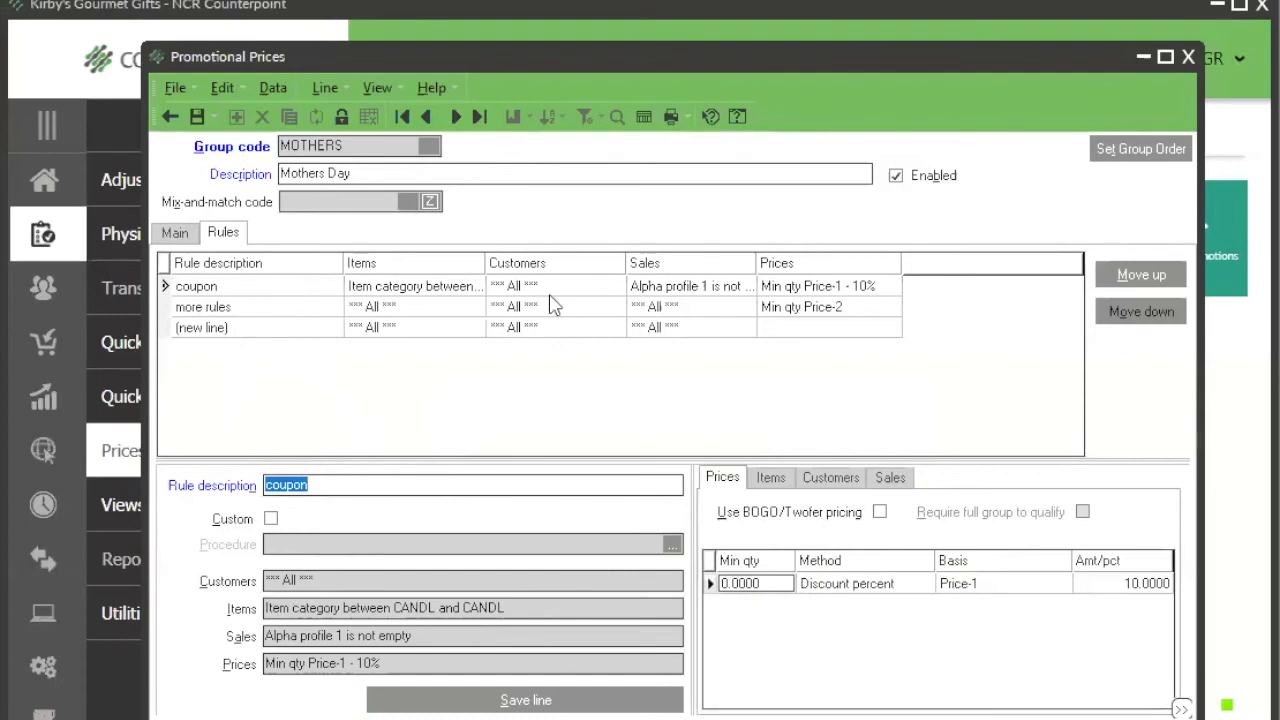
click(1118, 284)
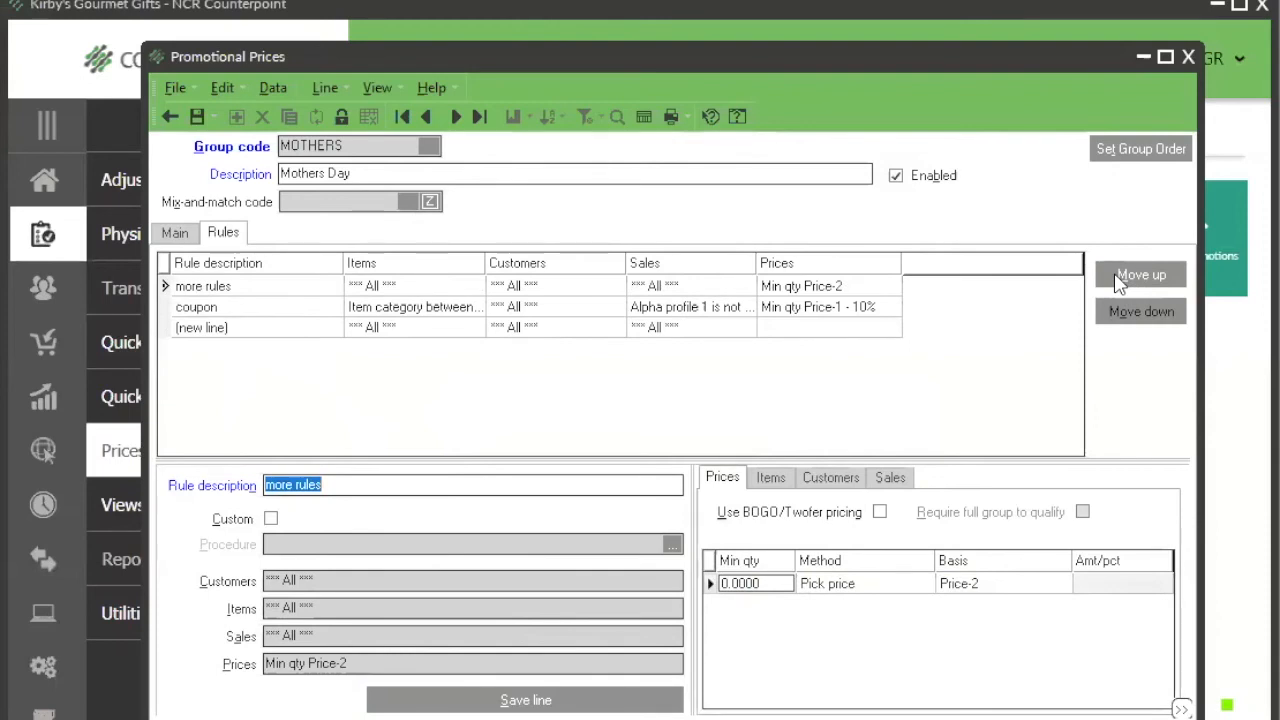
Step: Compare the item criteria of the two rules and move the coupon rule back above "more rules"
click(376, 288)
click(420, 308)
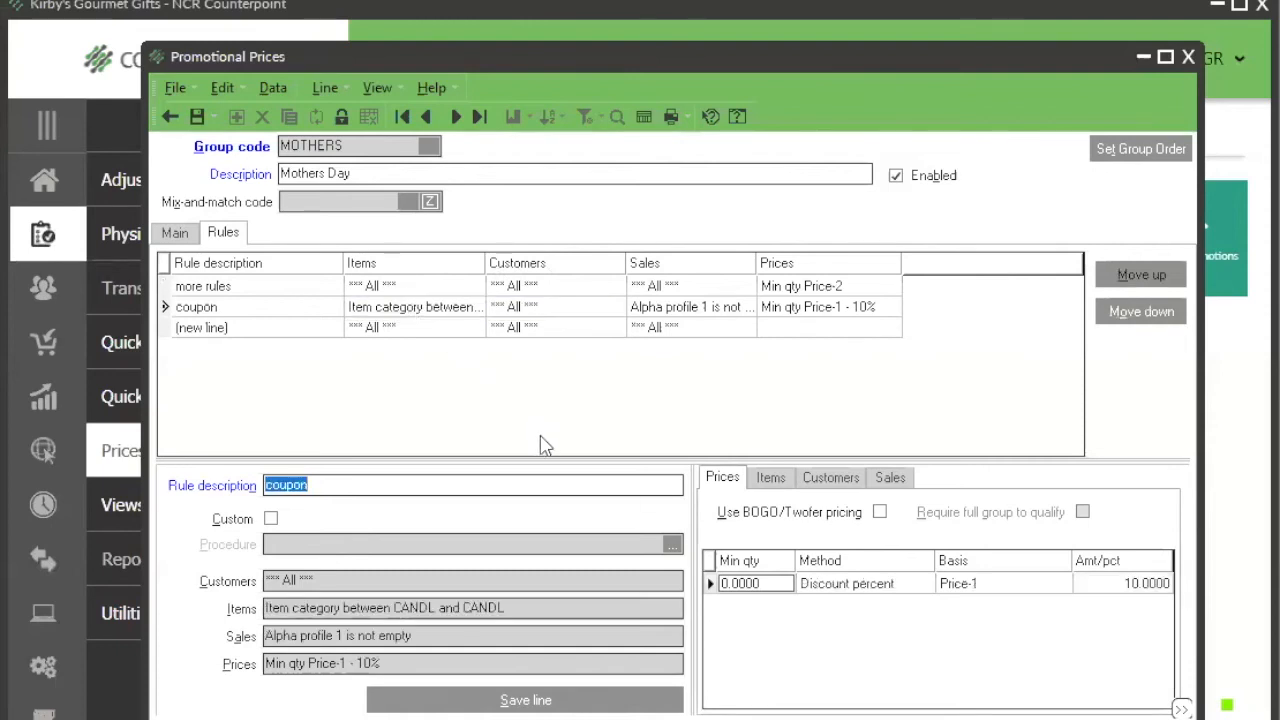
drag(396, 612, 523, 620)
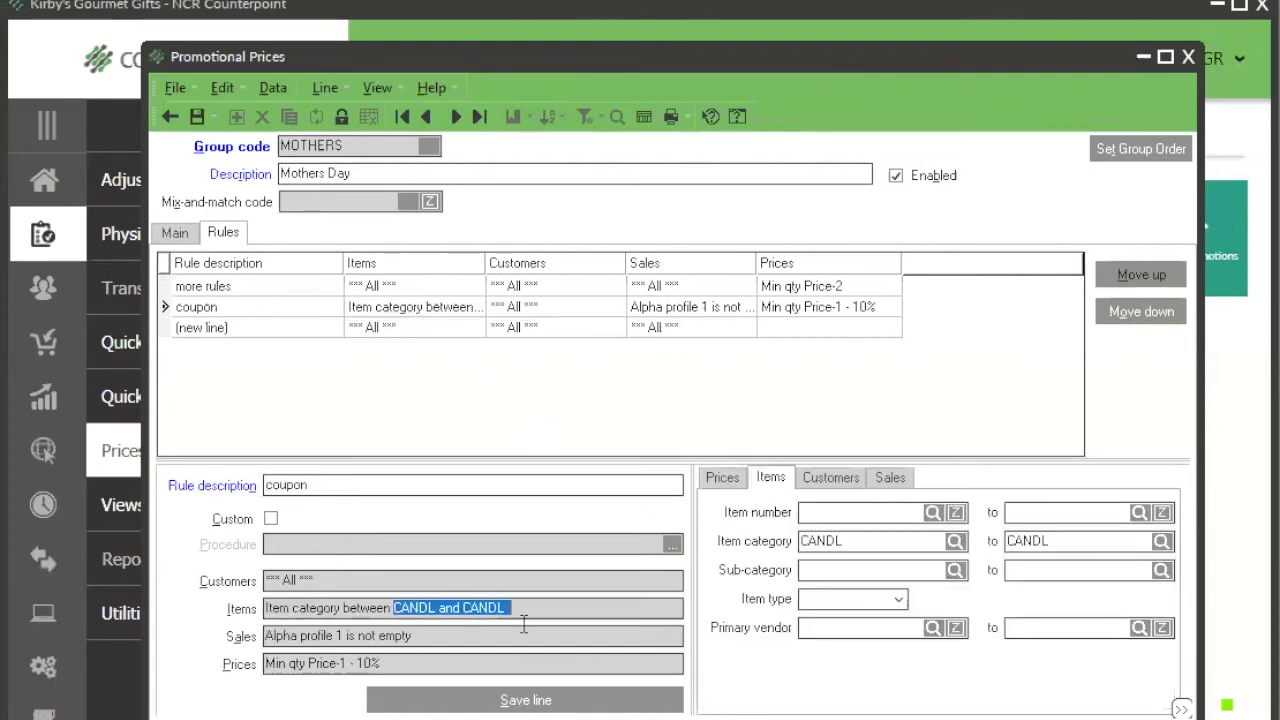
click(395, 310)
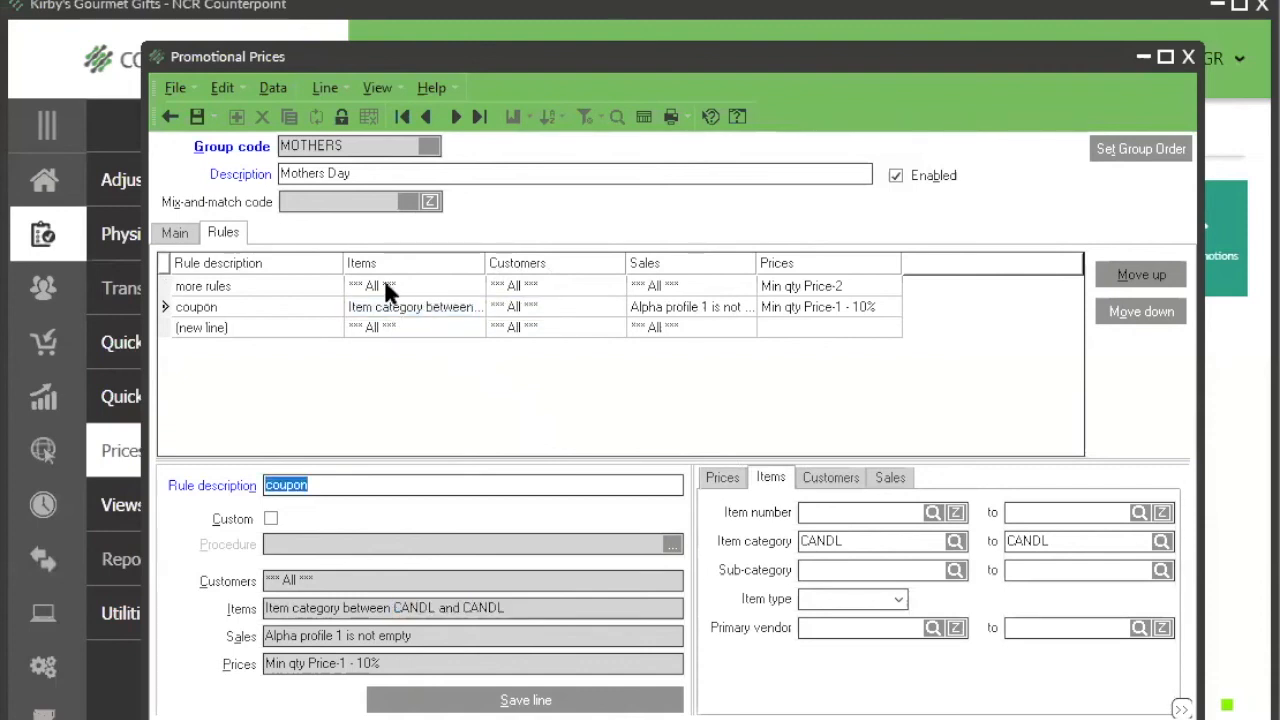
click(386, 287)
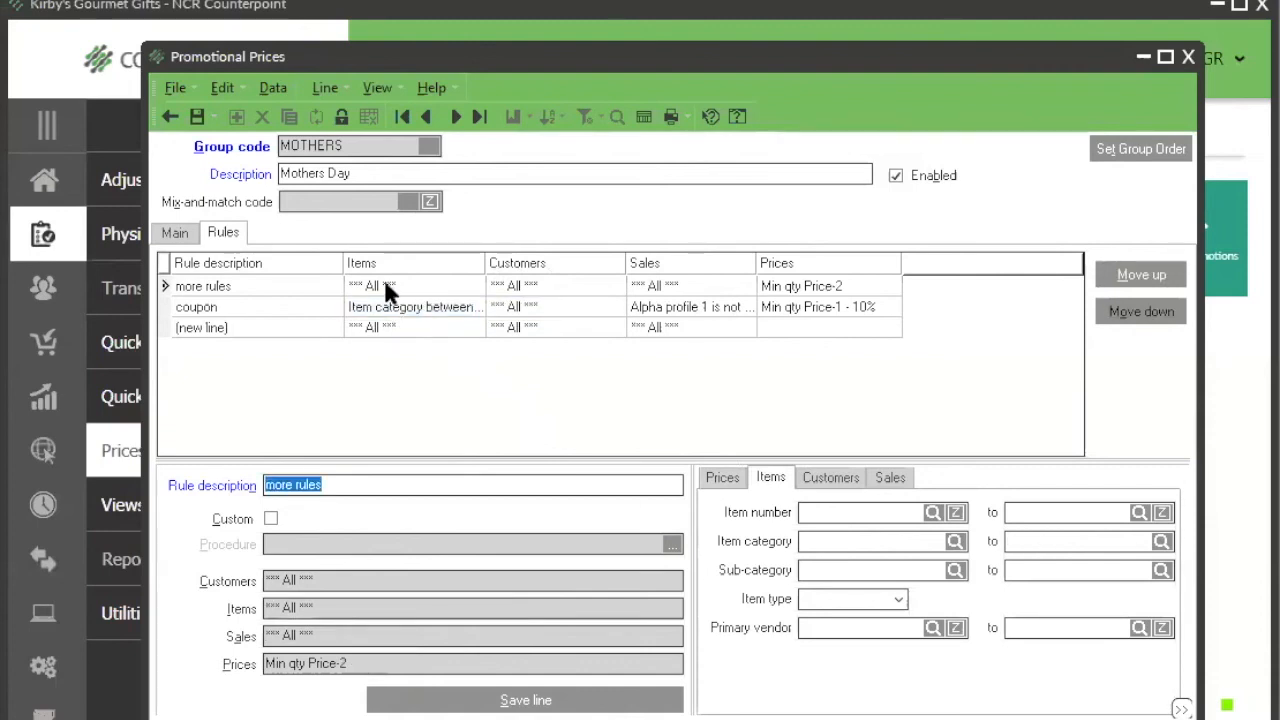
click(391, 305)
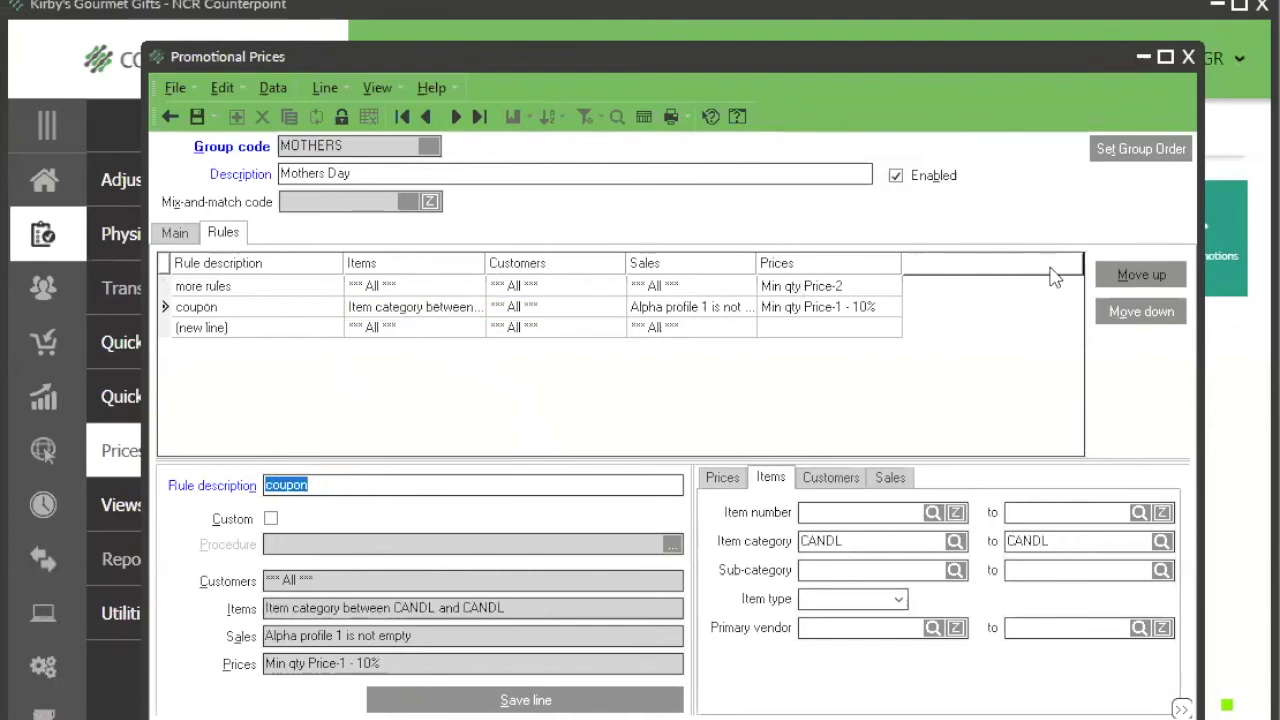
click(1118, 286)
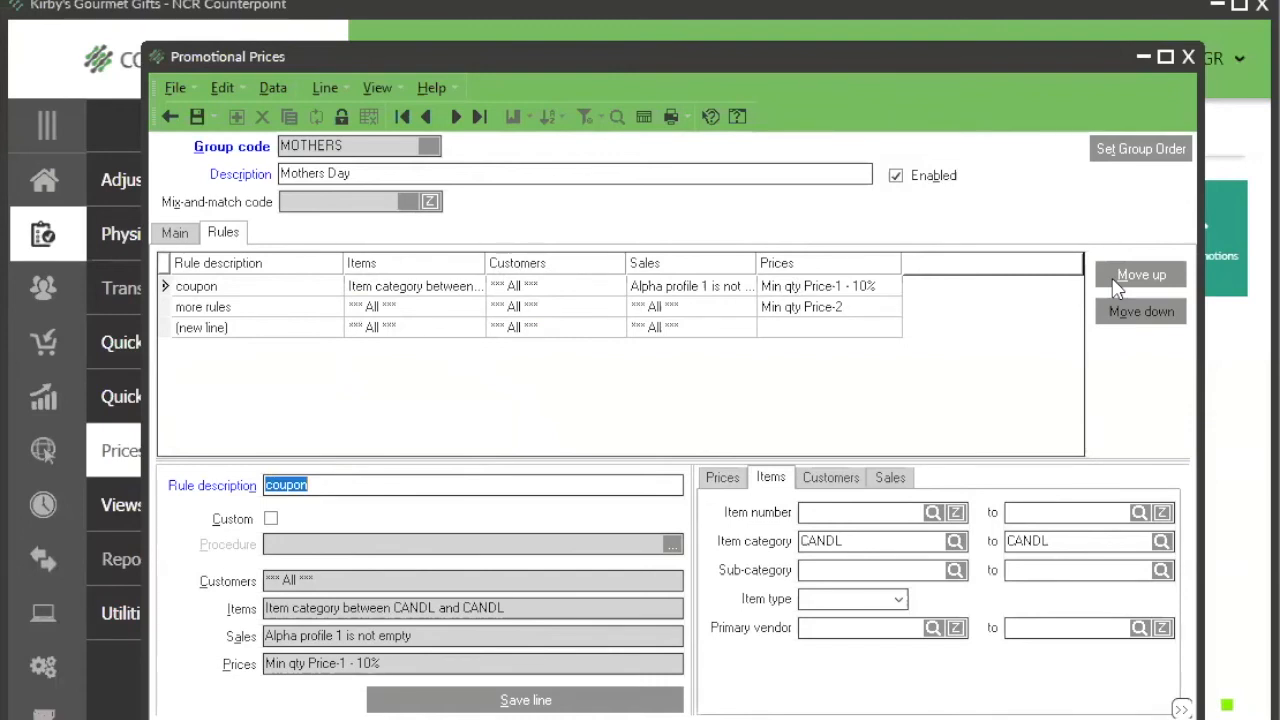
Step: Discard the unsaved changes to the Mothers Day promotion
click(183, 238)
click(228, 236)
click(170, 116)
click(771, 464)
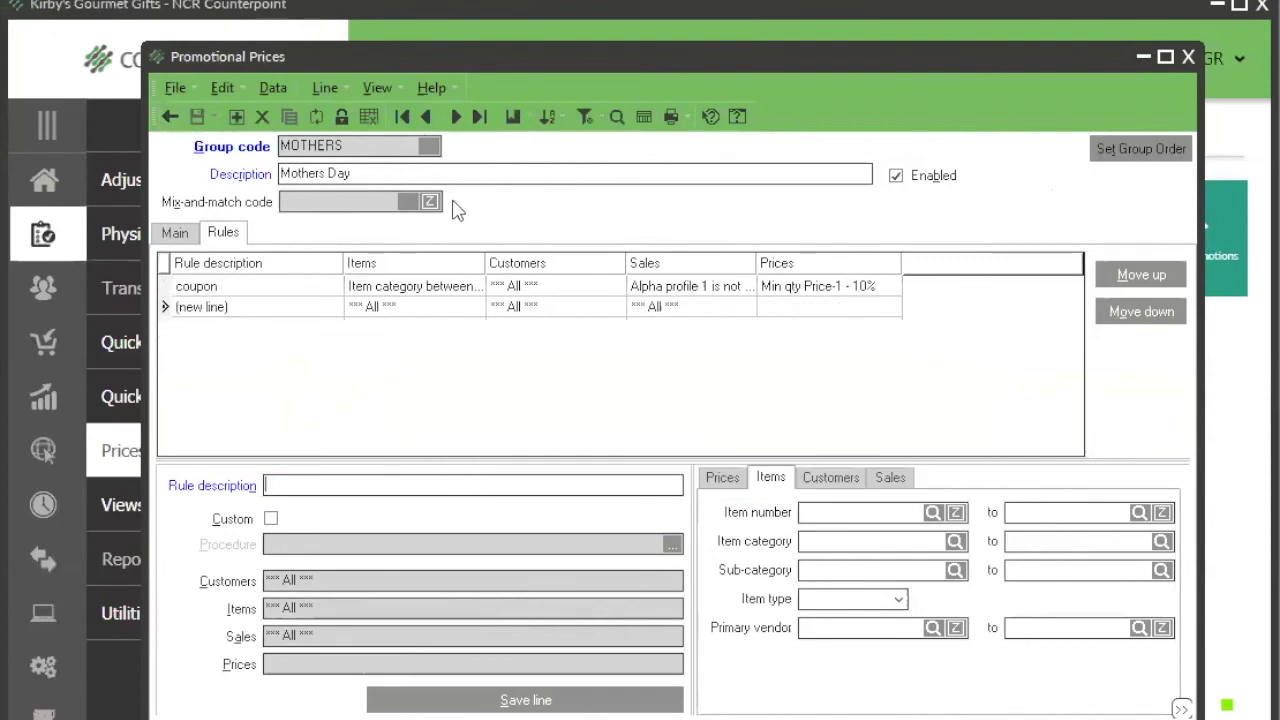
Step: Look through the BOGO, BOGO 2 and MOTHERS groups in the price group lookup and load MOTHERS
click(616, 118)
click(495, 396)
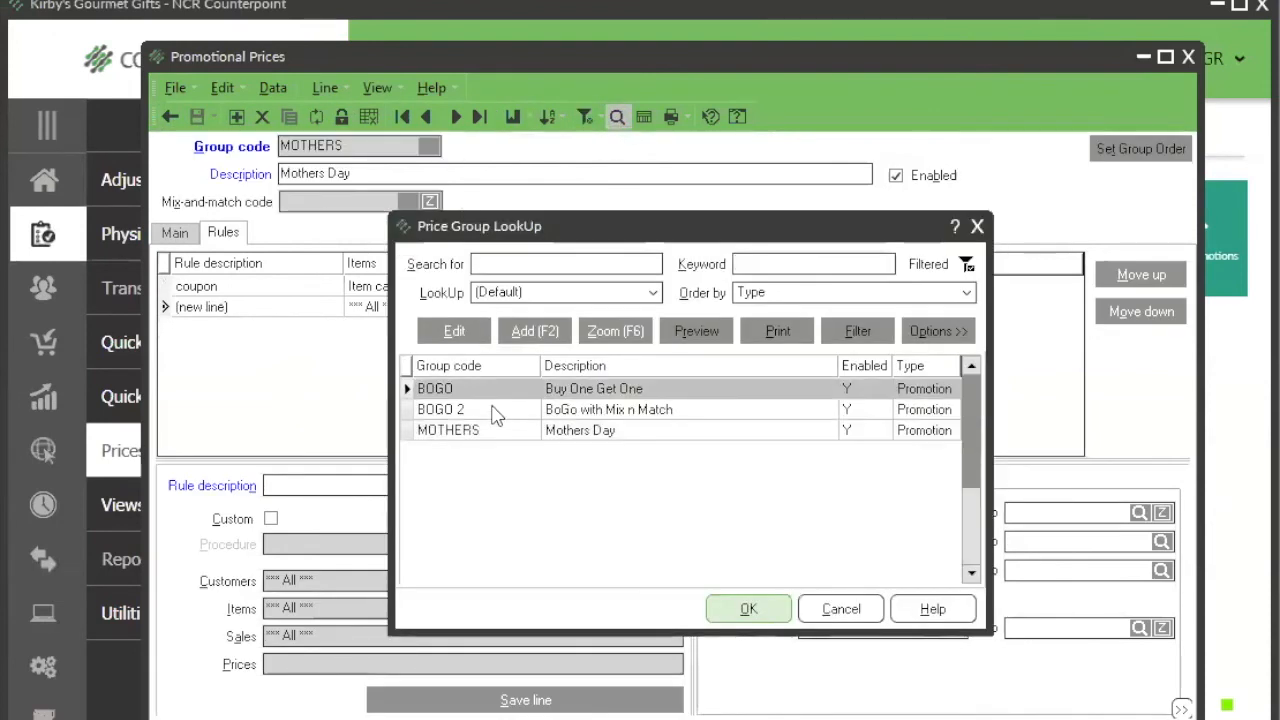
click(496, 411)
click(500, 431)
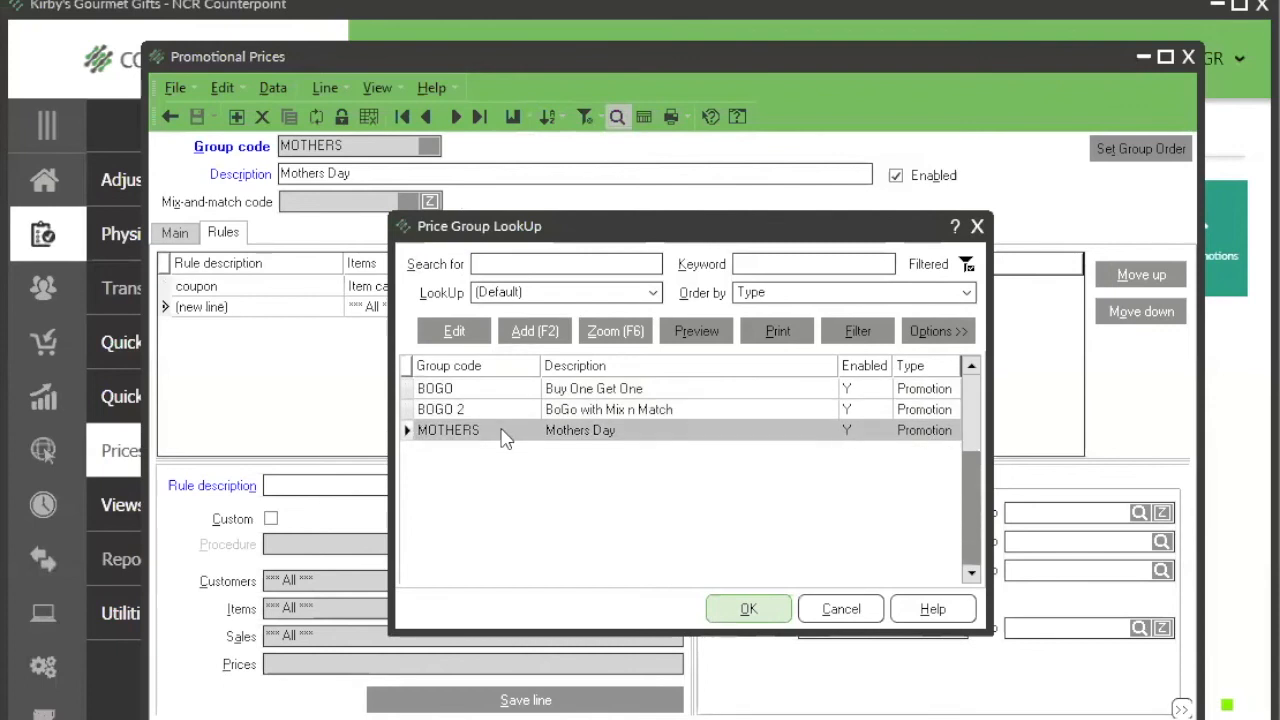
click(745, 610)
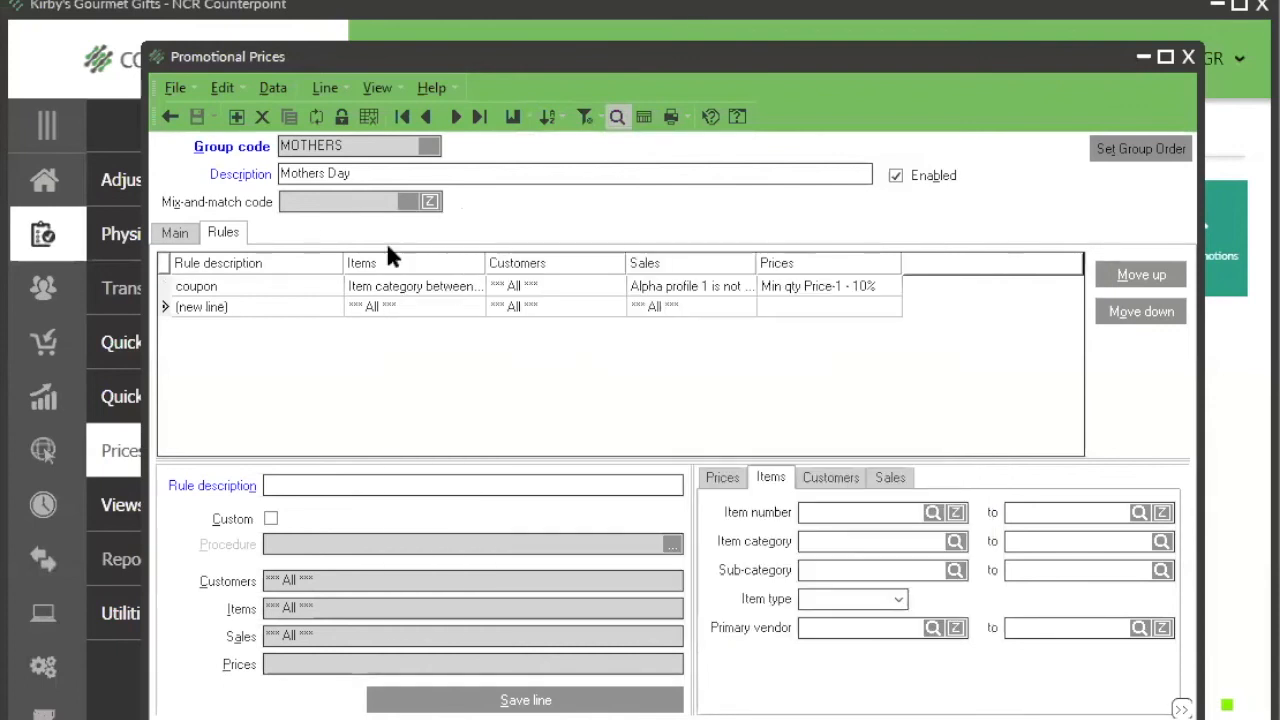
Step: Review the Mothers Day group's code, description and coupon rule
click(353, 146)
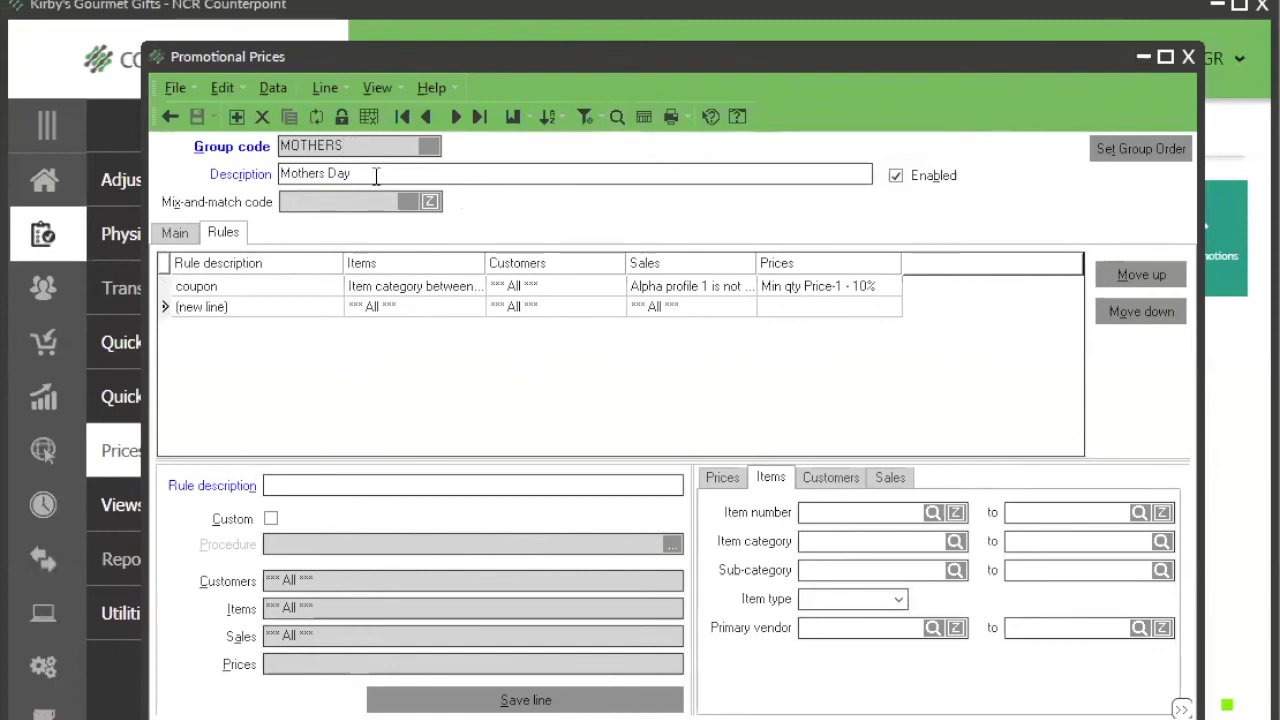
click(376, 175)
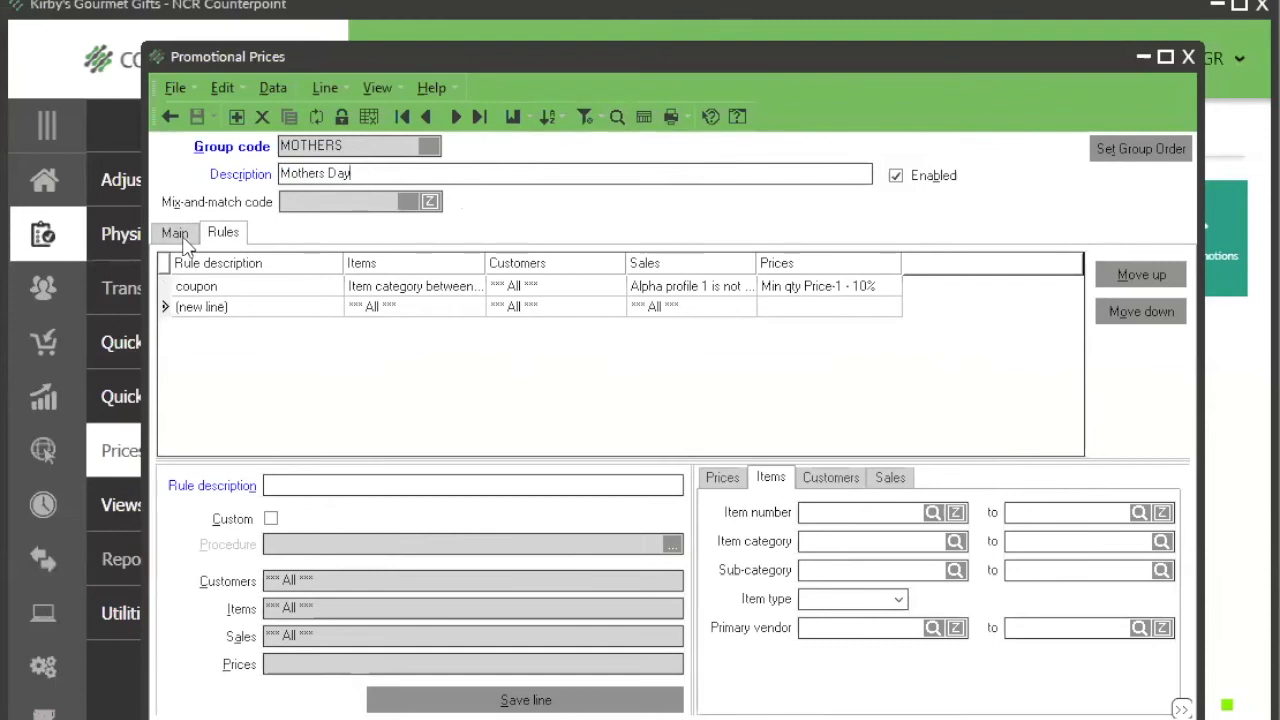
click(207, 288)
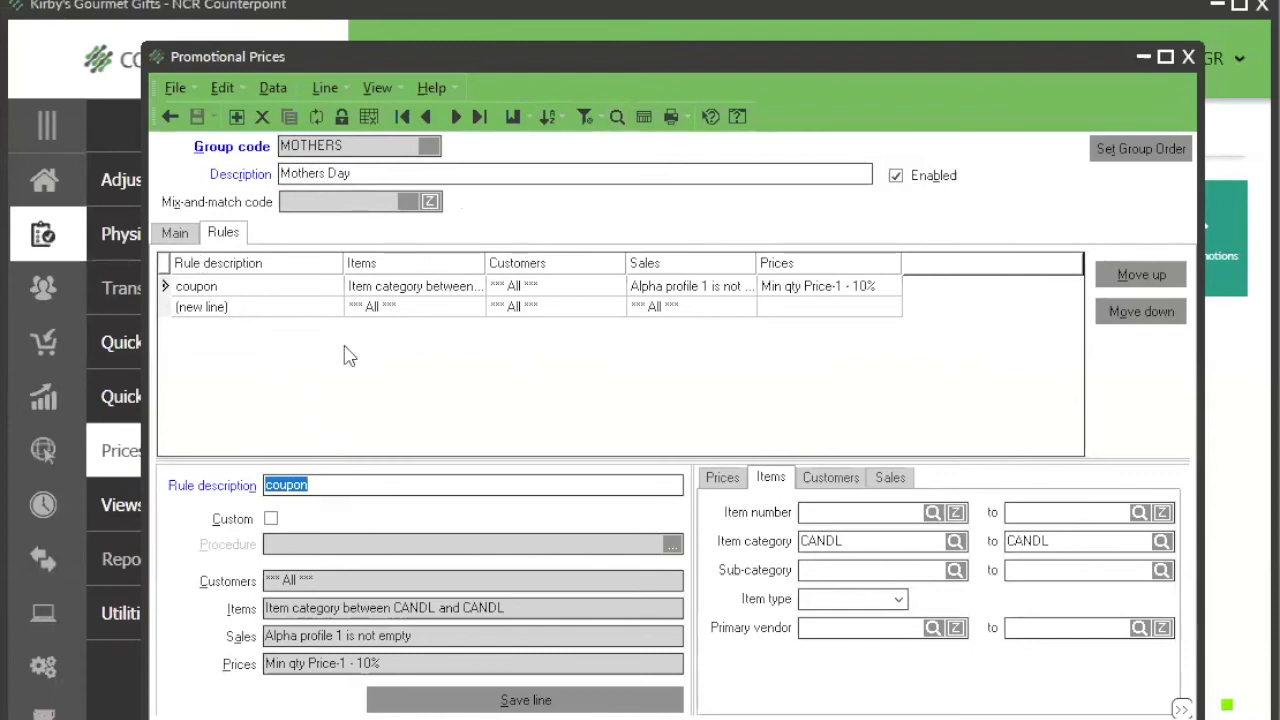
Step: Start a new rule in the Mothers Day promotion with the description "glassware 10%"
click(230, 310)
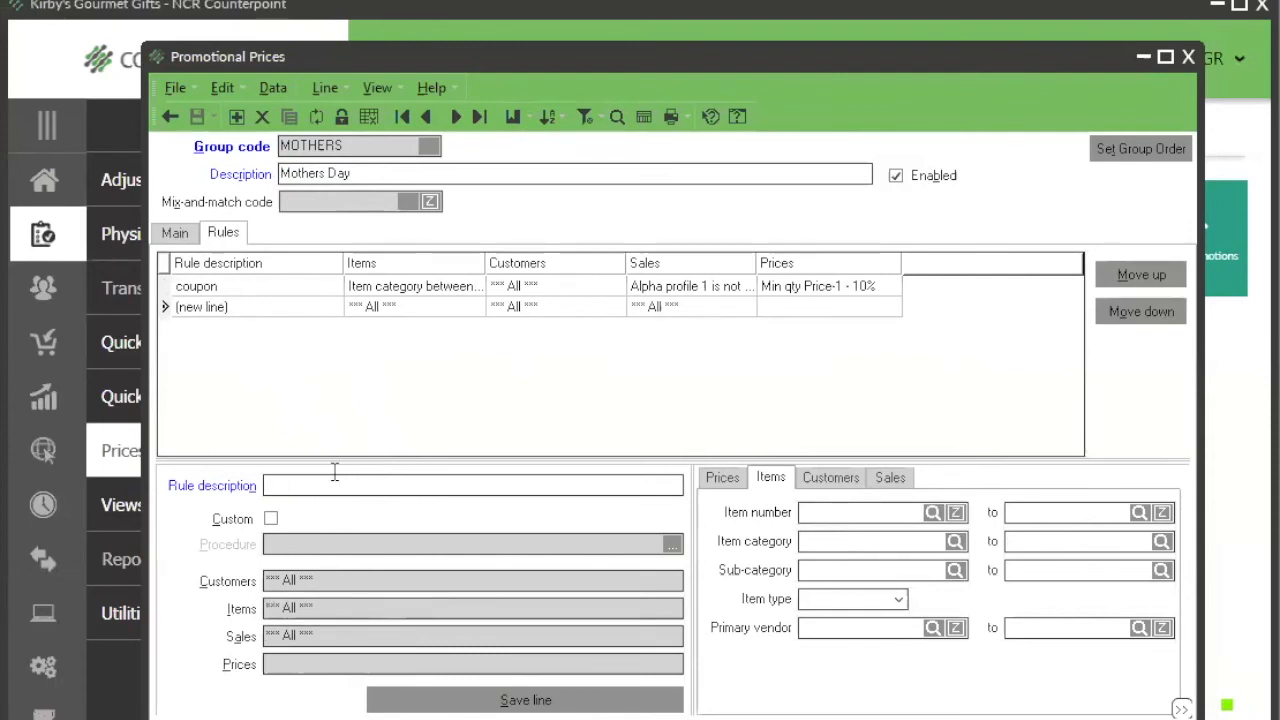
text(Ca)
key(BackSpace)
key(BackSpace)
text(gla)
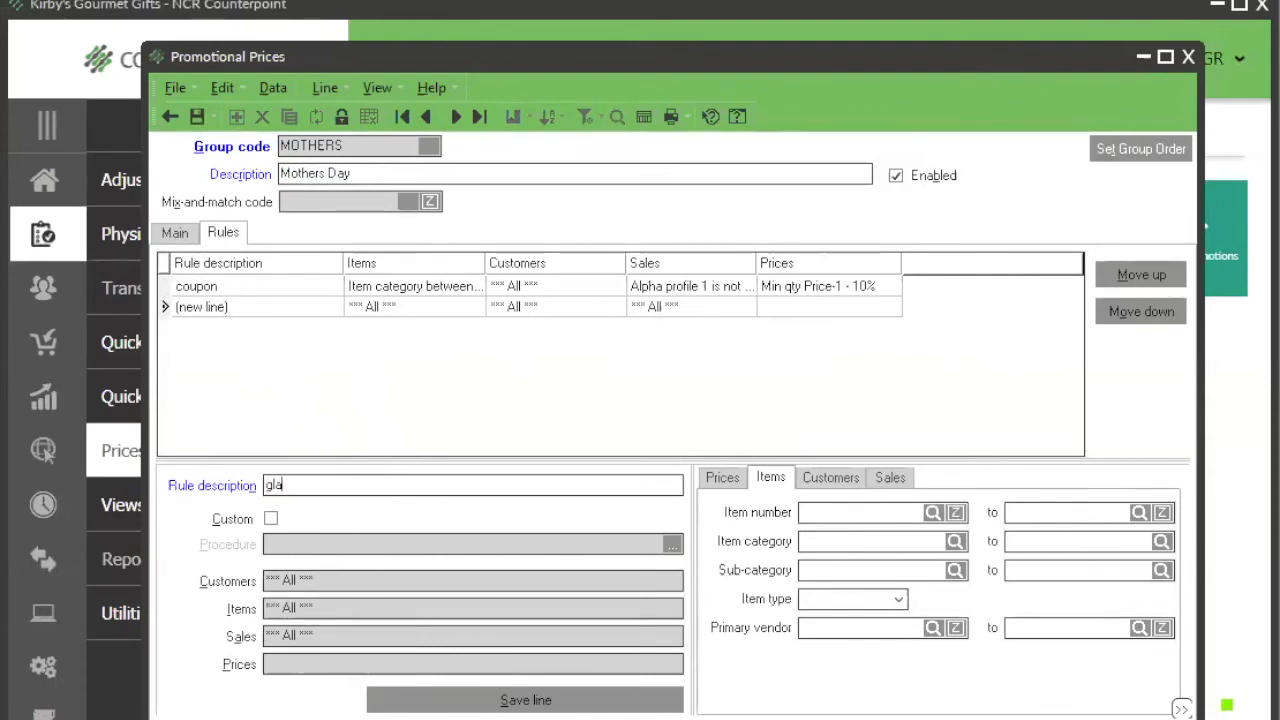
text(ssware)
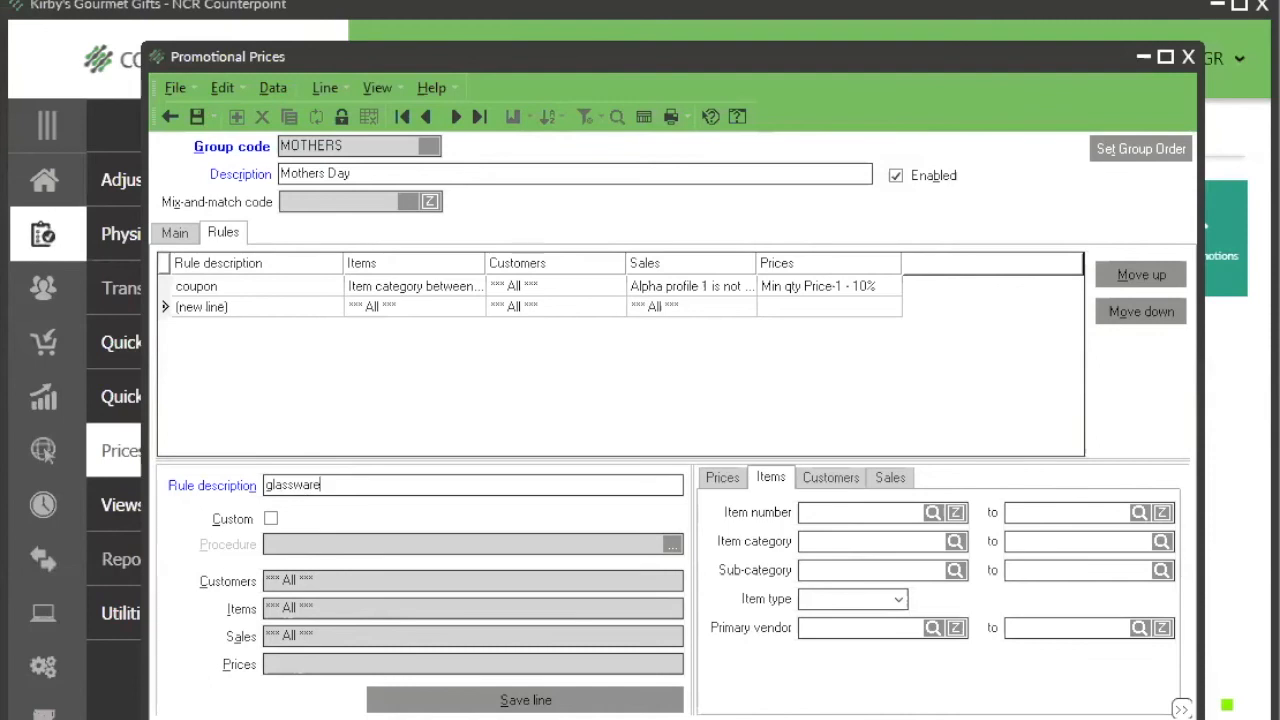
text( 10%)
Step: Set the new glassware rule's price method to Discount percent and look through the available price bases
click(729, 480)
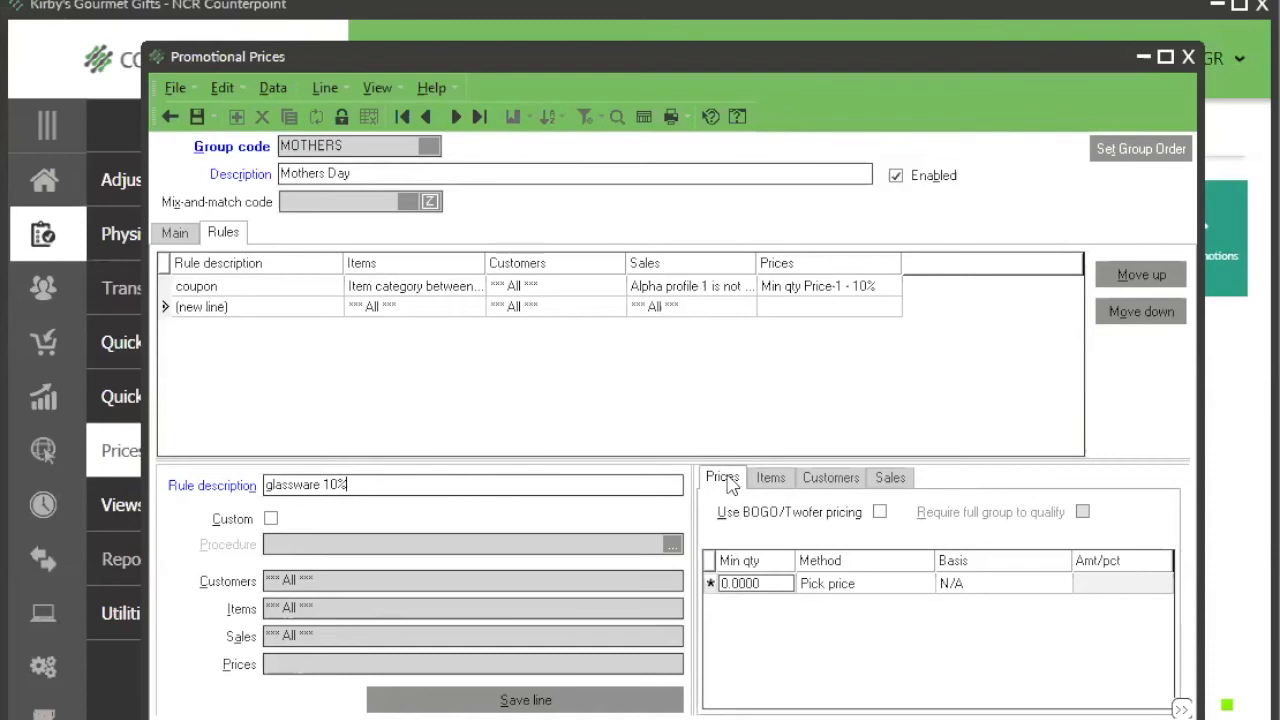
click(777, 583)
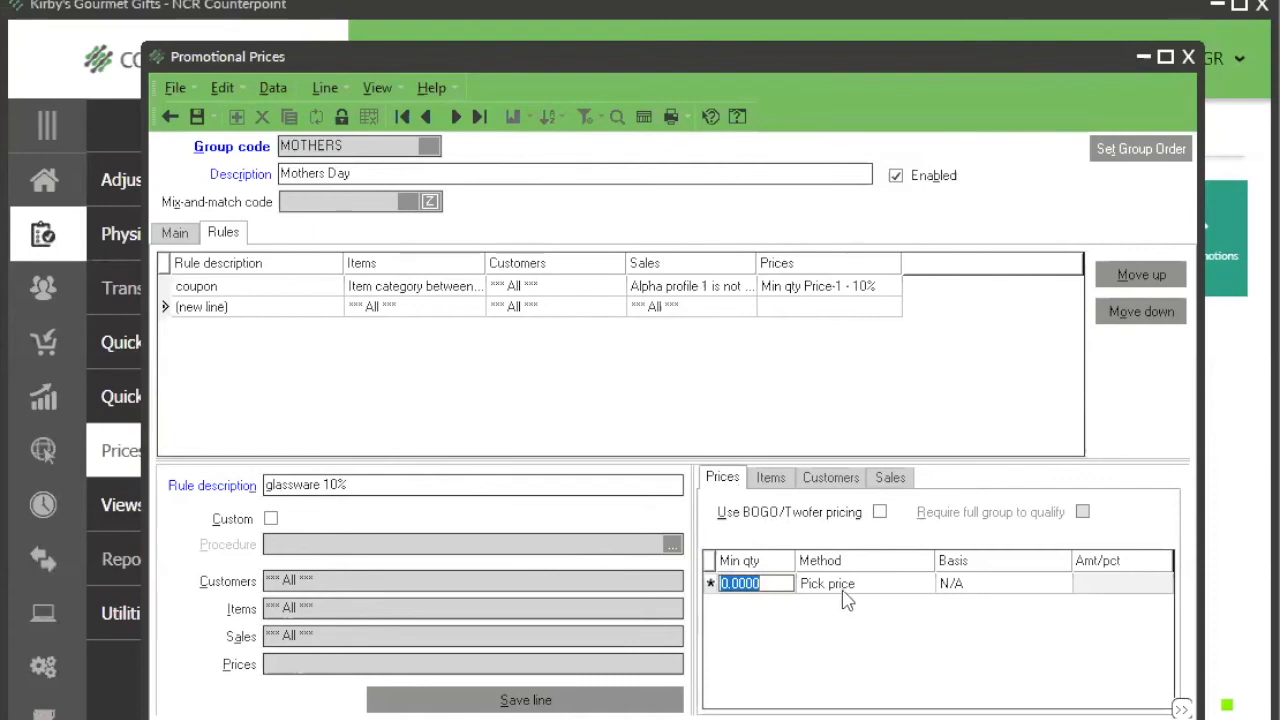
click(871, 590)
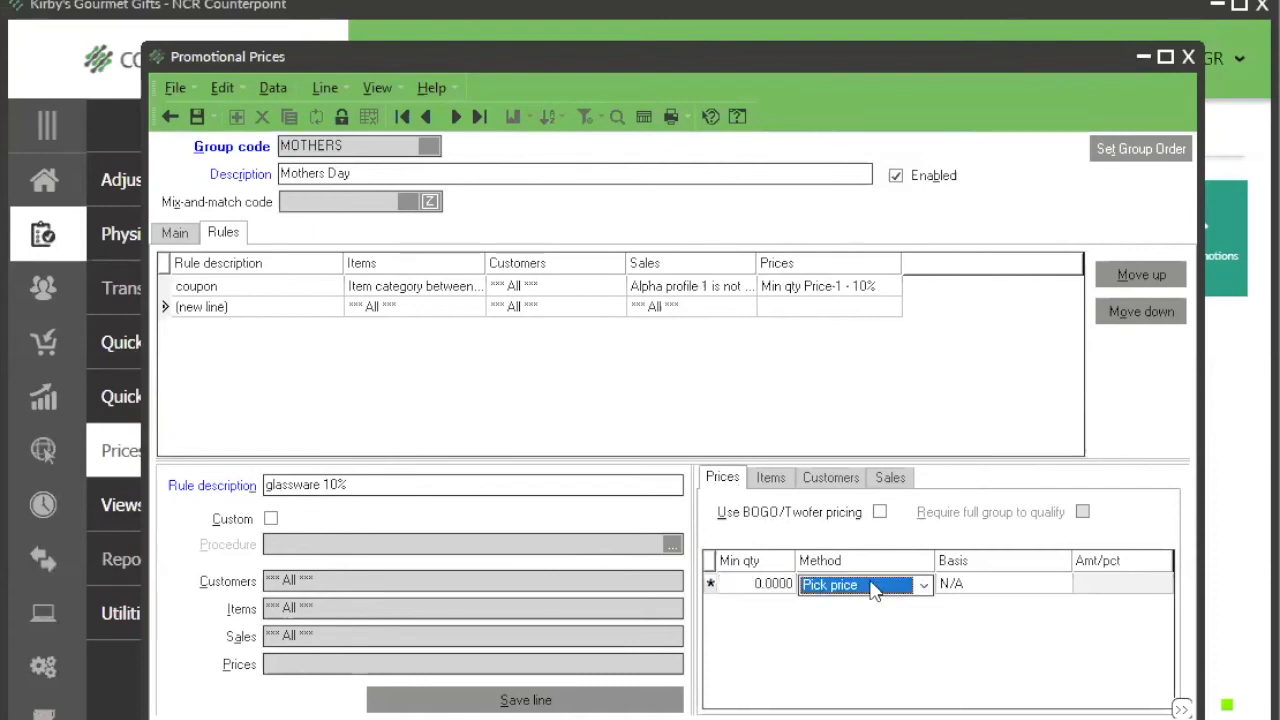
click(924, 588)
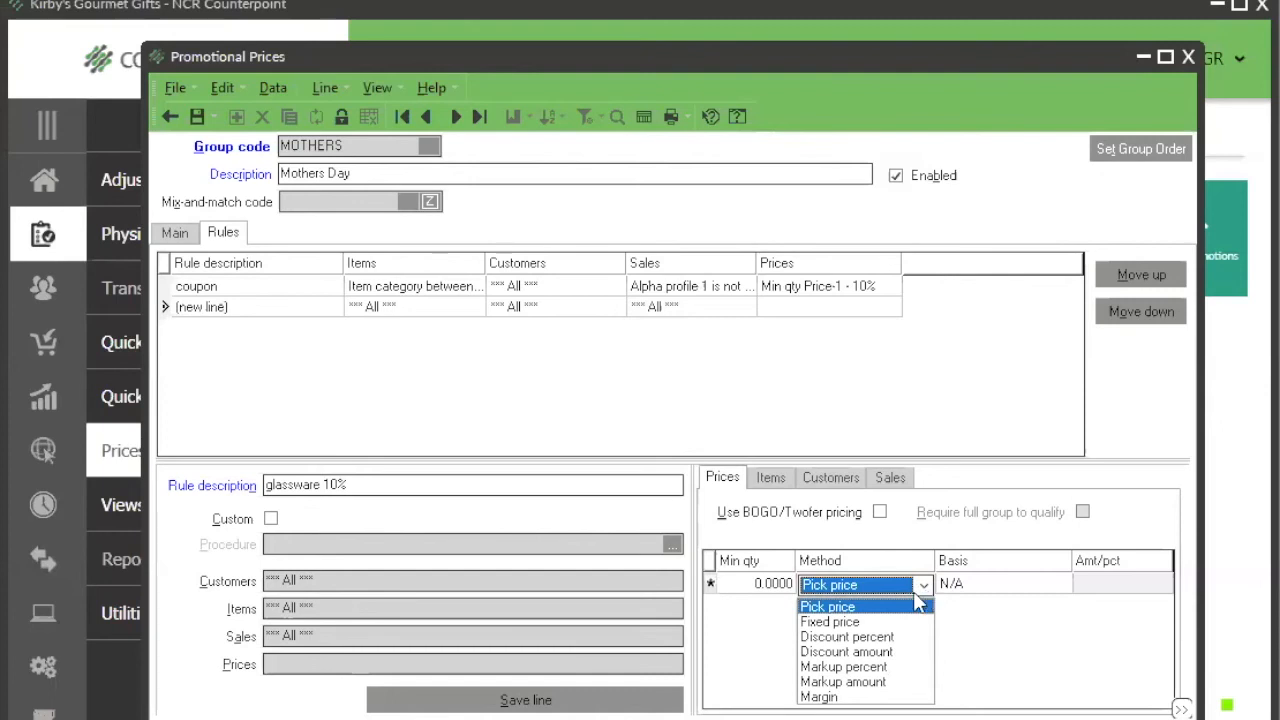
click(869, 623)
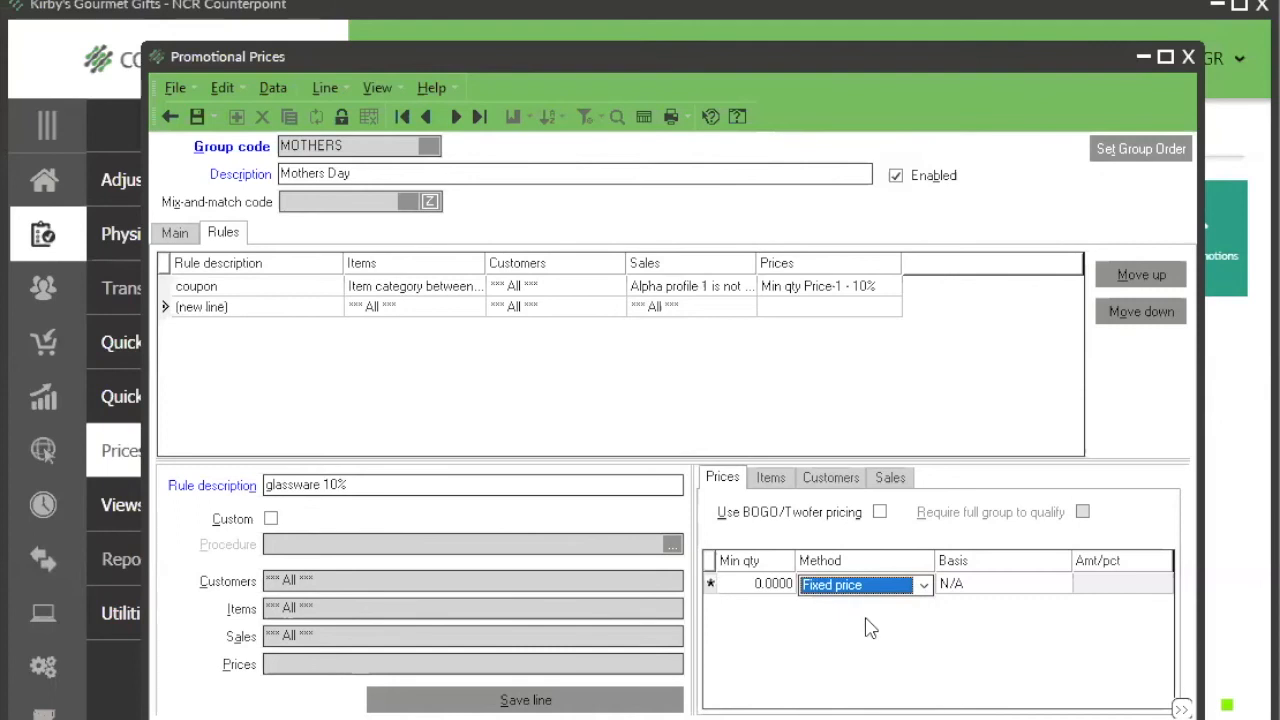
click(924, 584)
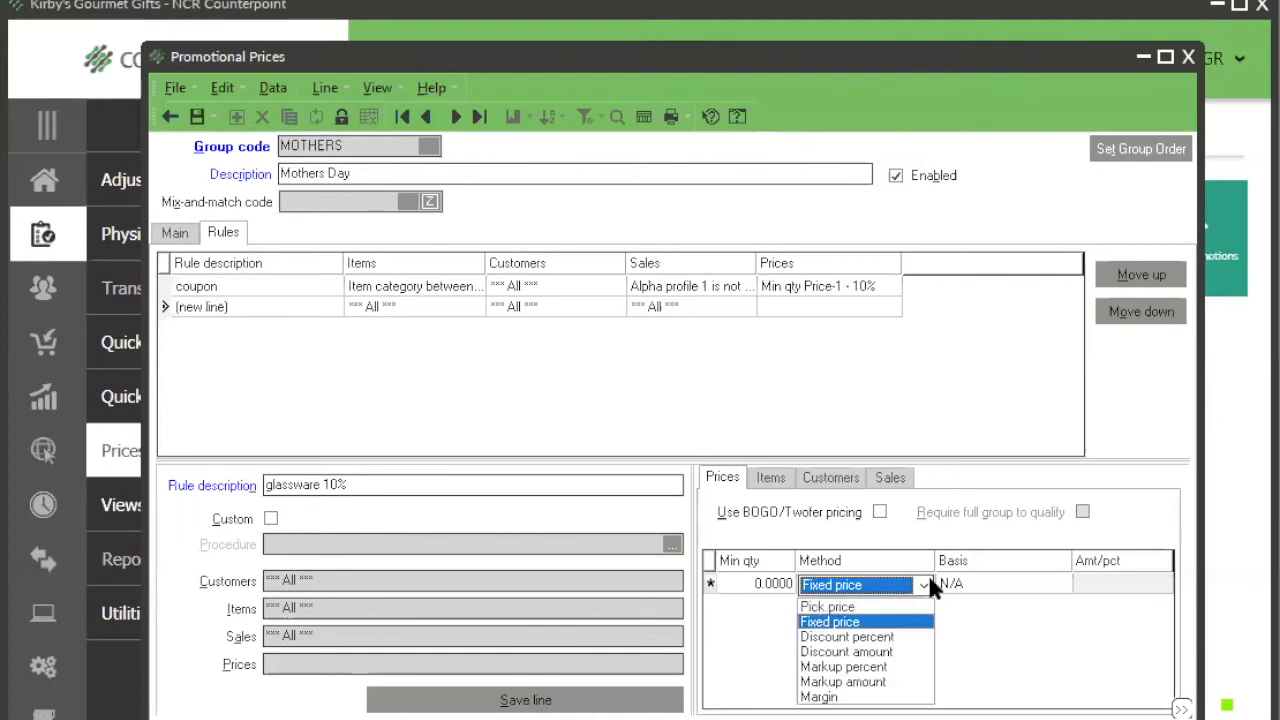
click(887, 637)
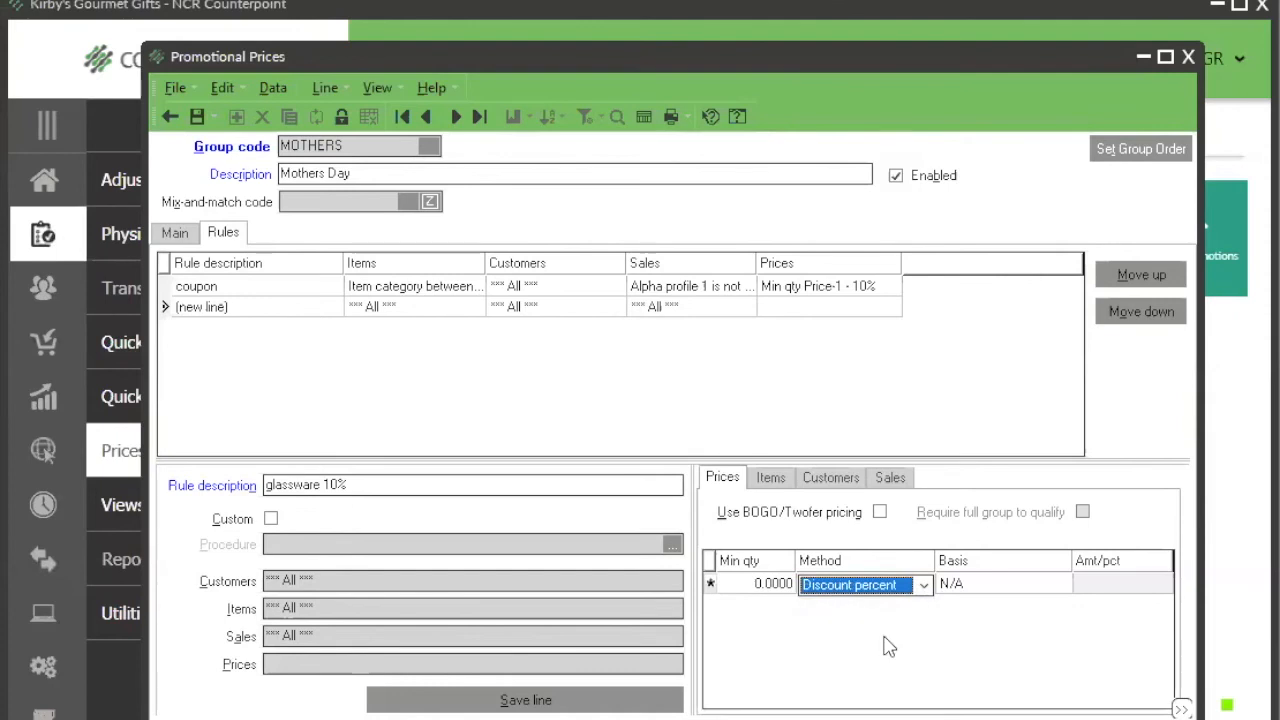
click(1033, 587)
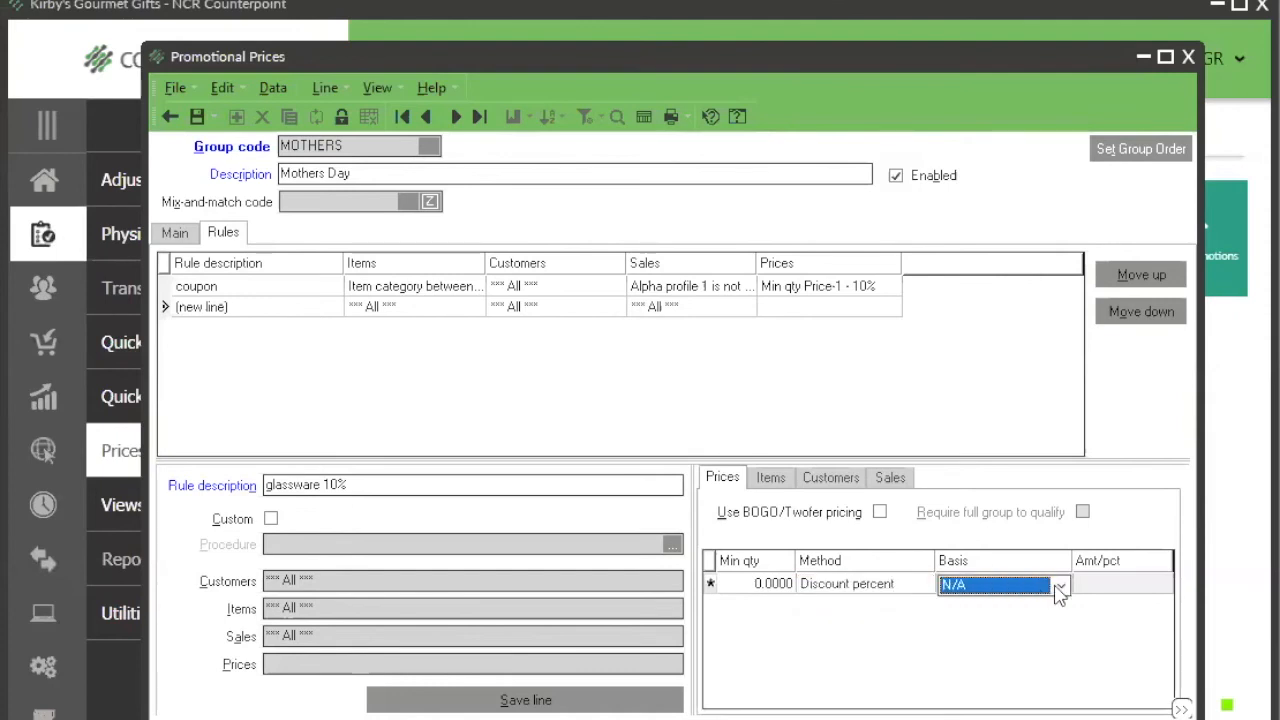
click(1057, 586)
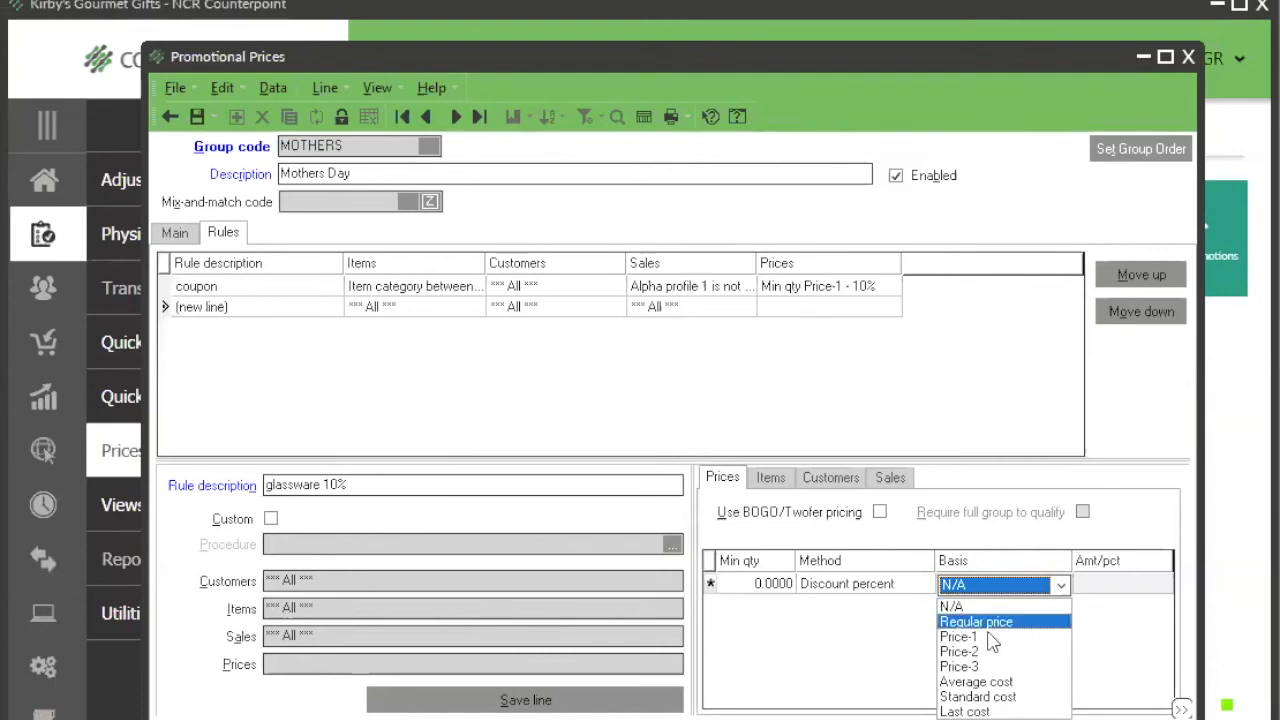
click(893, 585)
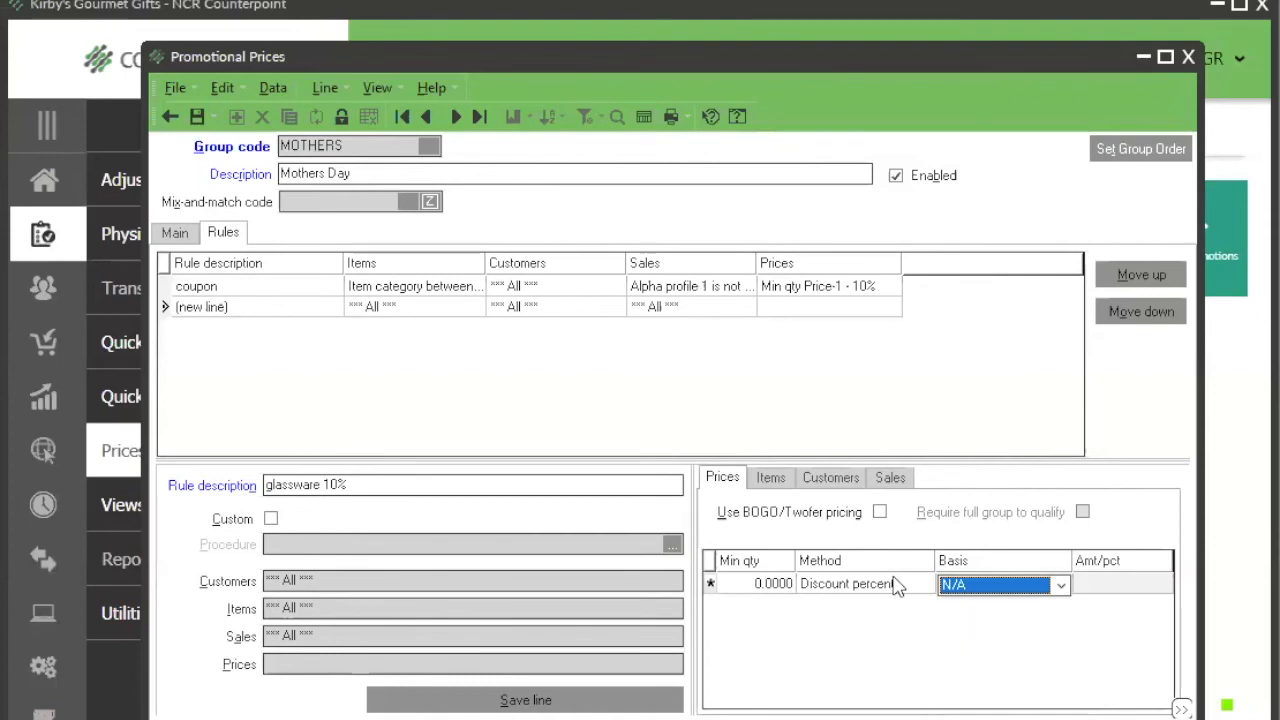
Step: Set the glassware rule's price to Markup percent with Average cost as the basis and an amount of 10
click(894, 585)
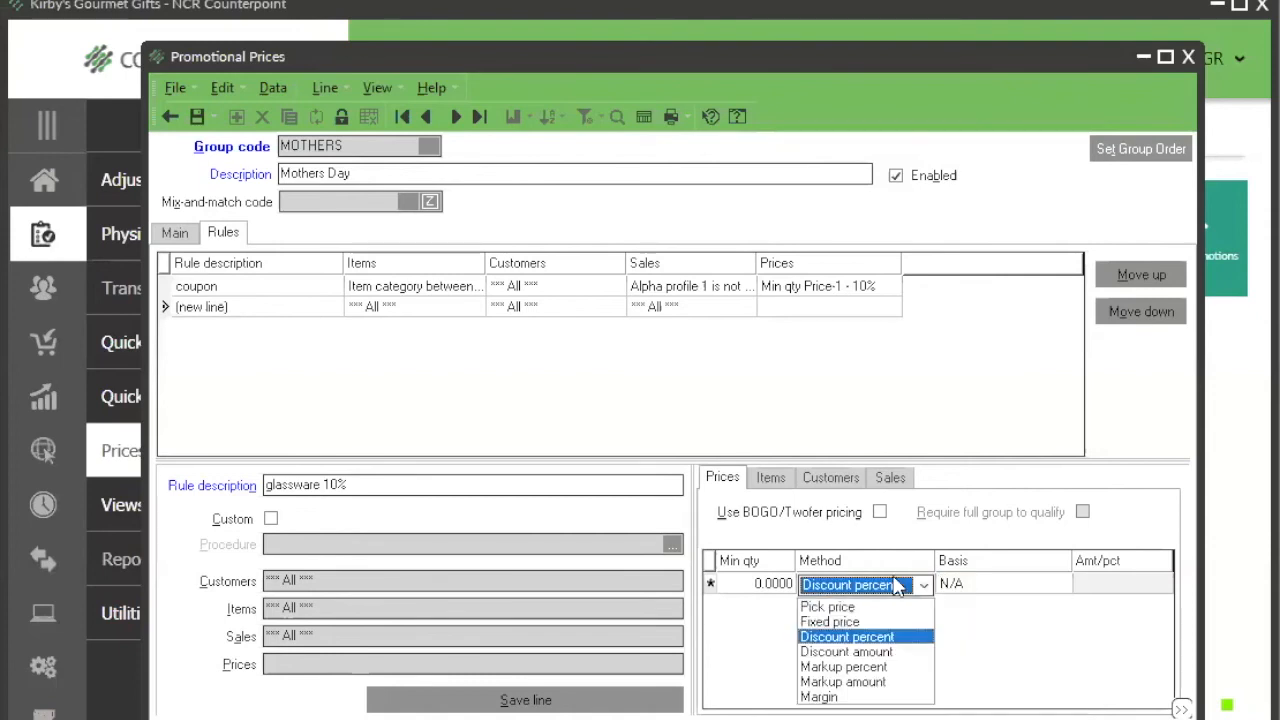
click(891, 667)
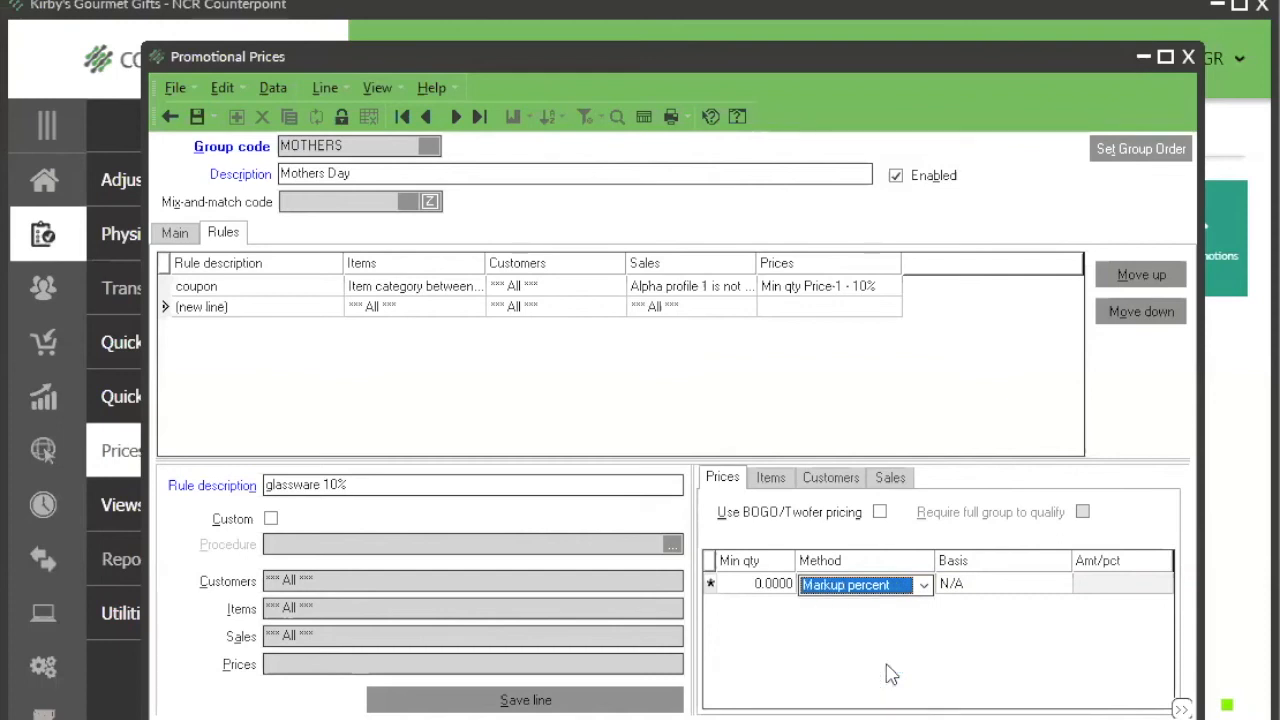
click(1058, 590)
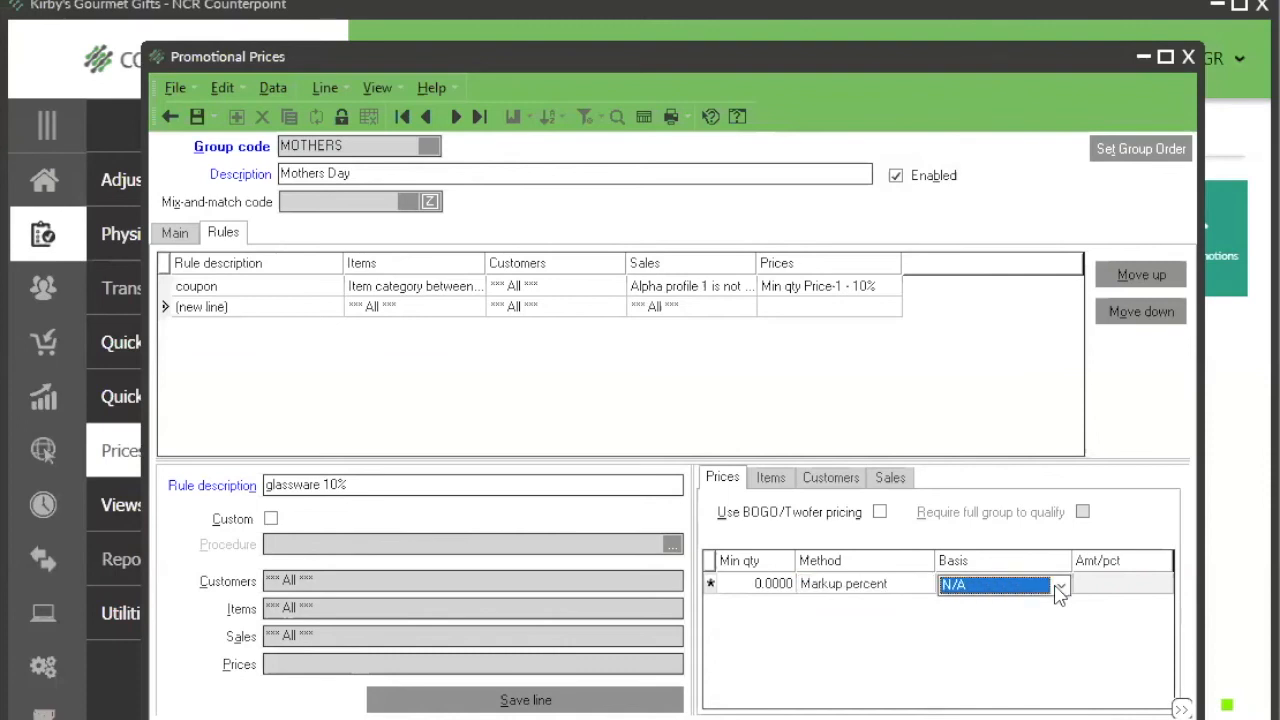
click(1060, 590)
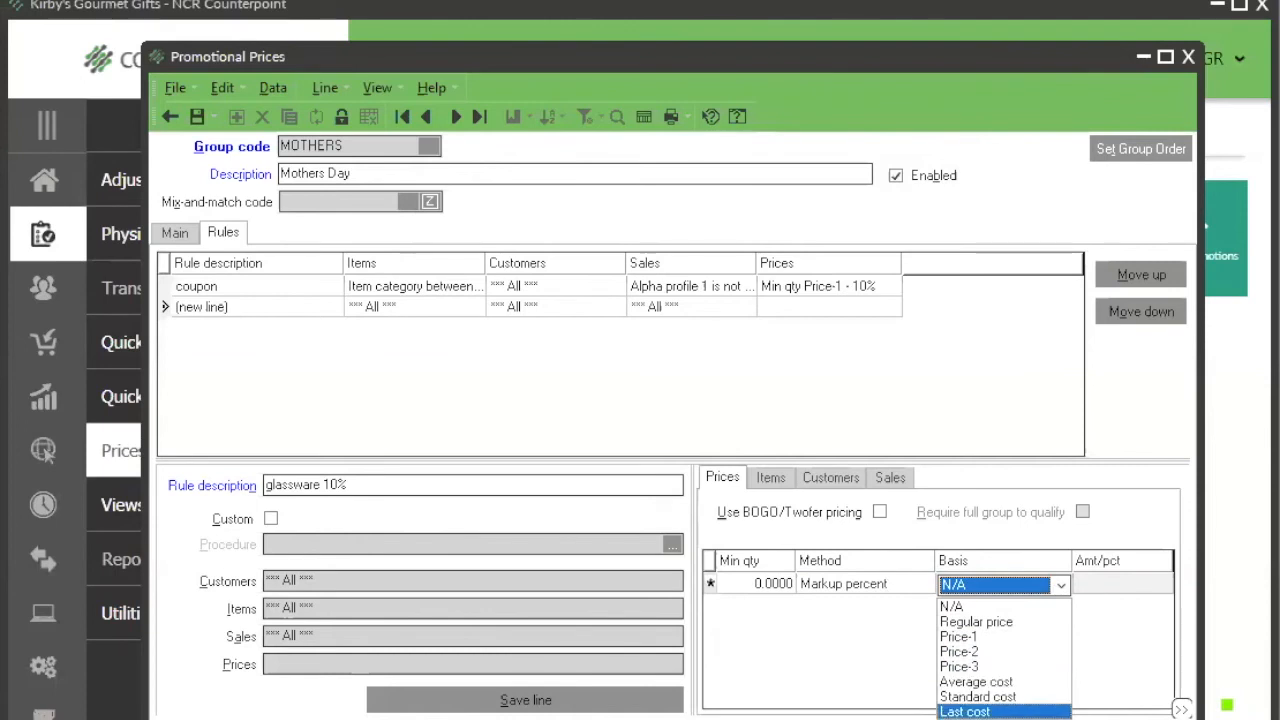
click(991, 684)
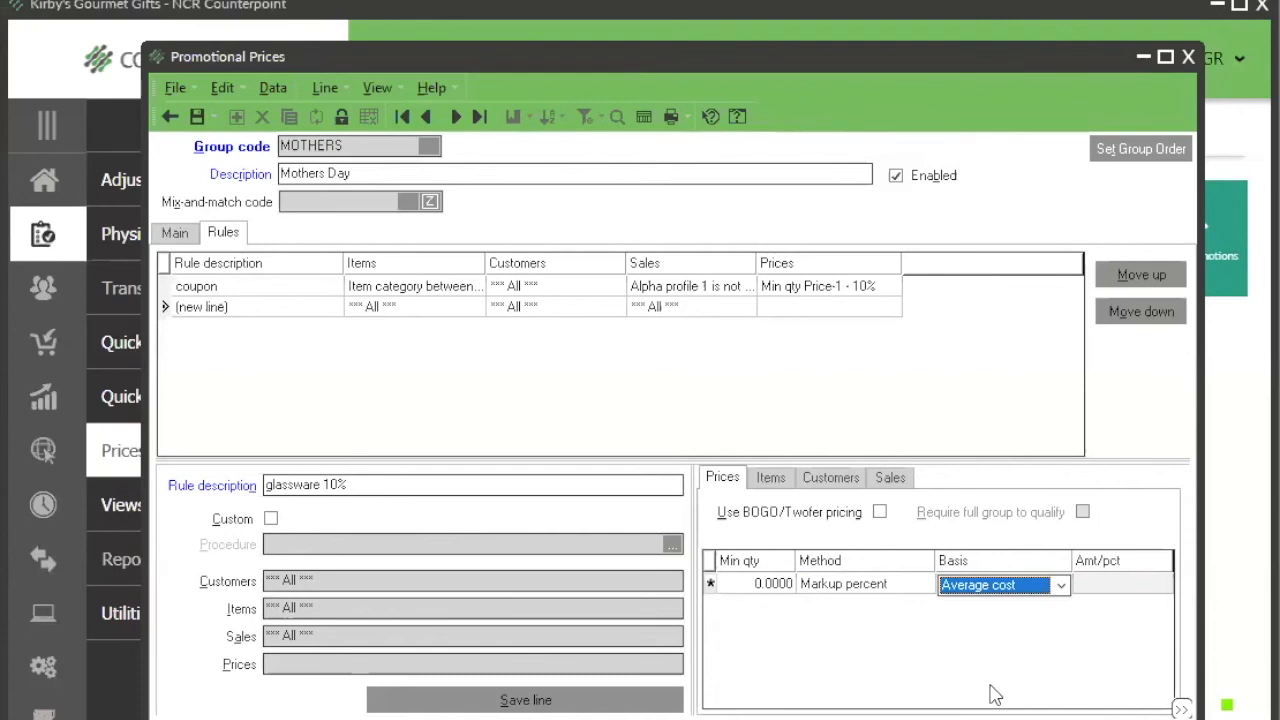
click(1091, 586)
text(10)
key(Tab)
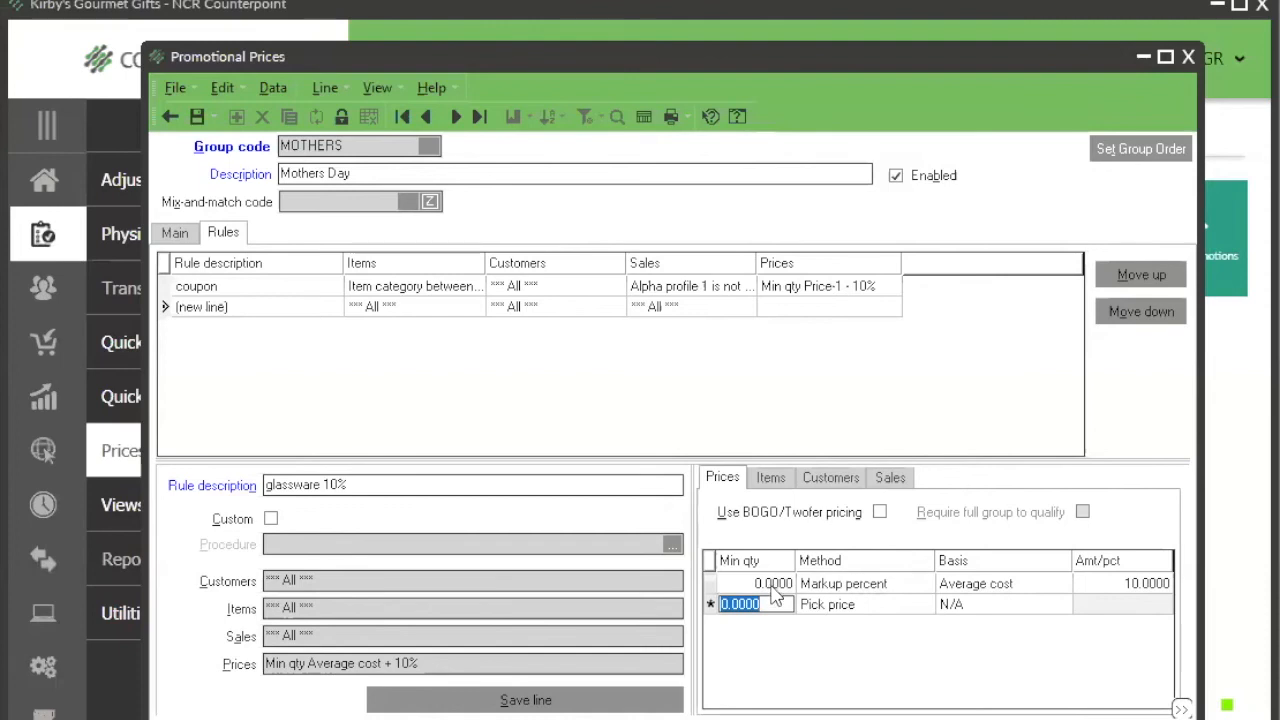
Step: Change the glassware rule's price method to Fixed price and save the rule line
click(858, 590)
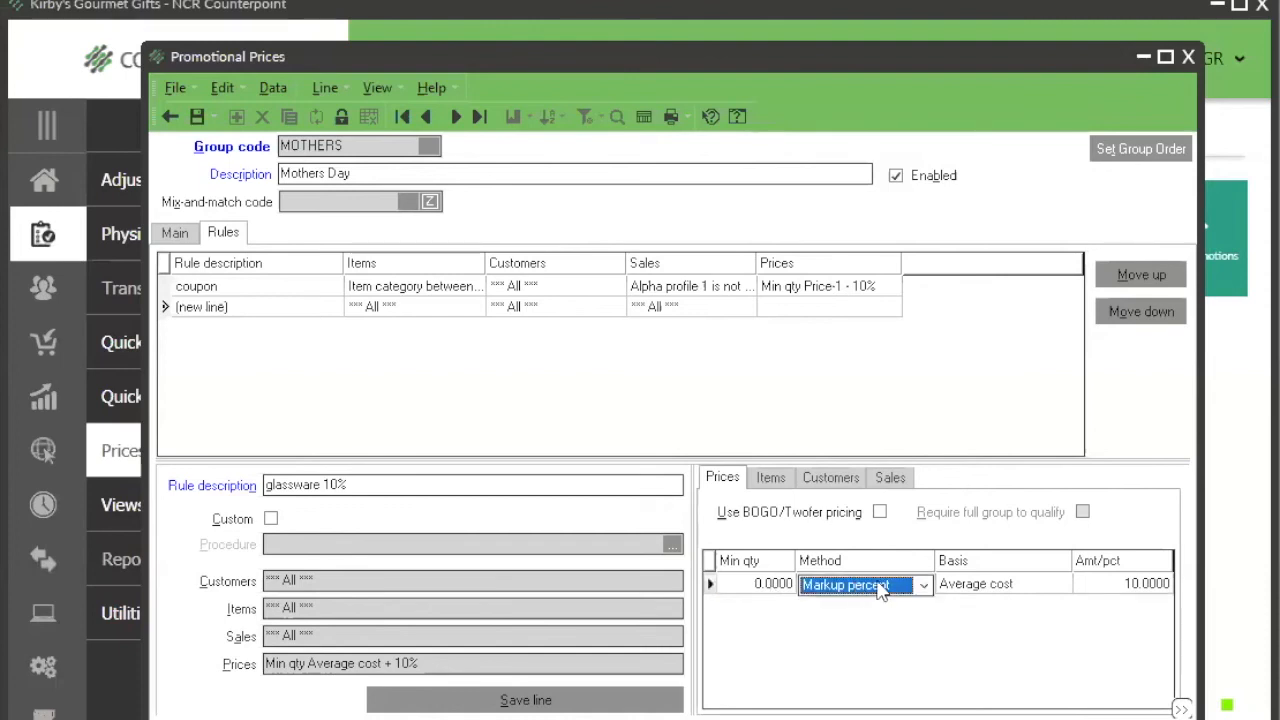
click(923, 586)
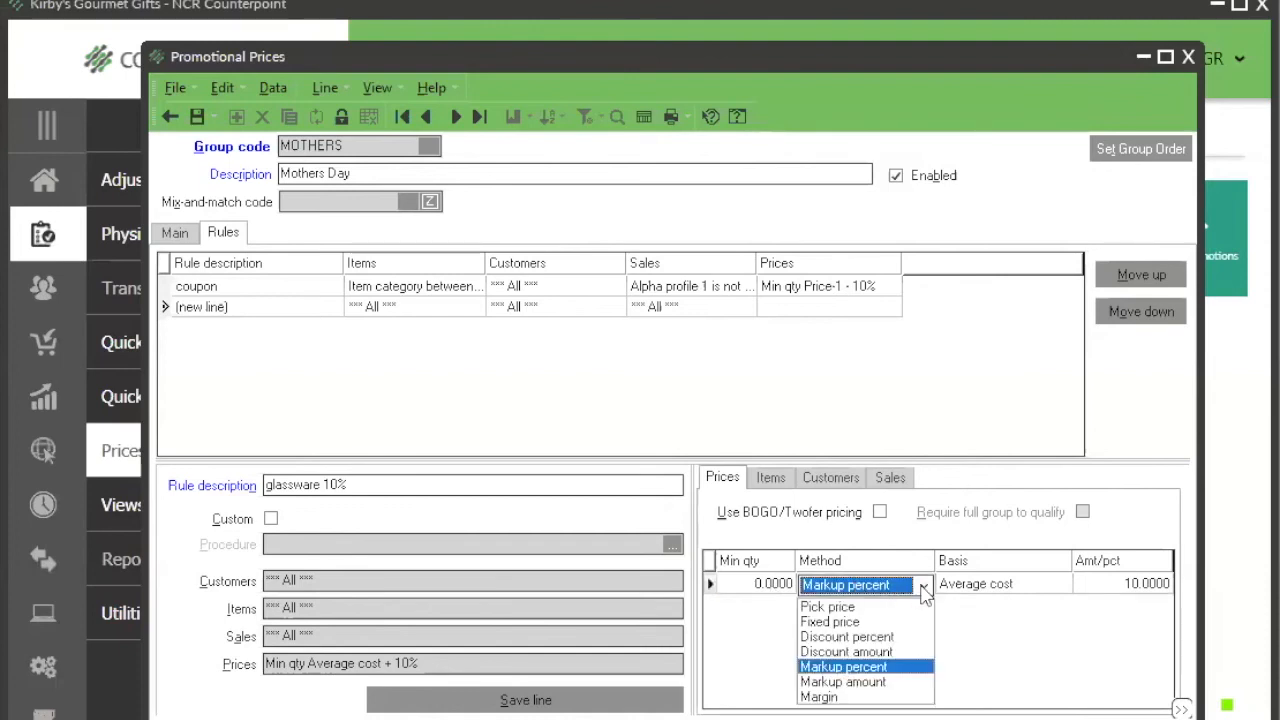
click(884, 624)
key(Tab)
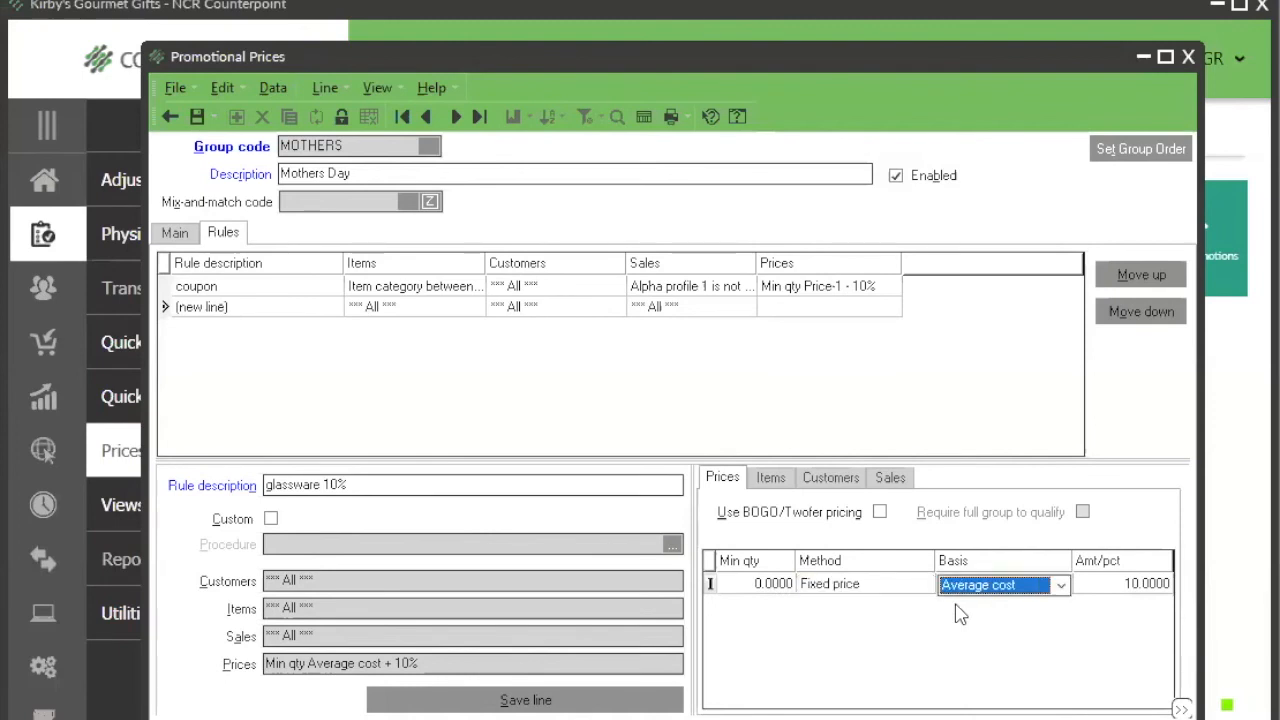
key(Tab)
key(Tab)
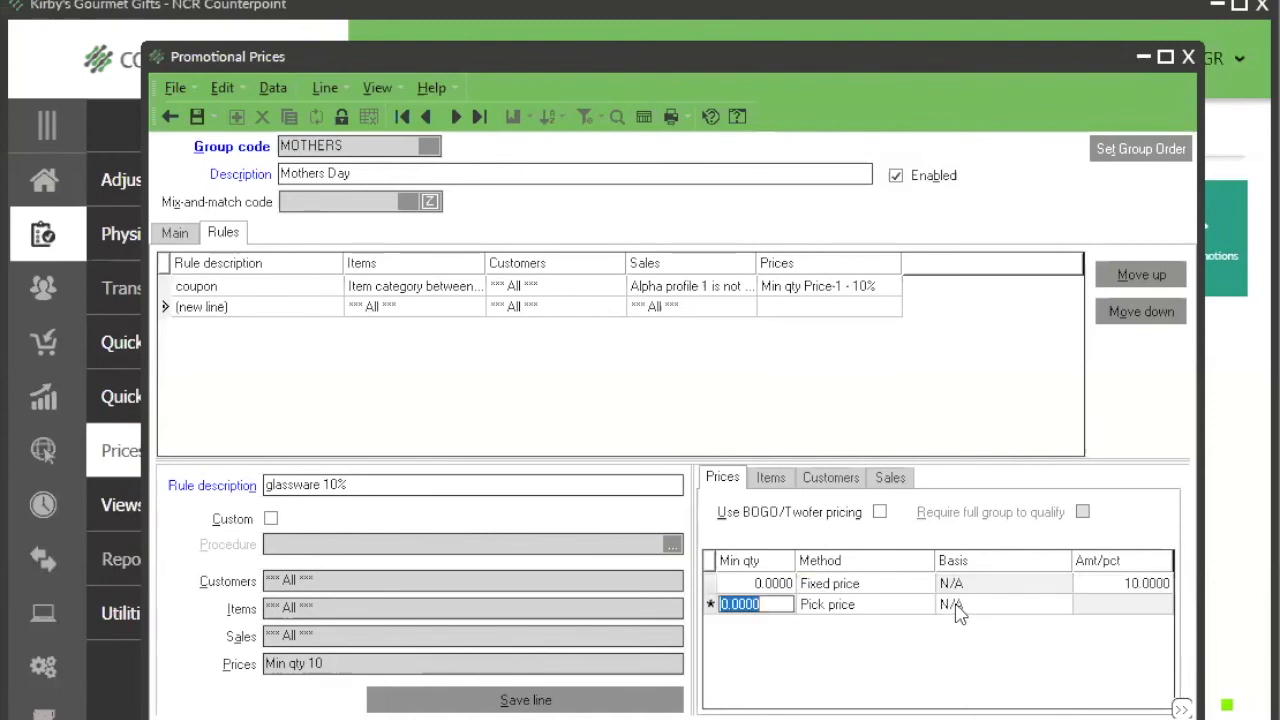
key(Tab)
key(Tab)
key(Tab)
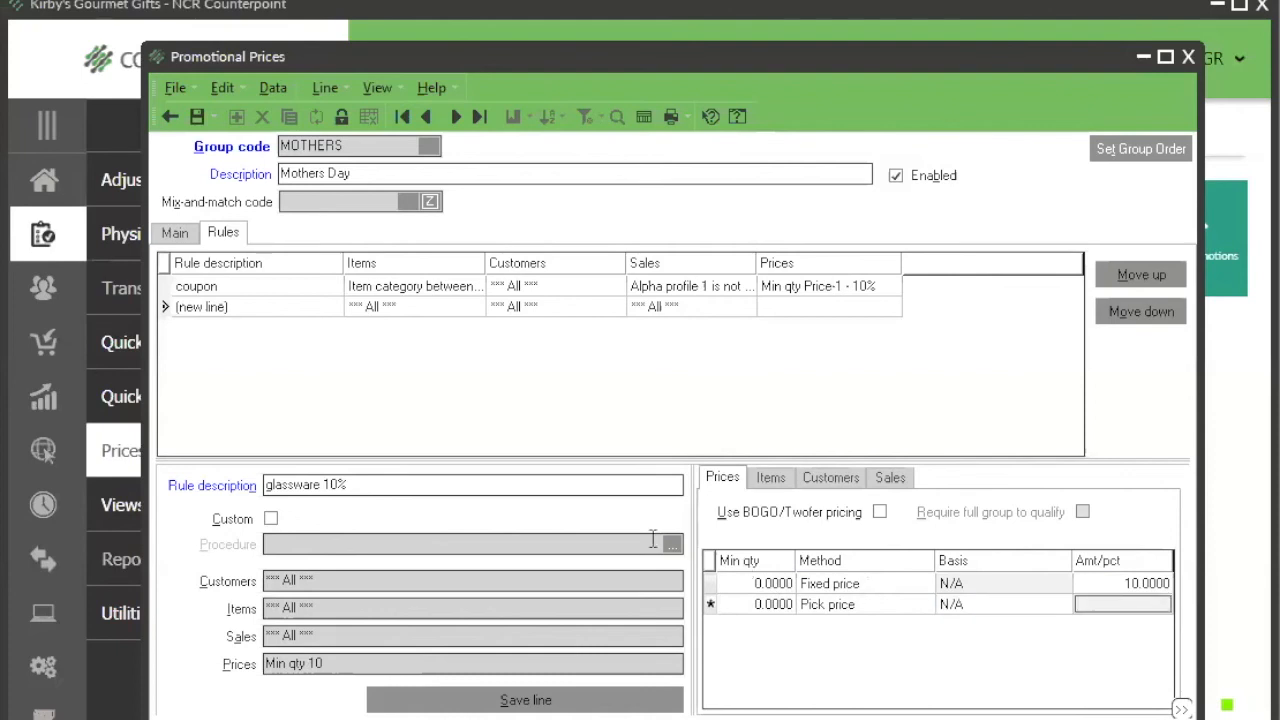
click(324, 88)
click(341, 117)
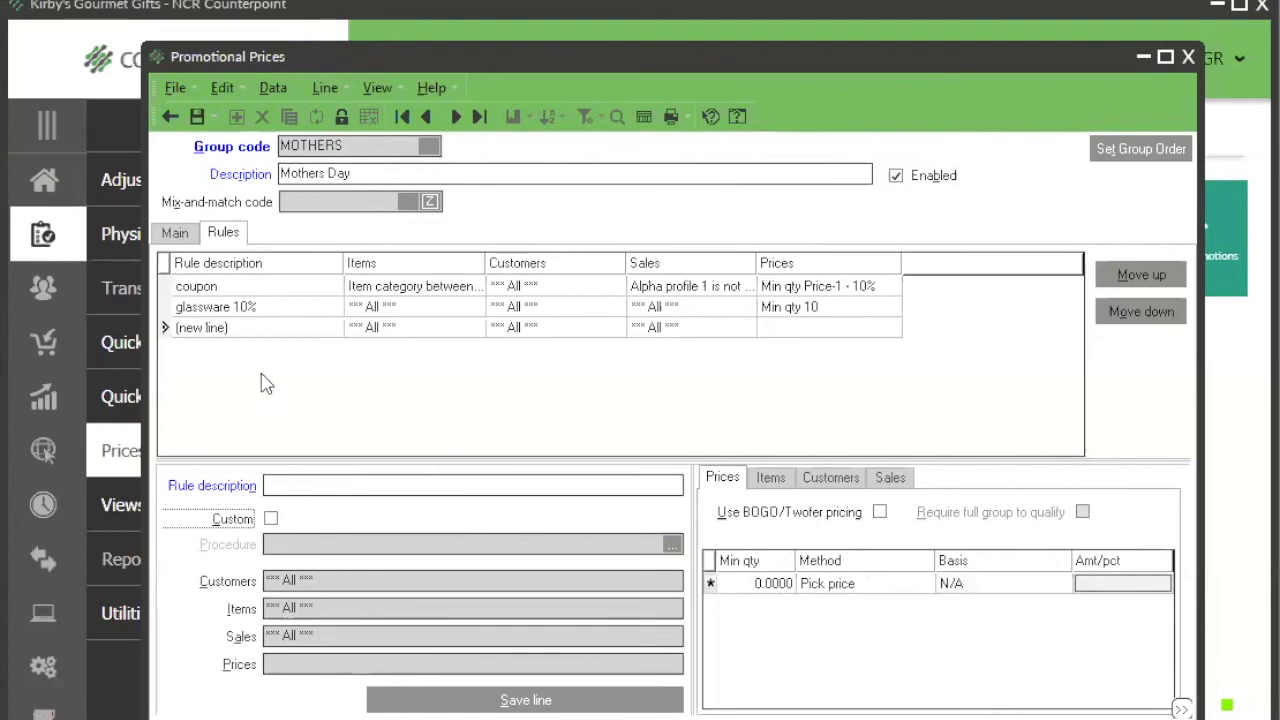
Step: Reopen the glassware 10% rule and set its price method to Discount percent with Price-1 as the basis
click(448, 303)
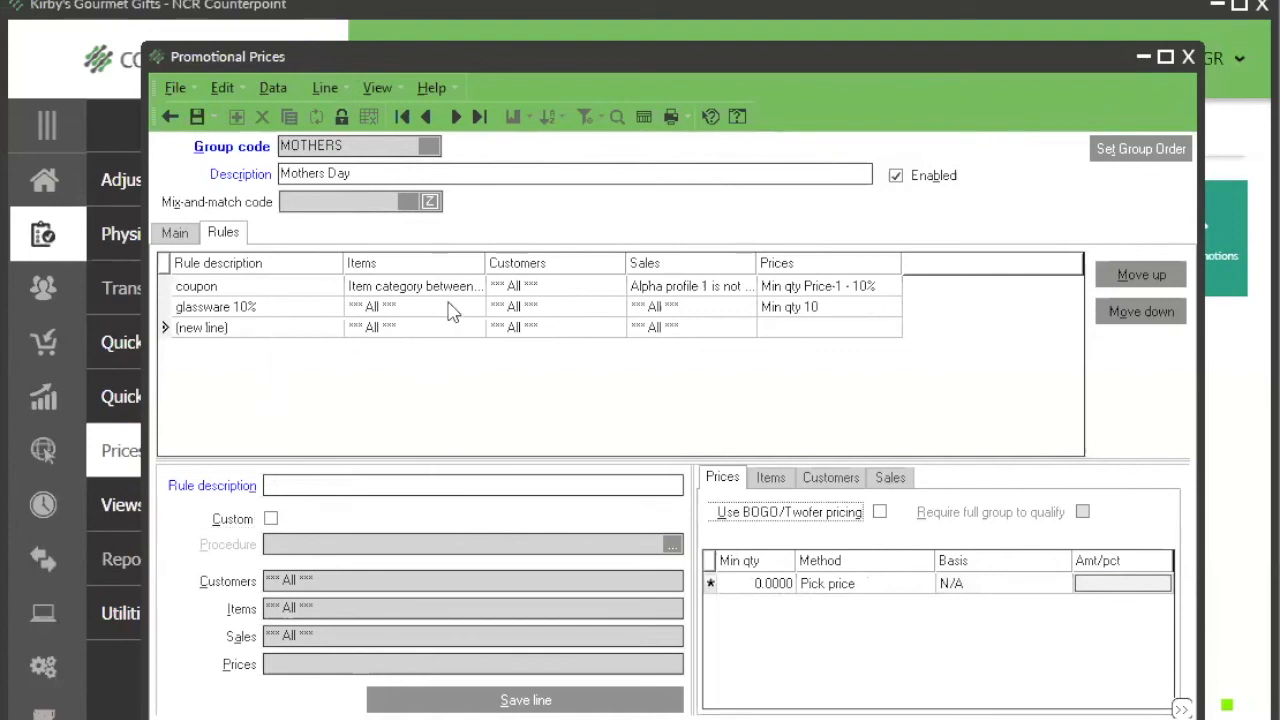
click(316, 316)
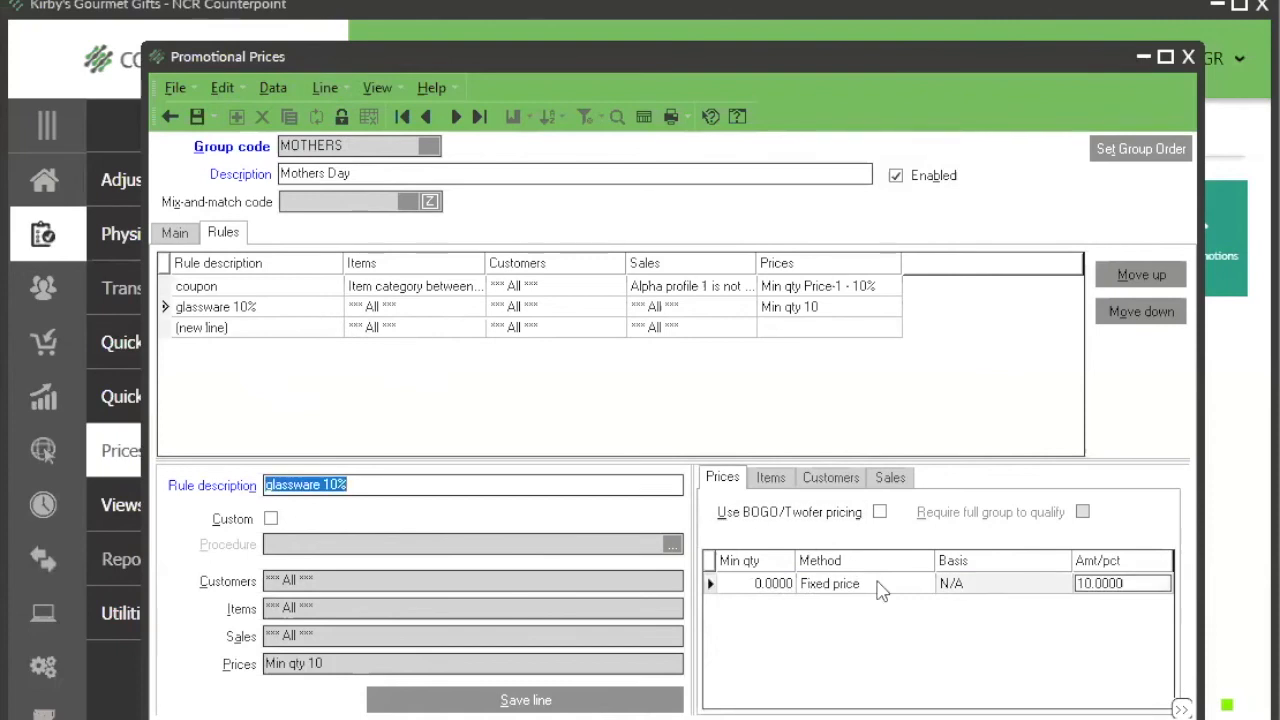
click(885, 593)
click(885, 593)
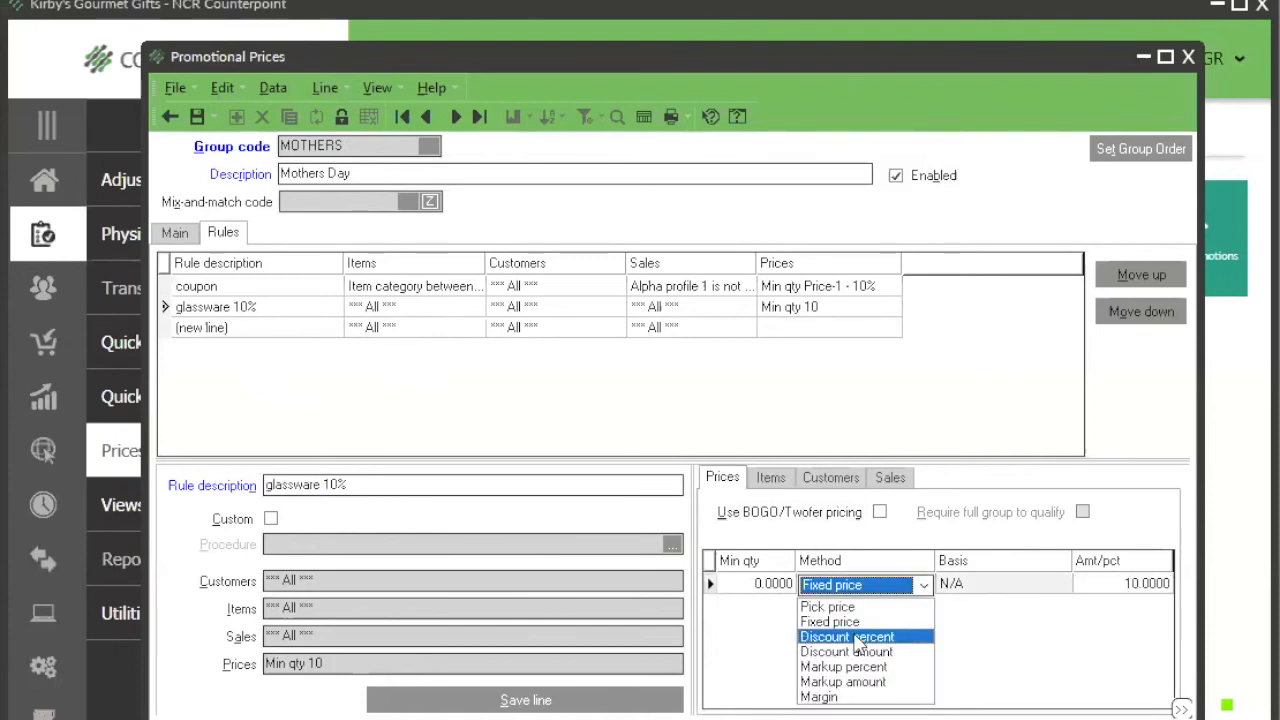
click(858, 636)
click(996, 590)
click(996, 590)
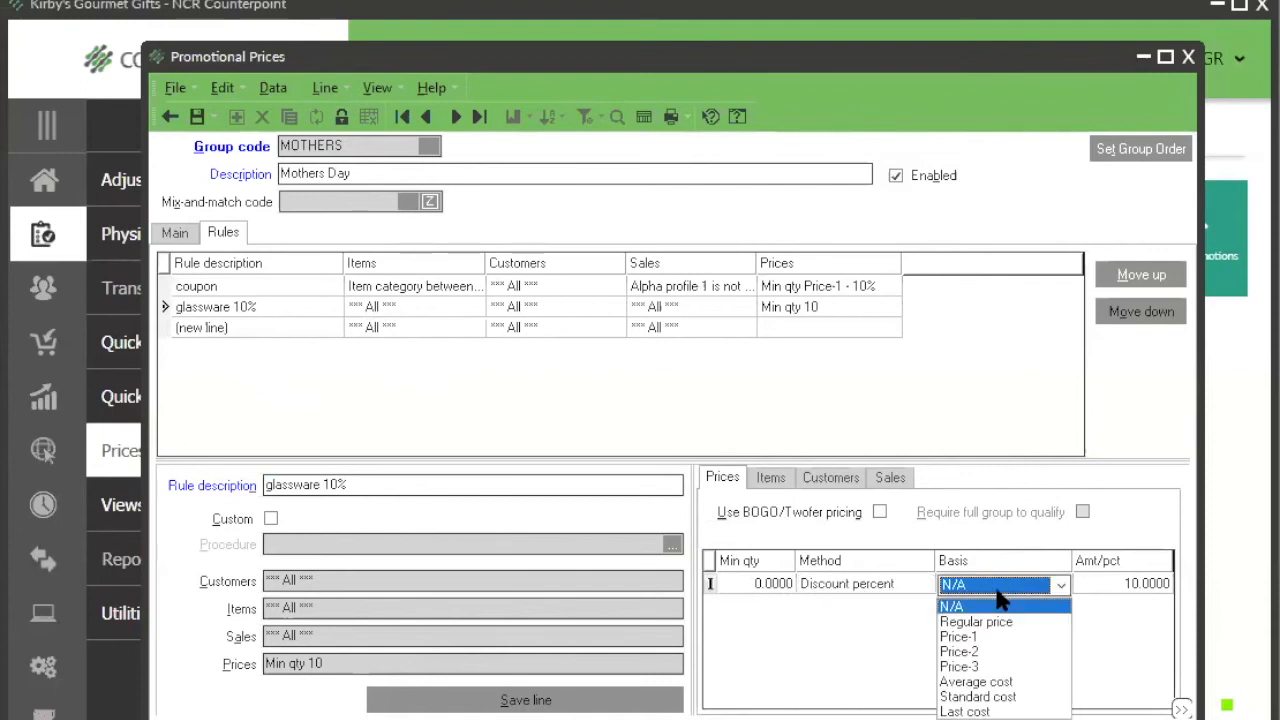
click(991, 638)
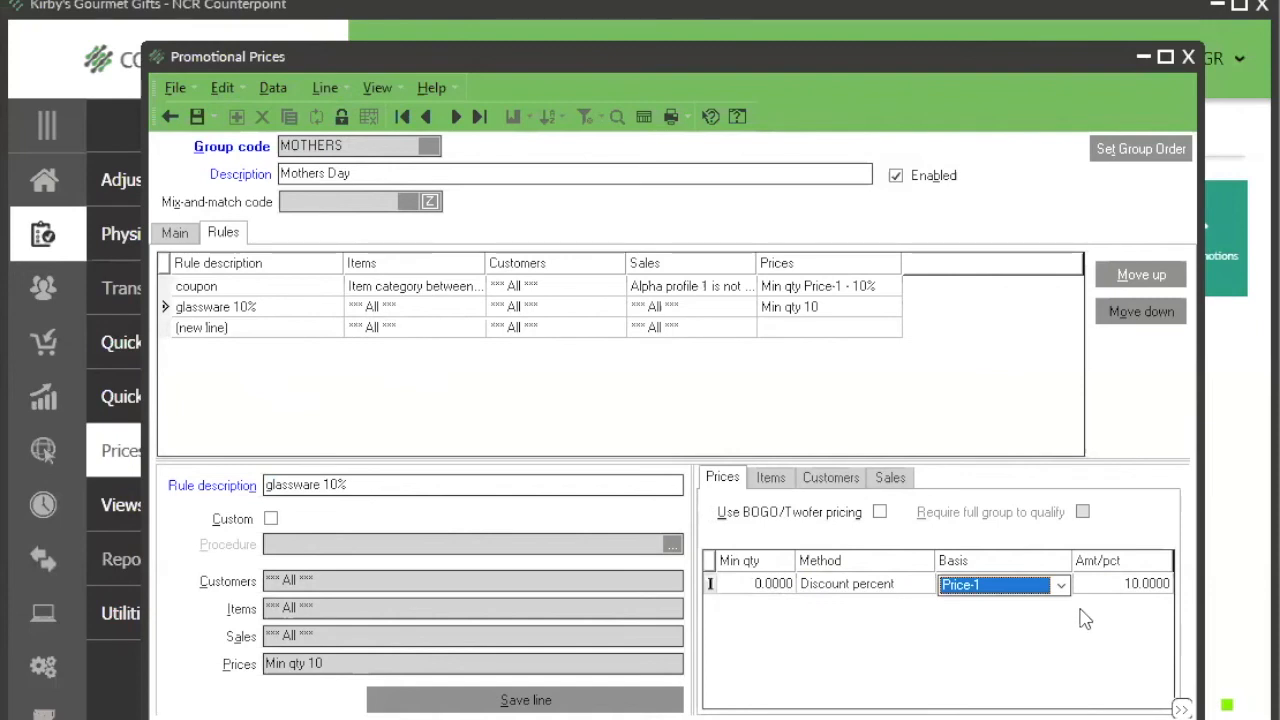
click(1100, 583)
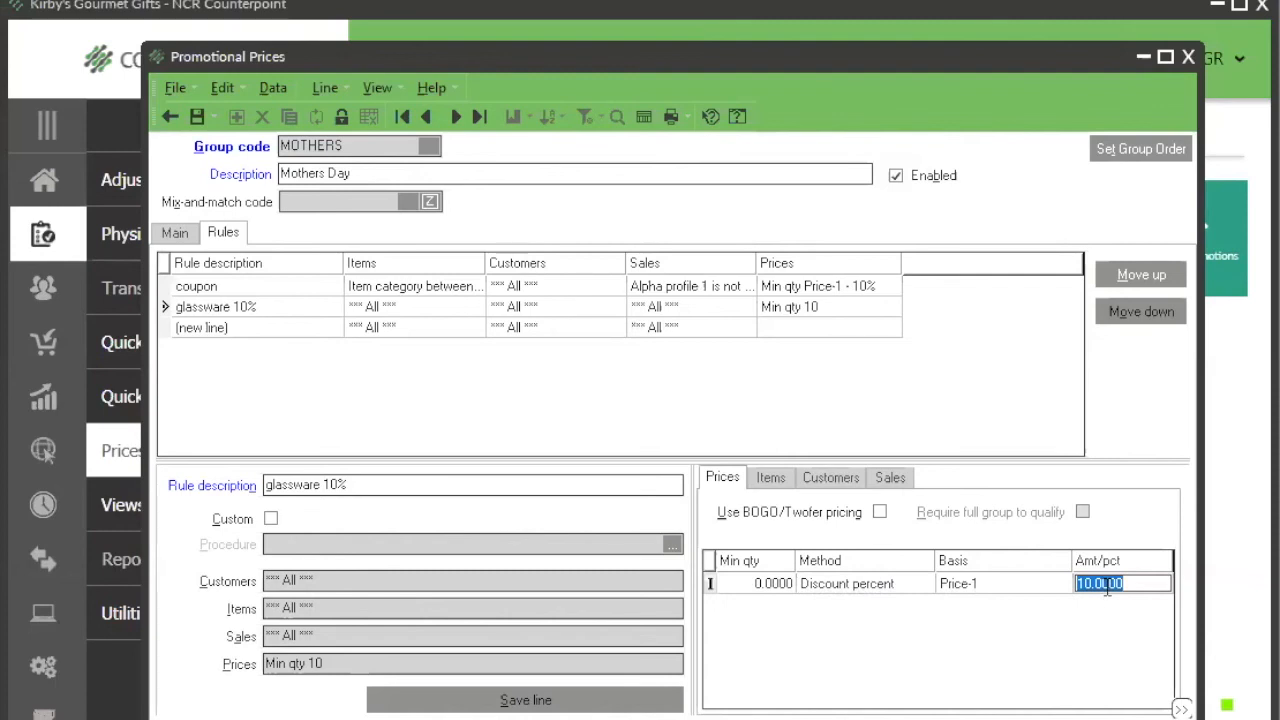
Step: Try Discount amount as the price method of the glassware 10% rule
click(914, 586)
click(923, 584)
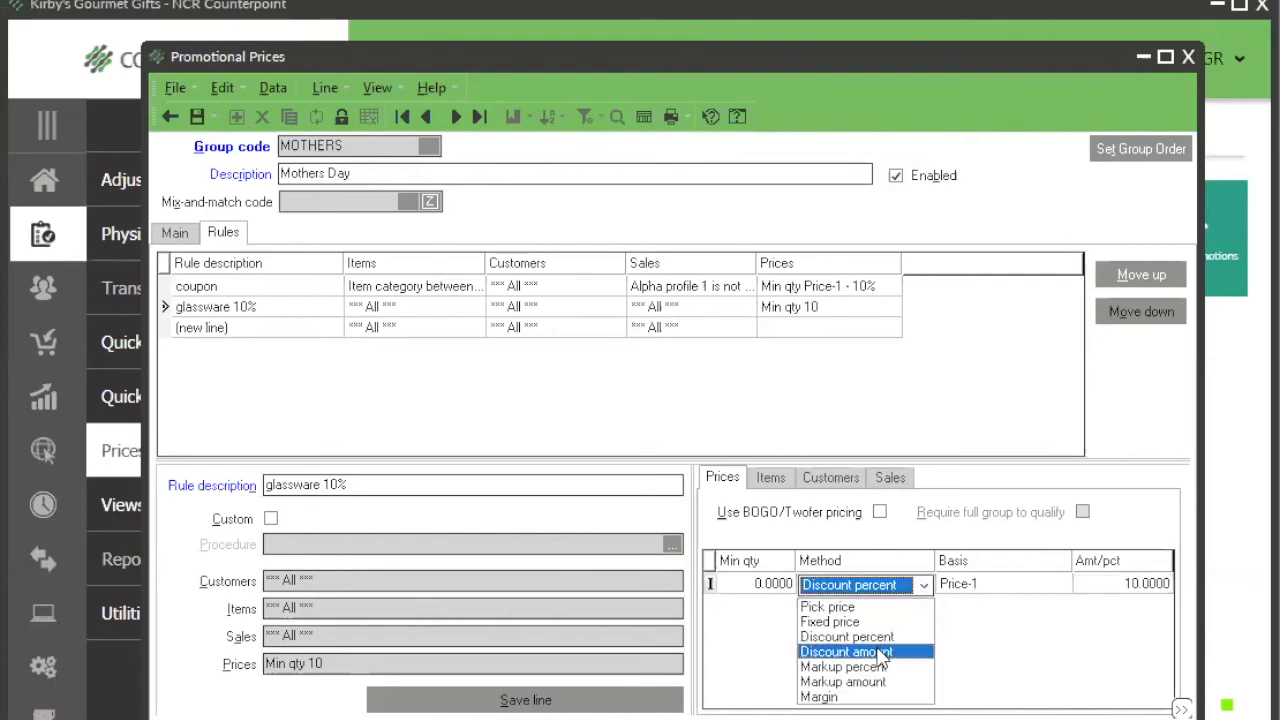
click(879, 650)
click(1119, 588)
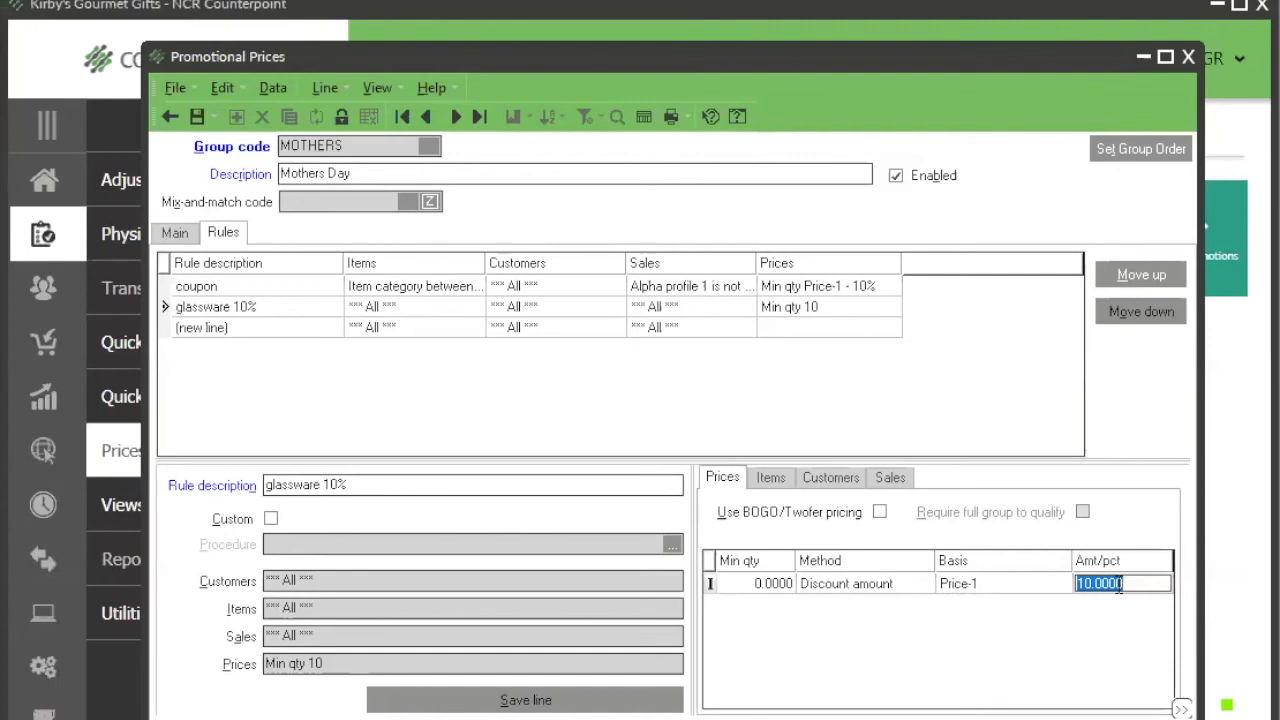
Step: Set the glassware rule's price method back to Discount percent and commit the price row with an amount of 10
click(922, 585)
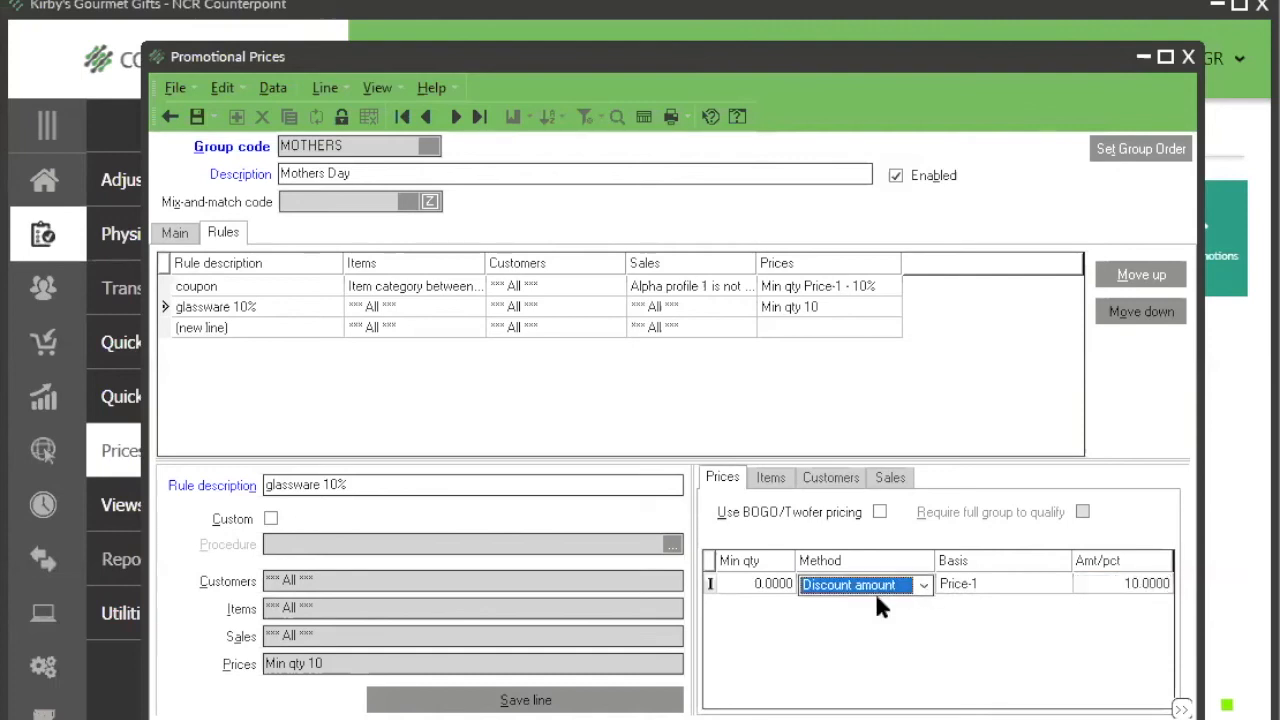
click(923, 585)
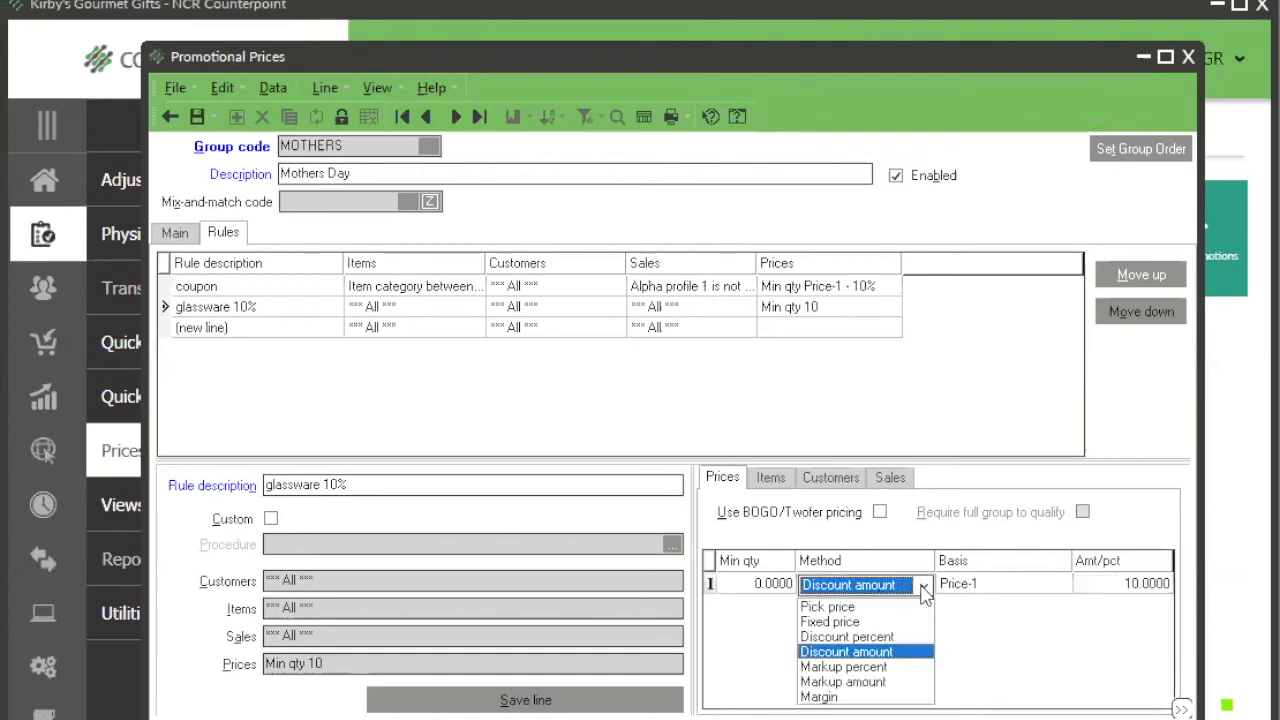
click(900, 643)
click(1104, 590)
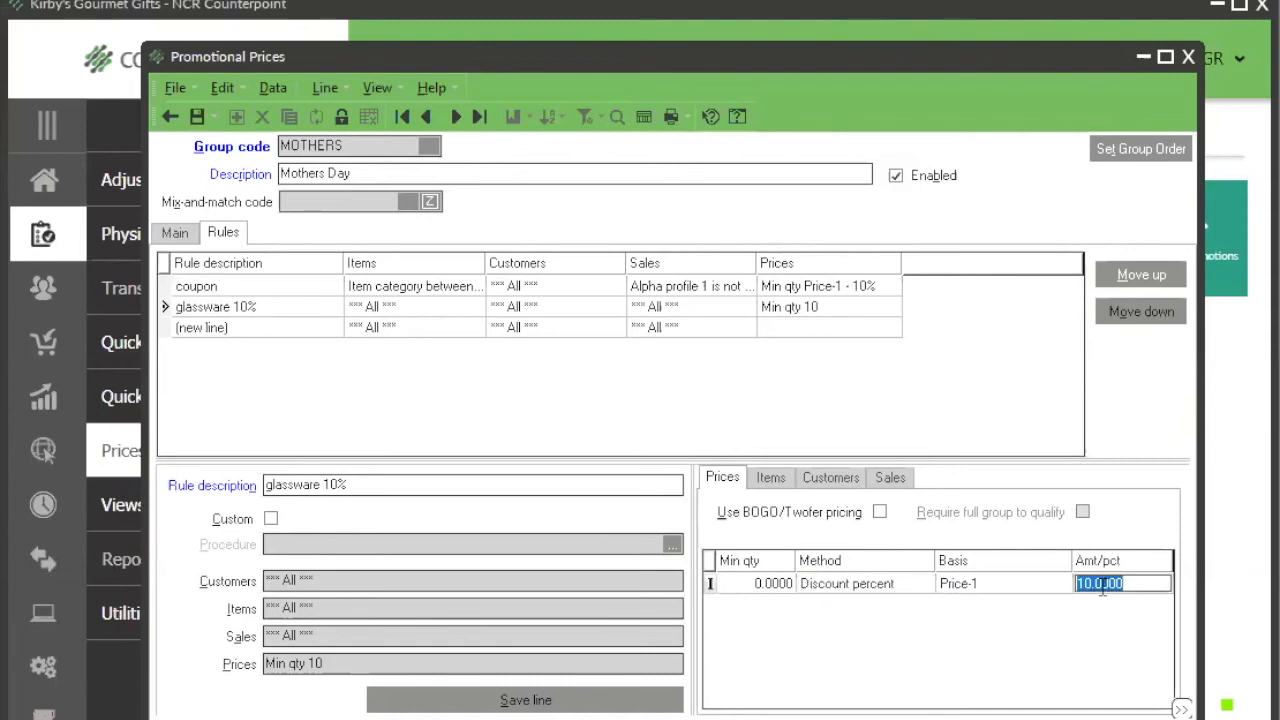
key(Return)
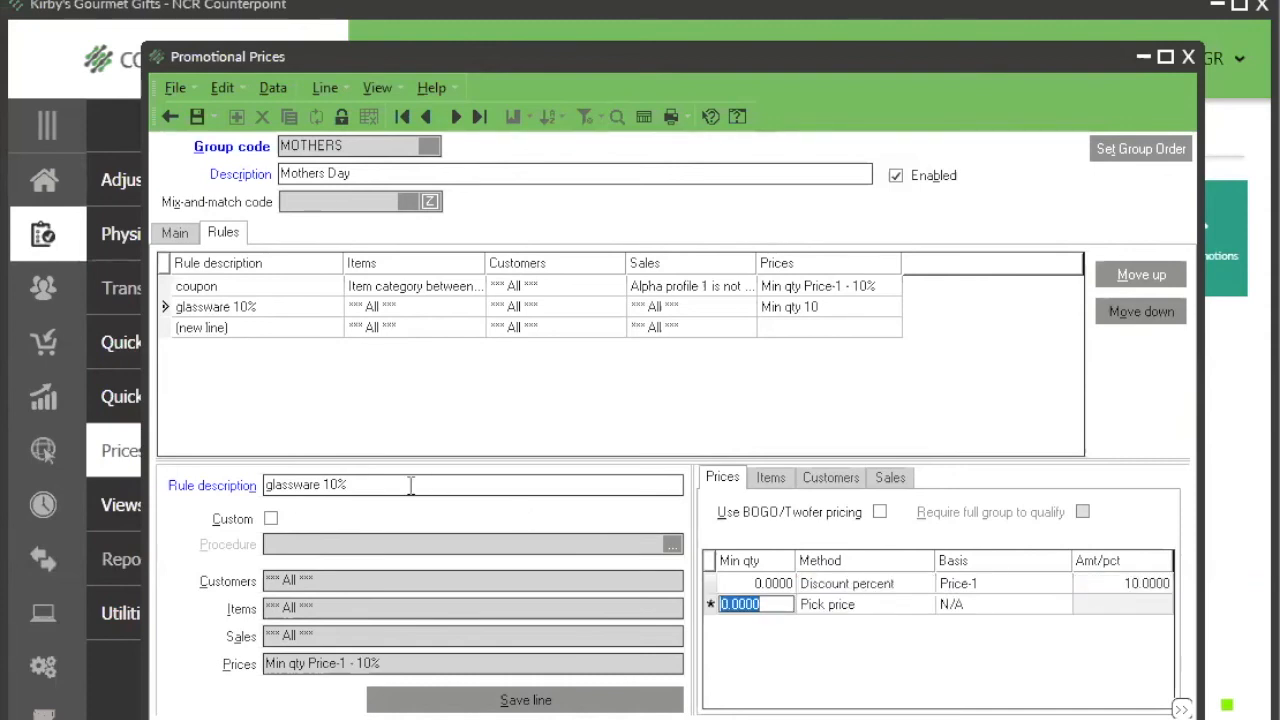
click(410, 485)
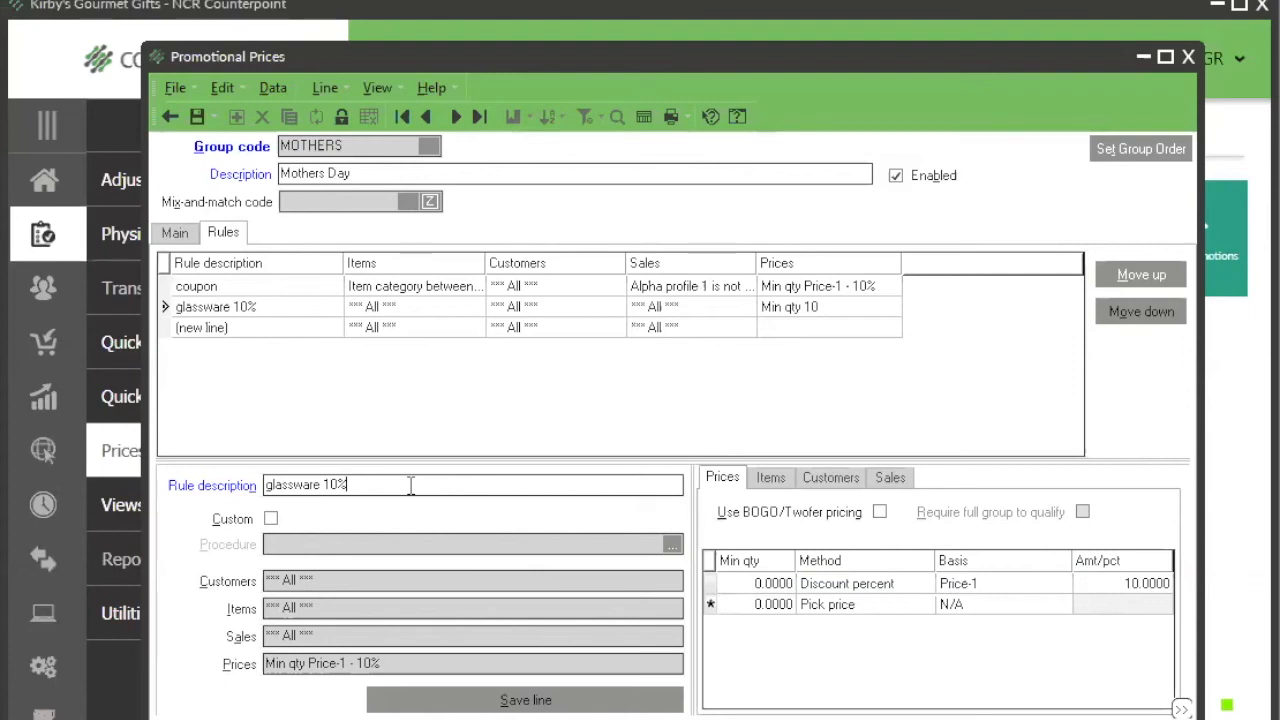
Step: Restrict the glassware 10% rule to items with an item category from GLASS to GLASS
click(776, 480)
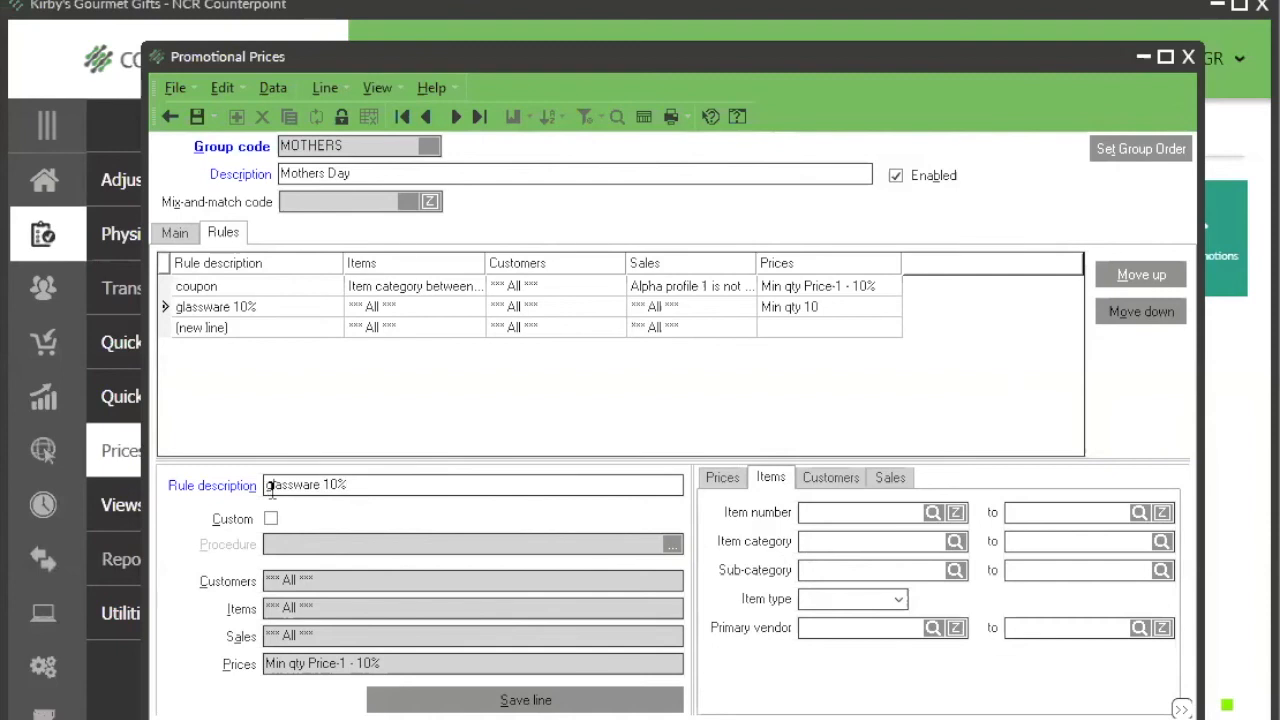
click(270, 488)
key(Delete)
text(g)
click(954, 541)
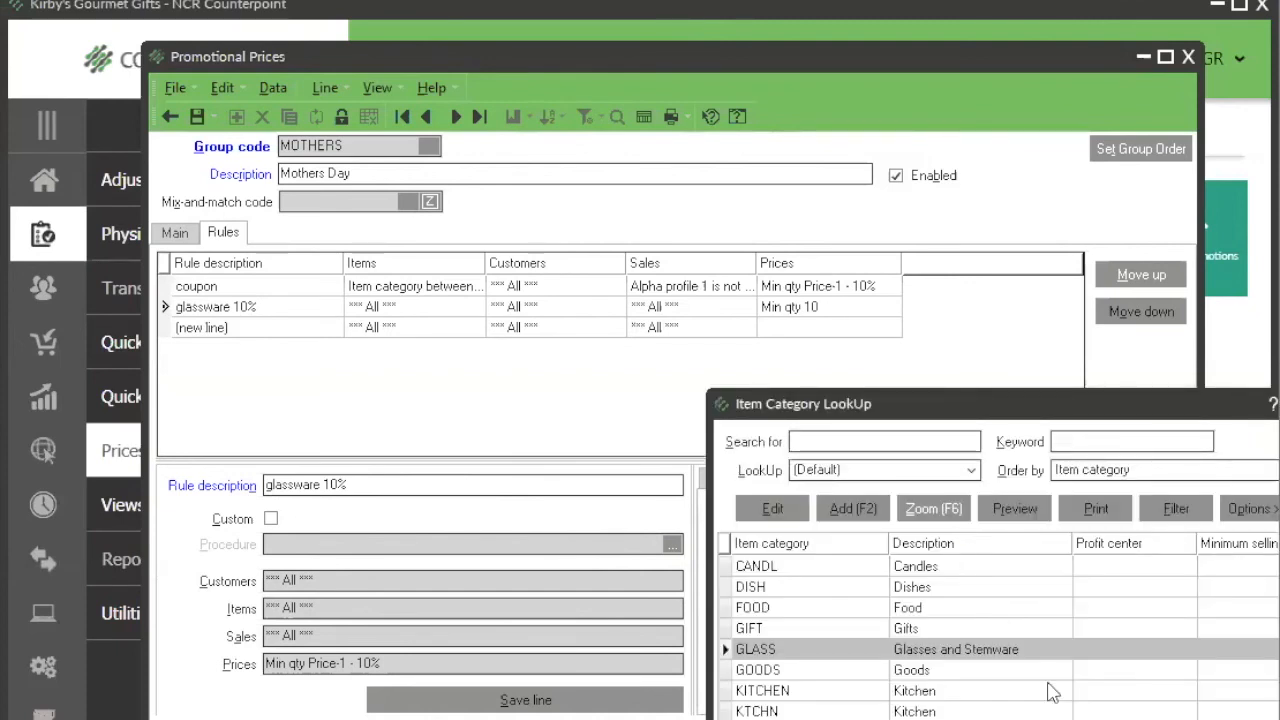
key(Return)
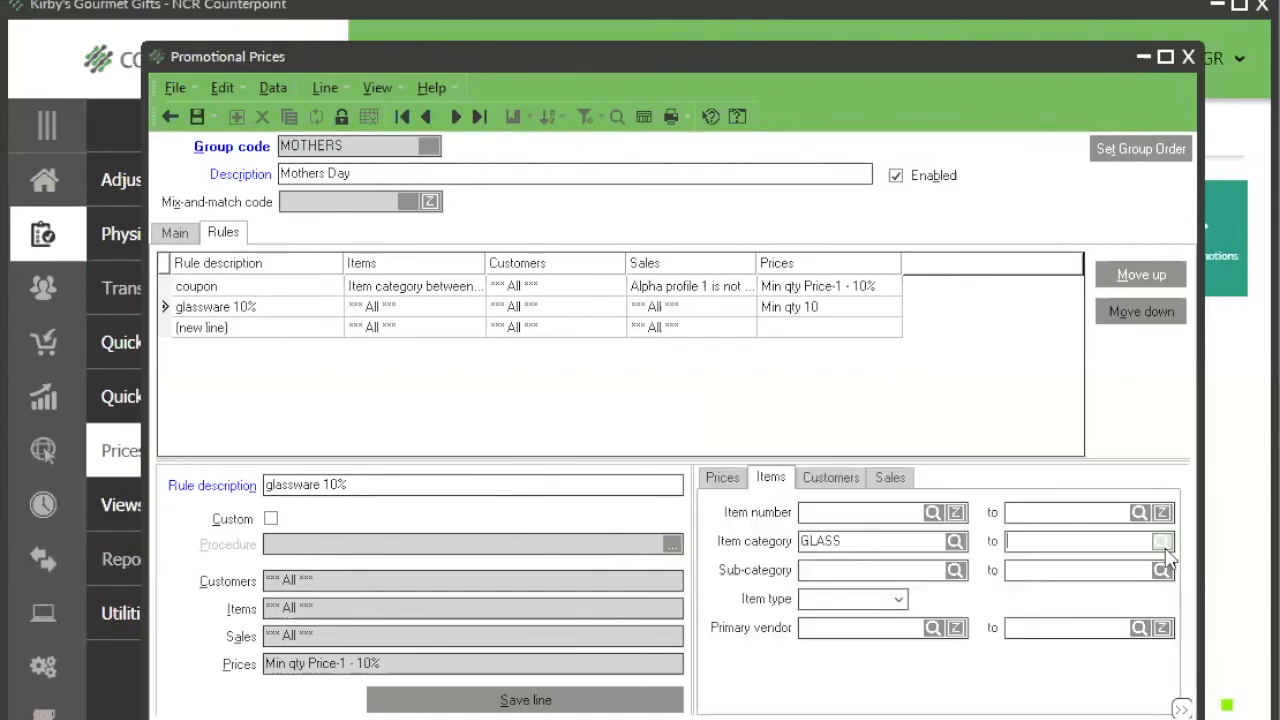
click(1162, 545)
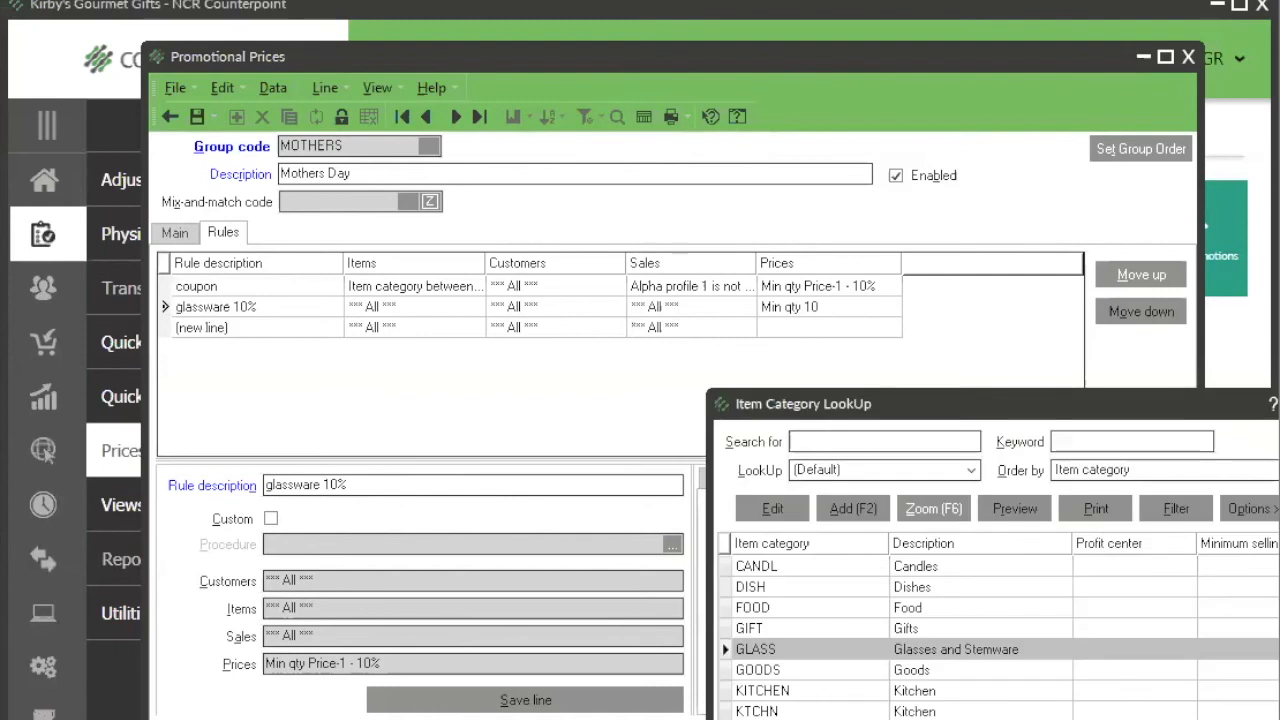
key(Return)
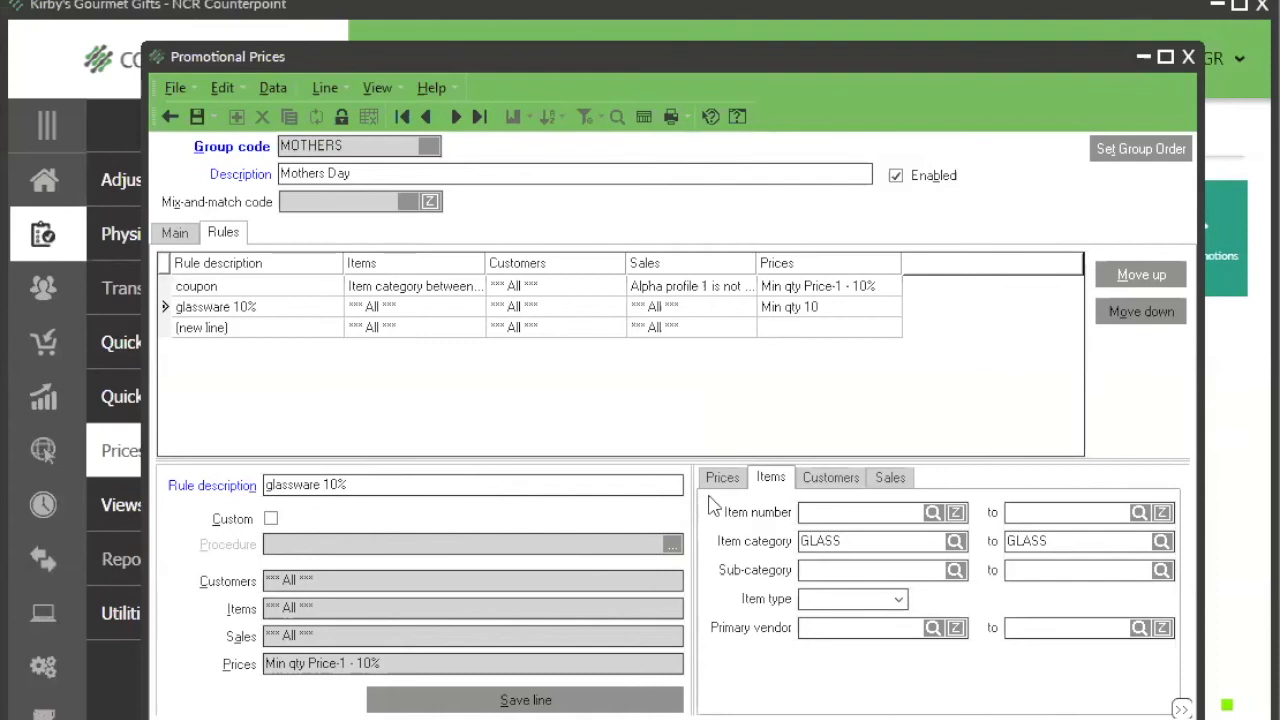
Step: Limit the glassware 10% rule to customers with a category from SPC to SPC
click(831, 479)
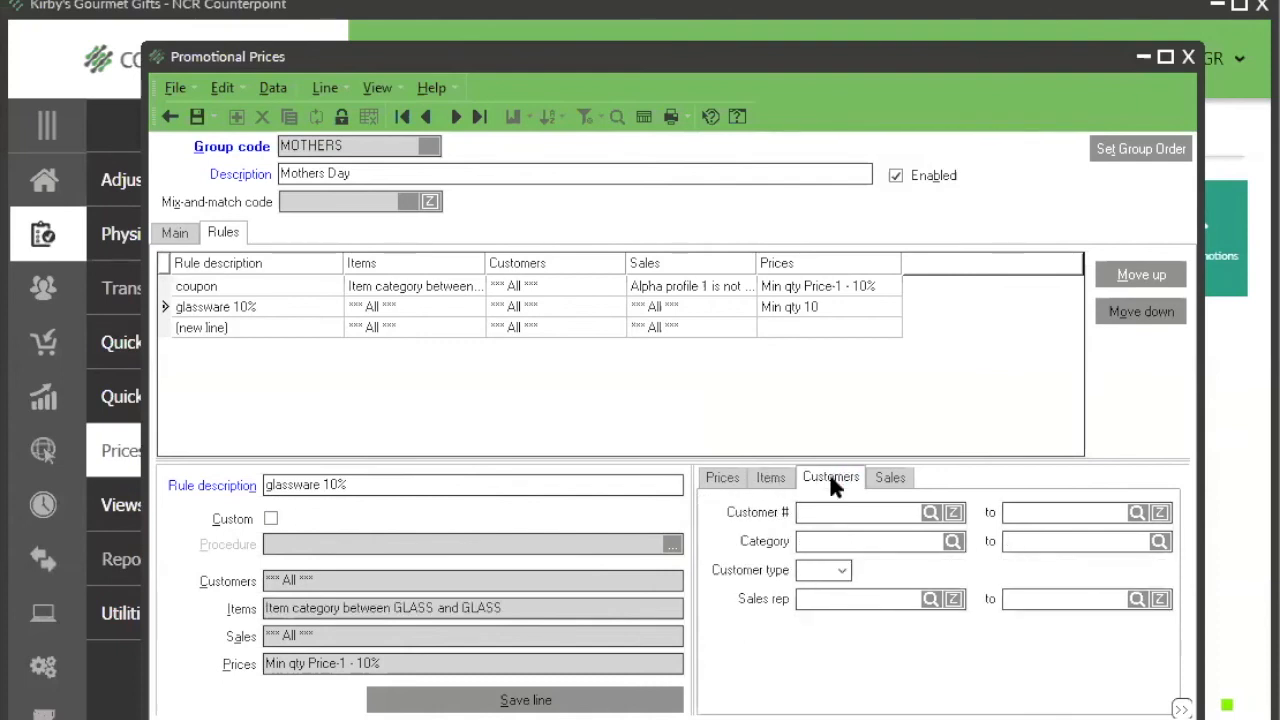
click(868, 541)
click(955, 543)
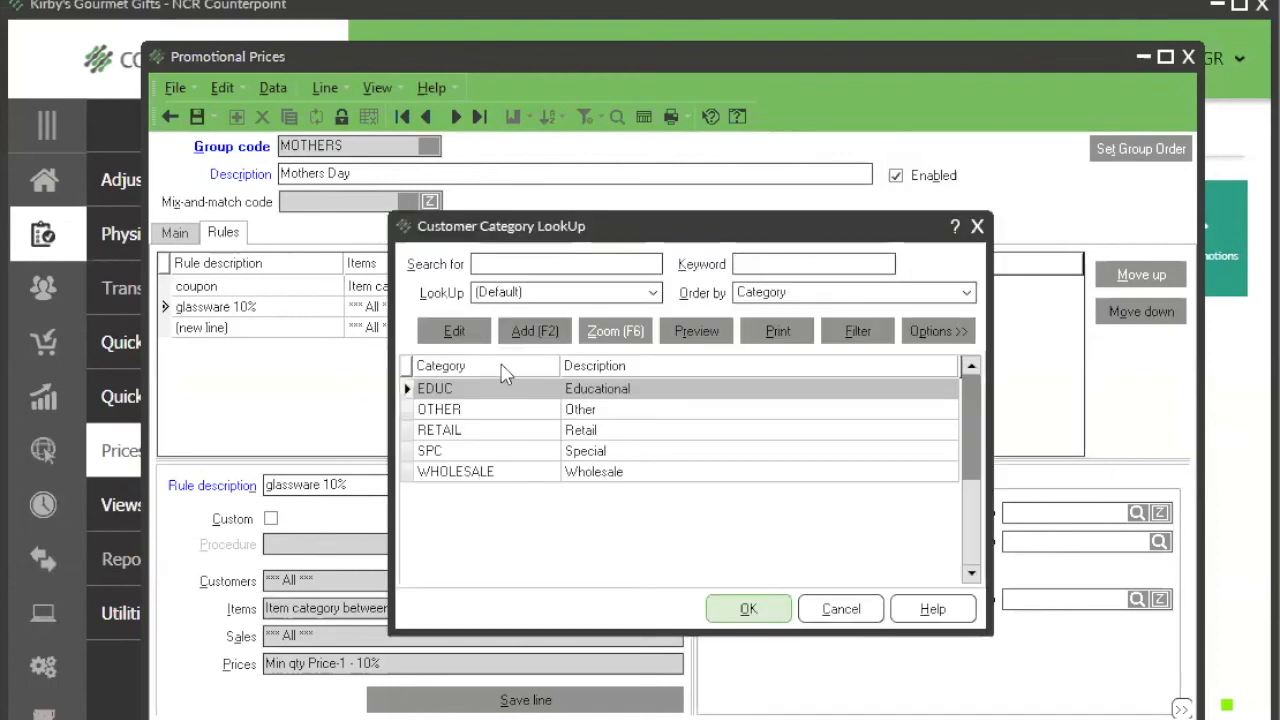
click(533, 450)
click(737, 614)
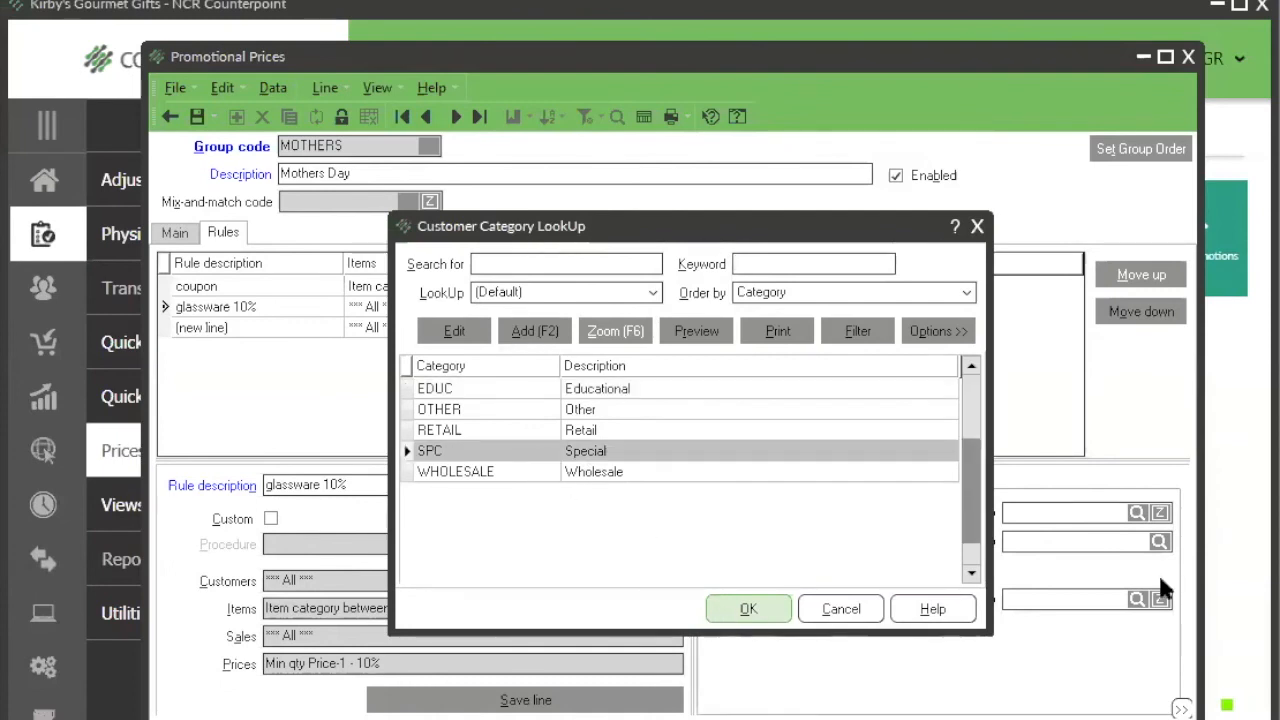
click(1159, 541)
click(740, 612)
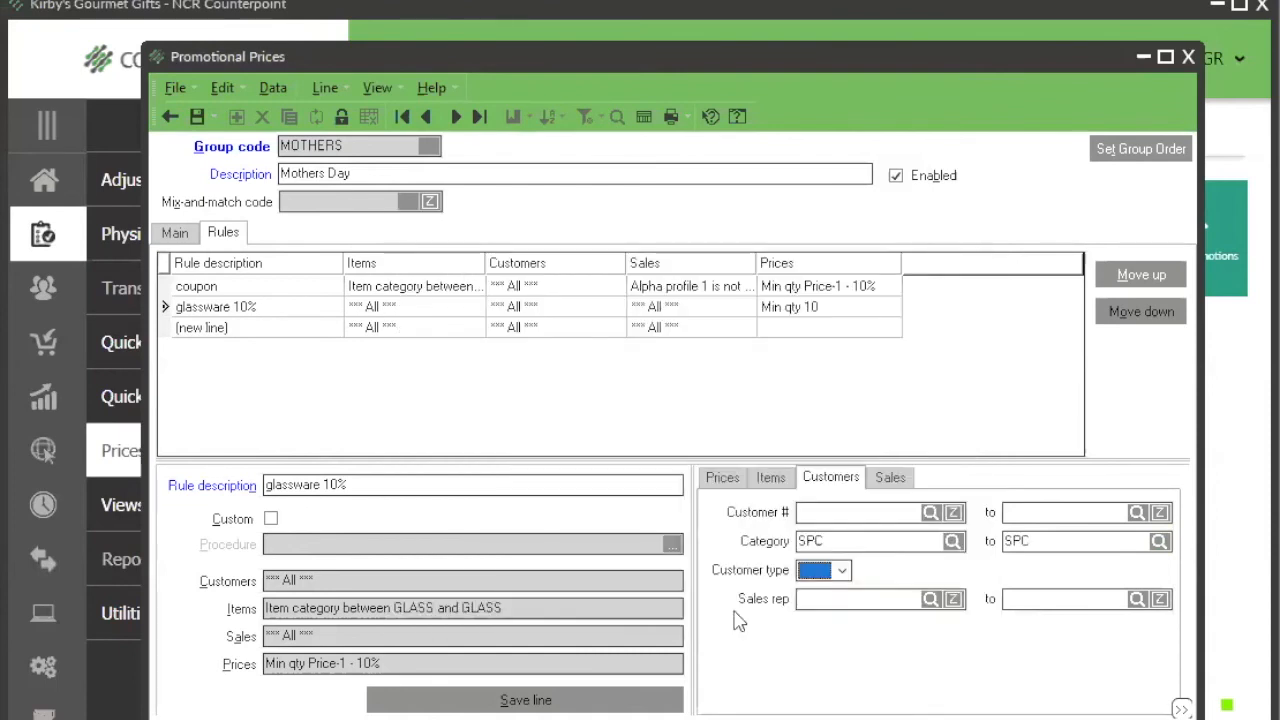
Step: Clear both ends of the glassware rule's customer category range
drag(828, 539, 789, 540)
key(BackSpace)
key(Tab)
key(BackSpace)
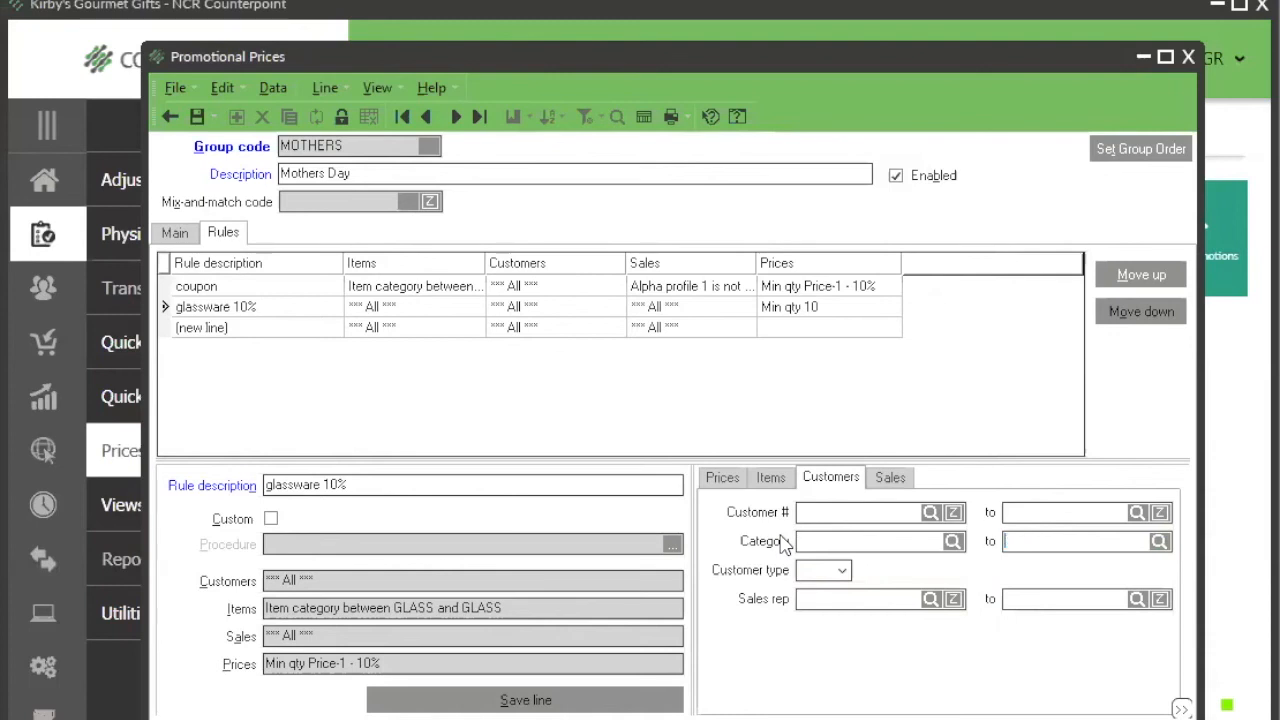
key(Tab)
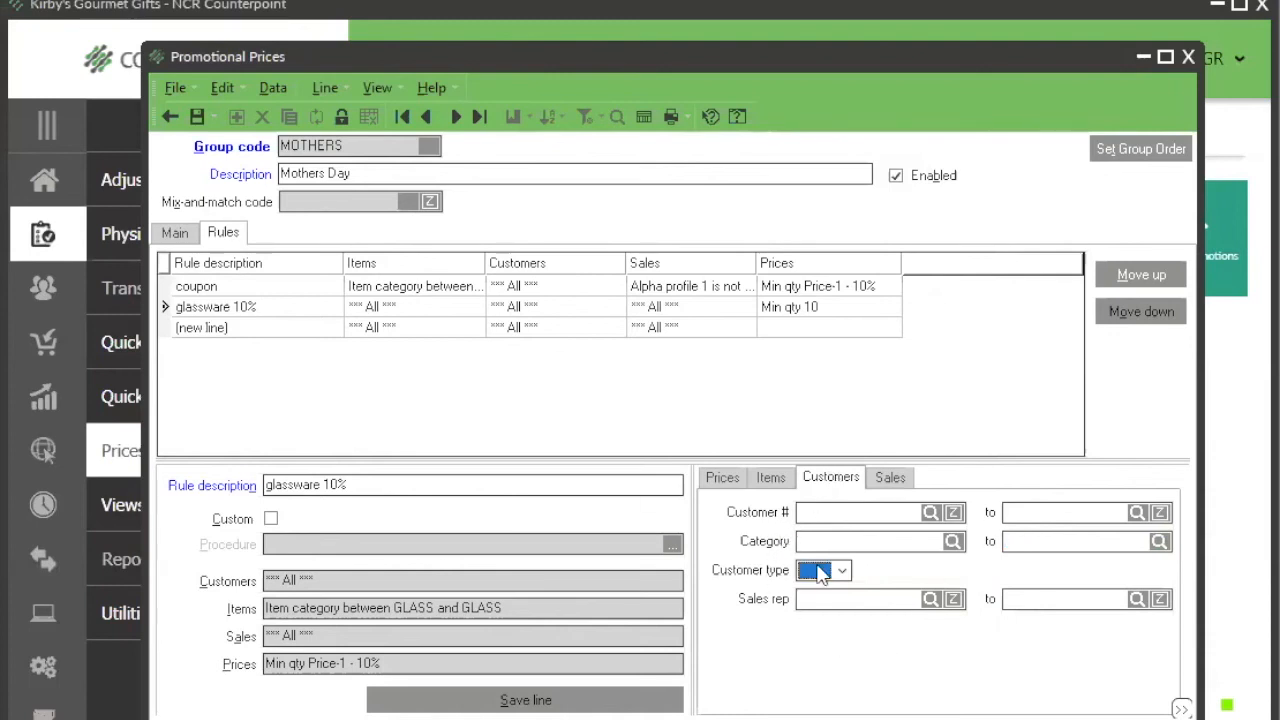
Step: Look up the stores available for the glassware rule's sales conditions and close the lookup without choosing one
click(890, 478)
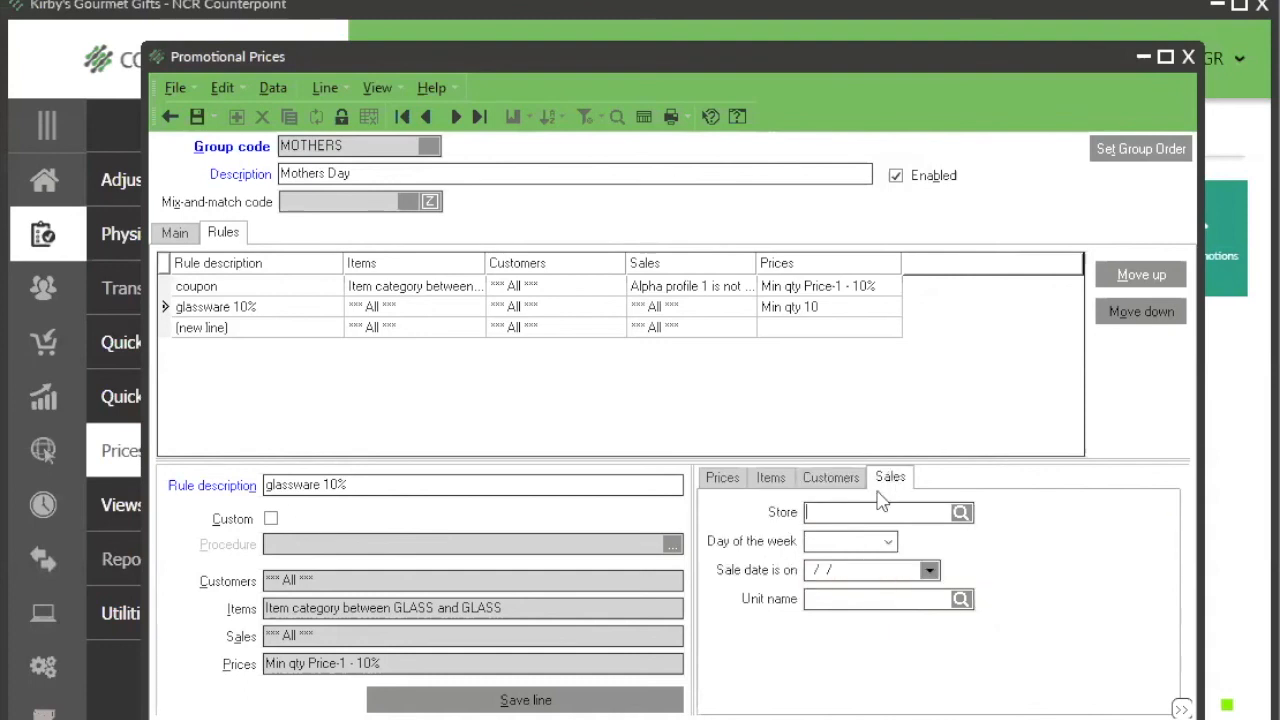
click(960, 512)
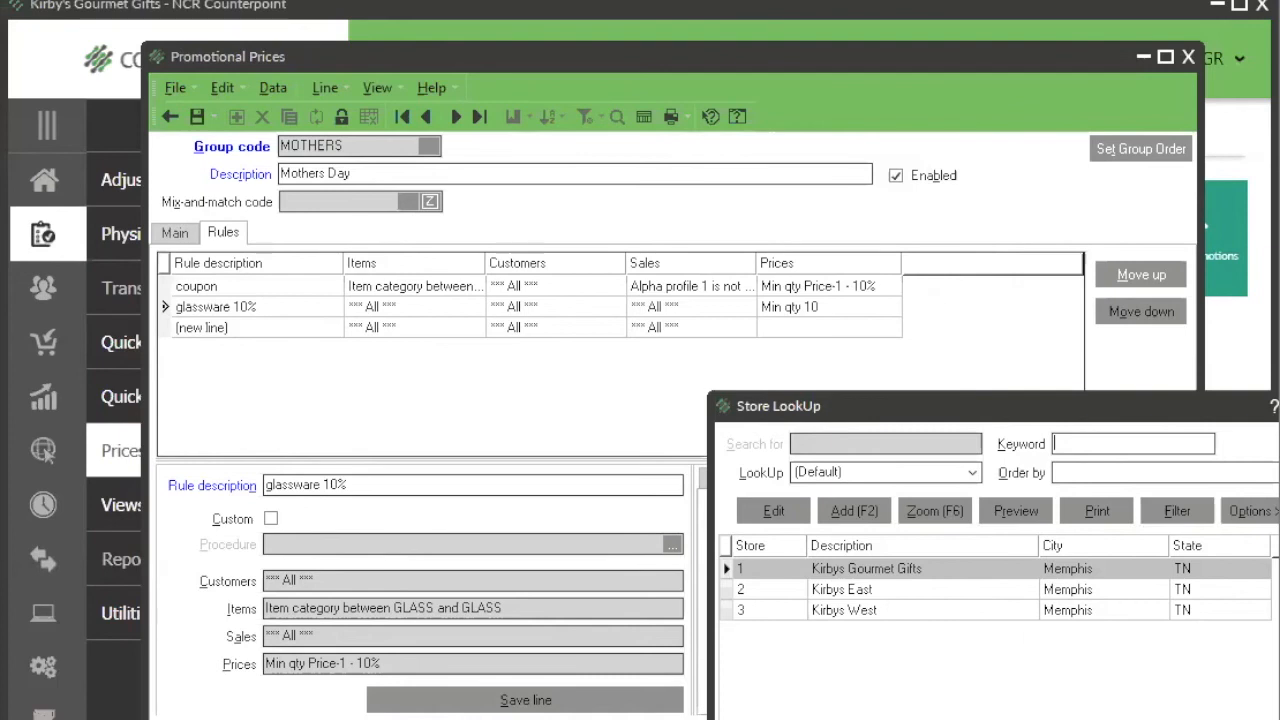
key(Escape)
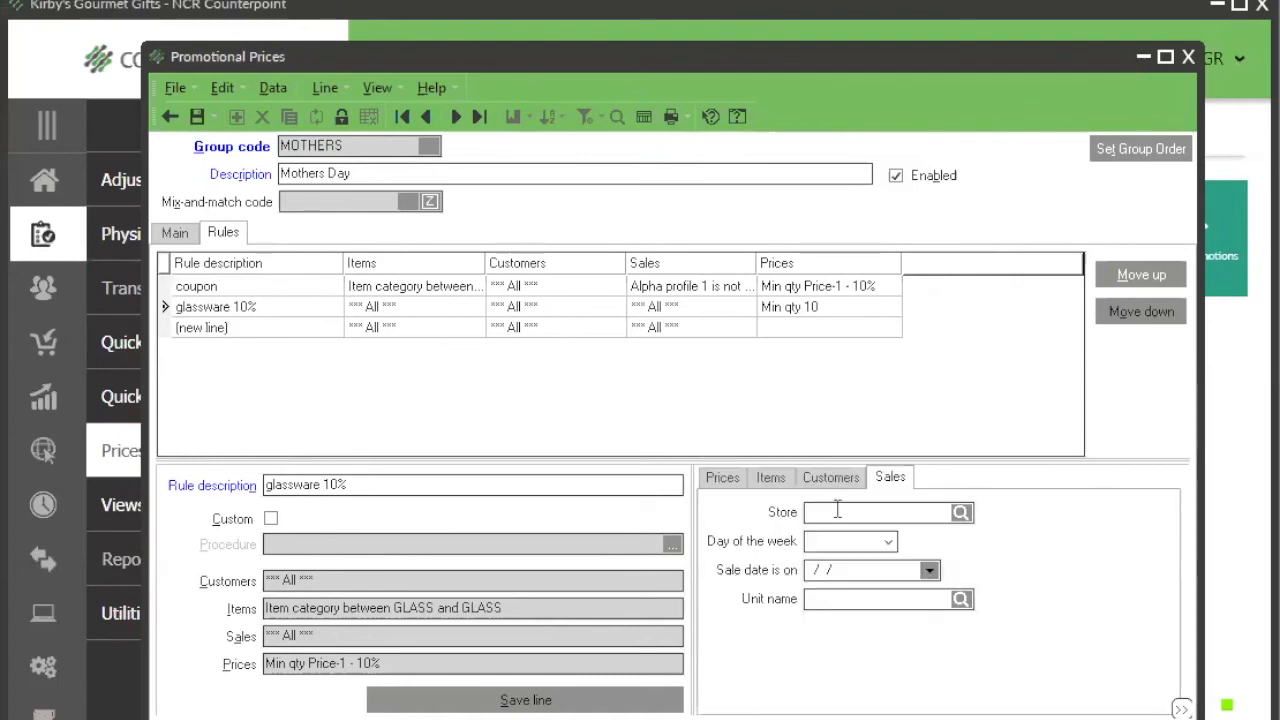
Step: Try Tuesday and then Wednesday as the glassware rule's day of the week and refresh its sales condition summary
click(887, 543)
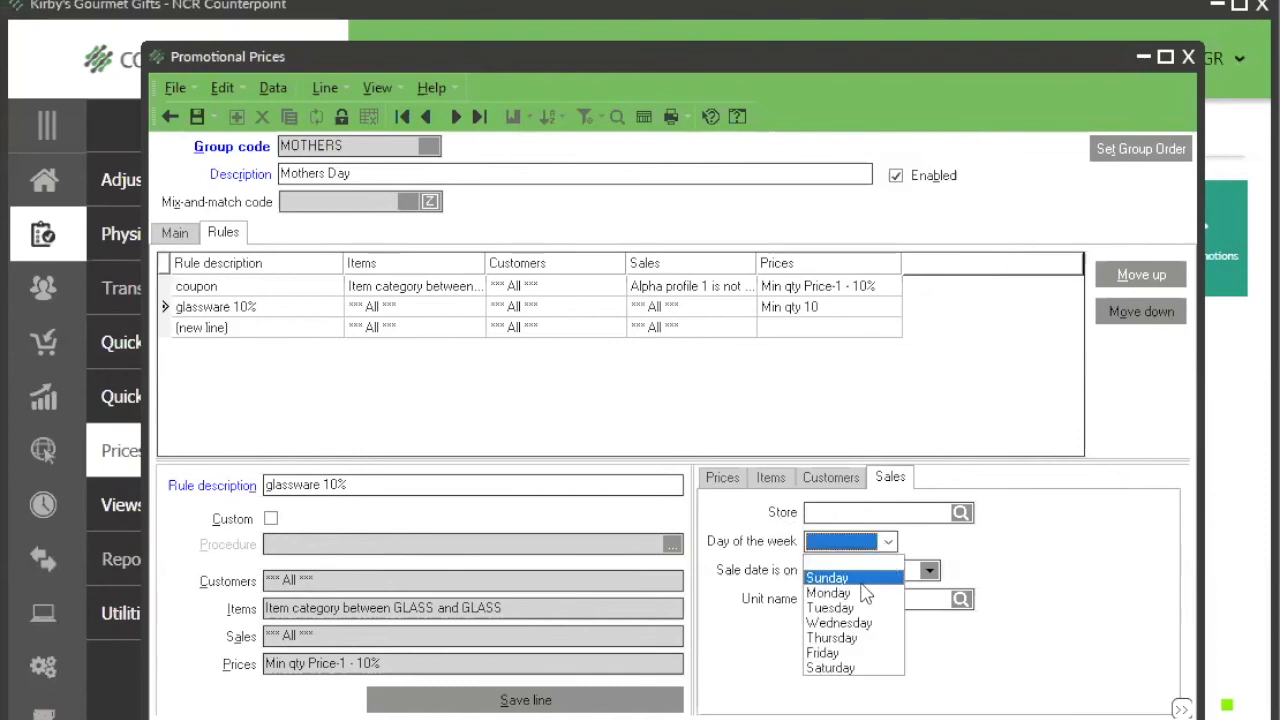
click(855, 609)
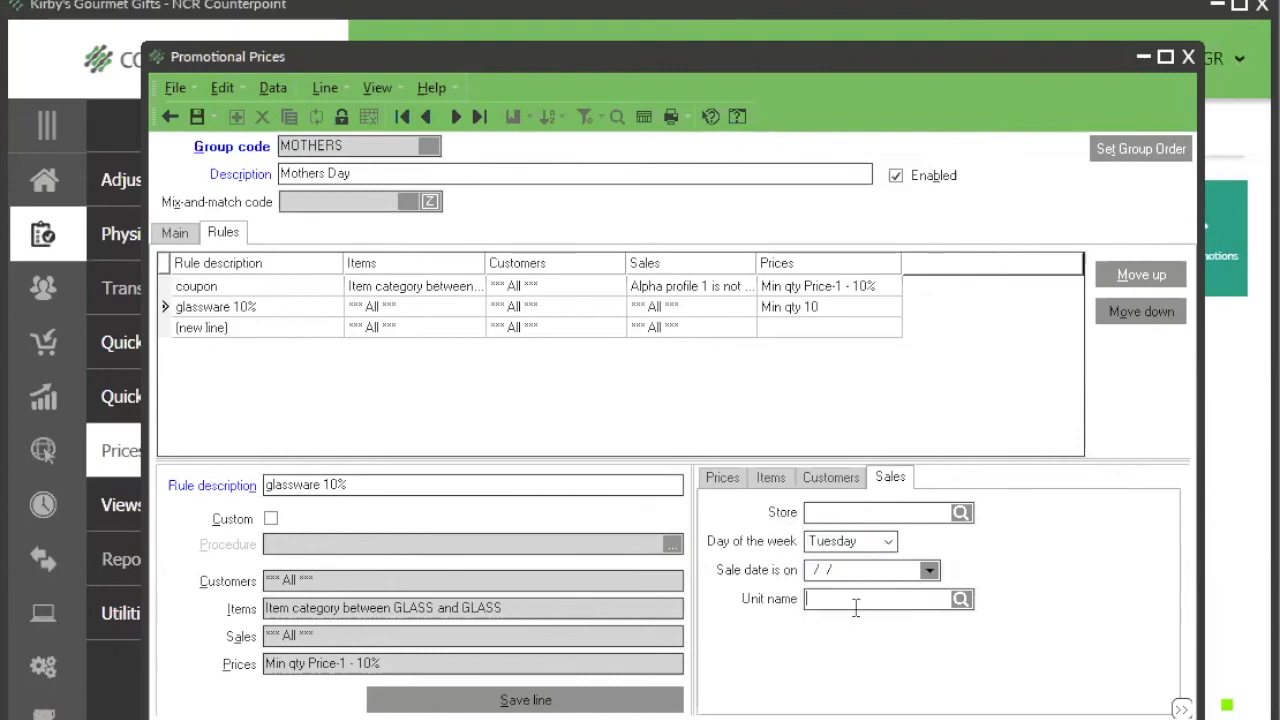
click(886, 543)
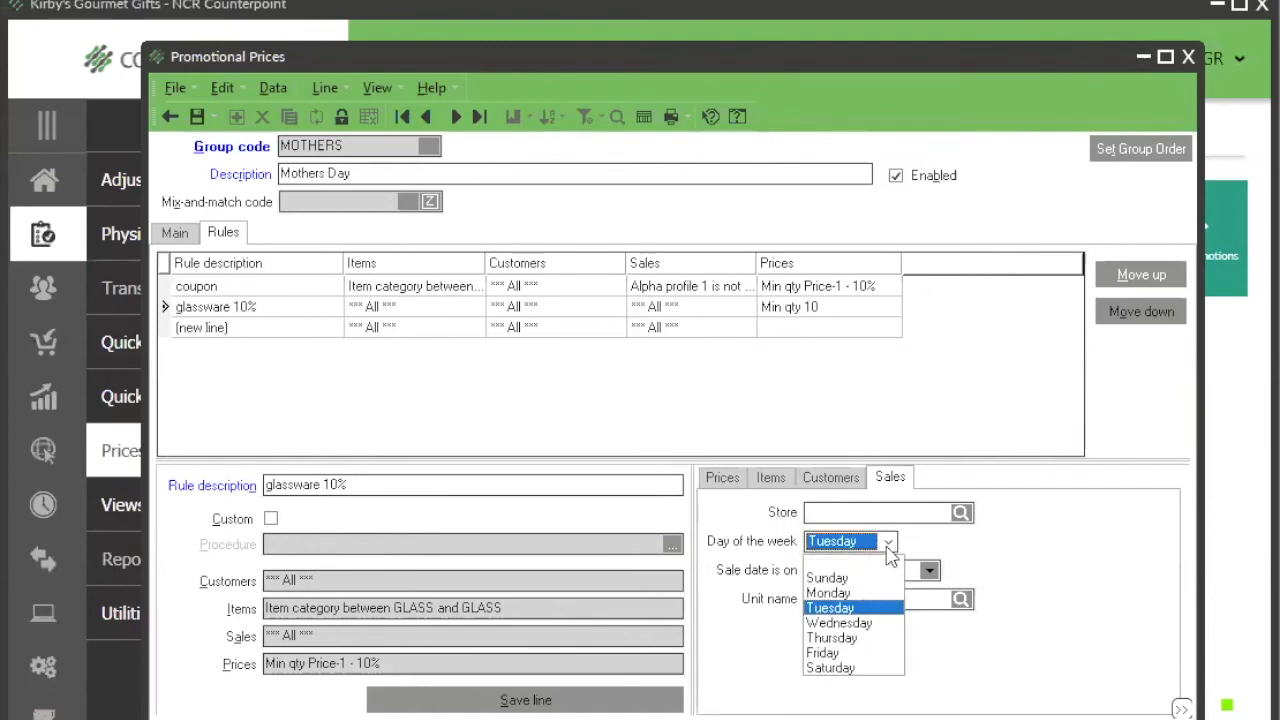
click(842, 623)
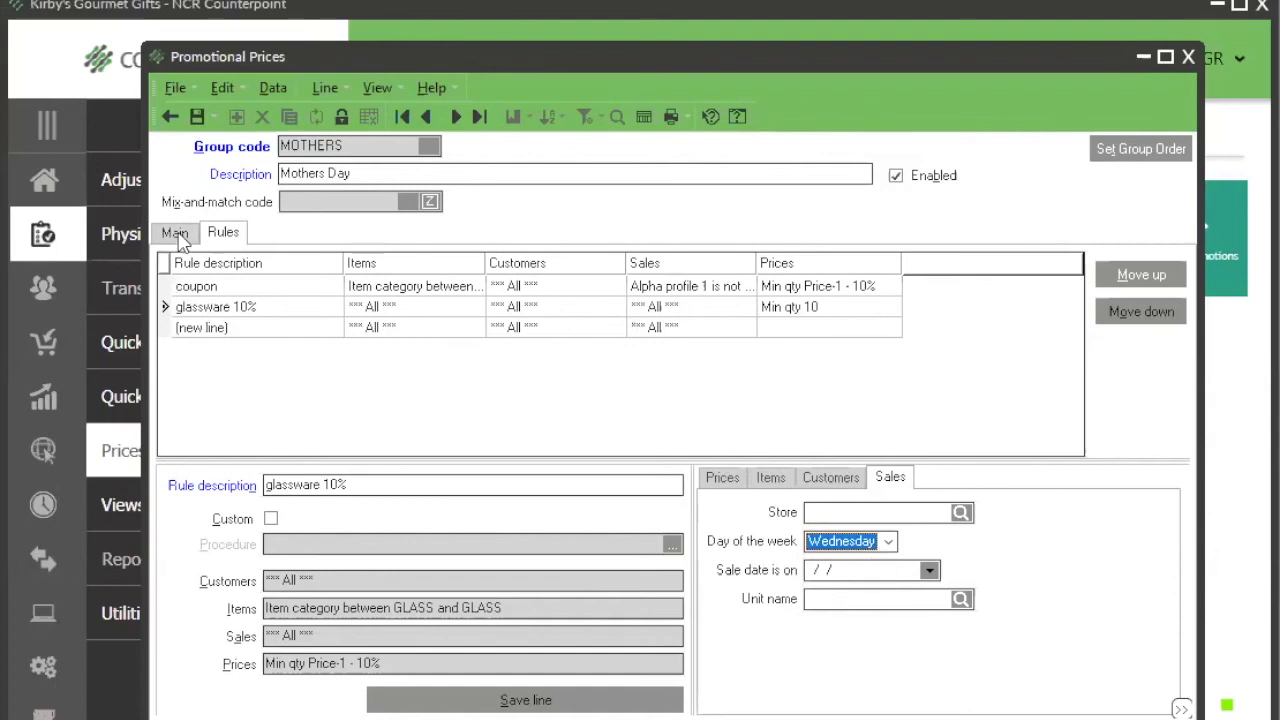
click(178, 234)
click(220, 236)
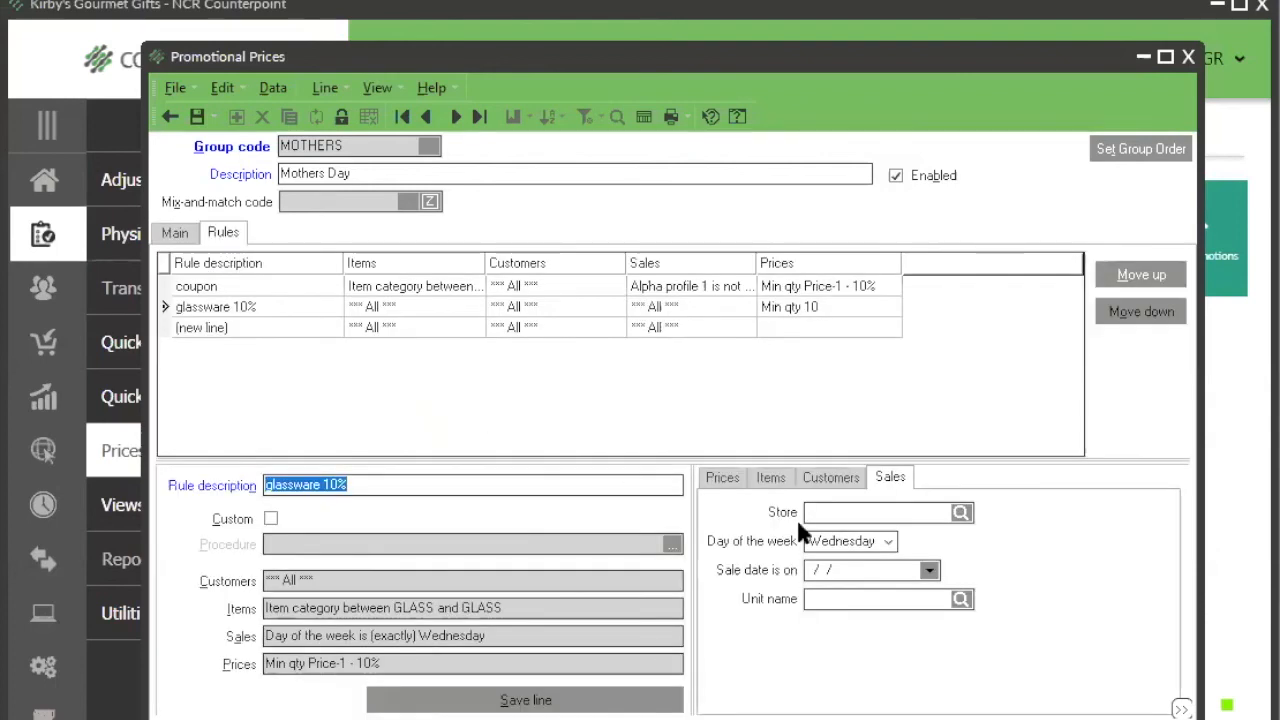
Step: Compare the glassware rule's sale date condition with the promotion's begin and end dates, and return to the rules
click(866, 569)
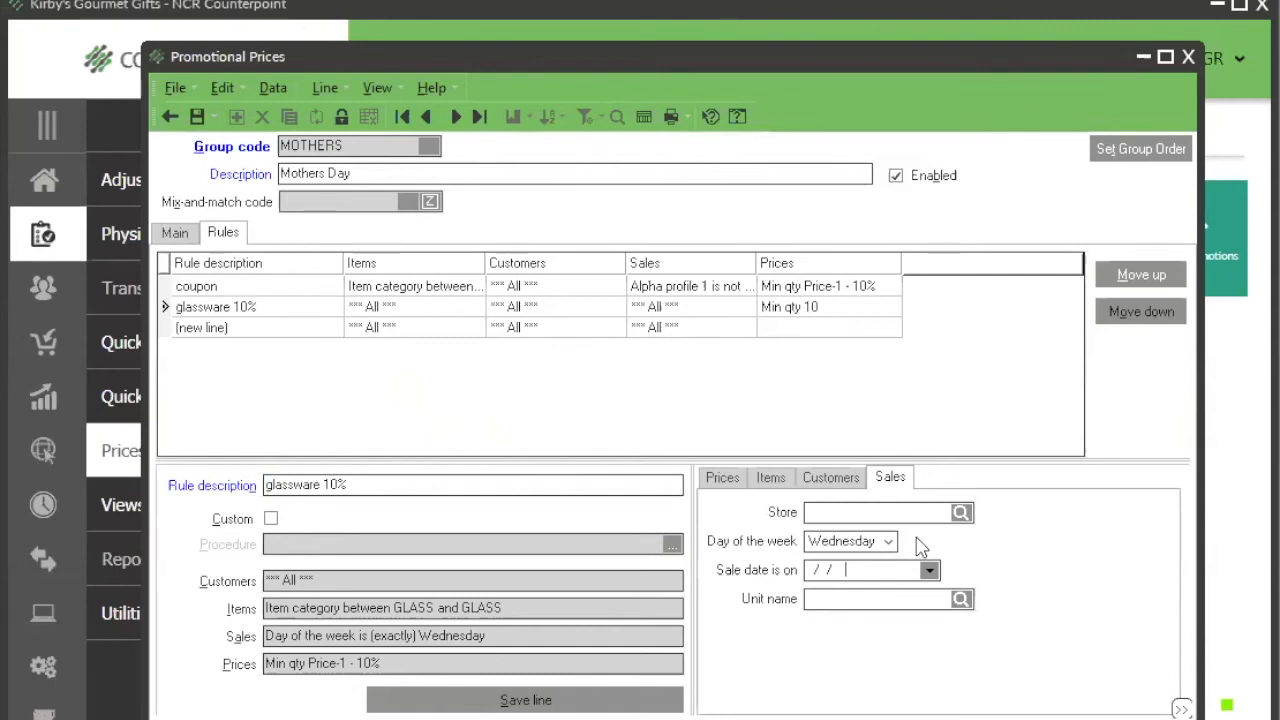
click(175, 233)
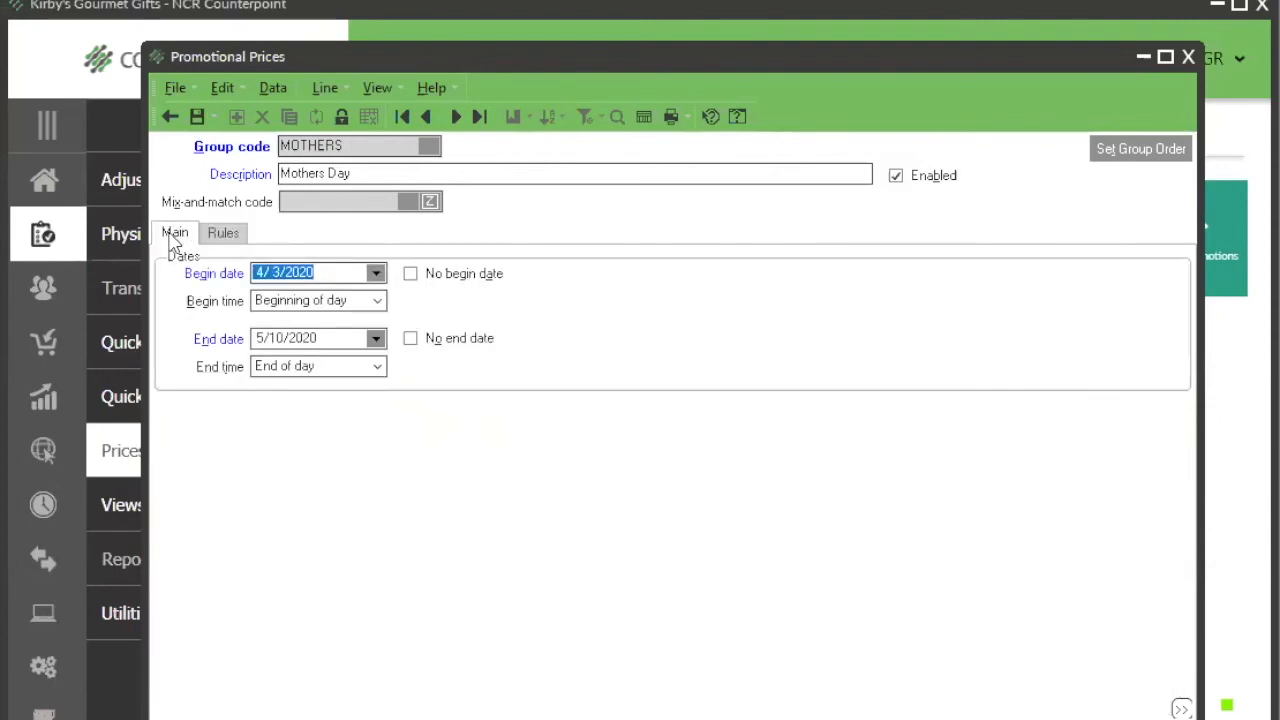
click(225, 234)
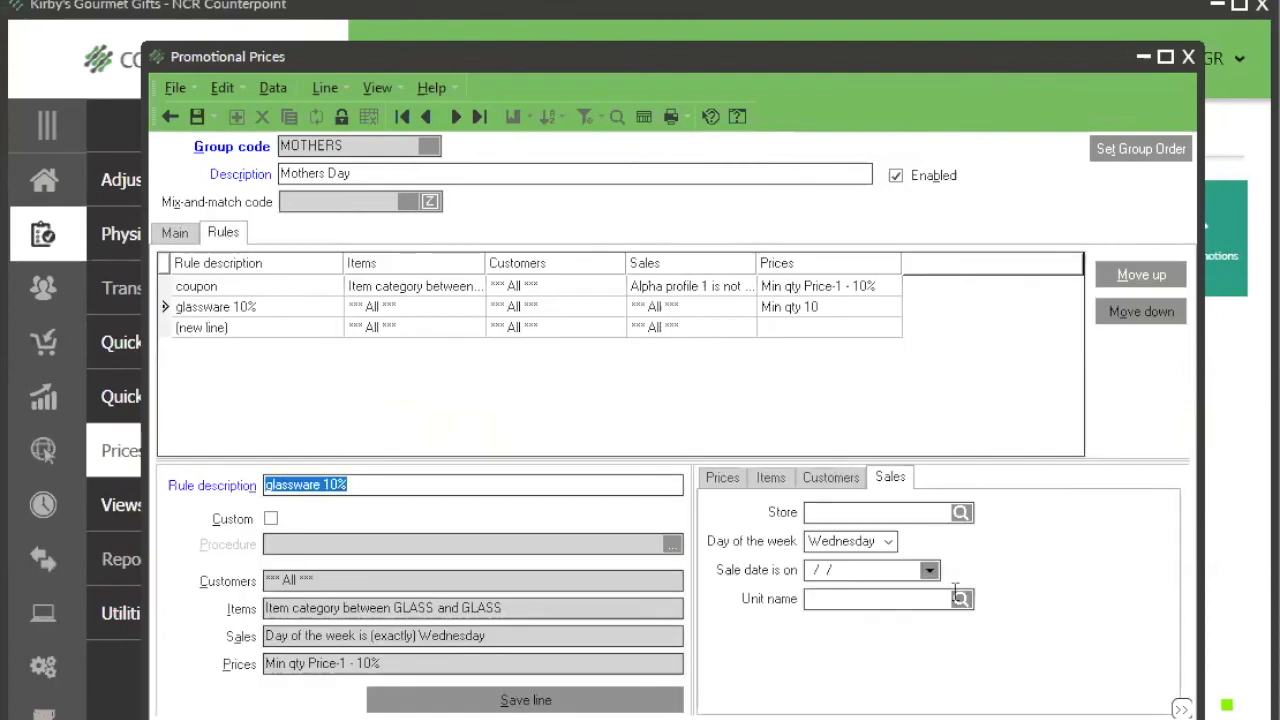
Step: Clear the glassware rule's day of the week and save the rule line
click(888, 541)
click(890, 559)
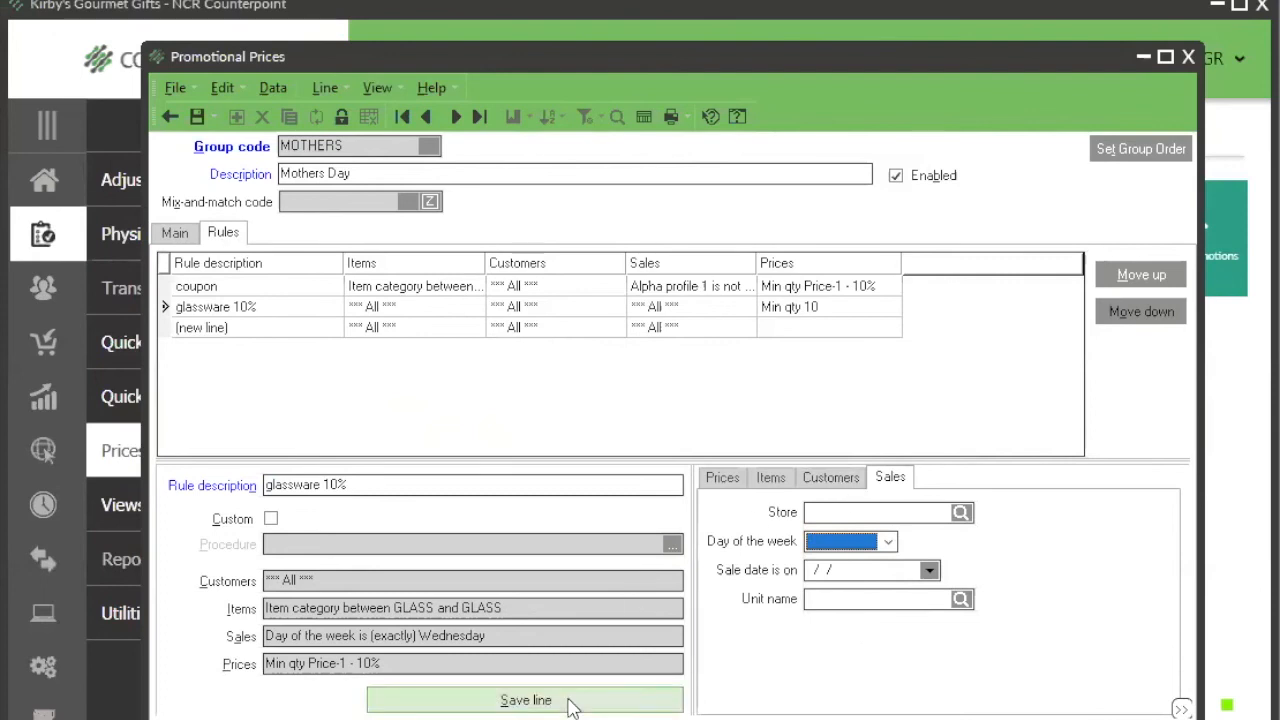
click(570, 699)
Step: Widen the Items column of the rules list and compare the item conditions of the coupon and glassware rules
drag(486, 263, 636, 260)
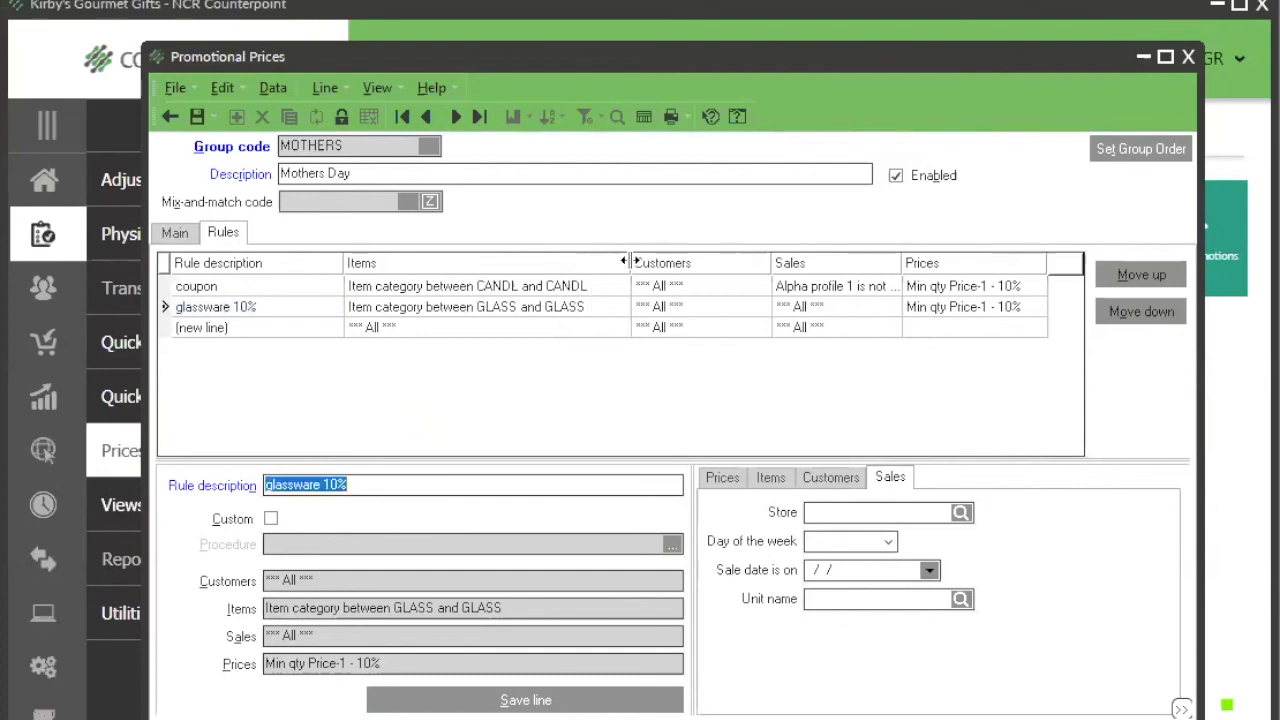
click(578, 284)
click(577, 318)
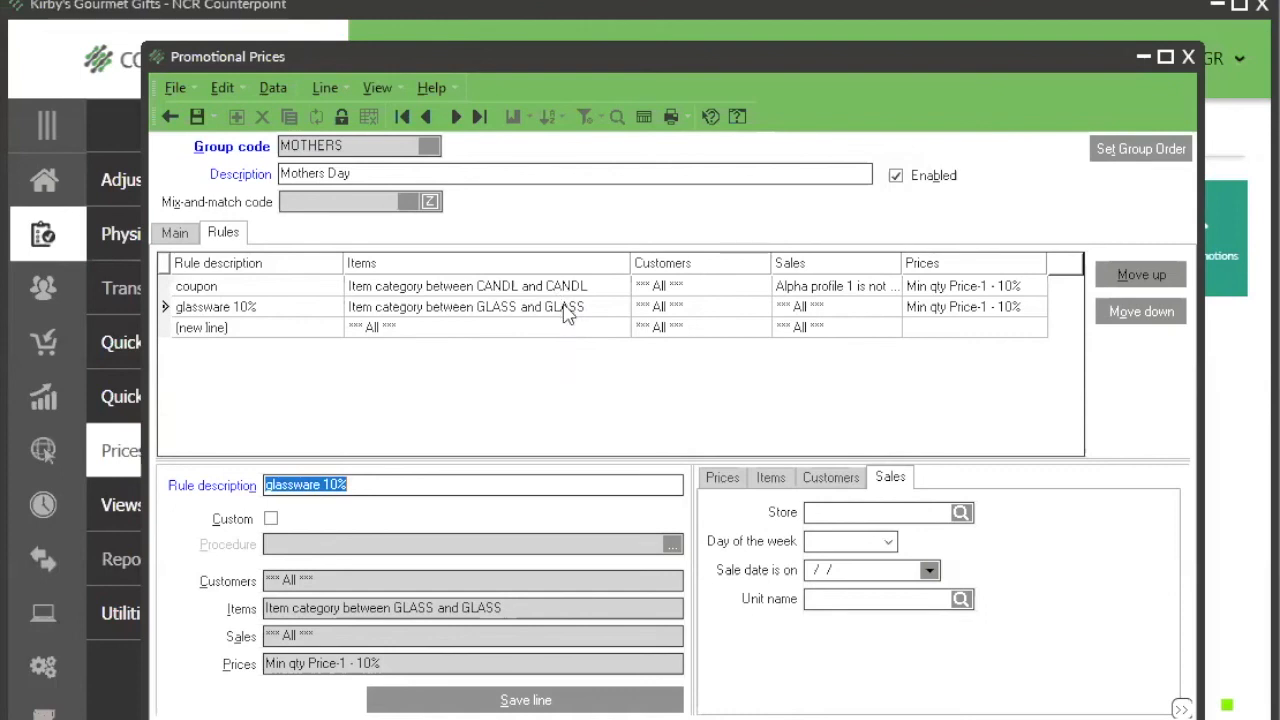
Step: Set the coupon rule's discount percent off Price-1 to 15
click(569, 294)
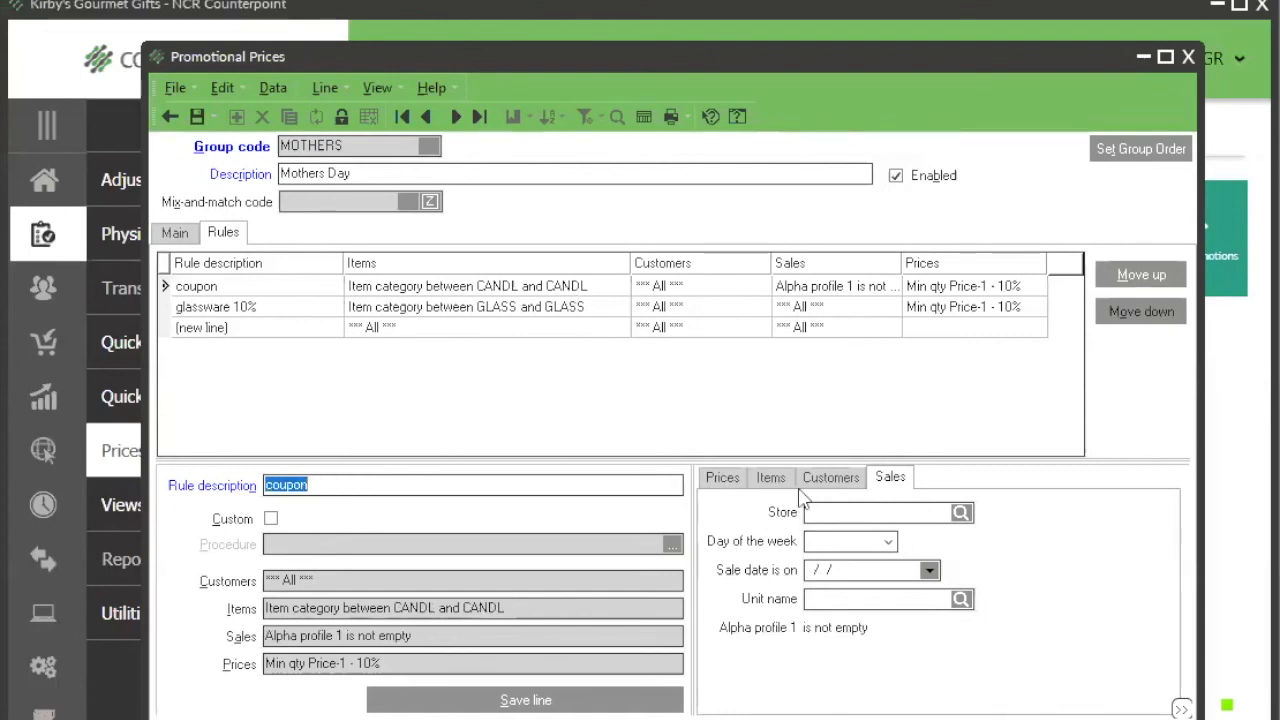
click(733, 478)
click(1090, 586)
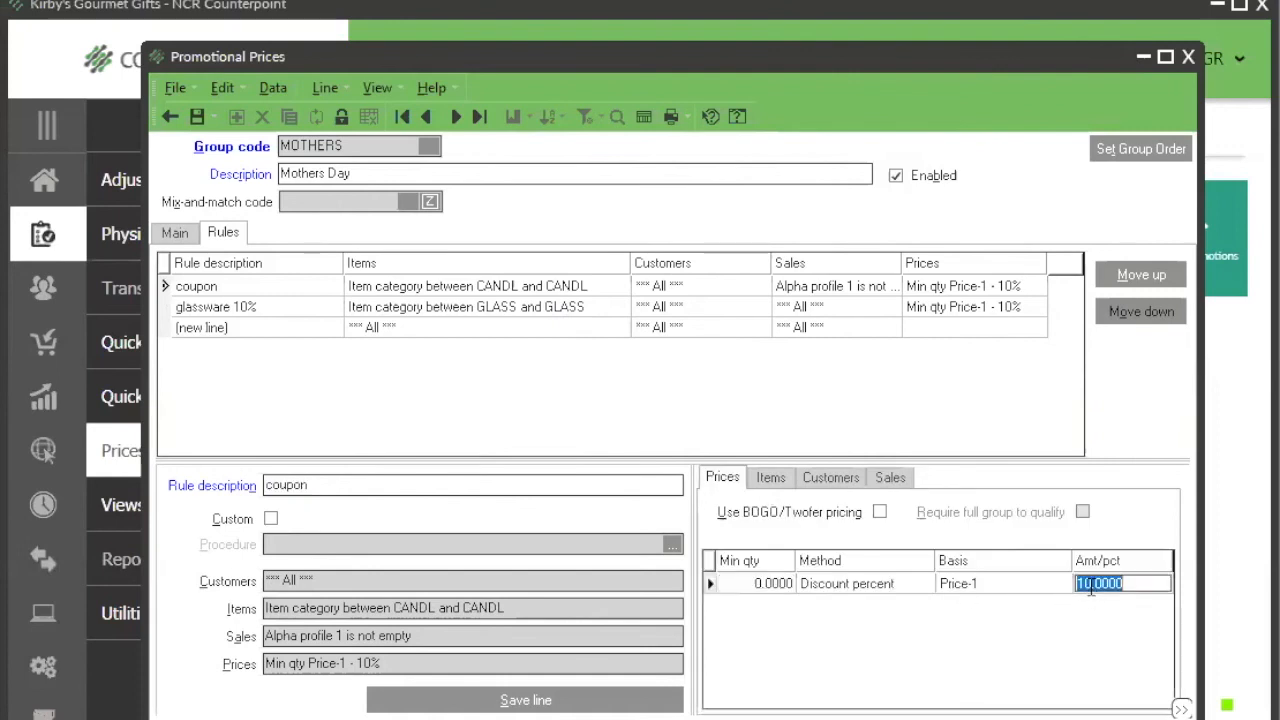
text(15)
key(Tab)
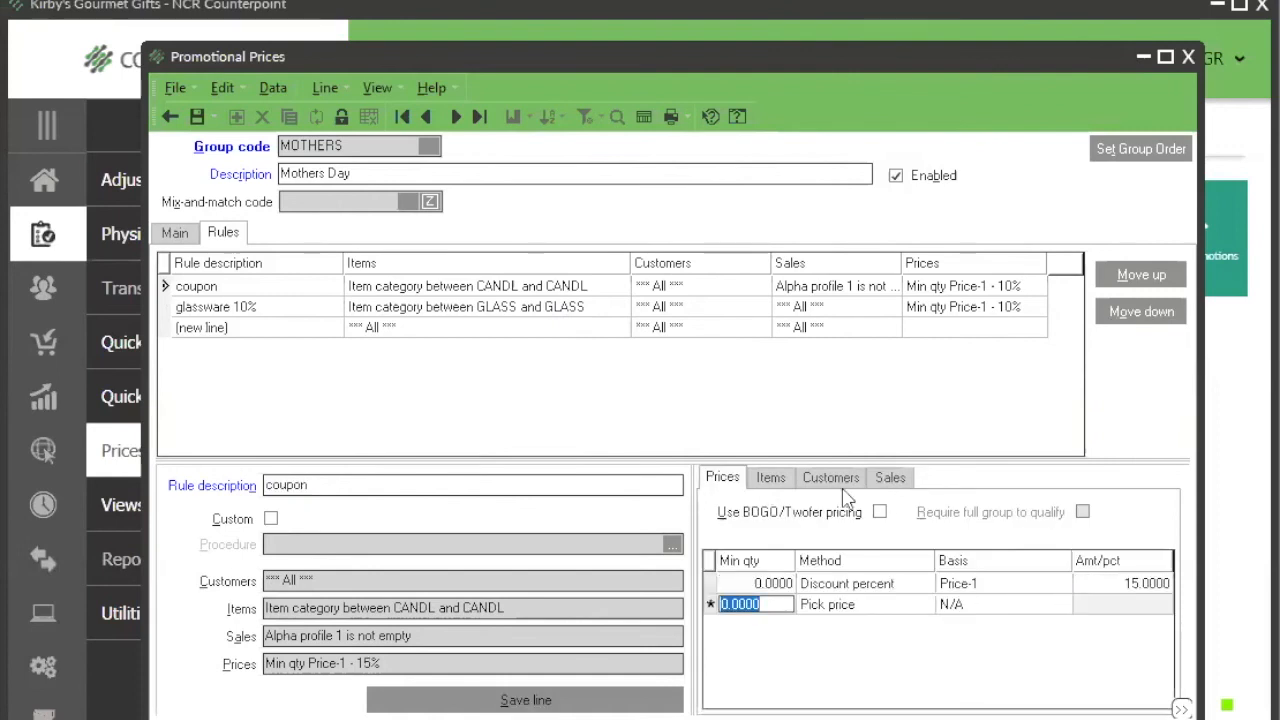
Step: Change the coupon rule's item category range to GLASS through GLASS and save the rule line
click(772, 480)
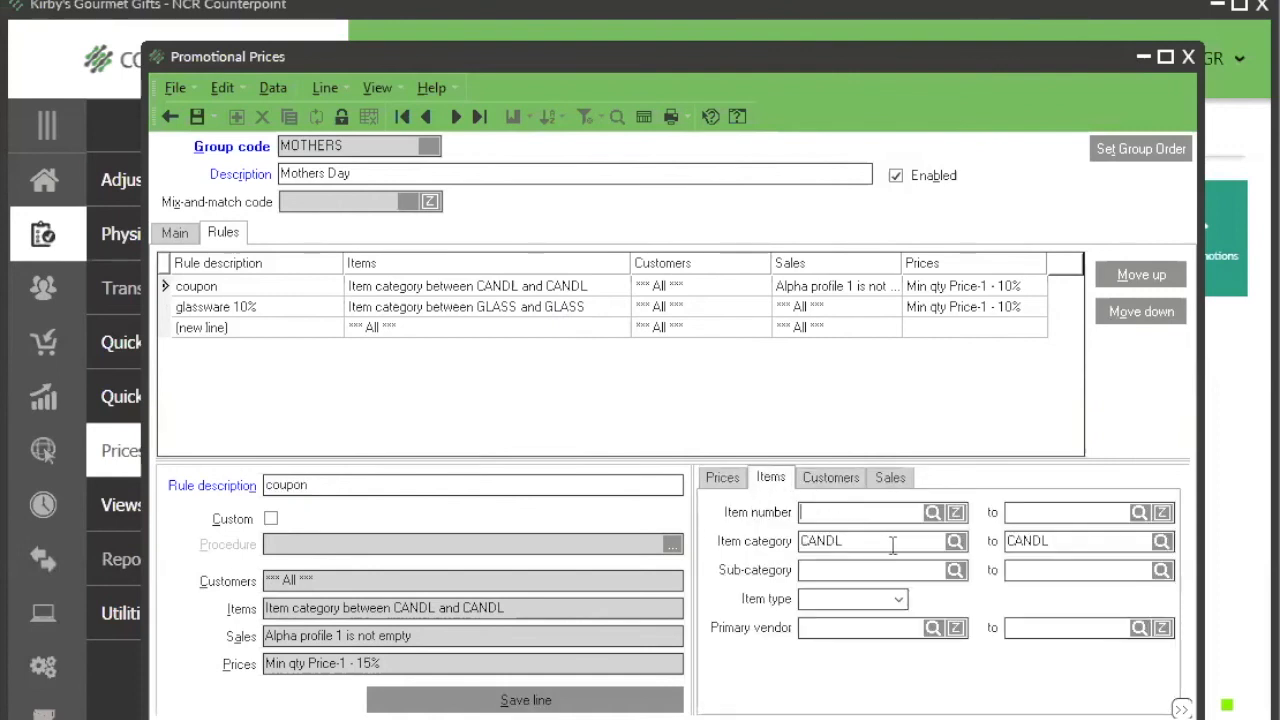
click(955, 541)
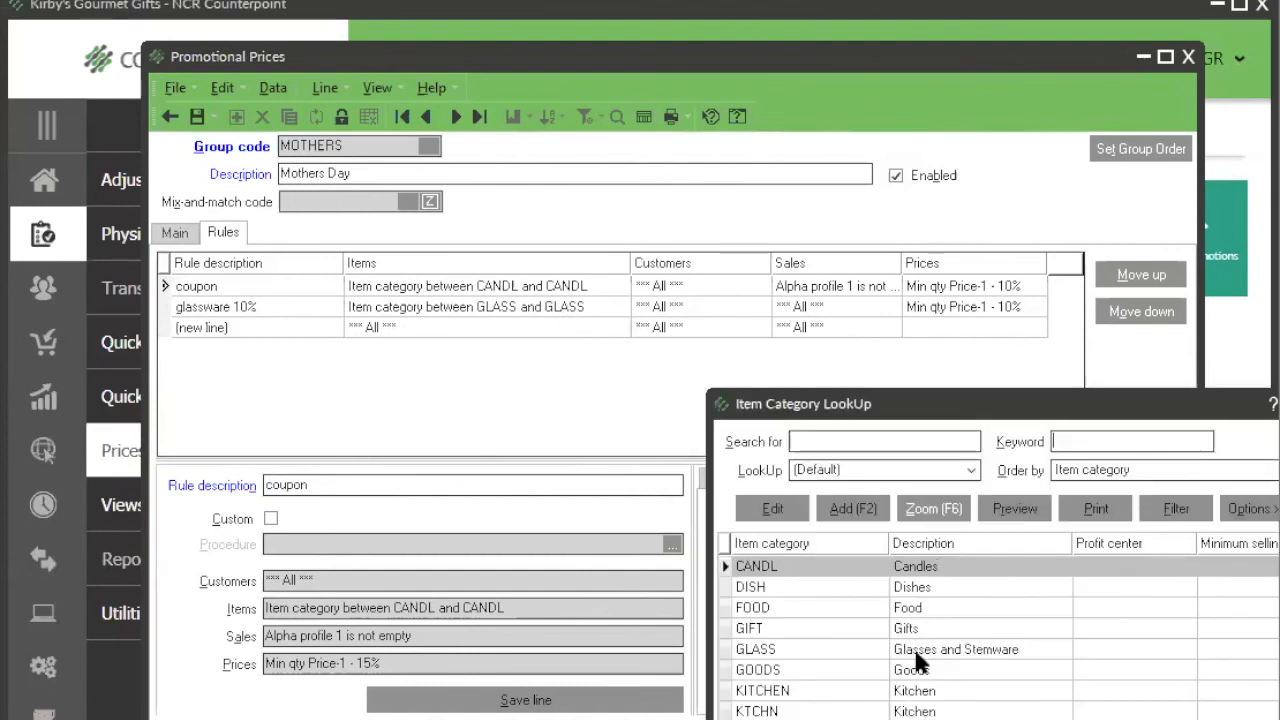
click(915, 652)
key(Return)
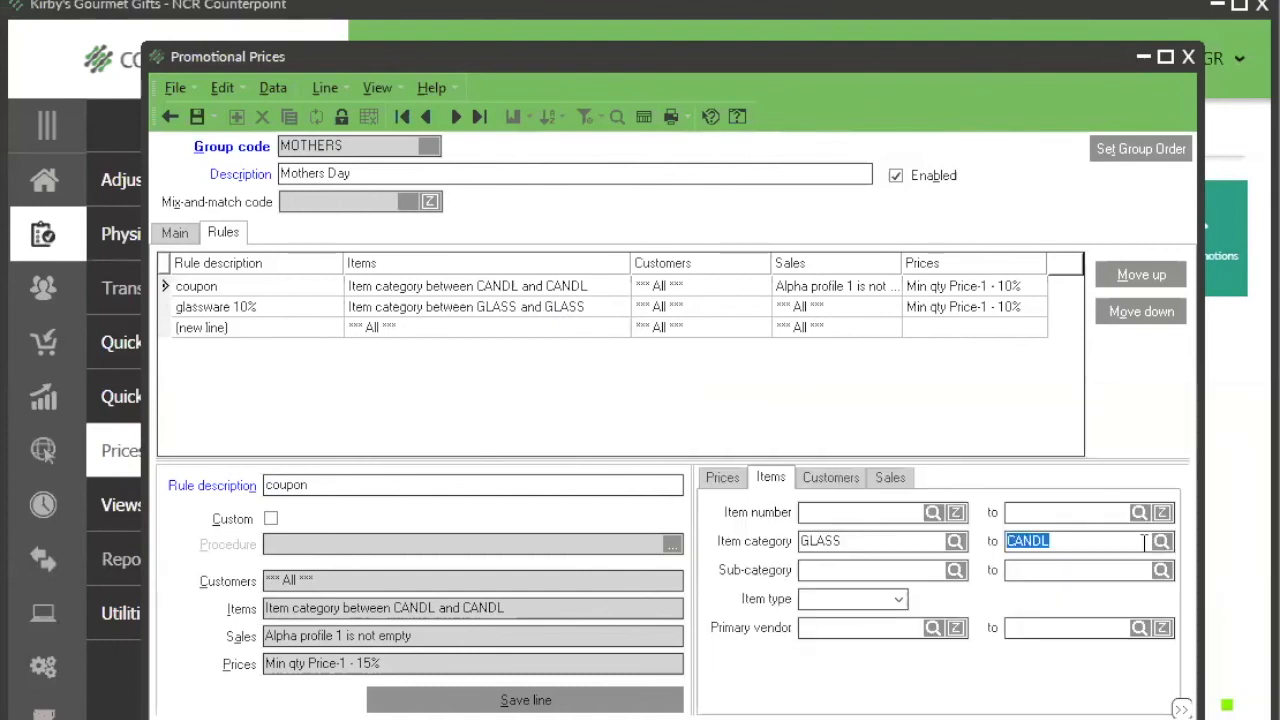
click(1164, 536)
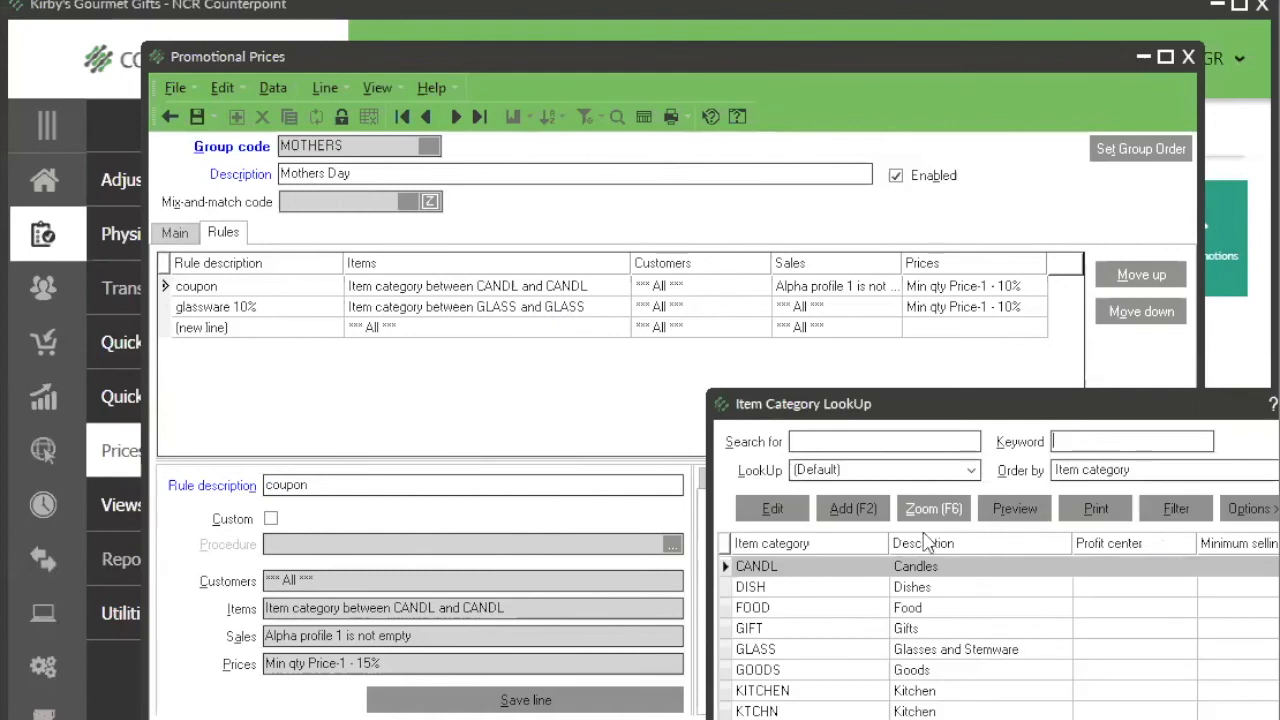
click(888, 650)
key(Return)
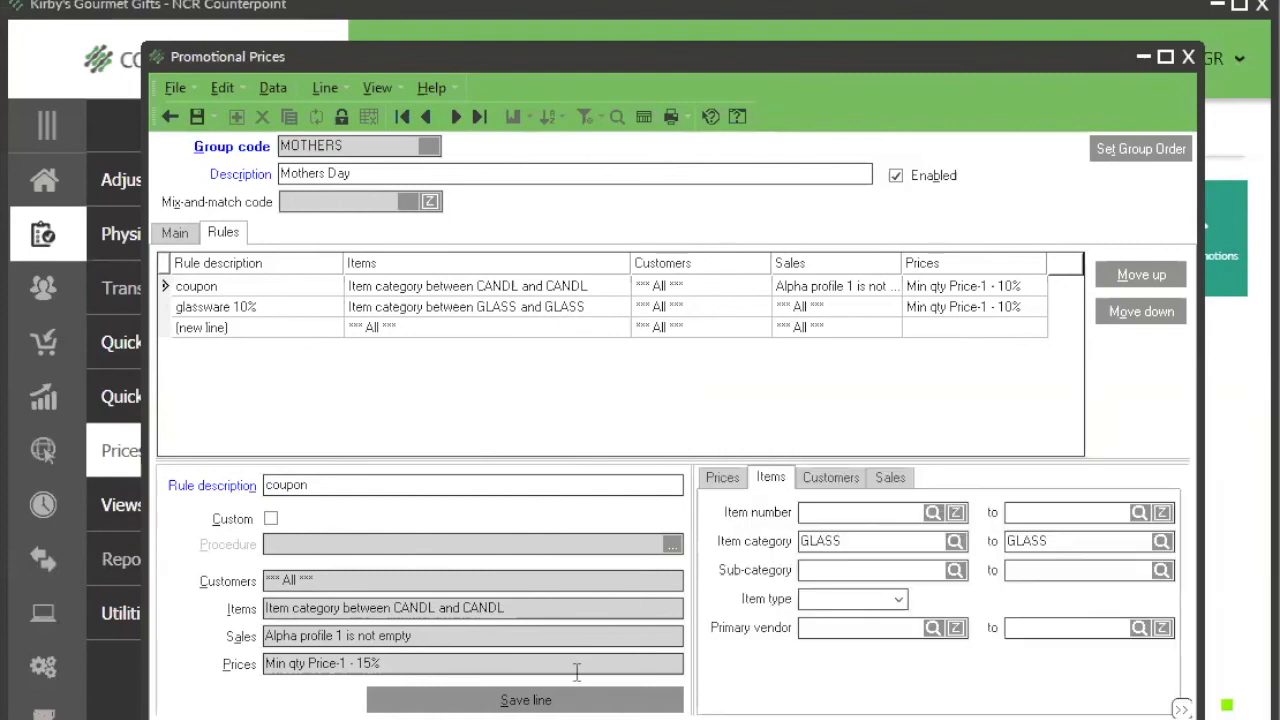
click(571, 700)
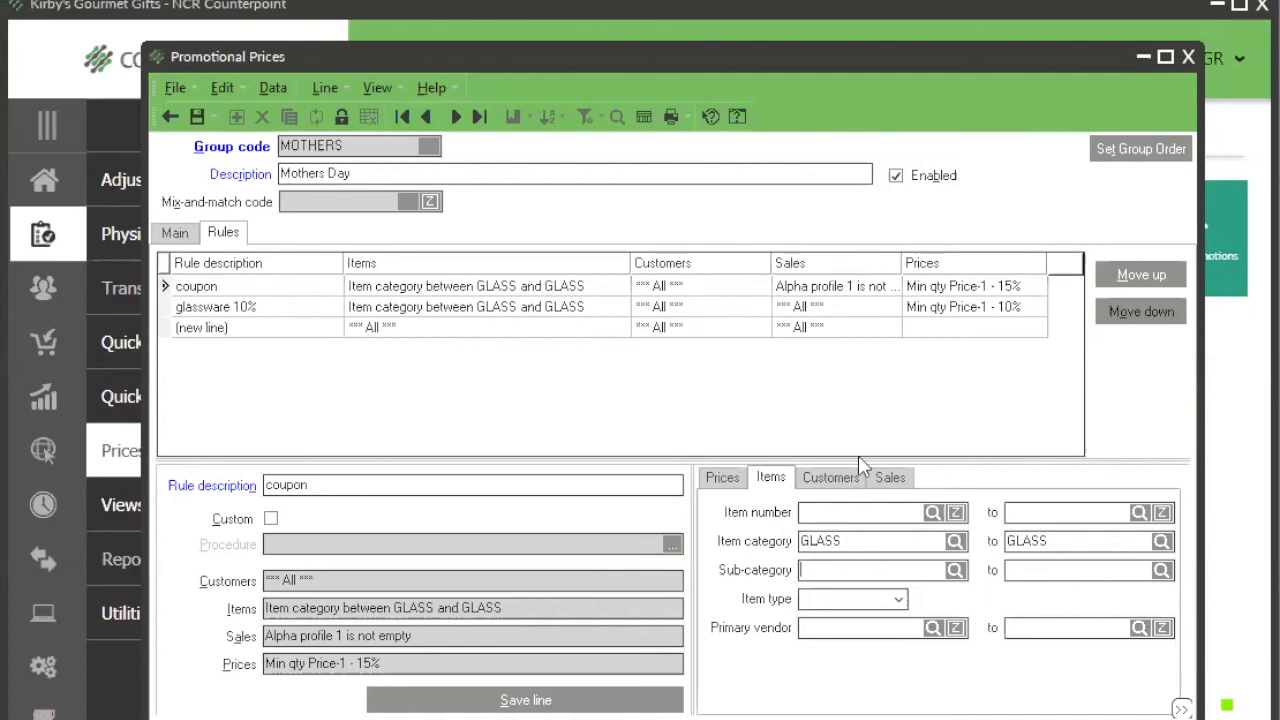
Step: Show the coupon rule's sales conditions
click(884, 481)
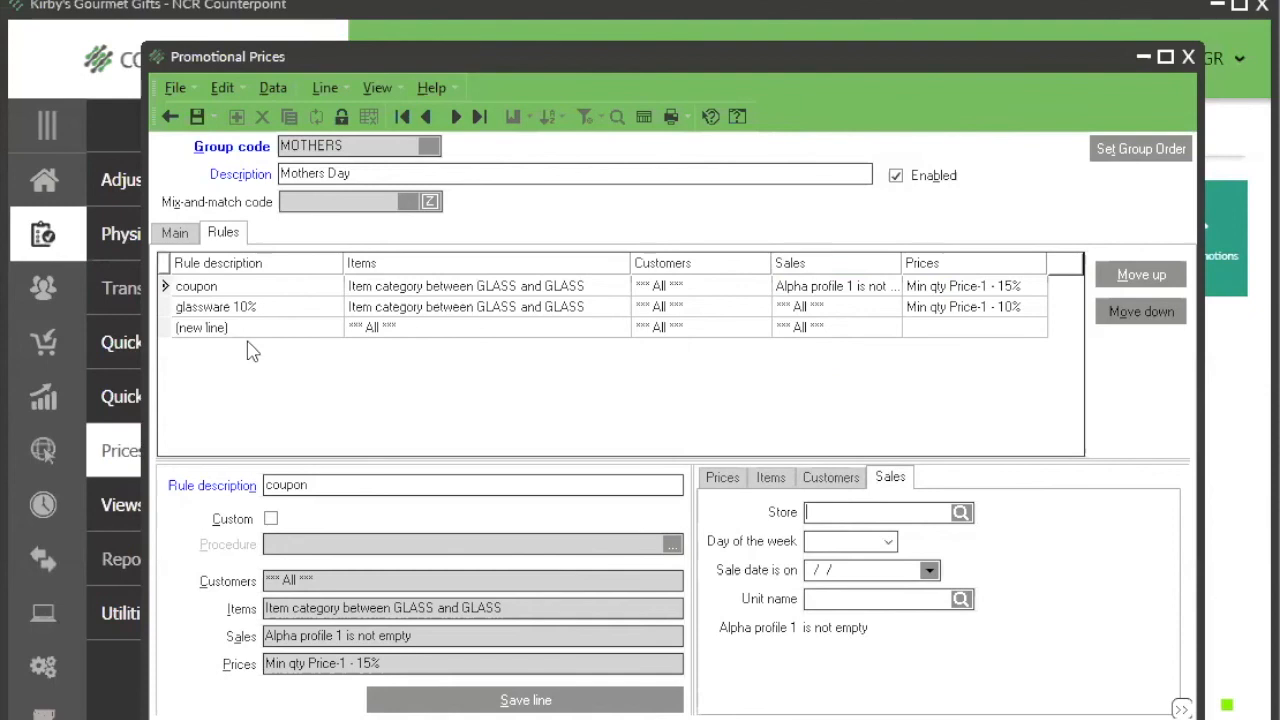
Step: Compare the sales conditions and prices of the coupon and glassware 10% rules, and save the Mothers Day promotion
click(1025, 287)
click(1027, 294)
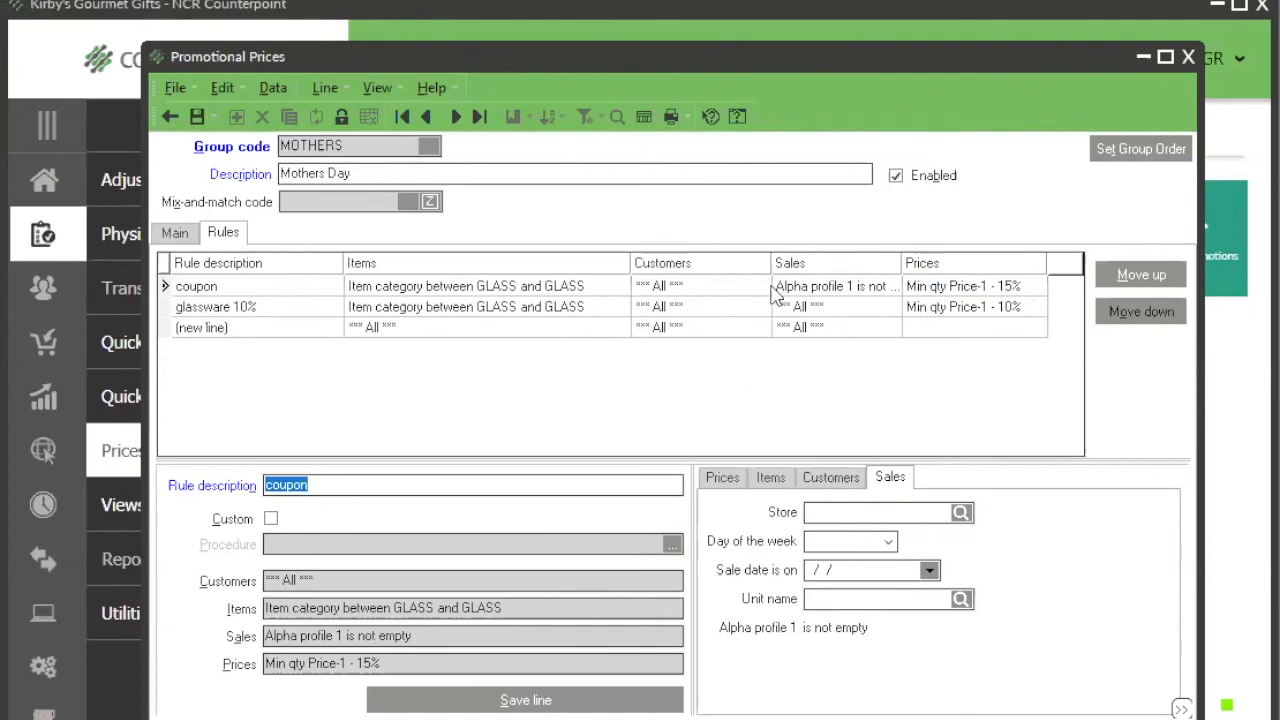
click(957, 312)
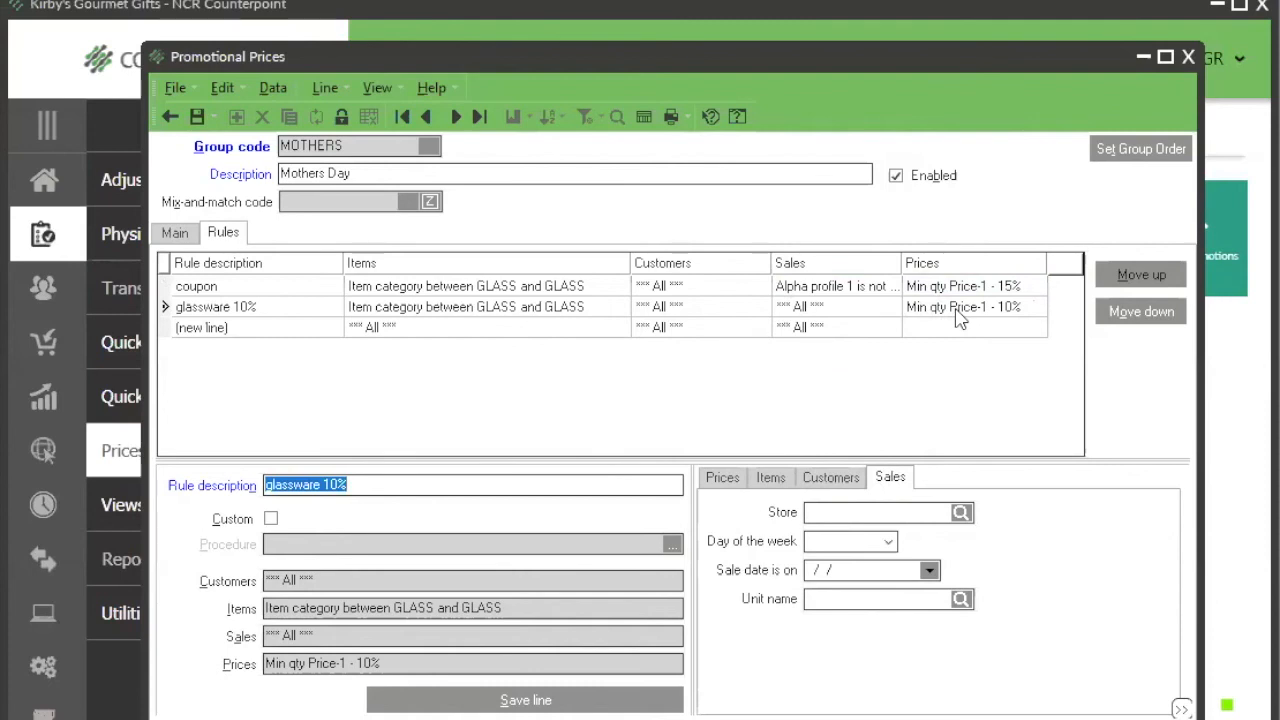
click(963, 287)
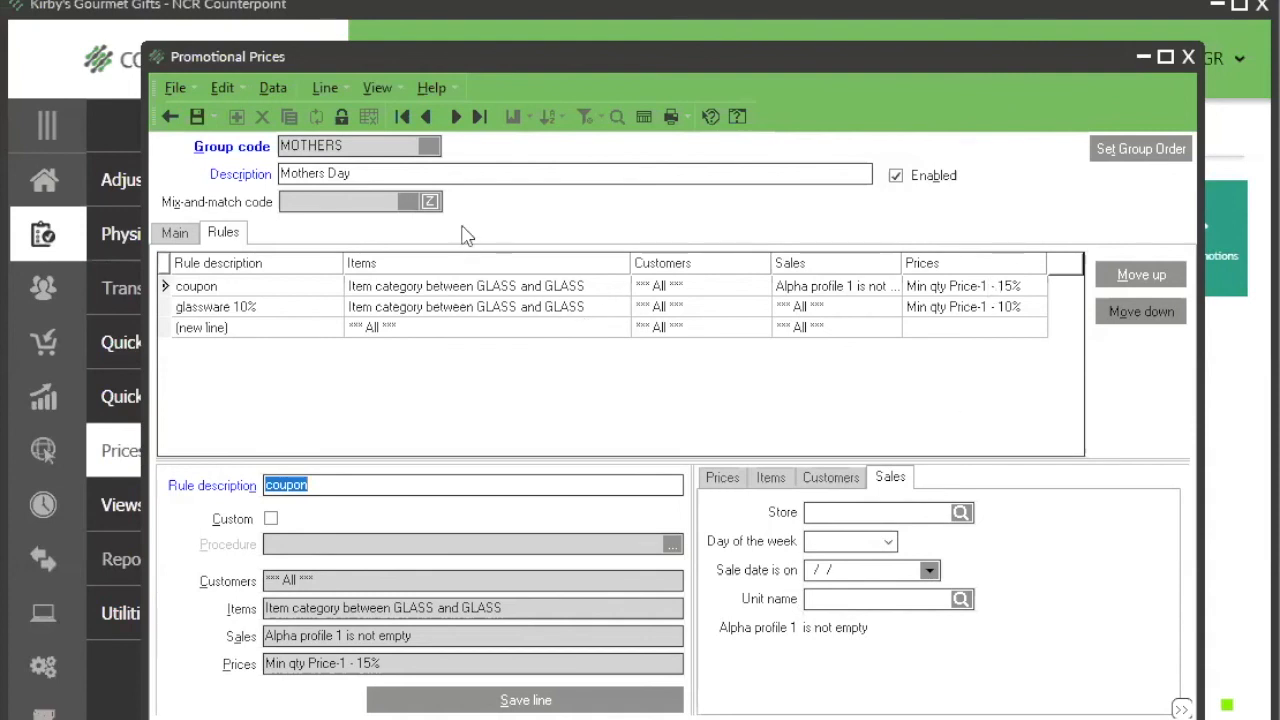
click(203, 125)
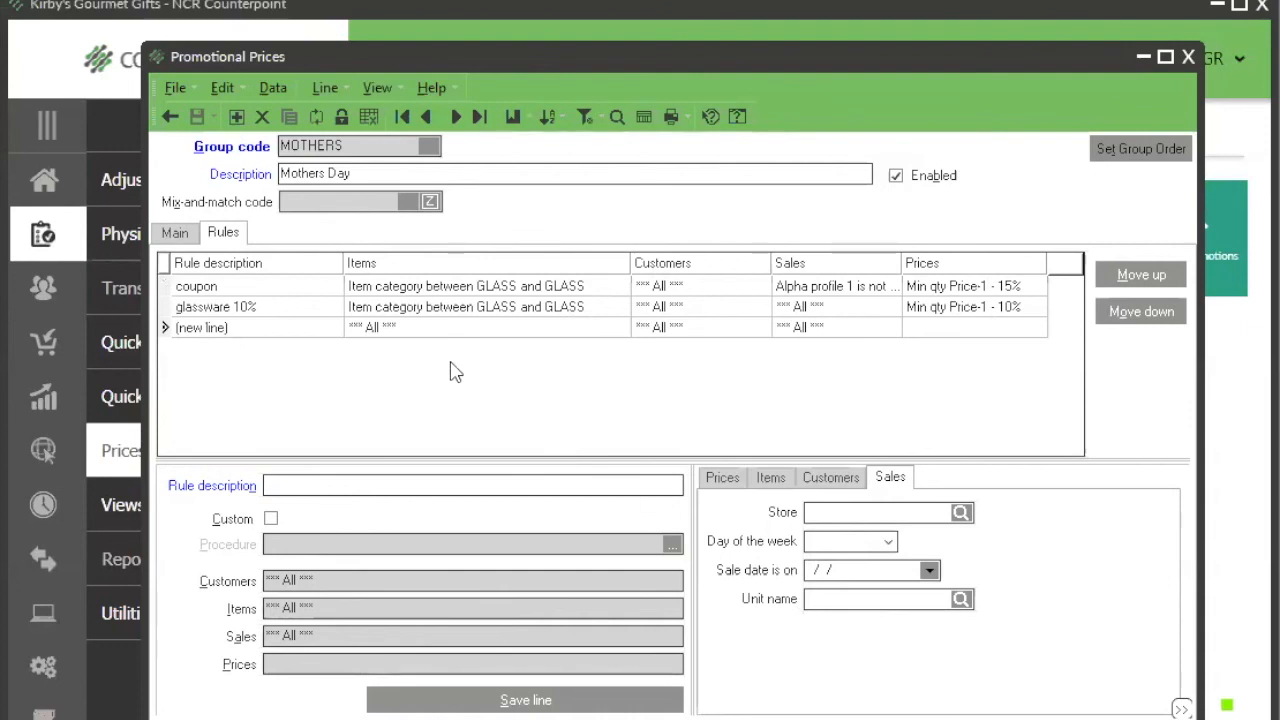
Step: Go to the first promotion group, BOGO, and show the prices of its rule "1st rule bogo 3 get 1 free"
click(402, 117)
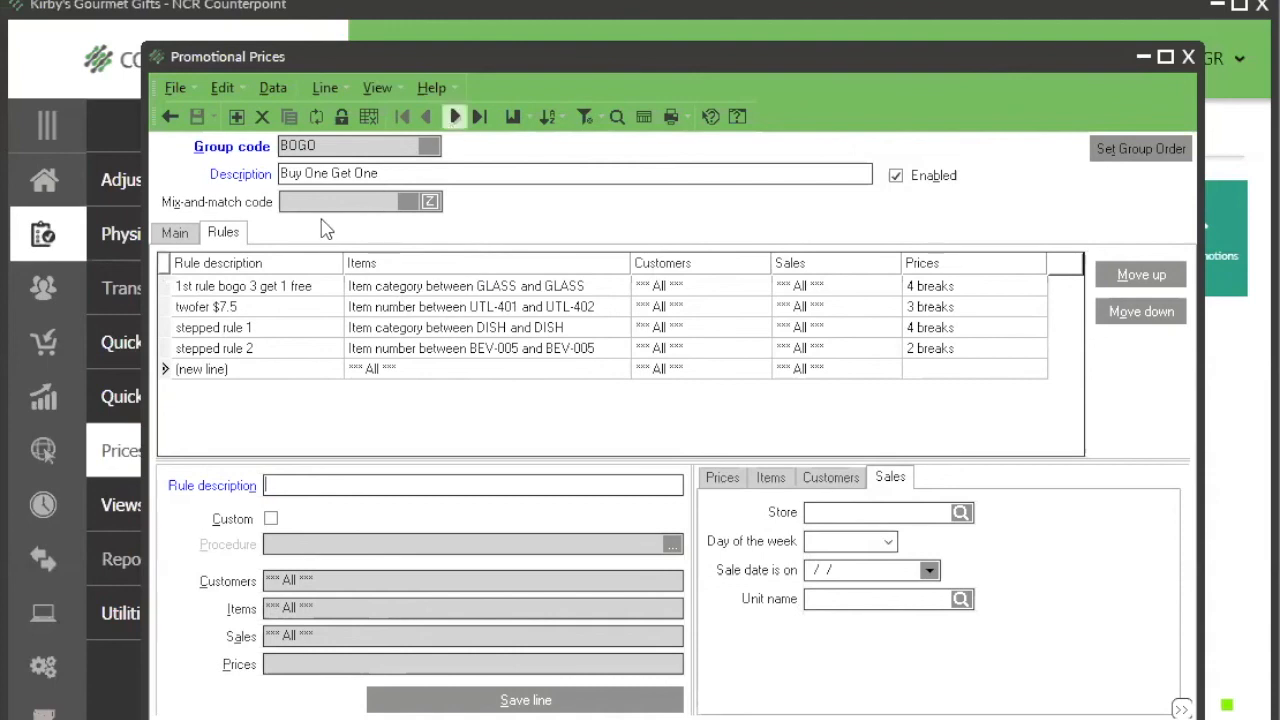
click(298, 287)
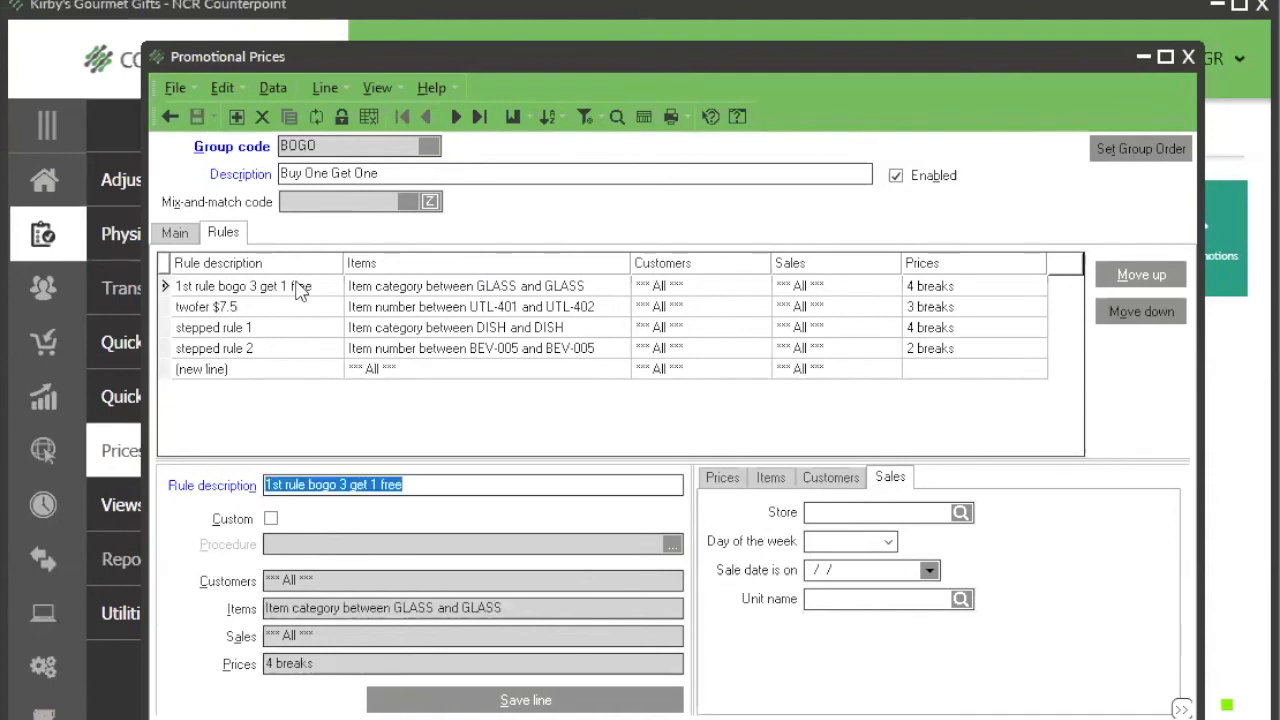
click(722, 482)
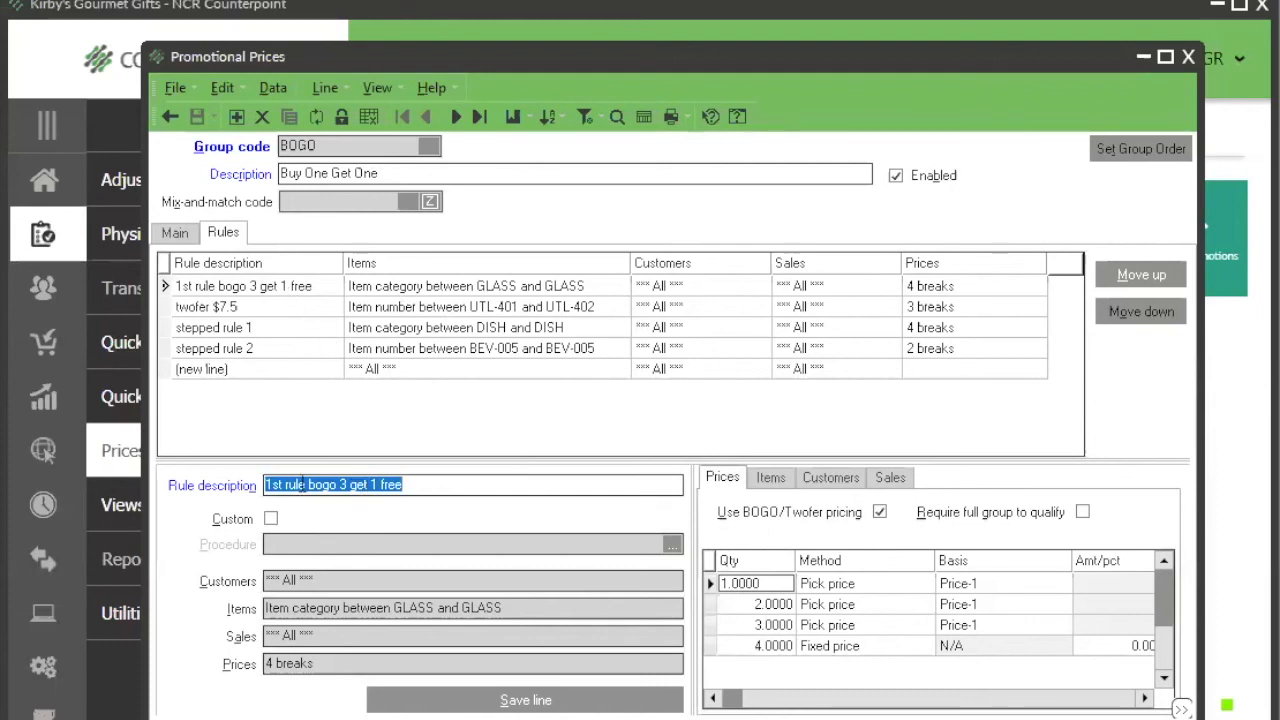
click(427, 486)
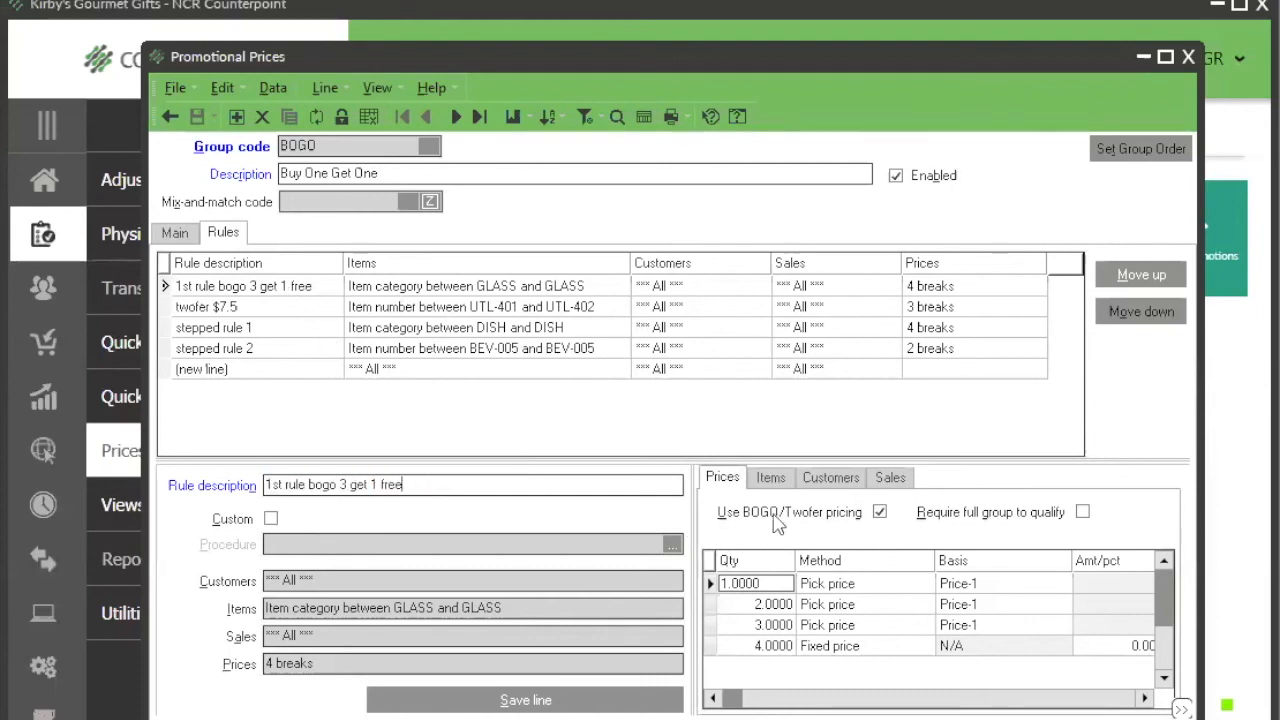
Step: Examine the quantity, method, basis and amount of each of the buy-3-get-1-free rule's four price breaks, widening the Promotional Prices window
click(785, 585)
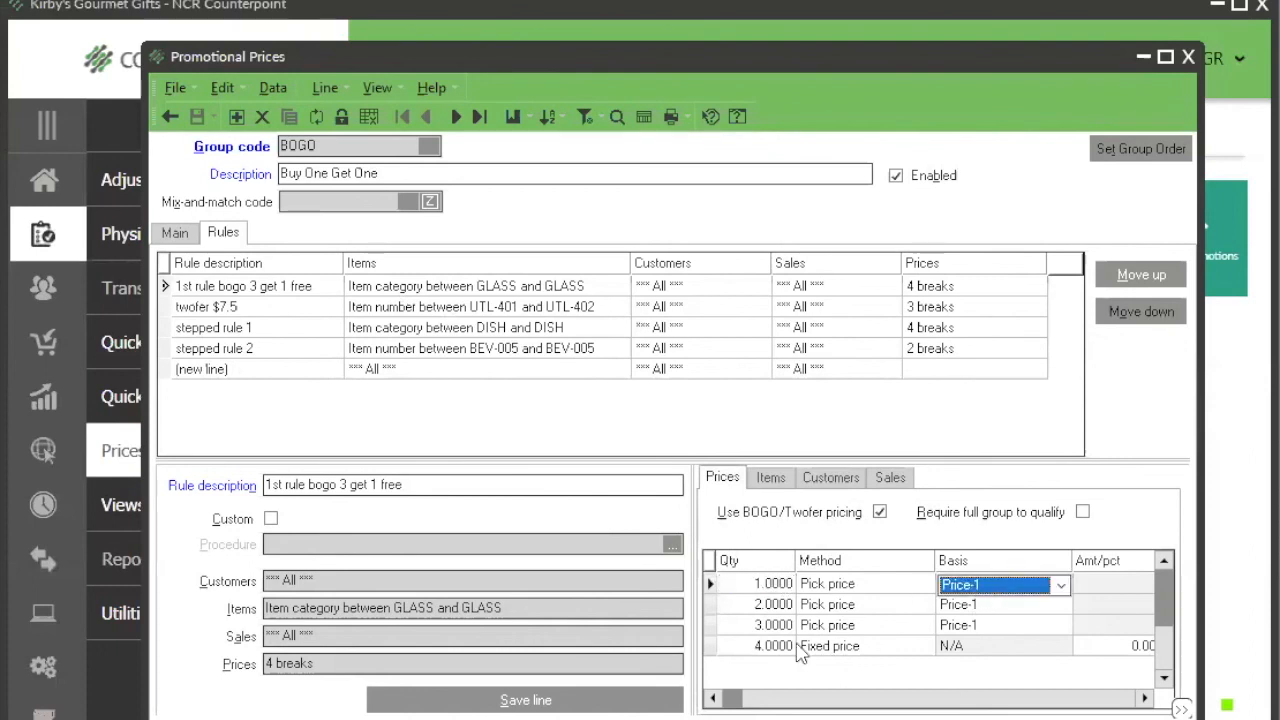
click(760, 605)
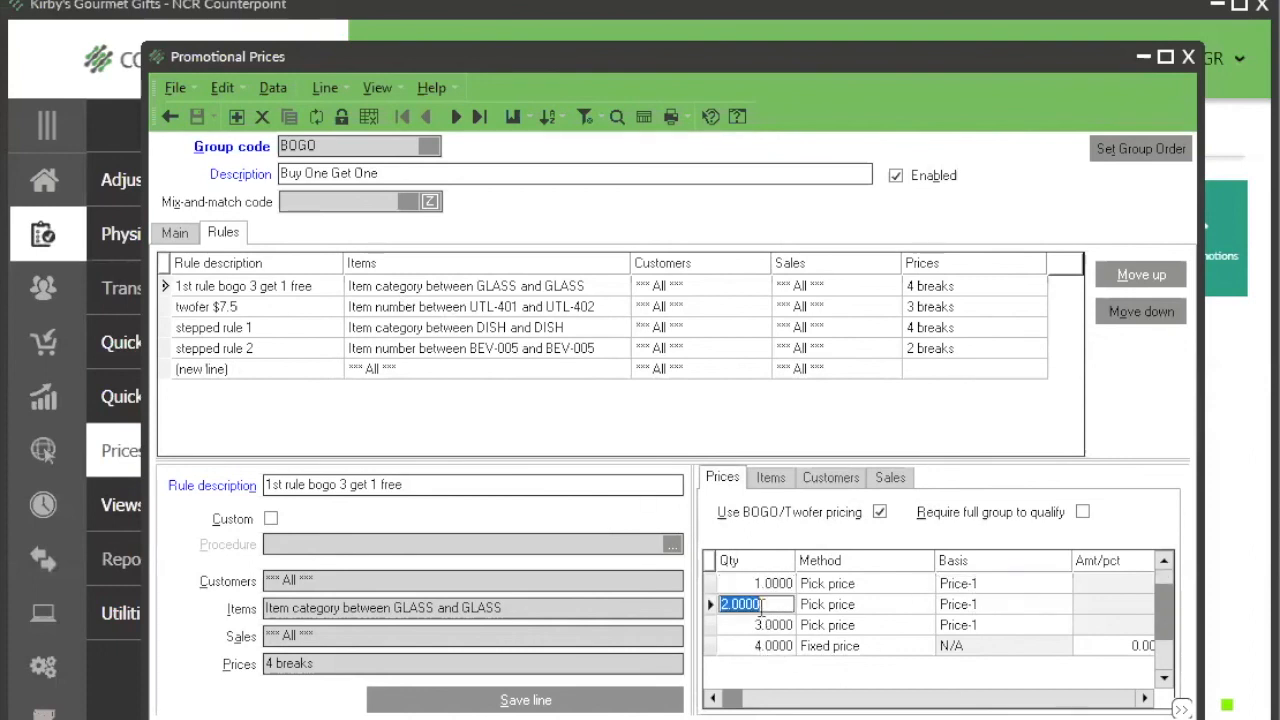
click(973, 607)
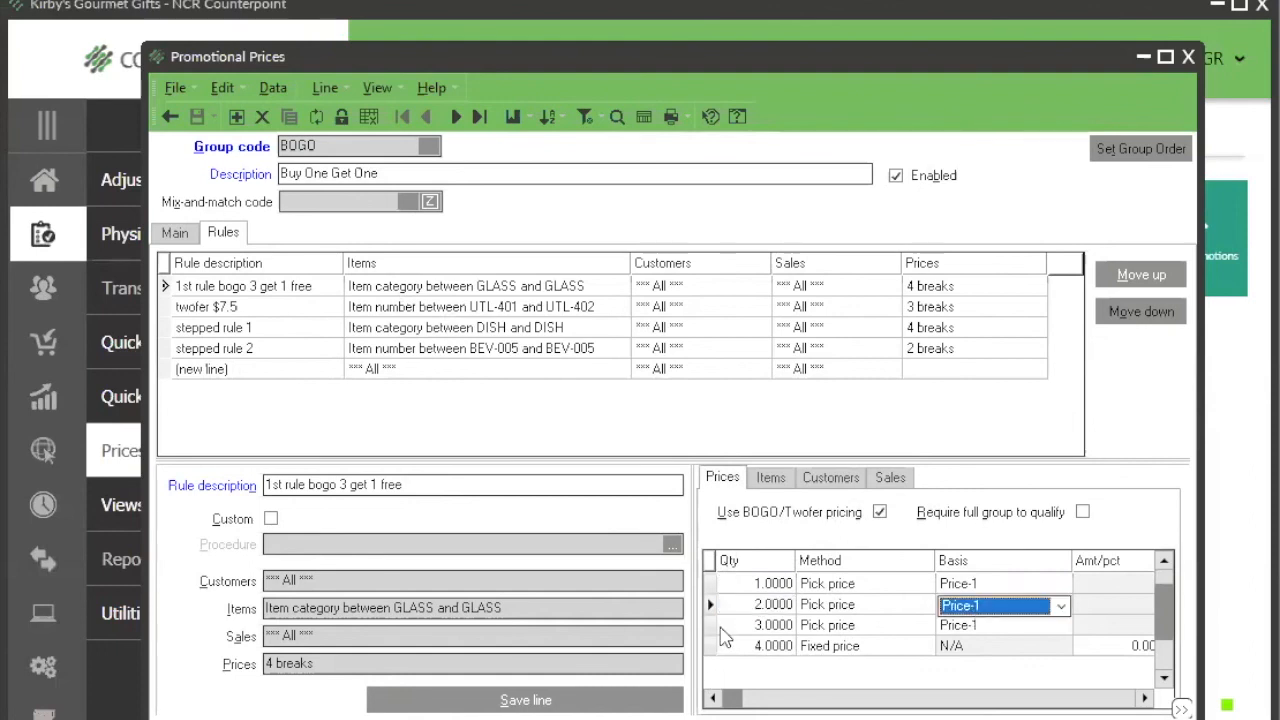
click(724, 626)
click(995, 630)
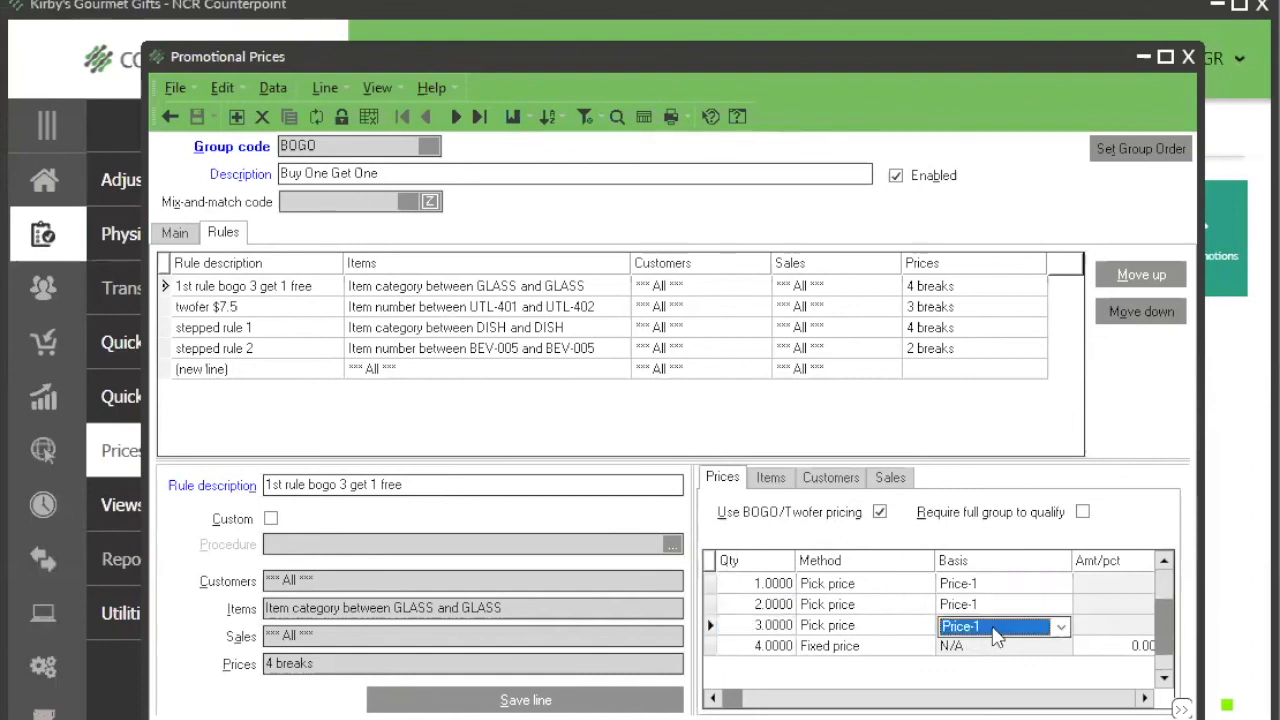
click(770, 646)
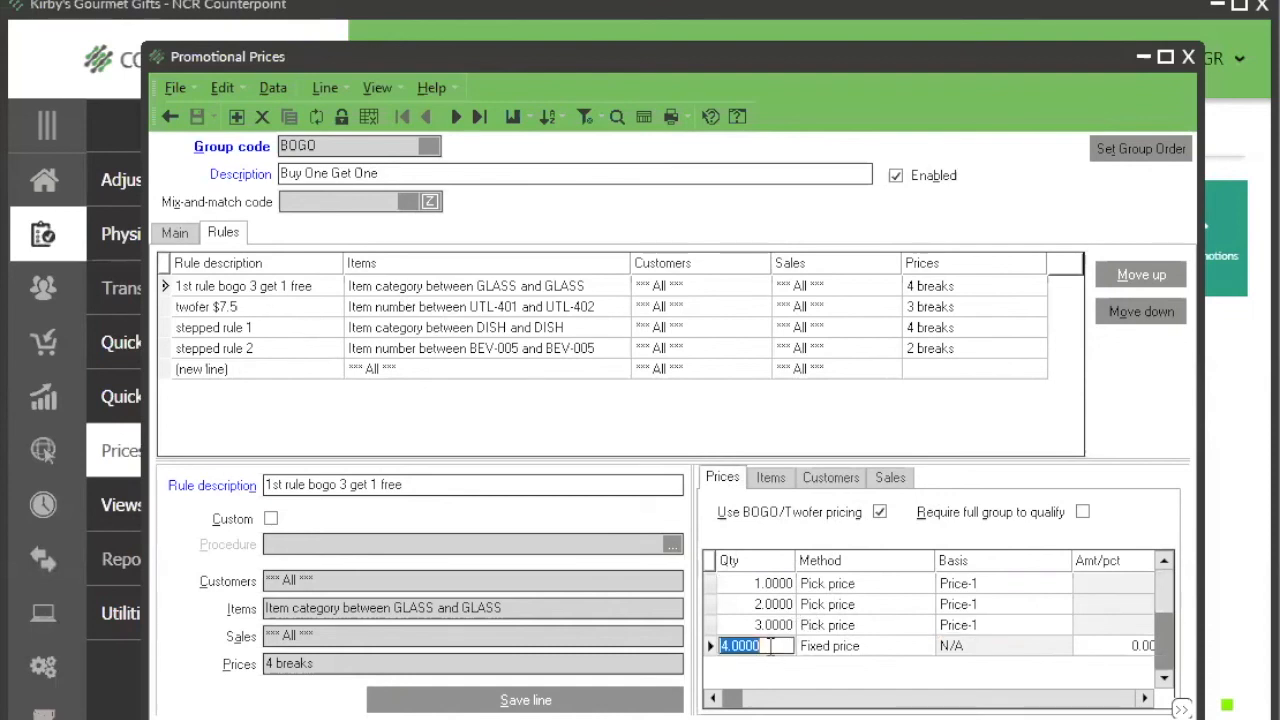
click(1133, 648)
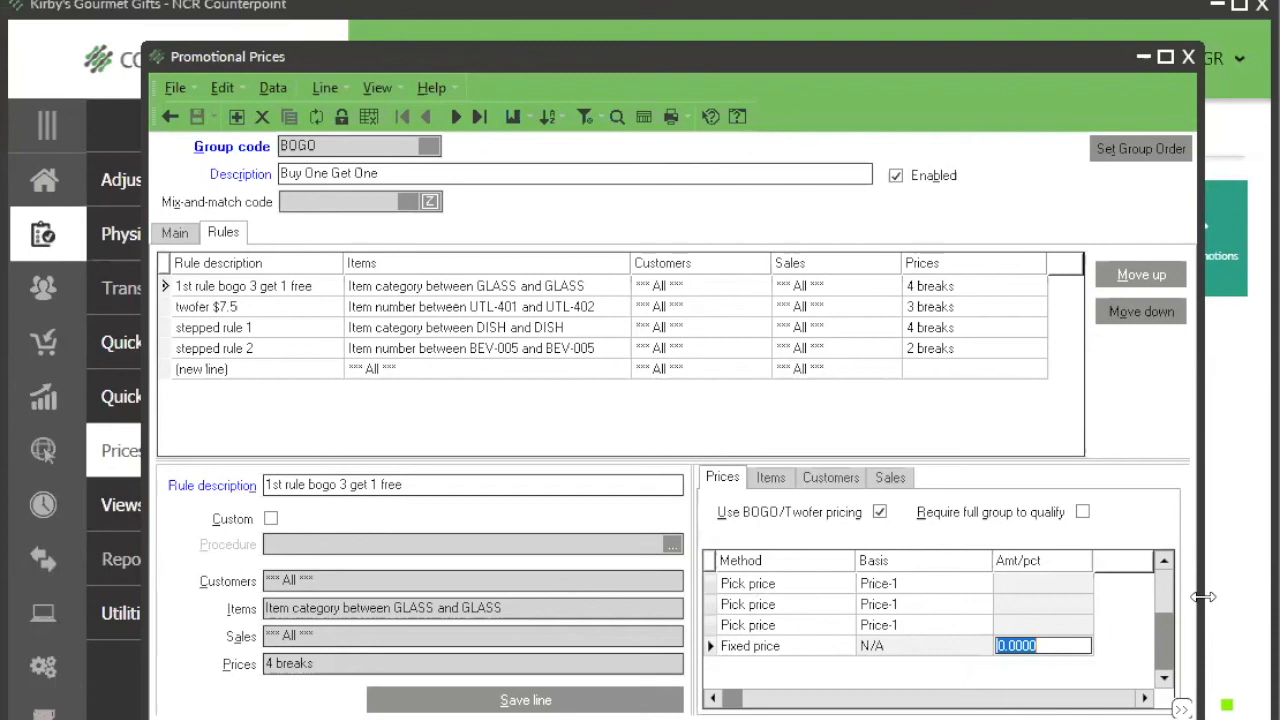
drag(1203, 597, 1279, 597)
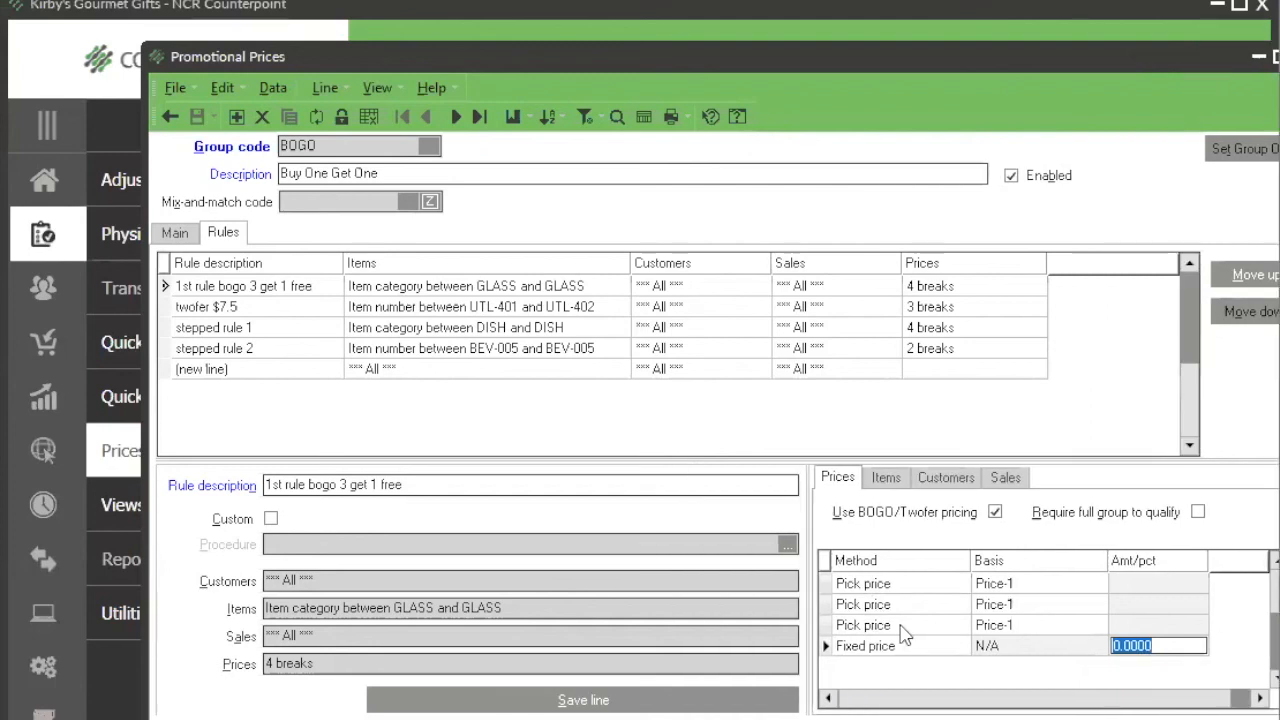
click(843, 700)
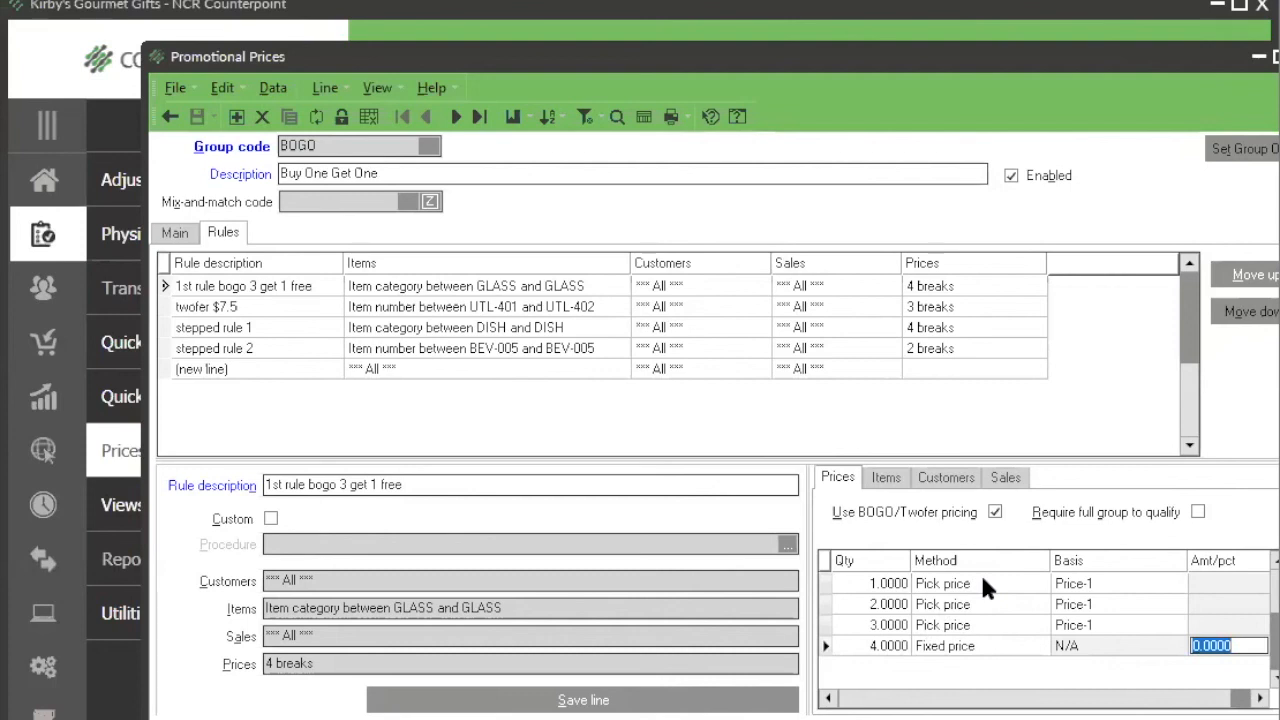
Step: Examine the twofer $7.5 rule's full-group requirement and the quantities and fixed prices of its price breaks
click(283, 309)
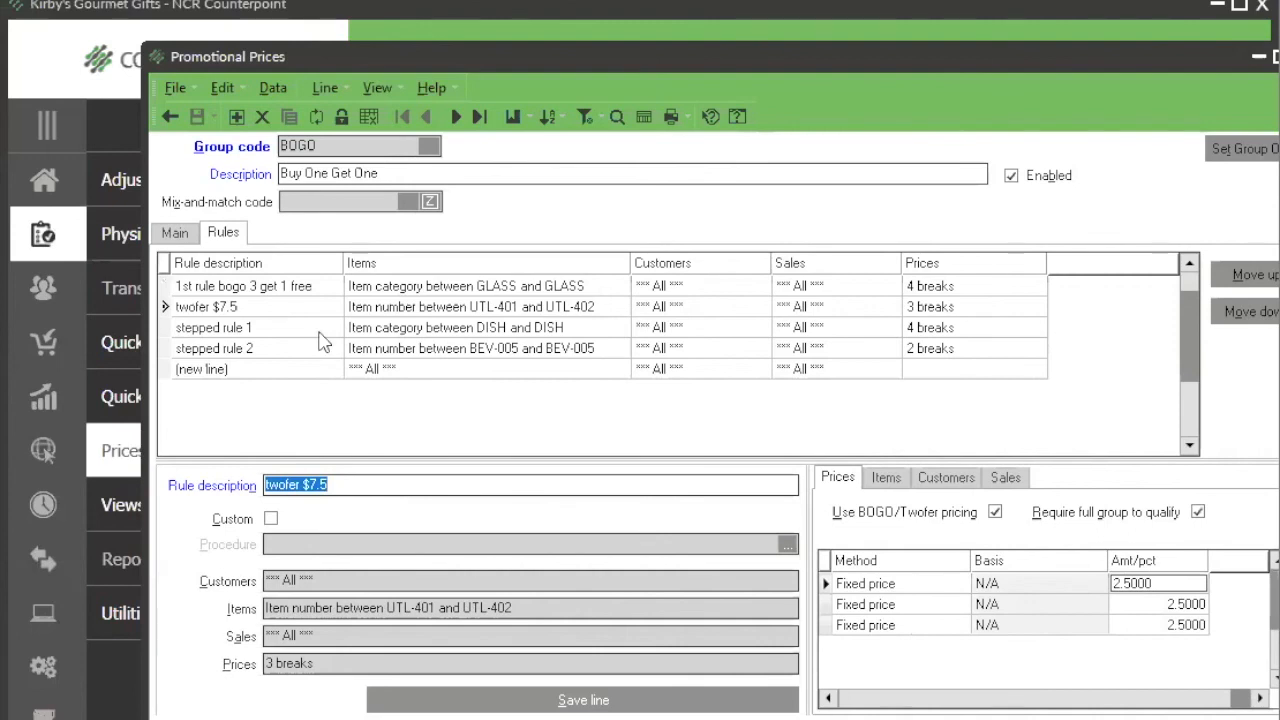
click(406, 485)
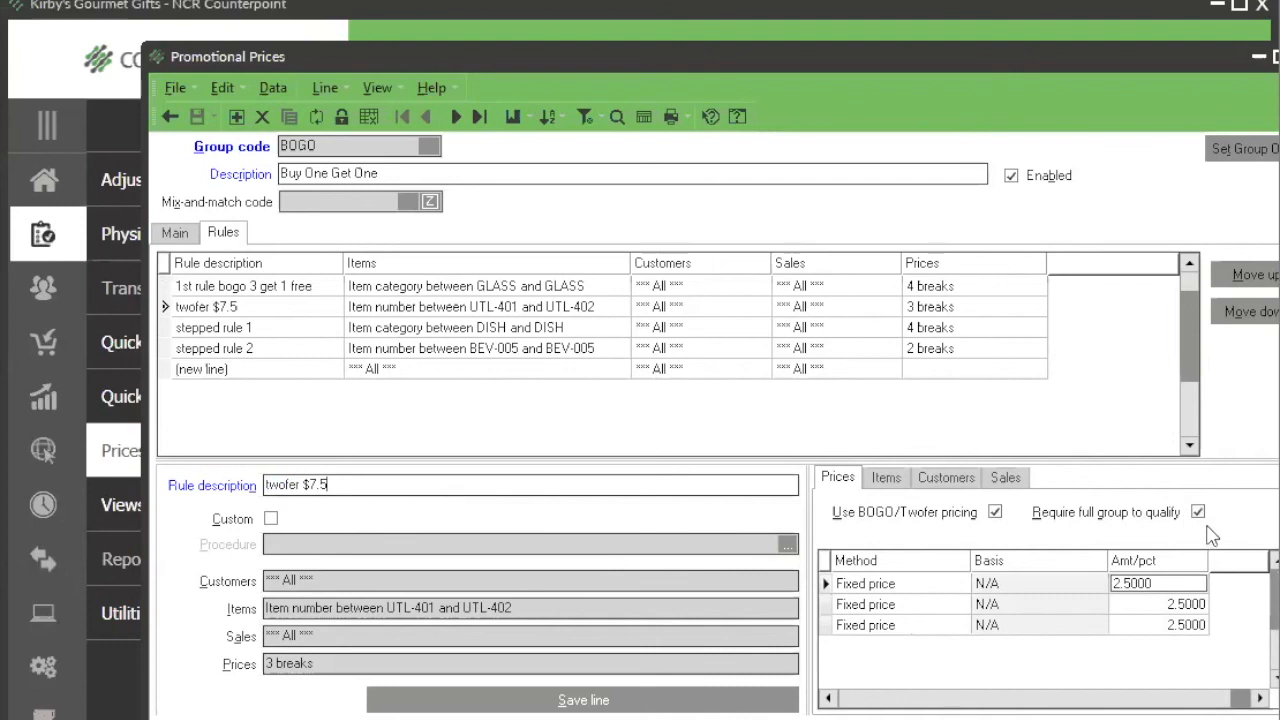
click(902, 698)
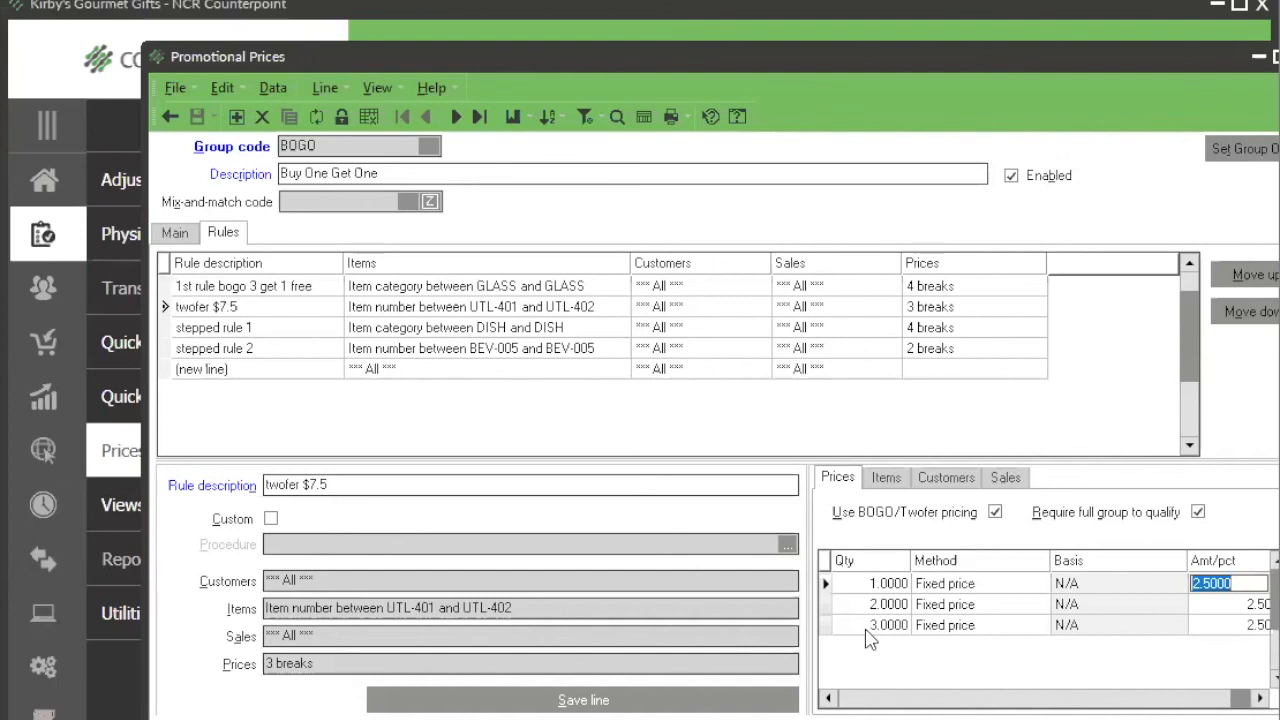
click(395, 485)
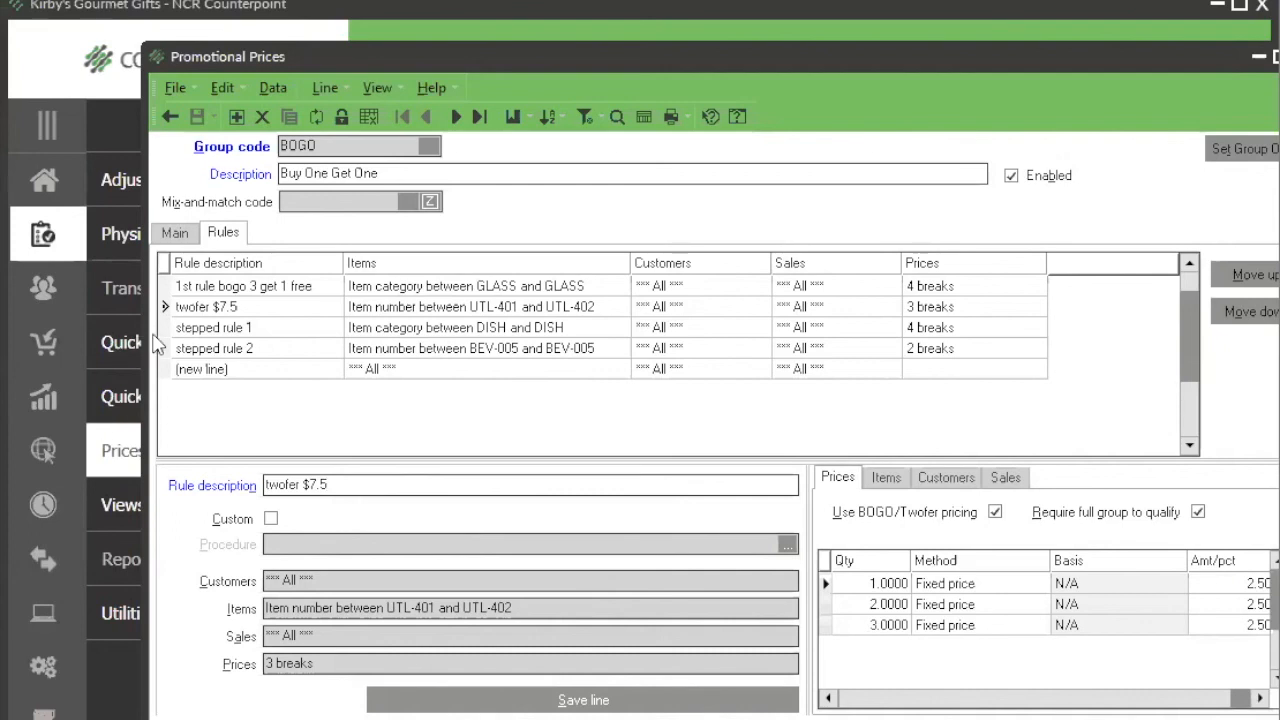
Step: Examine the price breaks of stepped rule 1 from quantity 10 upward, enlarging the price area and the Qty column
click(191, 330)
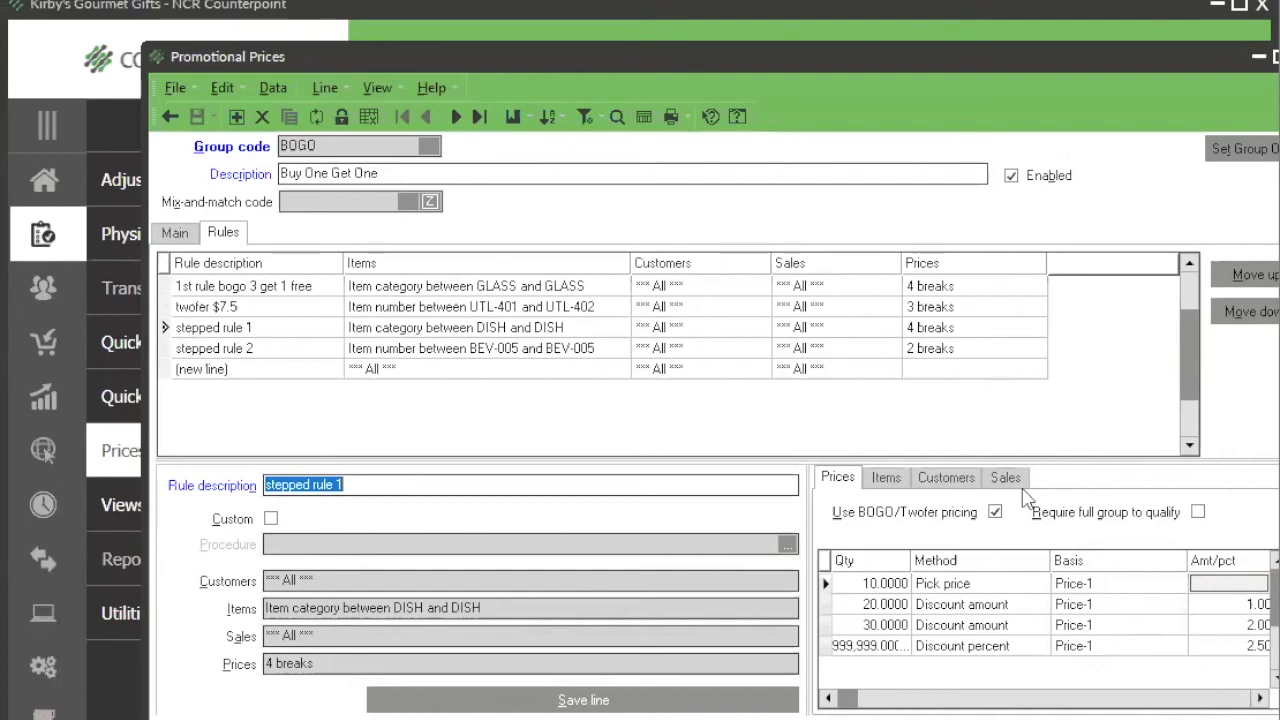
drag(808, 572, 648, 572)
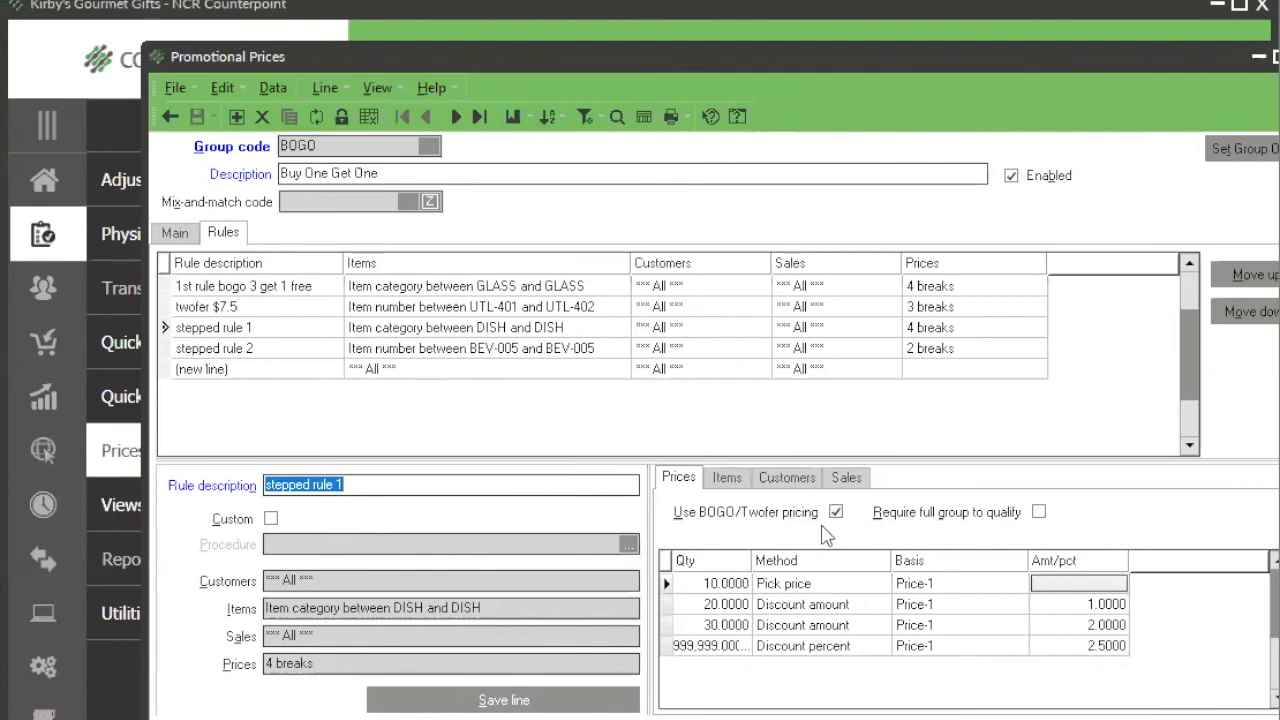
click(744, 584)
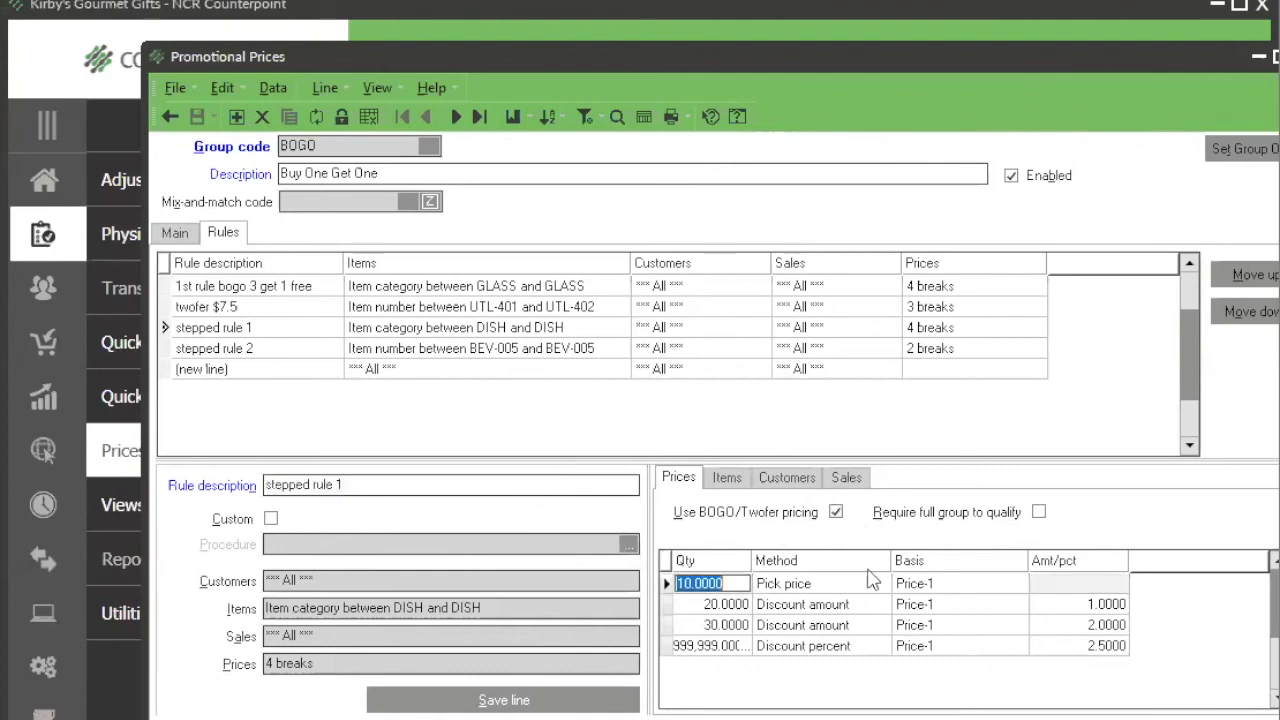
click(724, 604)
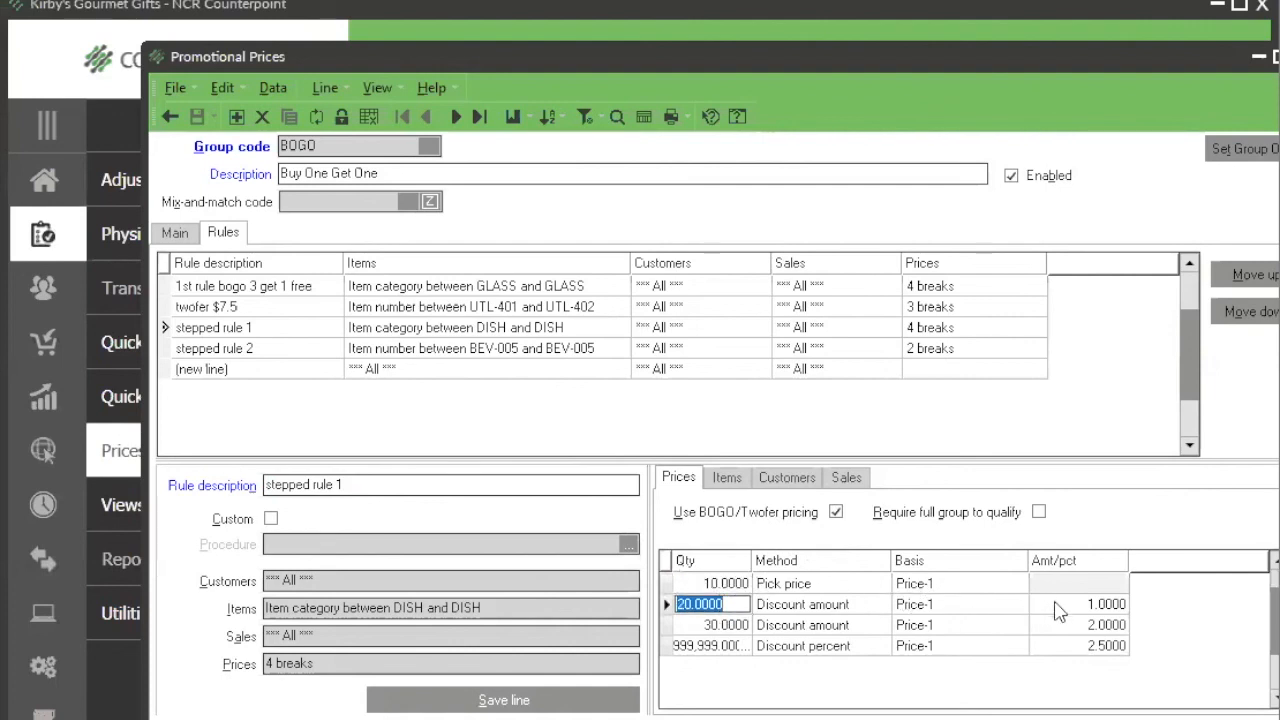
click(742, 628)
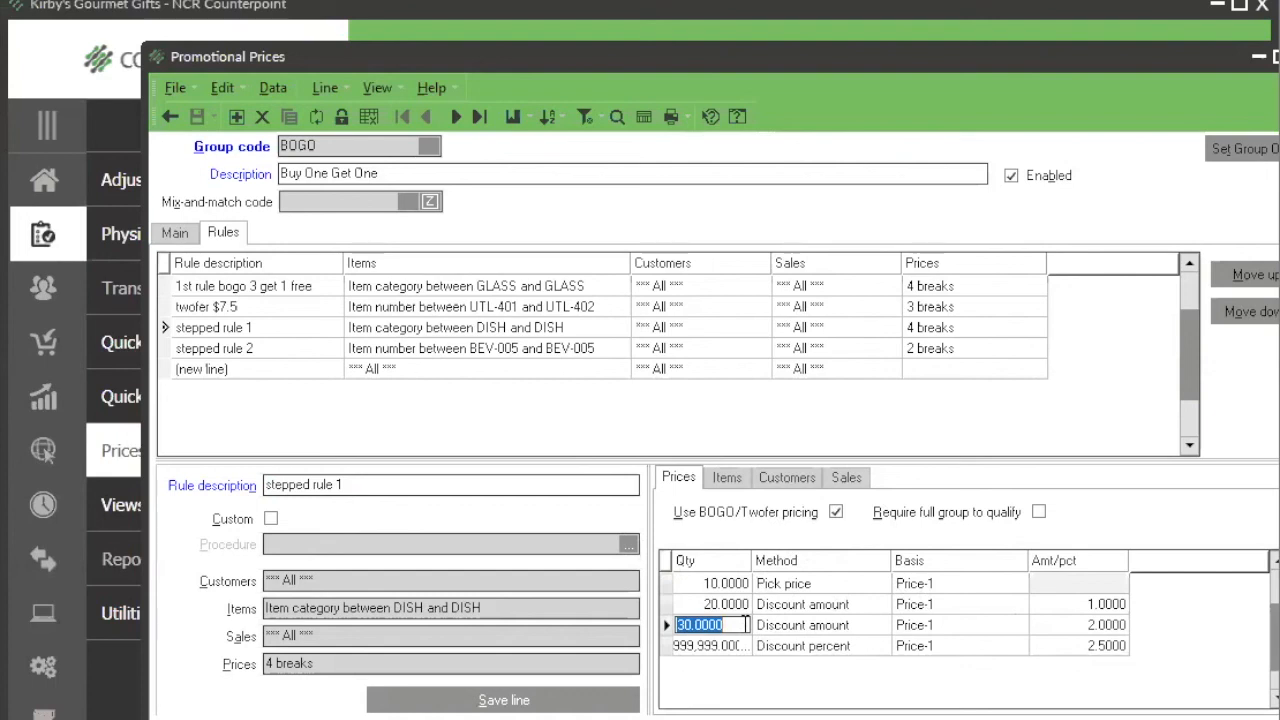
drag(752, 560, 770, 570)
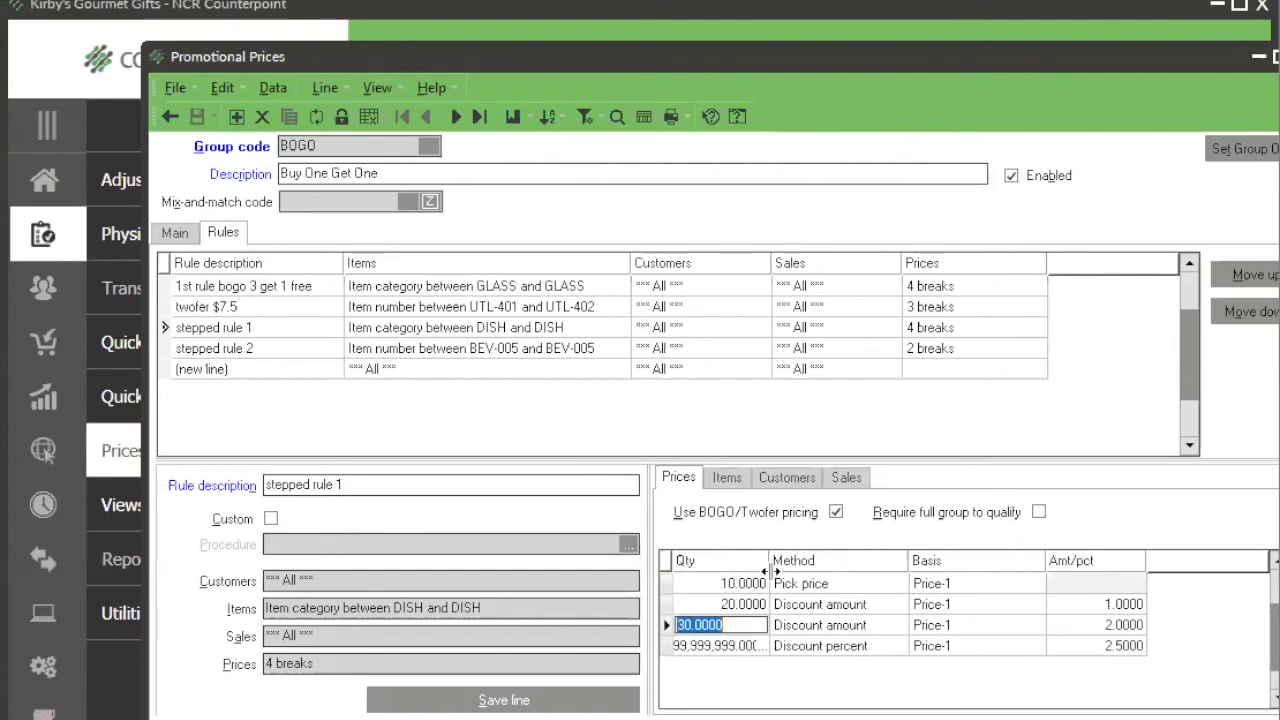
click(735, 646)
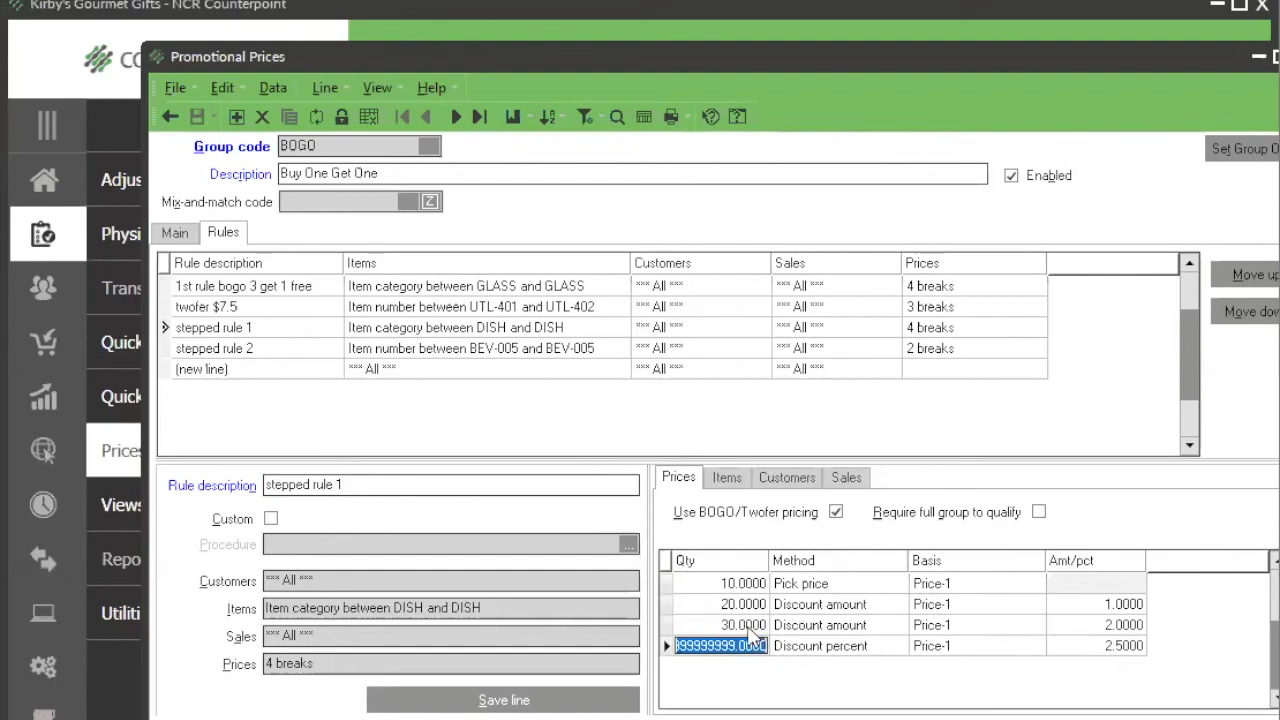
click(1075, 648)
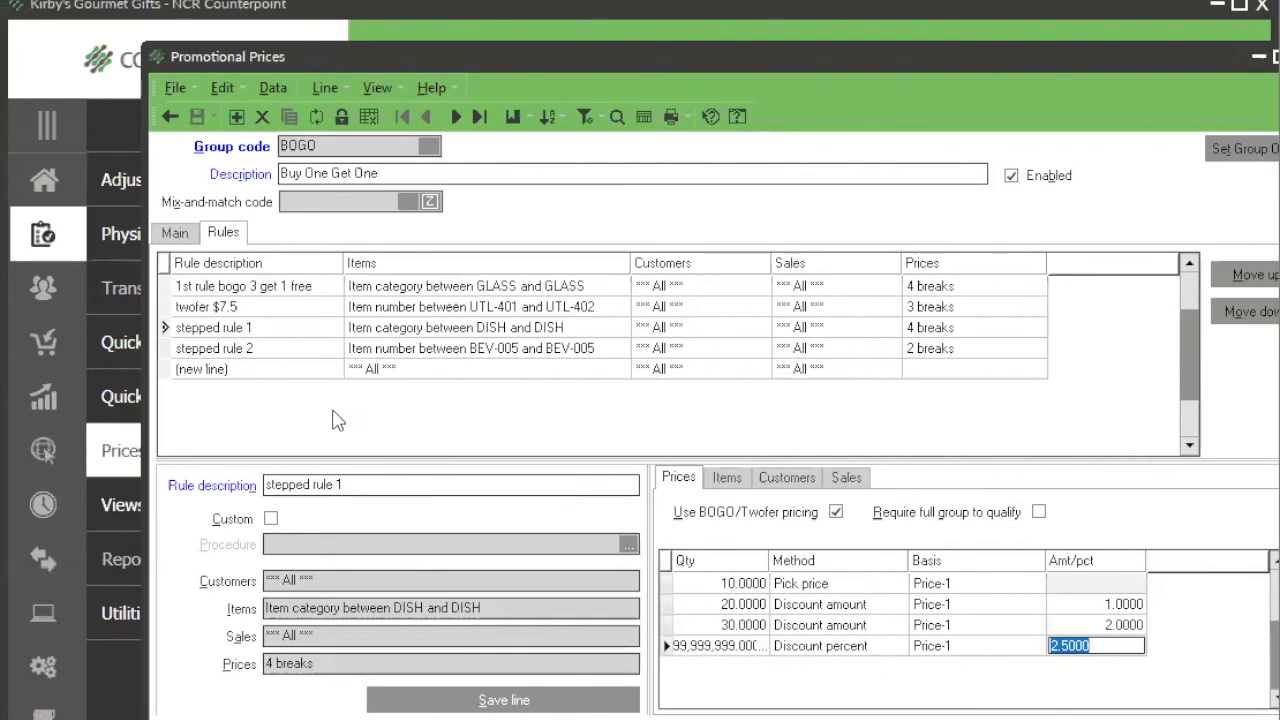
Step: Examine the BOGO/Twofer setting and both price breaks of stepped rule 2, widening the Qty column to show the full quantity
click(262, 350)
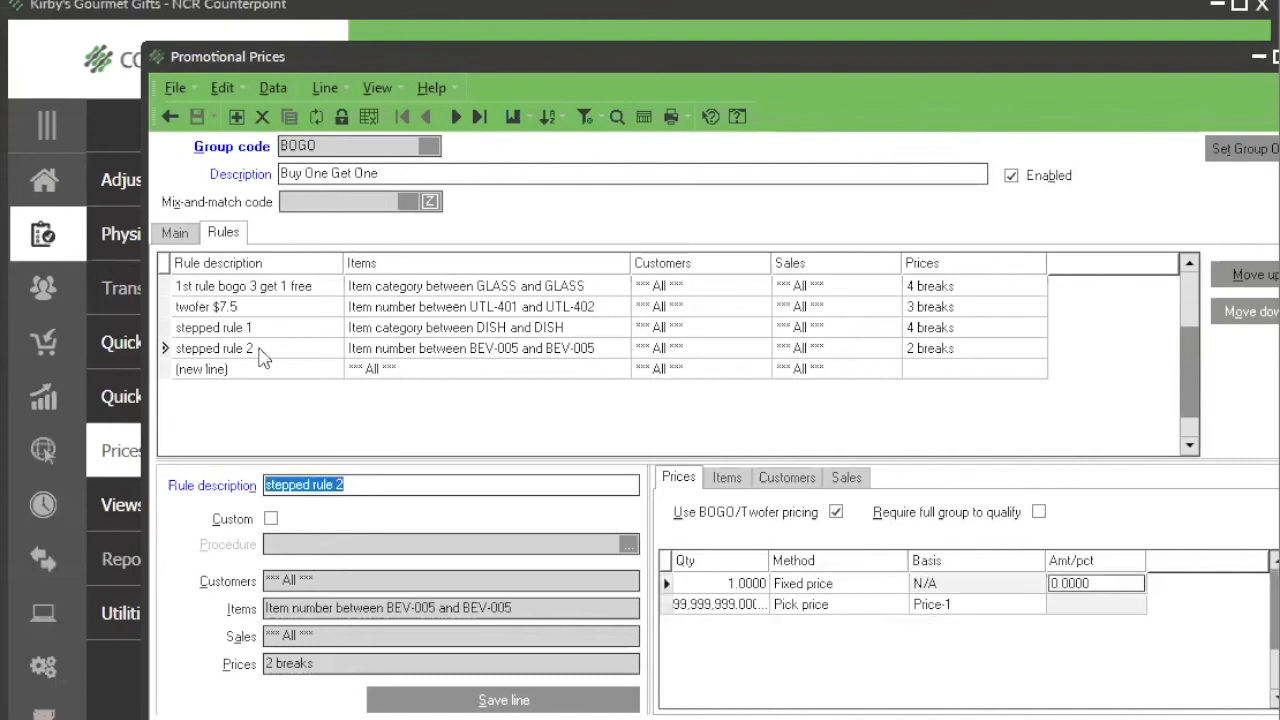
click(701, 586)
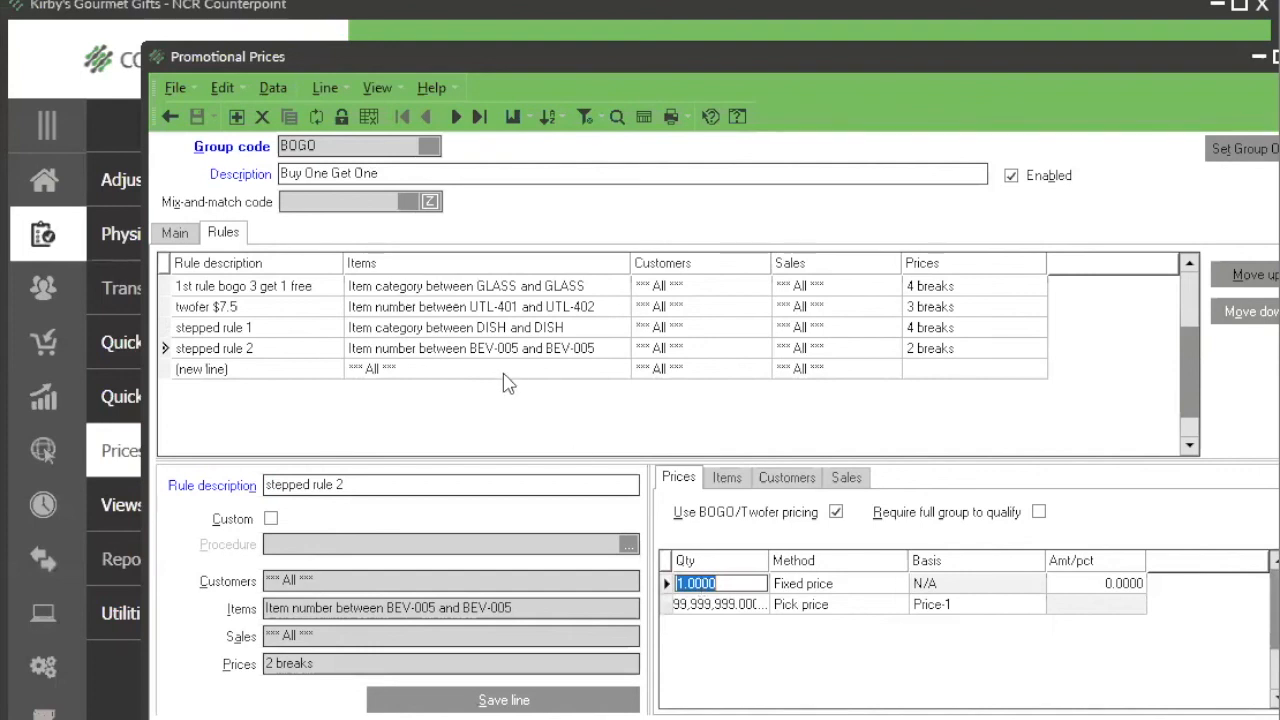
click(726, 478)
click(684, 478)
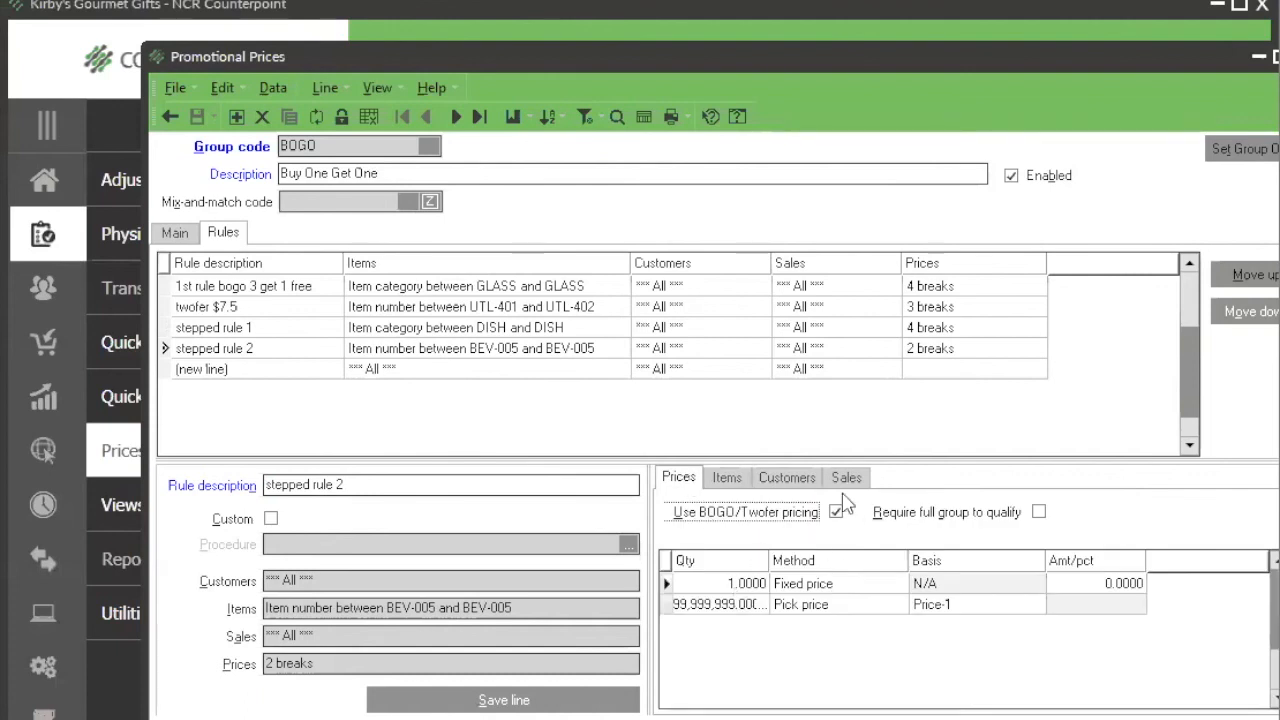
click(749, 610)
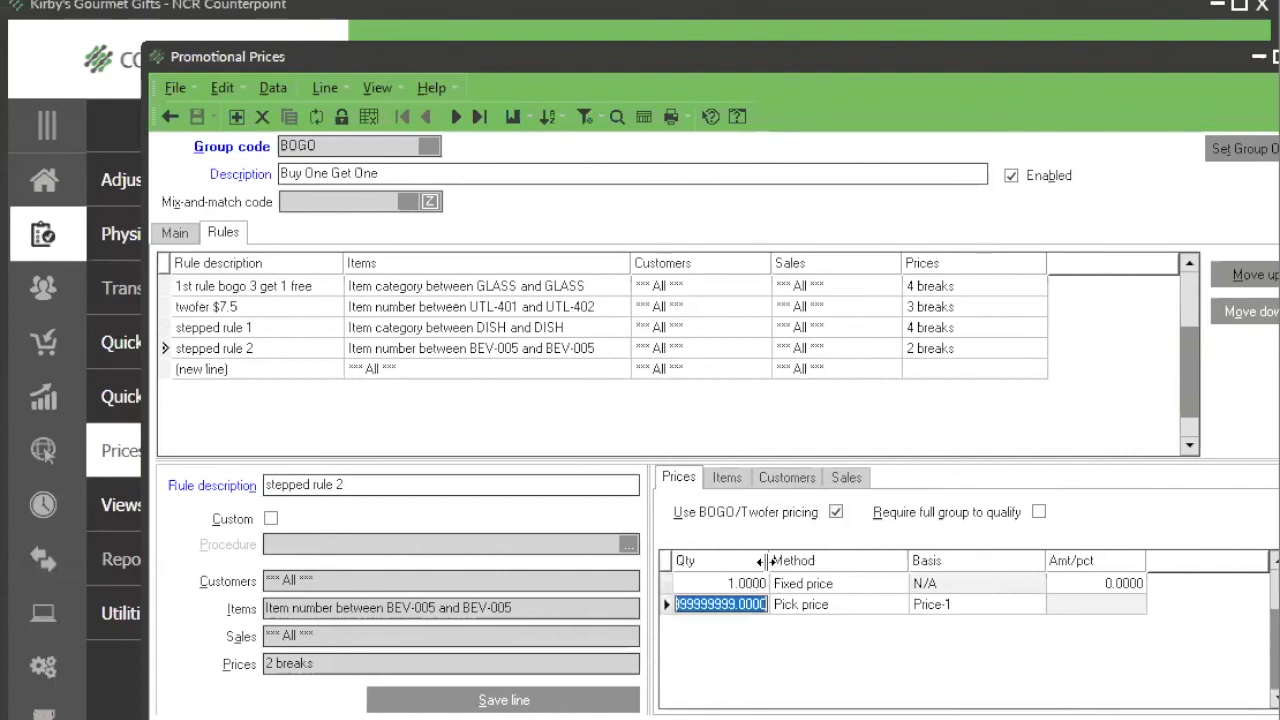
drag(767, 561, 797, 561)
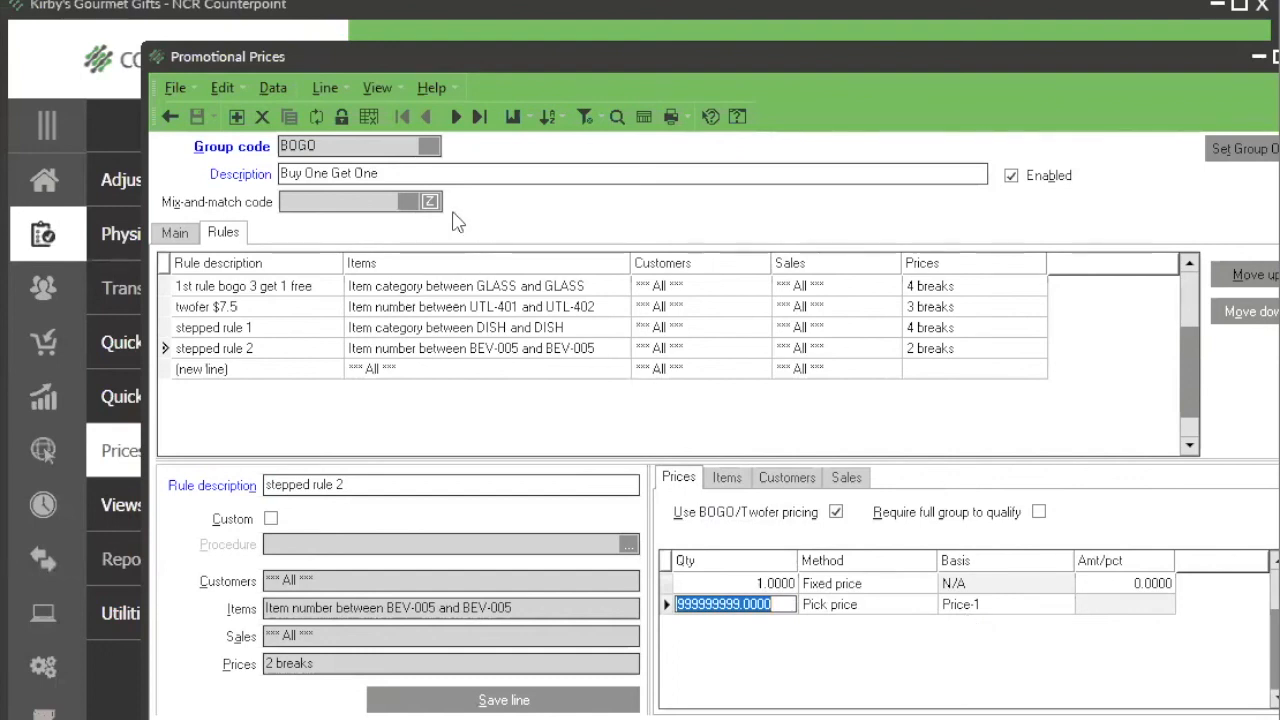
Step: Compare the mix-and-match codes of the BOGO and BOGO 2 groups and examine BOGO 2's "glassware 4th one free" rule
click(454, 126)
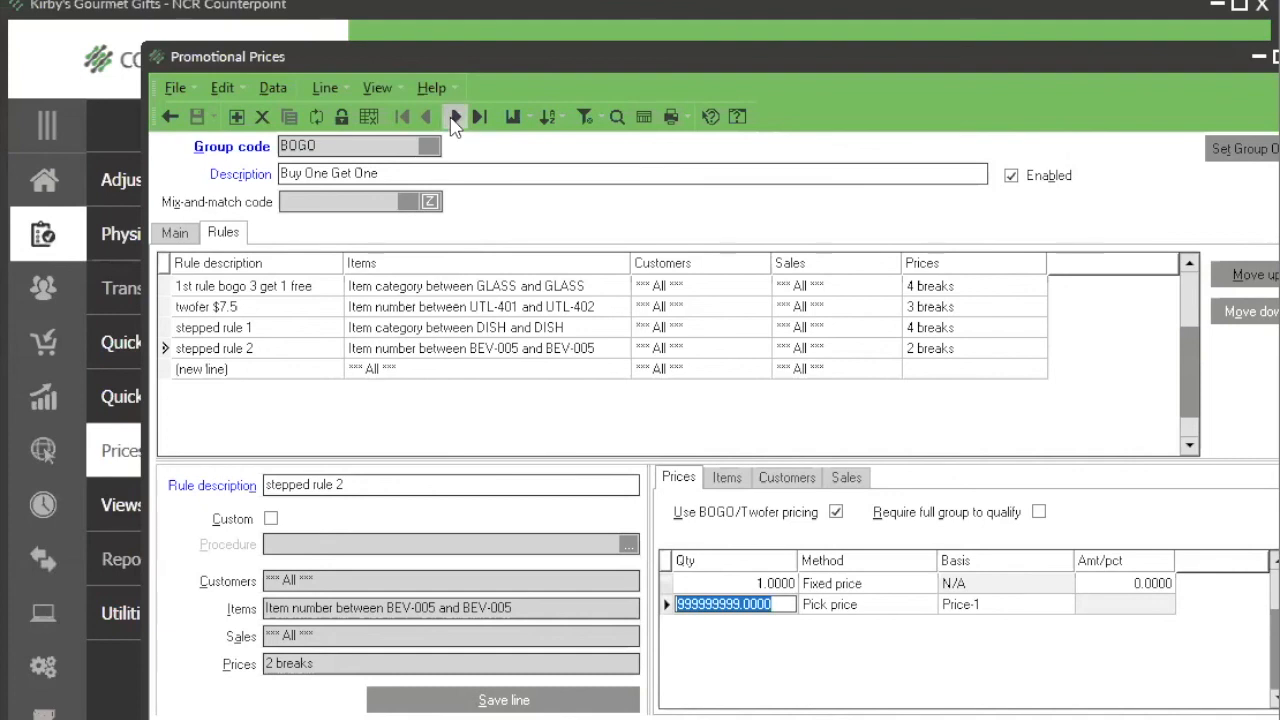
click(325, 200)
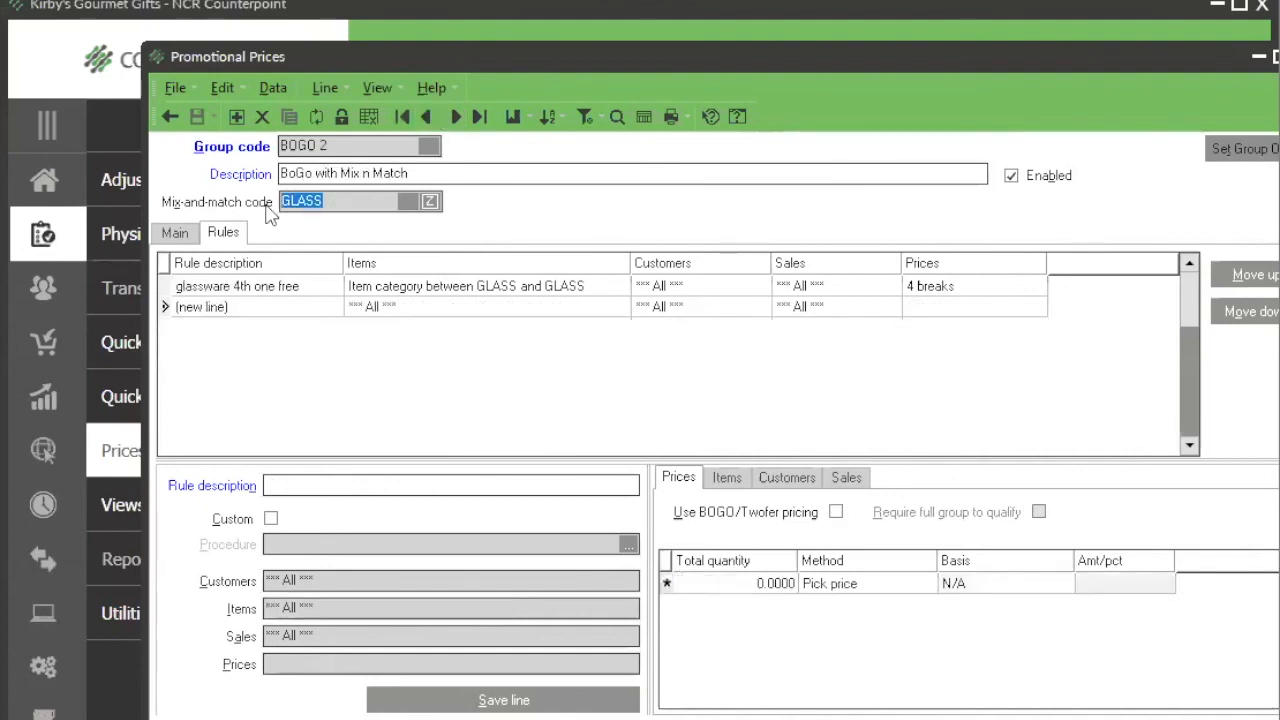
click(429, 119)
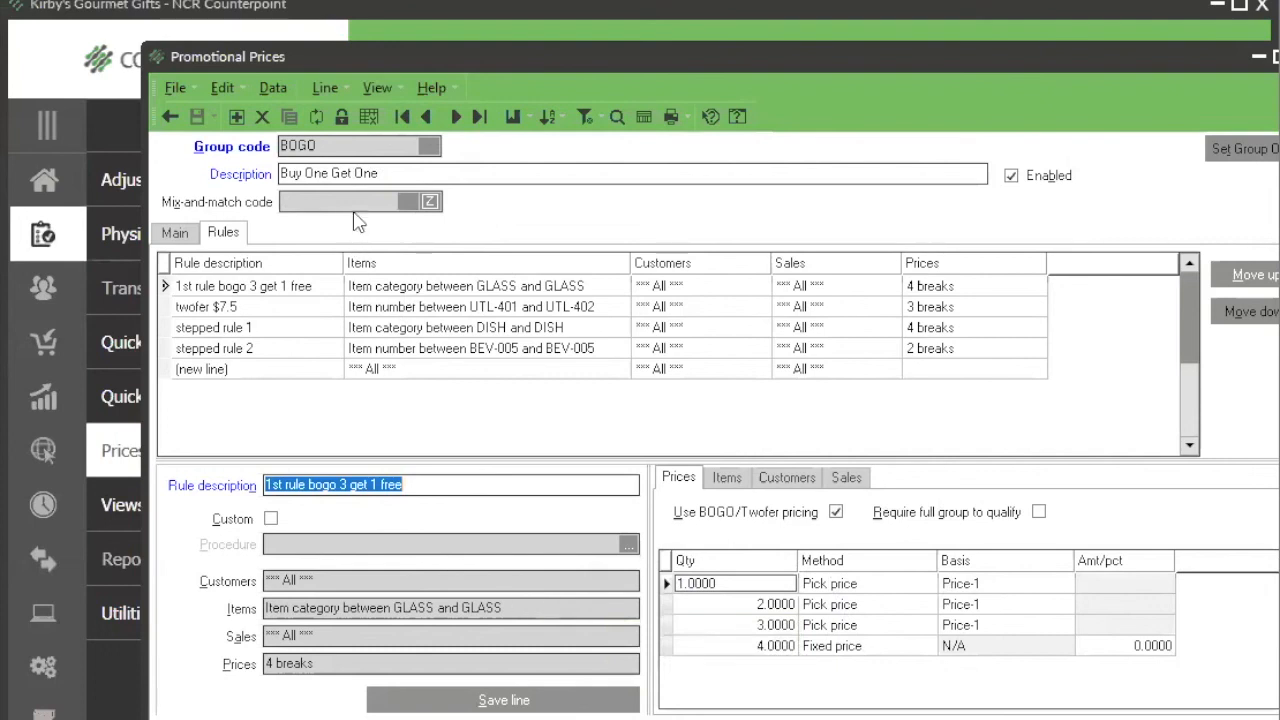
click(454, 126)
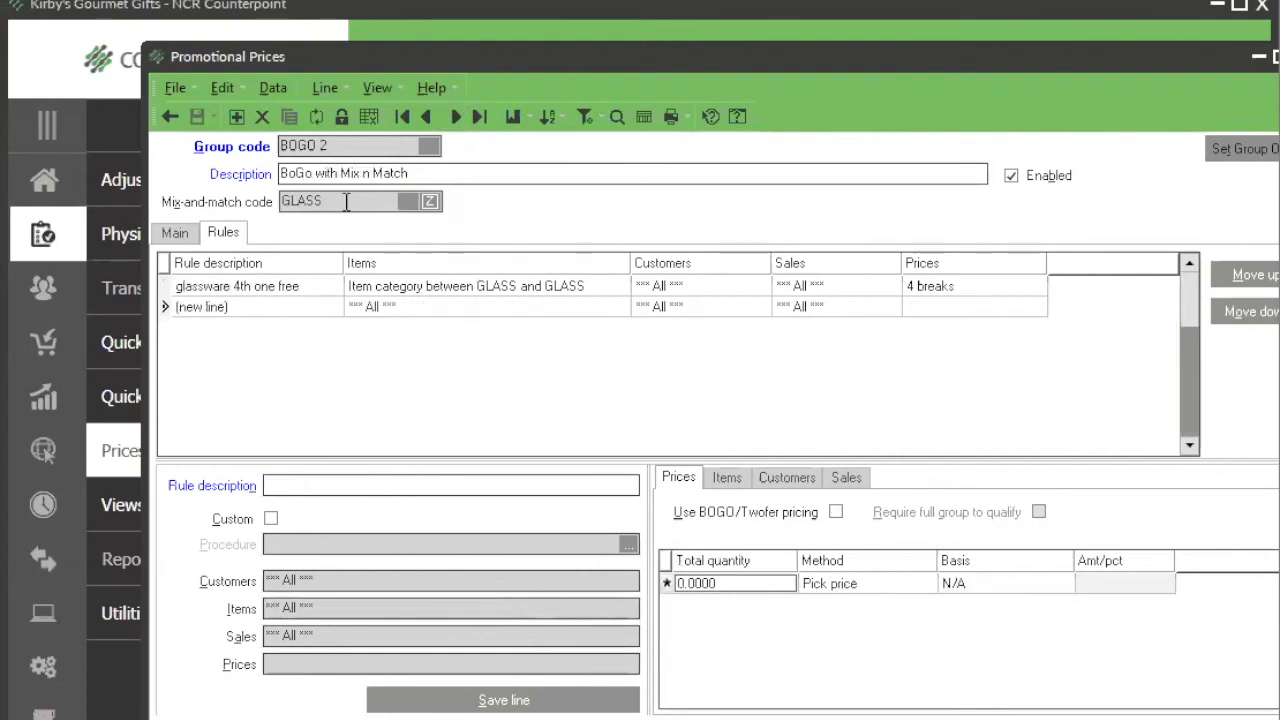
click(308, 290)
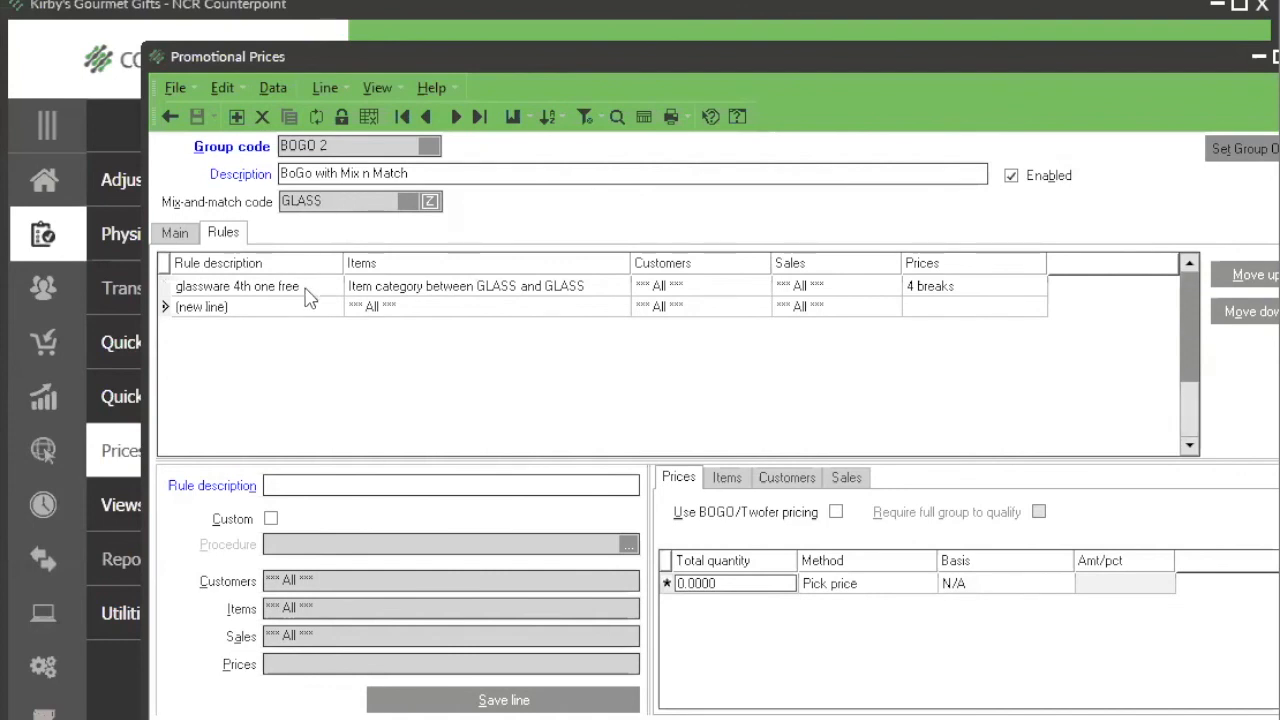
click(320, 201)
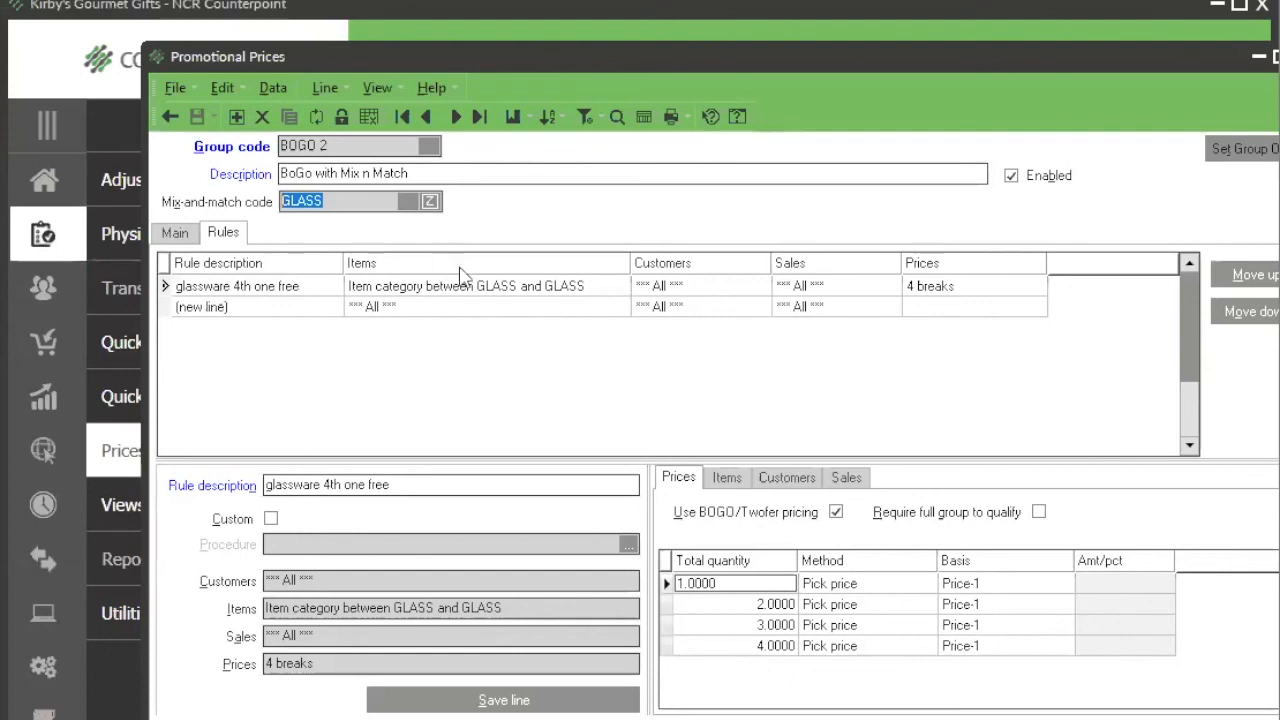
Step: Close the promotional prices after checking the GLASS mix-and-match code, and open the Price Test inventory utility
click(352, 200)
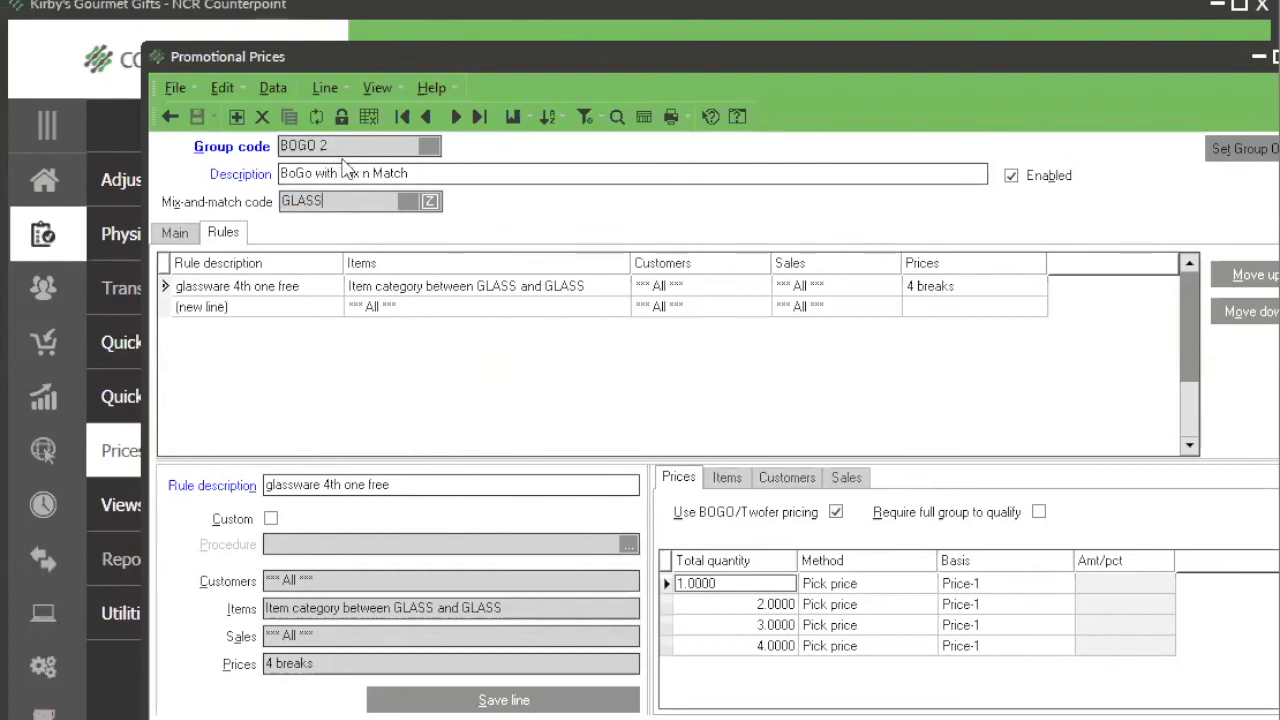
click(170, 117)
click(181, 121)
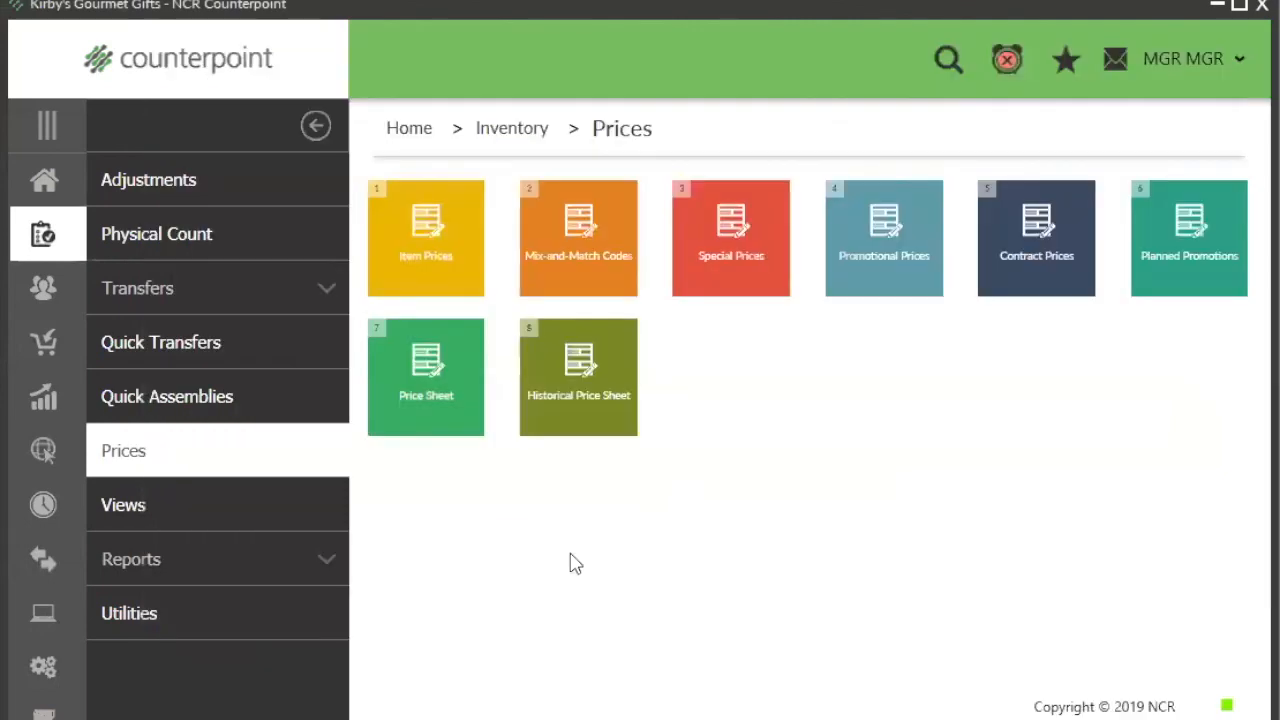
click(148, 613)
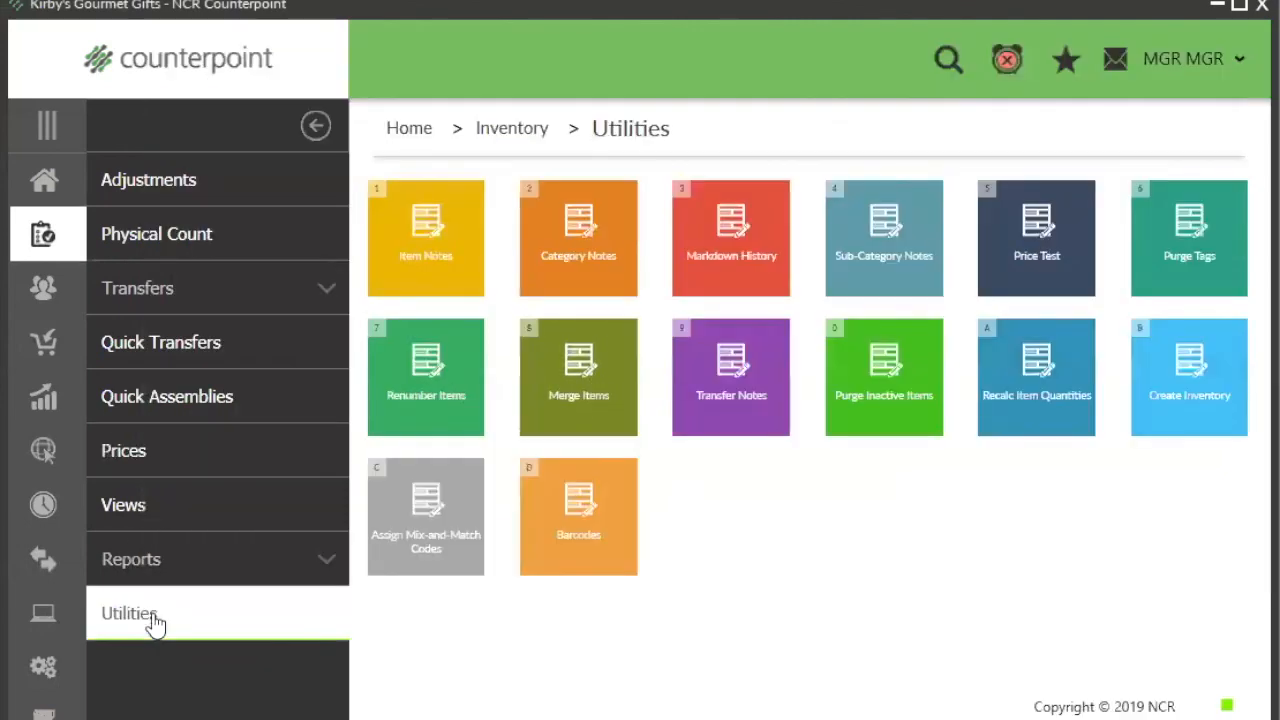
click(1030, 260)
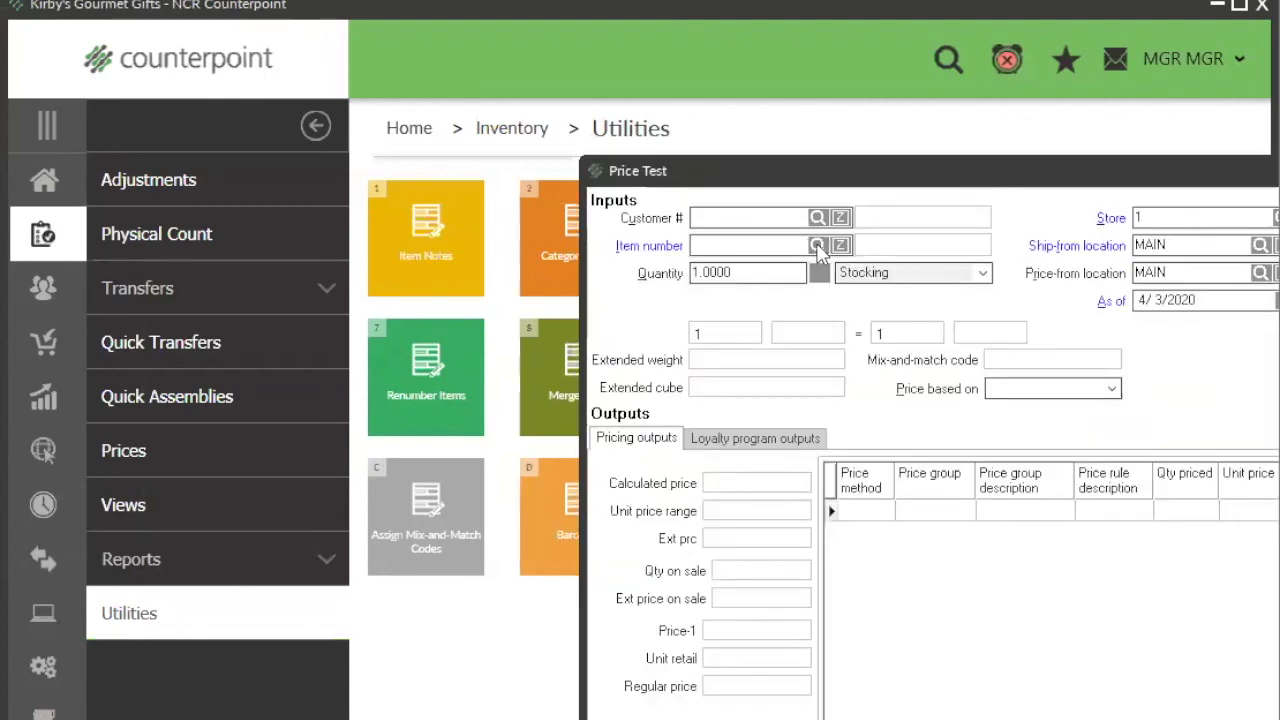
Step: Look up items with the keyword "gla" and select Crystal Wine Glasses (STM-035) as the test item
click(818, 246)
text(gla)
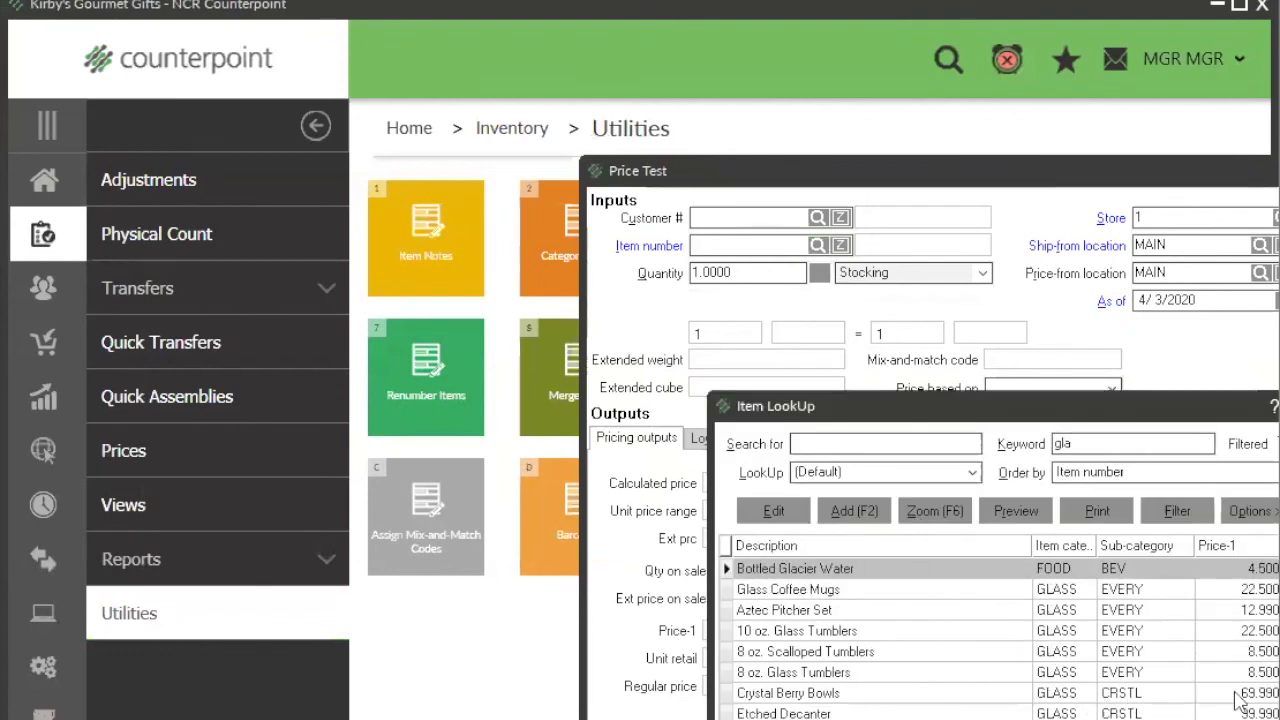
scroll(1126, 640, down, 1)
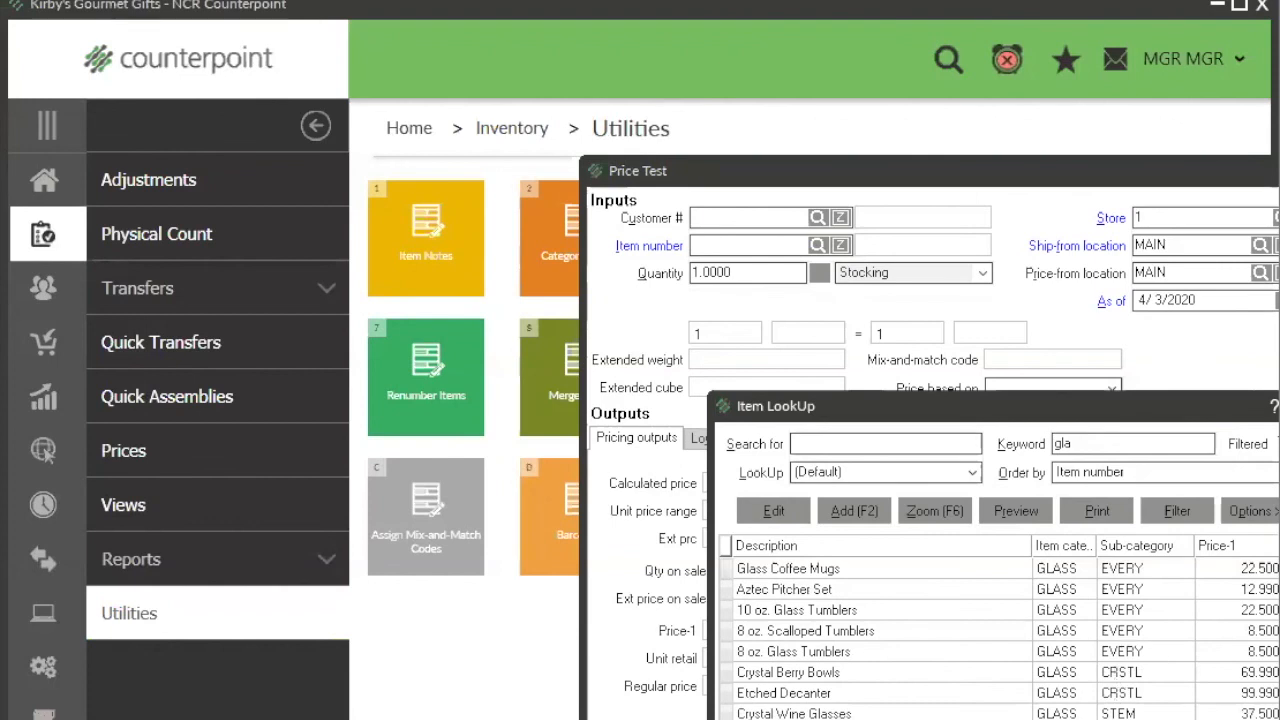
text(S)
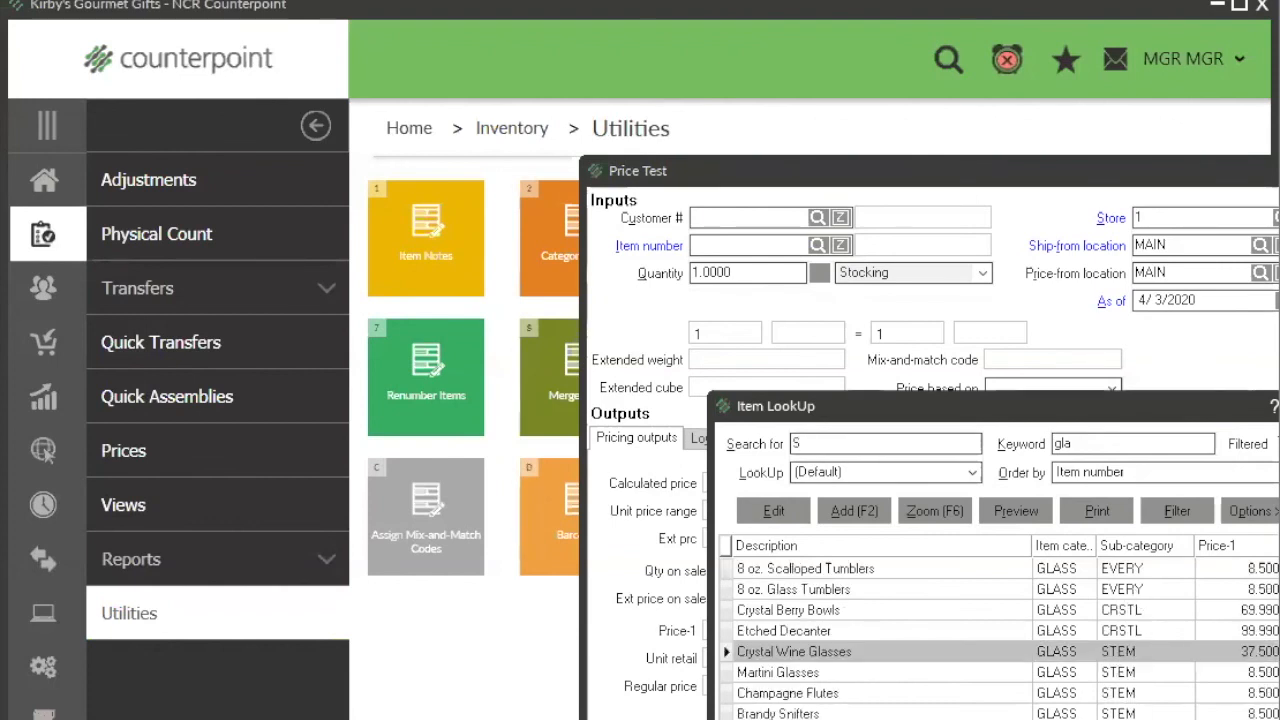
key(Return)
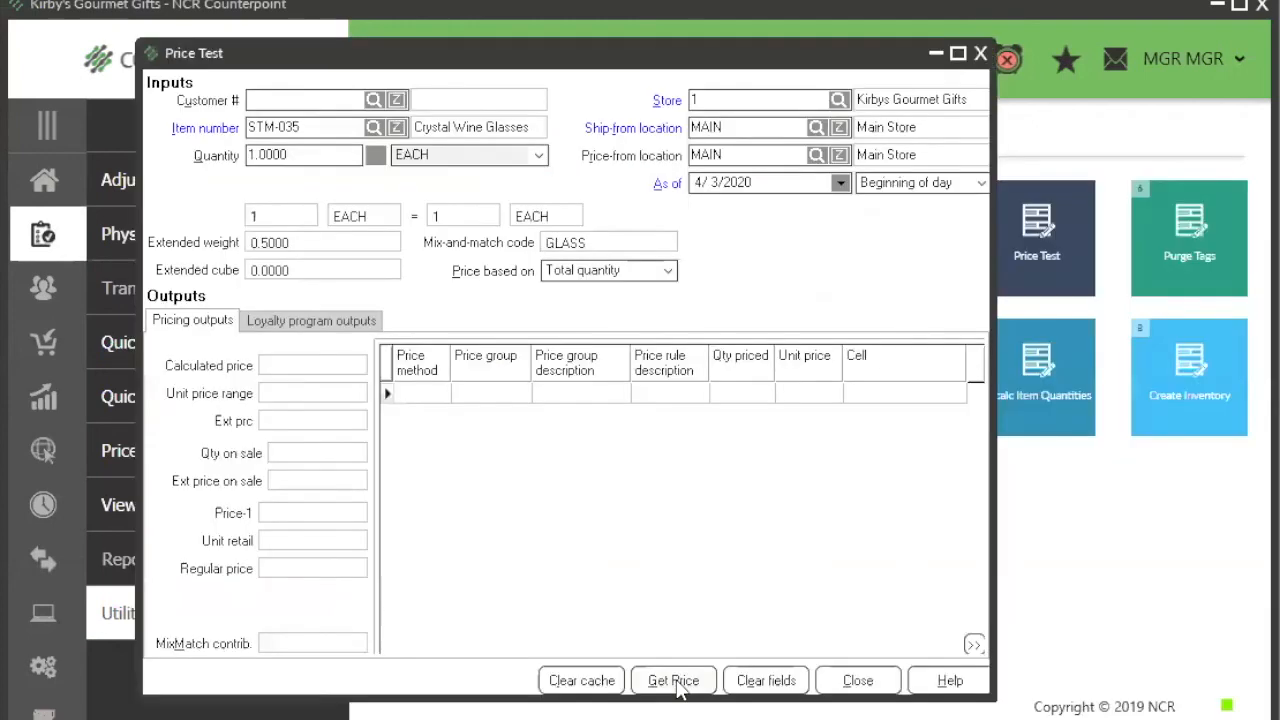
Step: Calculate the price for one set of Crystal Wine Glasses and examine the unit price and applied price group
click(674, 681)
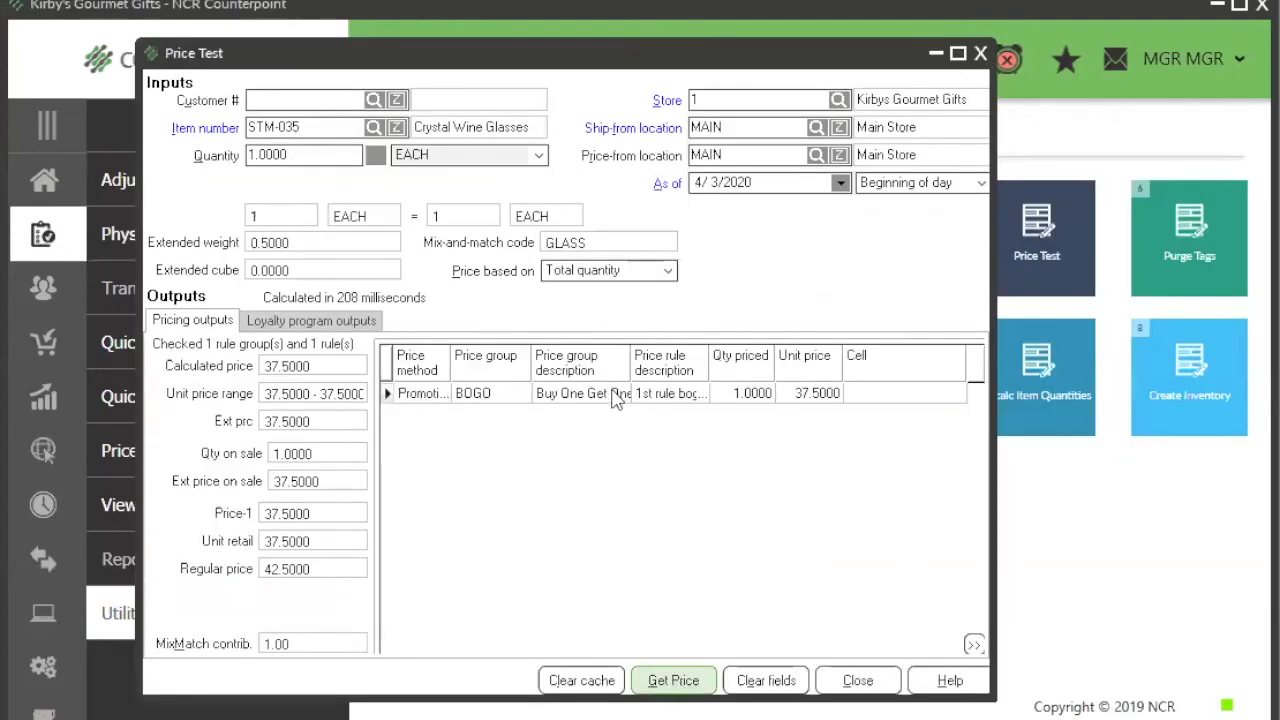
click(835, 393)
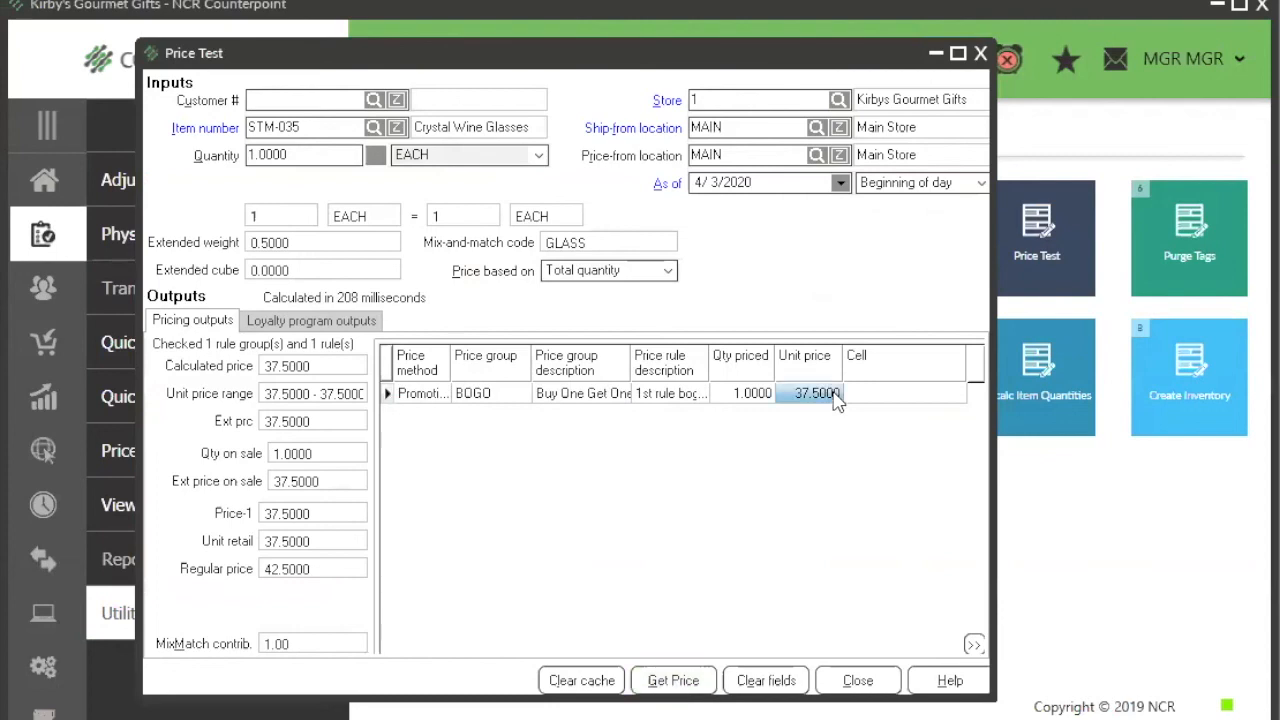
click(607, 396)
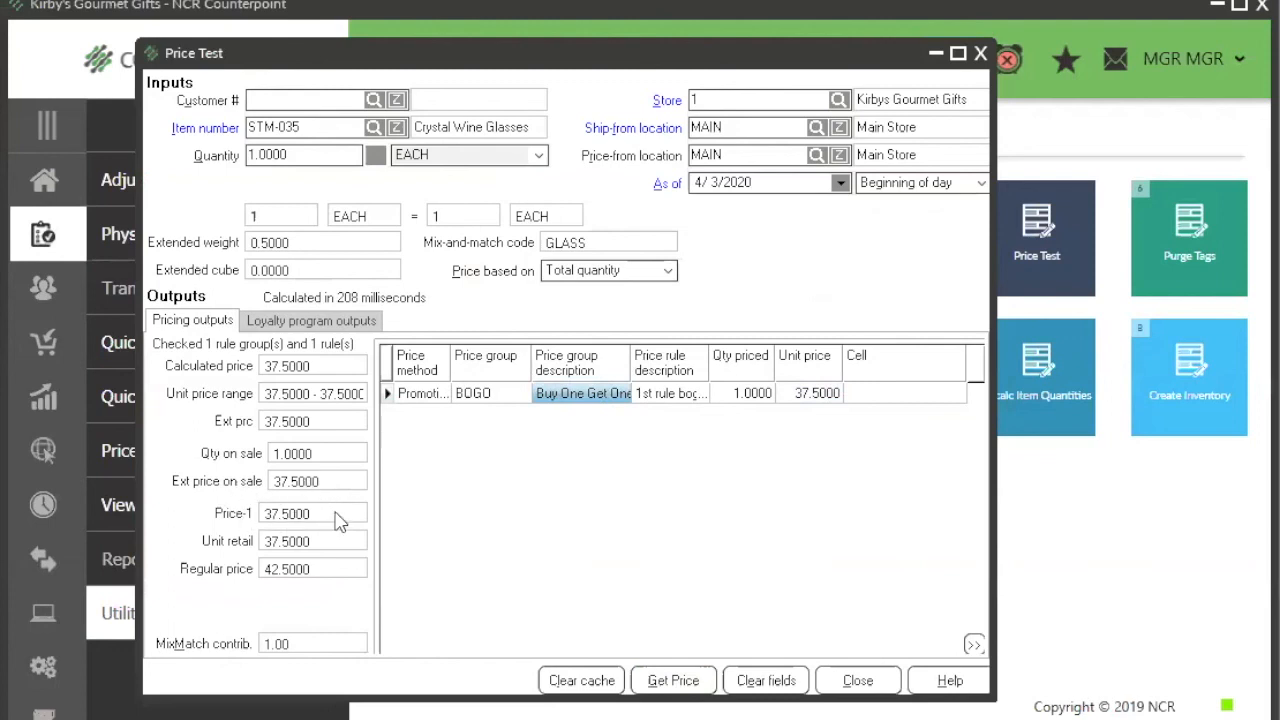
Step: Set the test quantity to 4 and recalculate the Crystal Wine Glasses price
click(307, 154)
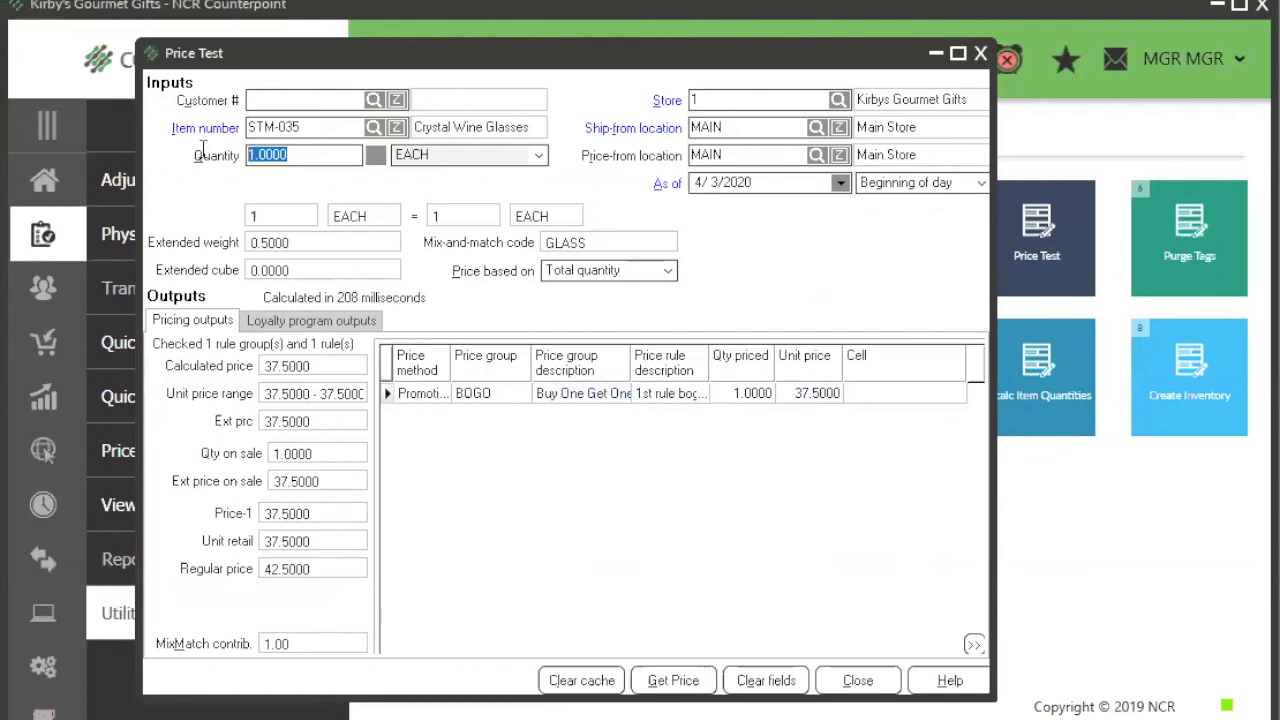
text(4)
key(Tab)
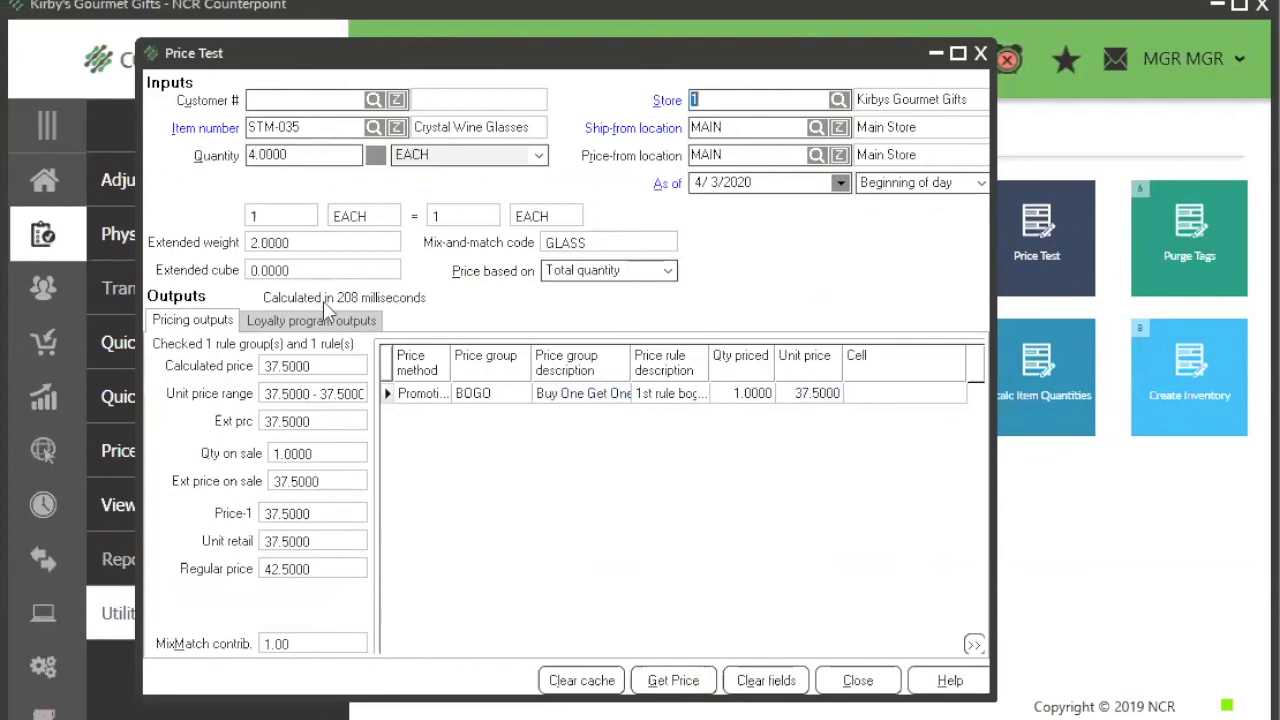
click(670, 682)
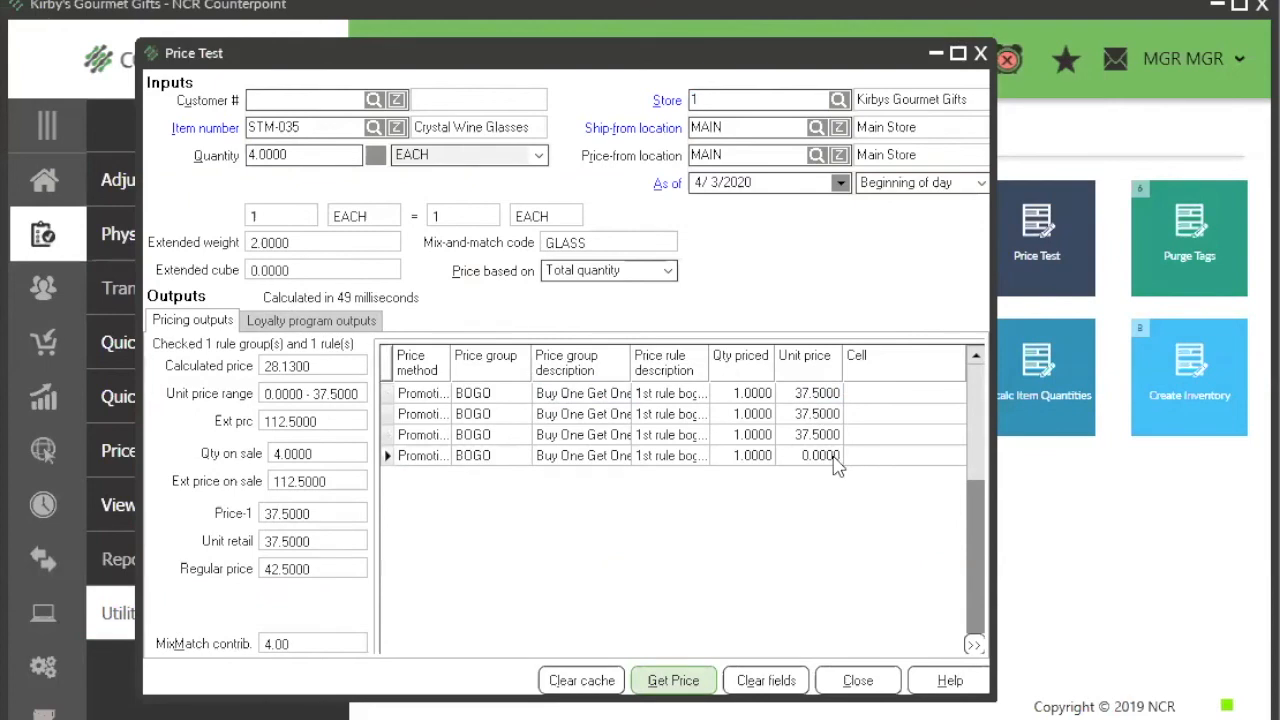
Step: Set the as-of date to 5/14/2020 and recalculate the price for the four glasses
click(841, 184)
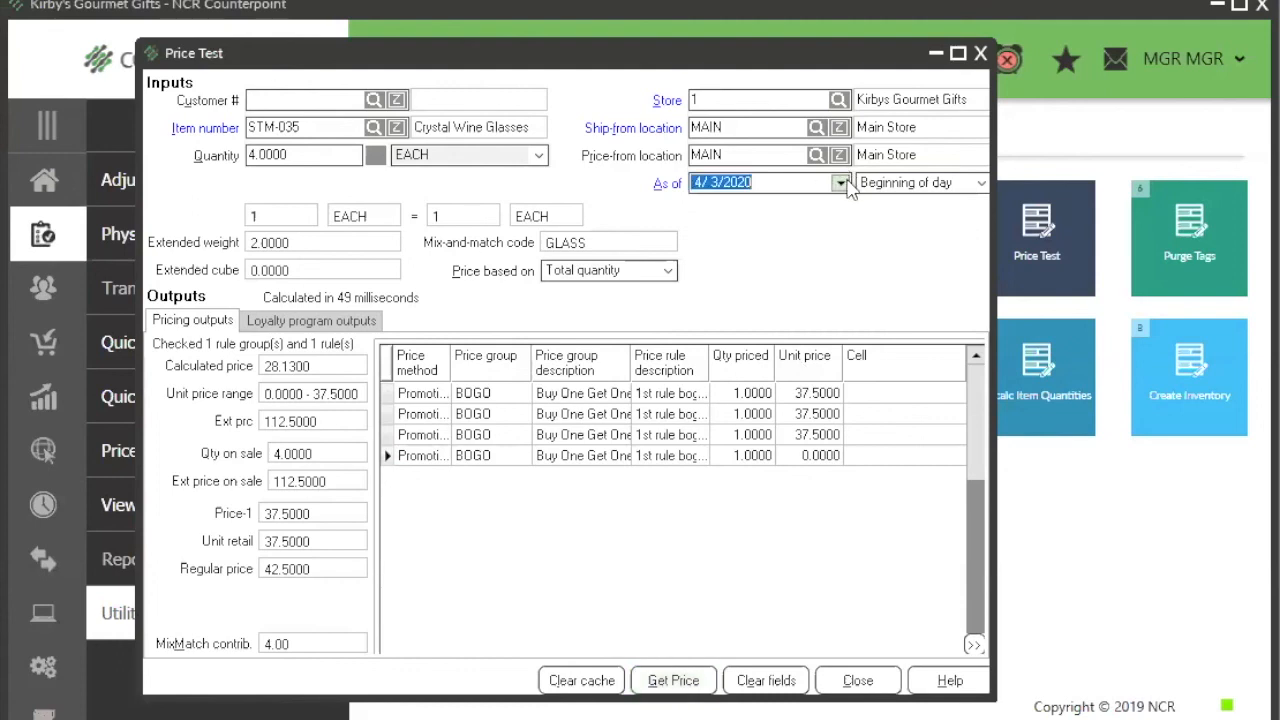
click(773, 312)
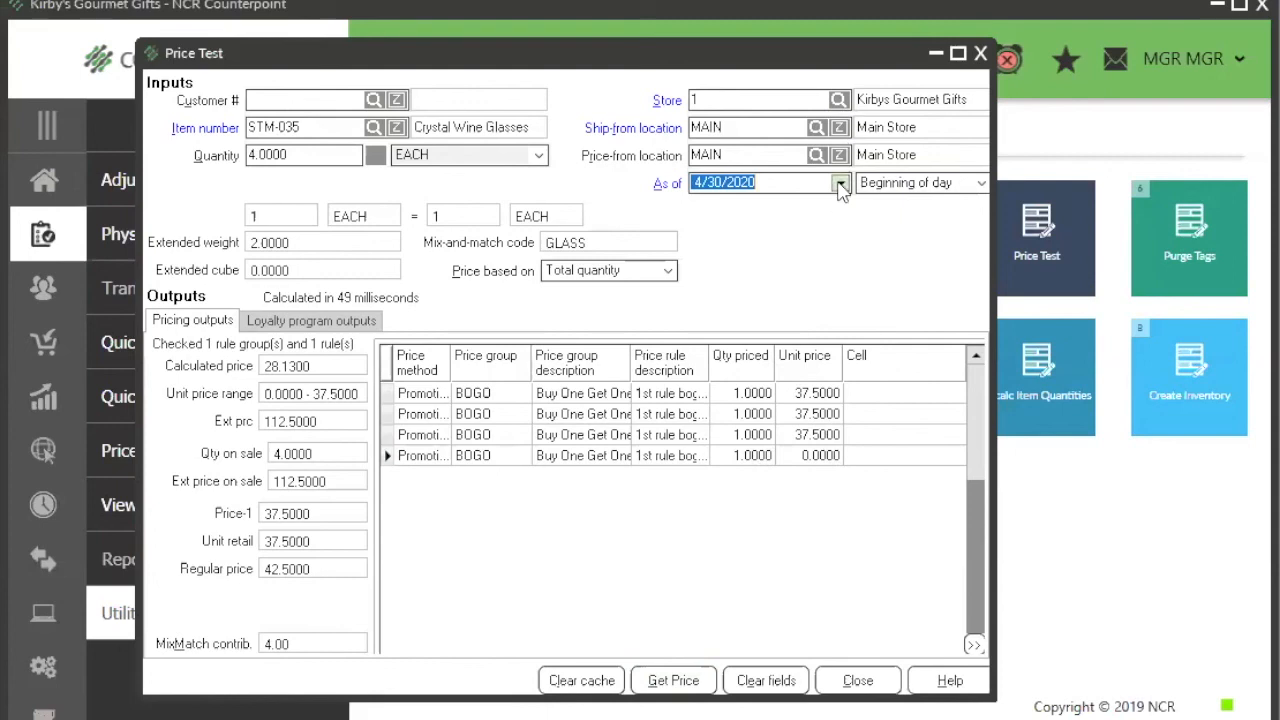
click(841, 183)
click(836, 203)
click(775, 275)
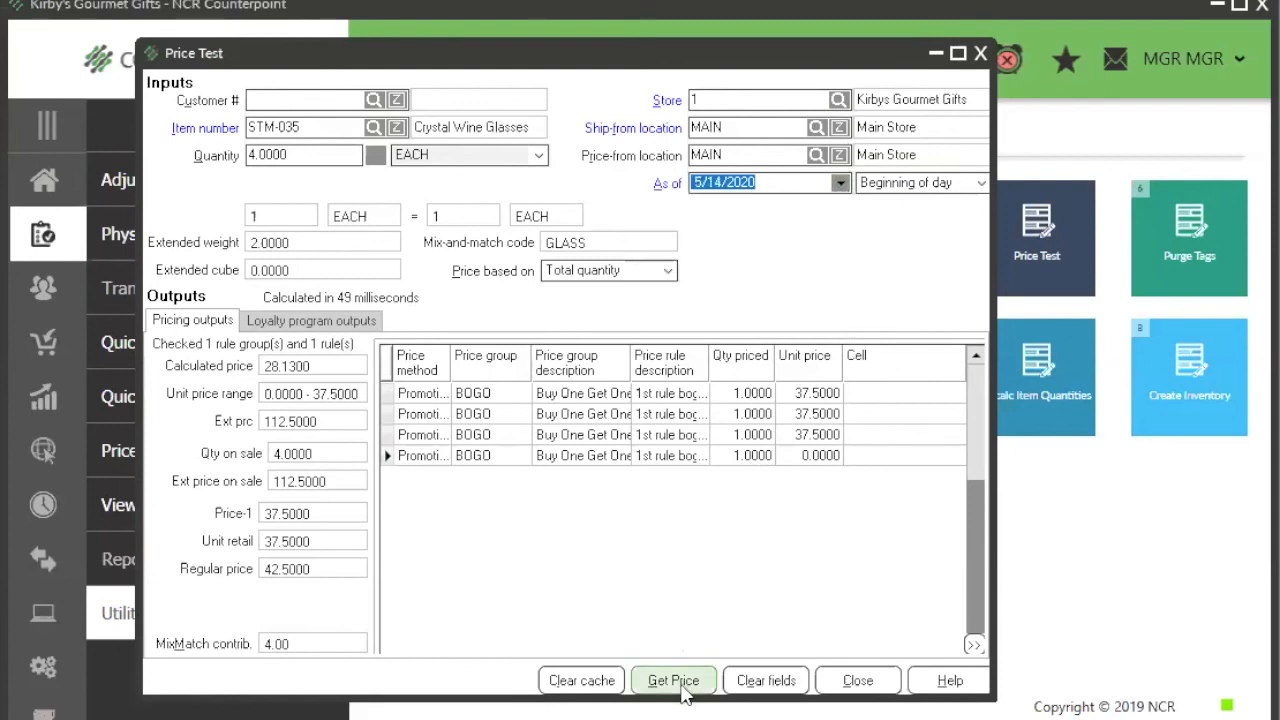
click(676, 682)
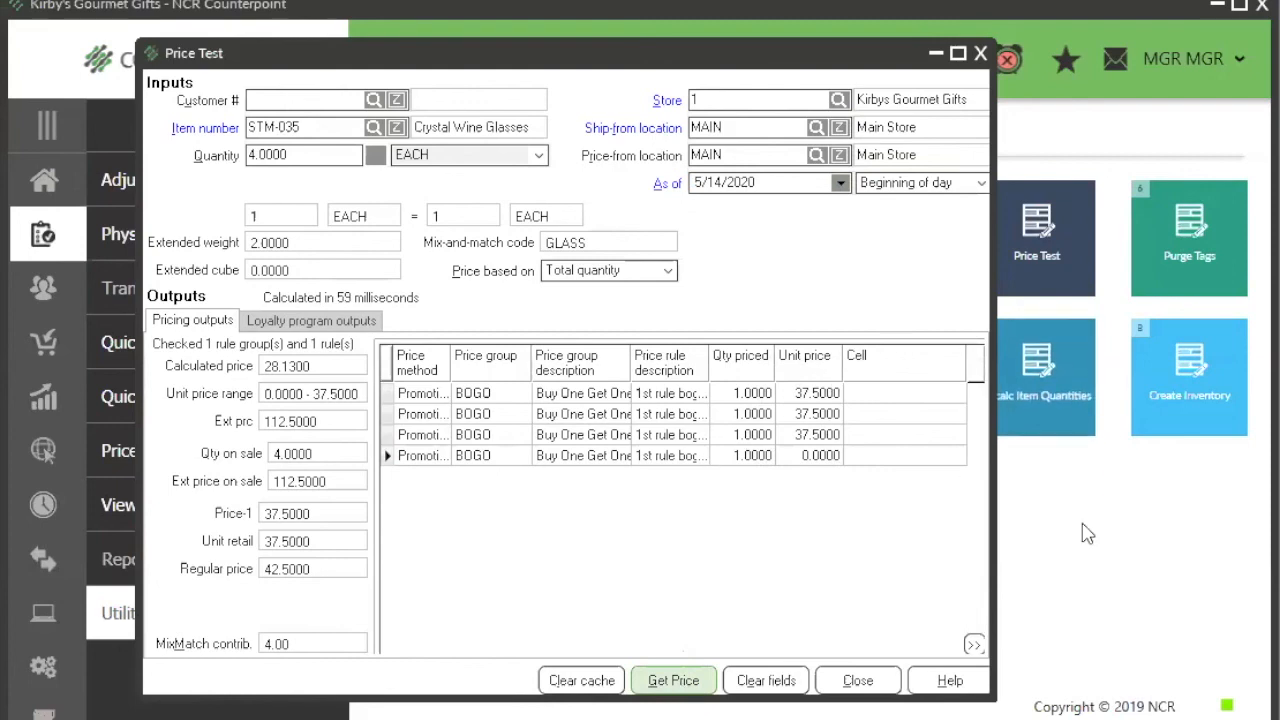
Step: Leave the price test, close the Price Sheet window and load the BOGO group's date settings in Promotional Prices
key(Escape)
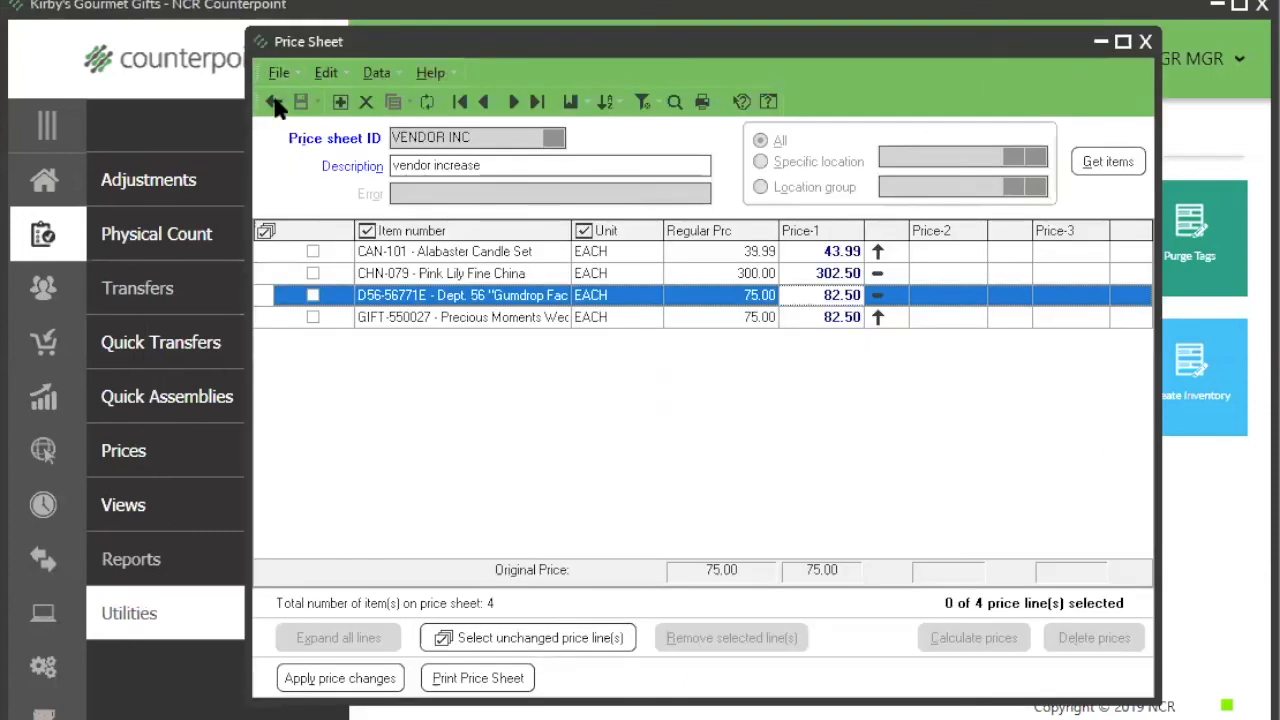
click(273, 101)
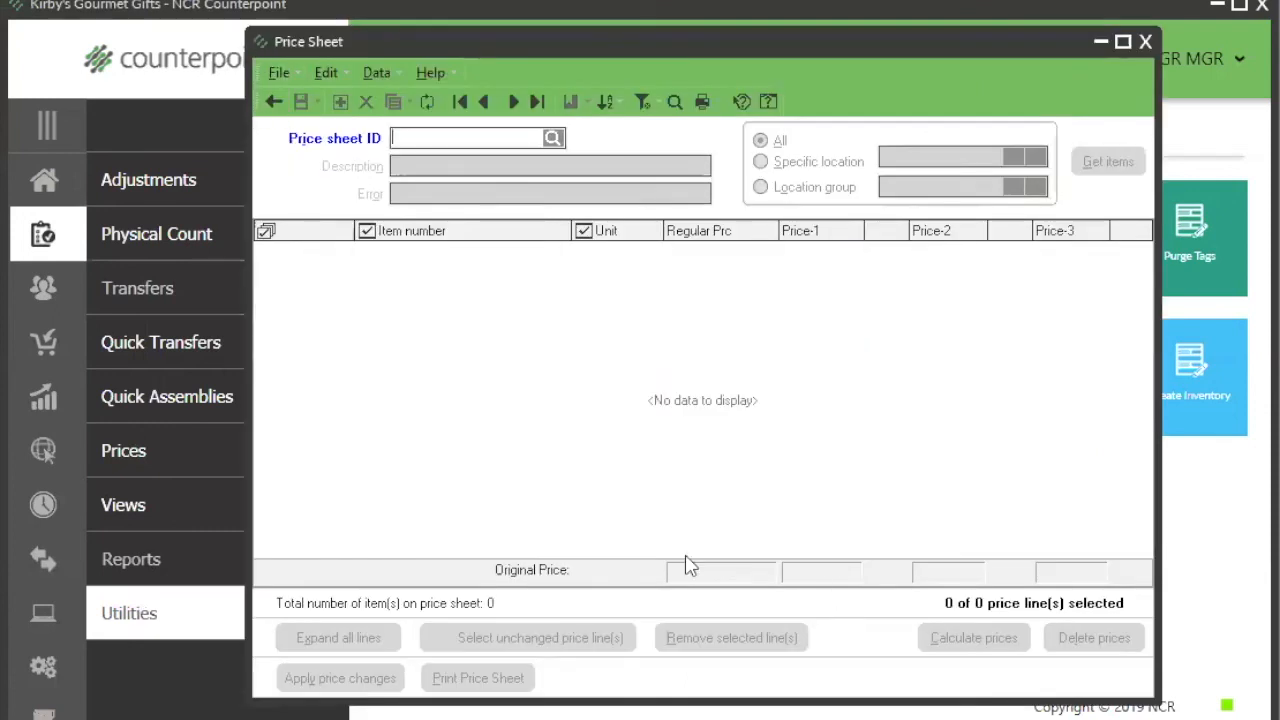
click(48, 245)
click(188, 465)
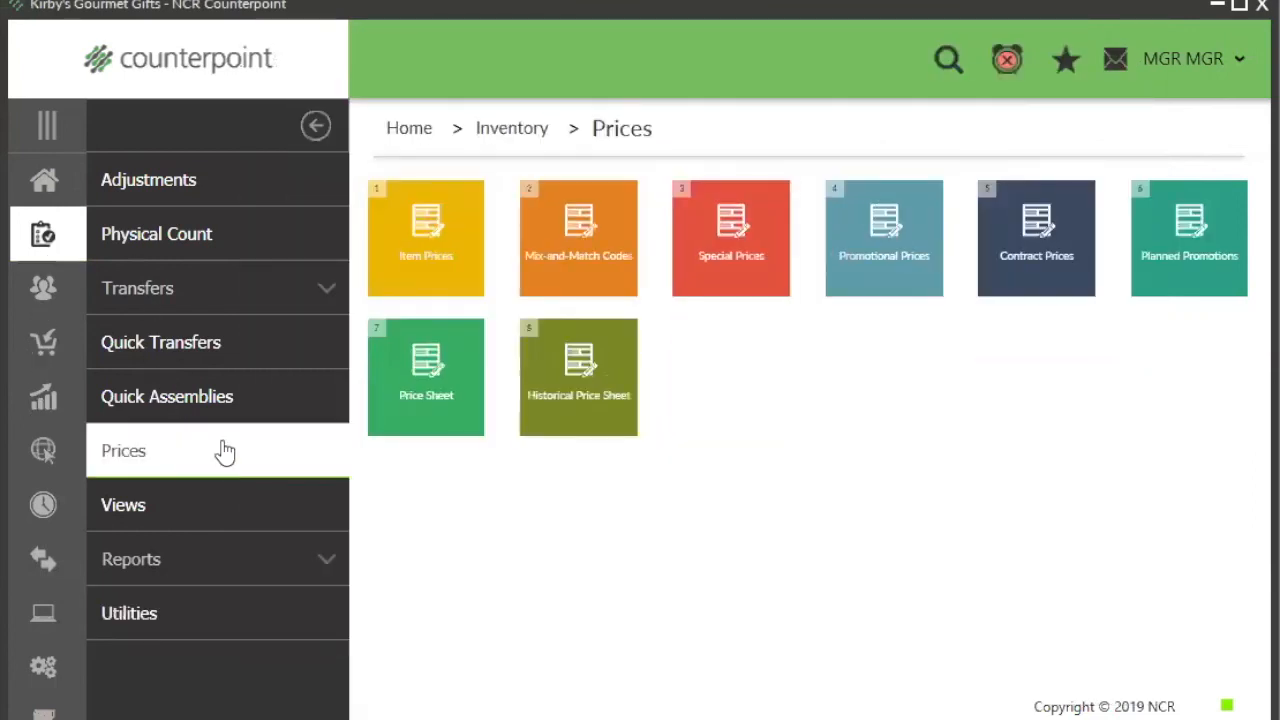
click(869, 261)
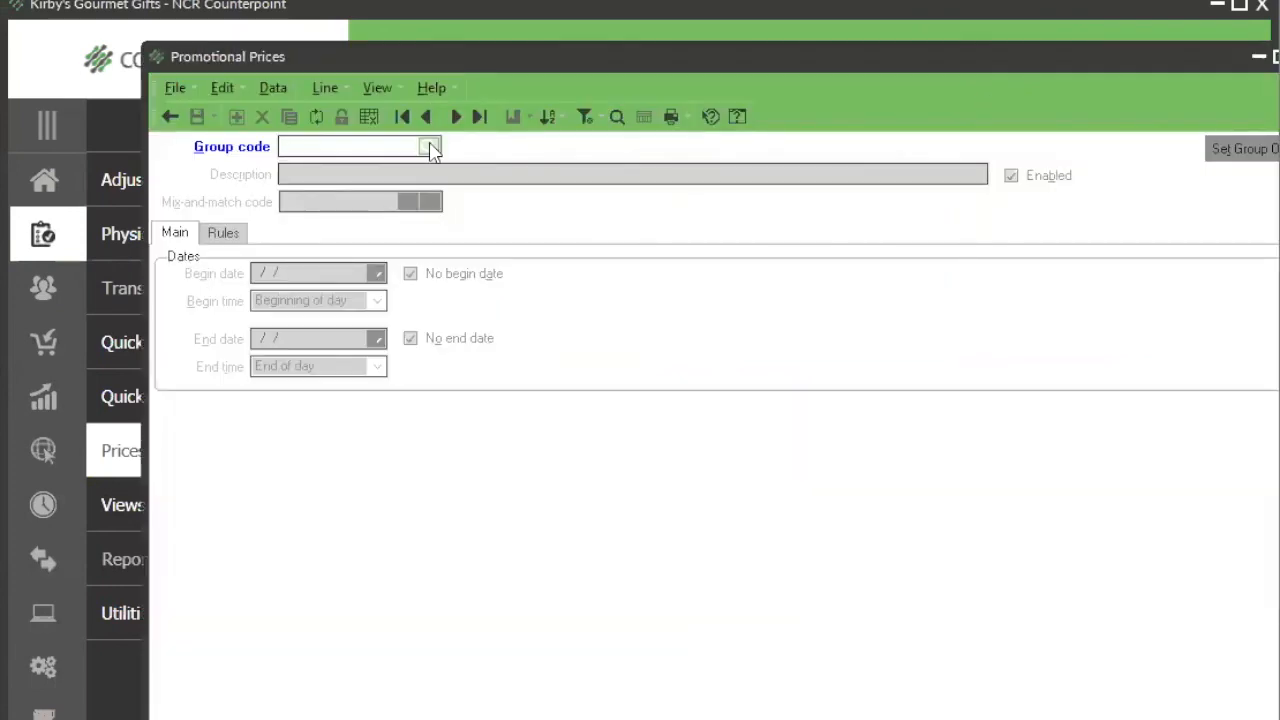
click(428, 147)
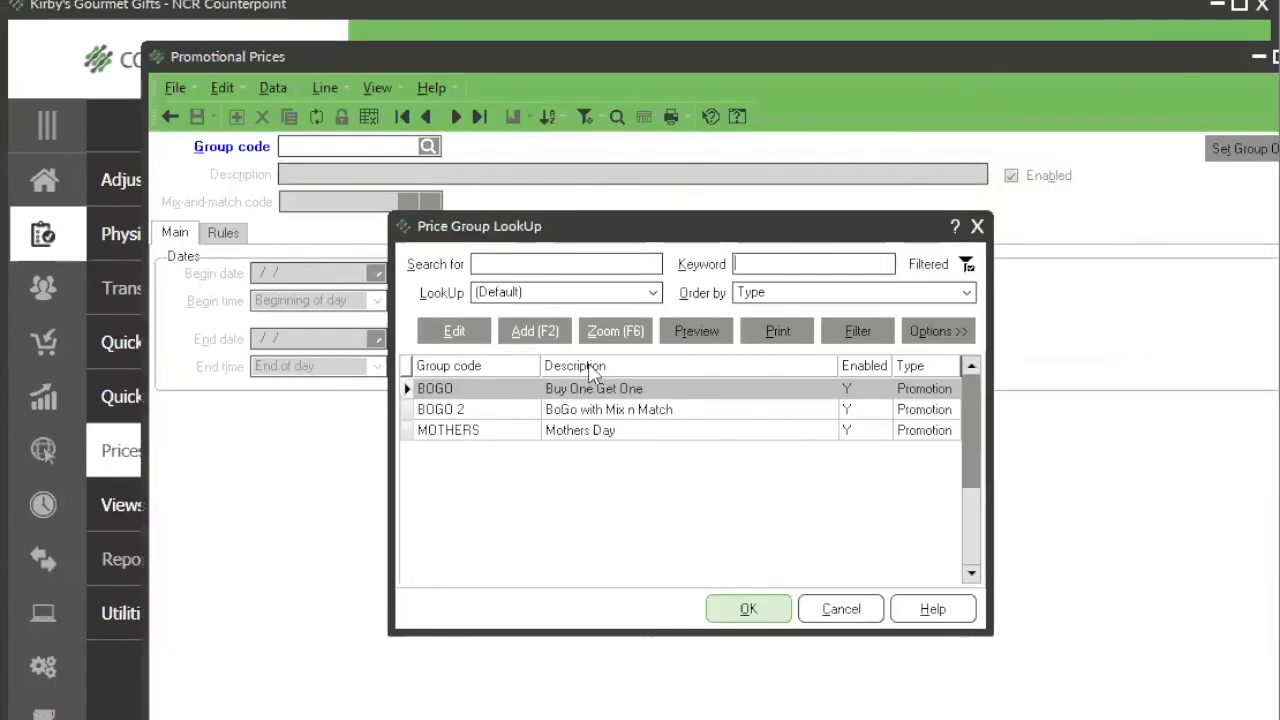
click(748, 609)
click(222, 236)
click(185, 235)
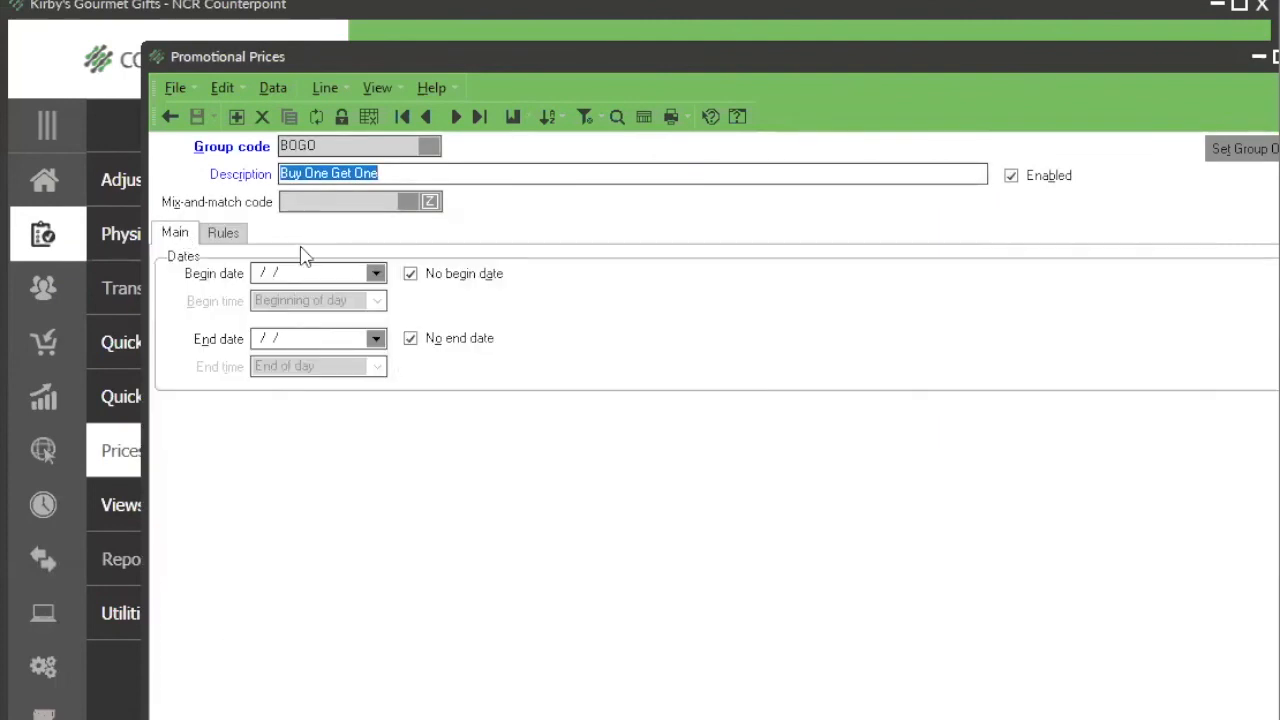
Step: Set the BOGO group's begin date and end date both to 4/3/2020 and save the group
click(312, 272)
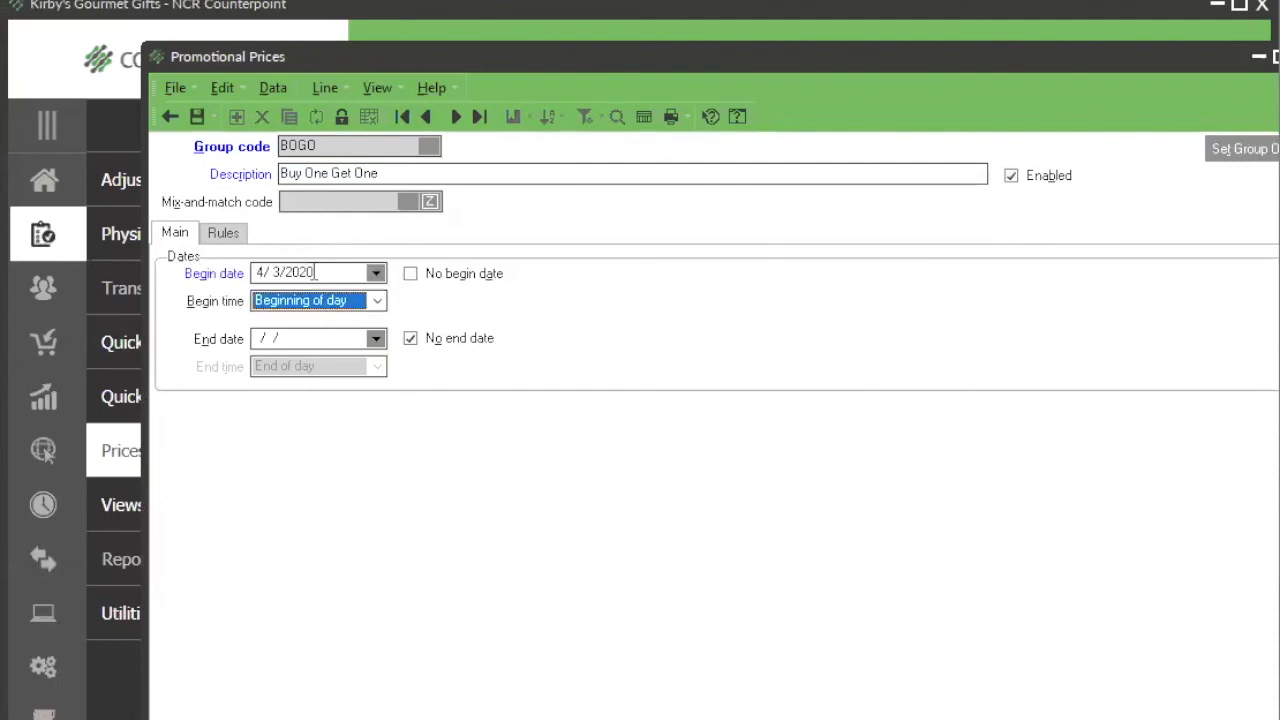
key(Tab)
text(4/3)
key(Tab)
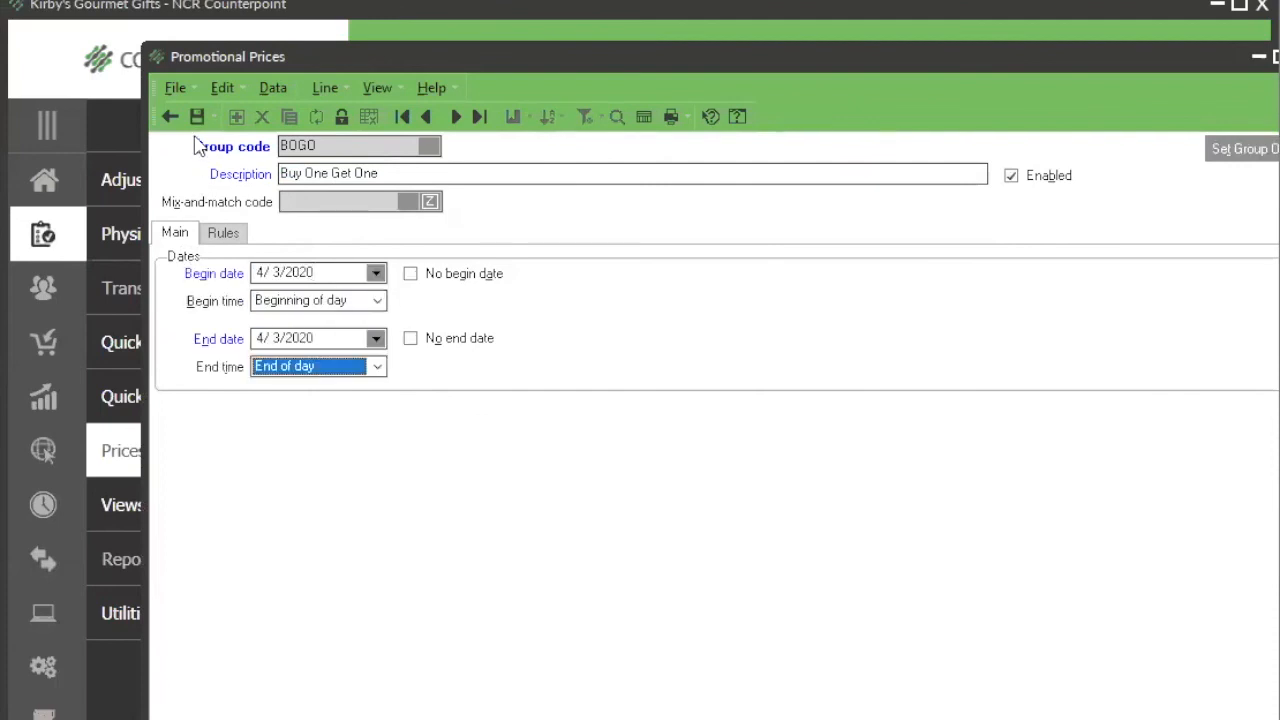
click(196, 117)
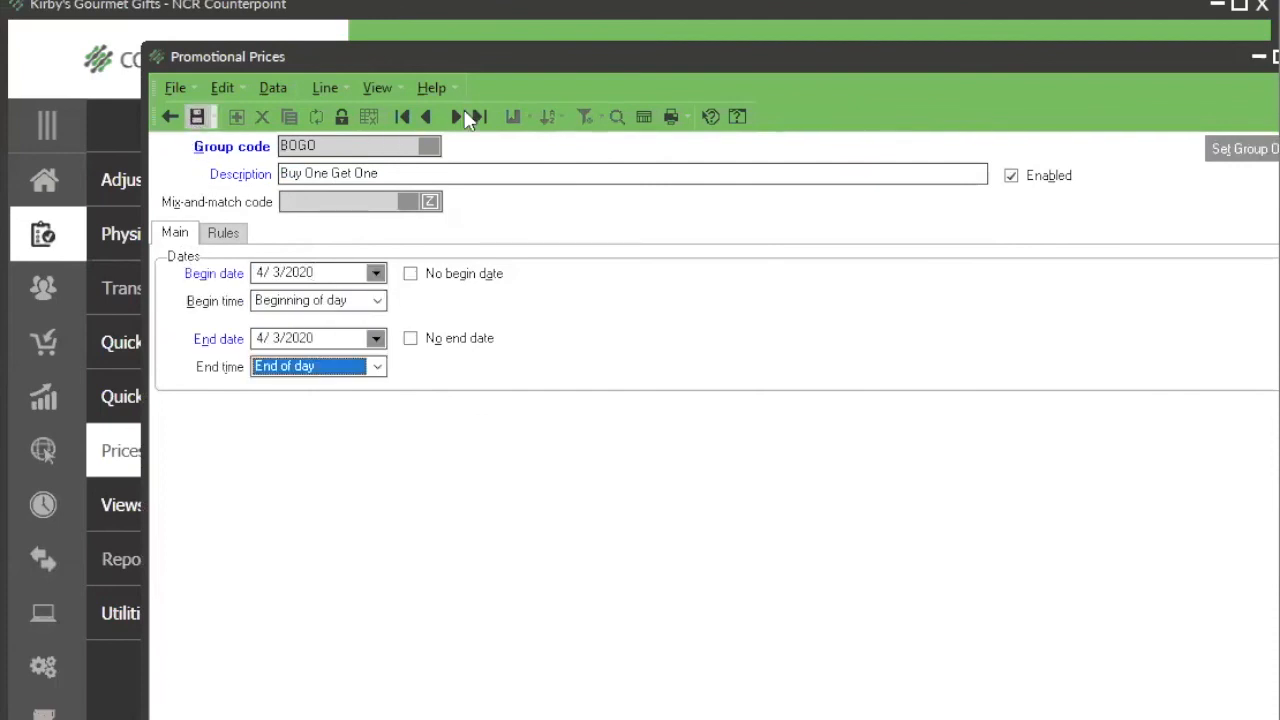
Step: Set the begin and end dates of the BOGO 2 group to 4/3/2020 and save it
click(455, 117)
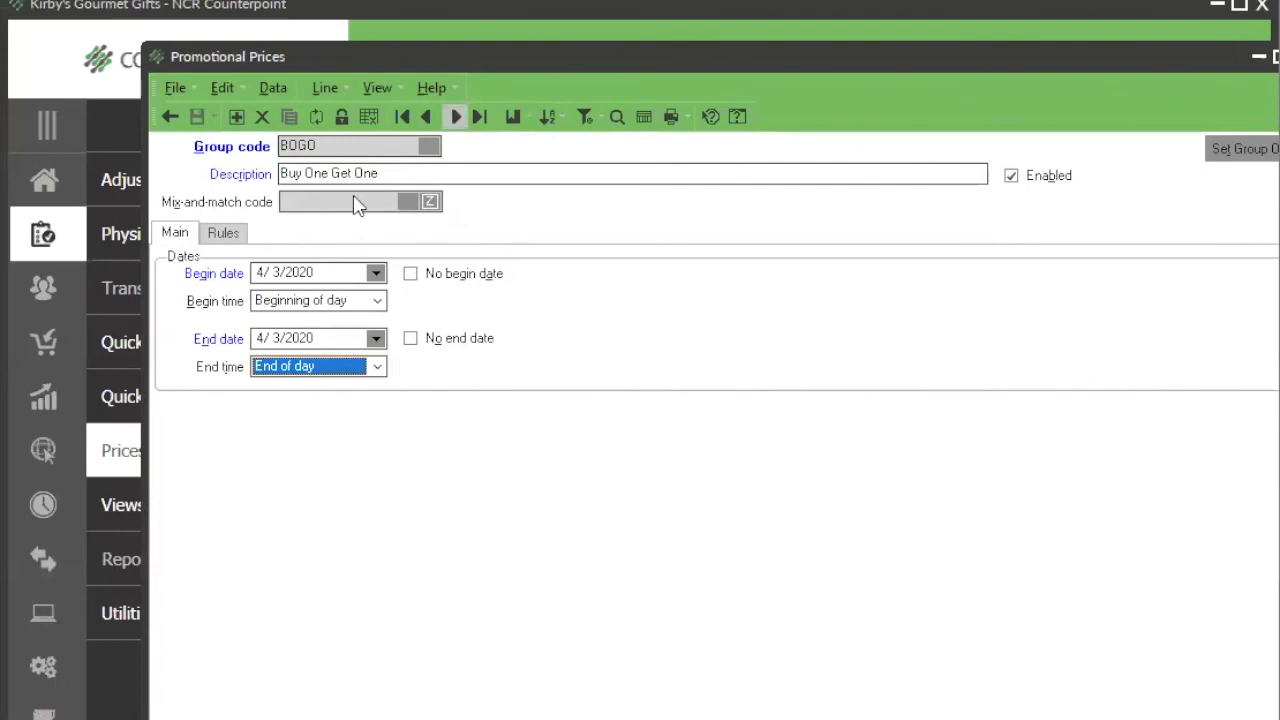
click(311, 272)
text(4/3)
key(Tab)
key(Tab)
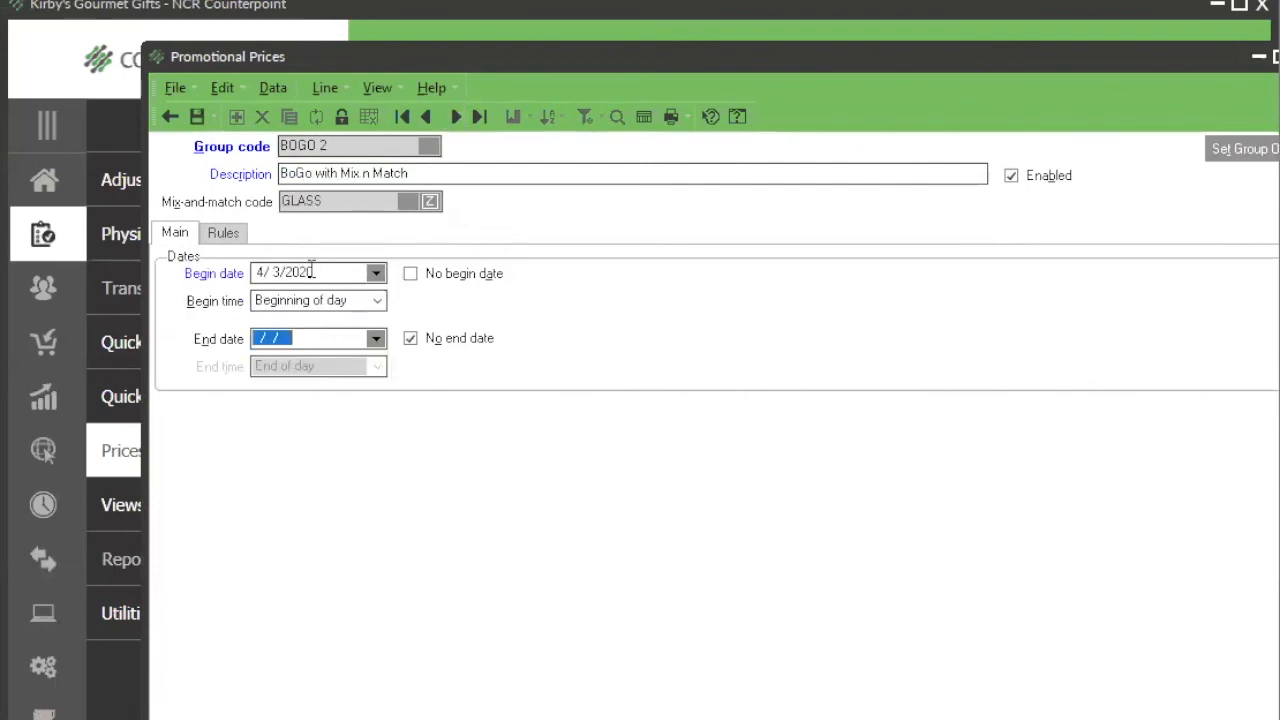
text(4/3)
key(Tab)
click(196, 117)
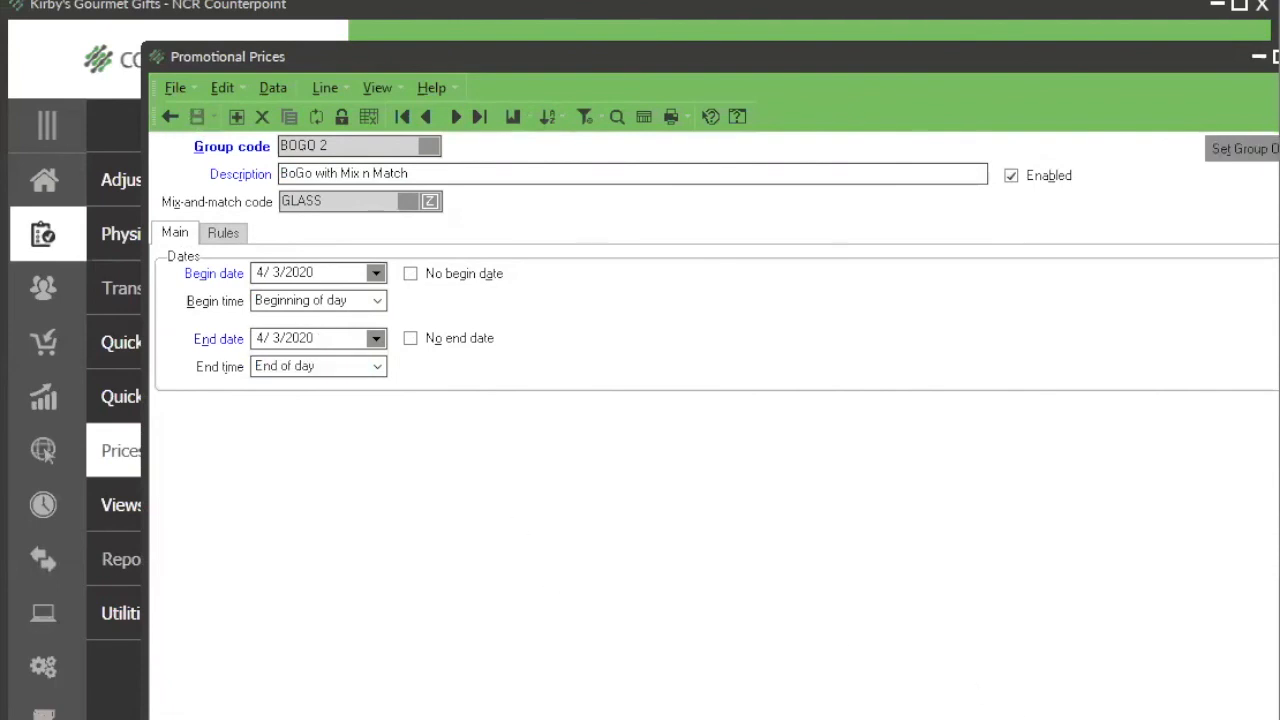
Step: Return to Price Test and recalculate the Crystal Wine Glasses price as of 5/14/2020 and again as of 4/3/2020
key(alt+Tab)
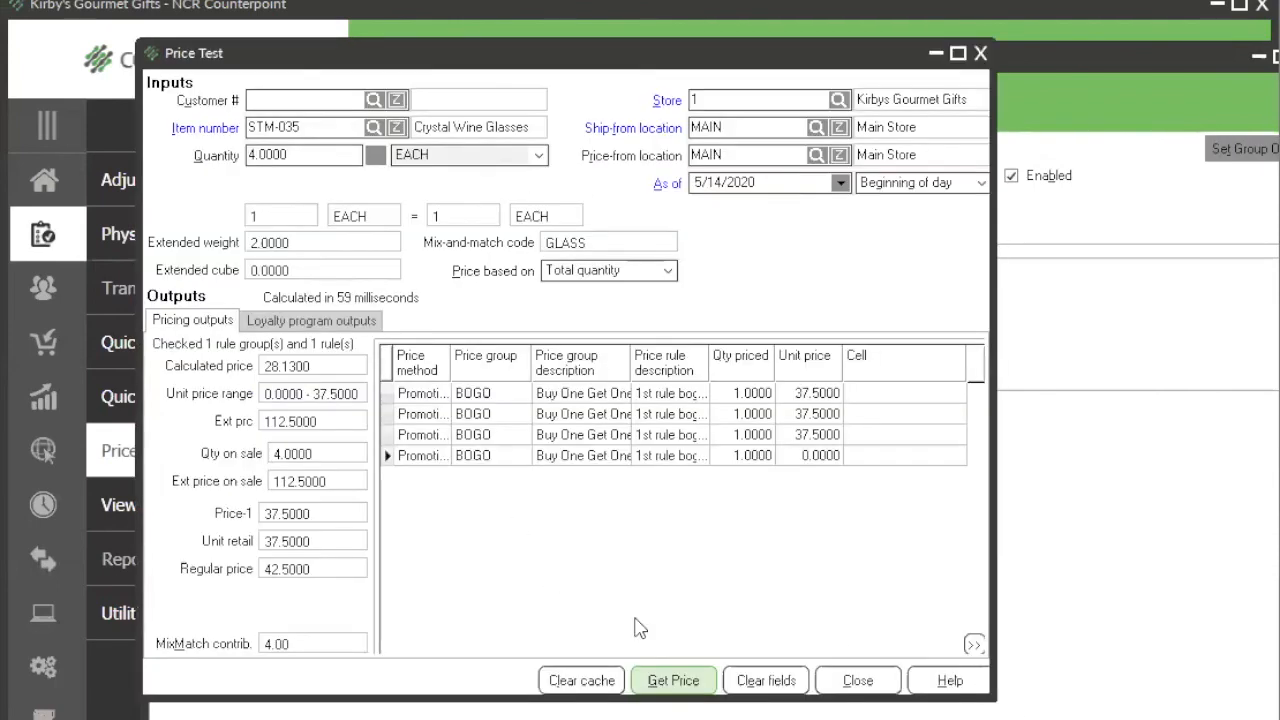
click(665, 681)
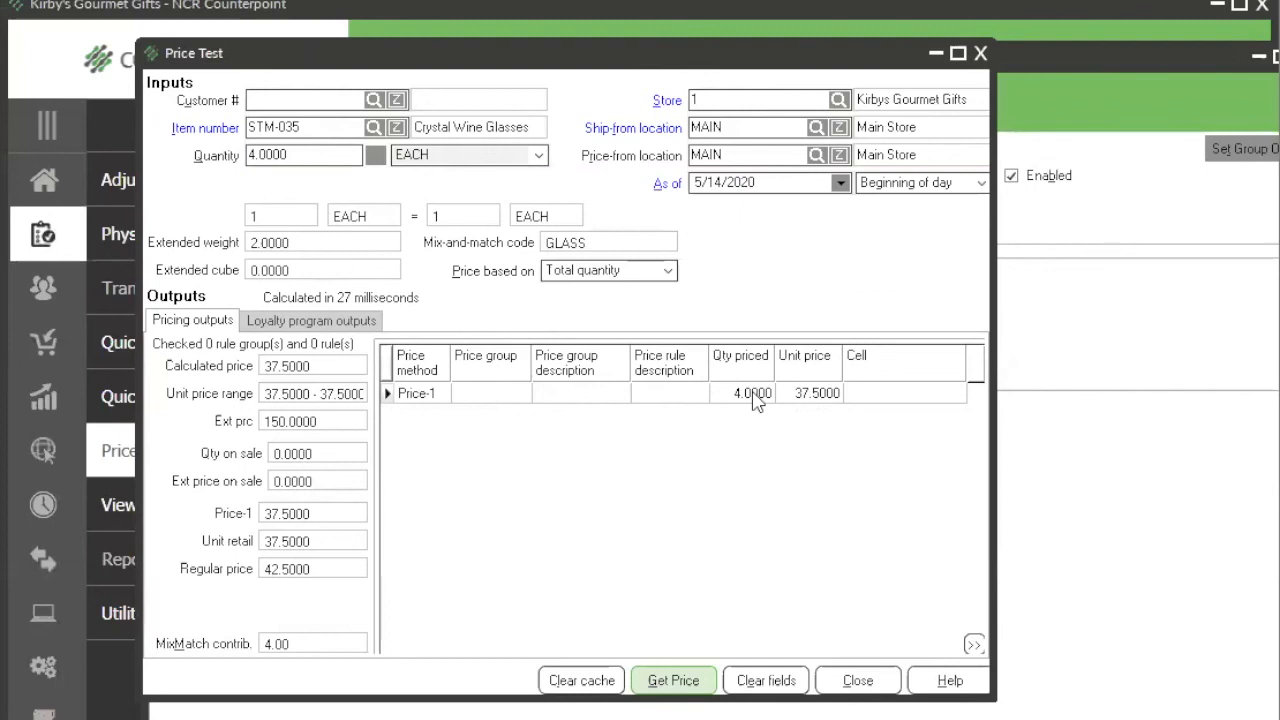
click(724, 183)
click(748, 393)
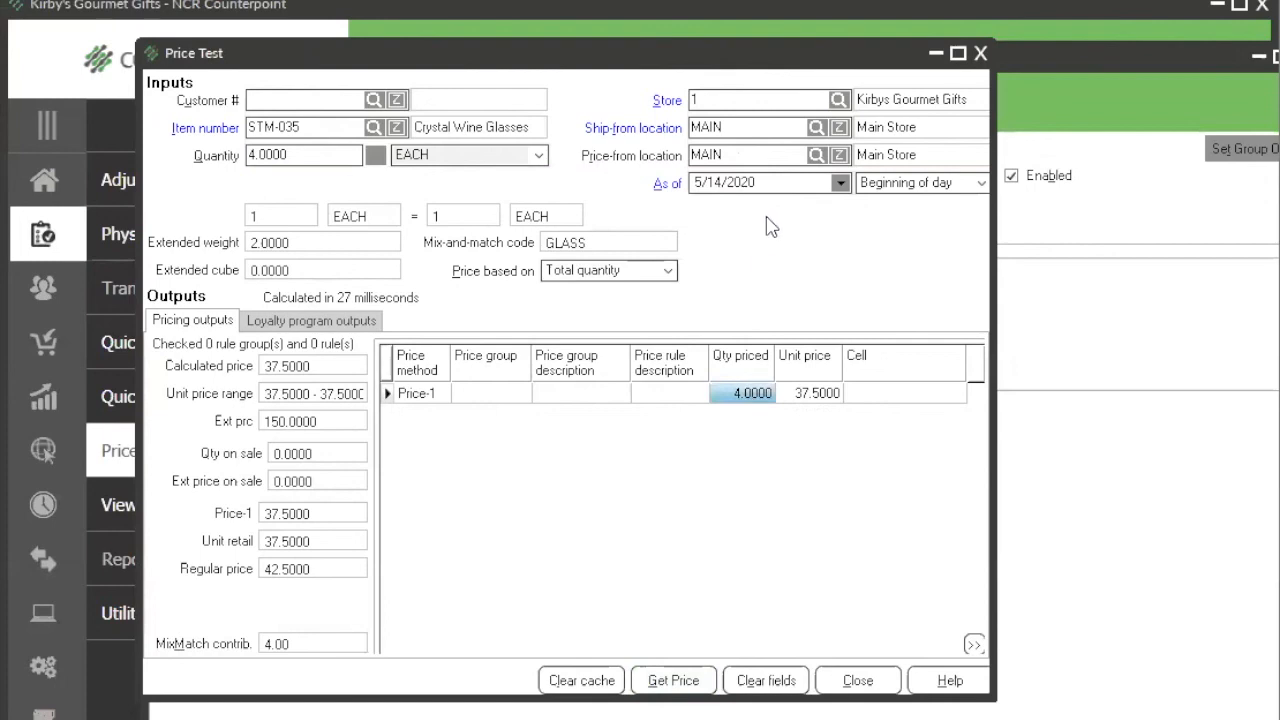
double_click(766, 183)
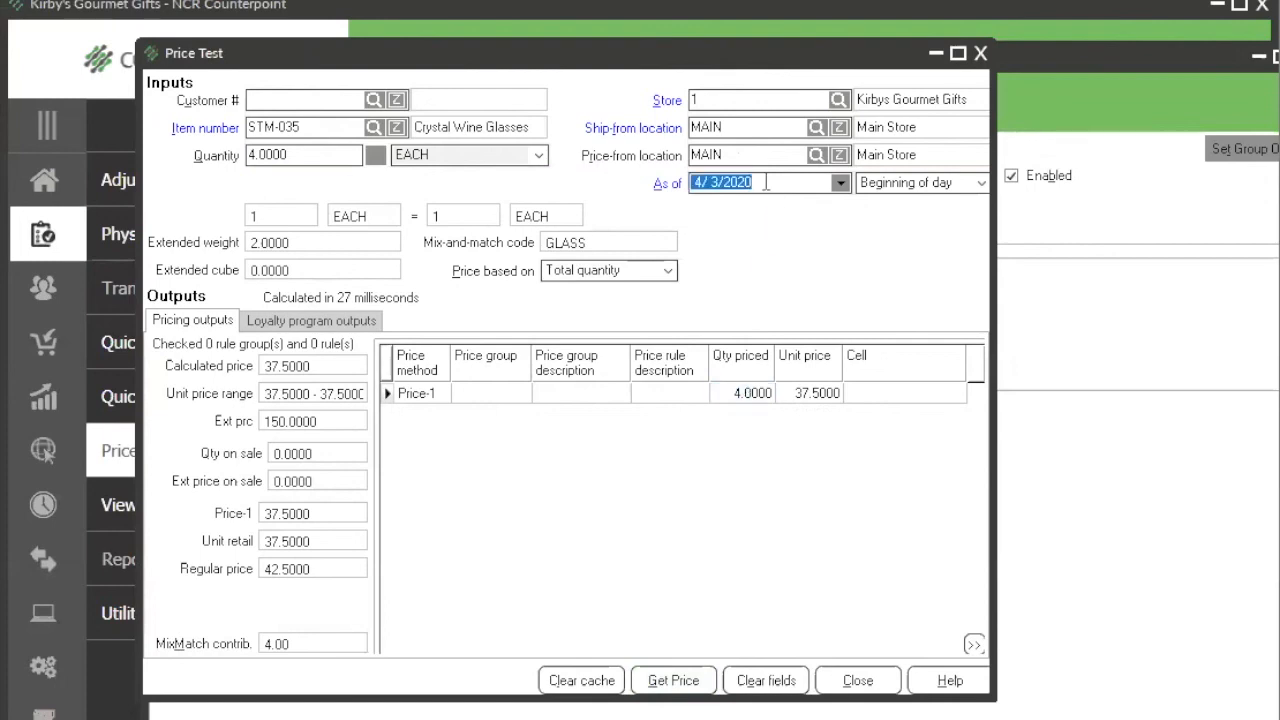
click(686, 680)
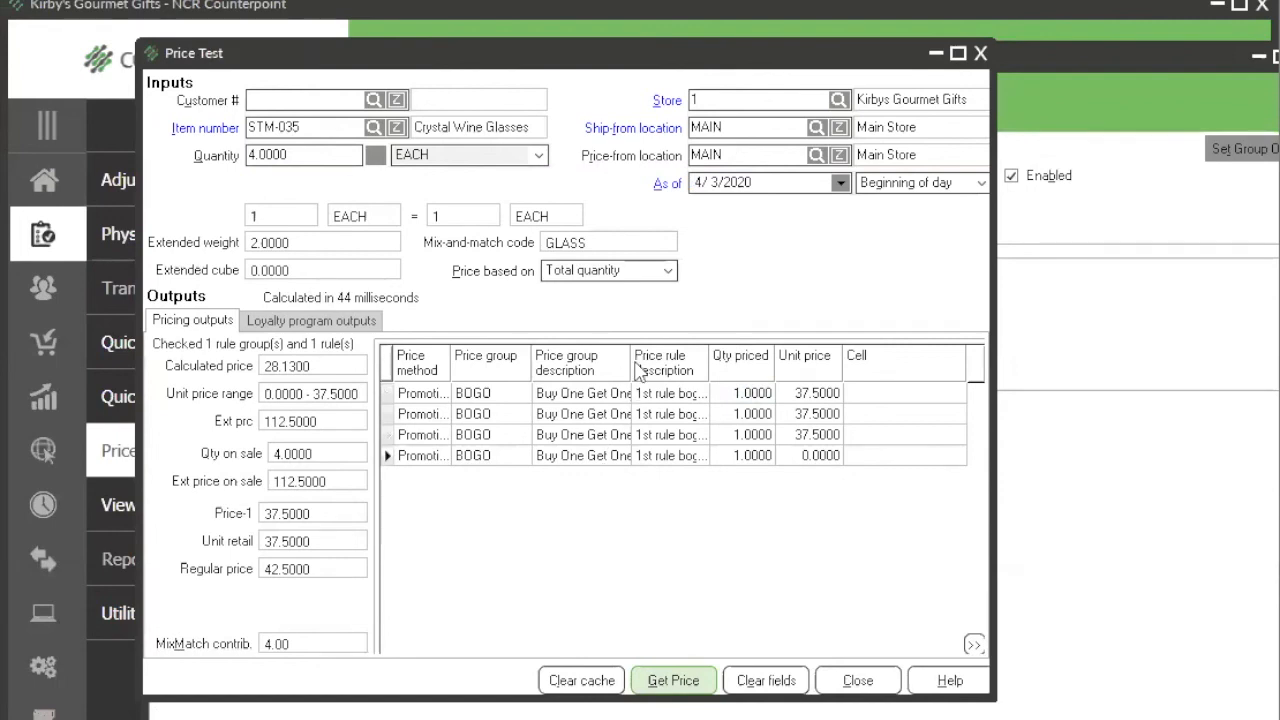
Step: Resize the price test result columns so the price method, group description and rule description show in full
click(710, 372)
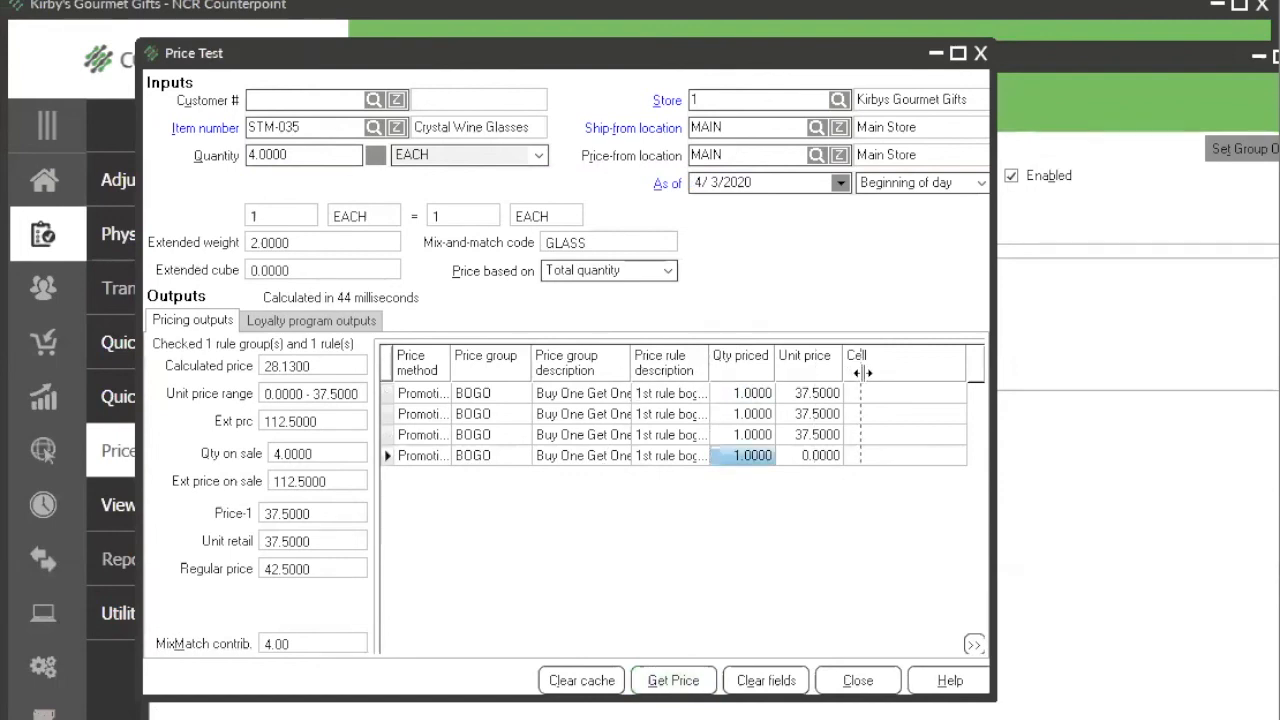
drag(862, 372, 862, 372)
drag(635, 366, 747, 366)
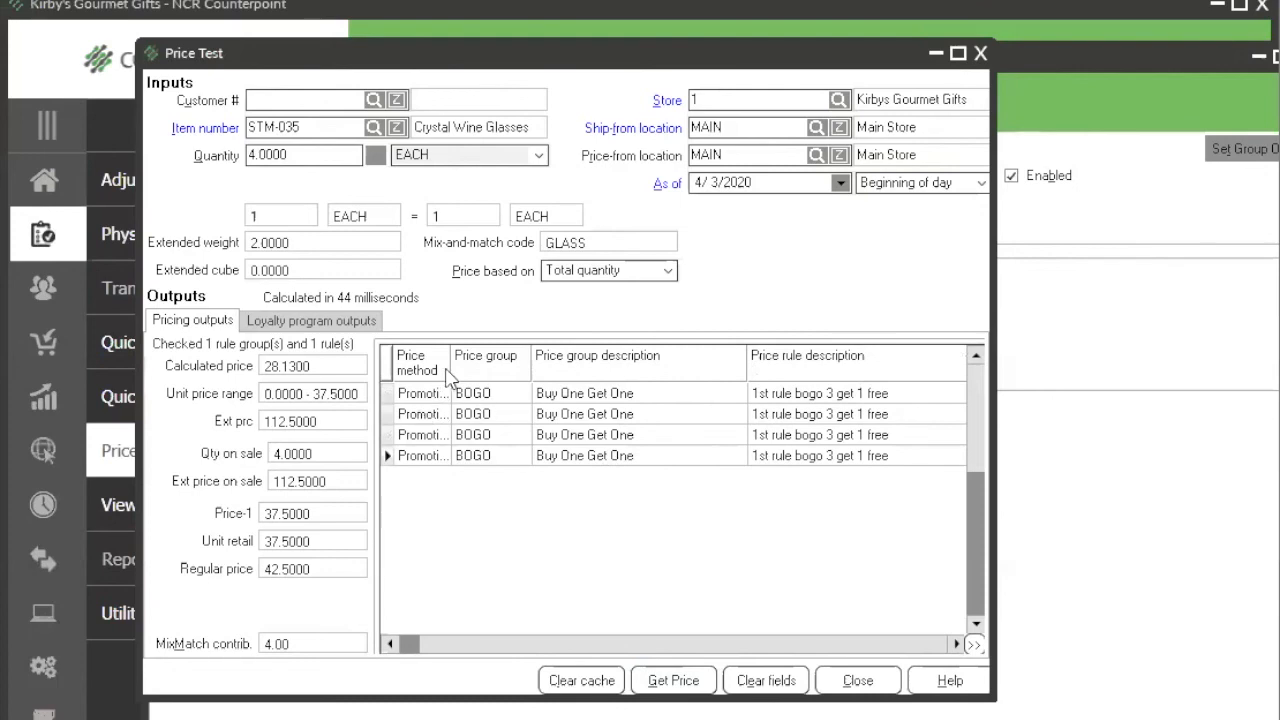
drag(451, 372, 472, 372)
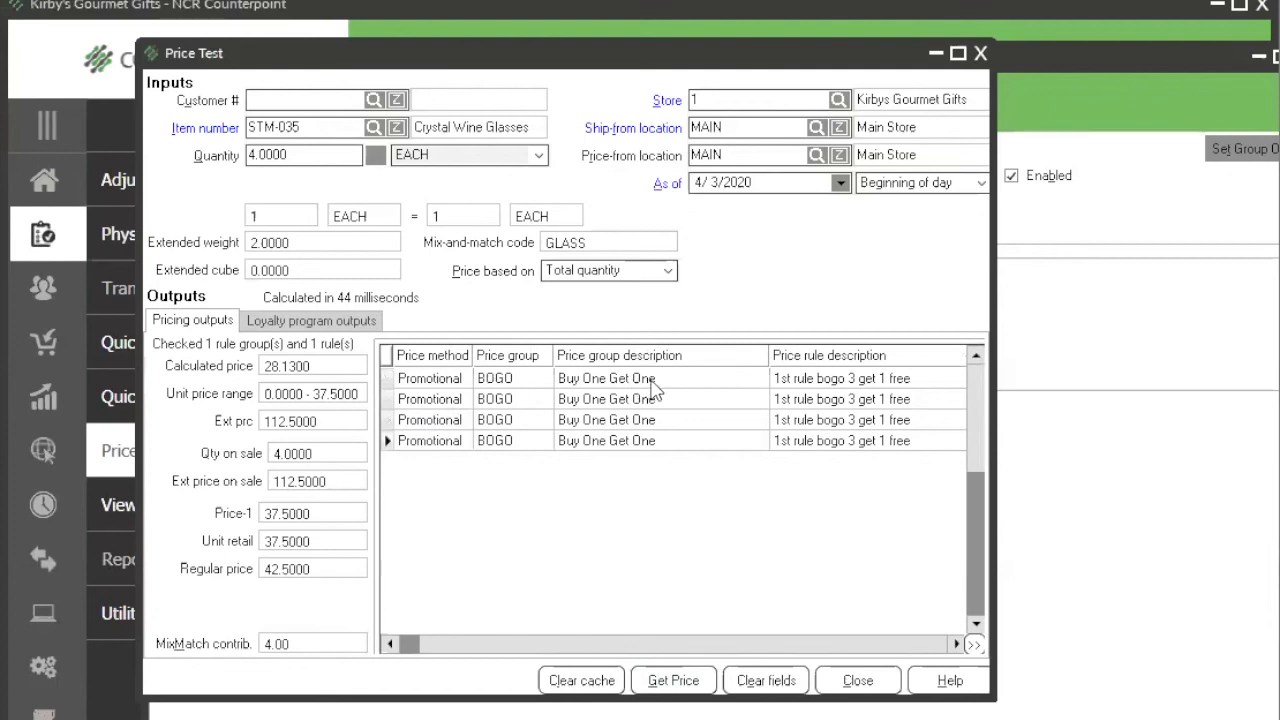
drag(766, 366, 686, 360)
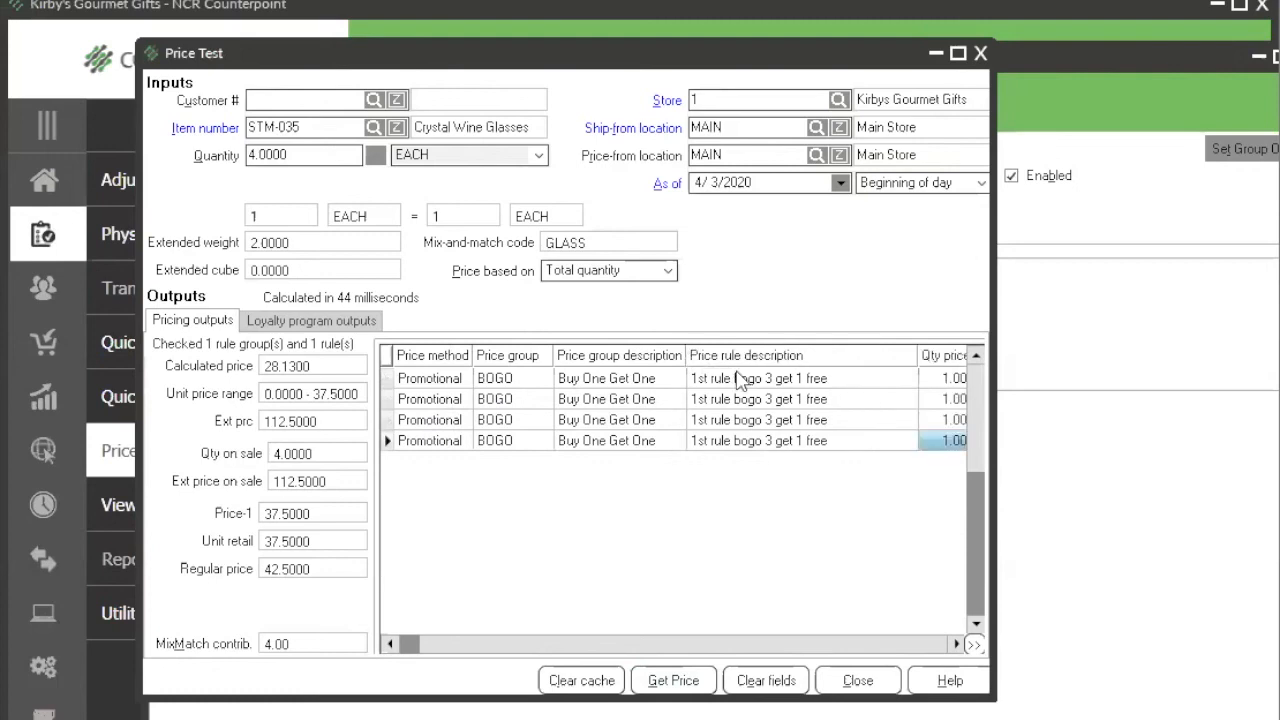
Step: Examine the price rule, quantity priced and unit price on each Crystal Wine Glasses result line
click(752, 383)
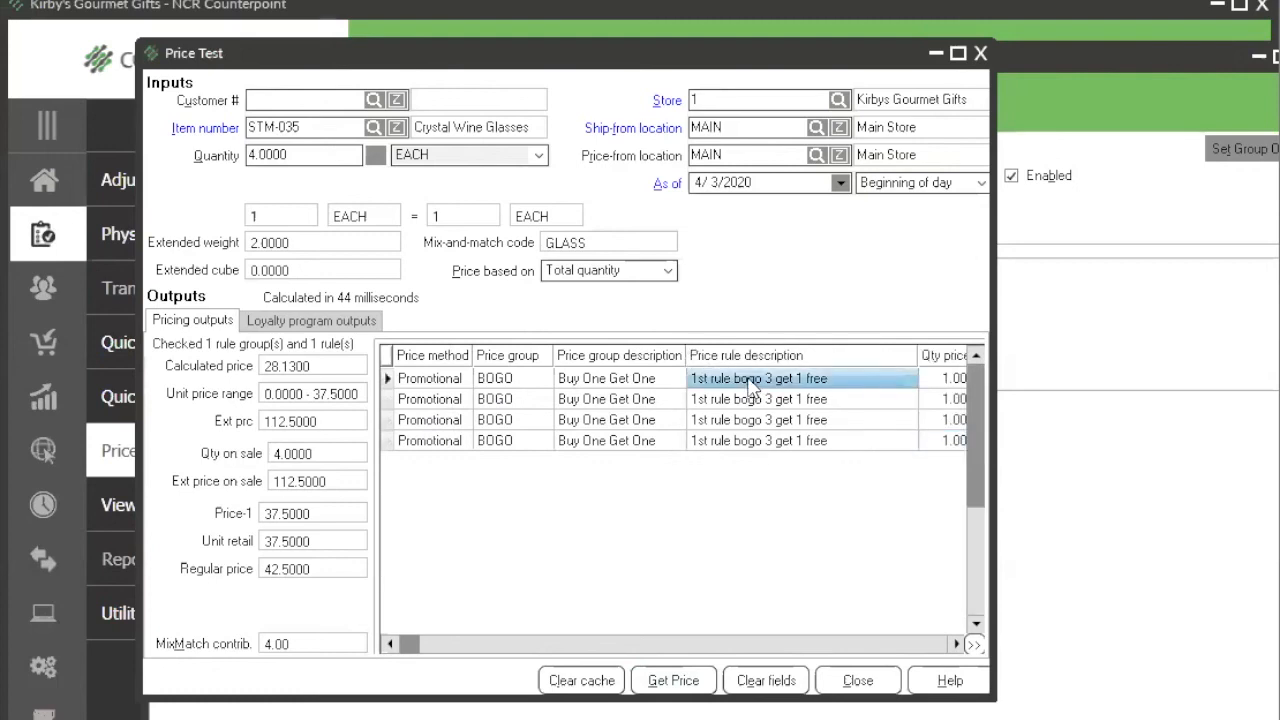
click(762, 398)
click(760, 419)
click(757, 440)
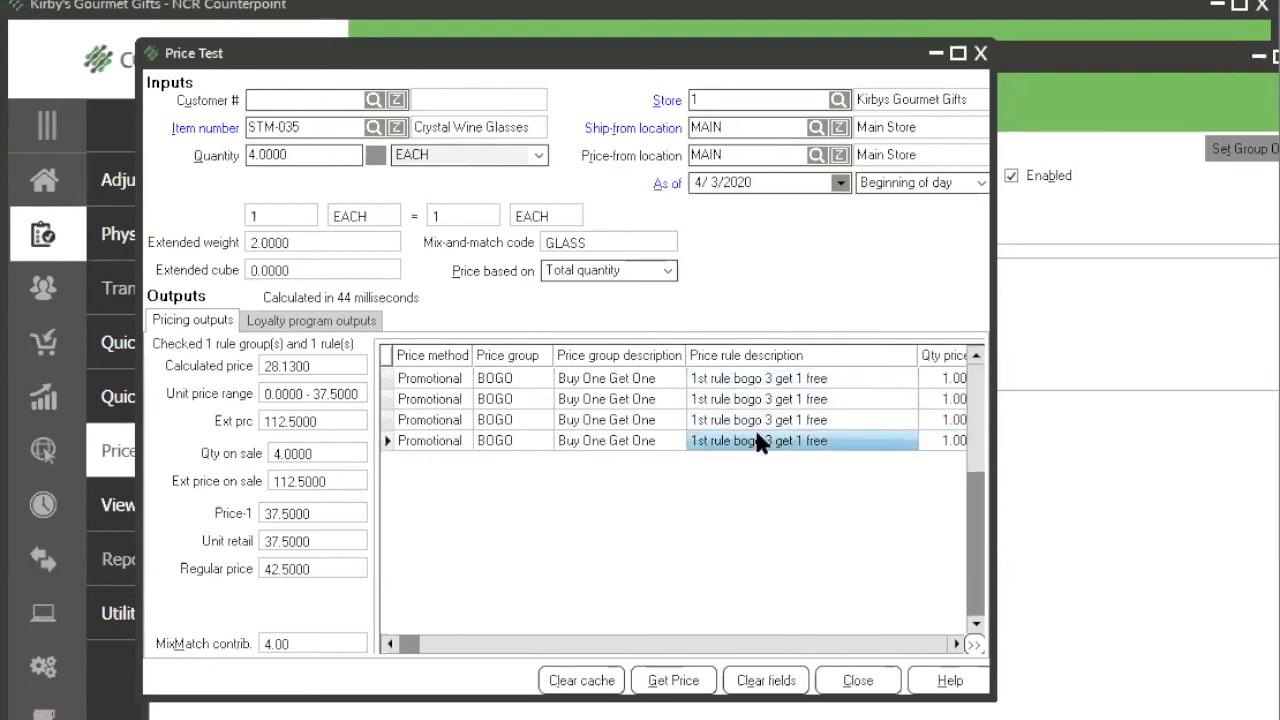
click(885, 645)
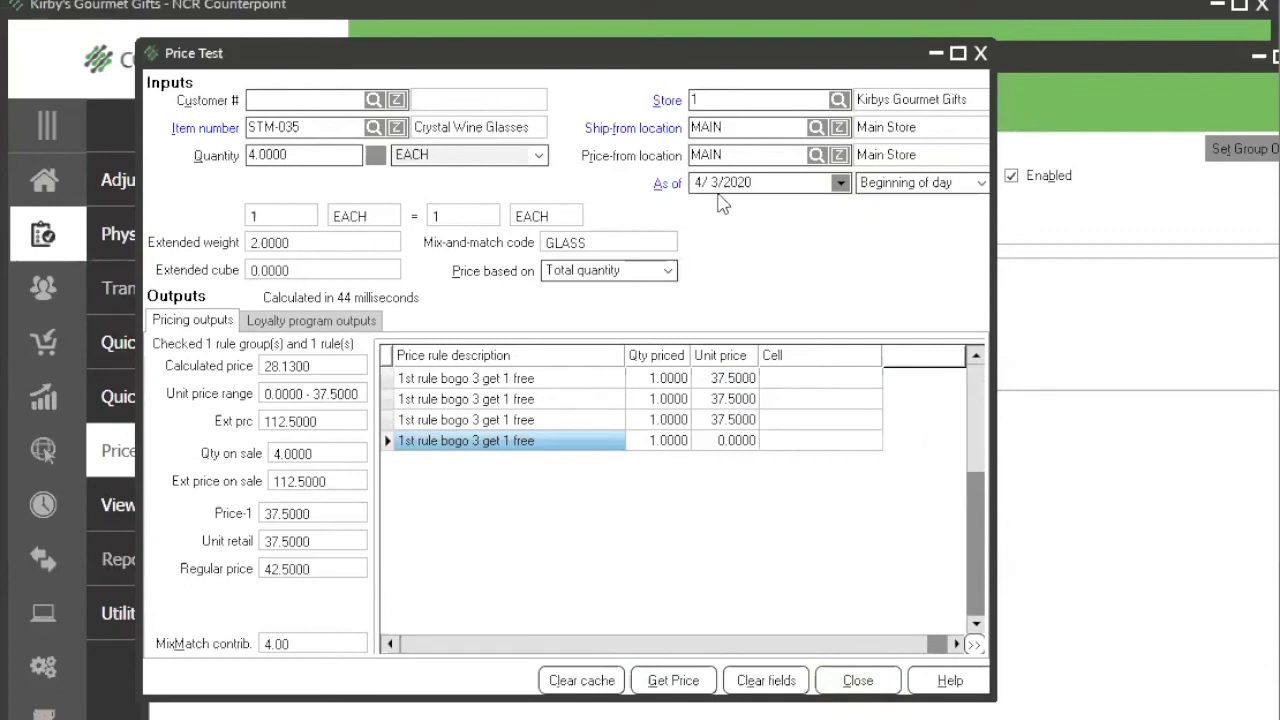
Step: Recalculate the Crystal Wine Glasses price as of 4/2/2020
click(714, 190)
key(Down)
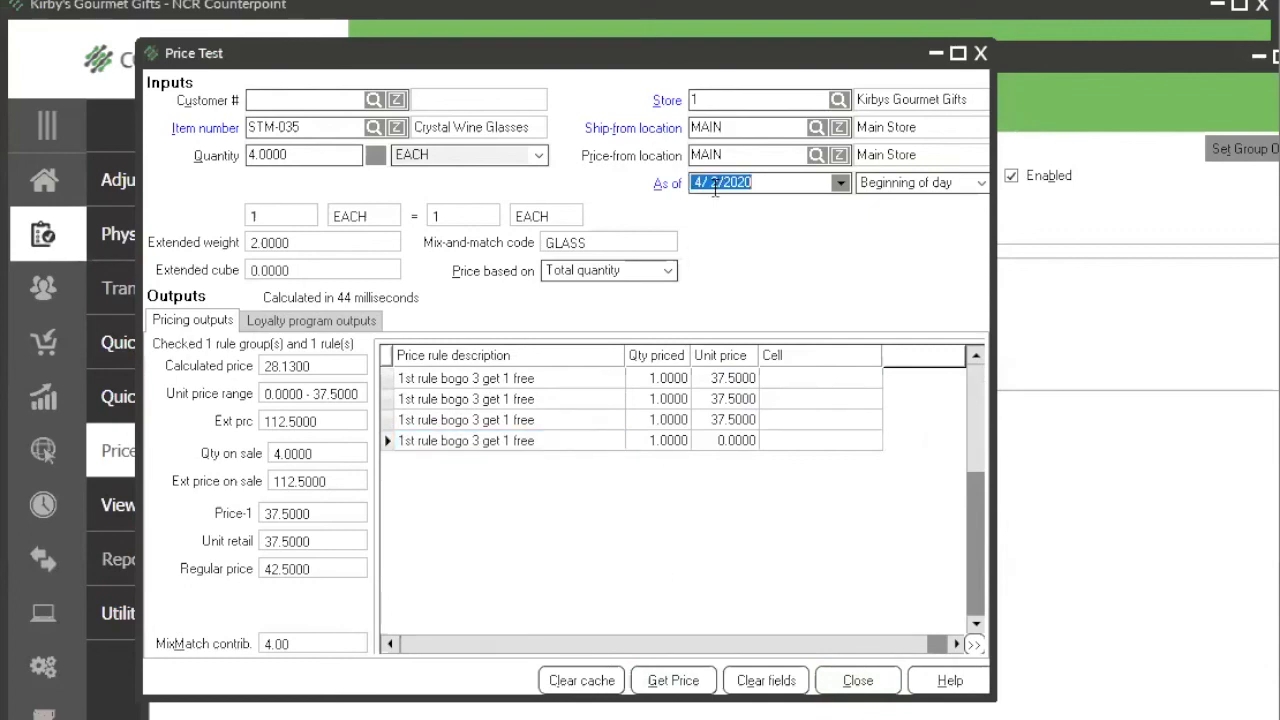
click(672, 688)
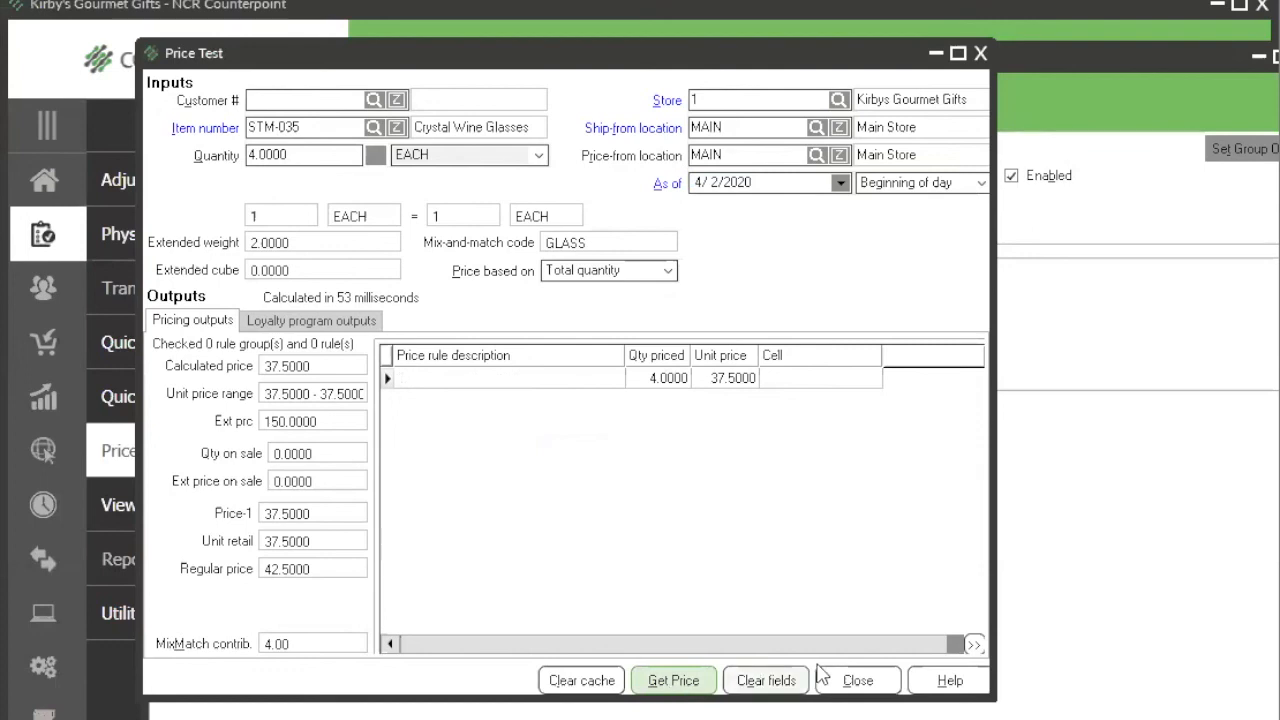
Step: Close Price Test, leave the BOGO 2 group and exit Promotional Prices
click(853, 680)
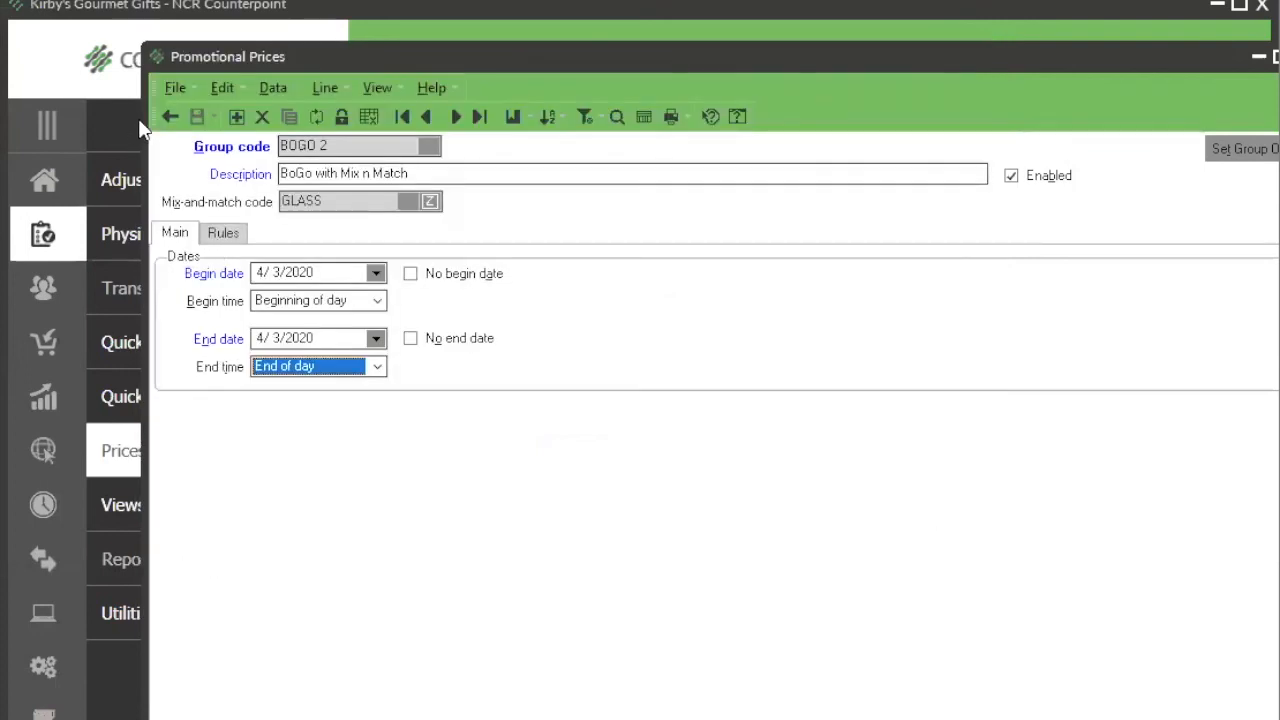
click(169, 117)
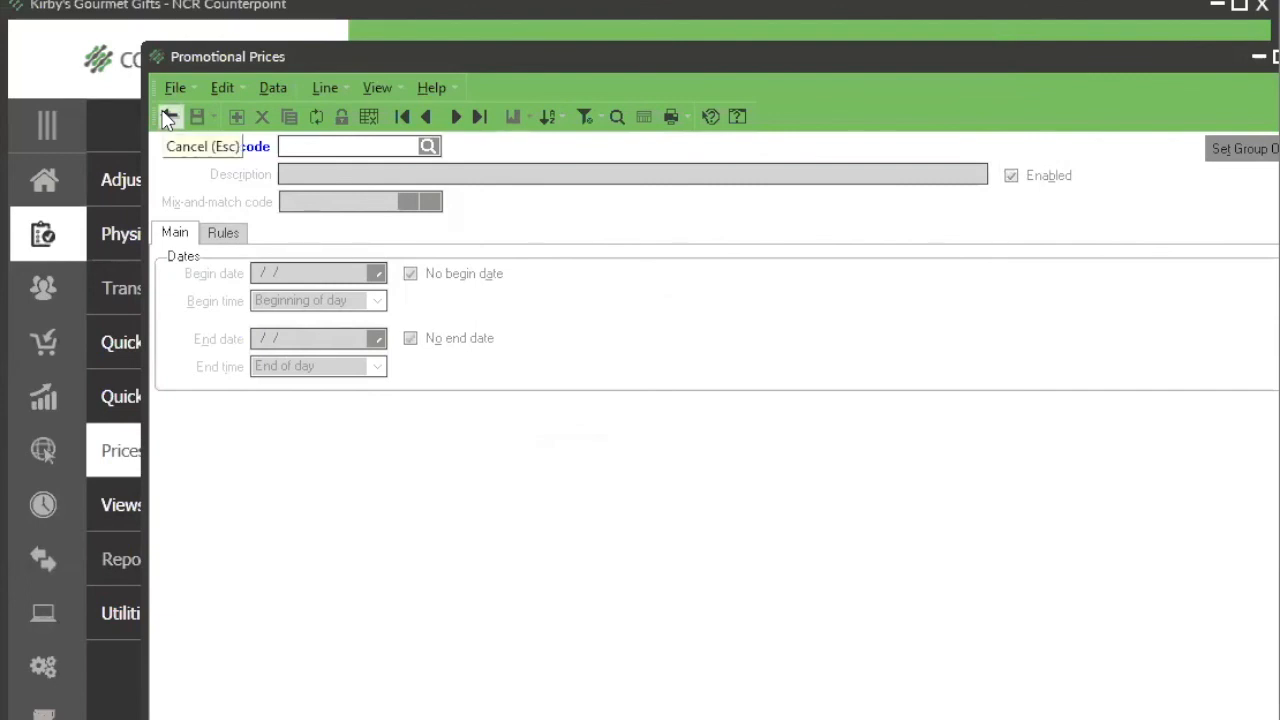
click(168, 117)
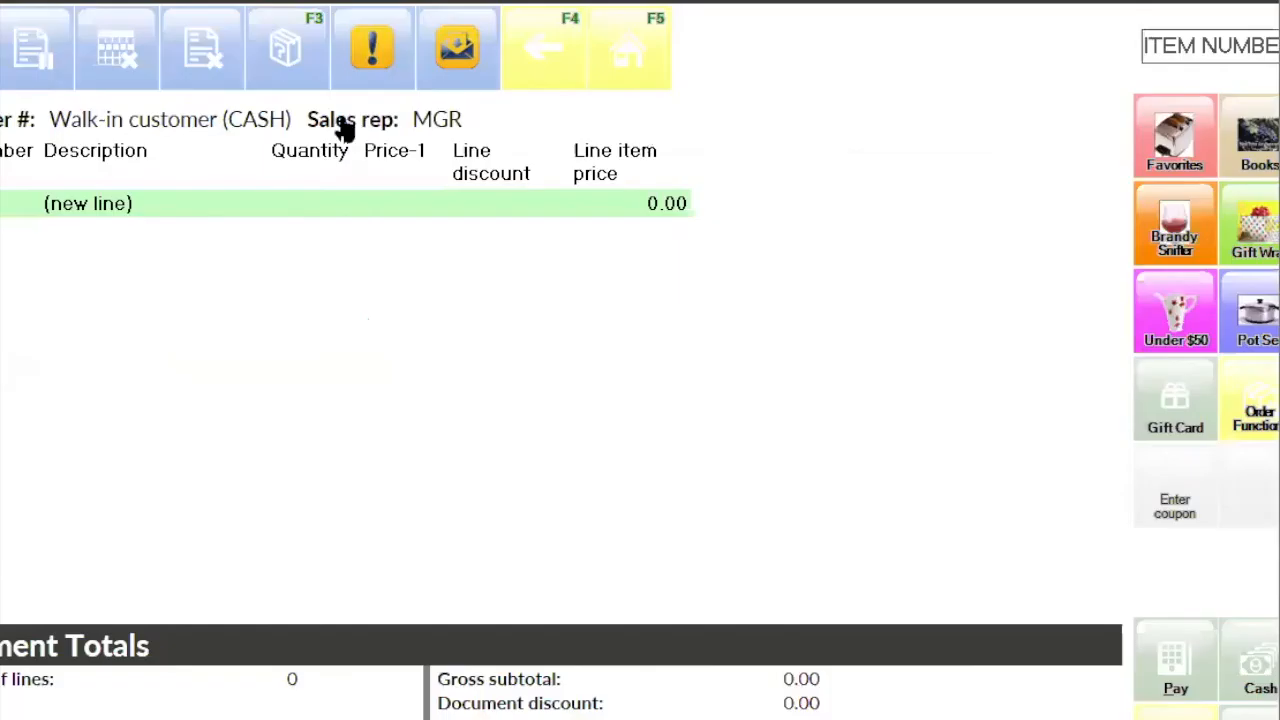
Step: Enter coupon 46464664 in the profile fields of the new walk-in customer ticket
click(1174, 505)
text(46464664)
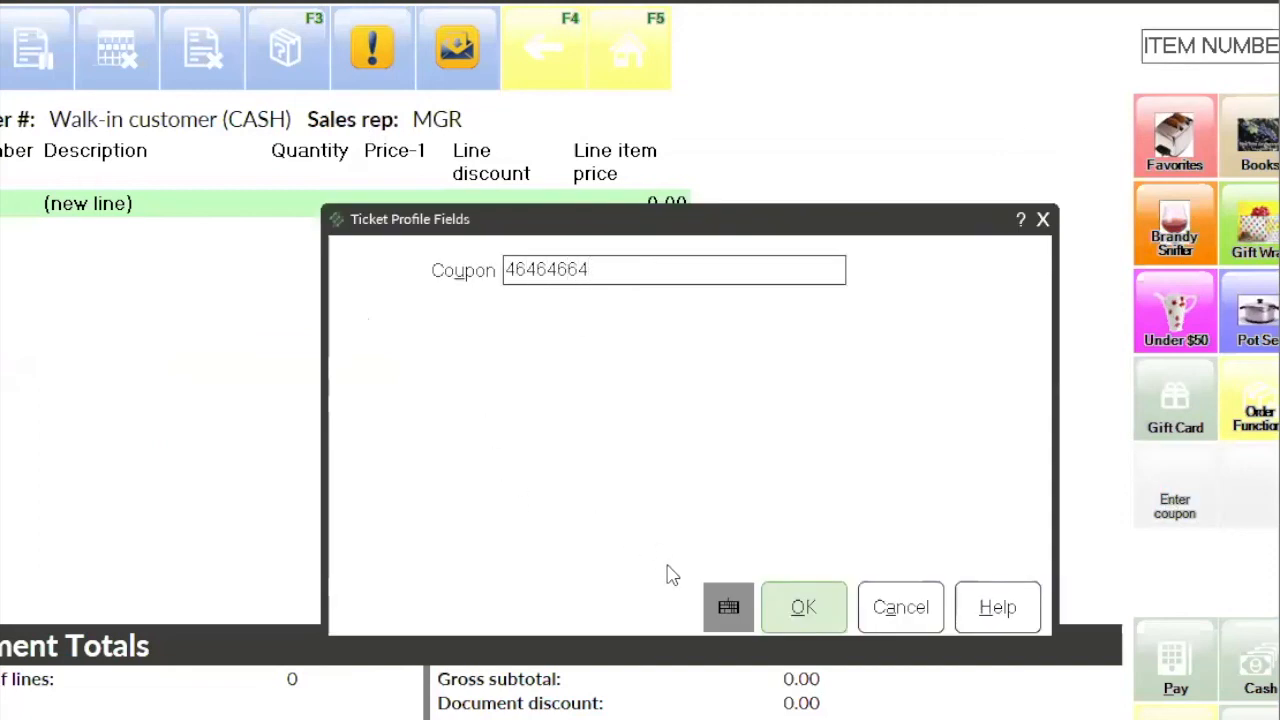
click(804, 616)
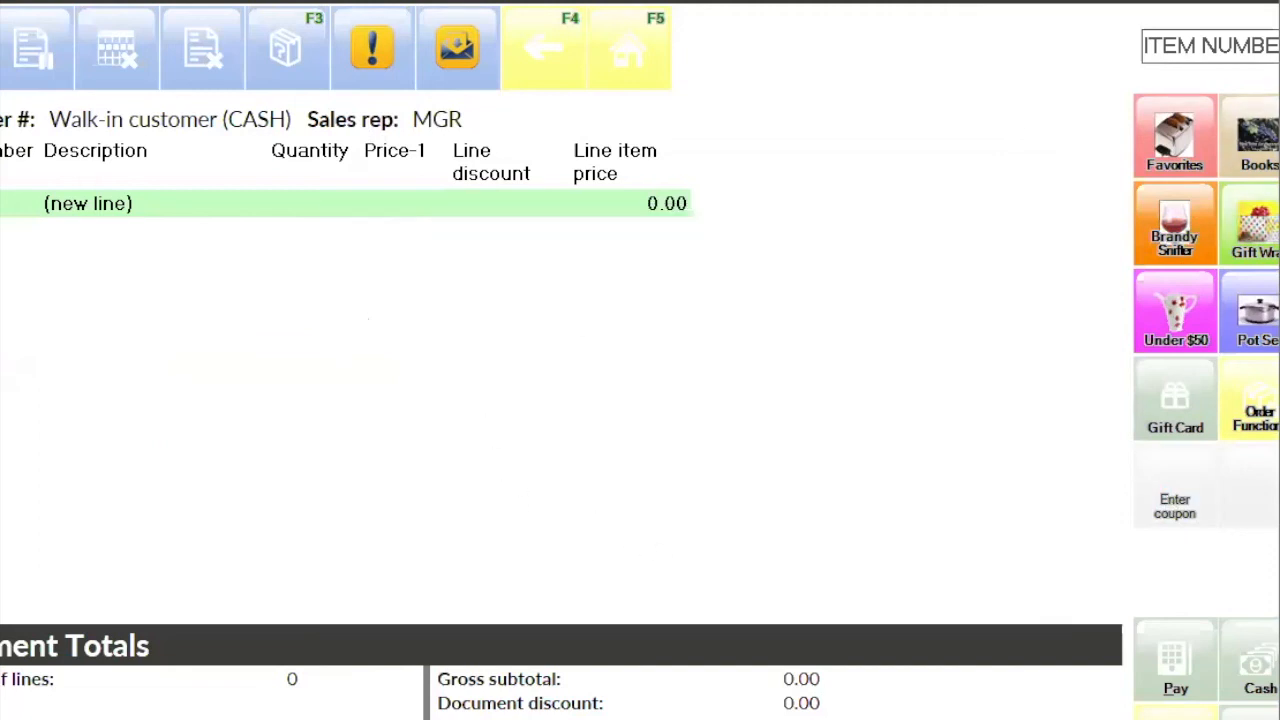
Step: Add one Brandy Snifters (STM-519), unit EACH, to the ticket and close its item picture
click(1176, 245)
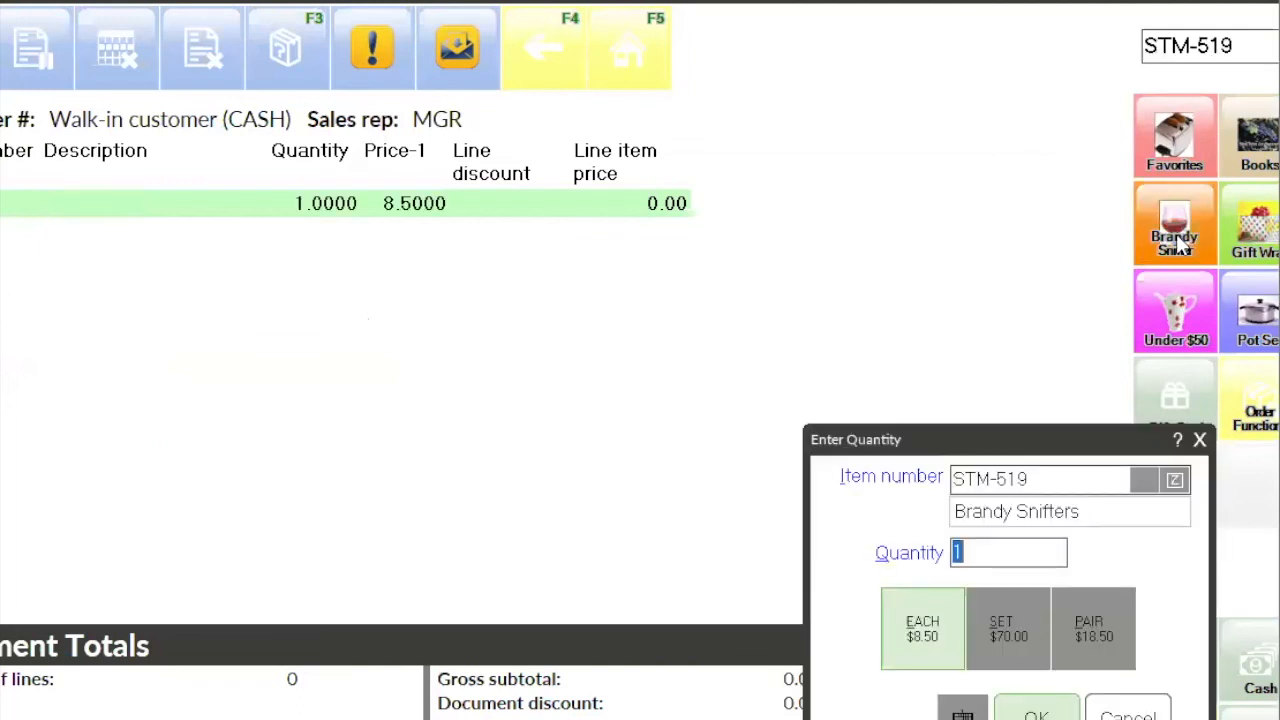
click(1036, 716)
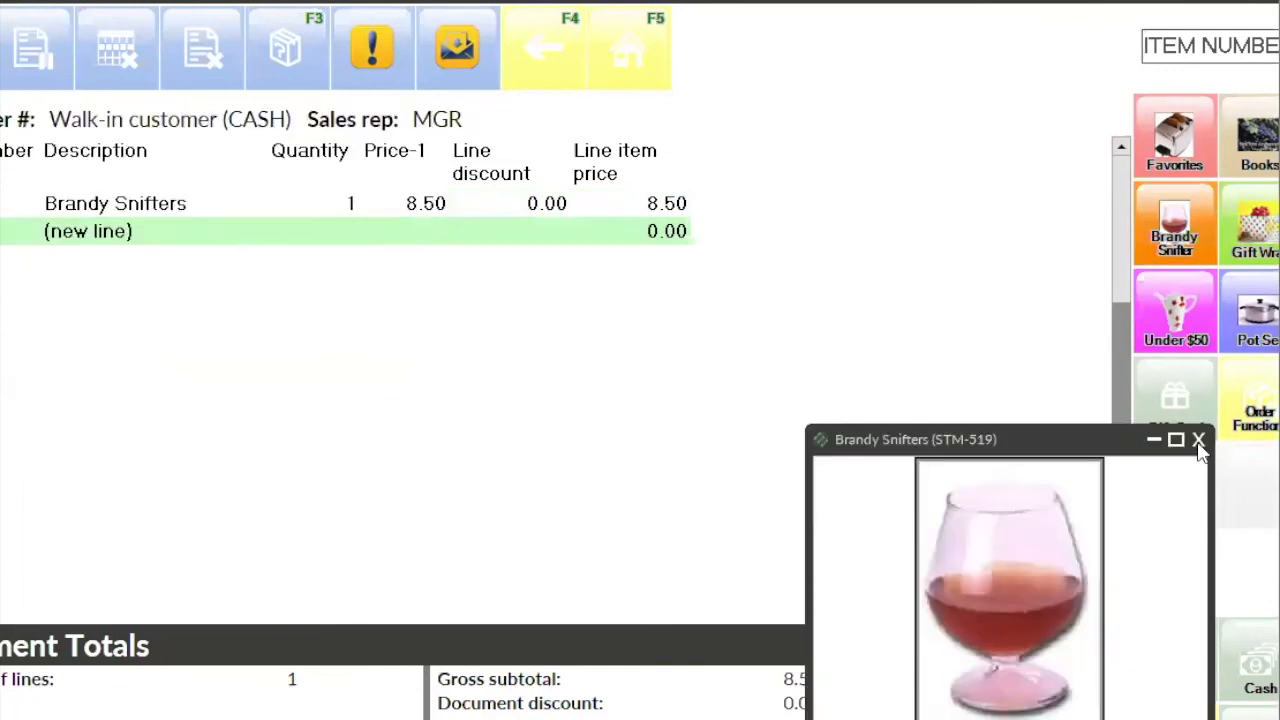
click(1199, 441)
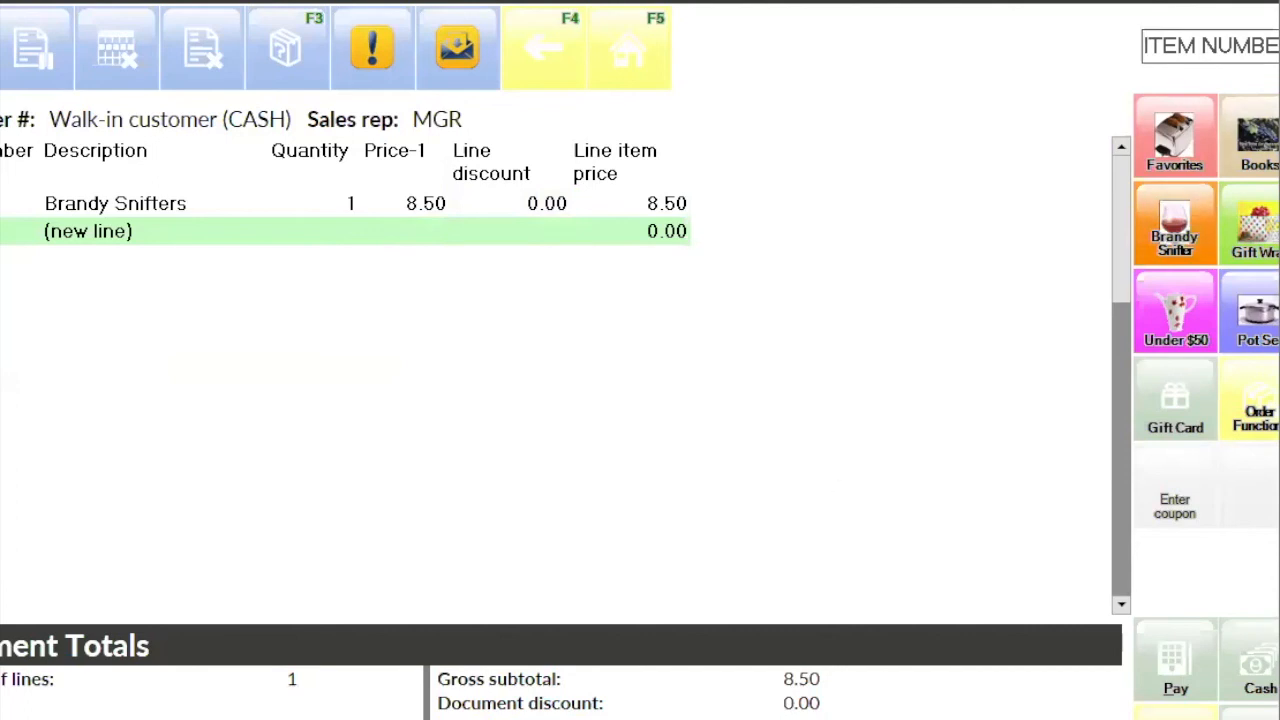
Step: Look up "cand", add one Alabaster Candle Set to the ticket and close its item picture
text(cand)
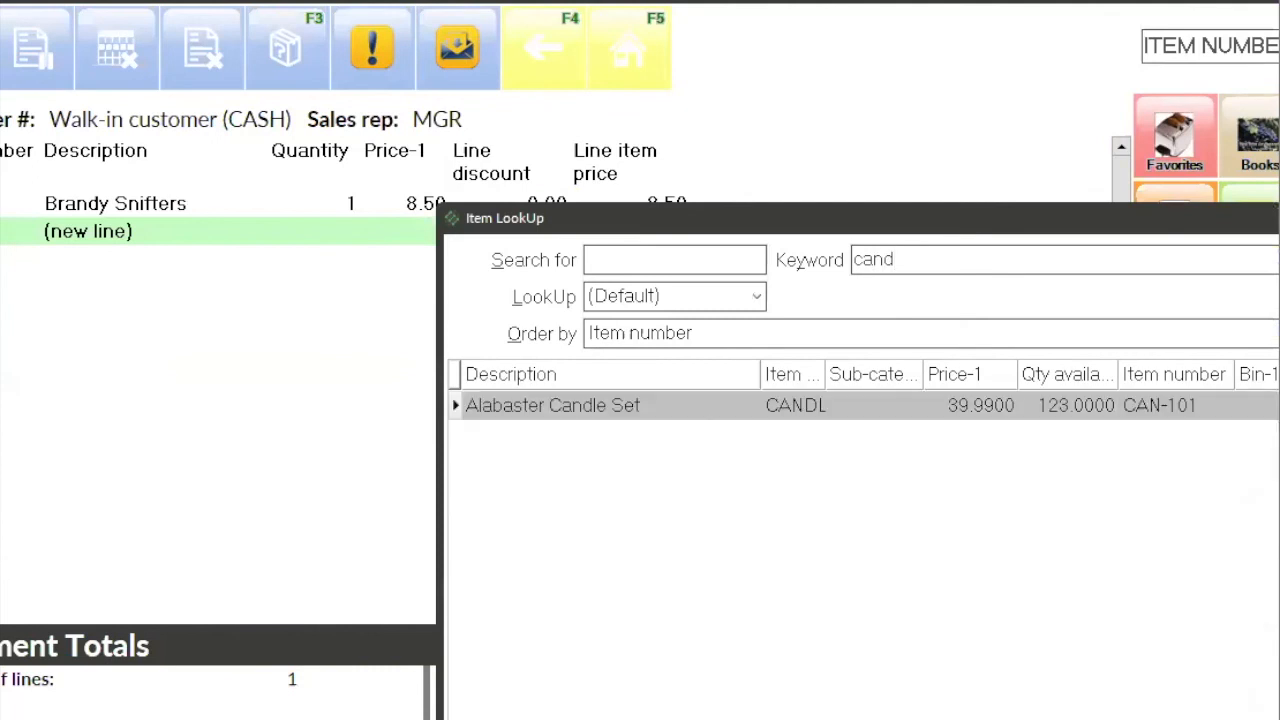
key(Return)
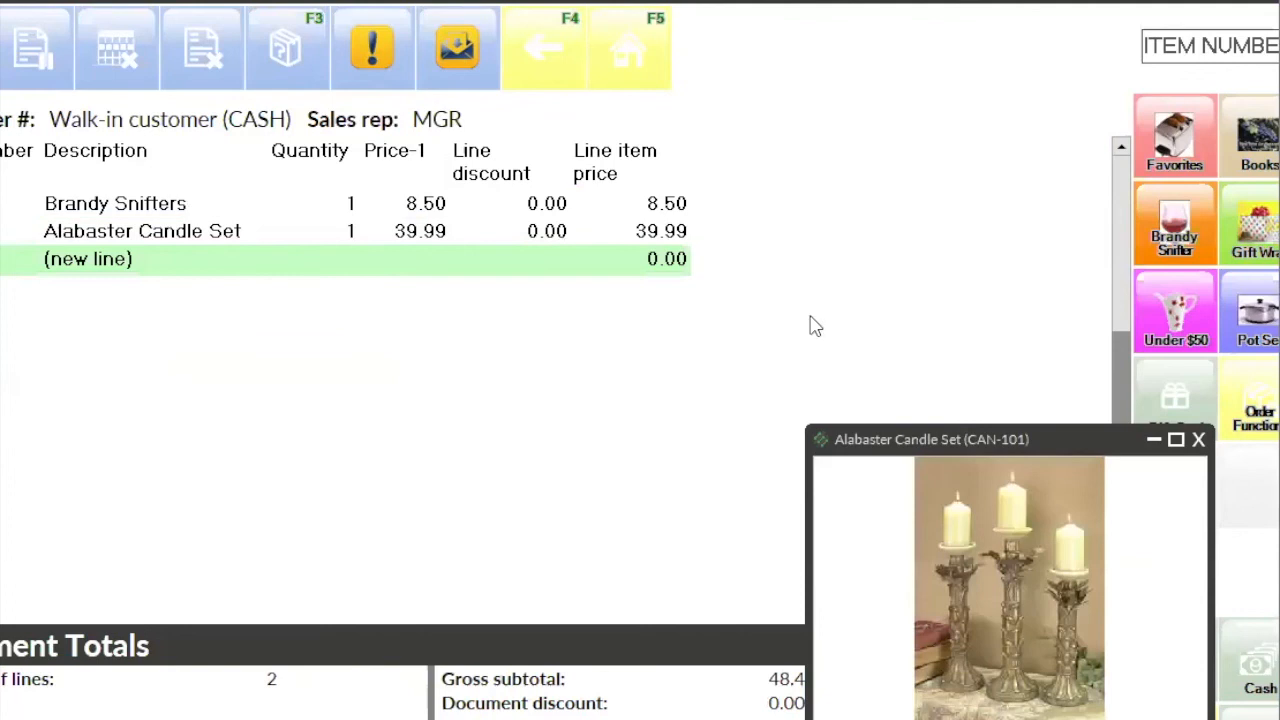
click(1200, 441)
Step: Browse the item lookup from the Alabaster Candle Set line and close it without choosing an item
click(602, 240)
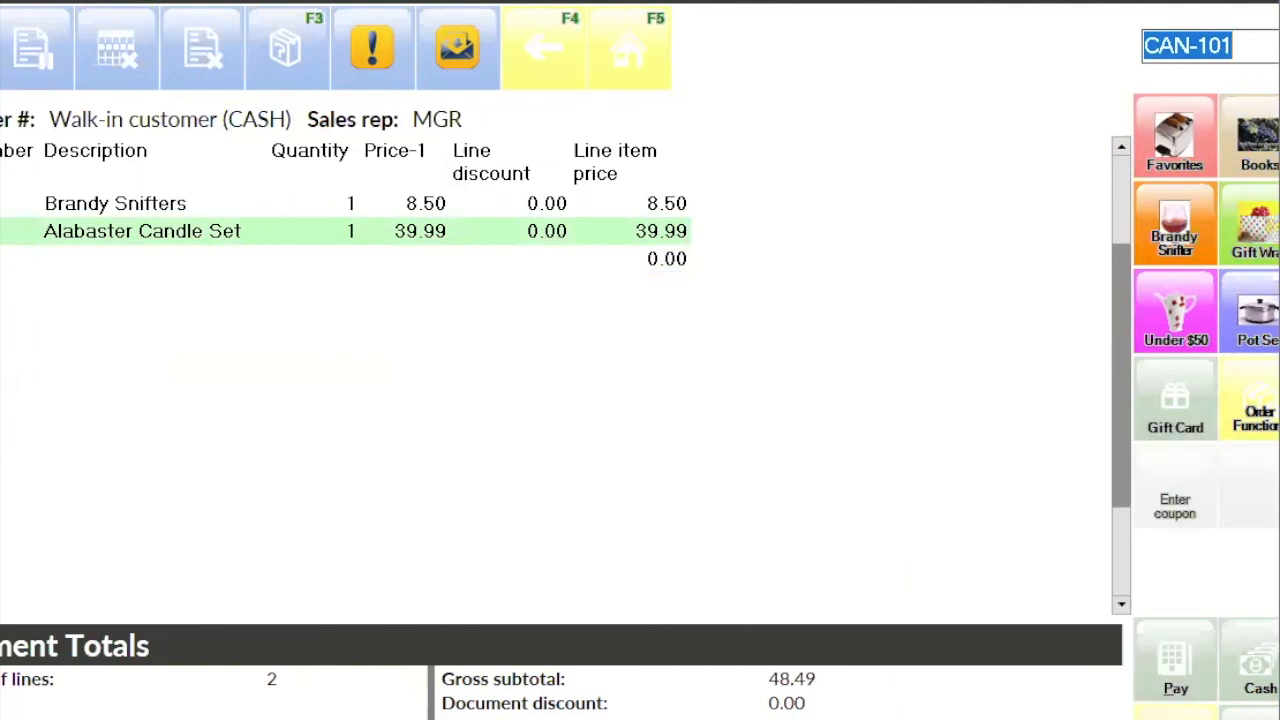
click(1278, 46)
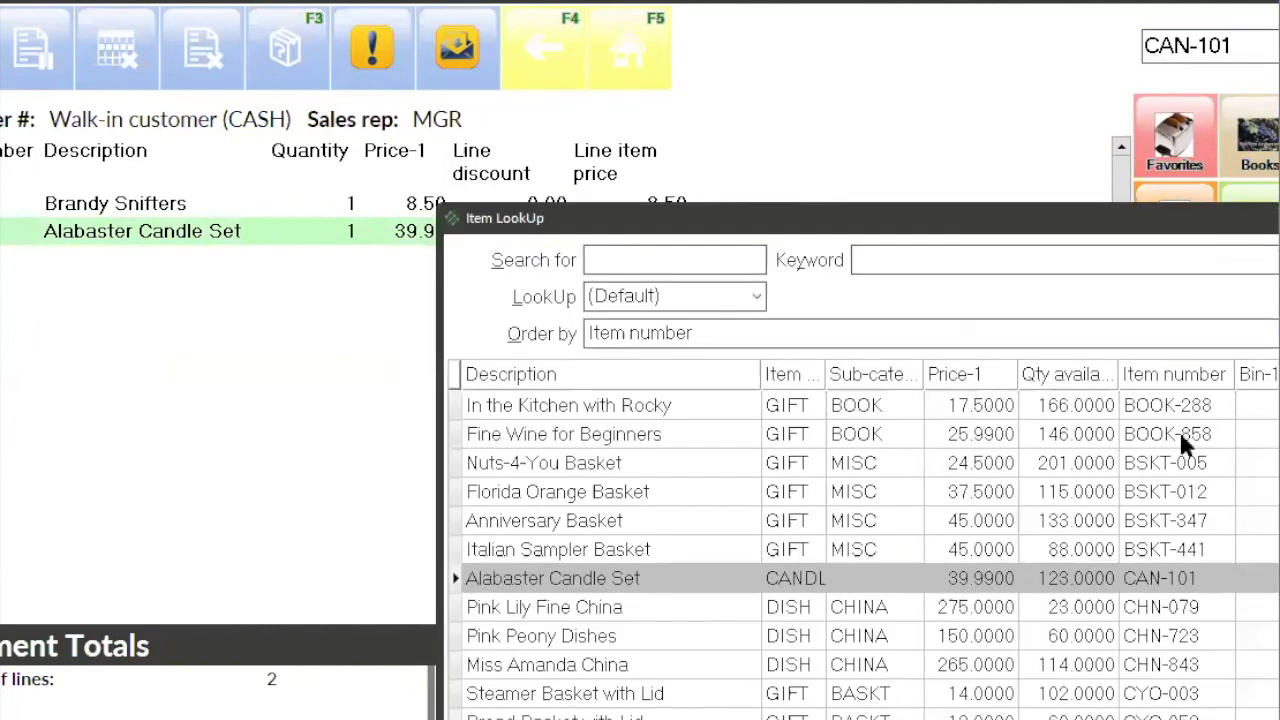
click(1278, 218)
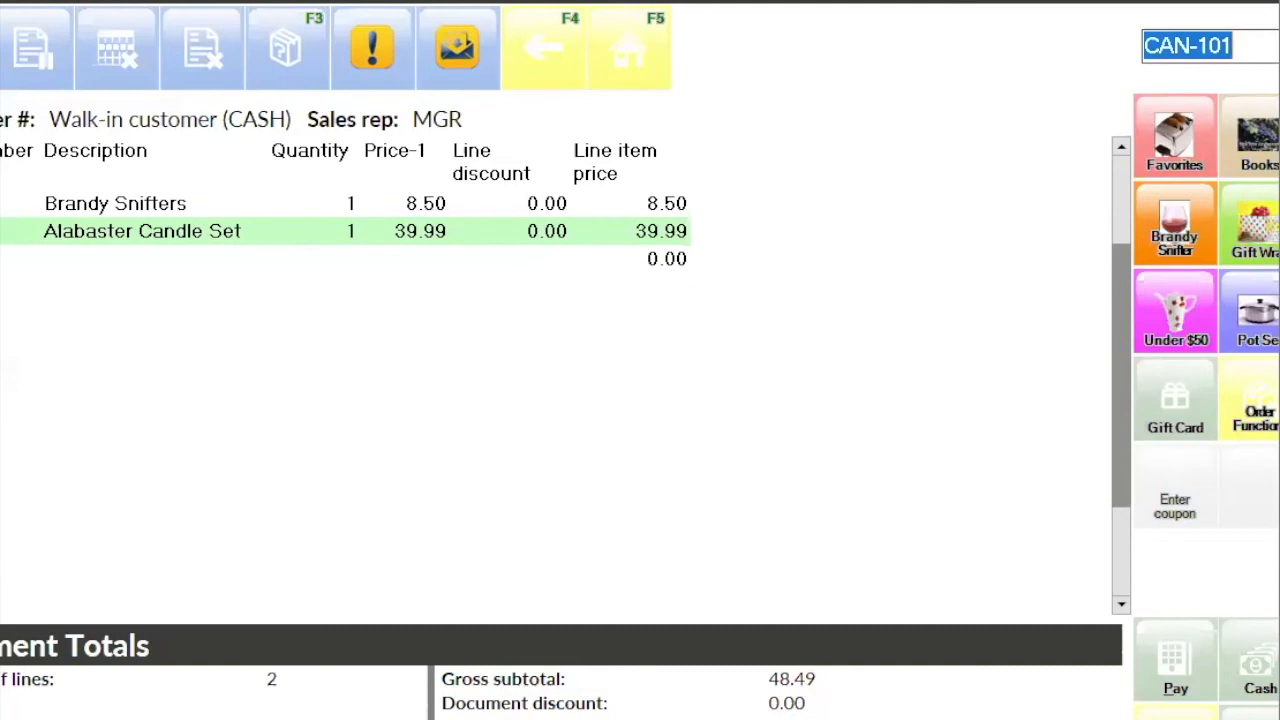
Step: Switch to the Mix-and-Match Codes window and examine the price basis of the BEV, PRICE and PROFILE codes
key(alt+Tab)
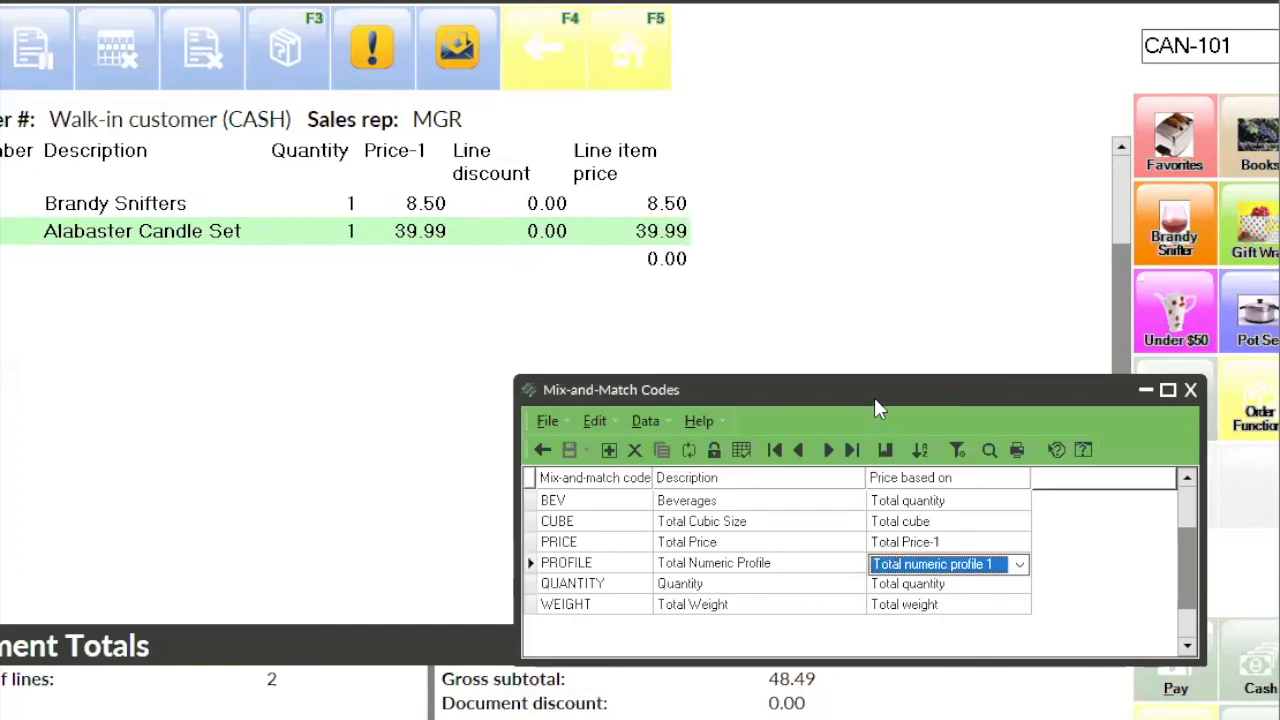
drag(876, 408, 668, 213)
click(738, 308)
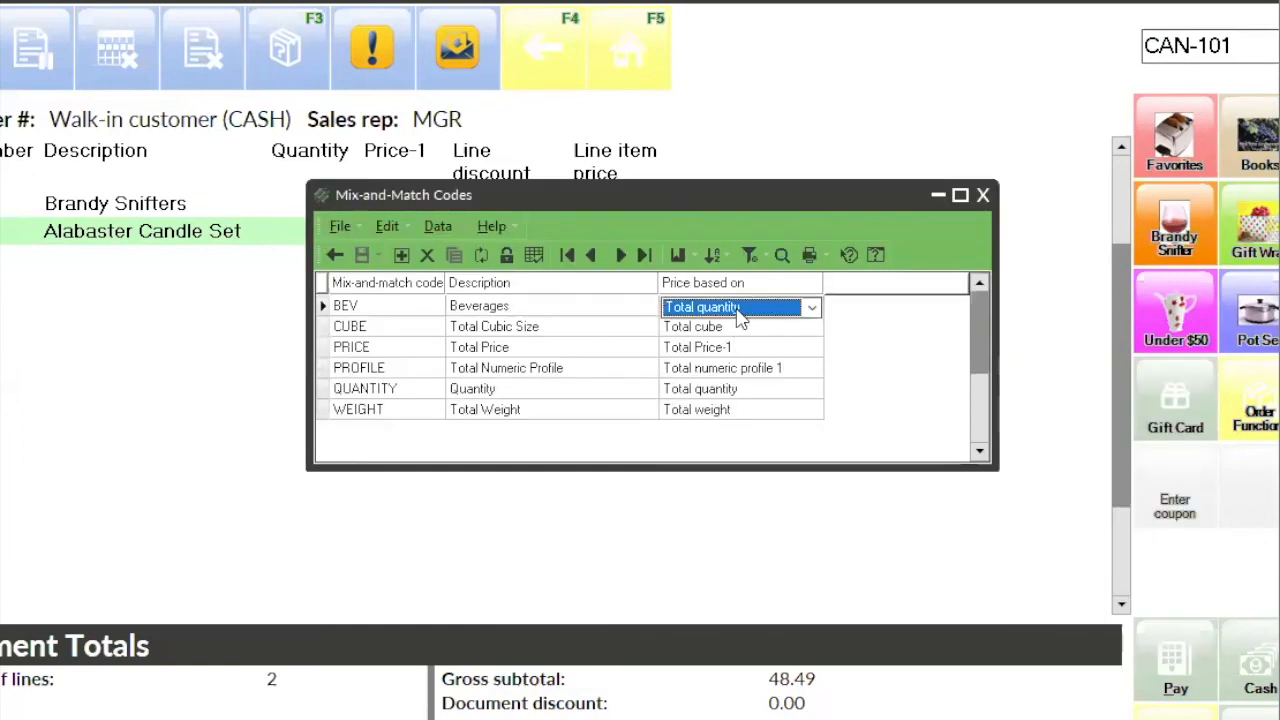
click(748, 347)
click(750, 368)
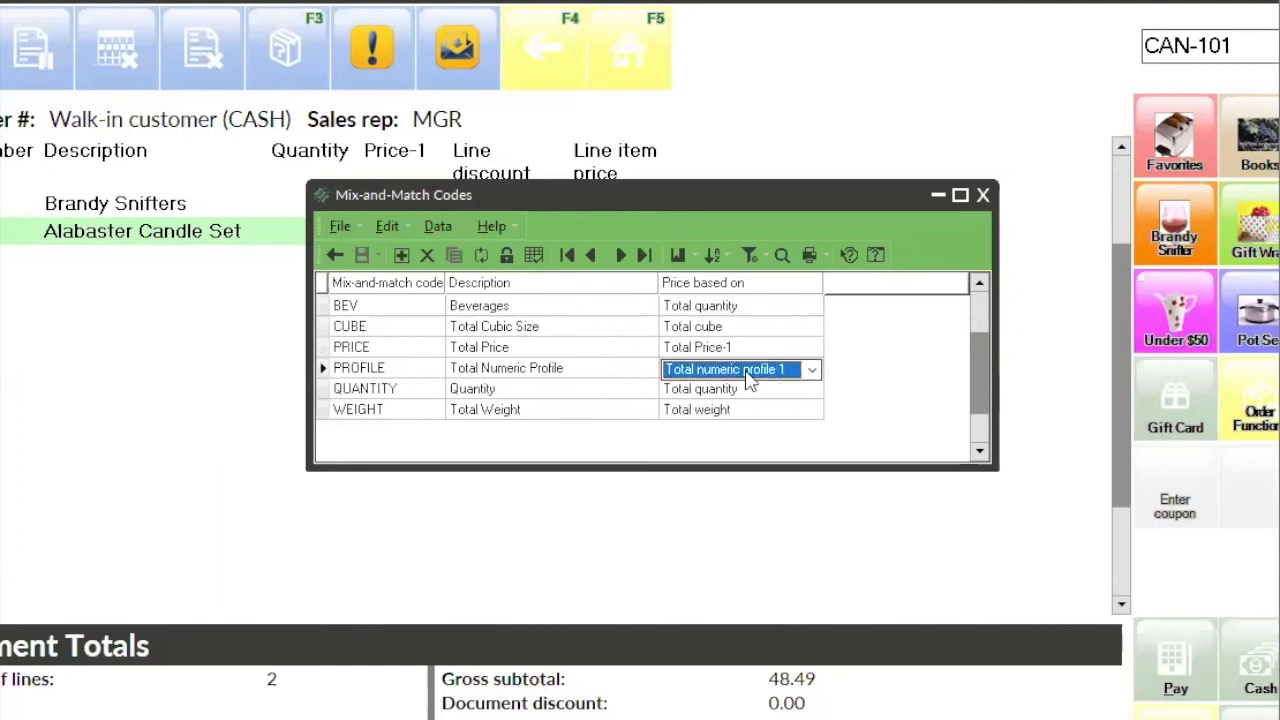
click(738, 307)
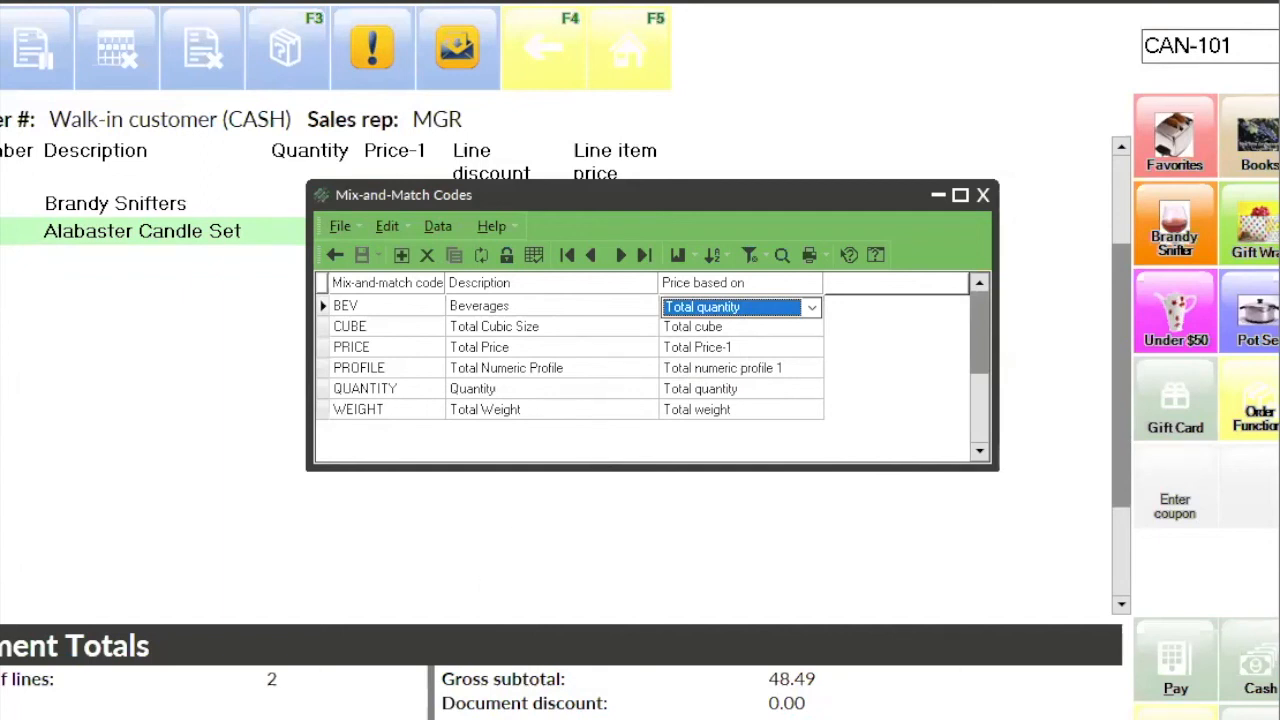
Step: Switch to the Items table and add the Mix-and-Match code column to its visible columns
click(462, 717)
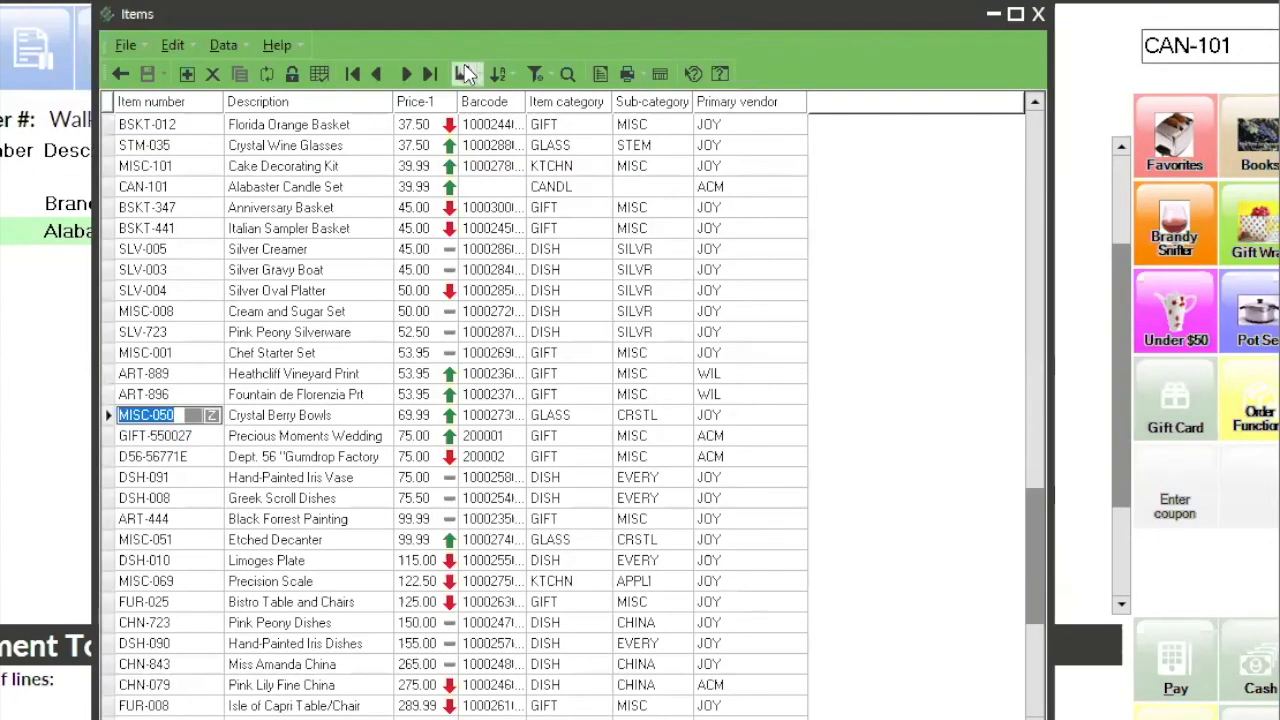
right_click(479, 106)
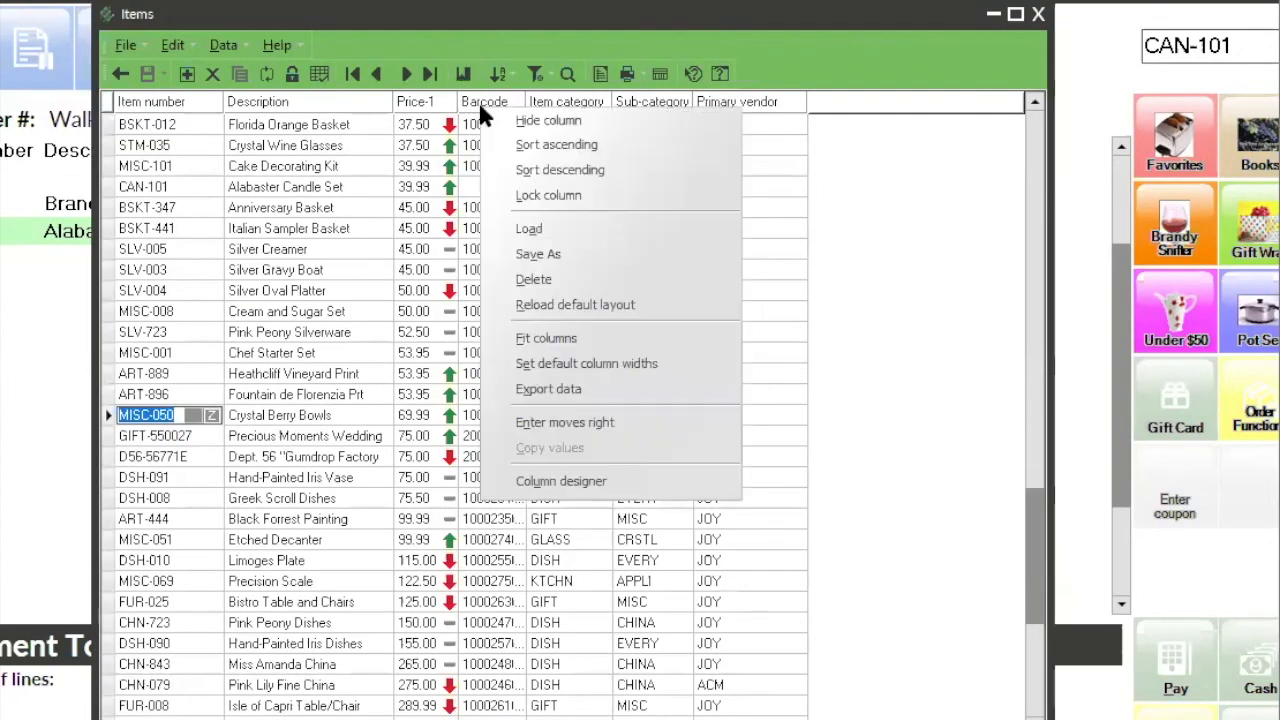
click(505, 480)
click(660, 450)
key(m)
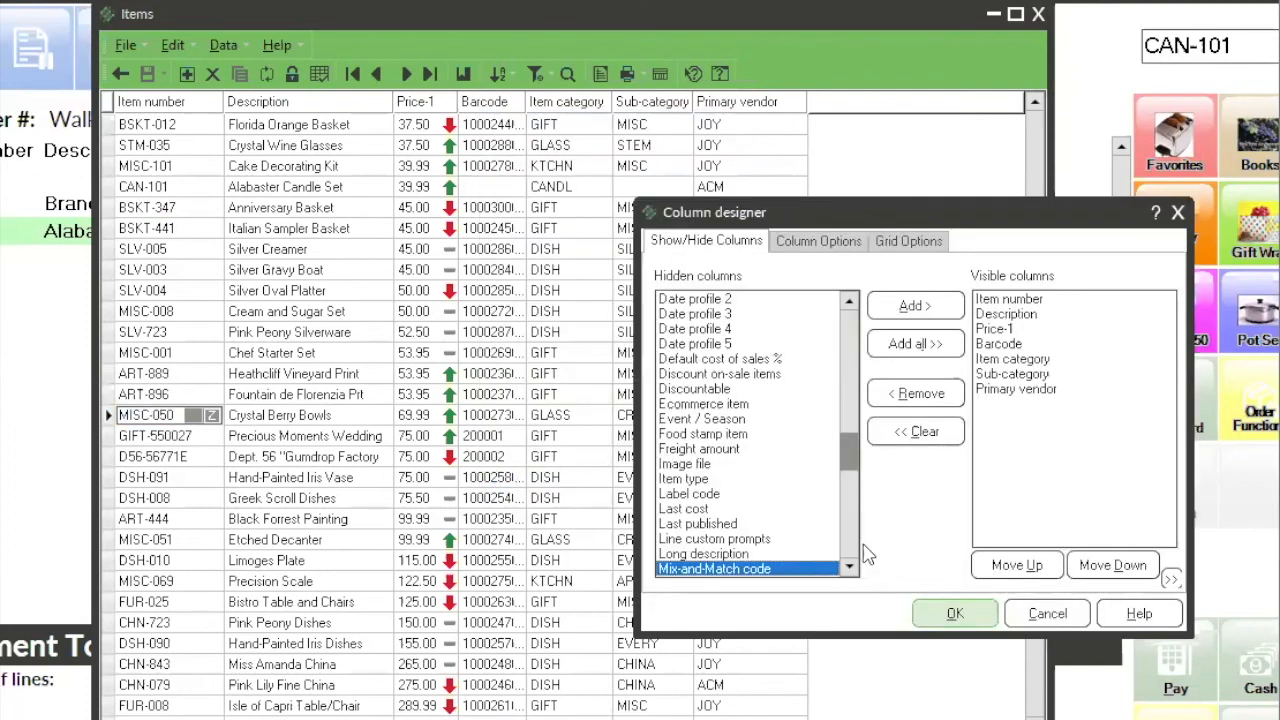
click(915, 305)
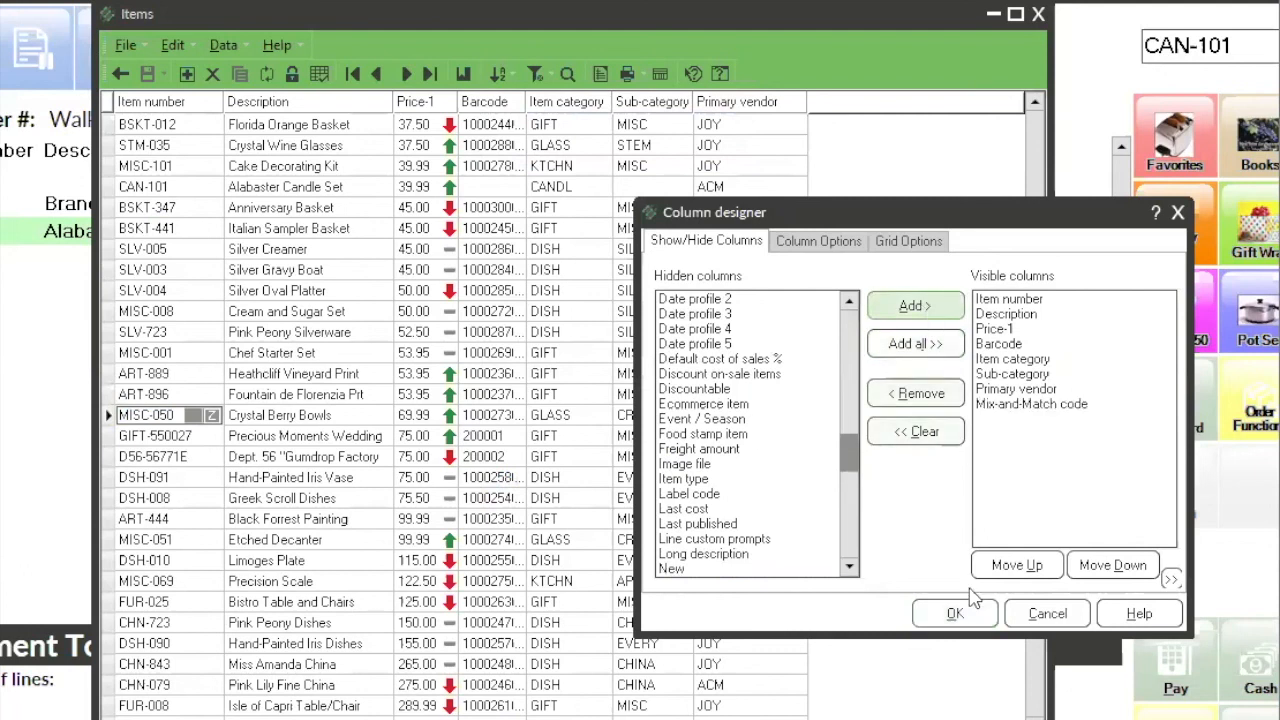
click(955, 614)
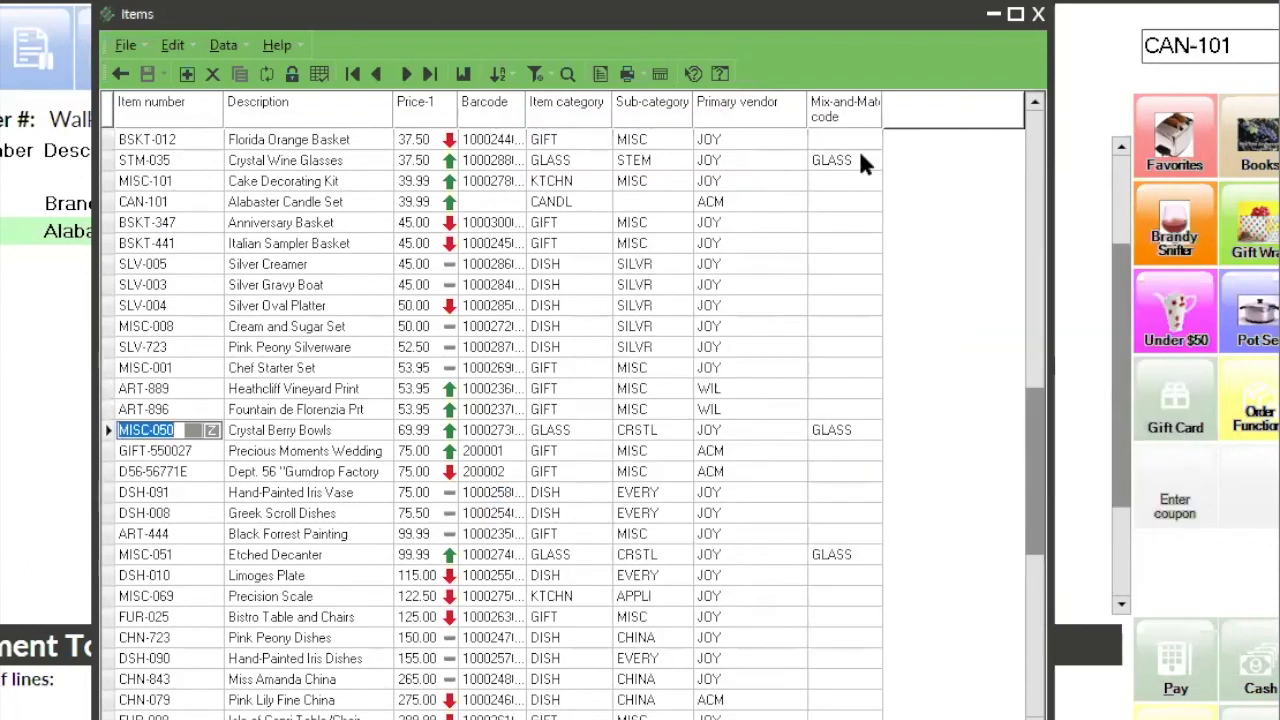
Step: Check the mix-and-match codes of the Crystal Wine Glasses, Crystal Berry Bowls and Etched Decanter, and close the Items and Mix-and-Match Codes windows
click(858, 155)
click(868, 437)
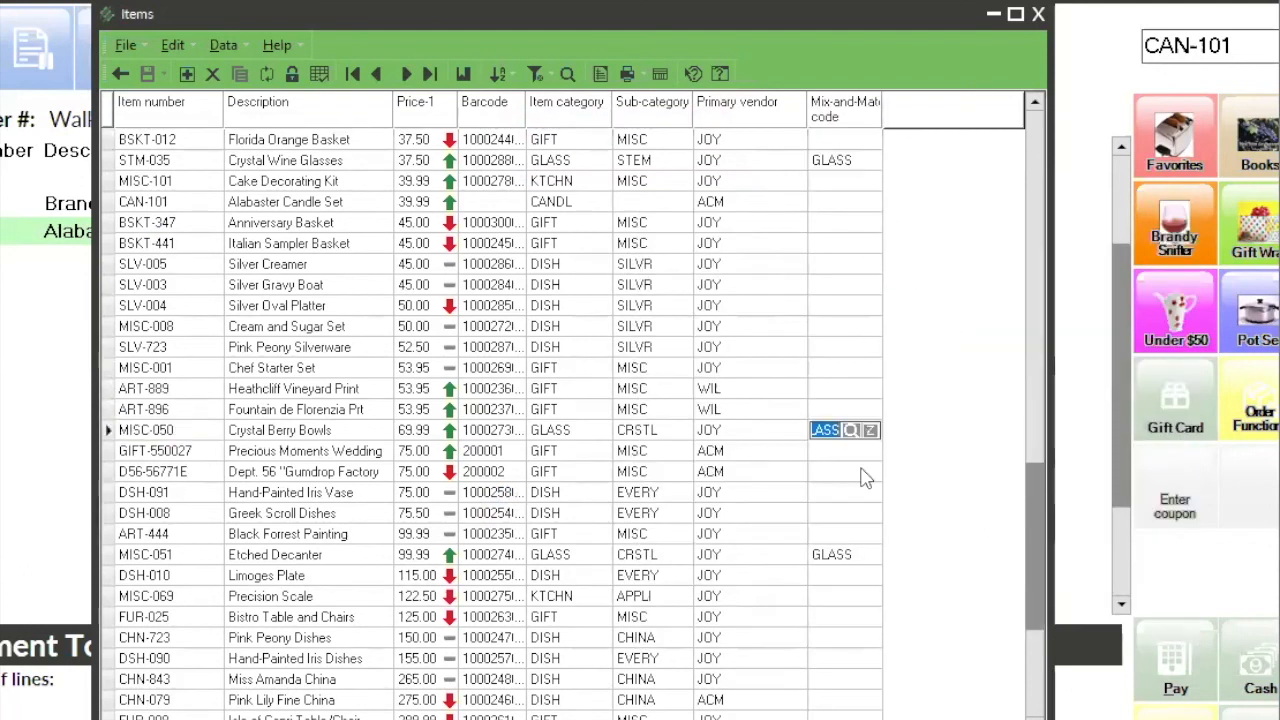
click(866, 557)
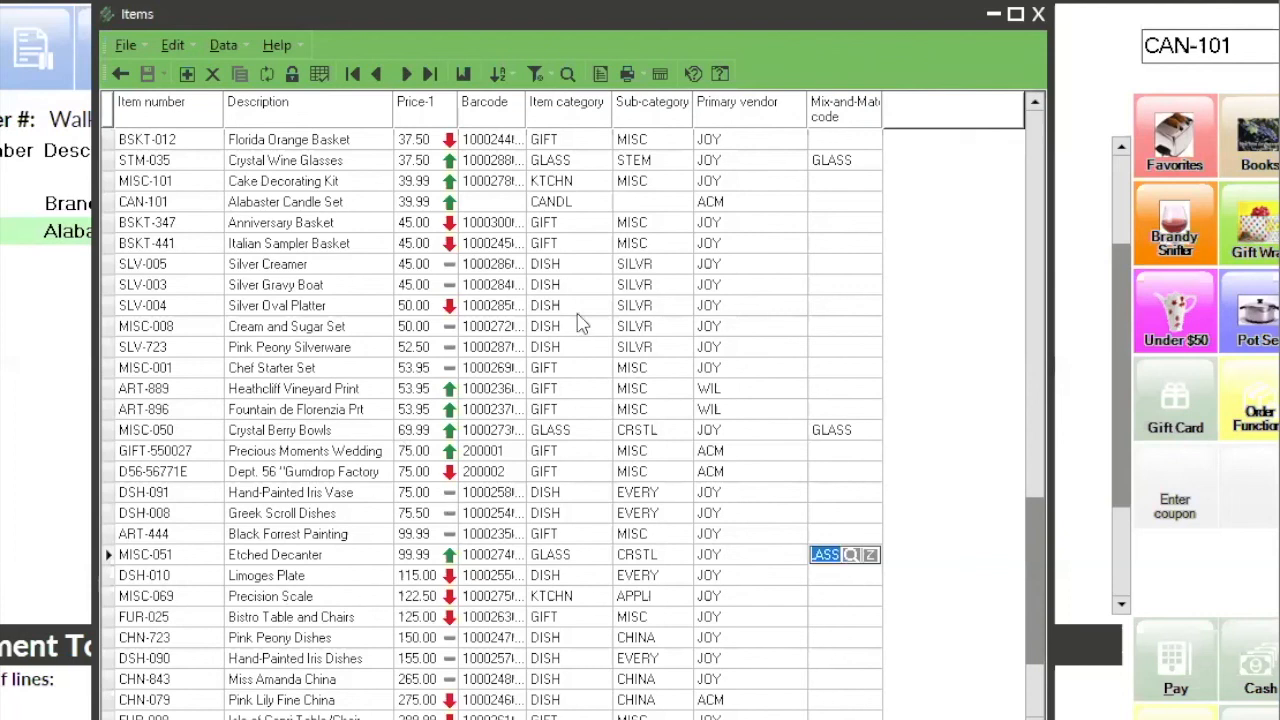
click(1037, 16)
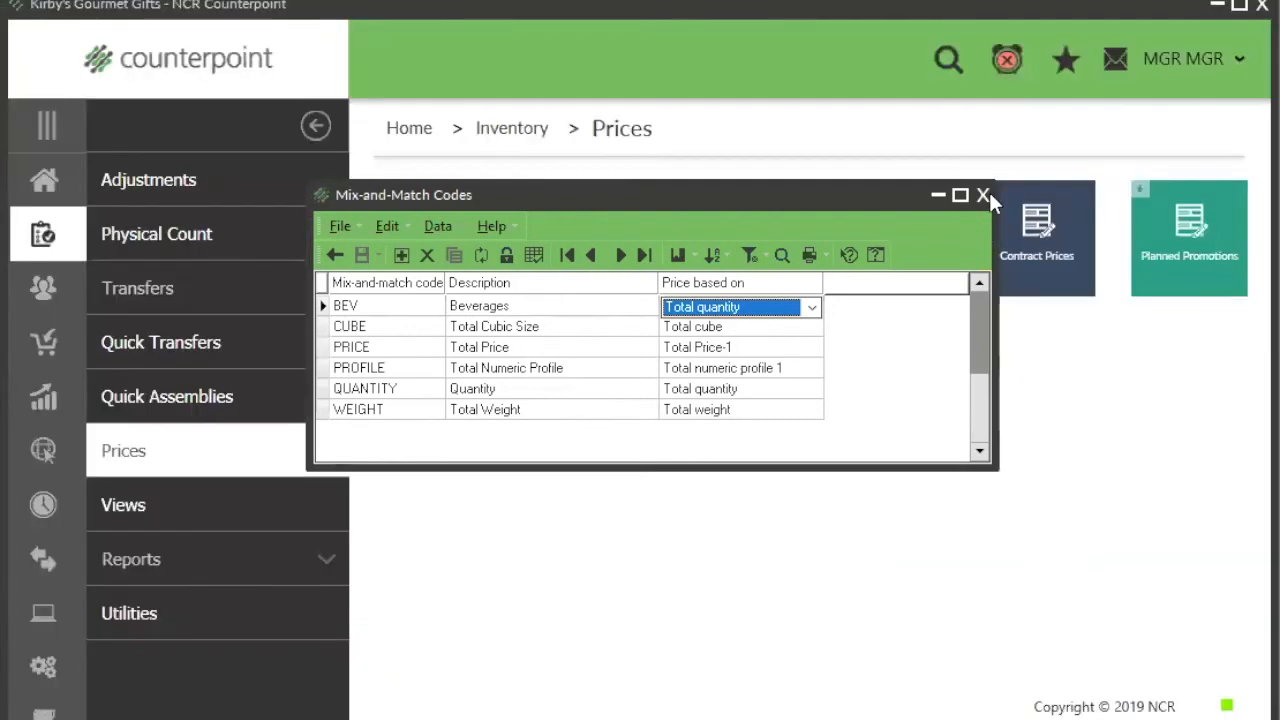
click(988, 194)
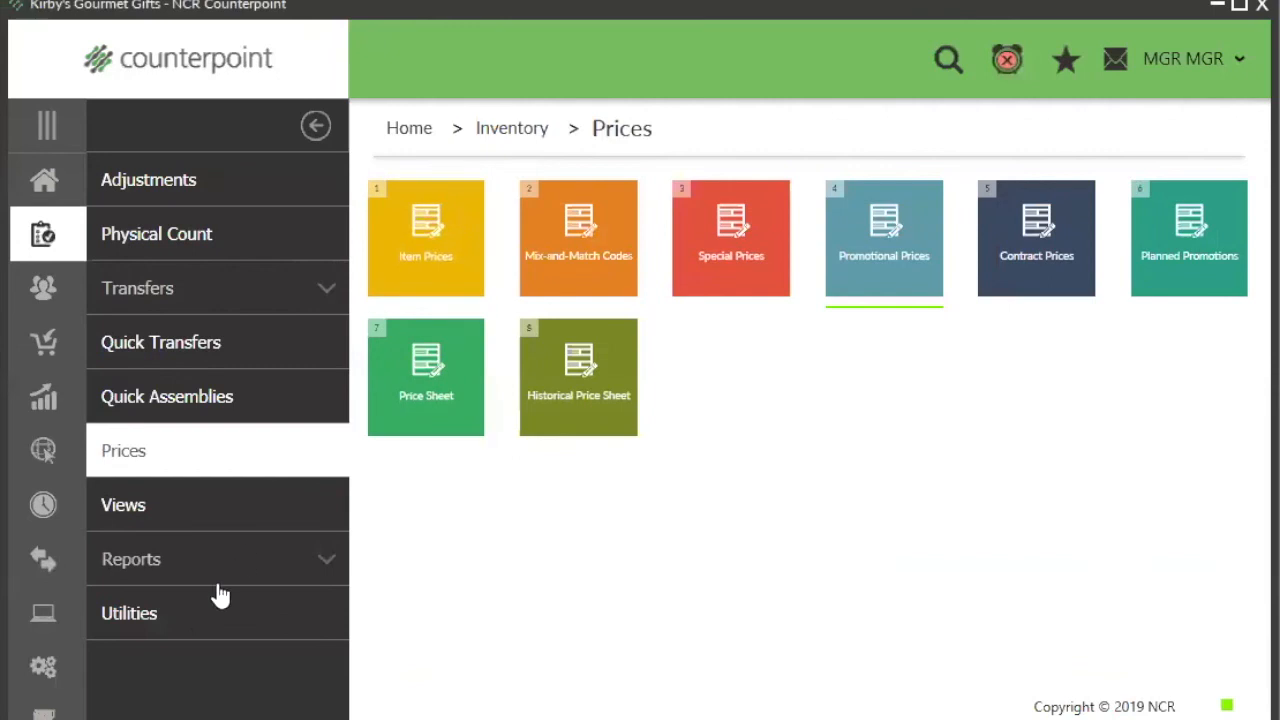
Step: Open the Assign Mix-and-Match Codes inventory utility and set it to include items that already have a mix-and-match code
click(199, 620)
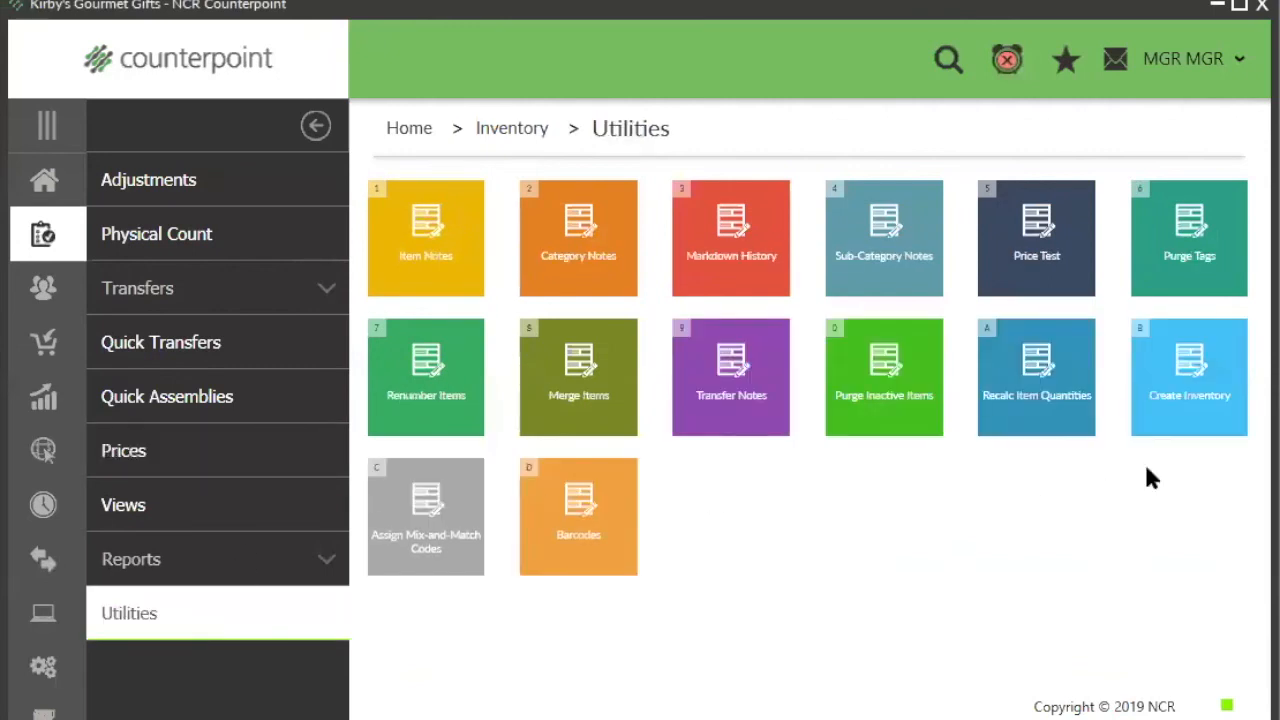
click(443, 540)
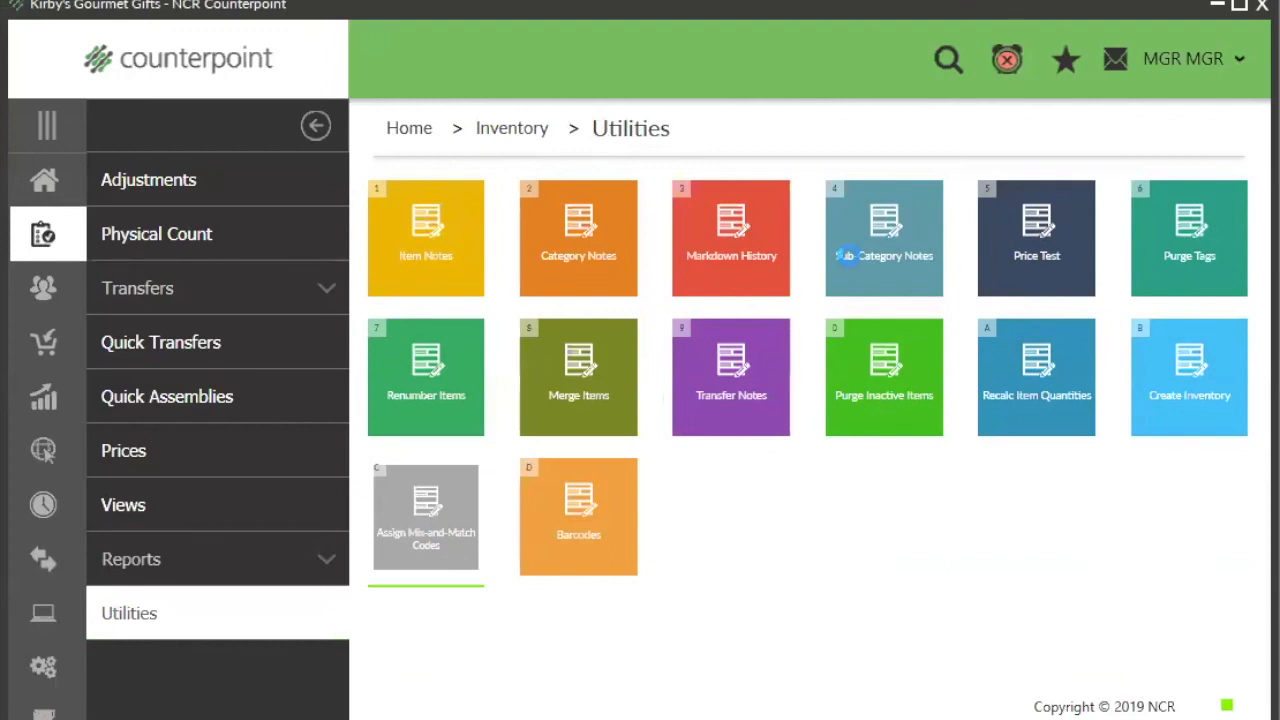
click(510, 341)
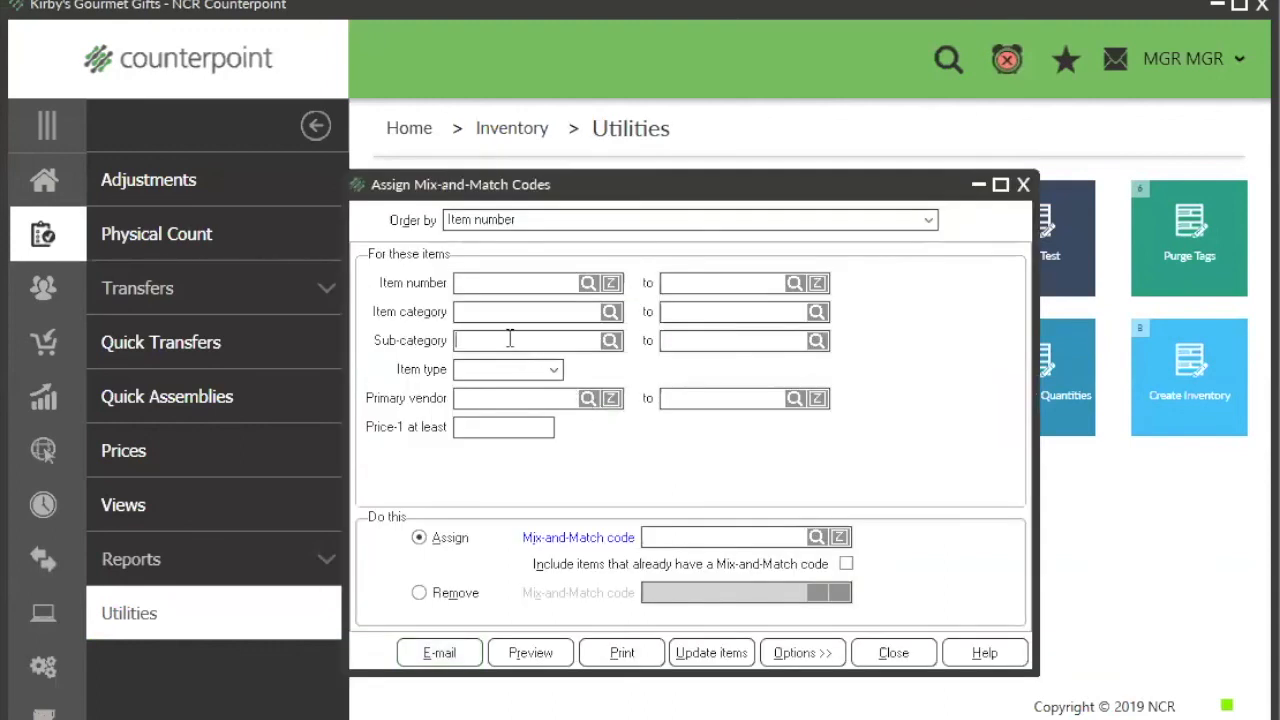
click(685, 538)
click(846, 564)
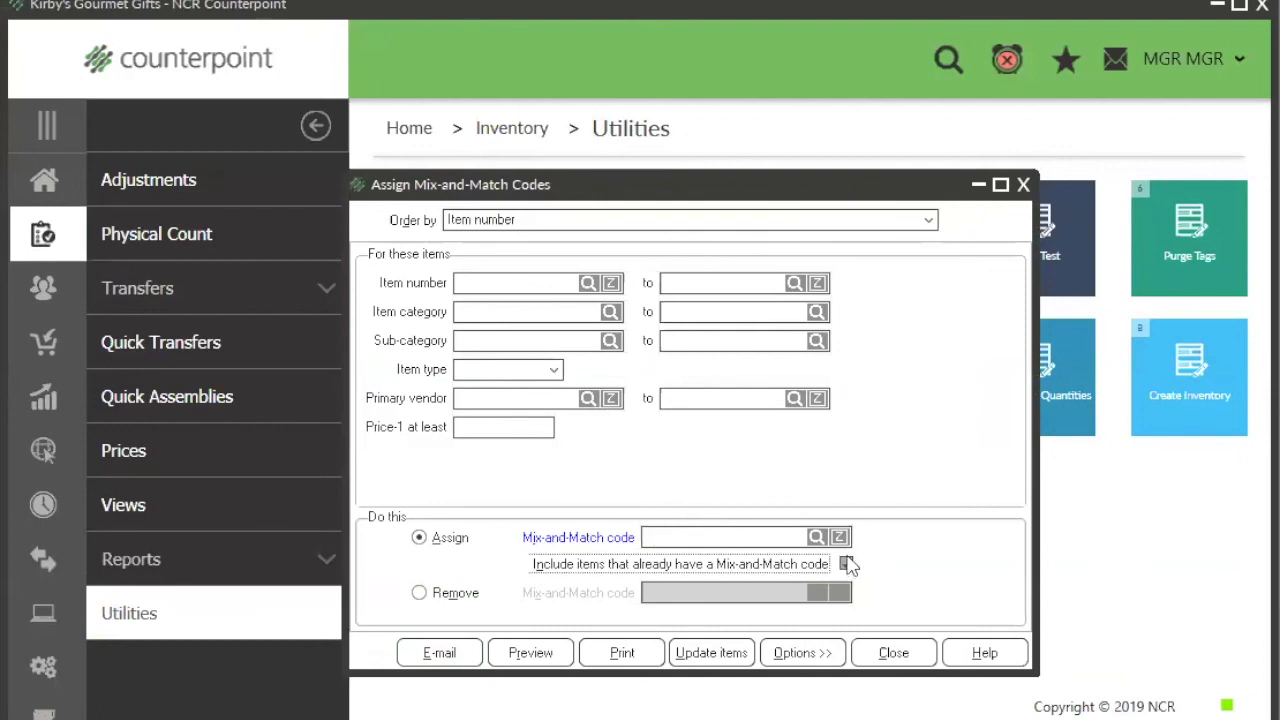